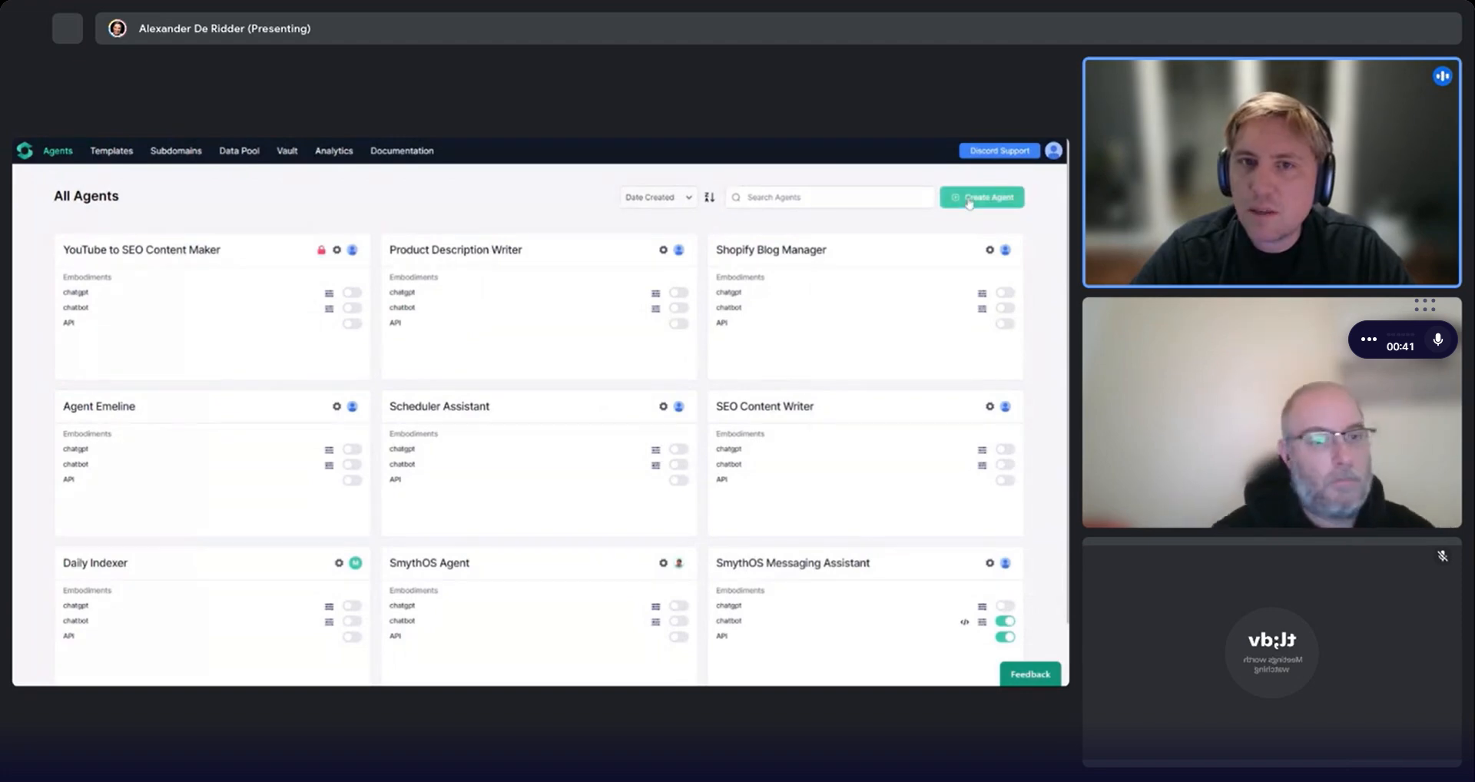
# Create a new agent named NER Agent.
pyautogui.click(968, 198)
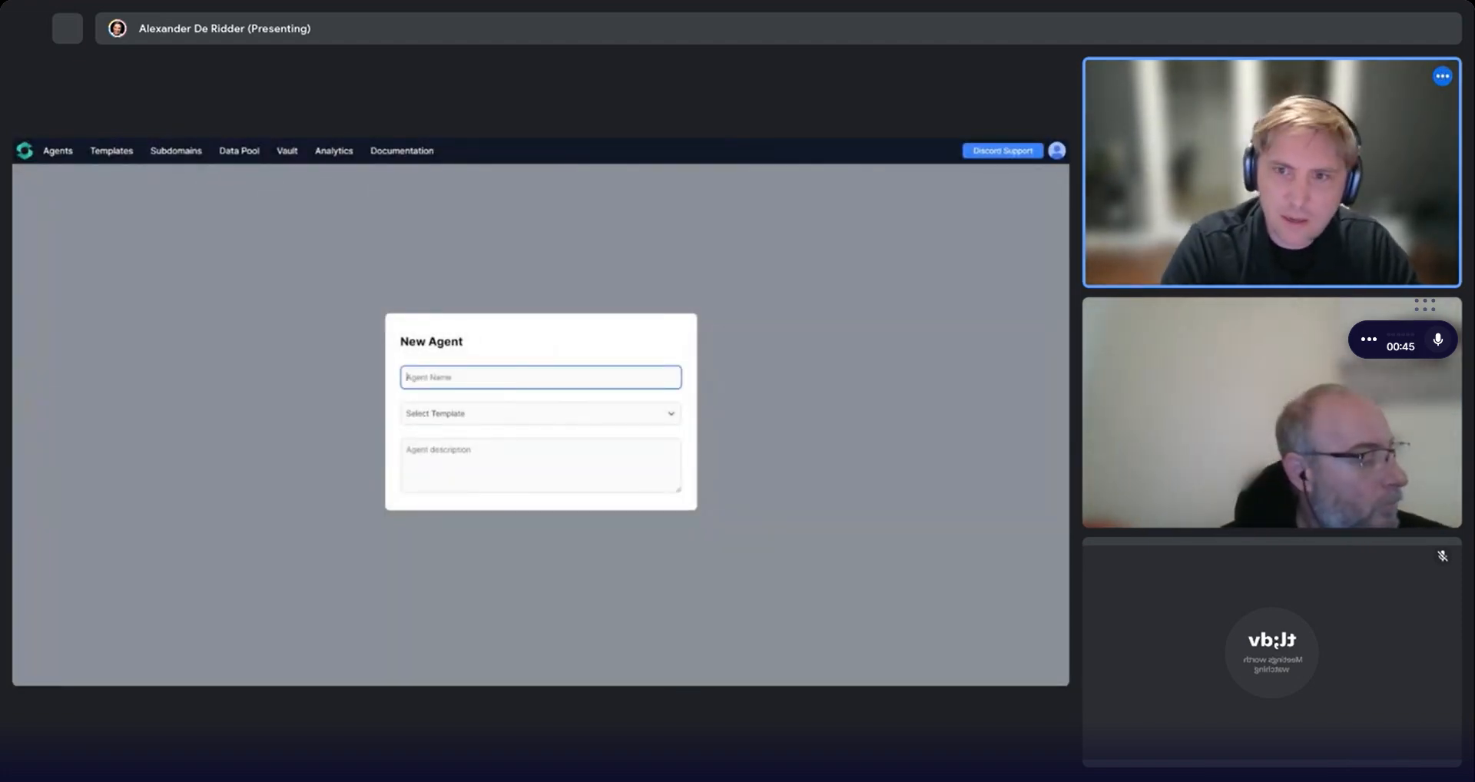
pyautogui.write('NER Agent')
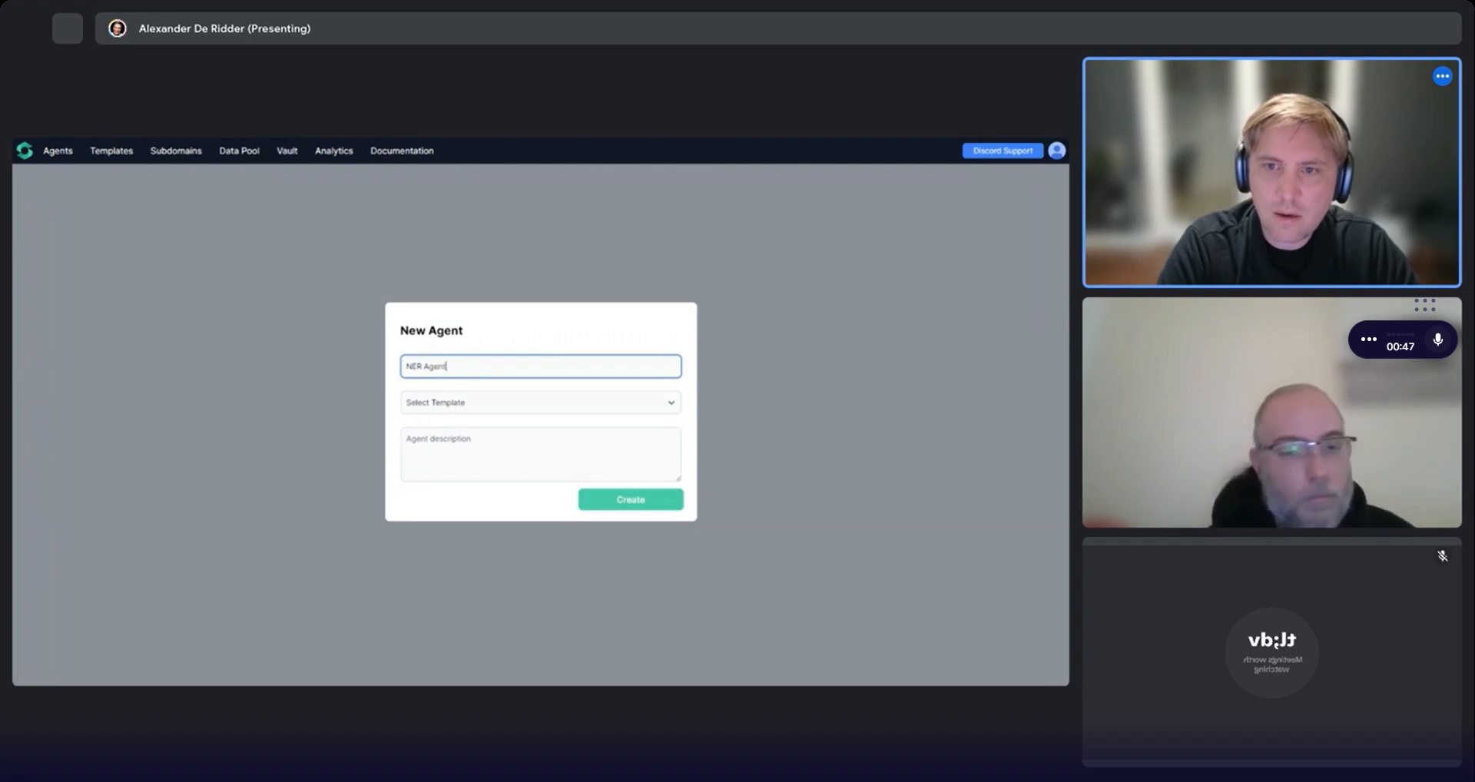
pyautogui.click(586, 499)
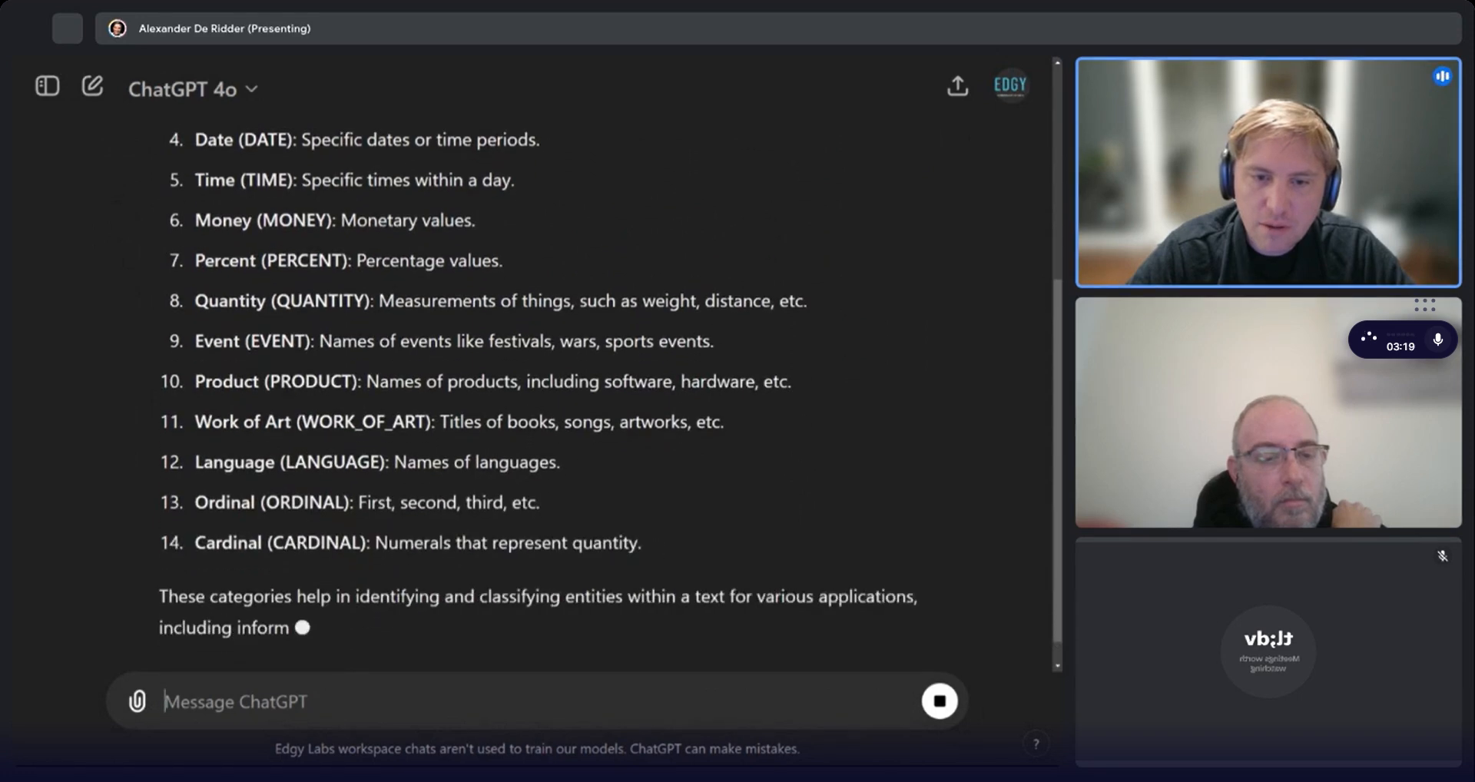
# Copy the list of named entity types from the chat answer and paste it into the online notepad.
pyautogui.scroll(2, 530, 399)
pyautogui.scroll(3, 481, 468)
pyautogui.scroll(-7, 481, 468)
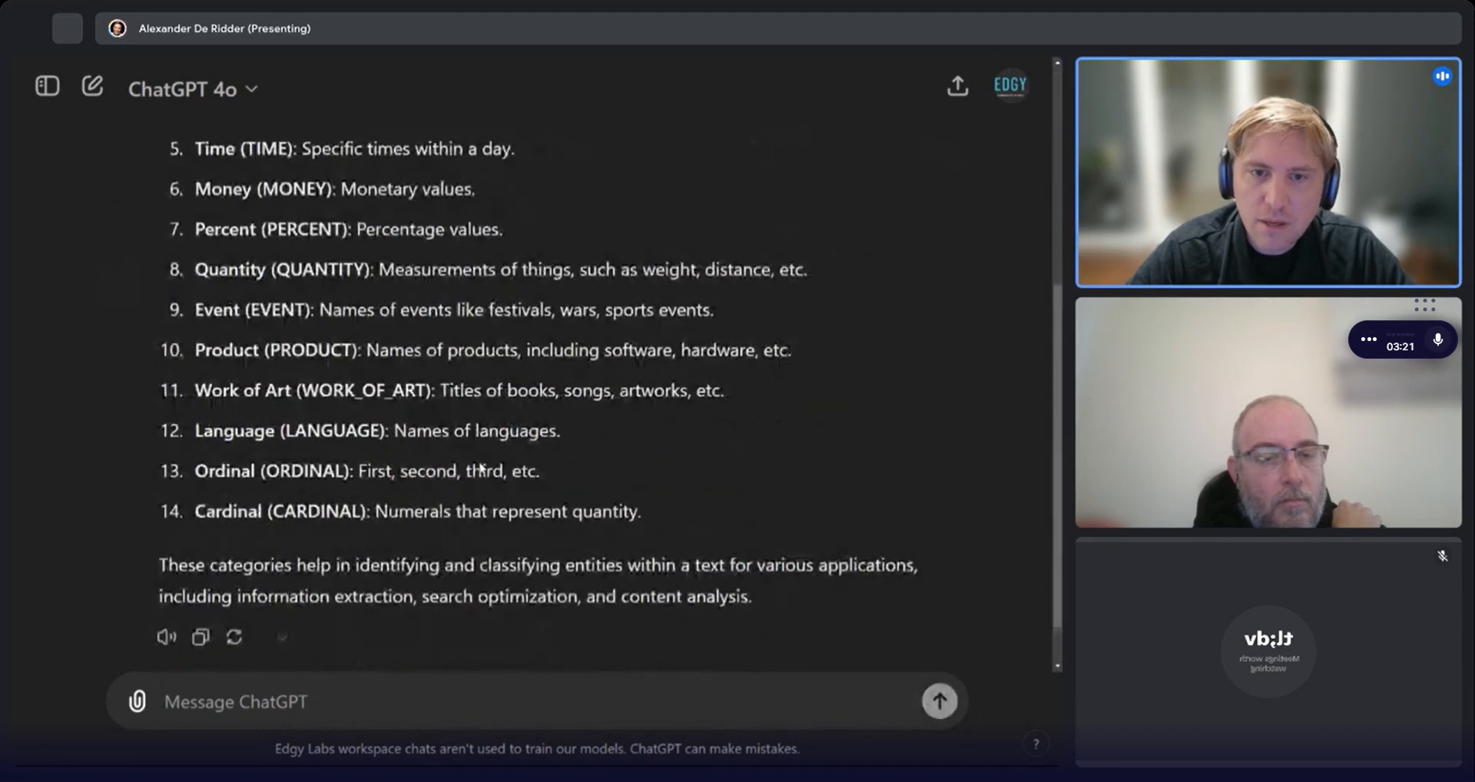
pyautogui.scroll(2, 569, 513)
pyautogui.moveTo(662, 559); pyautogui.dragTo(194, 246)
pyautogui.hotkey('ctrl', 'c')
pyautogui.scroll(3, 342, 296)
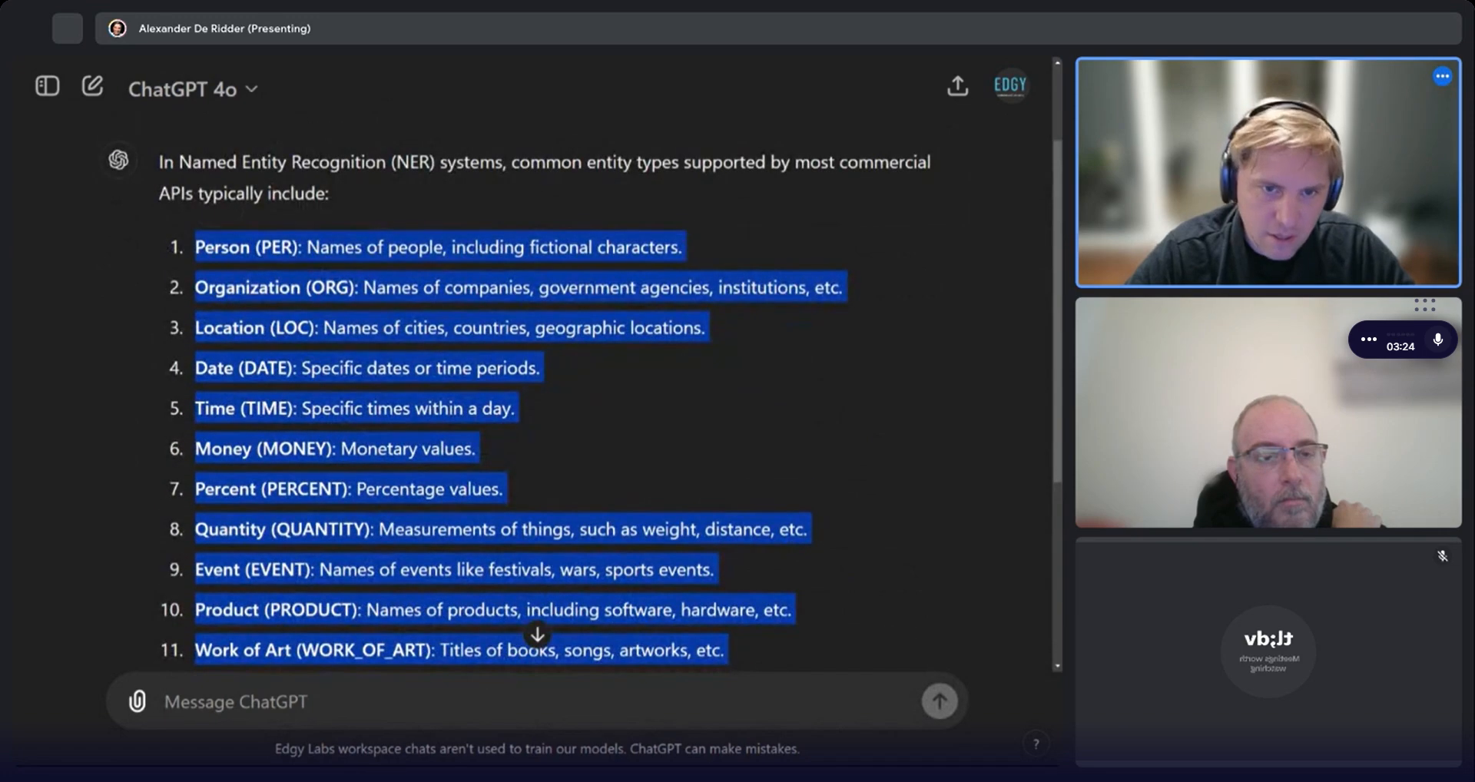
pyautogui.click(551, 59)
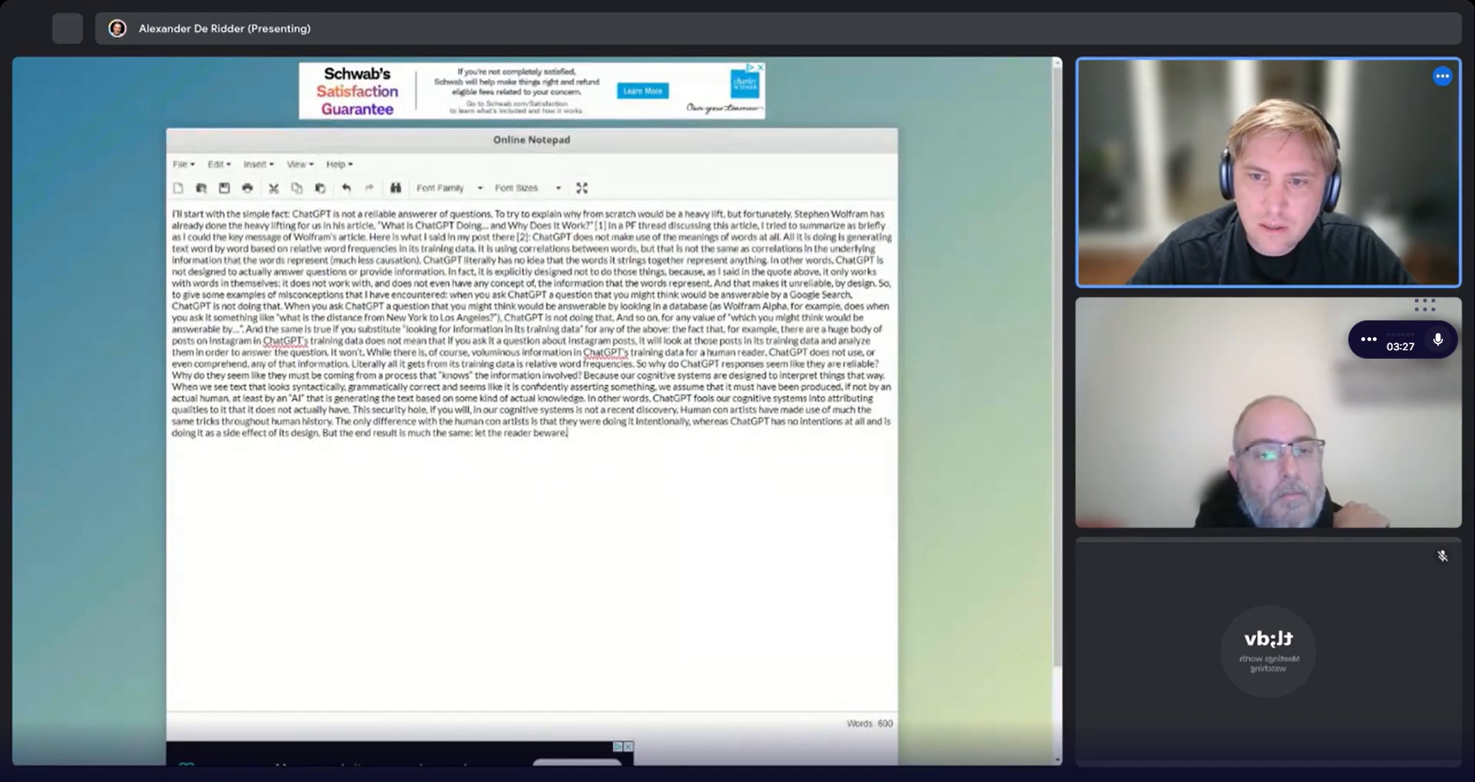
pyautogui.hotkey('ctrl', 'v')
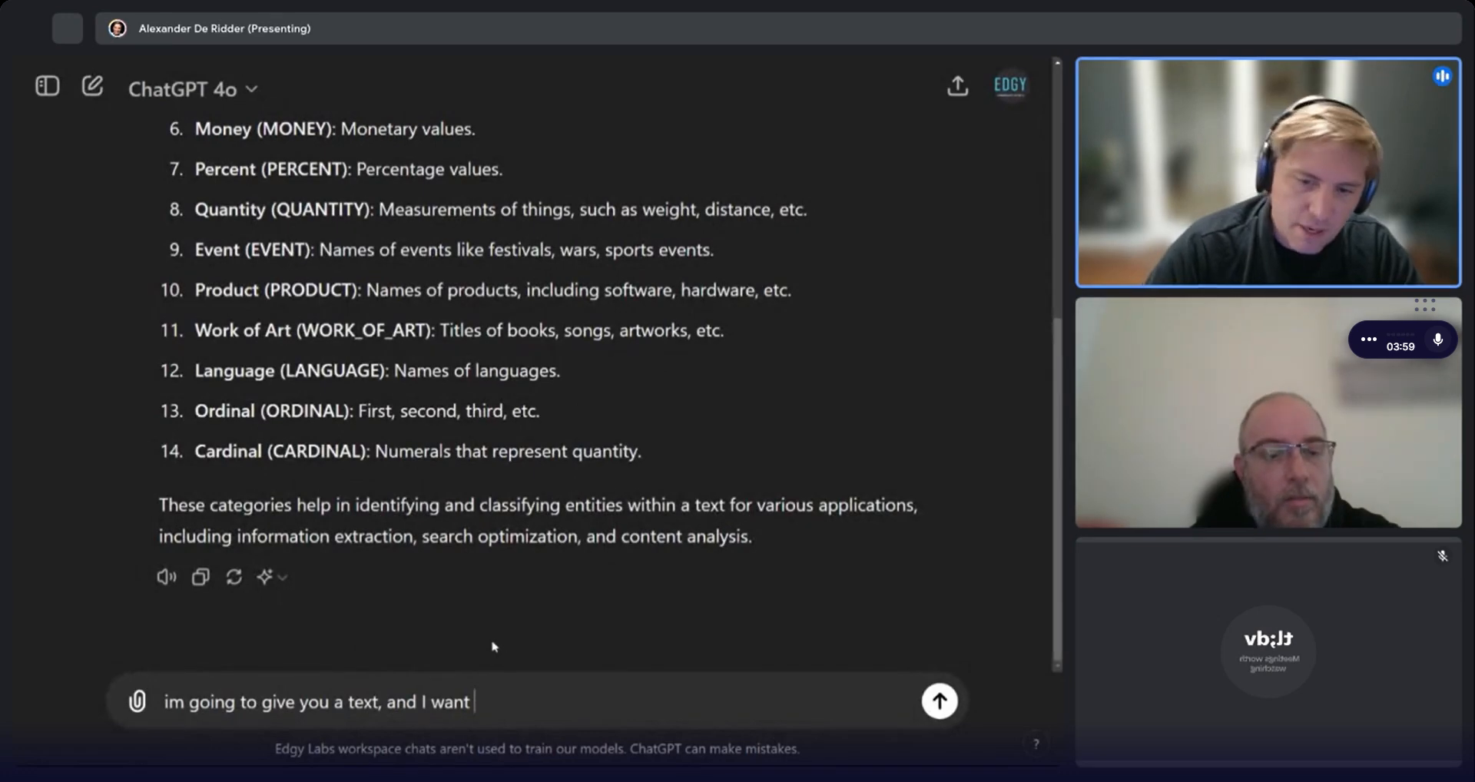
# Write a prompt asking to wrap each entity in HTML tags by entity type, e.g. quantity becomes <quantity>15</quantity>.
pyautogui.write('you to wra')
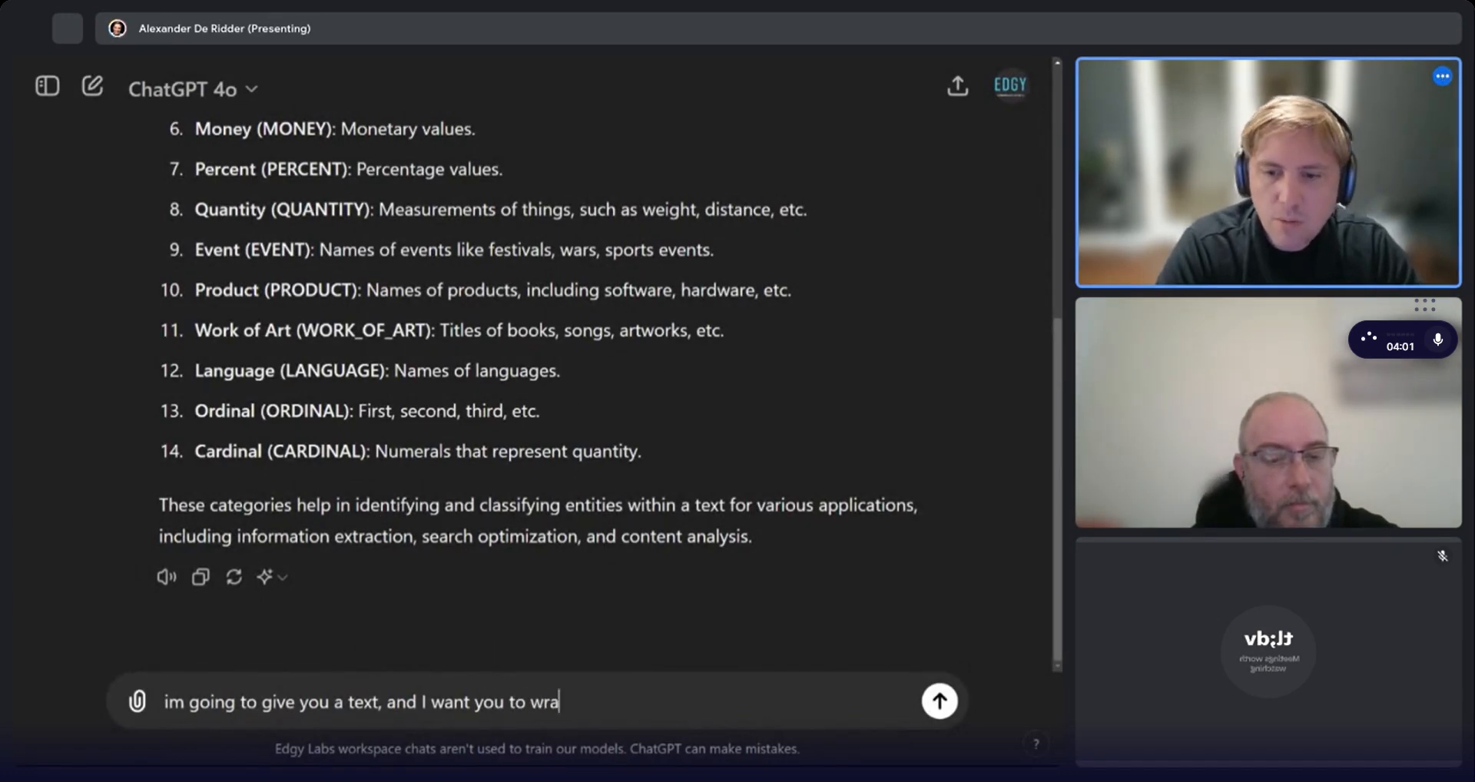
pyautogui.write('HTML')
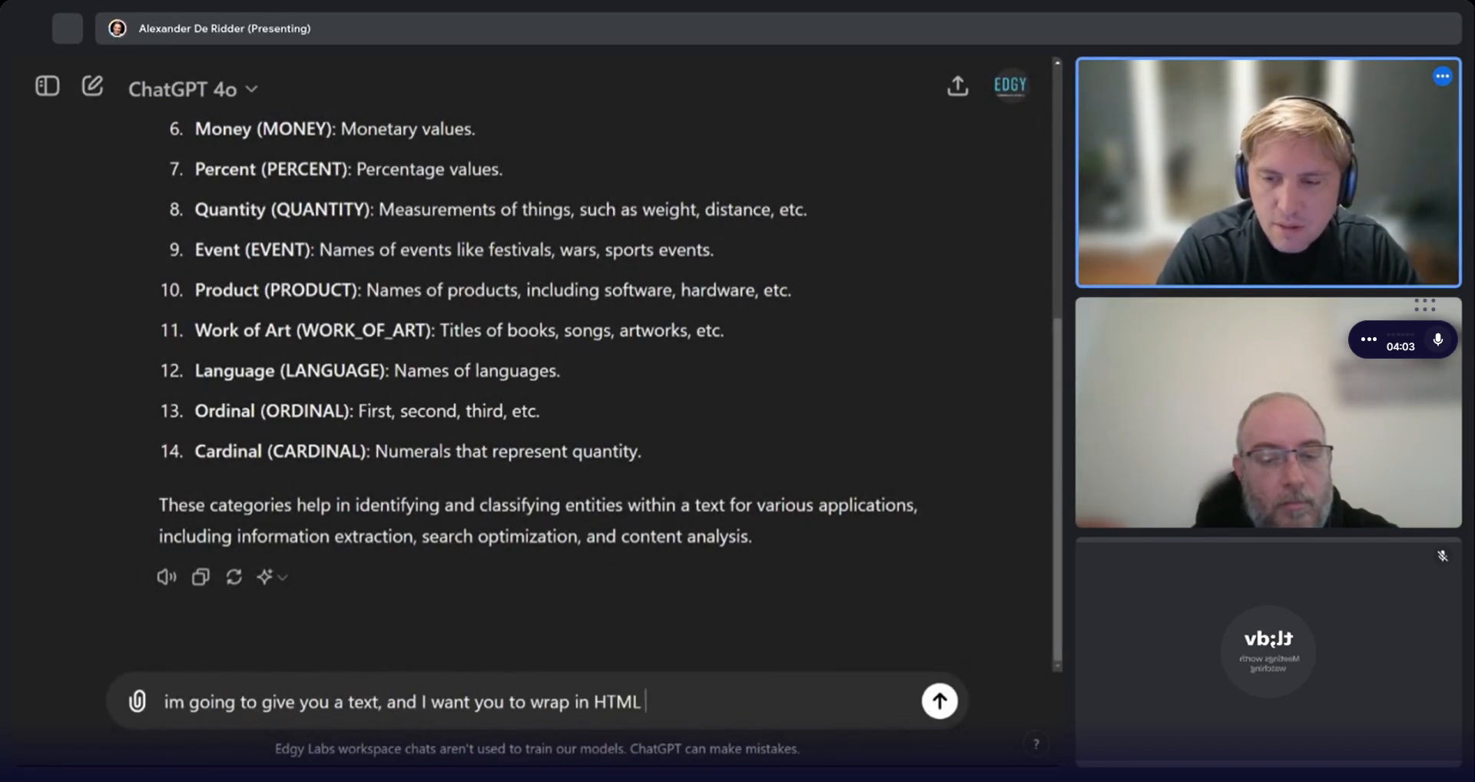
pyautogui.write(' tag')
pyautogui.press('BackSpace')
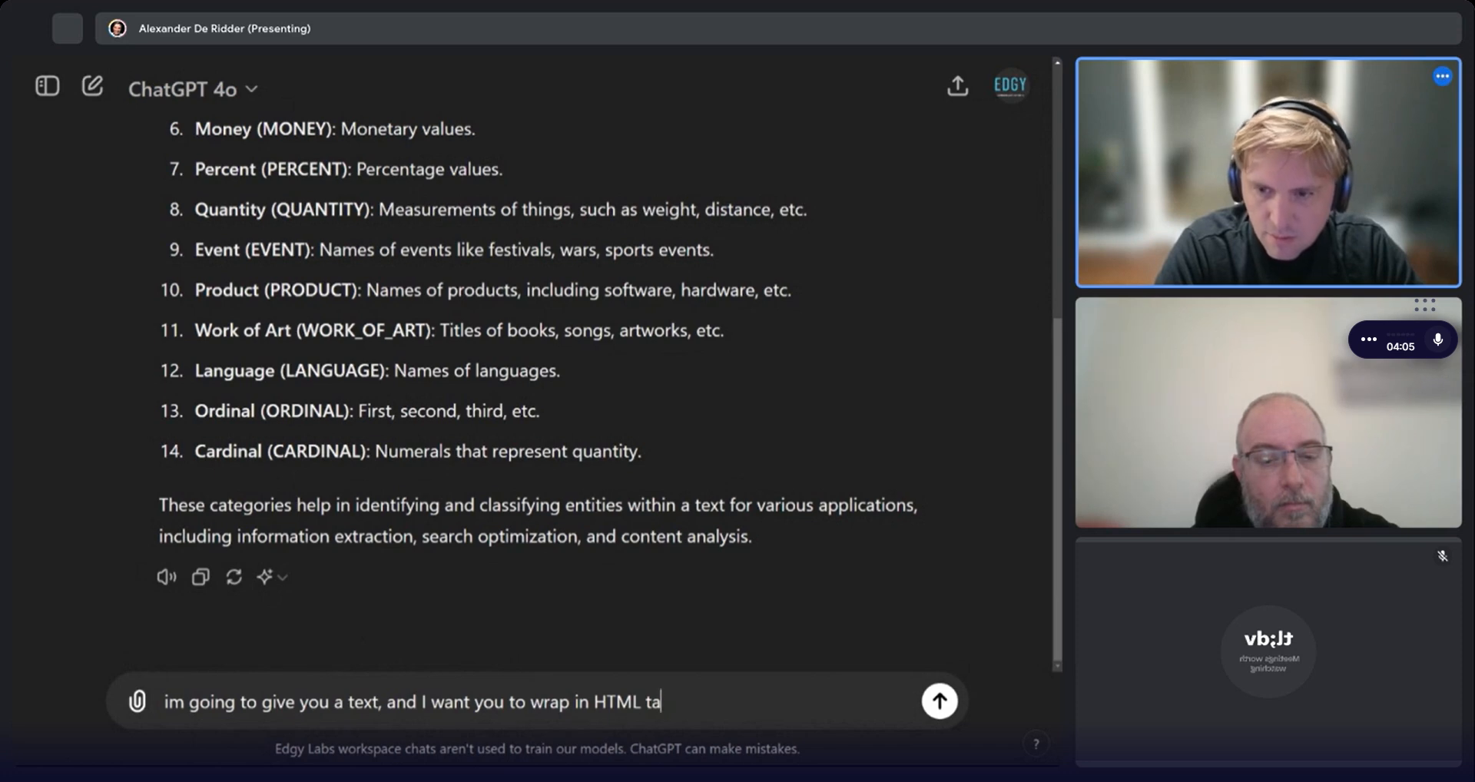
pyautogui.press('BackSpace')
pyautogui.press('BackSpace')
pyautogui.write('t')
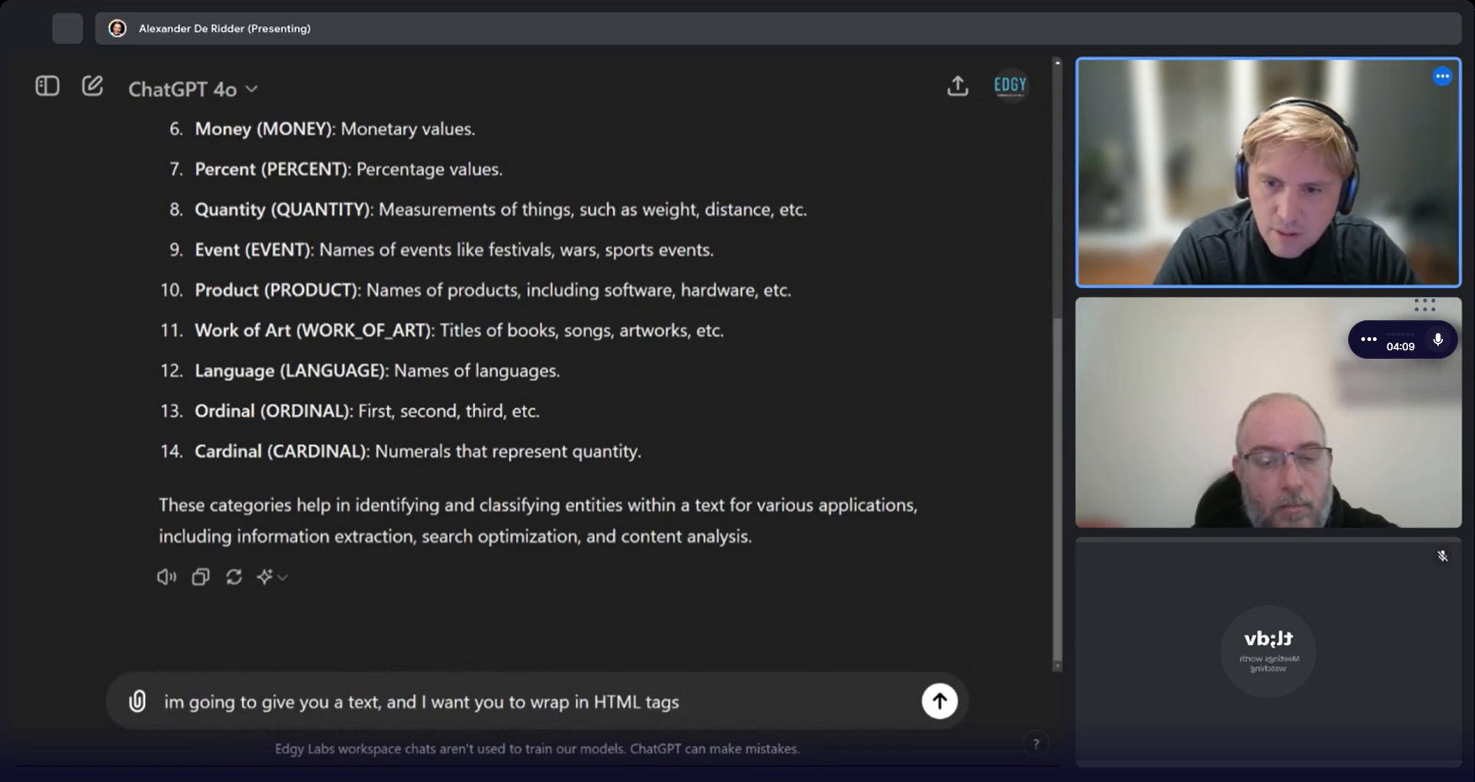
pyautogui.write('ags each entity ac')
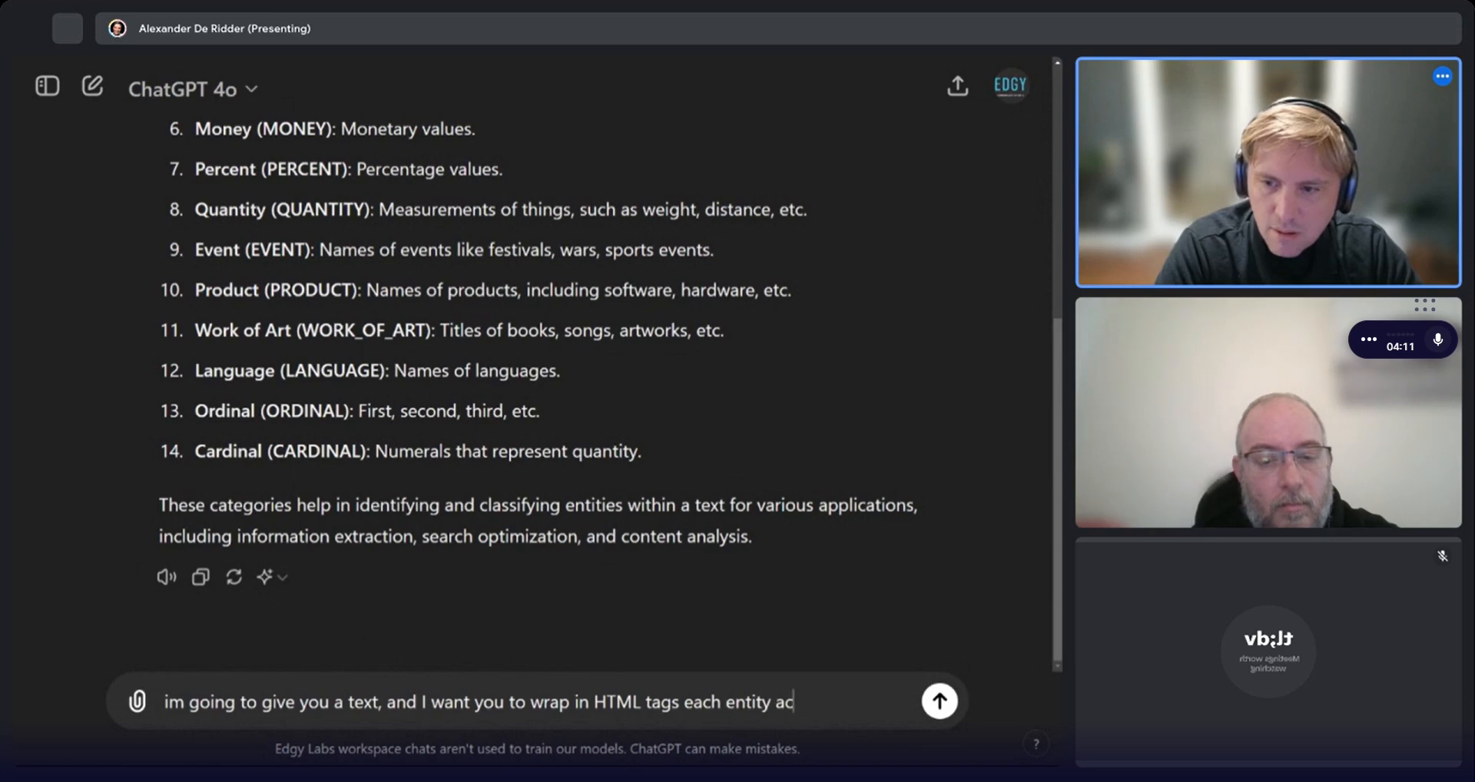
pyautogui.write('cording to a tag of')
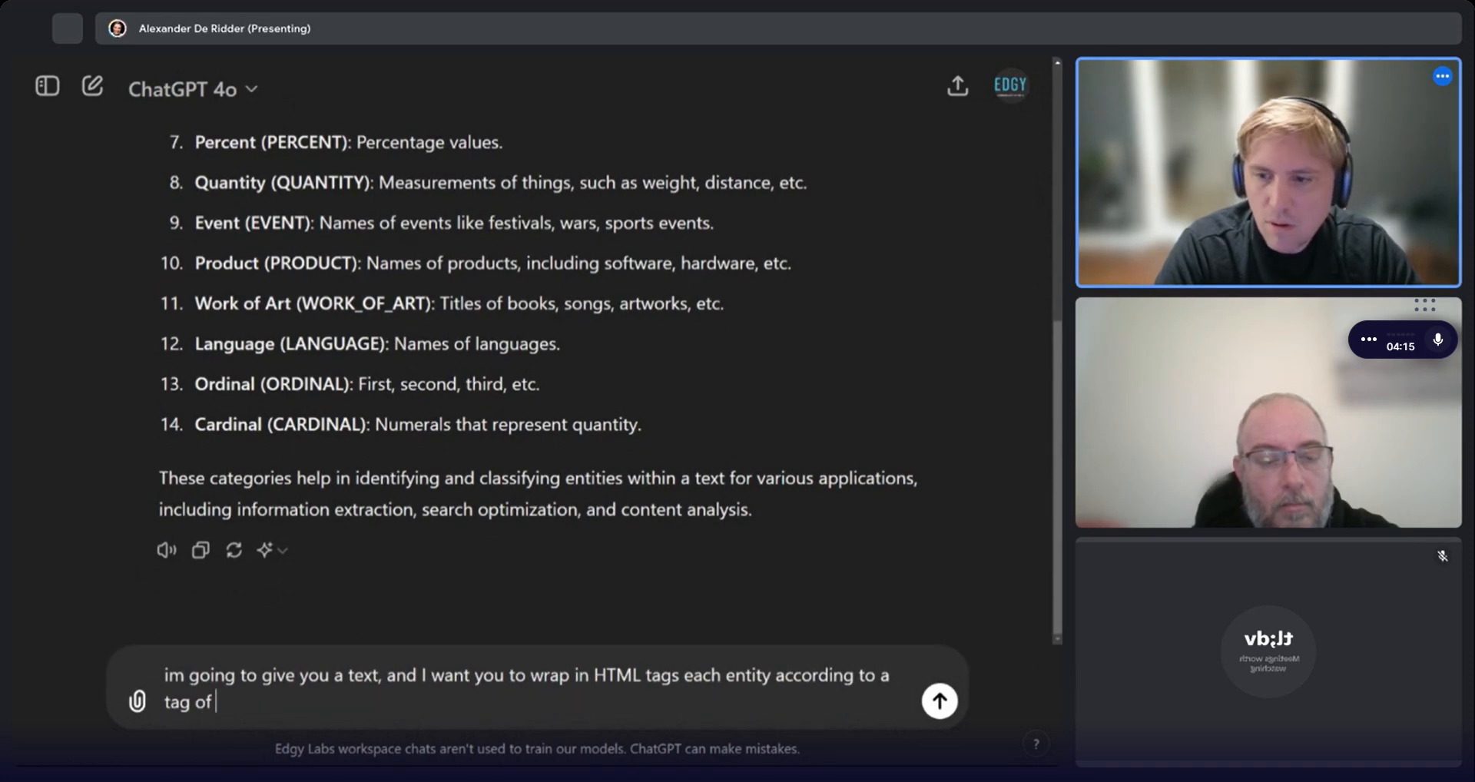
pyautogui.write(' the entit')
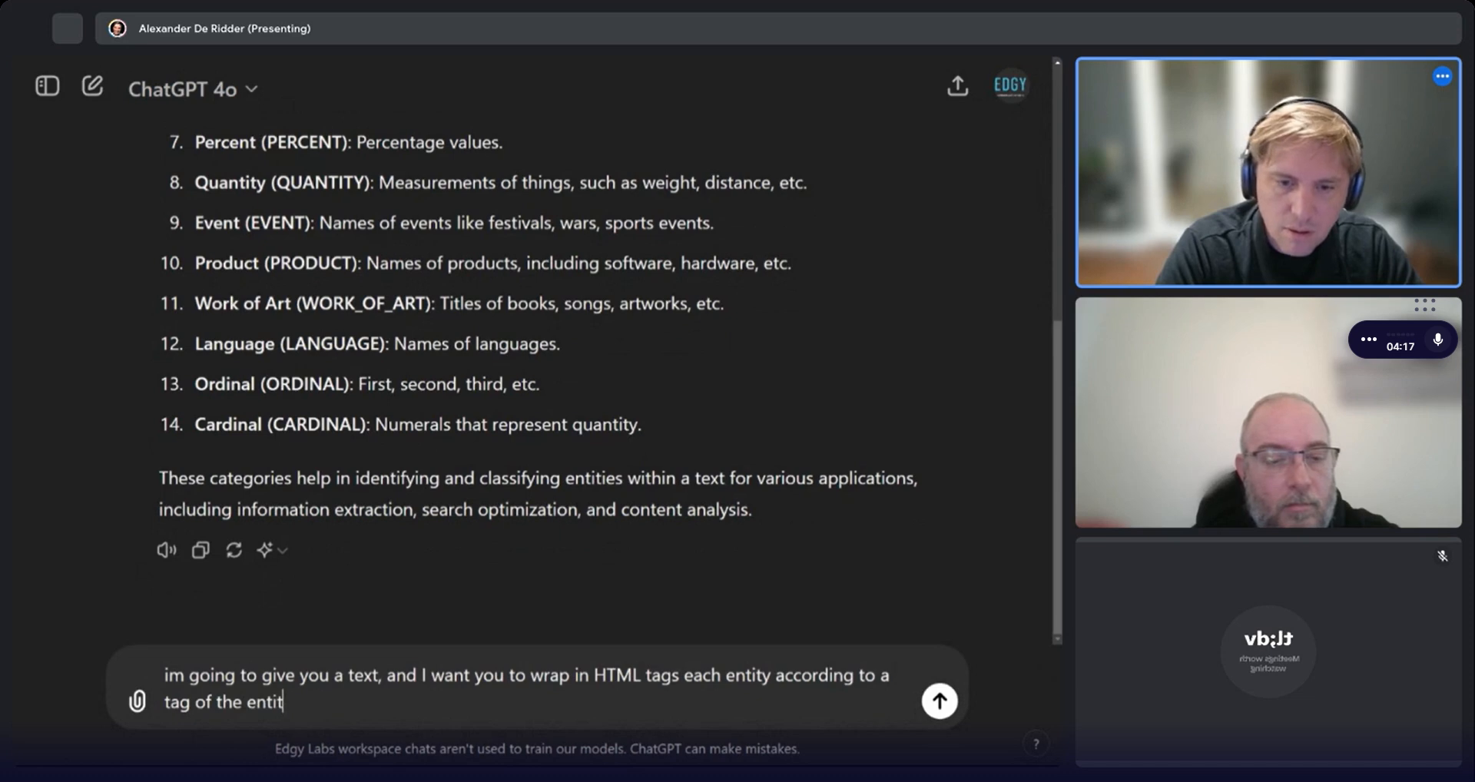
pyautogui.write('y type. For exam')
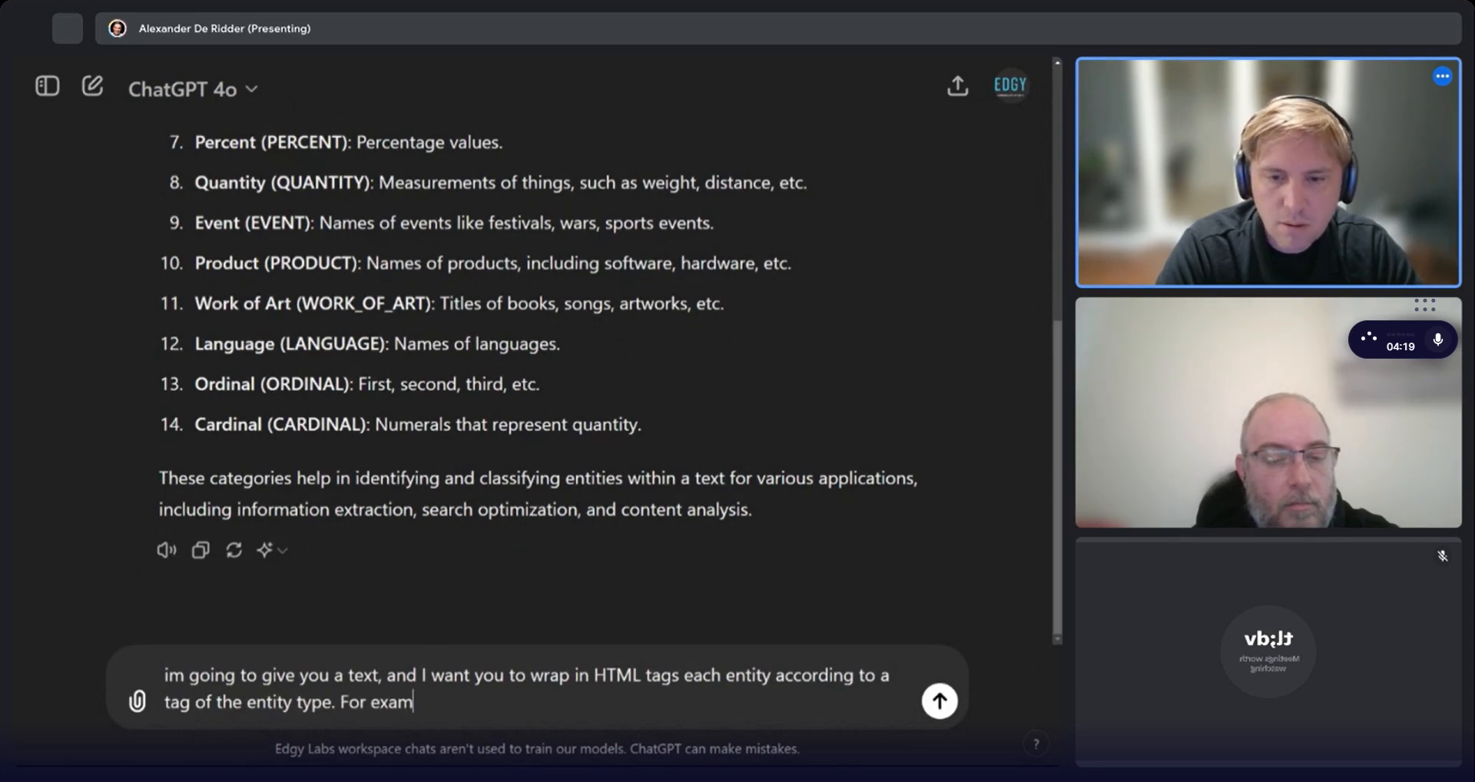
pyautogui.write('ple, per')
pyautogui.press('BackSpace')
pyautogui.press('BackSpace')
pyautogui.press('BackSpace')
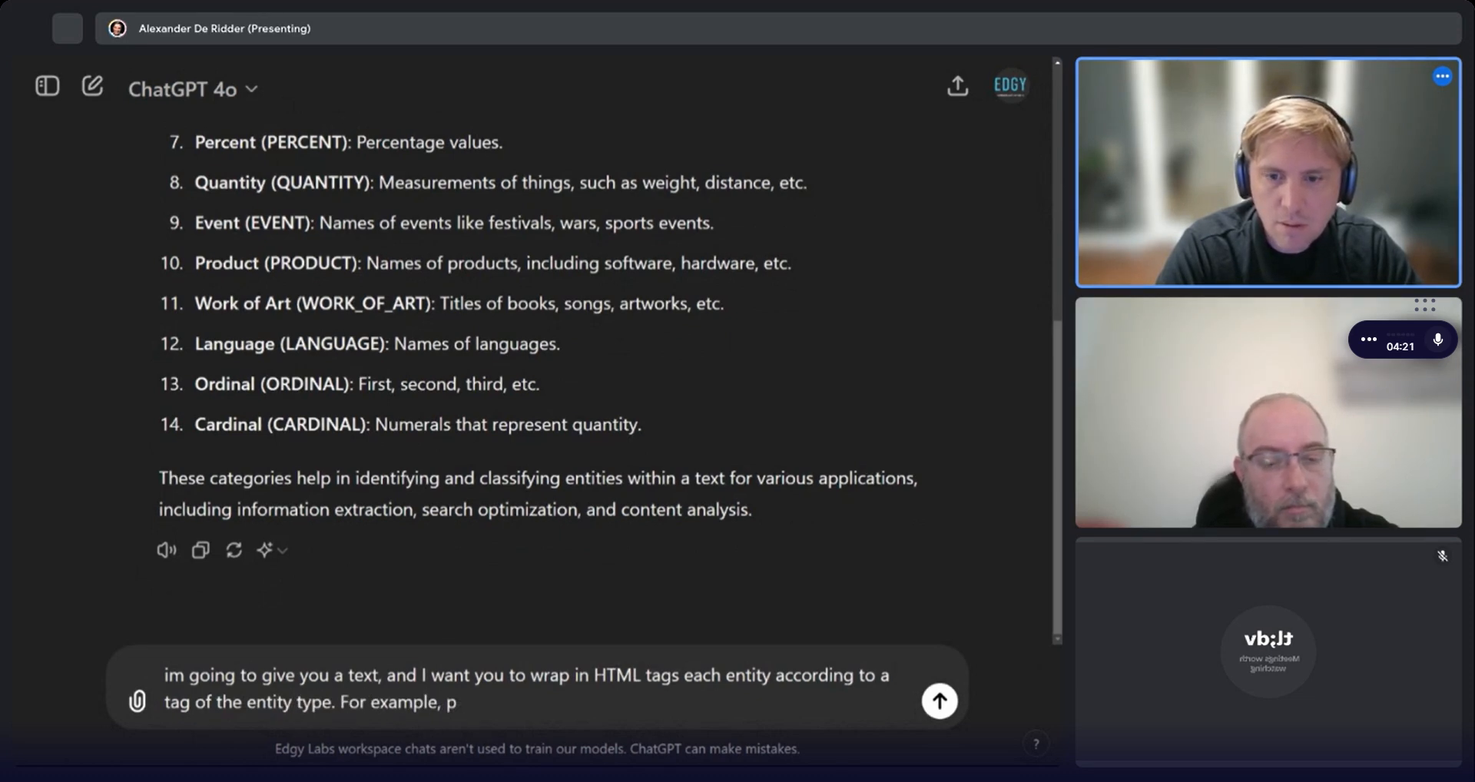
pyautogui.write('quant')
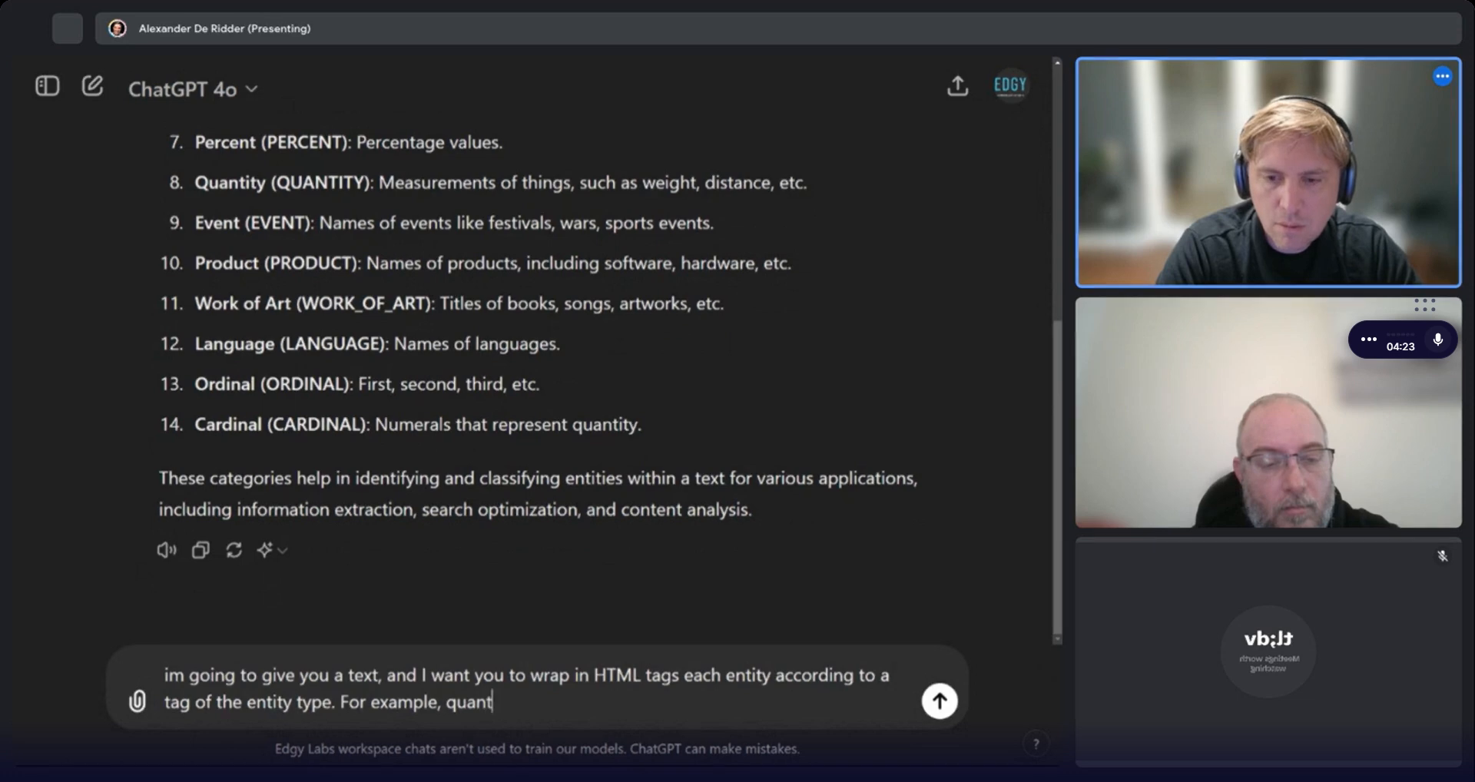
pyautogui.write('ity becomes ')
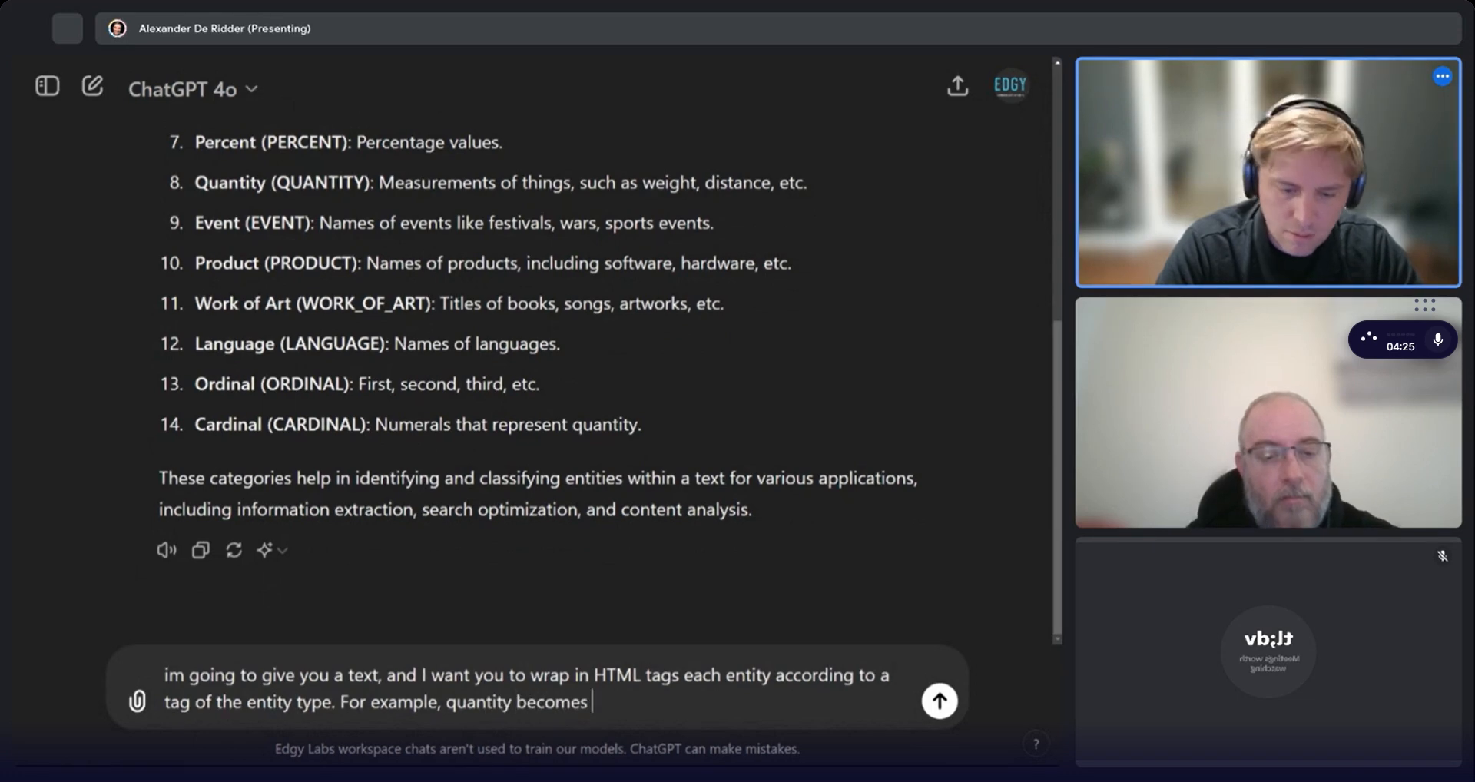
pyautogui.write('<quantity')
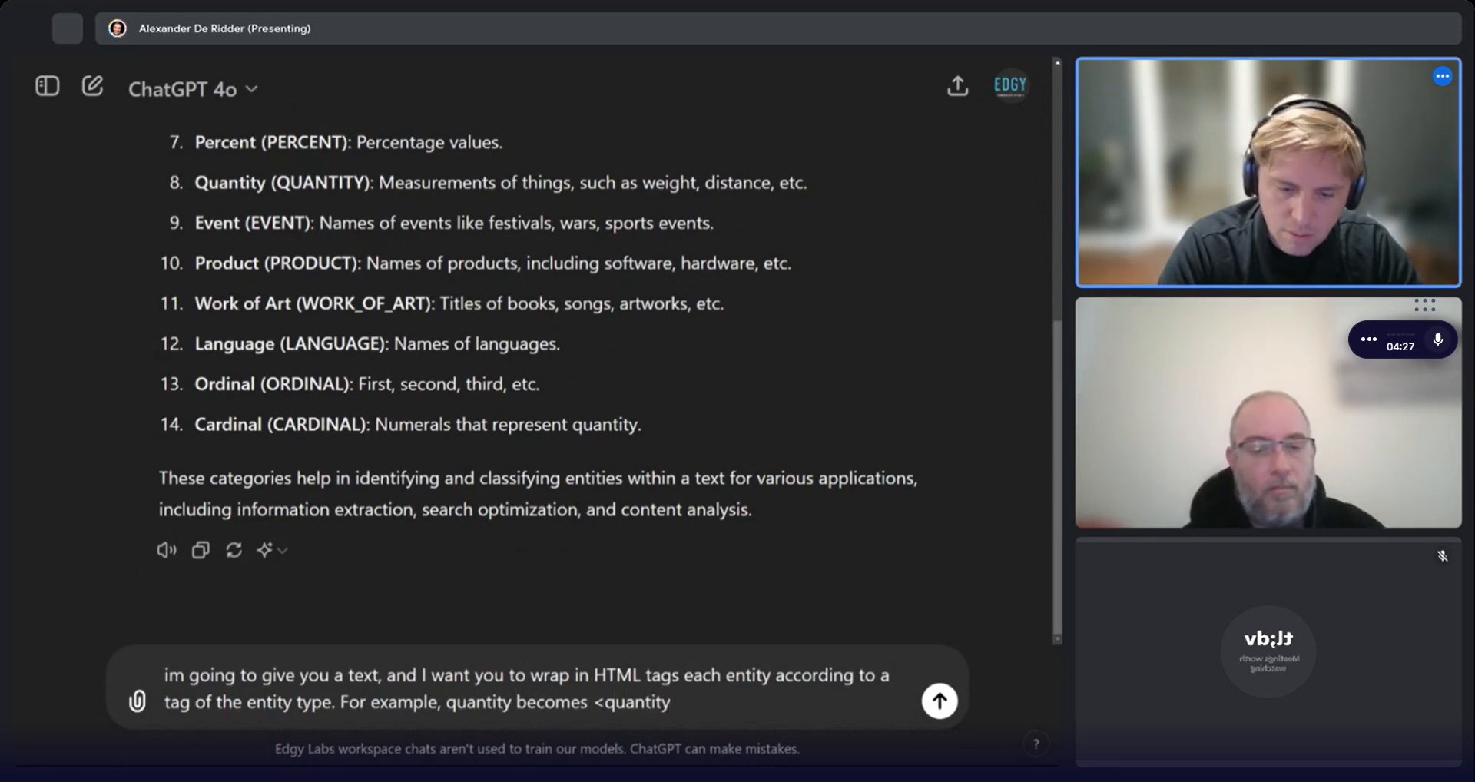
pyautogui.write('>15')
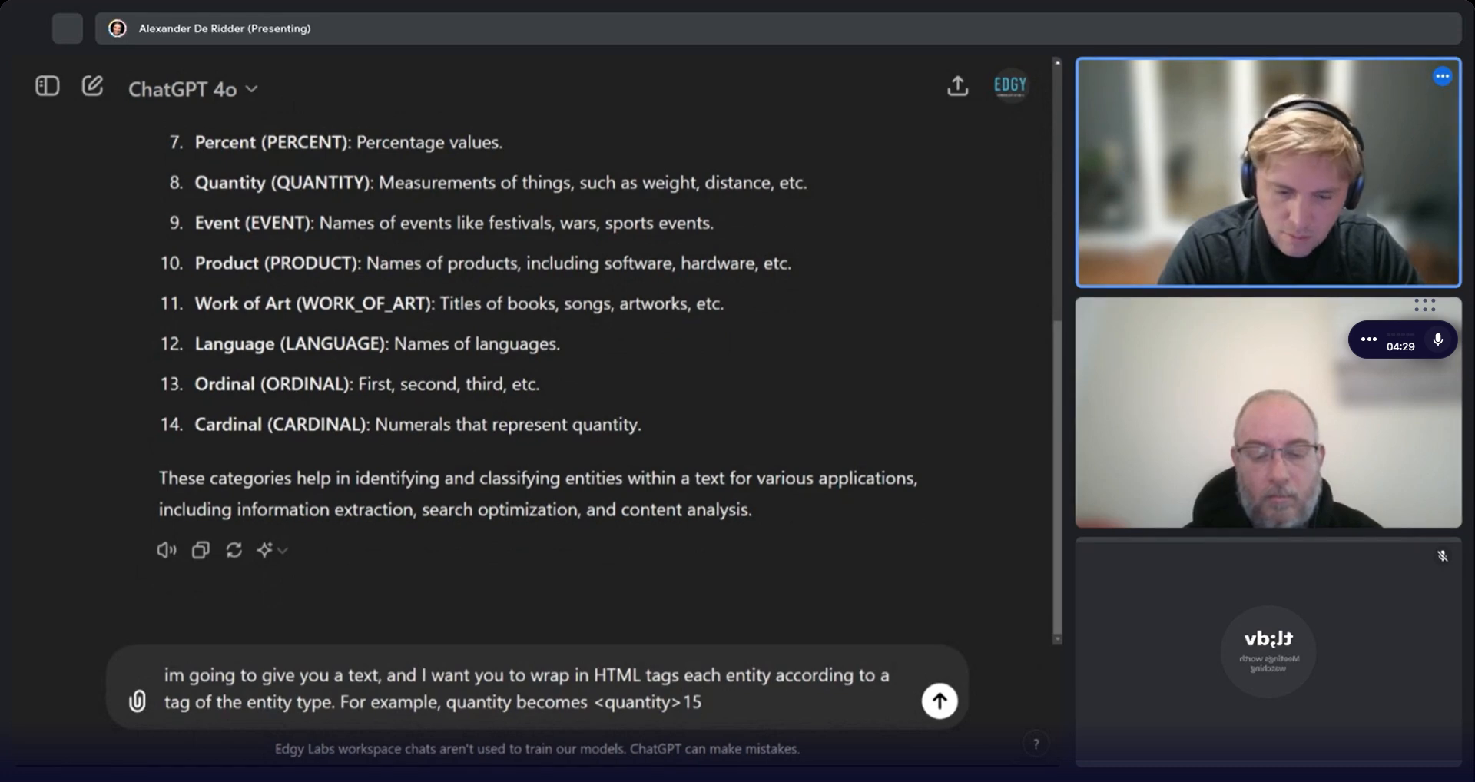
pyautogui.write('</quantity')
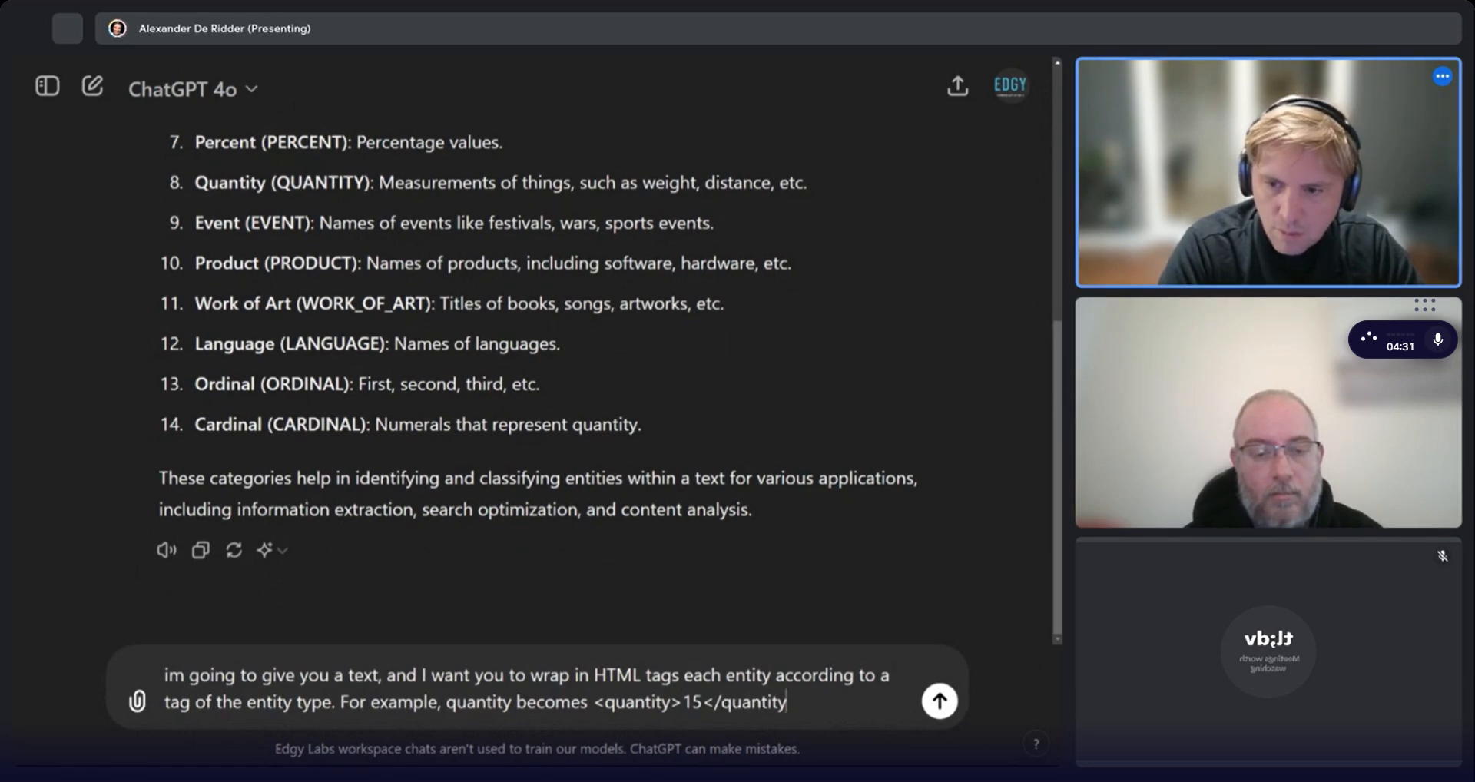
pyautogui.write('>. Can')
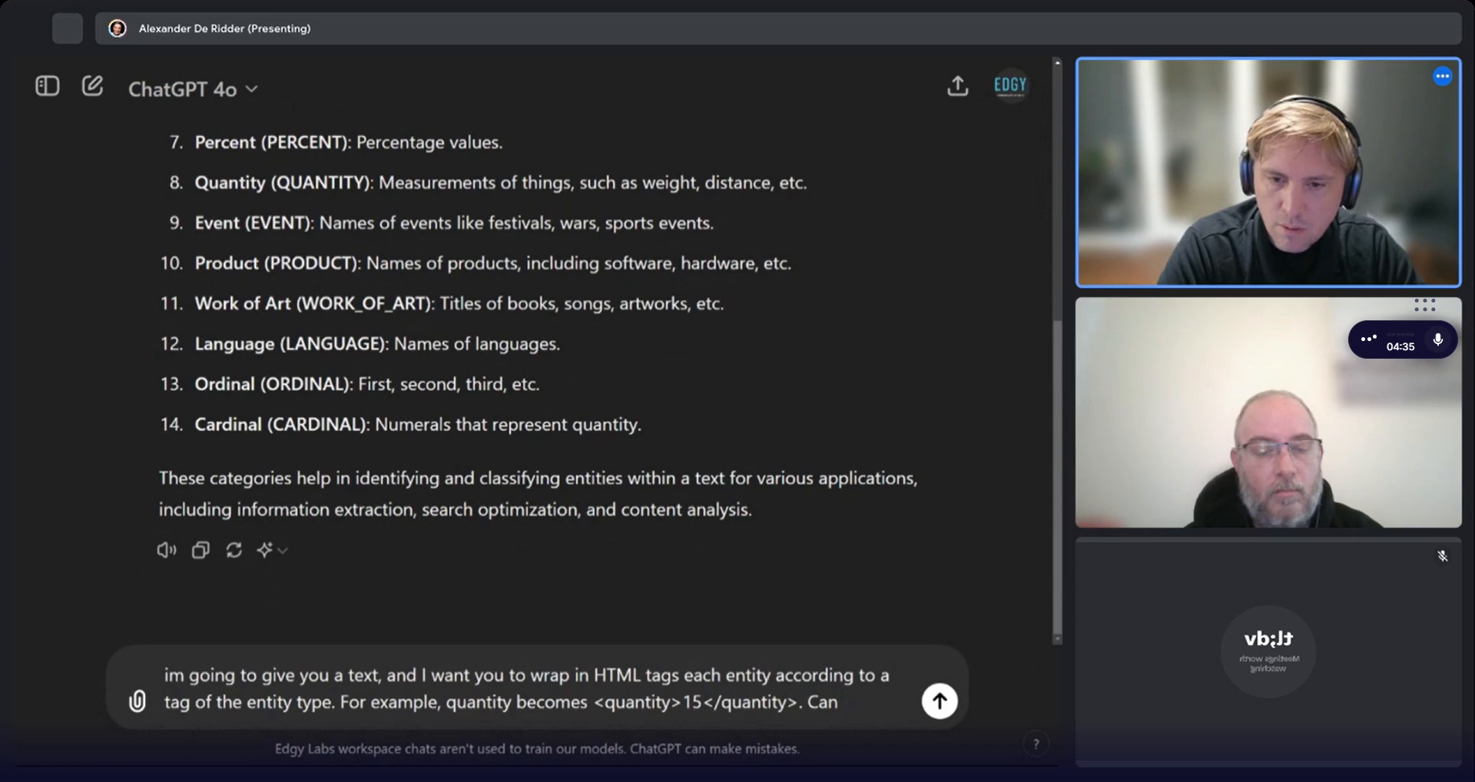
pyautogui.press('BackSpace')
# Continue the prompt with "Return the full text, along with the tags. Can you do that?".
pyautogui.write('. Return the ful')
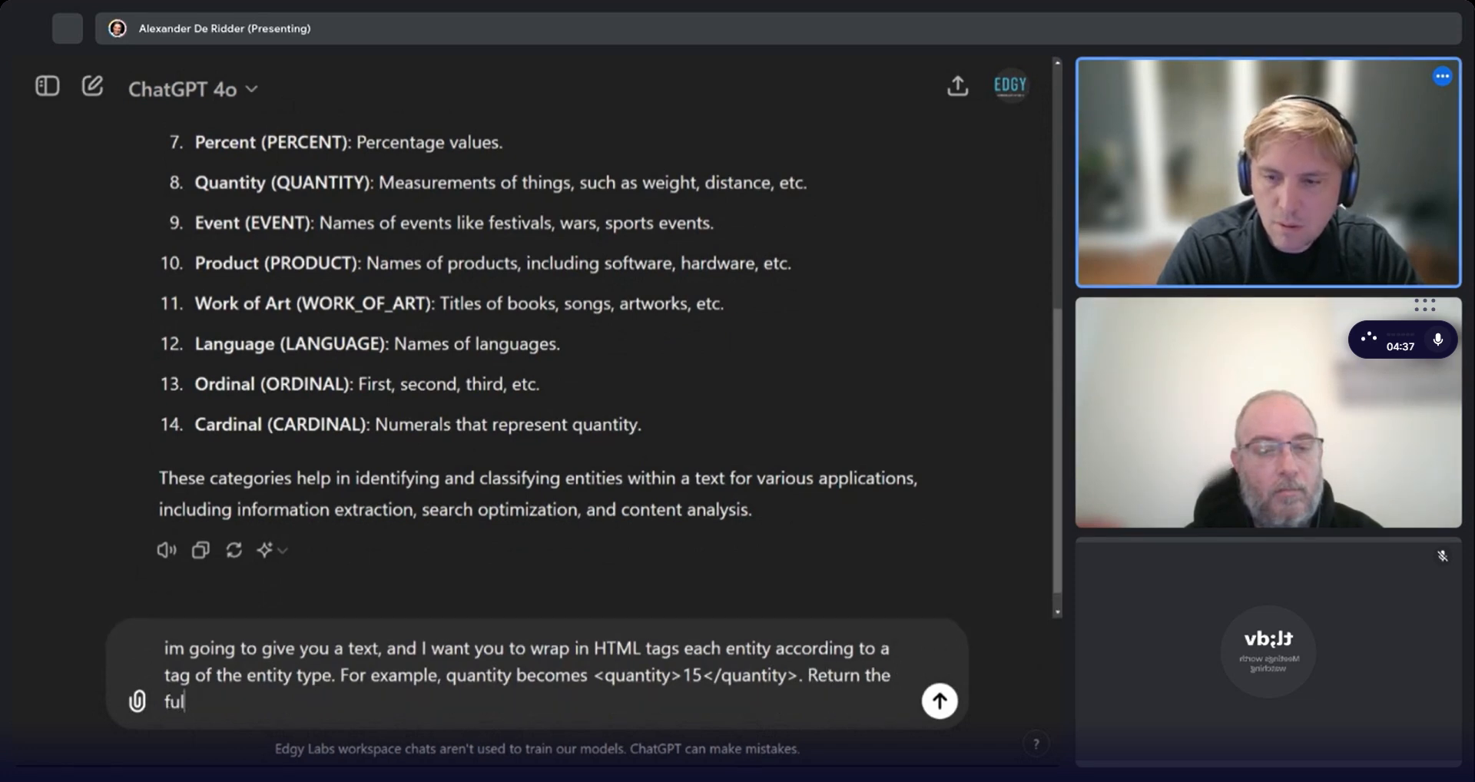
pyautogui.write('l text, with the')
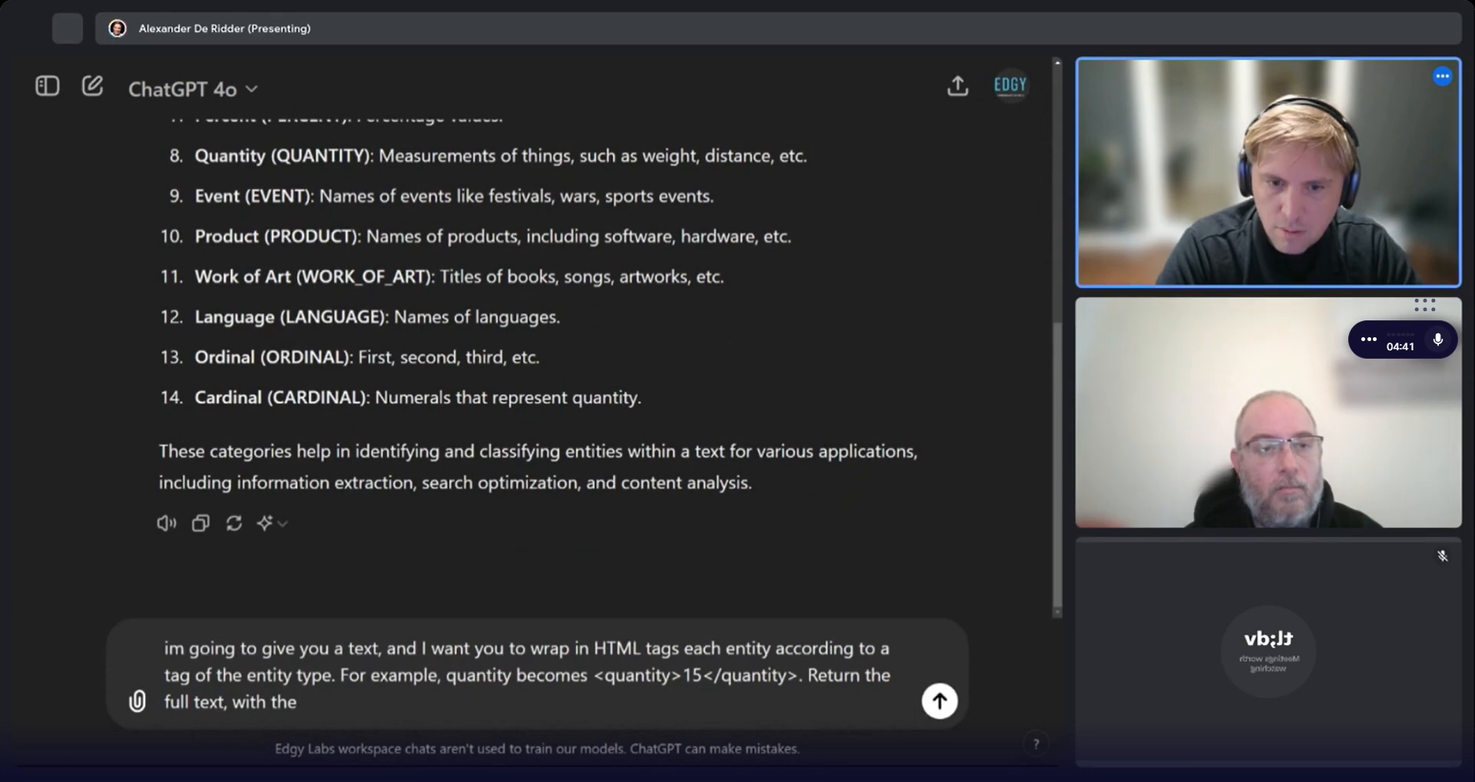
pyautogui.press('BackSpace')
pyautogui.press('BackSpace')
pyautogui.press('BackSpace')
pyautogui.press('BackSpace')
pyautogui.press('BackSpace')
pyautogui.press('BackSpace')
pyautogui.press('BackSpace')
pyautogui.press('BackSpace')
pyautogui.press('BackSpace')
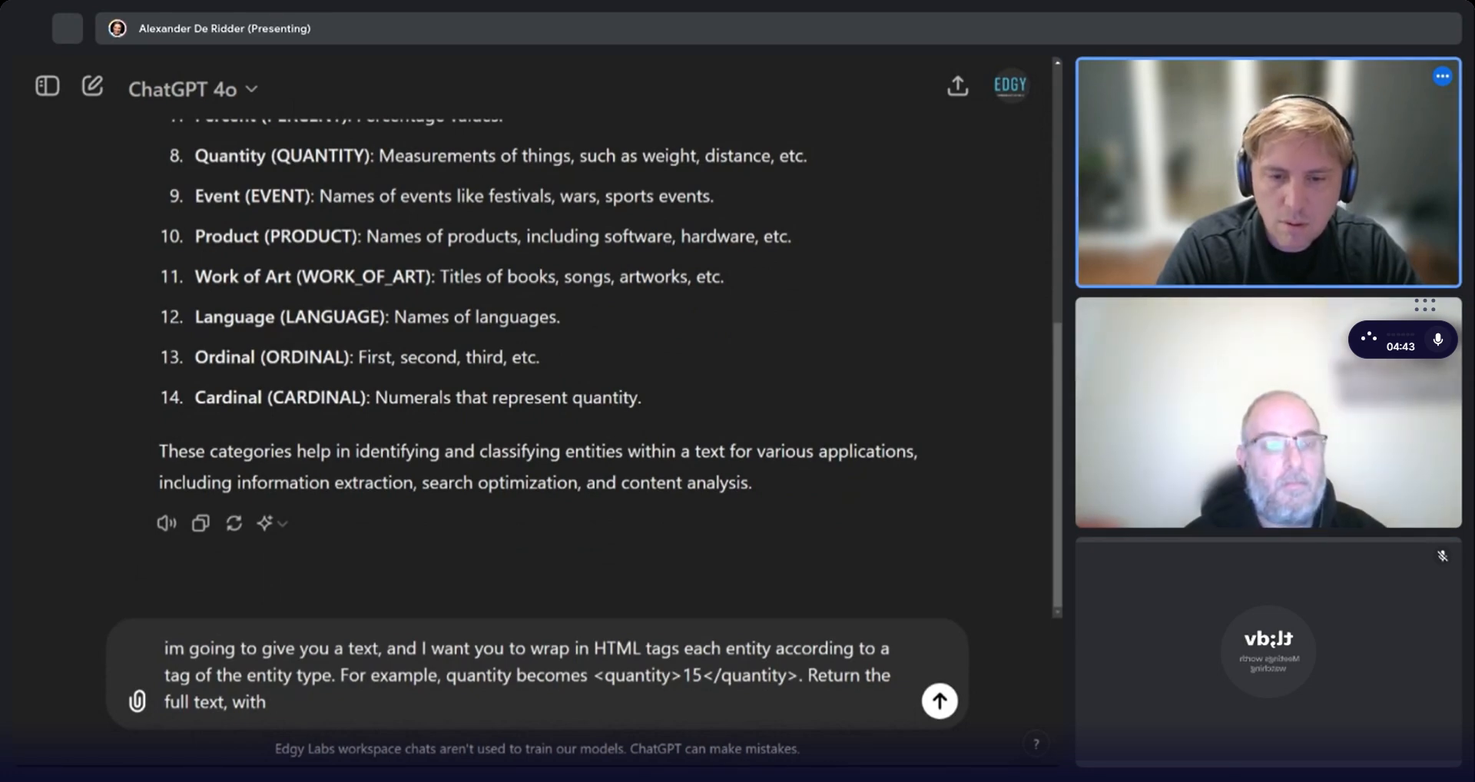
pyautogui.write('along with th')
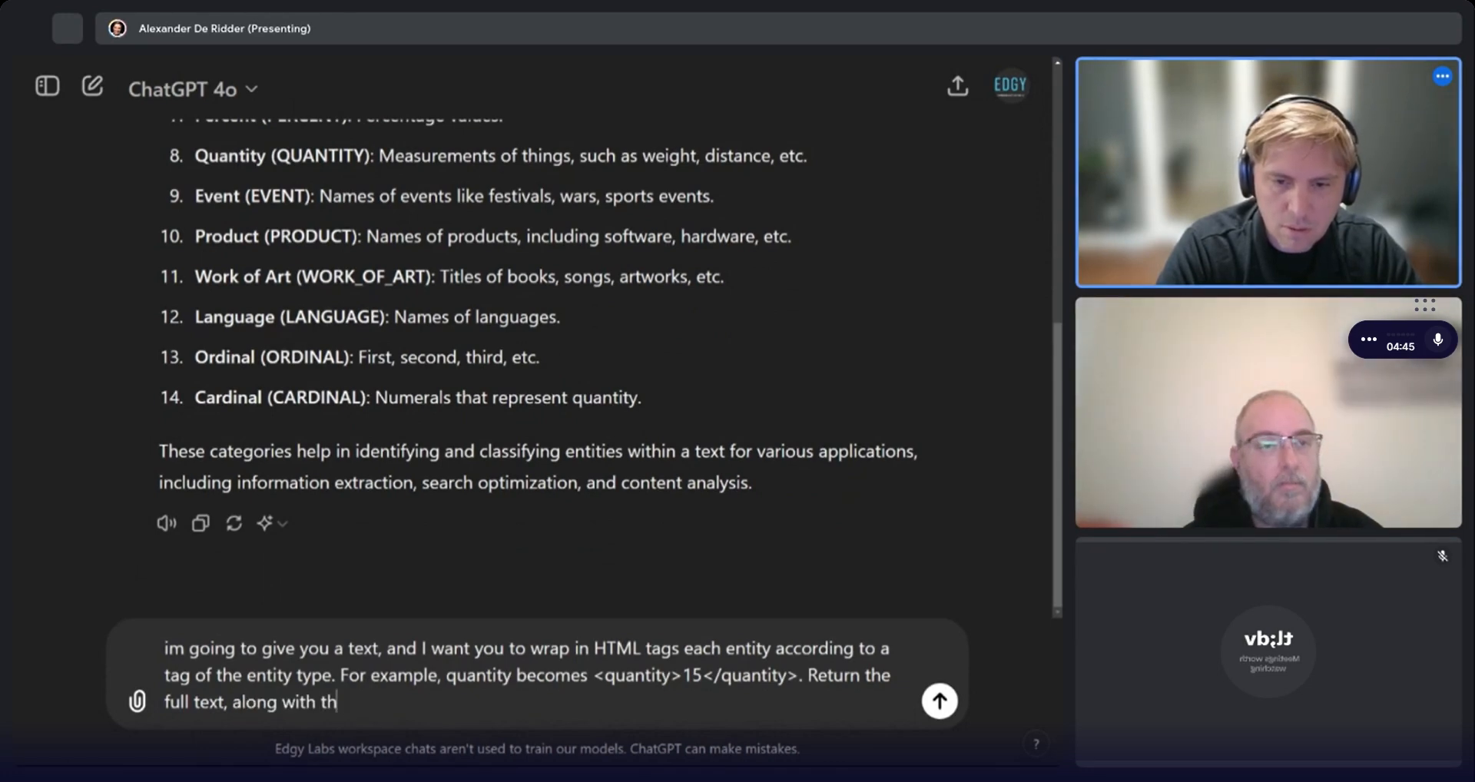
pyautogui.write('e tags. Can you do that?')
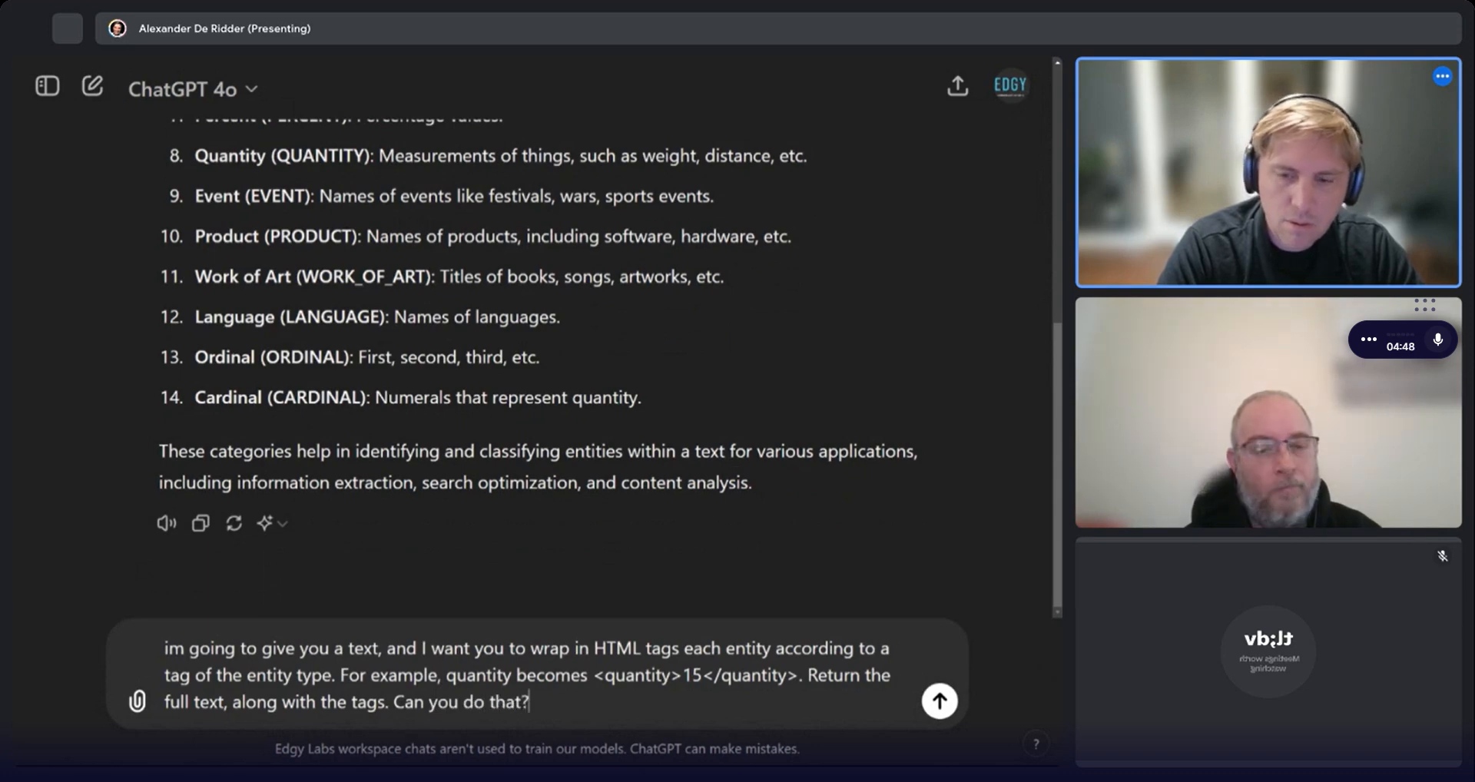
# Add a new line "Here is the text:" below the prompt.
pyautogui.hotkey('shift', 'Return')
pyautogui.write('HEre is')
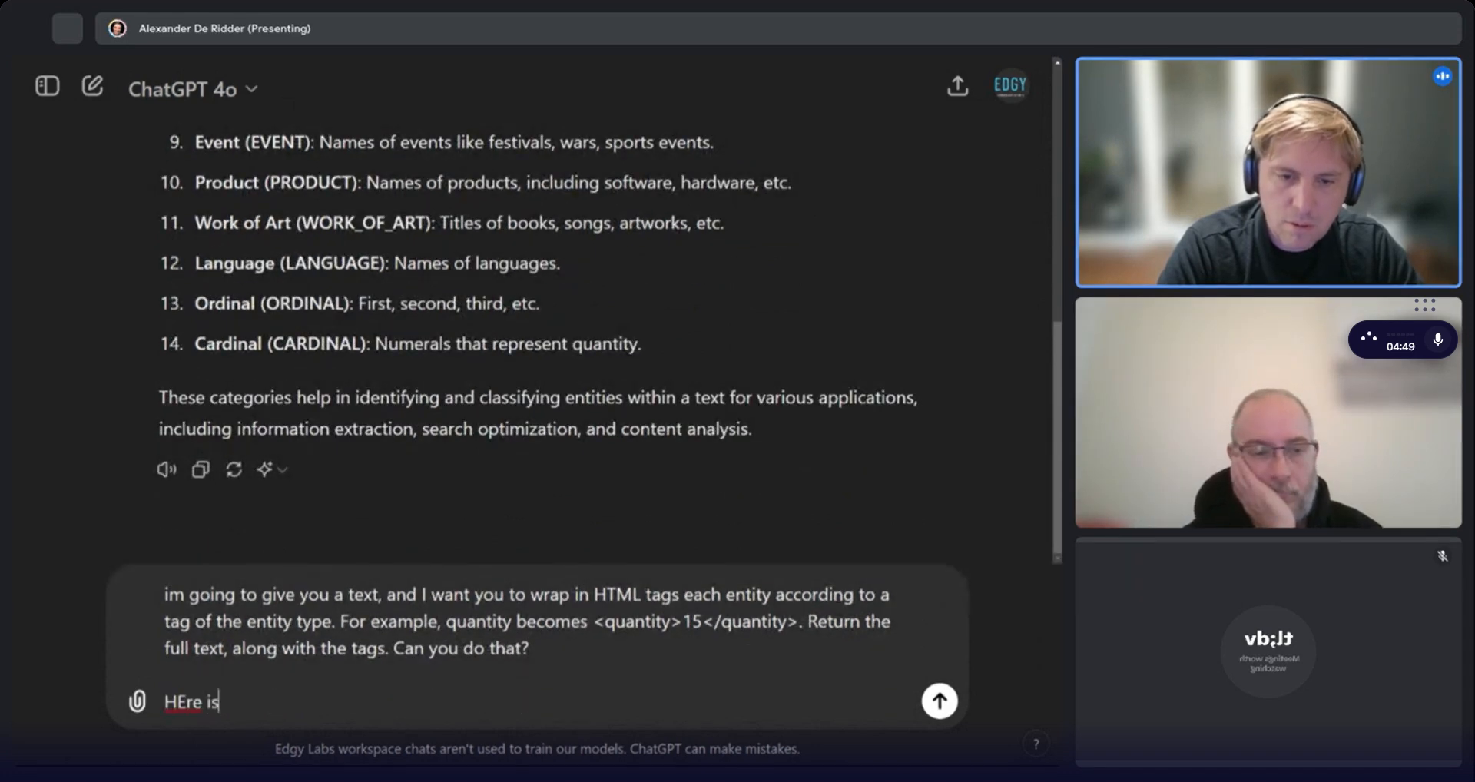
pyautogui.press('BackSpace')
pyautogui.press('BackSpace')
pyautogui.press('BackSpace')
pyautogui.press('BackSpace')
pyautogui.press('BackSpace')
pyautogui.press('BackSpace')
pyautogui.press('BackSpace')
pyautogui.write('ere is th')
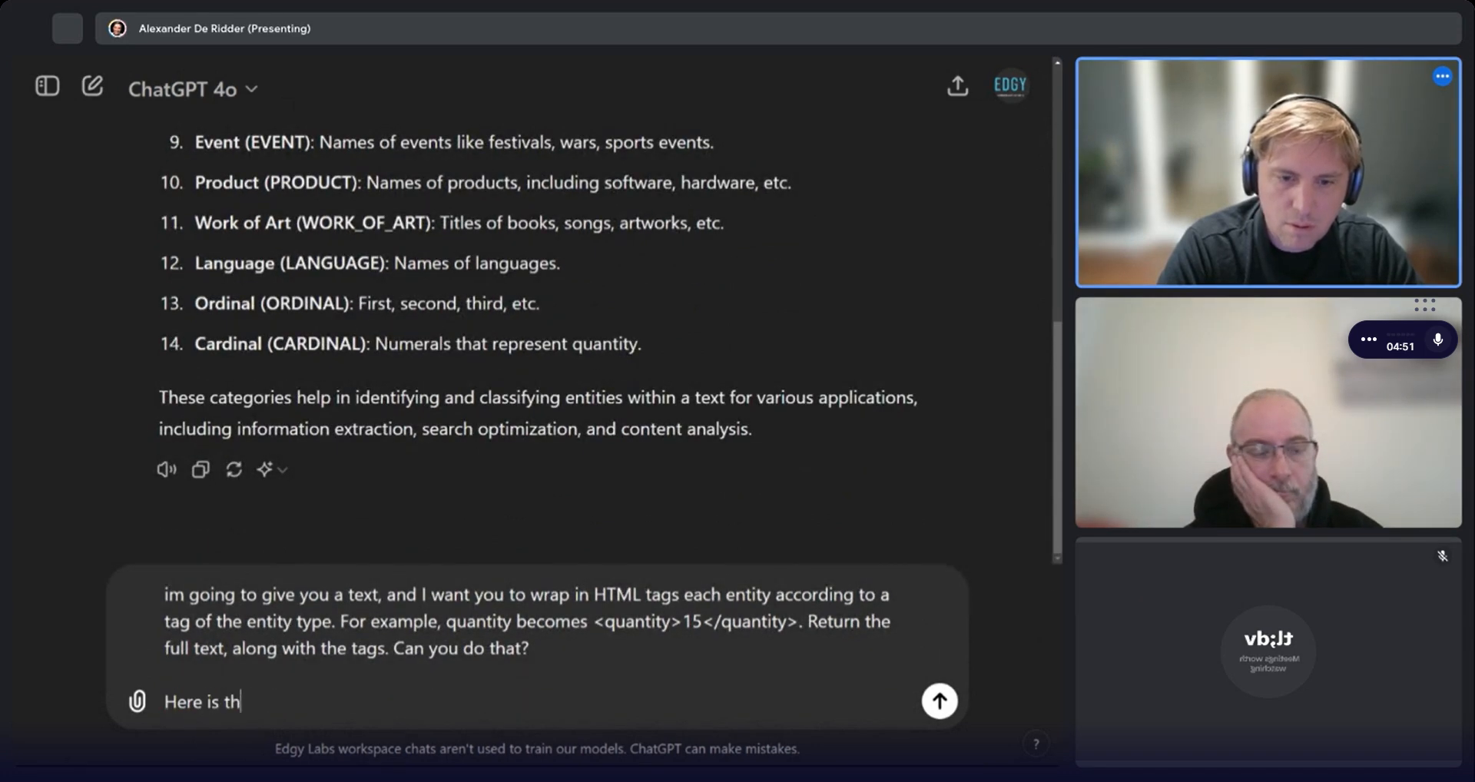
pyautogui.write('e text:')
pyautogui.hotkey('shift', 'Return')
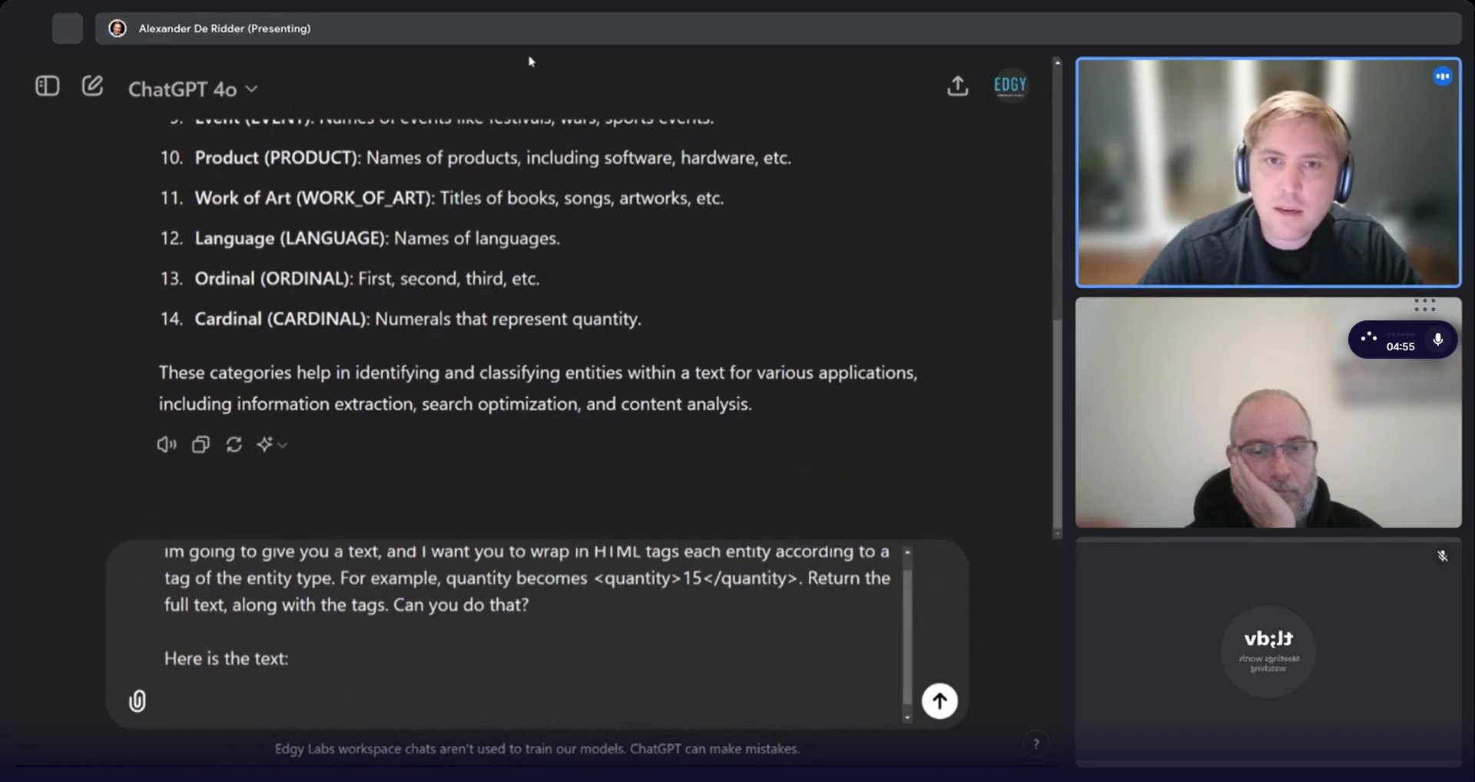
# Copy the article text from the online notepad, paste it under the prompt, and send the message.
pyautogui.hotkey('alt', 'Tab')
pyautogui.moveTo(567, 433); pyautogui.dragTo(172, 213)
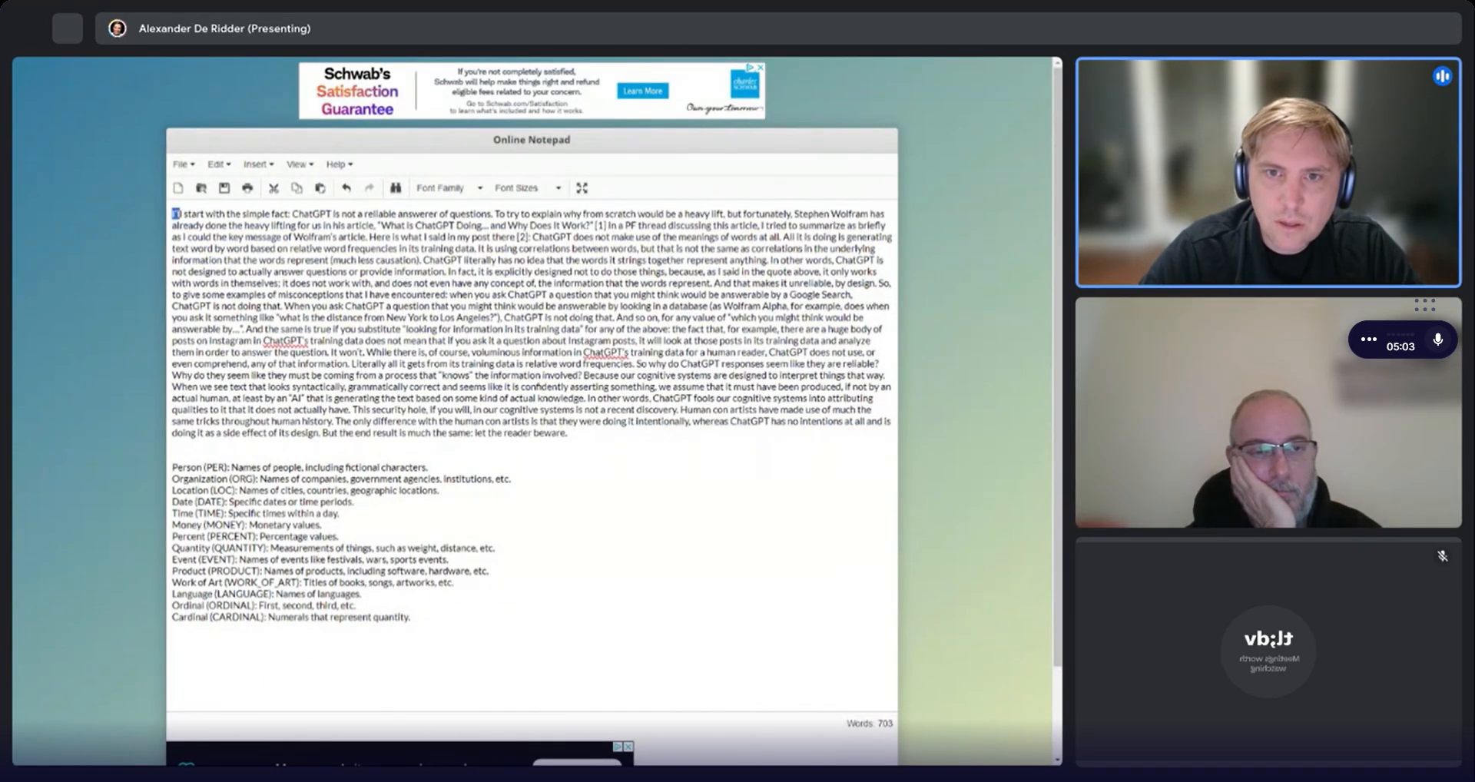
pyautogui.moveTo(176, 214); pyautogui.dragTo(421, 260)
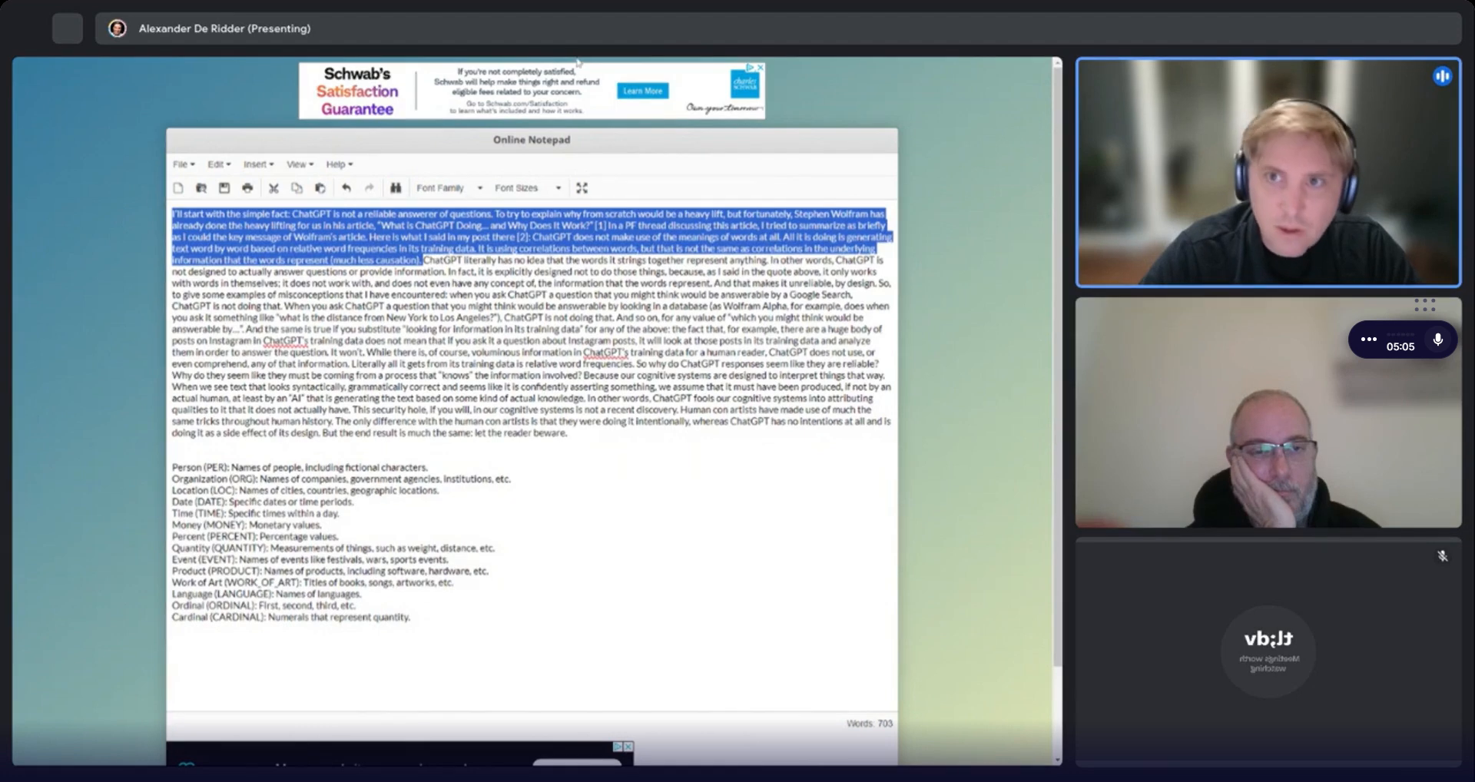
pyautogui.hotkey('alt', 'Tab')
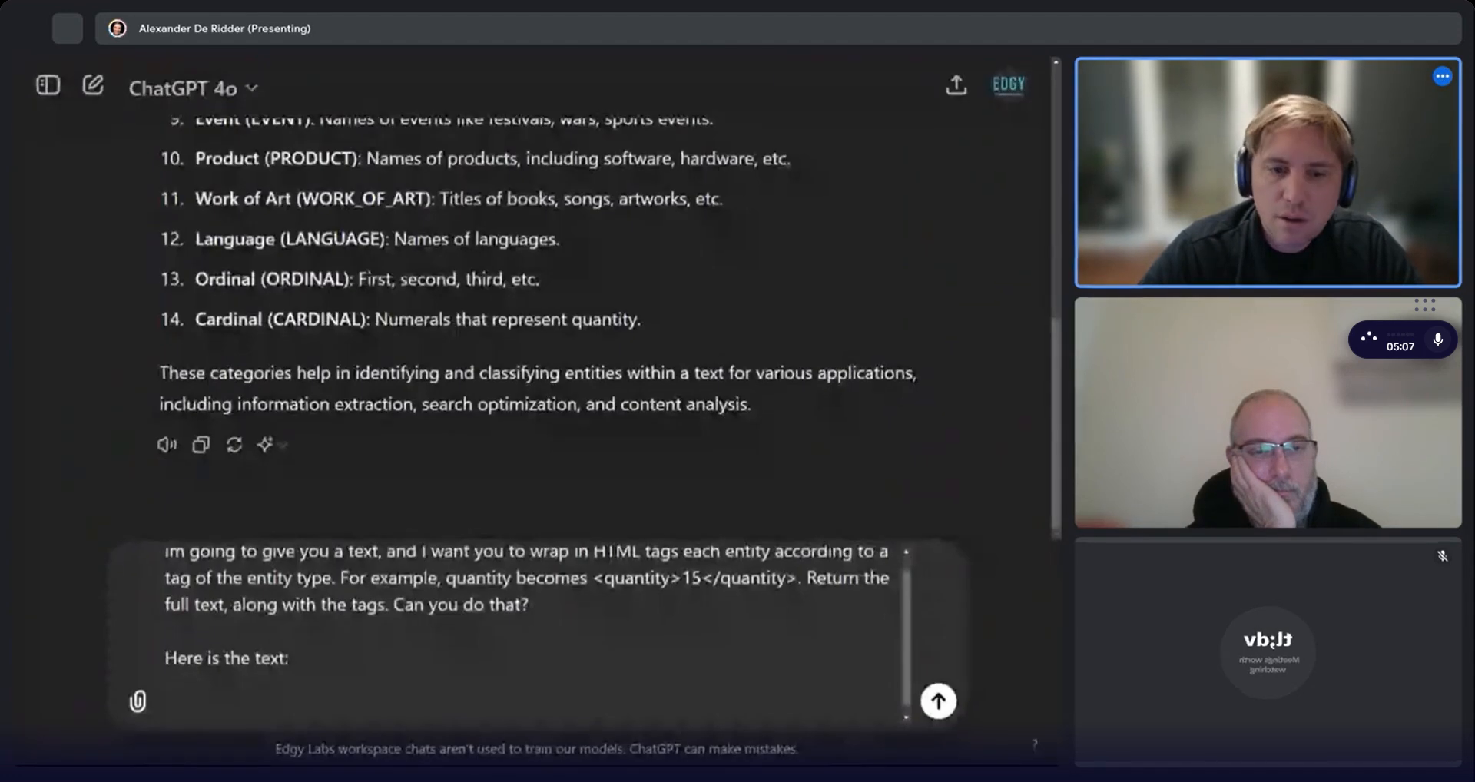
pyautogui.write('I\'ll start with the simple fact: ChatGPT is not a reliable answerer of questions. To try to explain why from scratch would be a heavy lift, but fortunately, Stephen Wolfram has already done the heavy lifting for us in his article, "What is ChatGPT Doing... and Why Does It Work?" [1] In a PF thread discussing this article, I tried to summarize as briefly as I could the key message of Wolfram\'s article. Here is what I said in my post there [2]: ChatGPT does not make use of the meanings of words at all. All it is doing is generating text word by word based on relative word frequencies in its training data. It is using correlations between words, but that is not the same as correlations in the underlying information that the words represent (much less causation).')
pyautogui.press('Return')
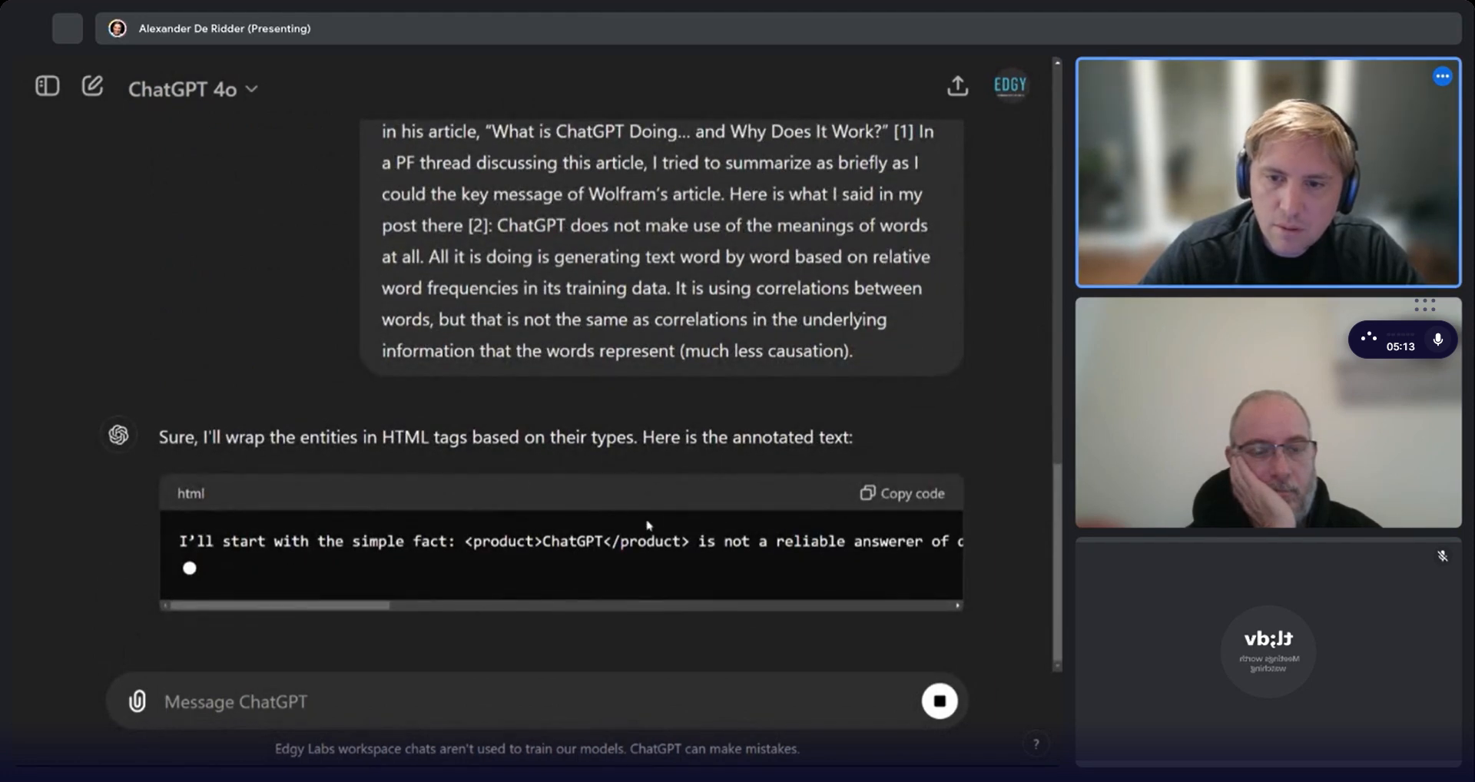
# Start a new message "so that's great. now help me turn this exercise in a common, re-usable prompt." and begin a new line.
pyautogui.moveTo(262, 606); pyautogui.dragTo(487, 598)
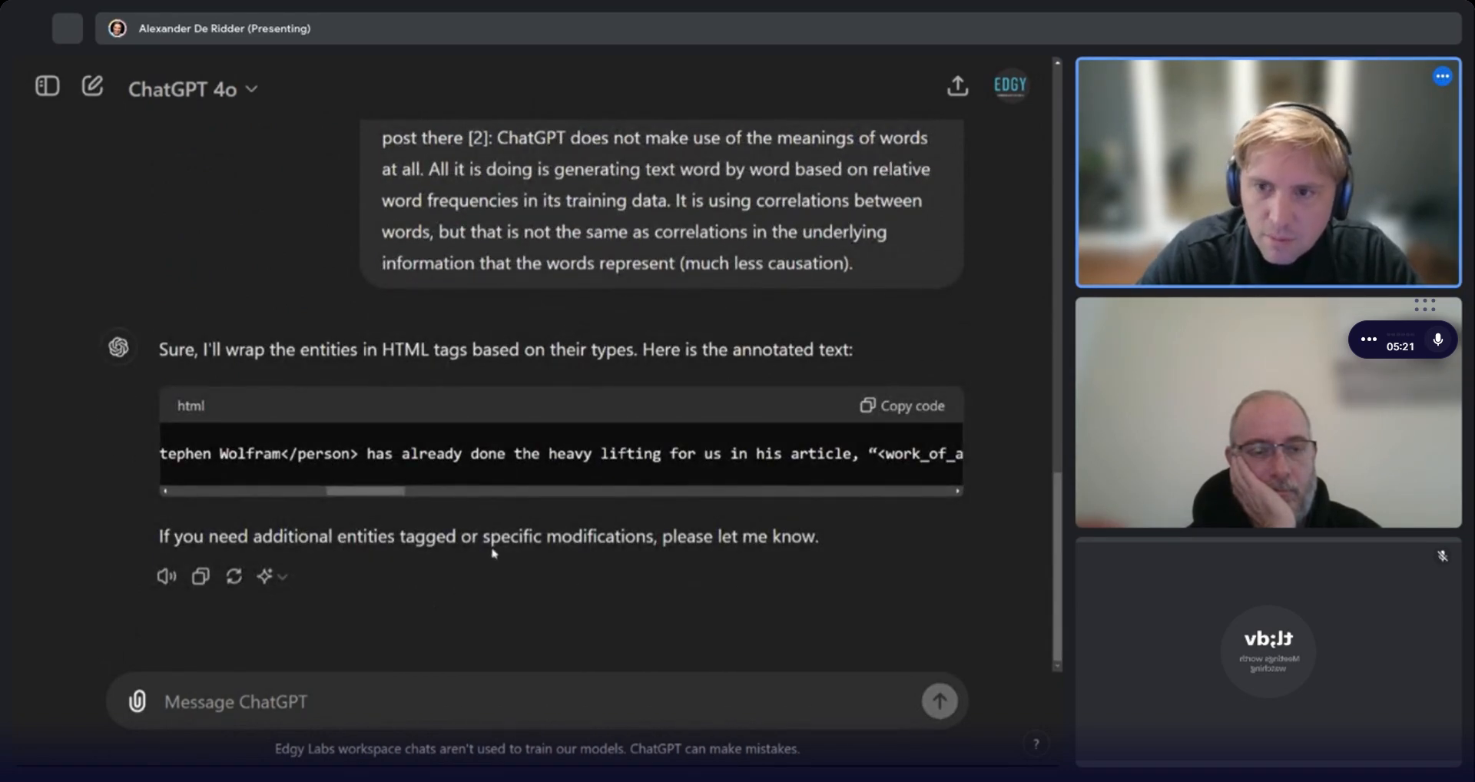
pyautogui.write('so')
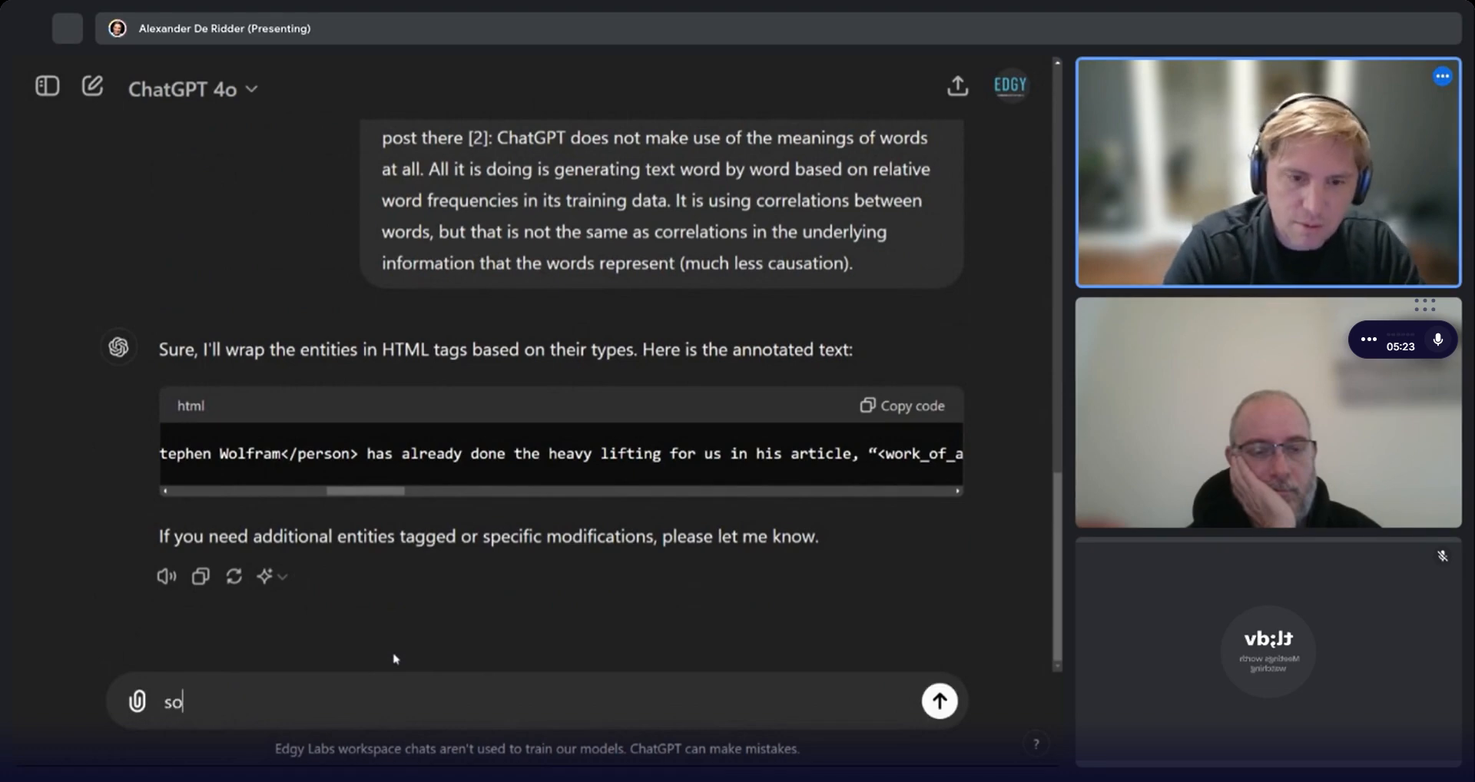
pyautogui.write(" that's great. now help me turn this exc")
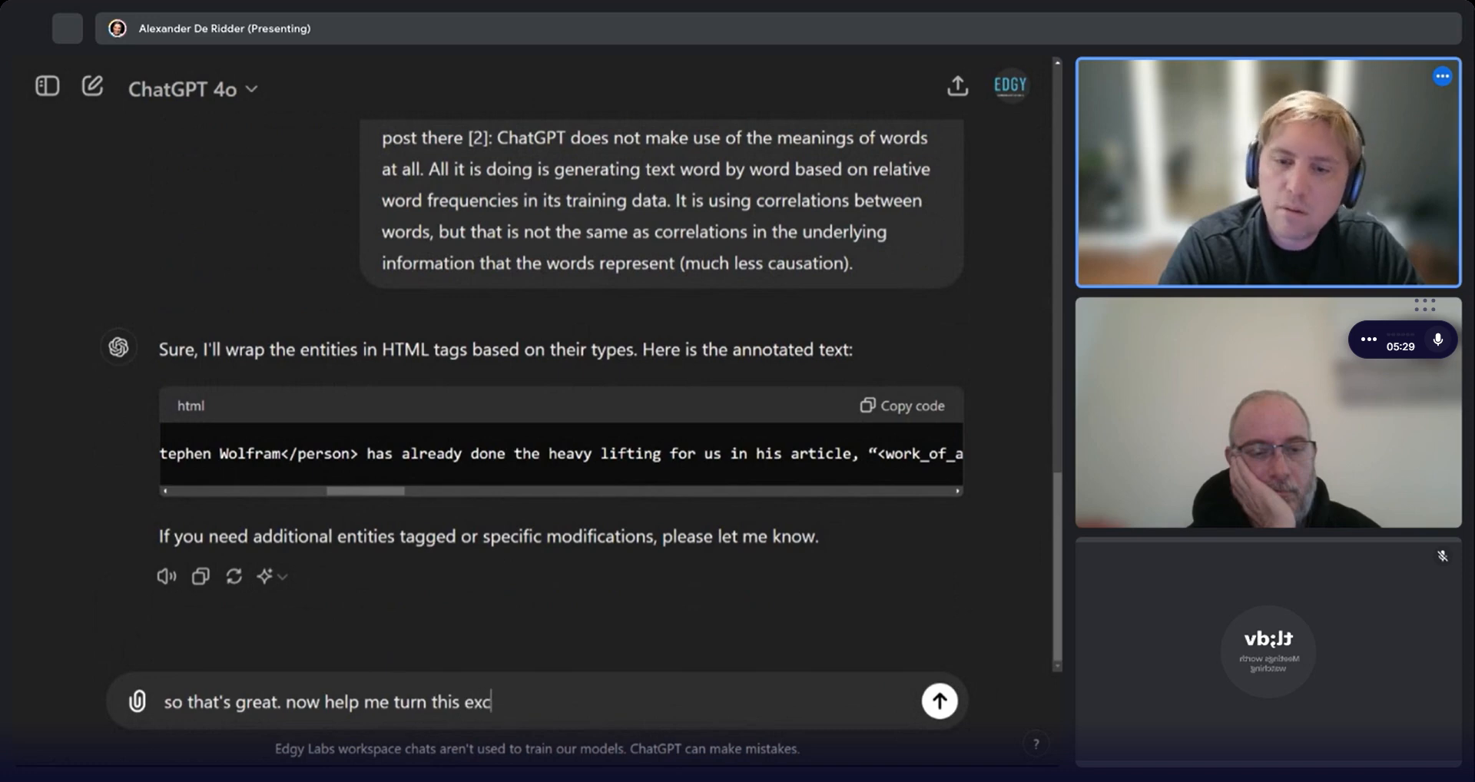
pyautogui.write(' in a')
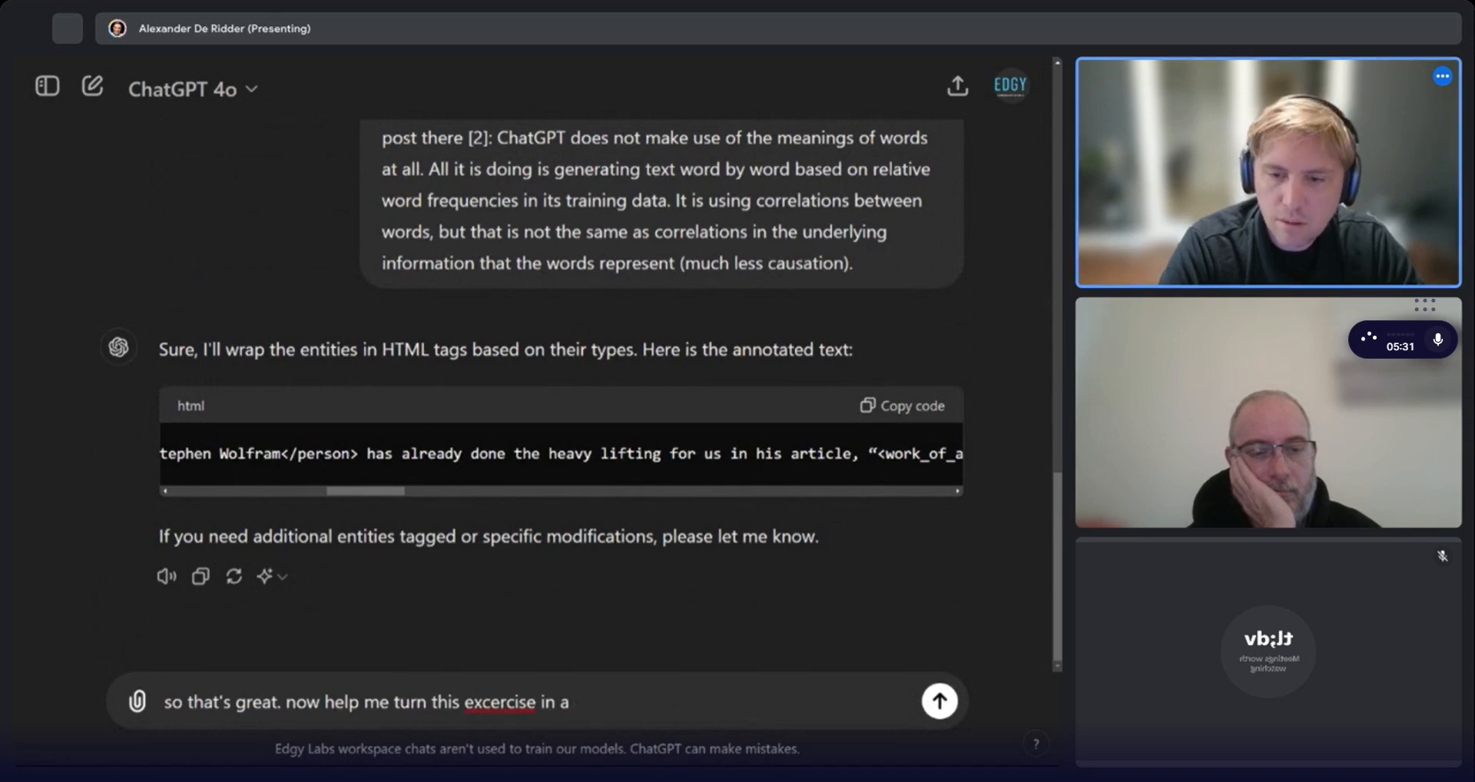
pyautogui.doubleClick(516, 701)
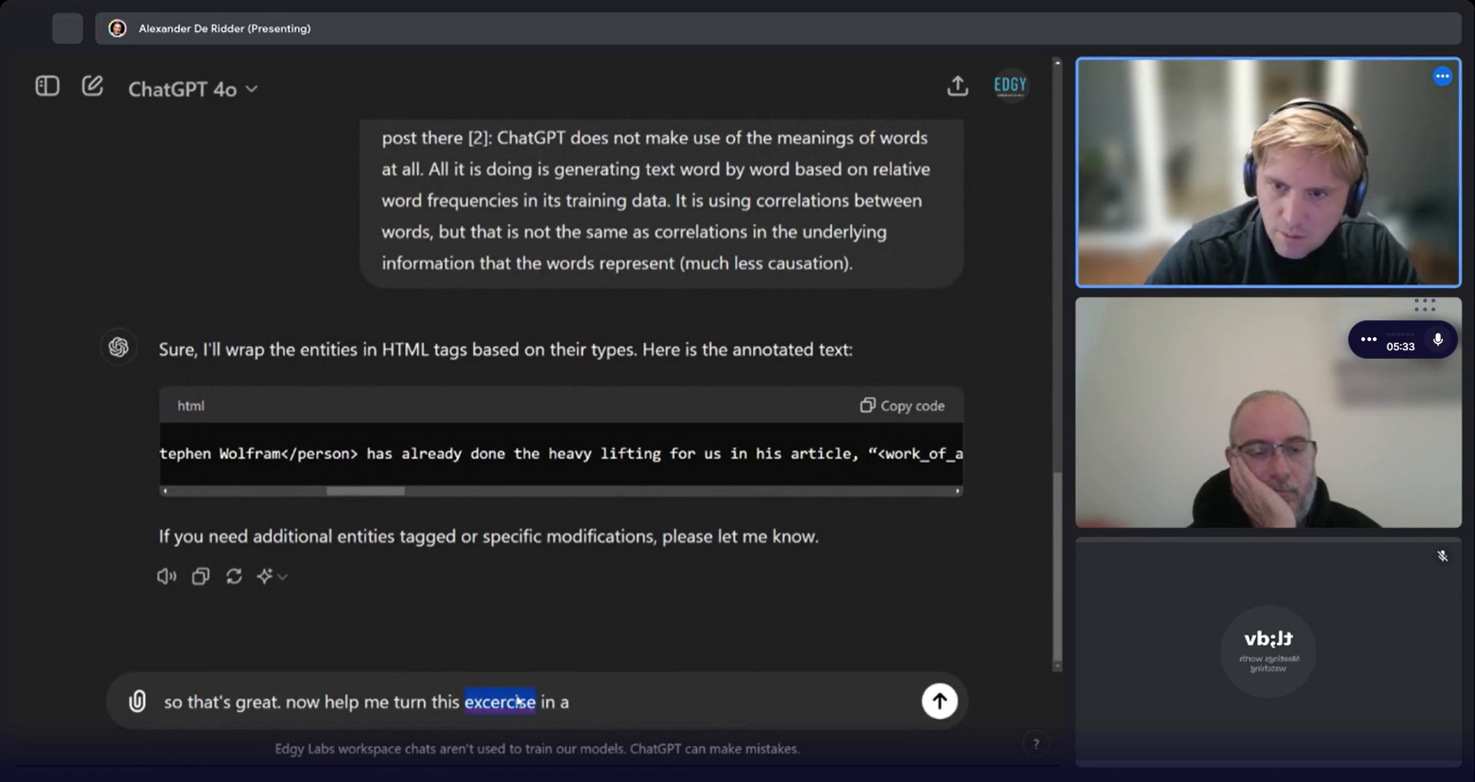
pyautogui.write('exercise')
pyautogui.press('End')
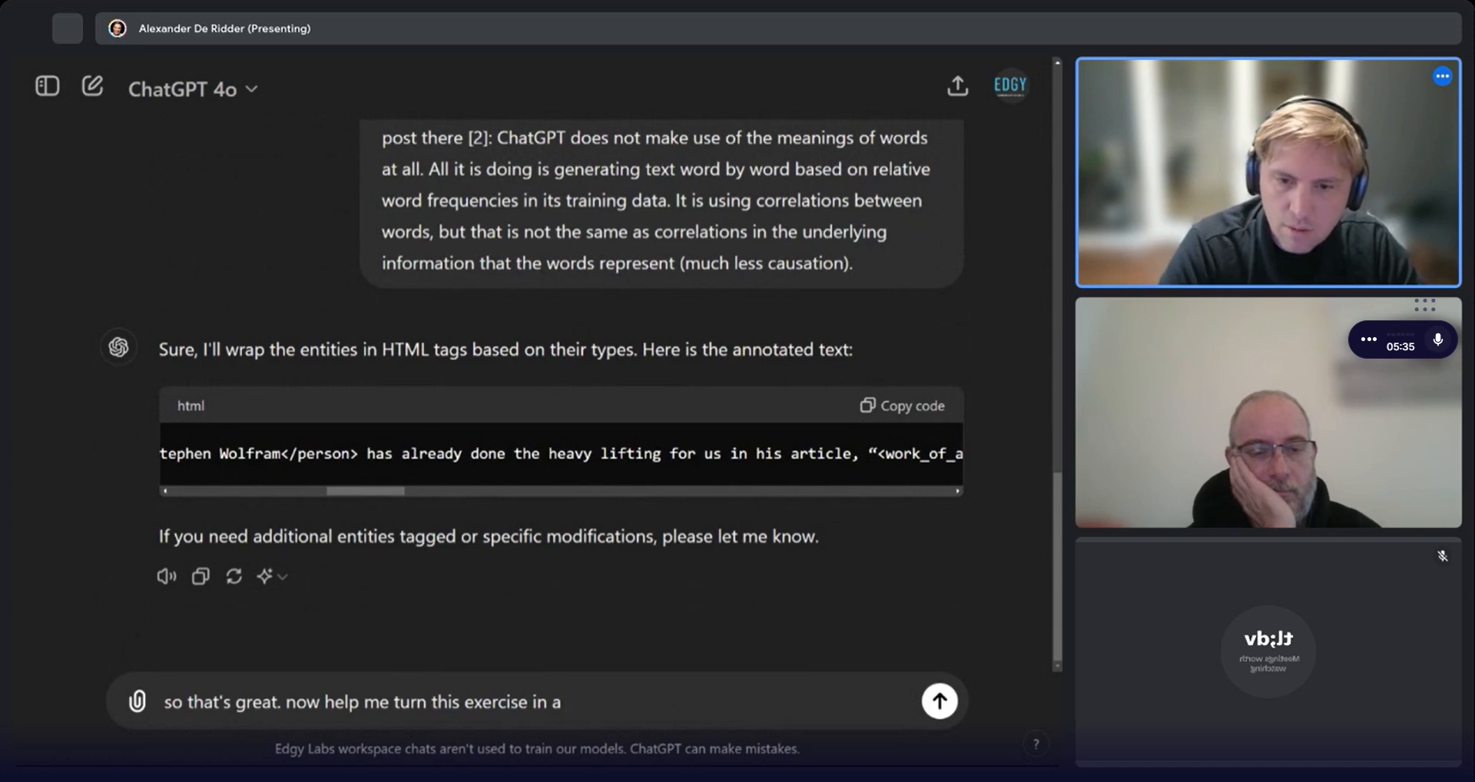
pyautogui.write('common , re-')
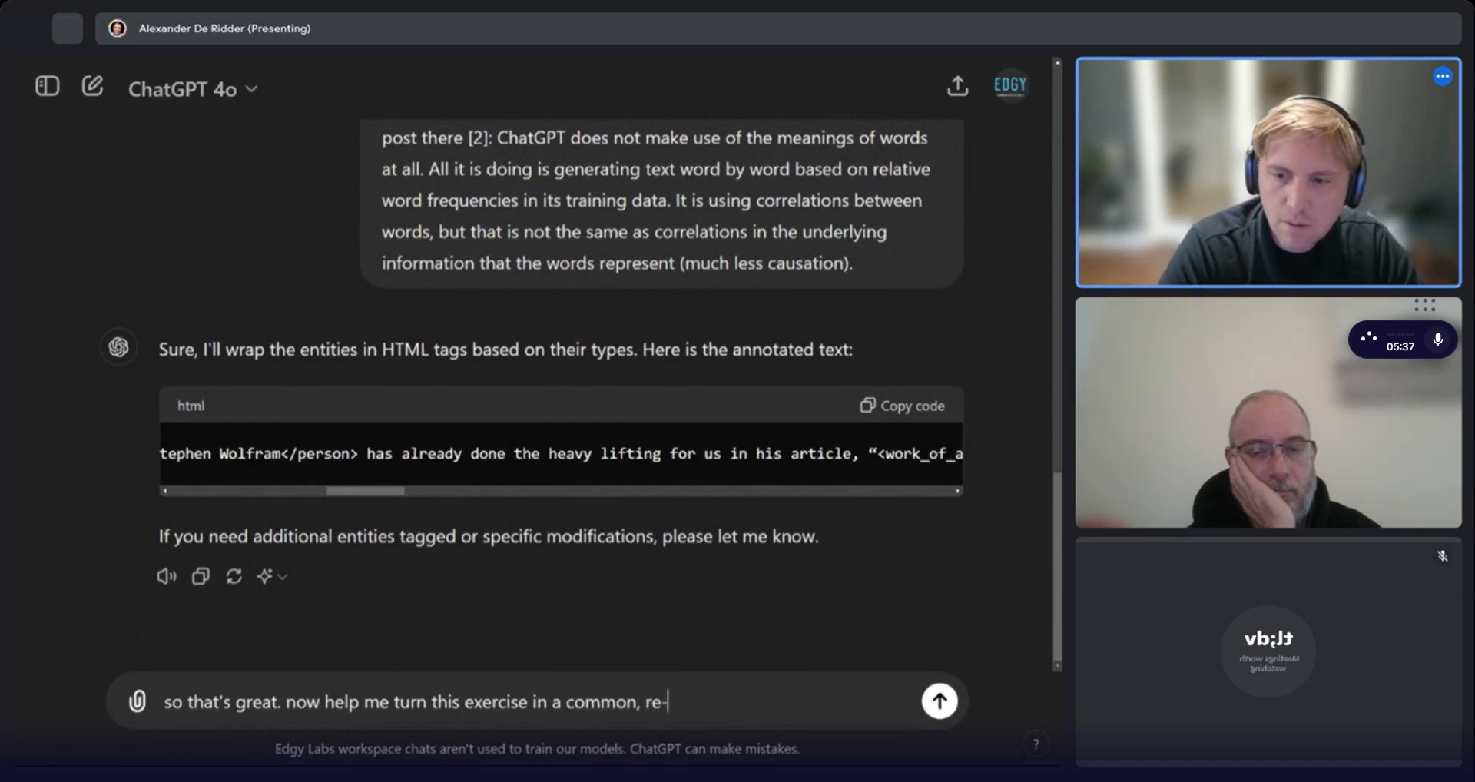
pyautogui.write('usable prompt.')
pyautogui.hotkey('shift', 'Return')
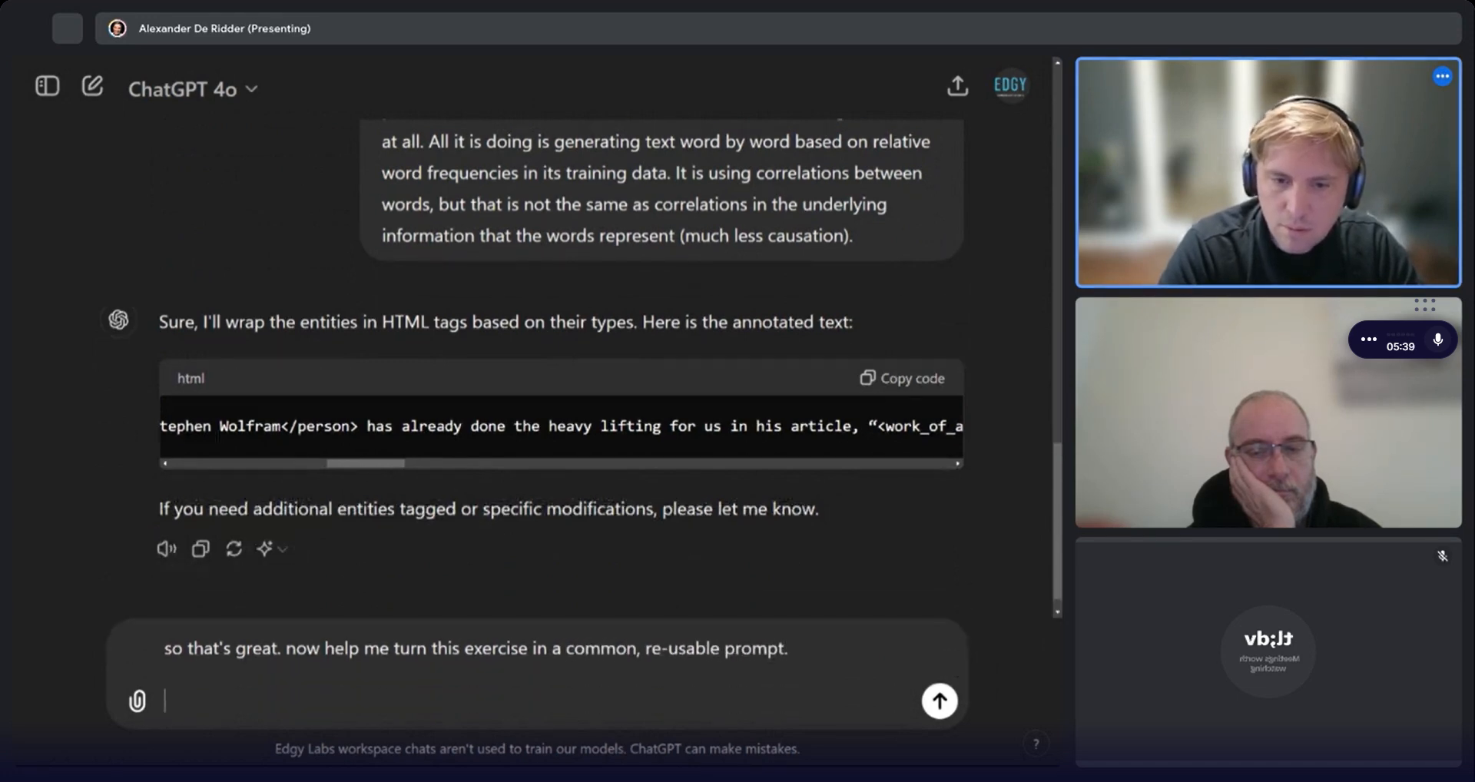
# Continue the message with "imagine that i give you an {{input}} text, and I needed that same thing done each time, you'd".
pyautogui.write('imagine that i give y')
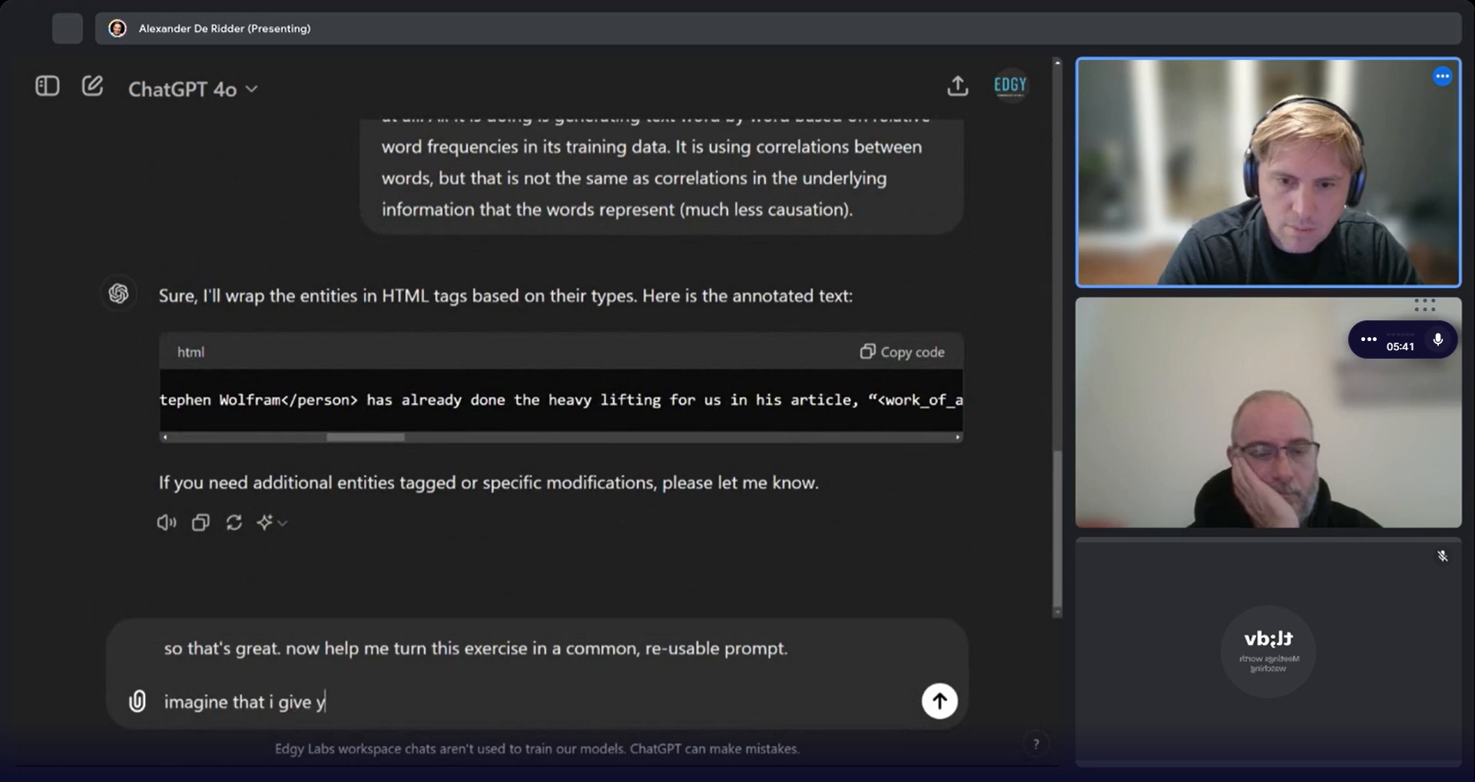
pyautogui.write('ou an {{i')
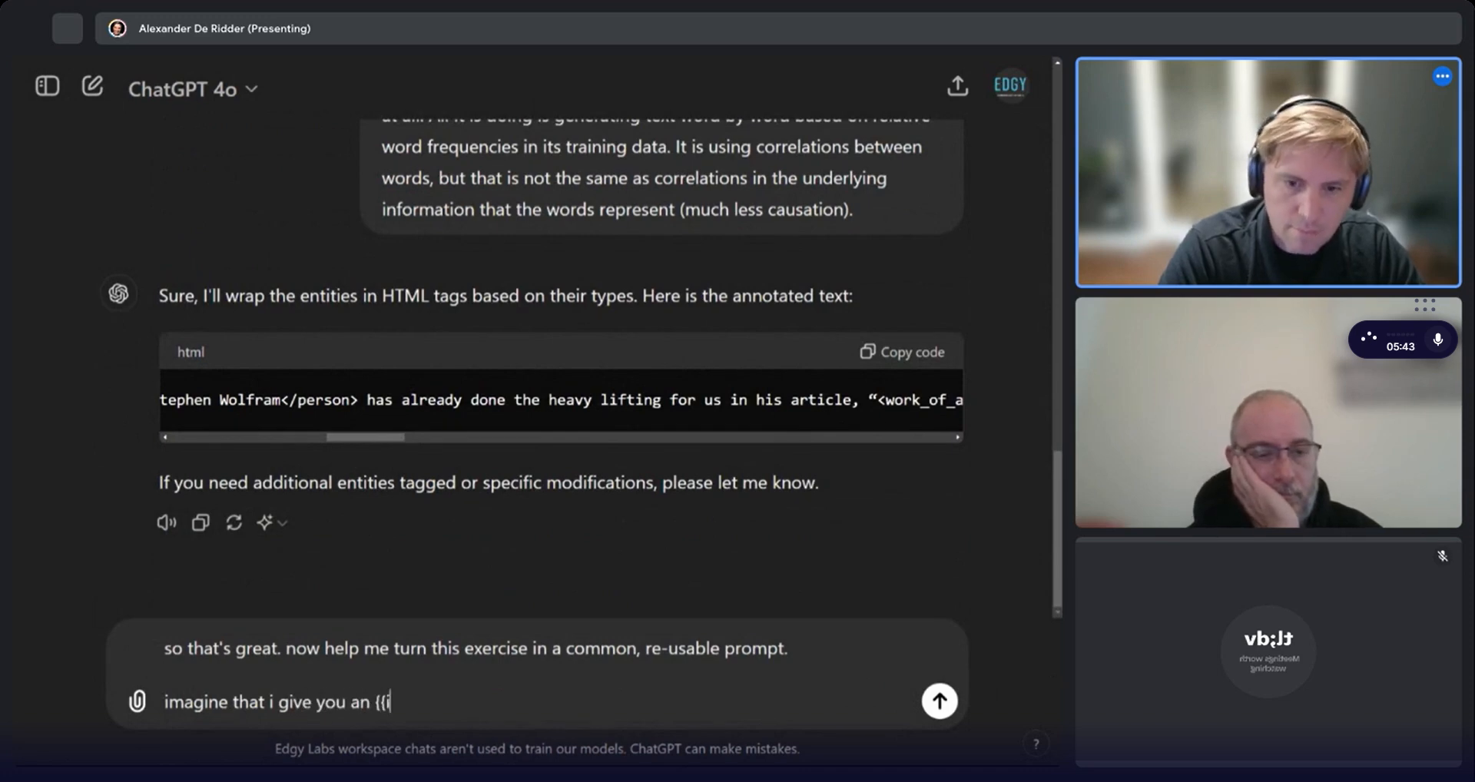
pyautogui.write('nput}} te')
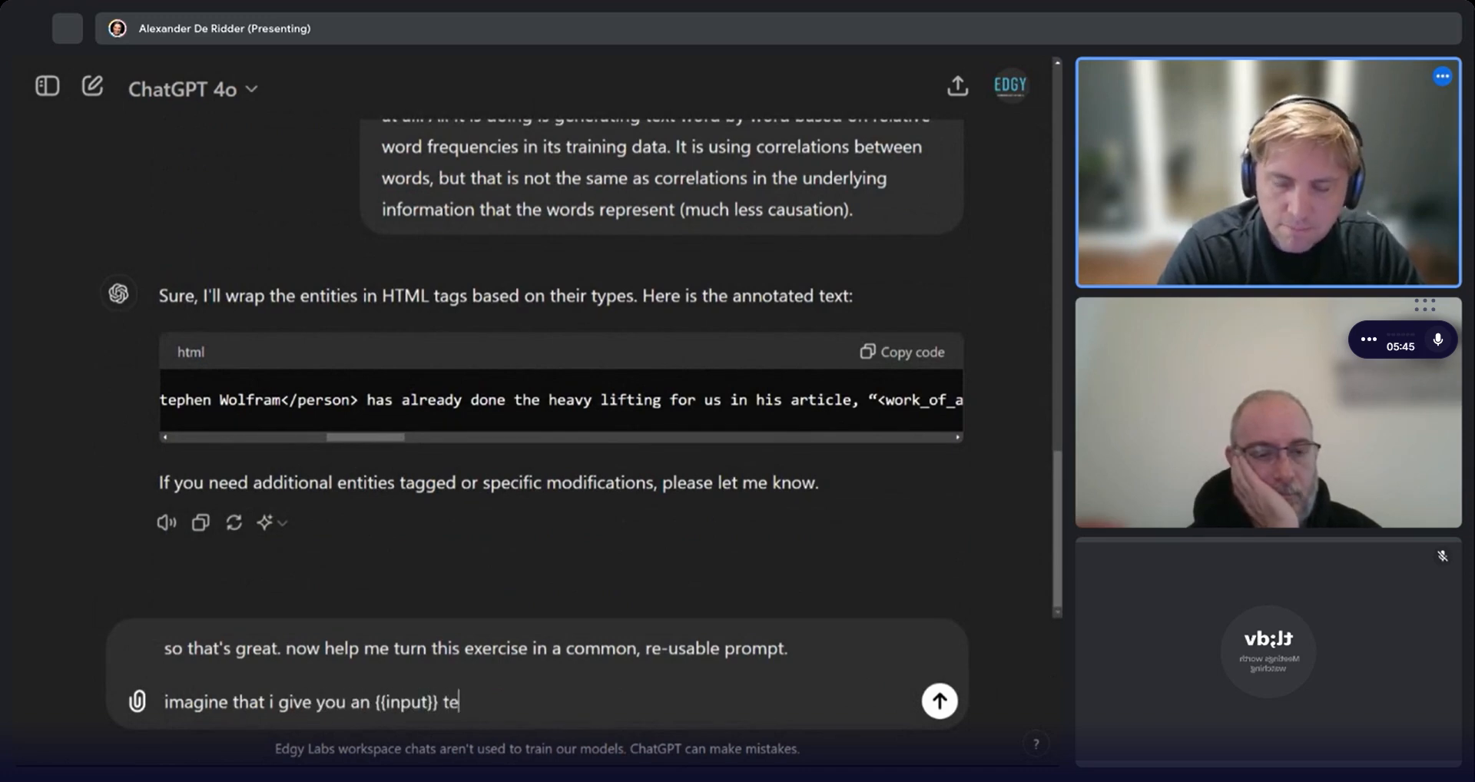
pyautogui.write('xt (')
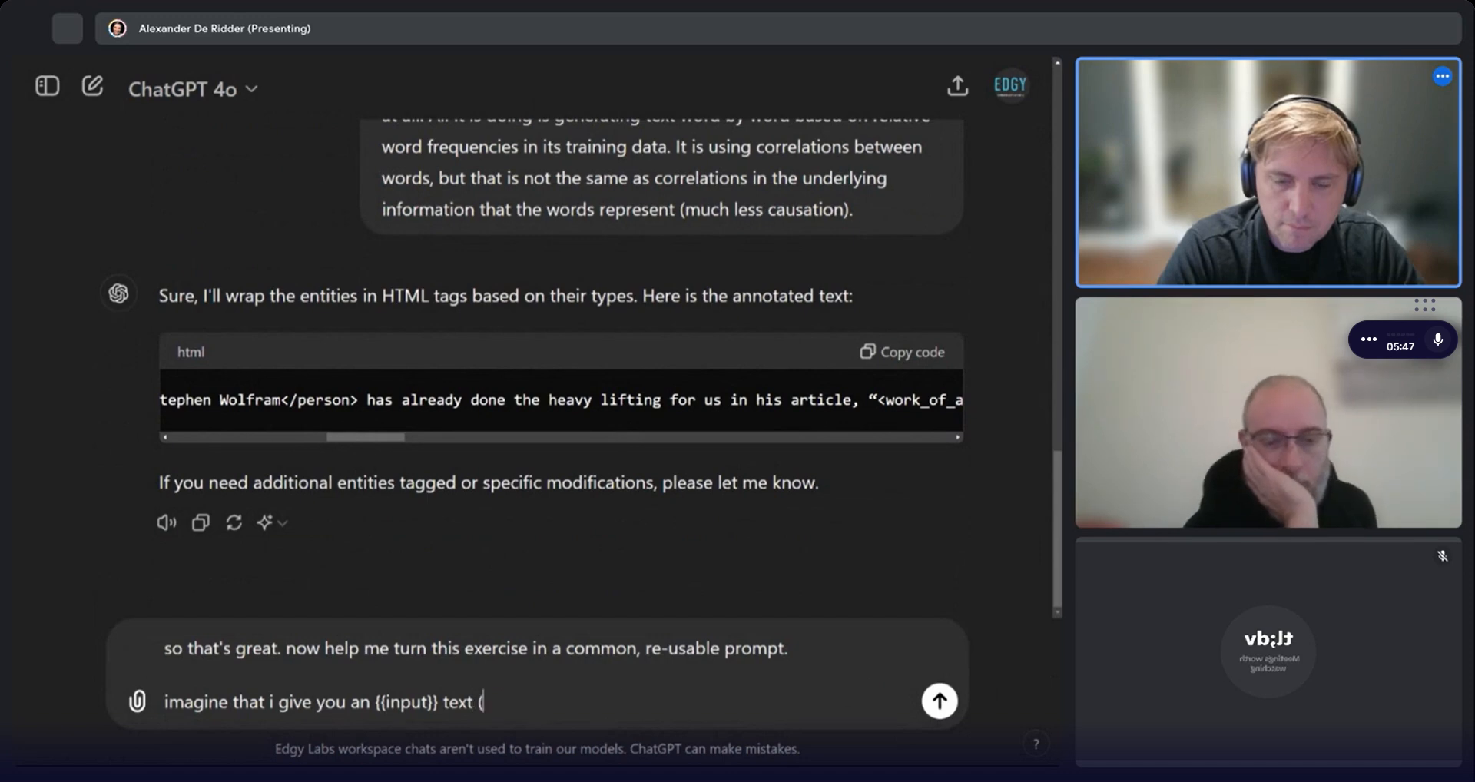
pyautogui.press('BackSpace')
pyautogui.press('BackSpace')
pyautogui.write(', and ')
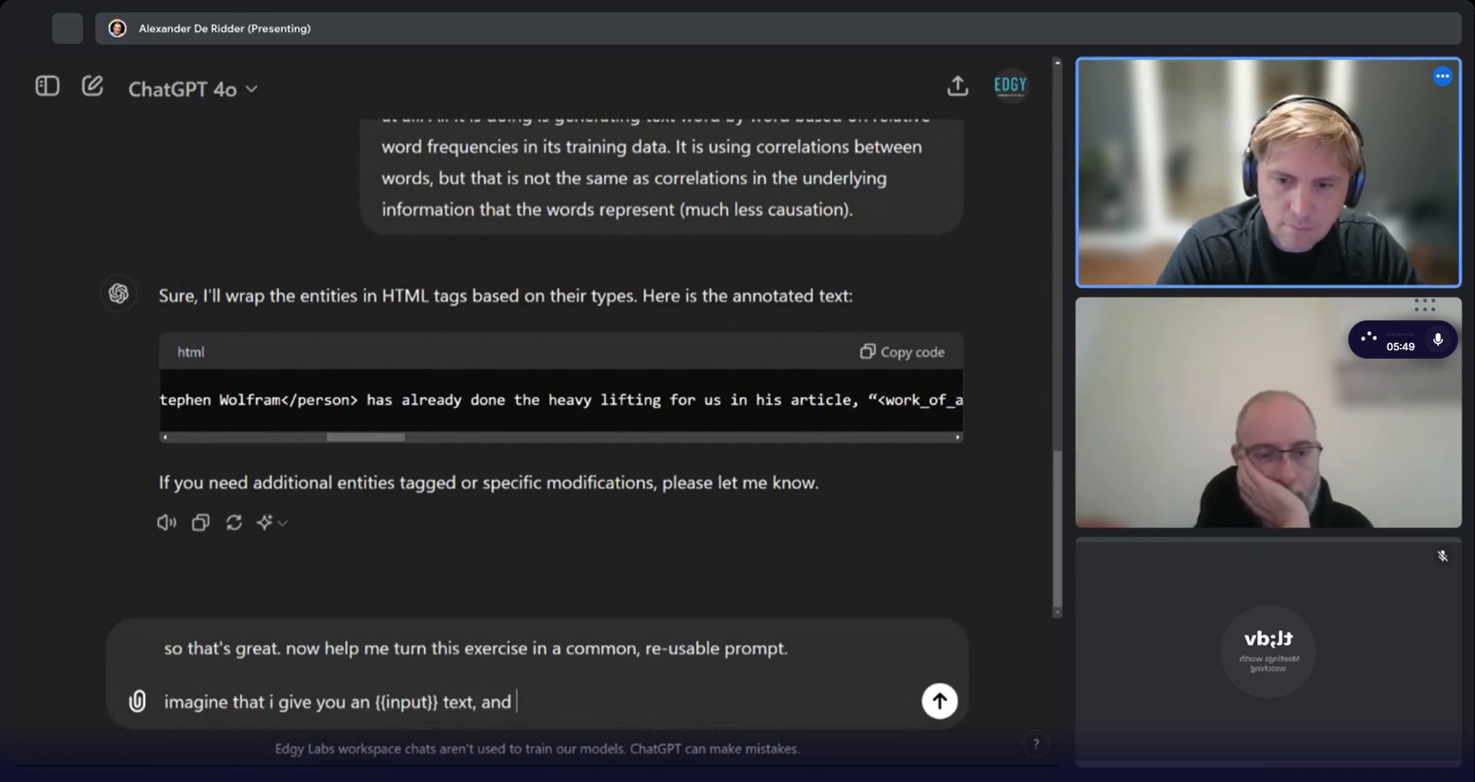
pyautogui.write('I needed that same thing done each time')
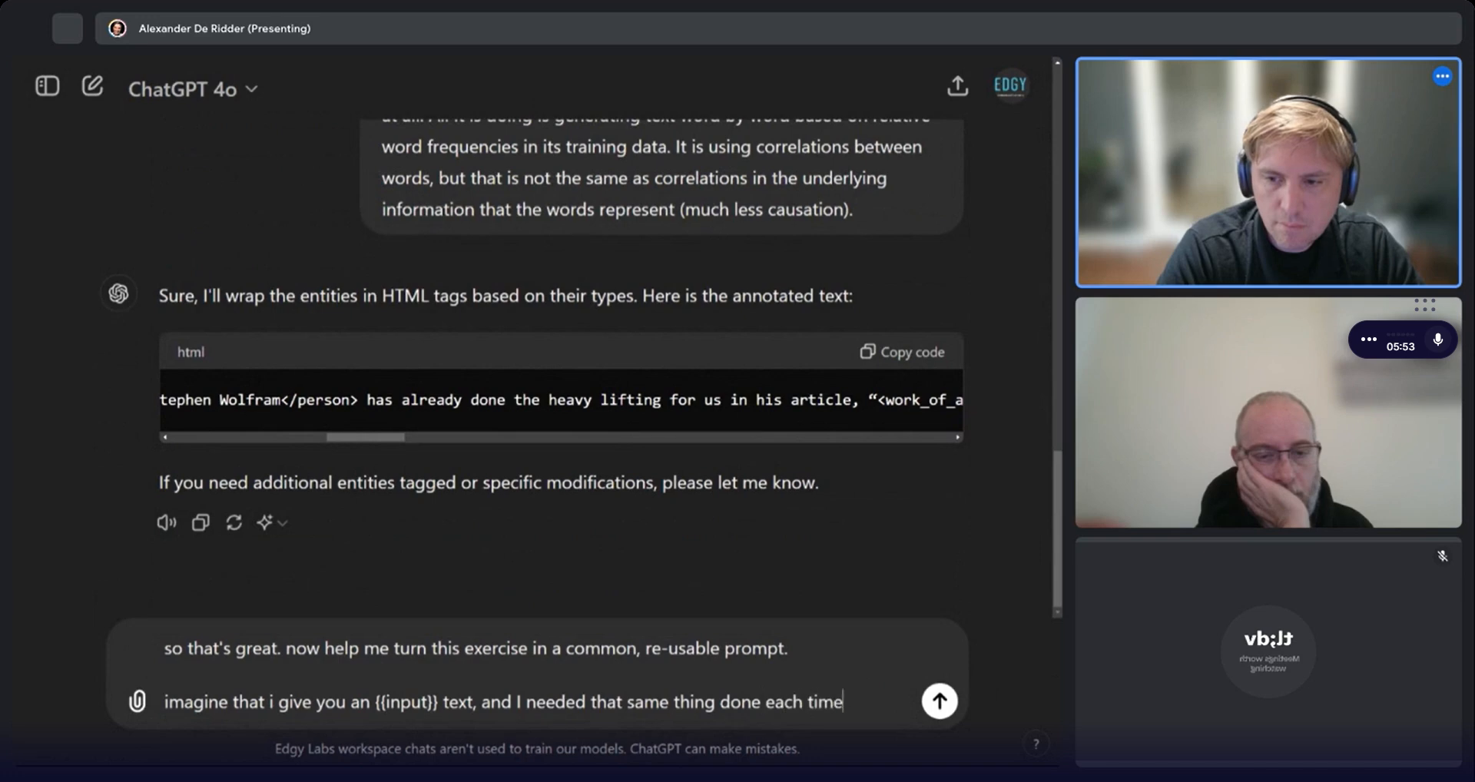
pyautogui.write(", you'd")
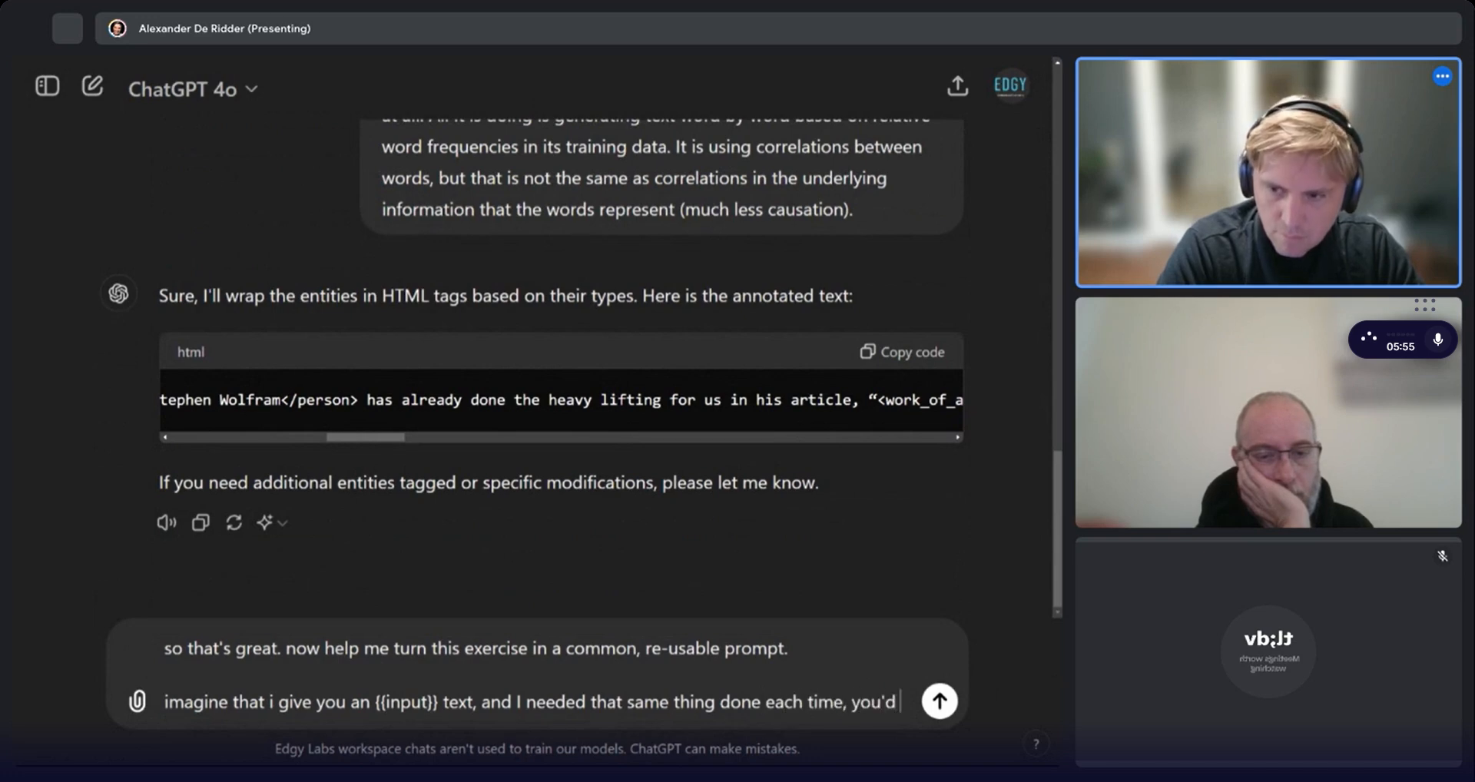
pyautogui.write(' have to specif')
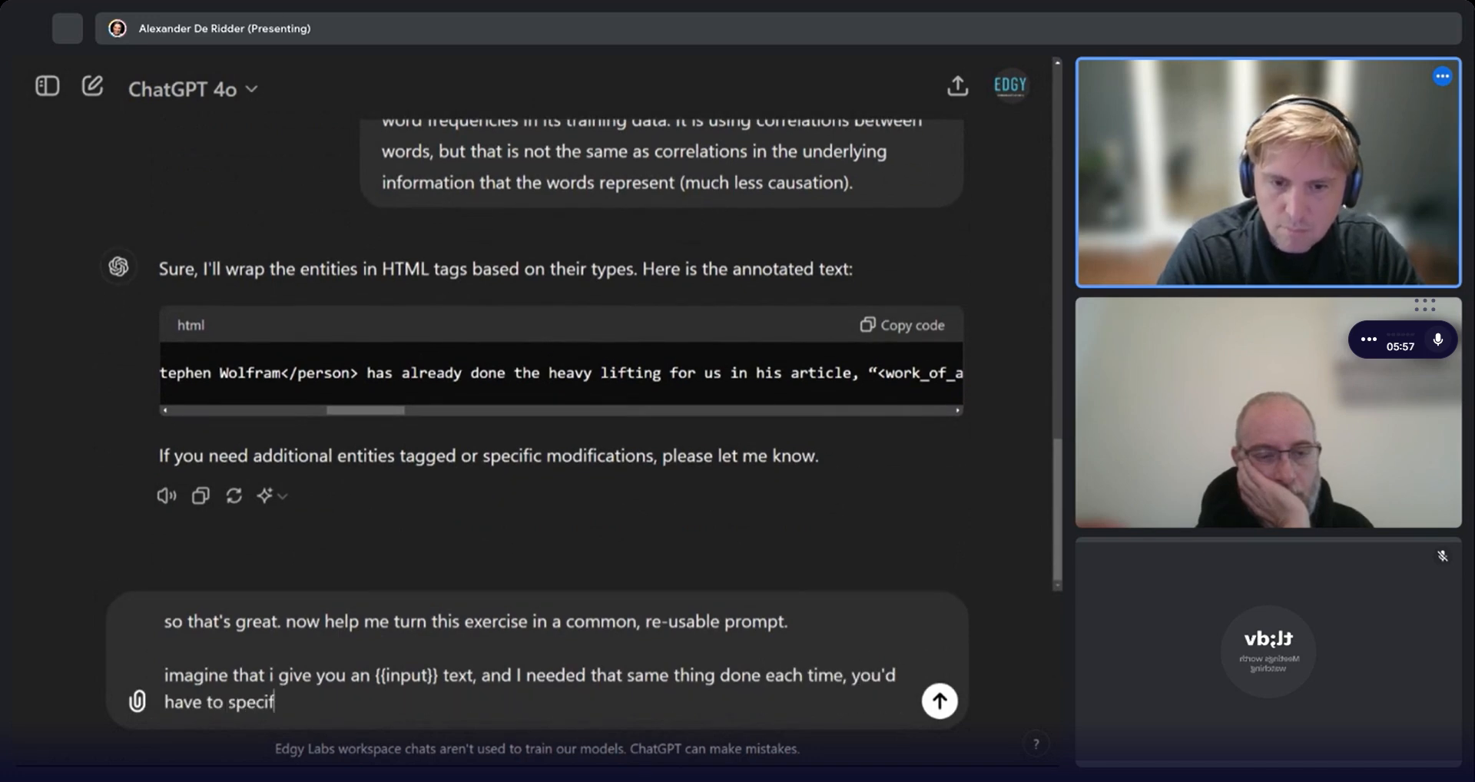
pyautogui.write('y the entities to')
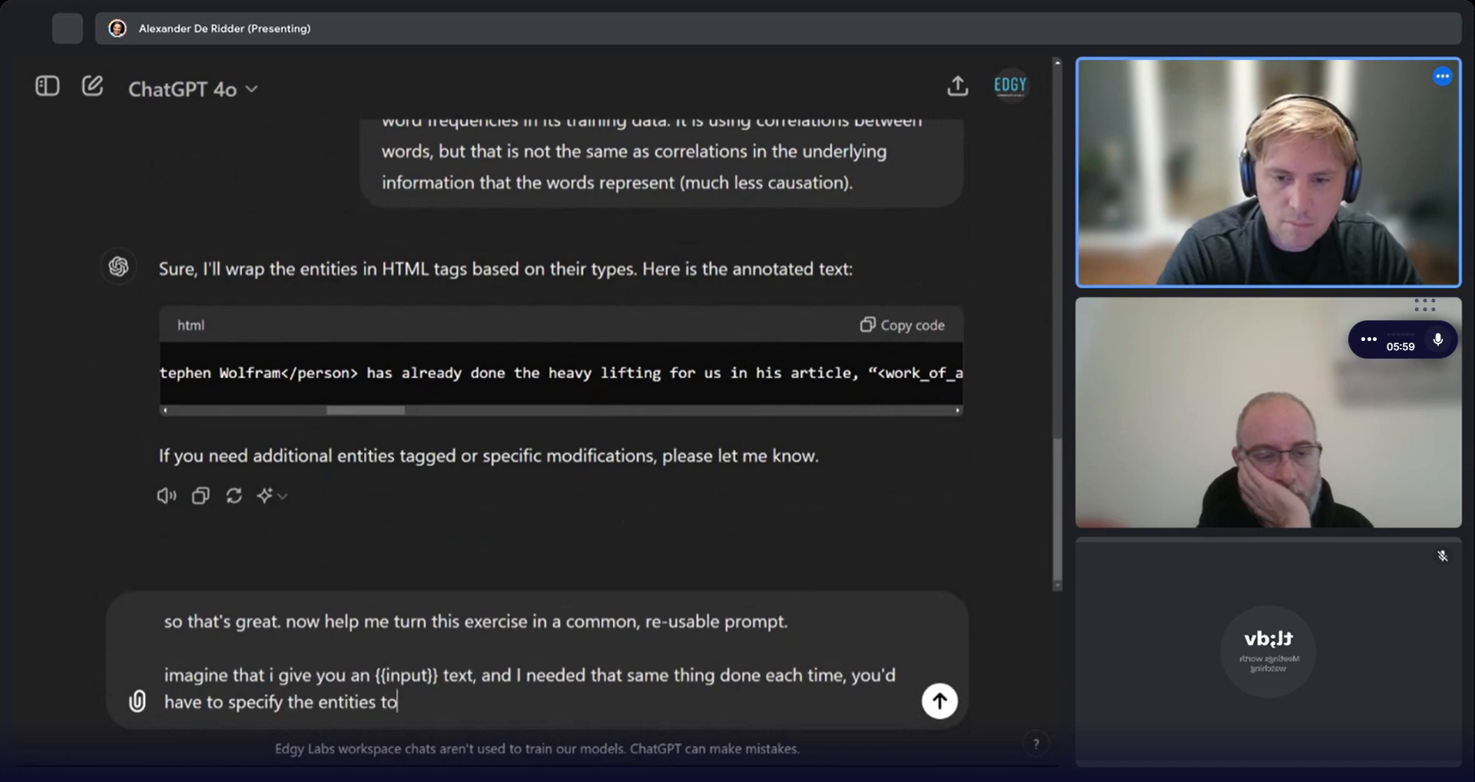
pyautogui.write(' detect and the as')
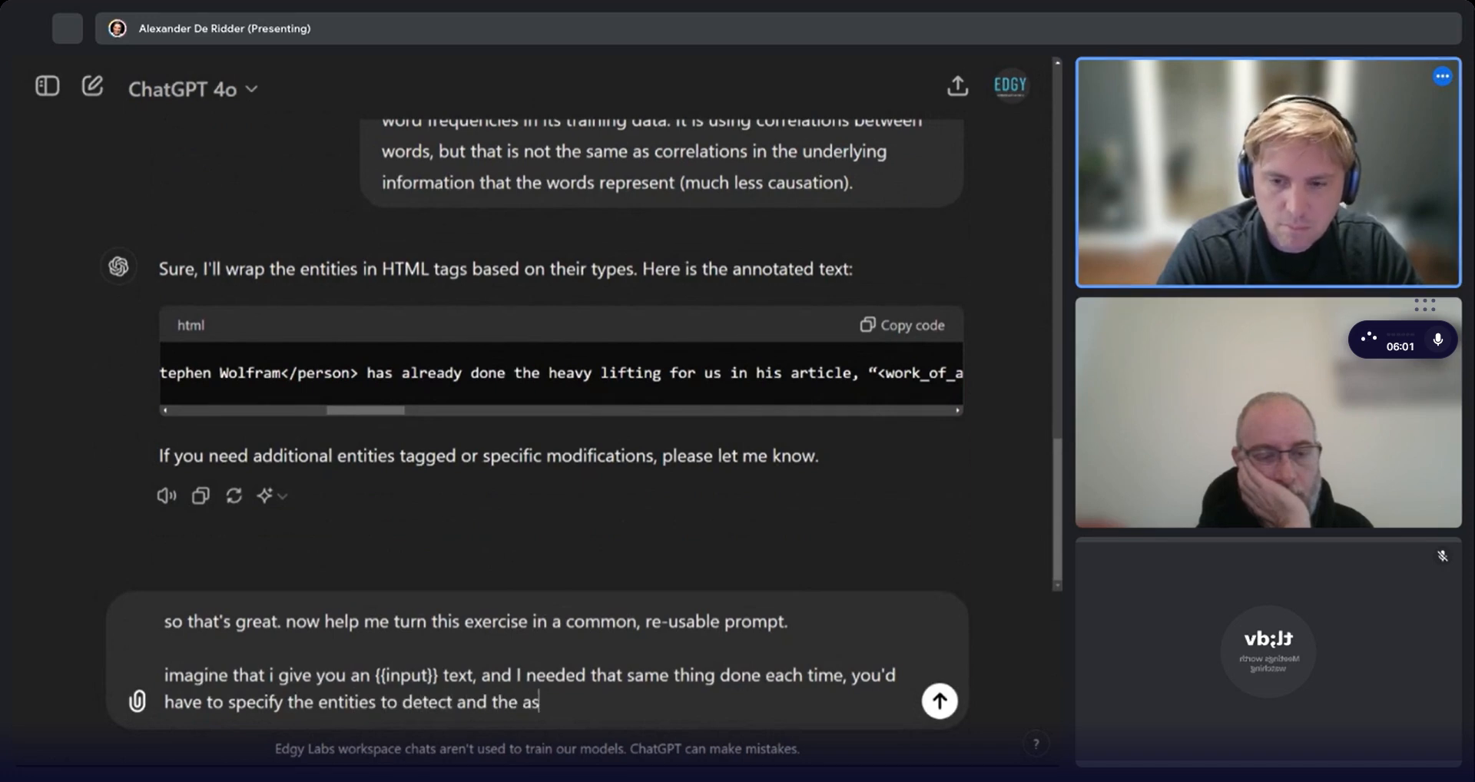
pyautogui.write('signment of wrapping')
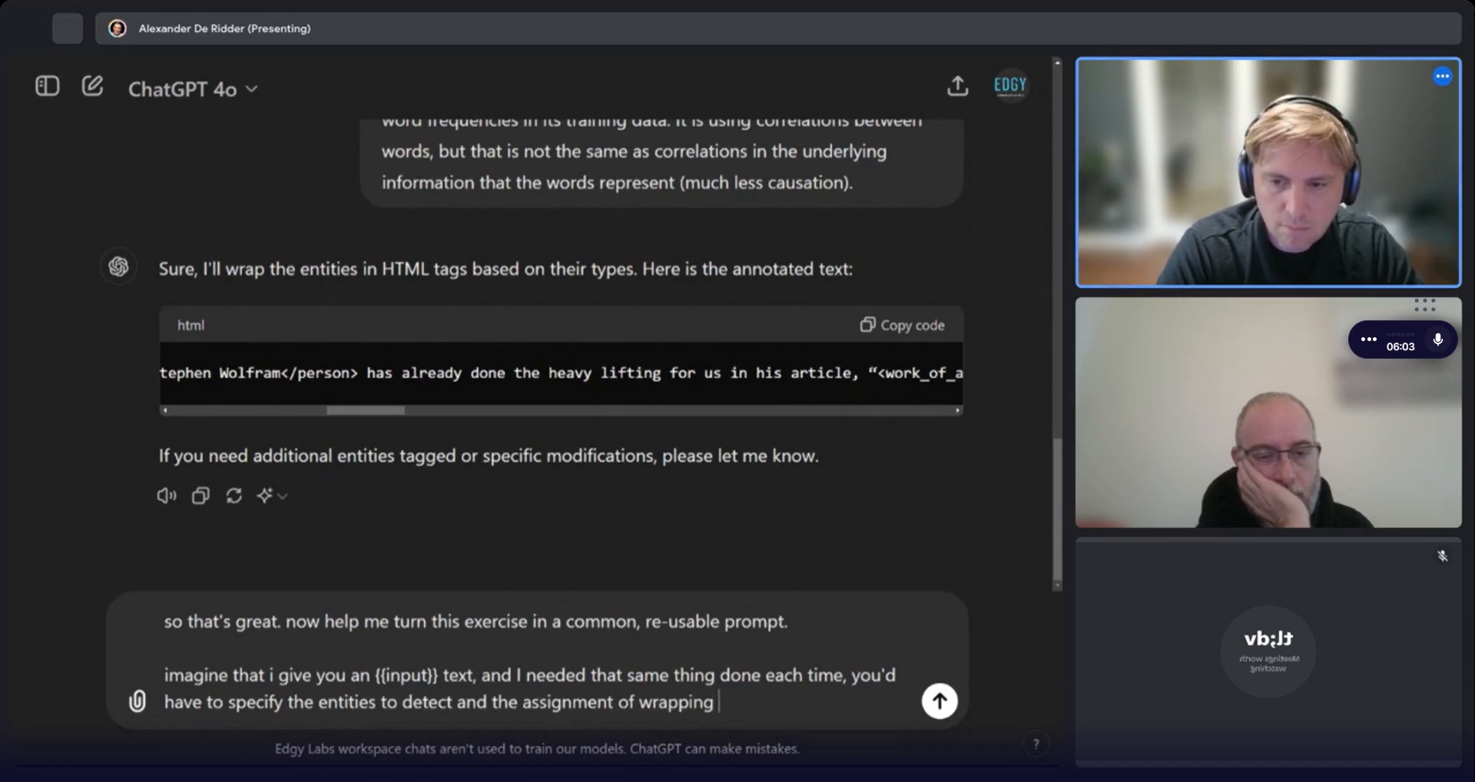
pyautogui.write(' it in tags ')
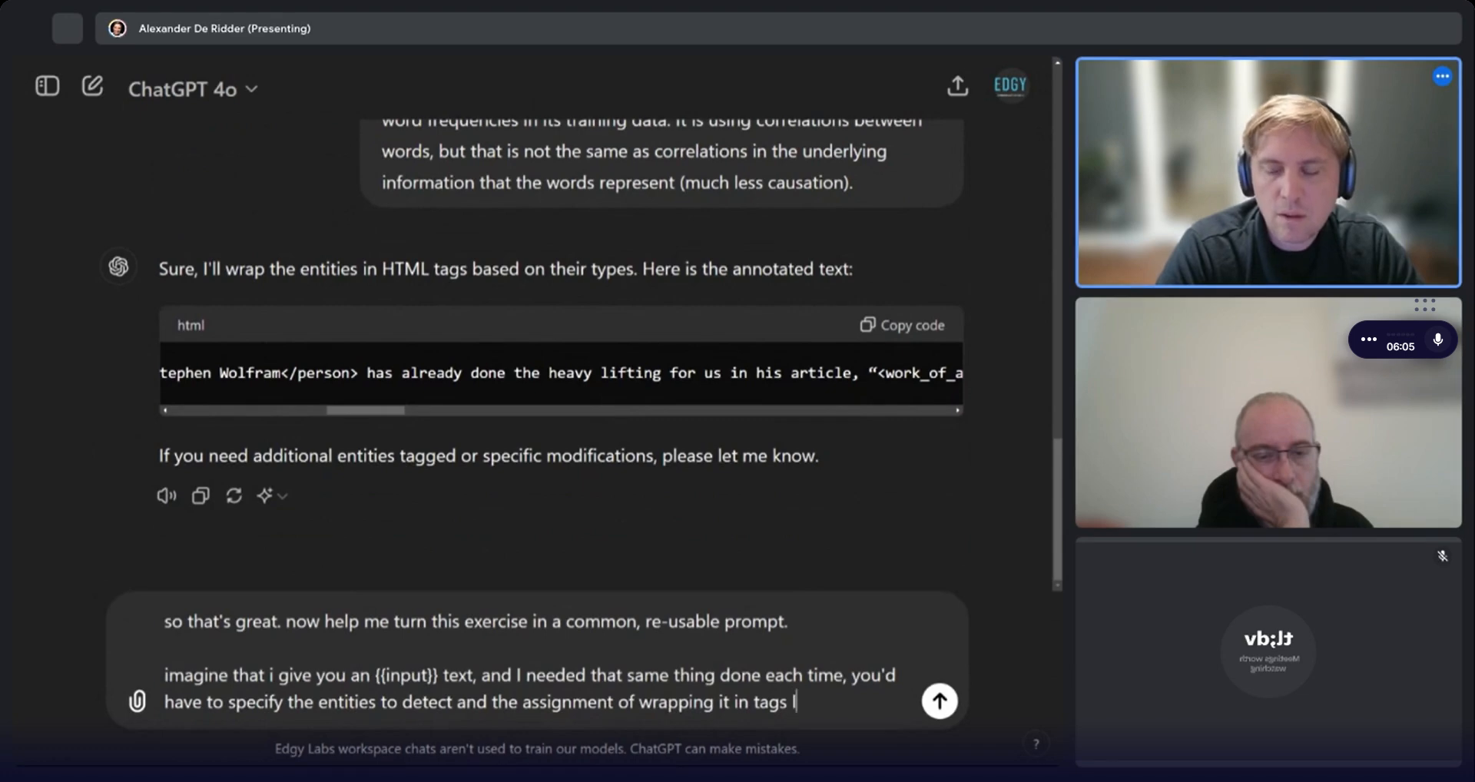
pyautogui.write('like you successfully ')
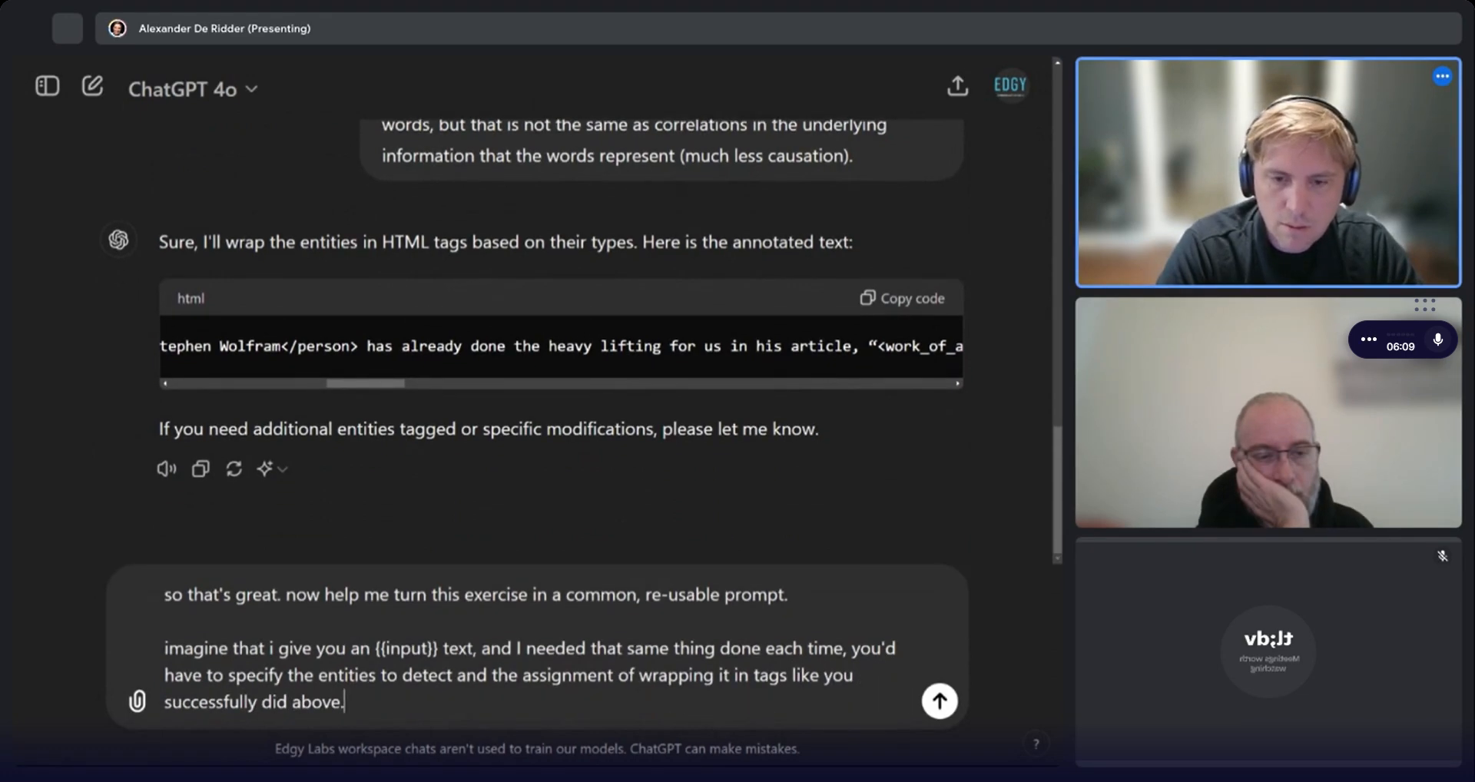
pyautogui.write('did above.')
# Add a paragraph "please write my re-usalbe prompt" and send the message.
pyautogui.hotkey('shift', 'Return')
pyautogui.hotkey('shift', 'Return')
pyautogui.write('pl')
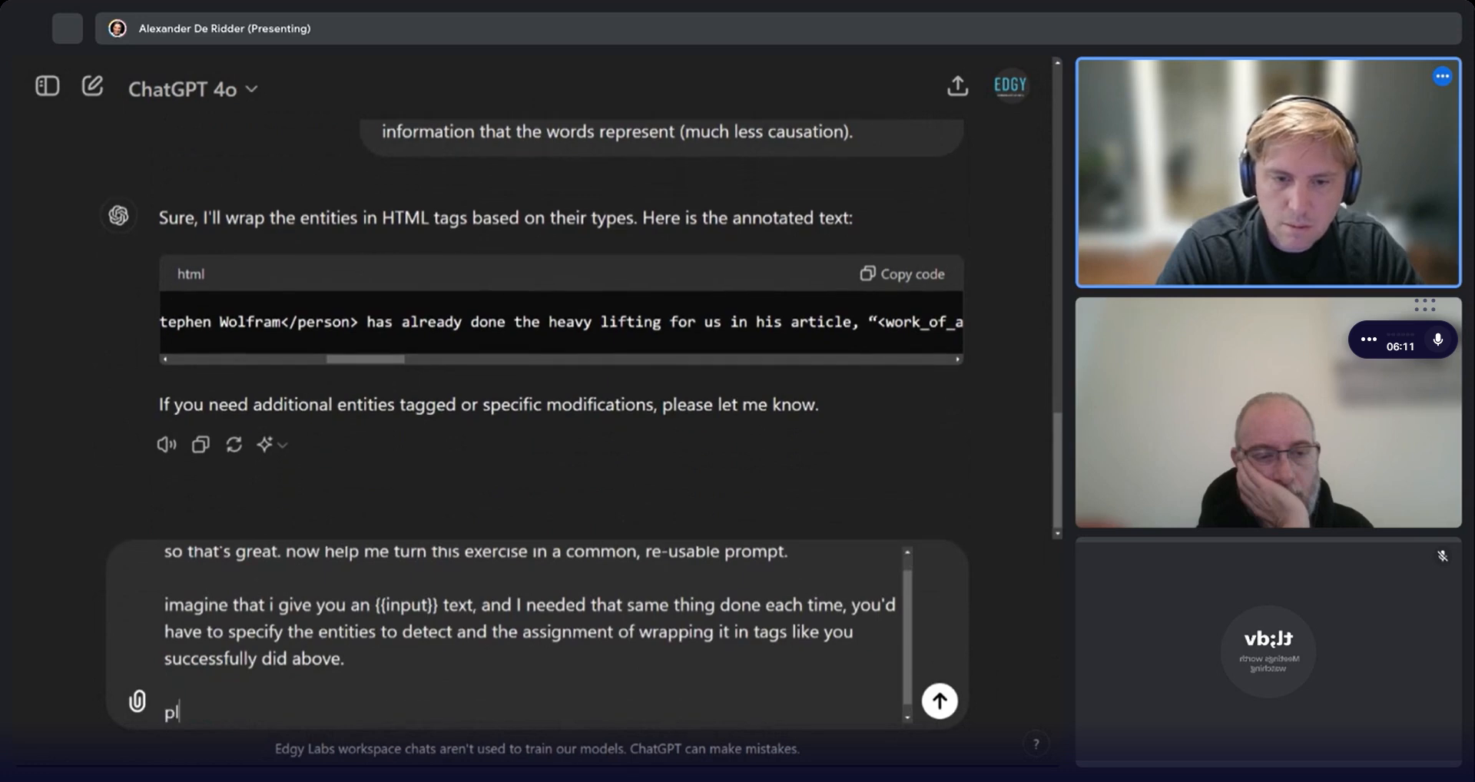
pyautogui.write('ease write my re-usal')
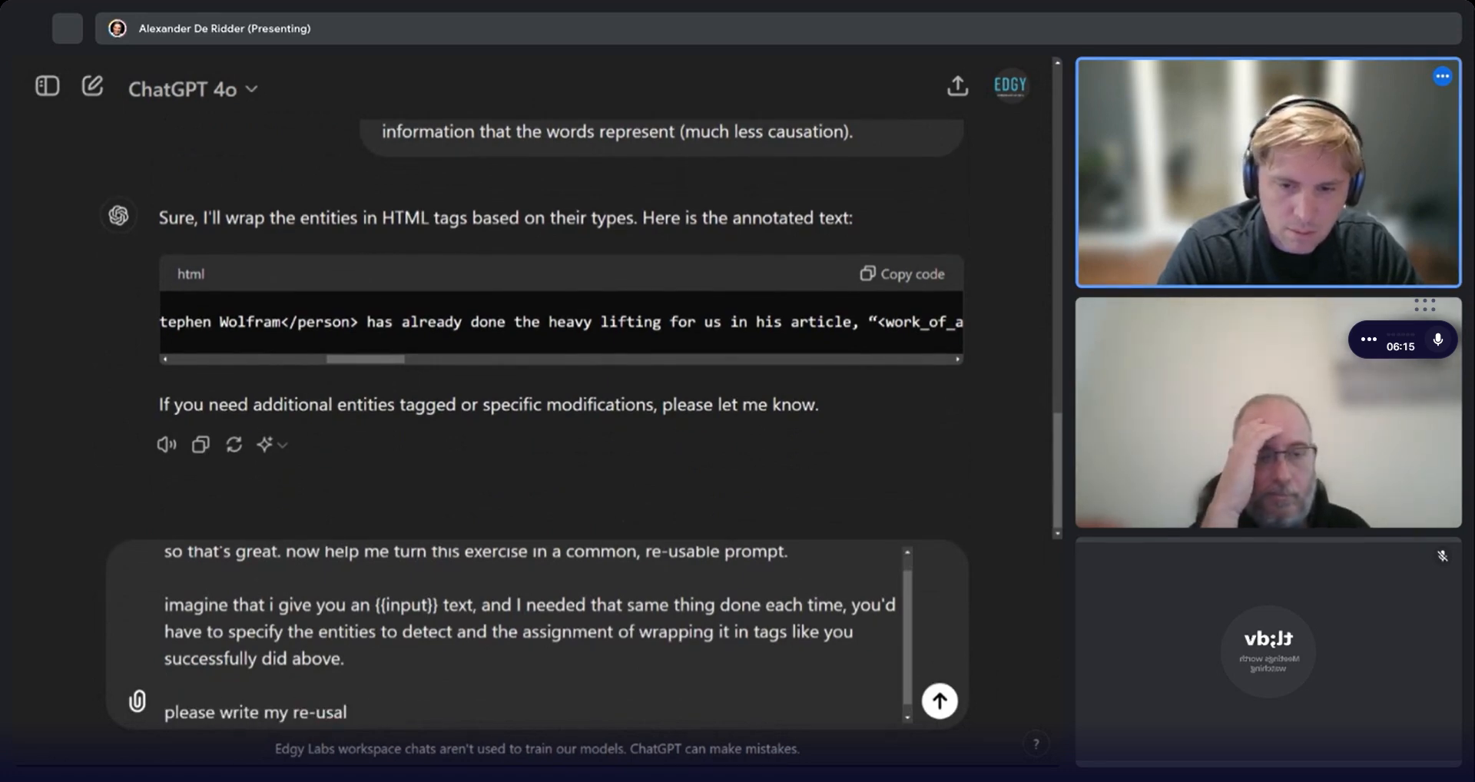
pyautogui.write('be prompt')
pyautogui.press('Return')
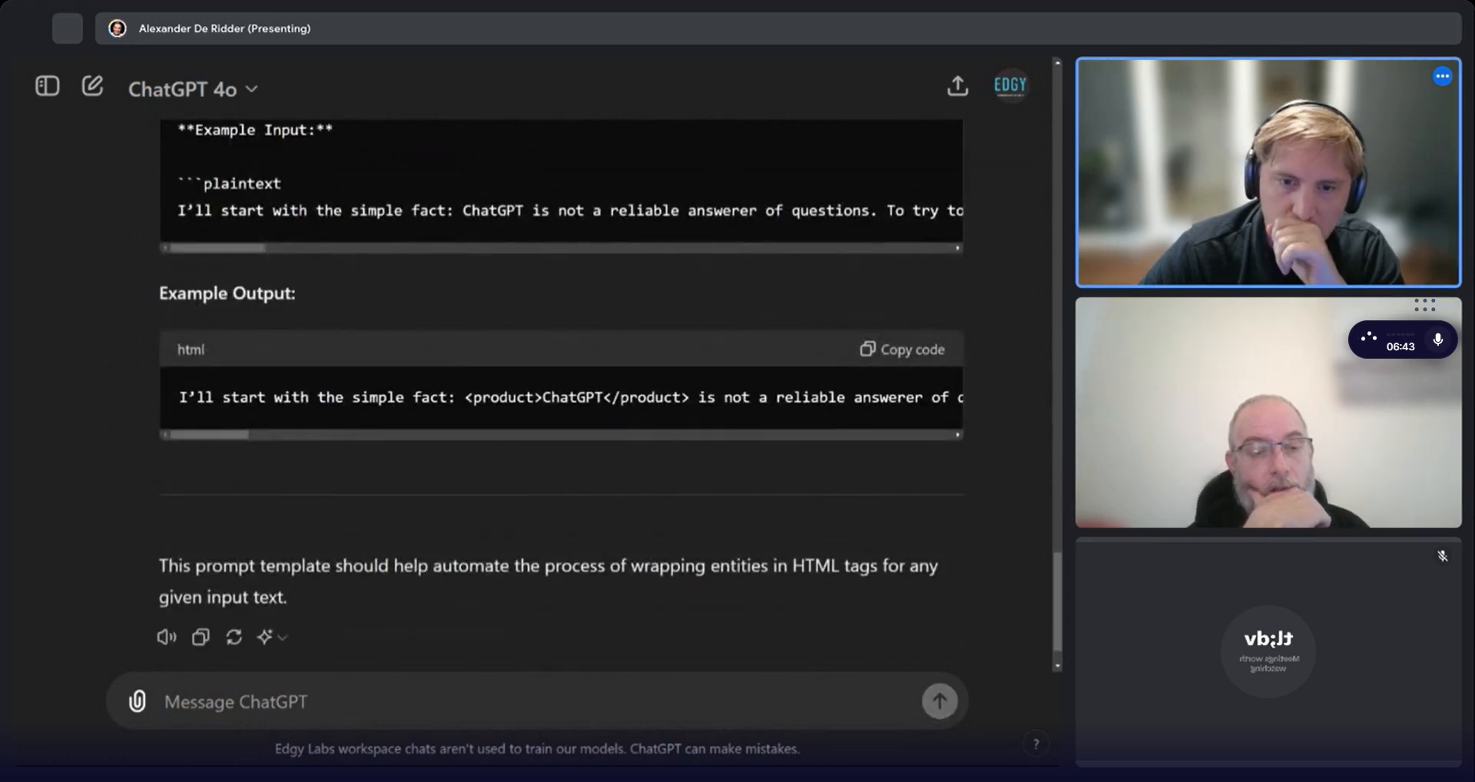
# Start a follow-up message with "The example takes up too many tokens, it will cost me.".
pyautogui.write('T')
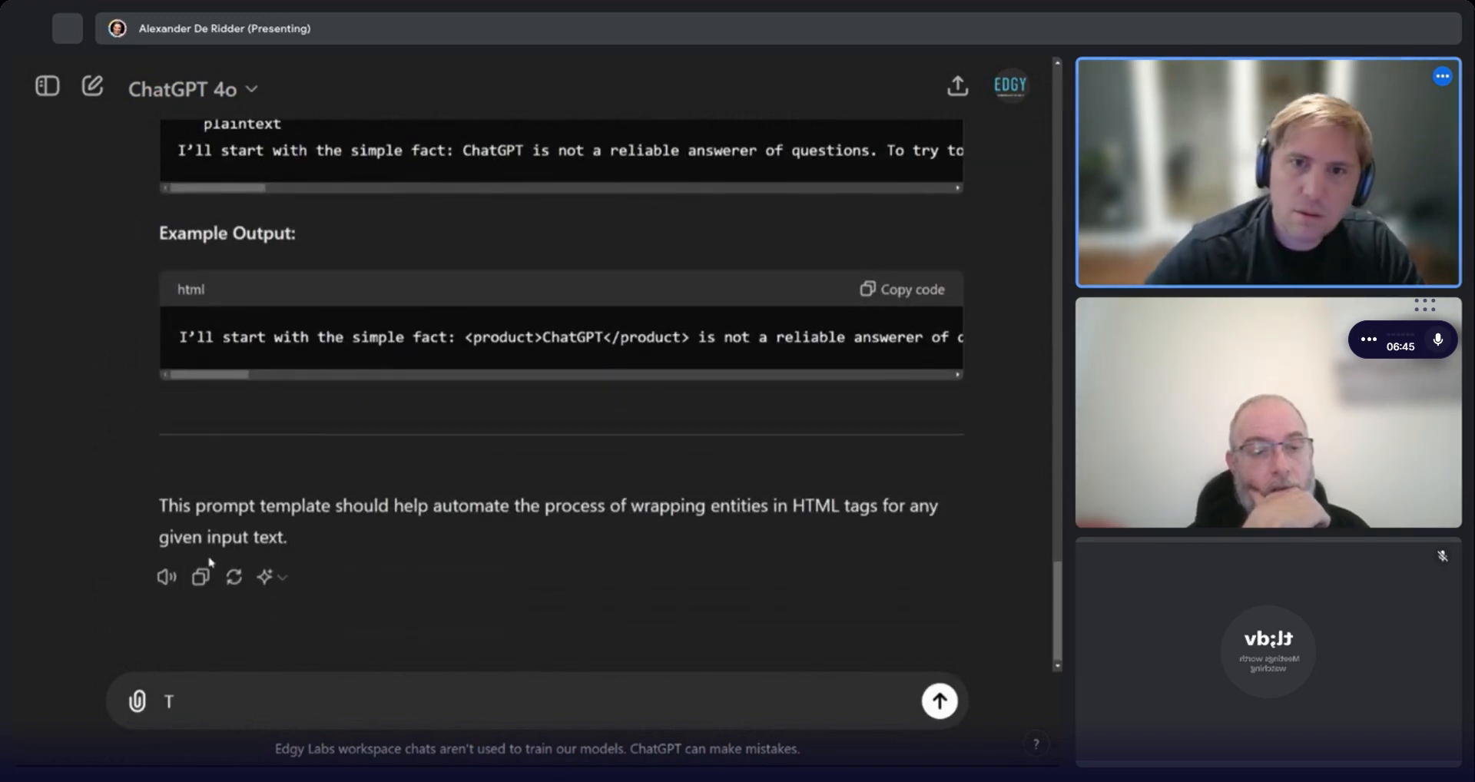
pyautogui.write('he exampl')
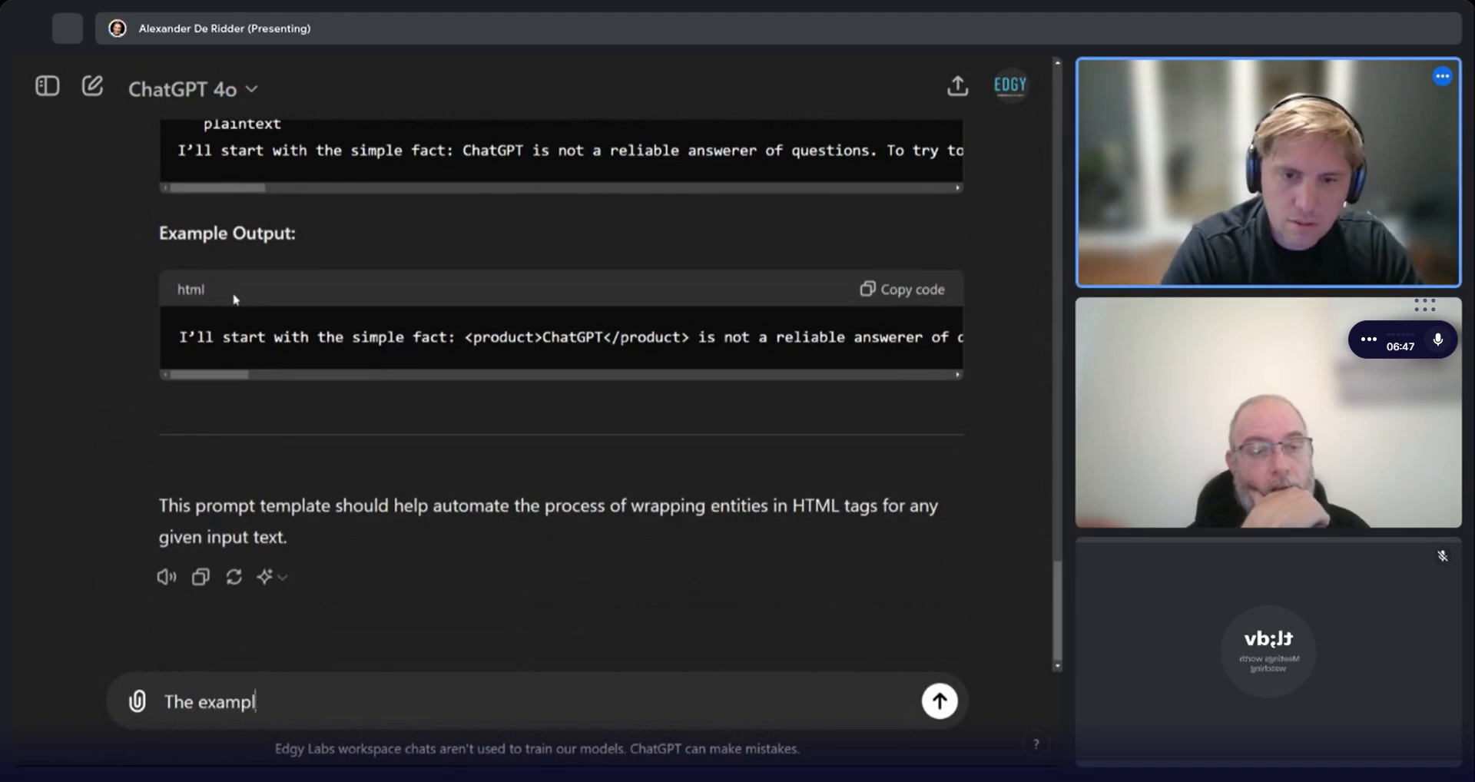
pyautogui.write('e takes ')
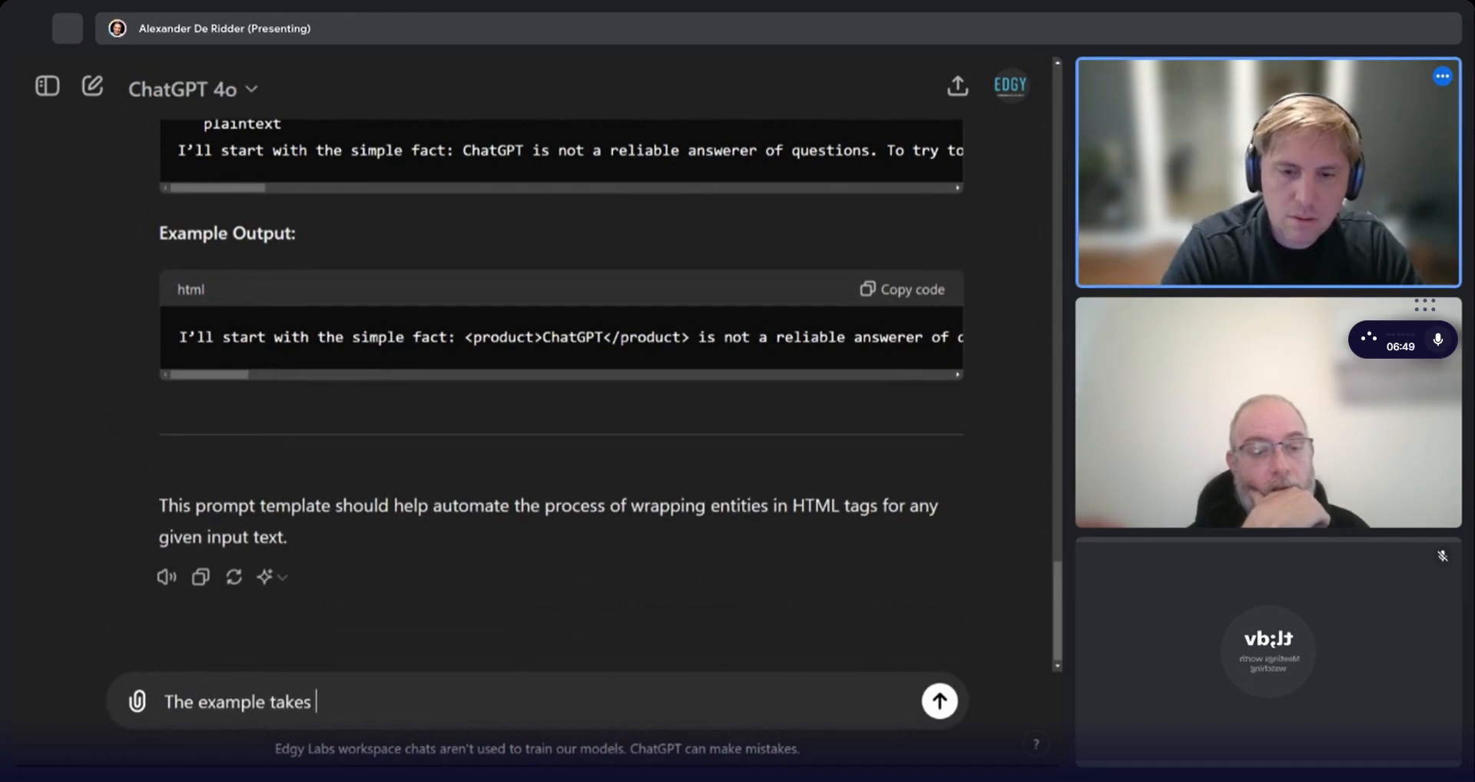
pyautogui.write('up too many tokens, i')
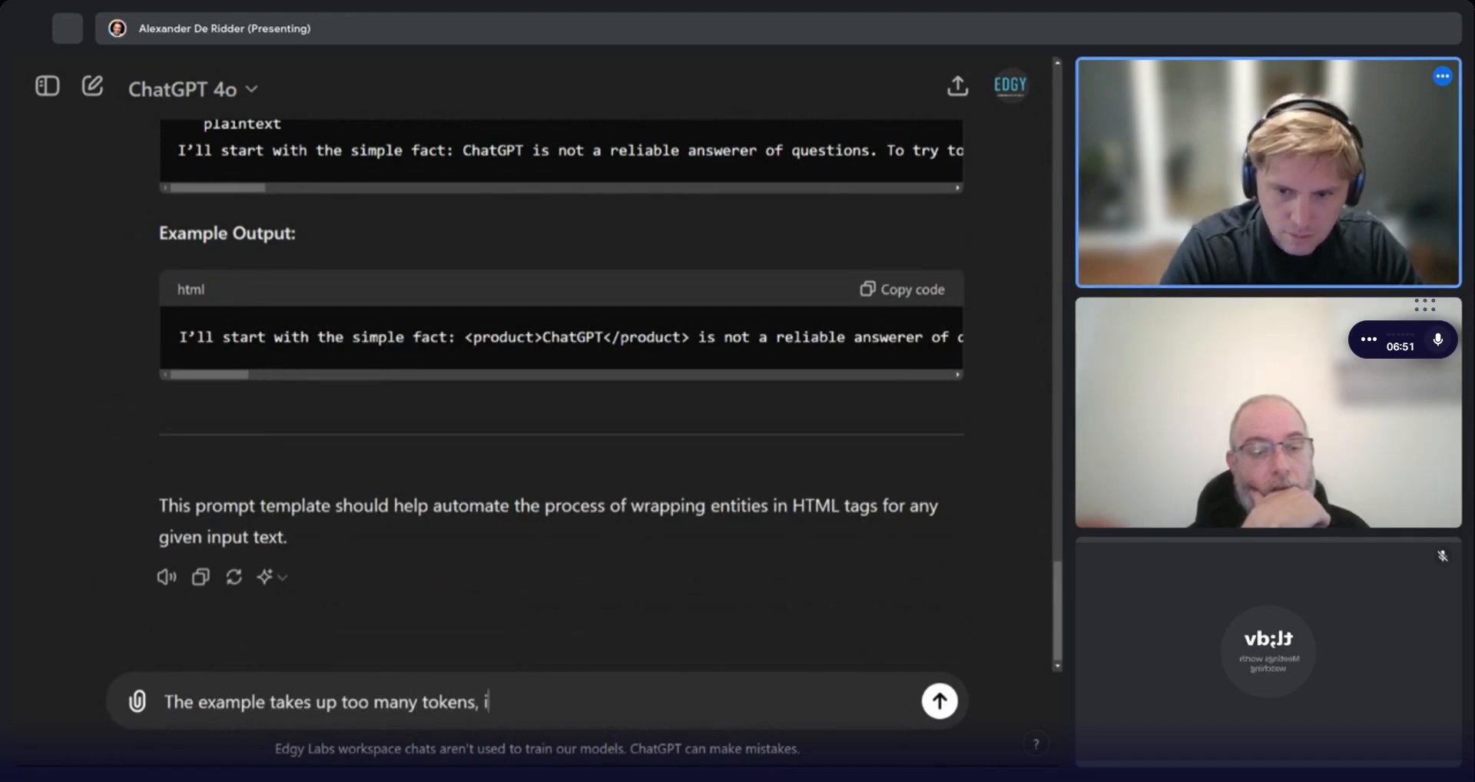
pyautogui.write('t will cost me. ')
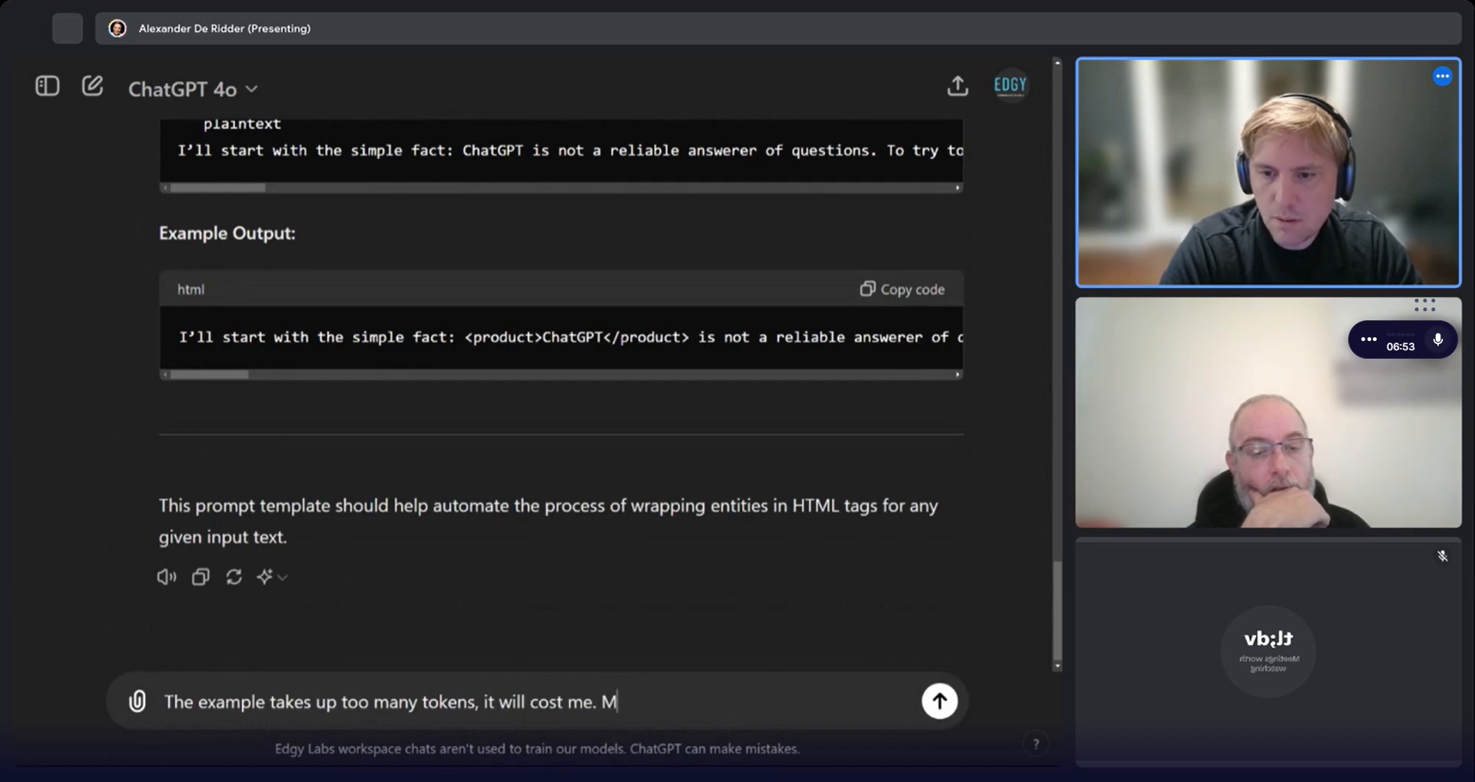
pyautogui.write('MAke')
# Add "Make it shorter, just to get the point across. You can make up your own example." and send the follow-up.
pyautogui.press('BackSpace')
pyautogui.press('BackSpace')
pyautogui.press('BackSpace')
pyautogui.press('BackSpace')
pyautogui.write('ake it sho')
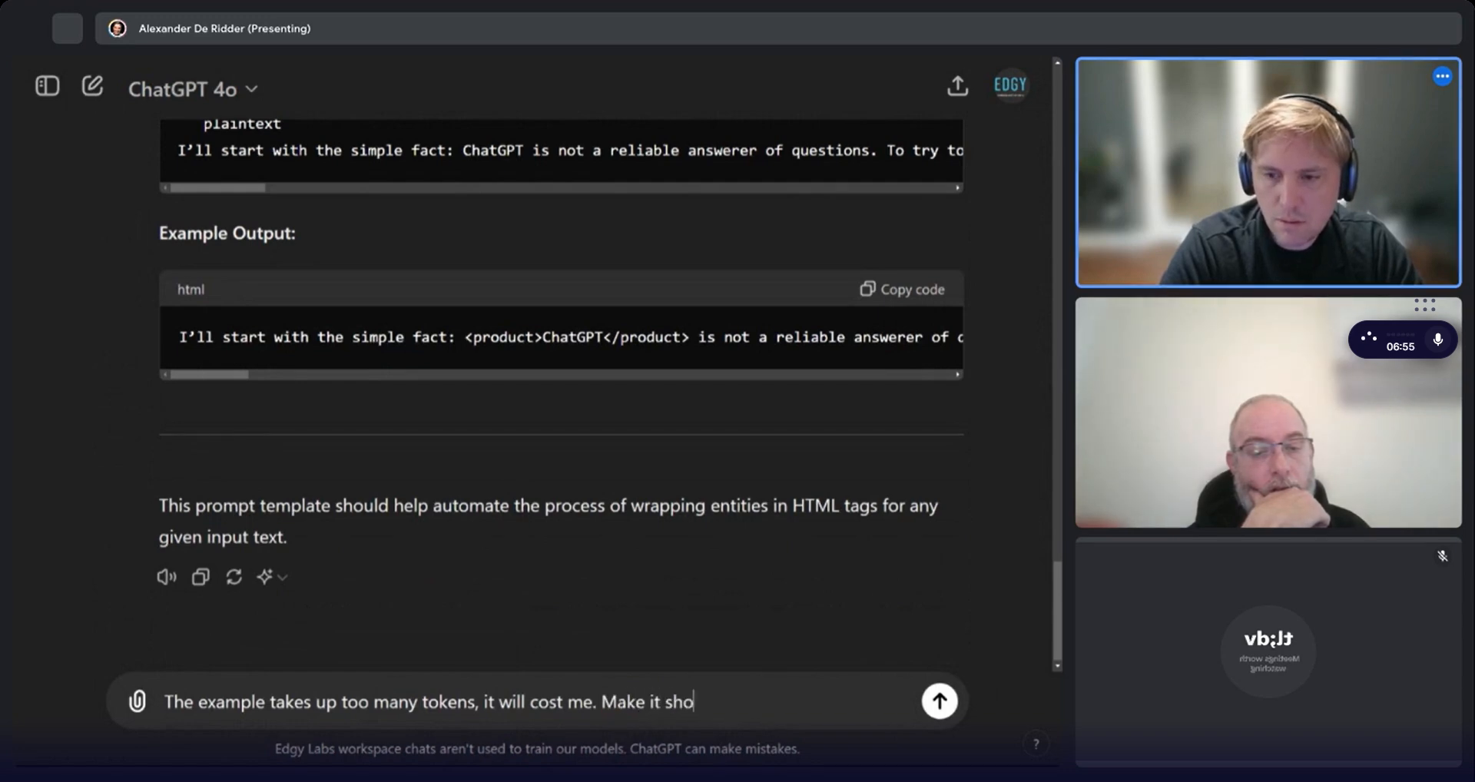
pyautogui.write('rter, just to g')
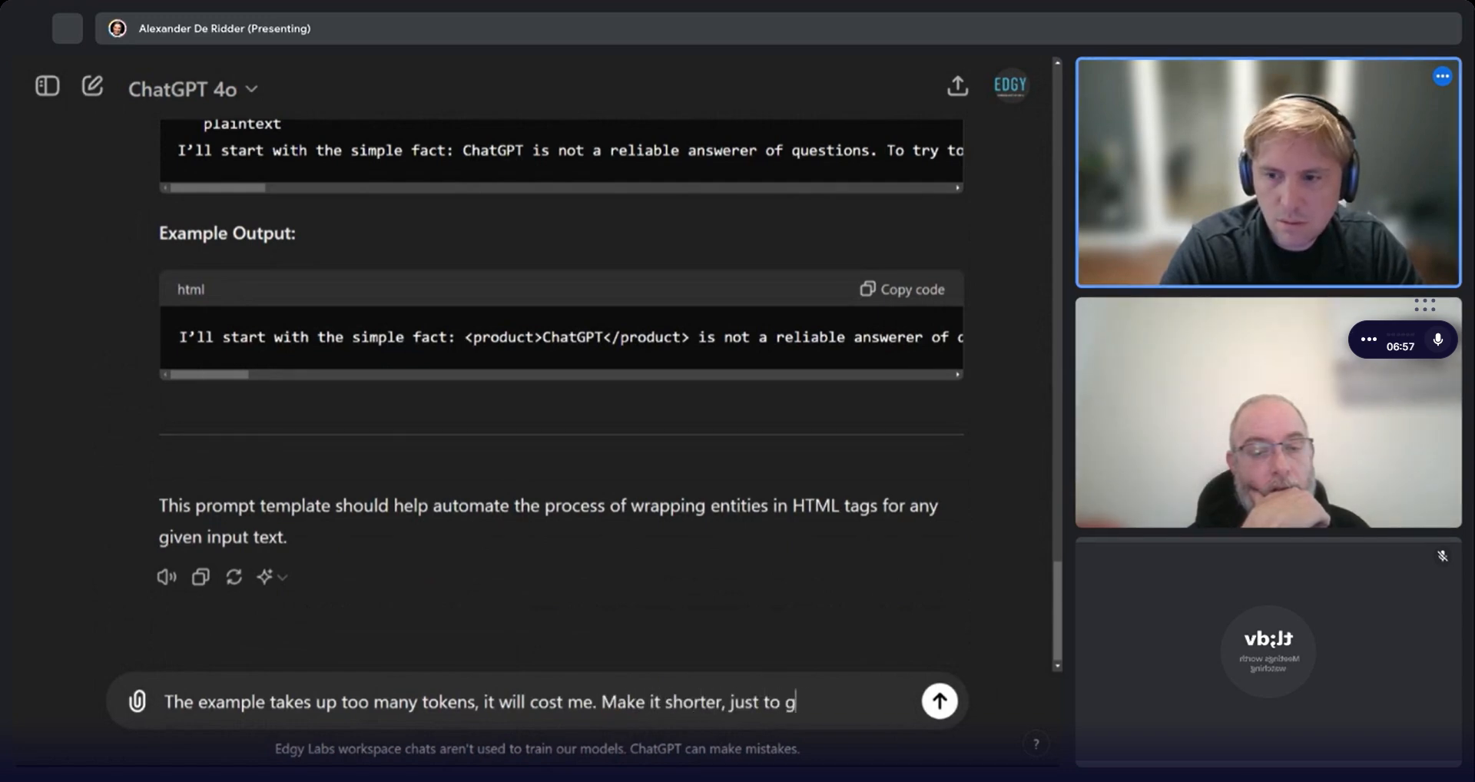
pyautogui.write('et the point across. You ')
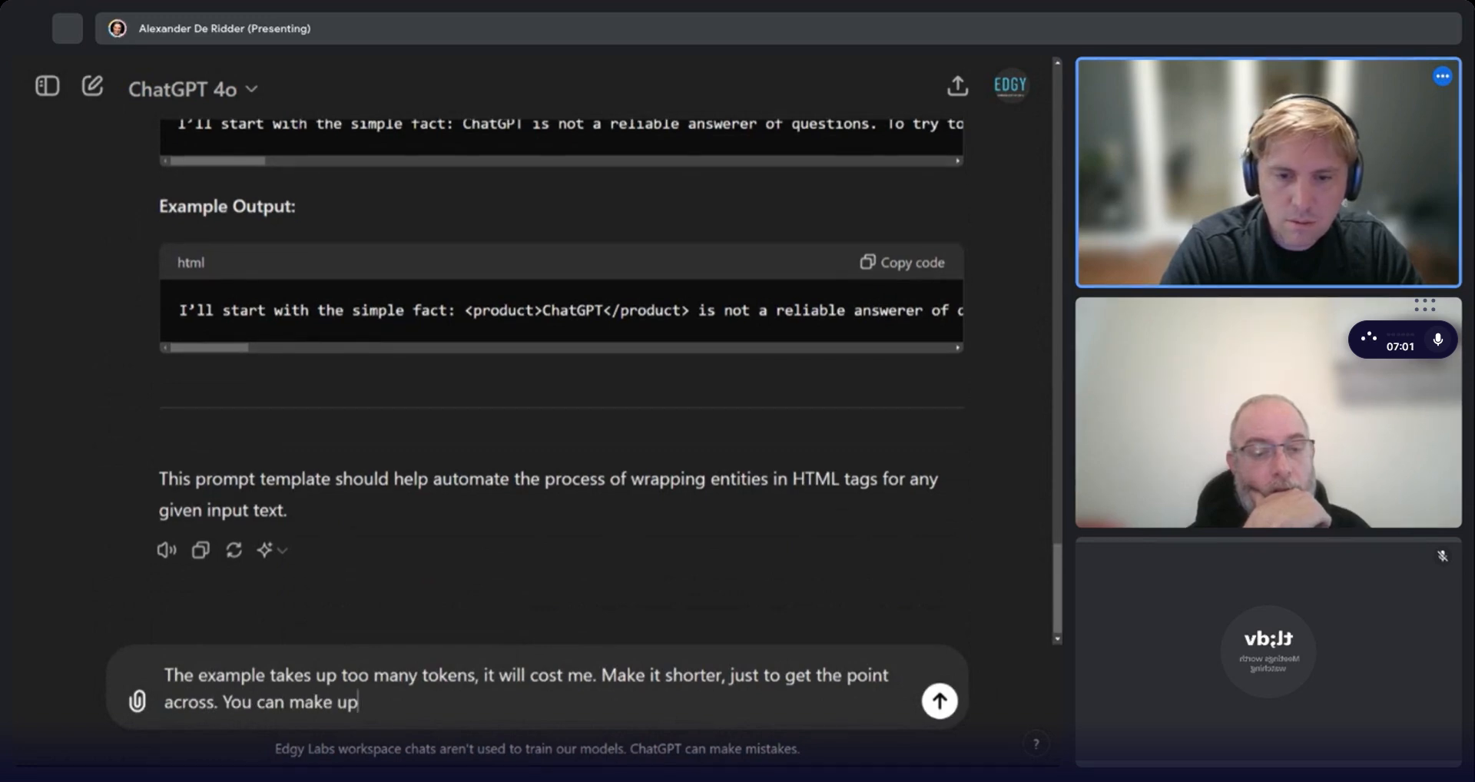
pyautogui.write('can make up your own example.')
pyautogui.press('Return')
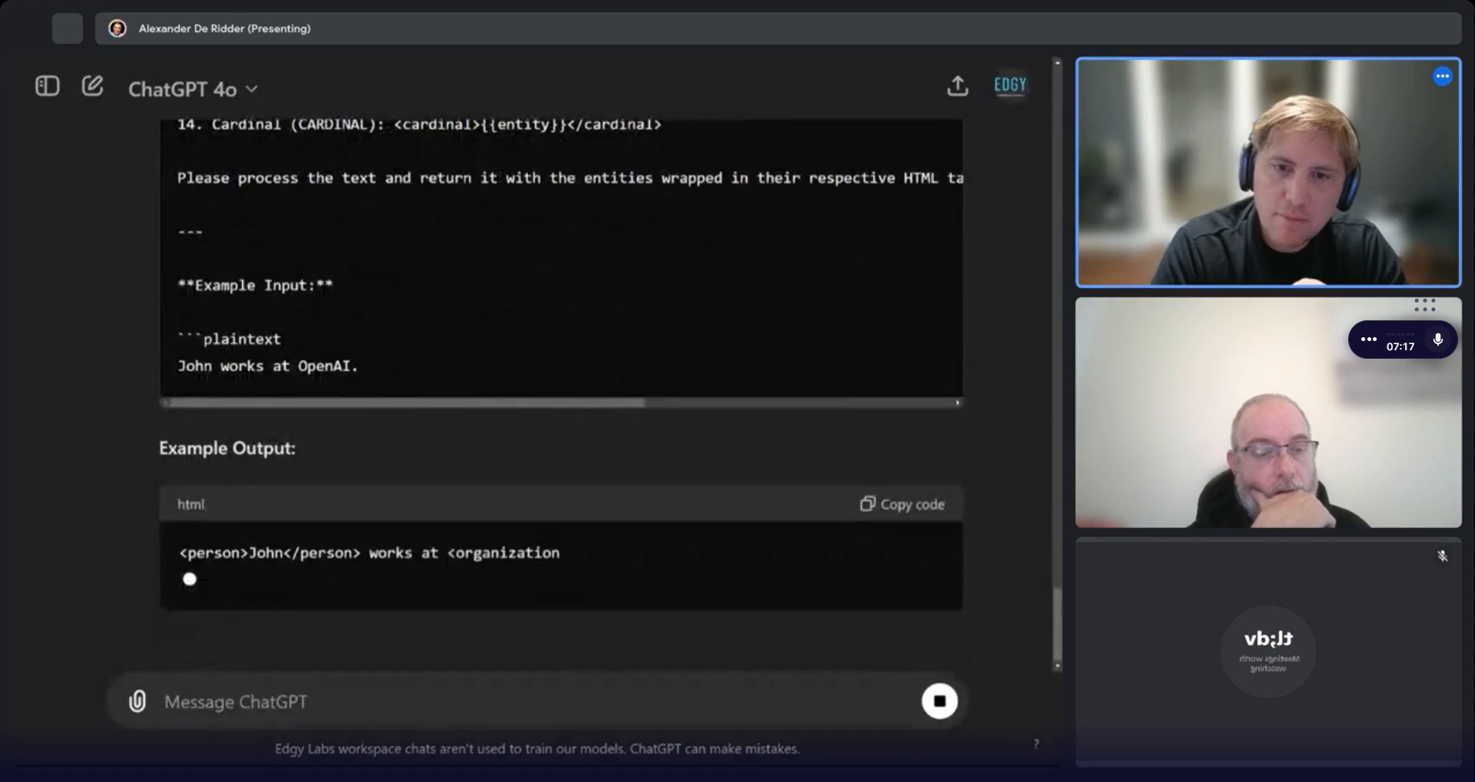
pyautogui.scroll(10, 470, 351)
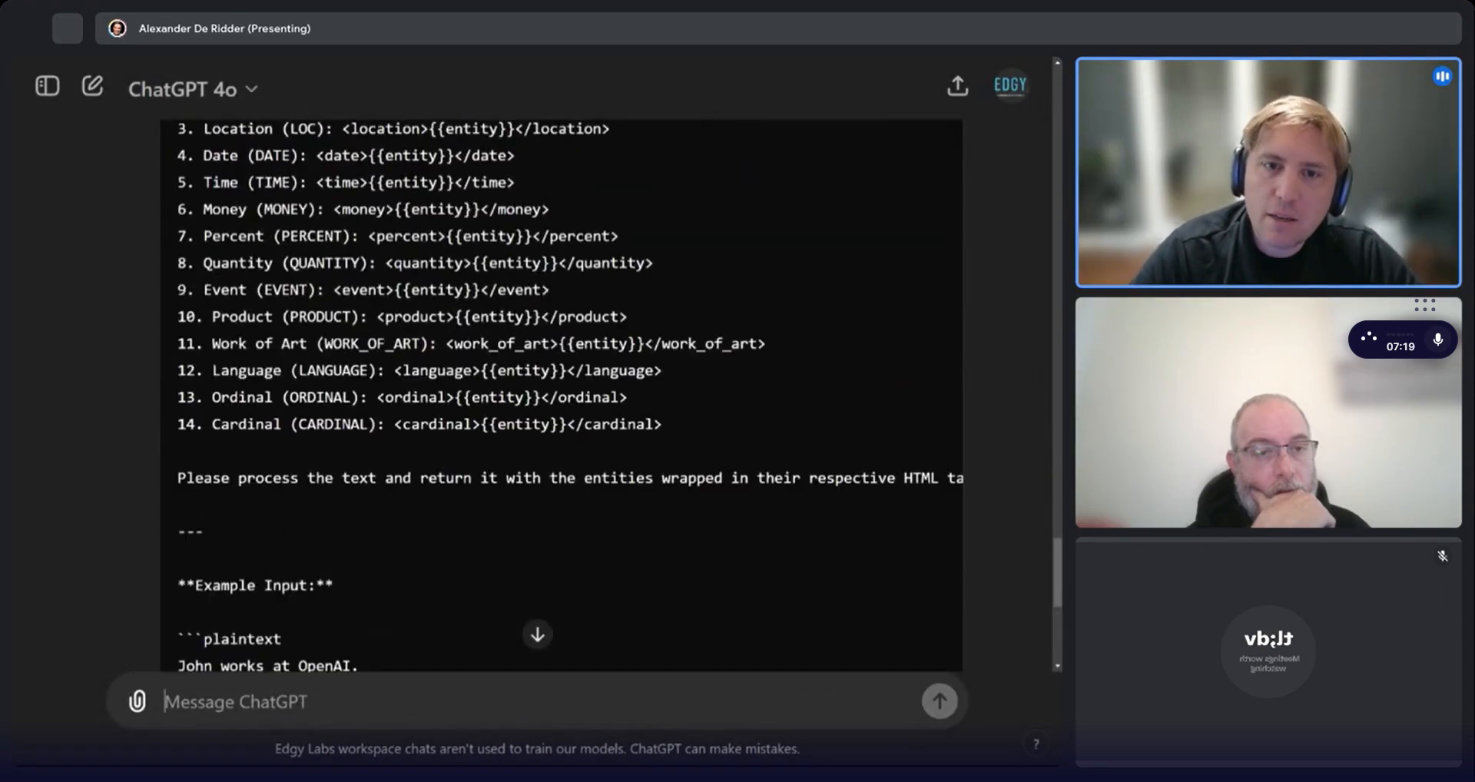
pyautogui.scroll(3, 880, 195)
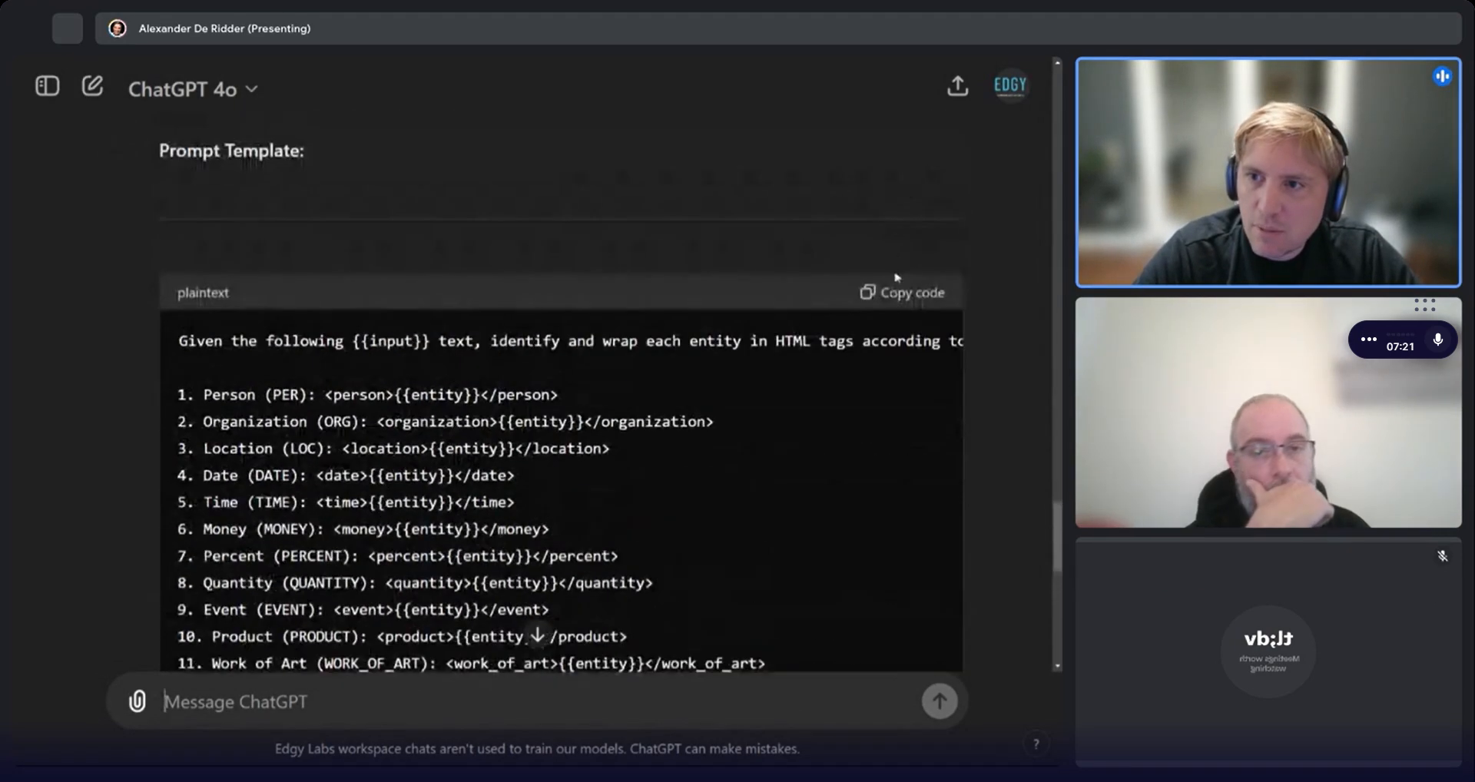
# Copy the generated prompt template and drop an LLM Prompt component onto the NER Agent canvas.
pyautogui.click(901, 295)
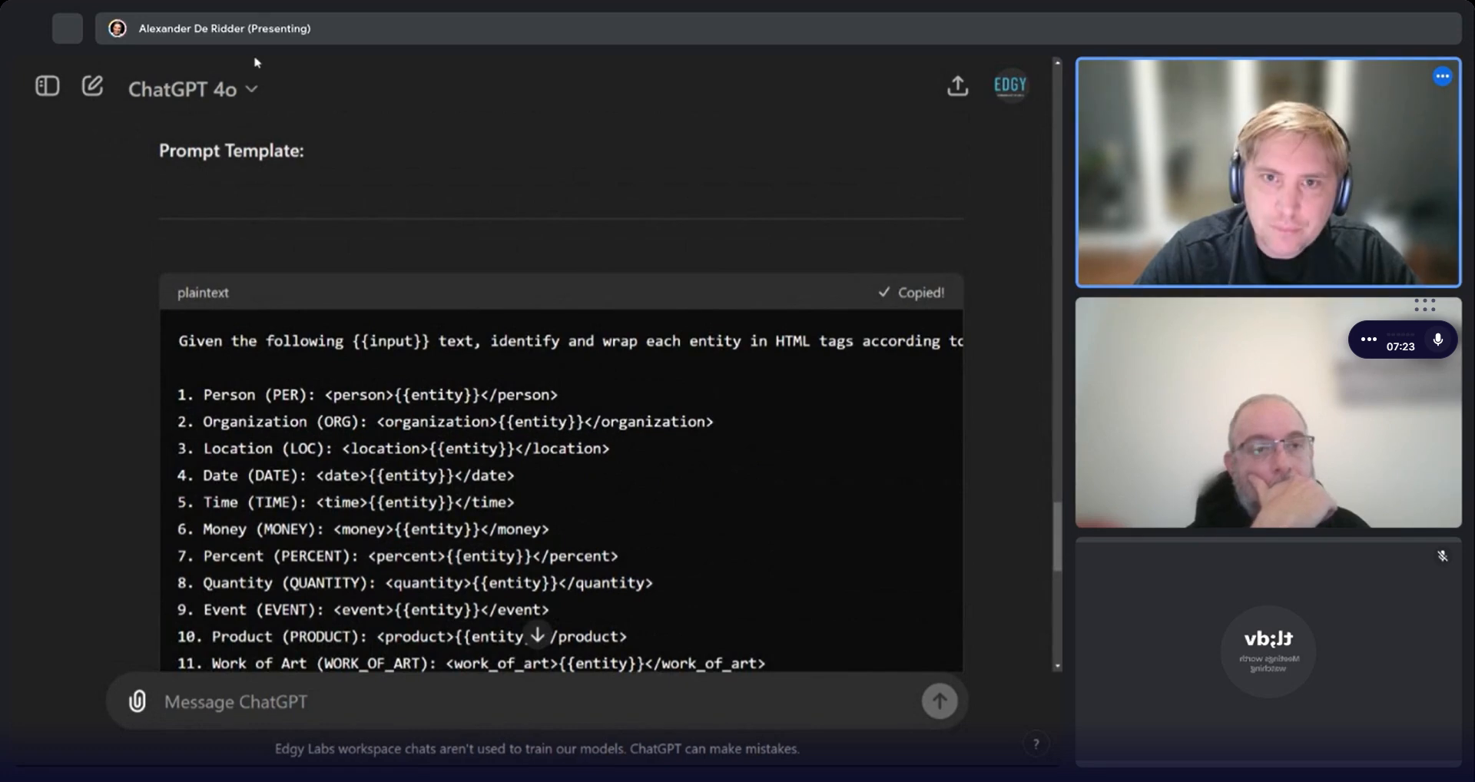
pyautogui.hotkey('ctrl', 'Tab')
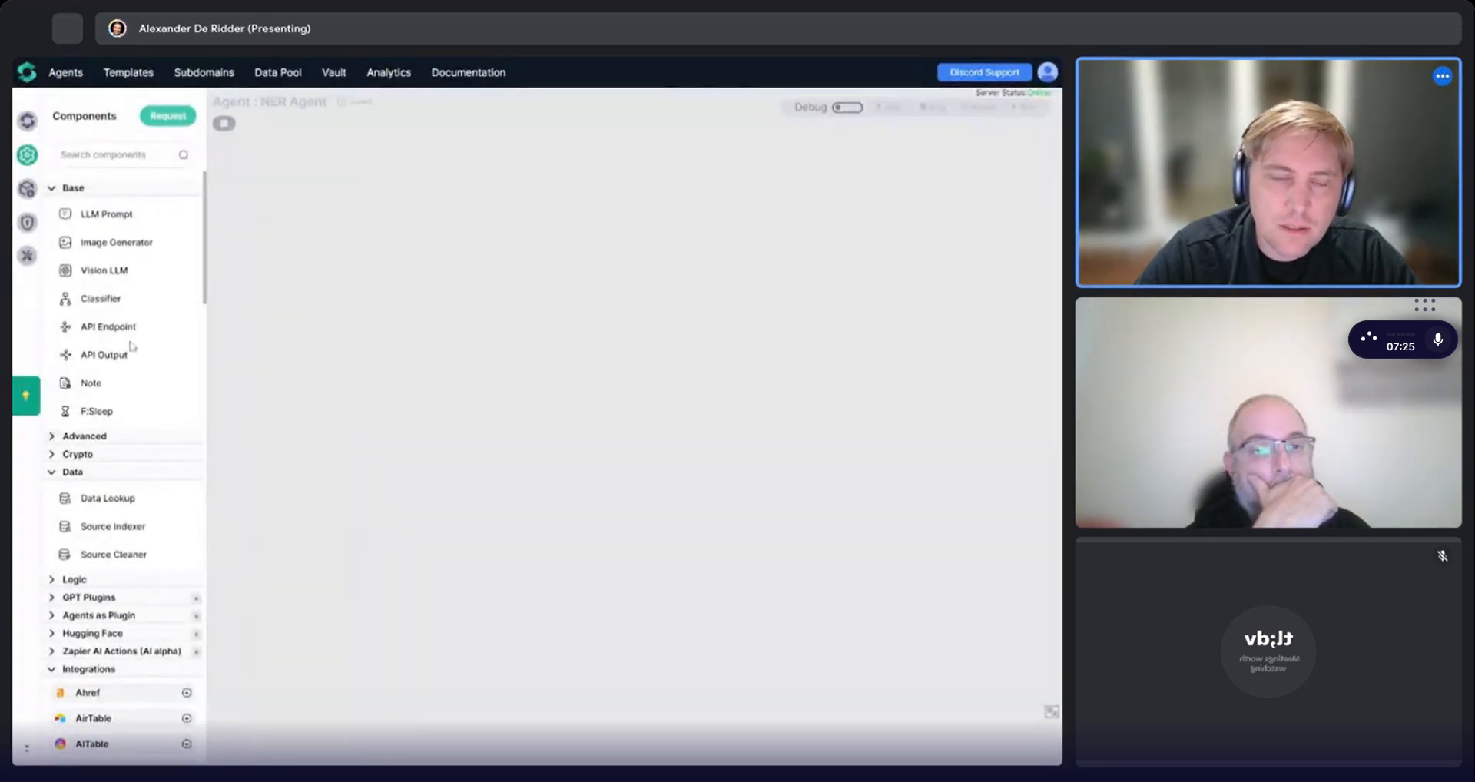
pyautogui.moveTo(107, 215); pyautogui.dragTo(399, 265)
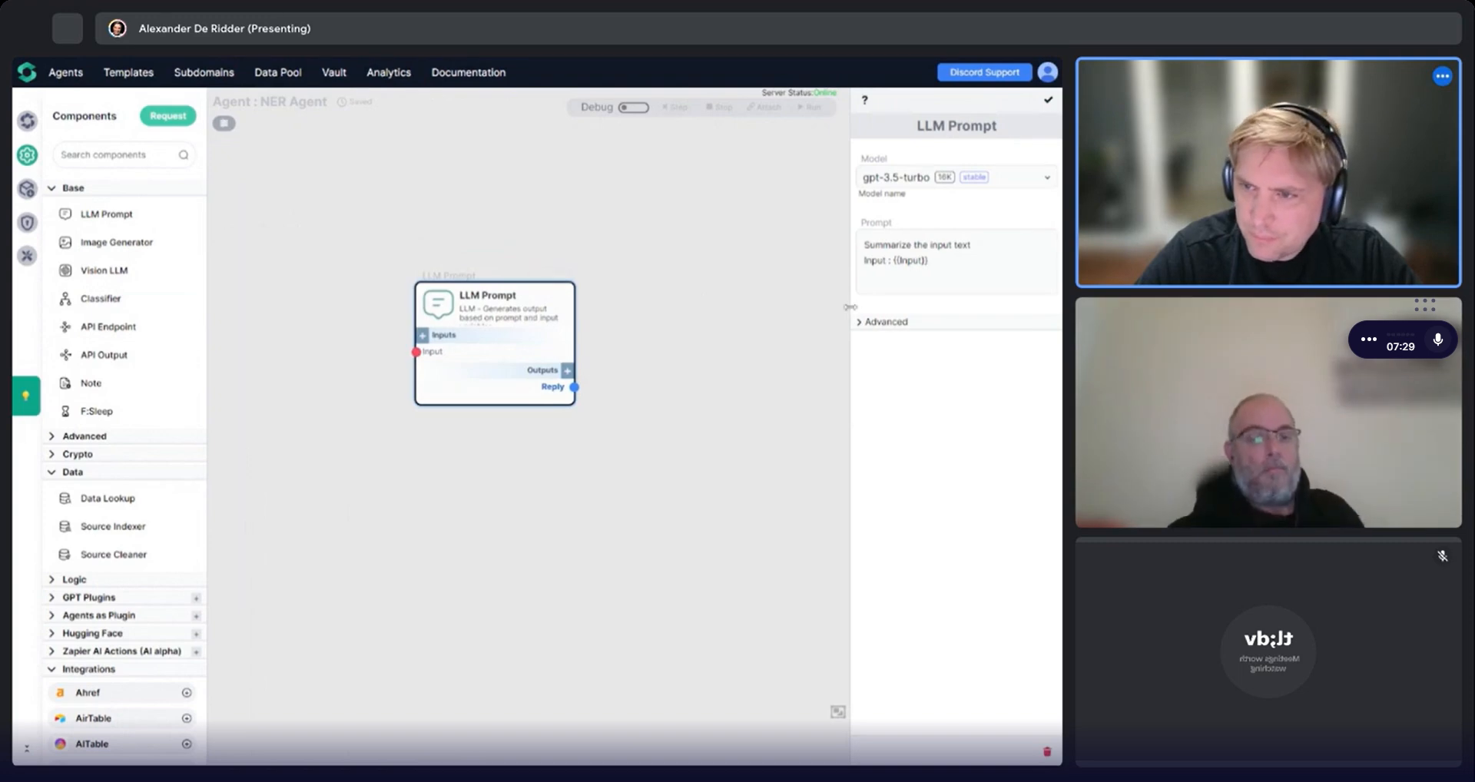
# Widen the component's settings panel and set its model to gpt-4o.
pyautogui.moveTo(850, 313); pyautogui.dragTo(654, 305)
pyautogui.click(768, 178)
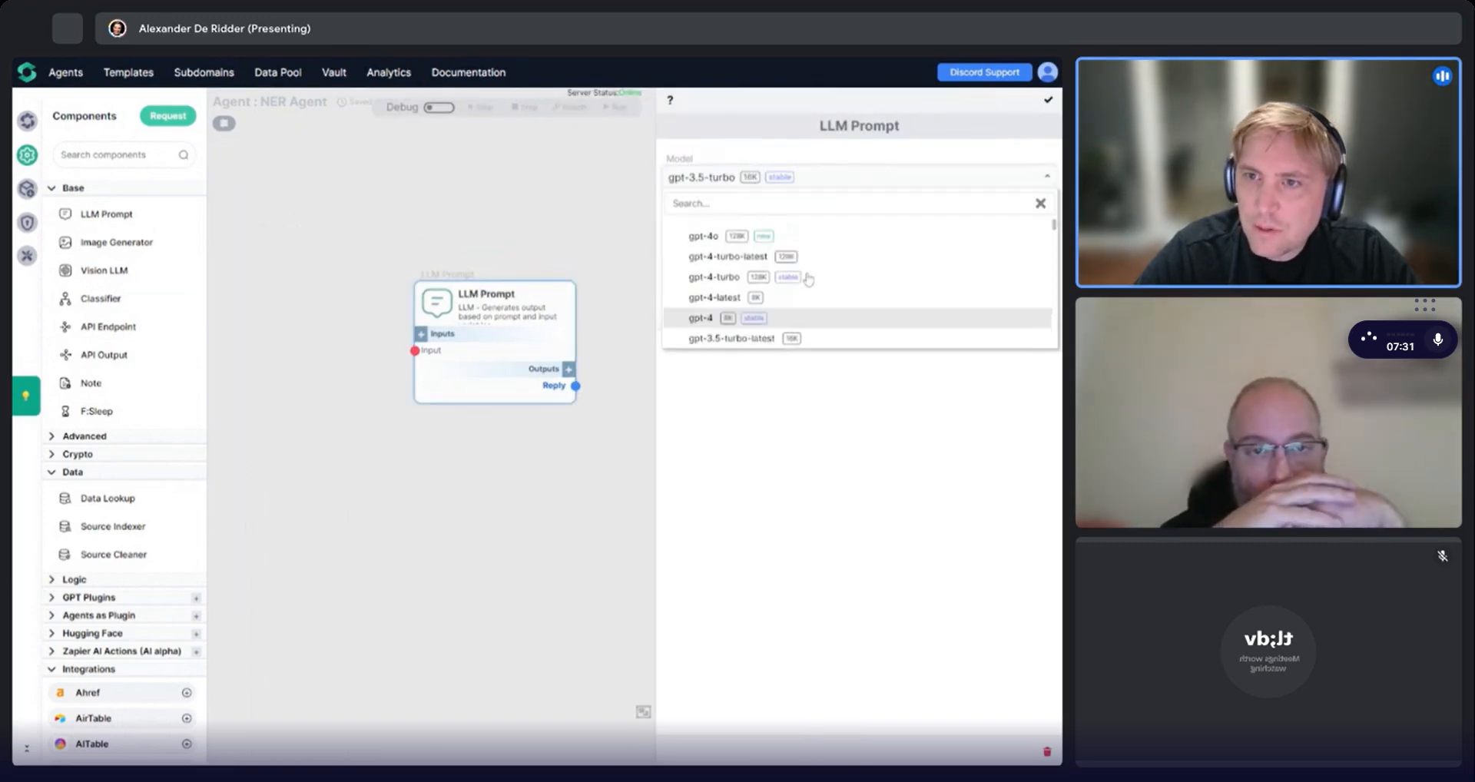
pyautogui.click(695, 242)
# Replace the component's prompt text with the copied prompt template.
pyautogui.doubleClick(714, 261)
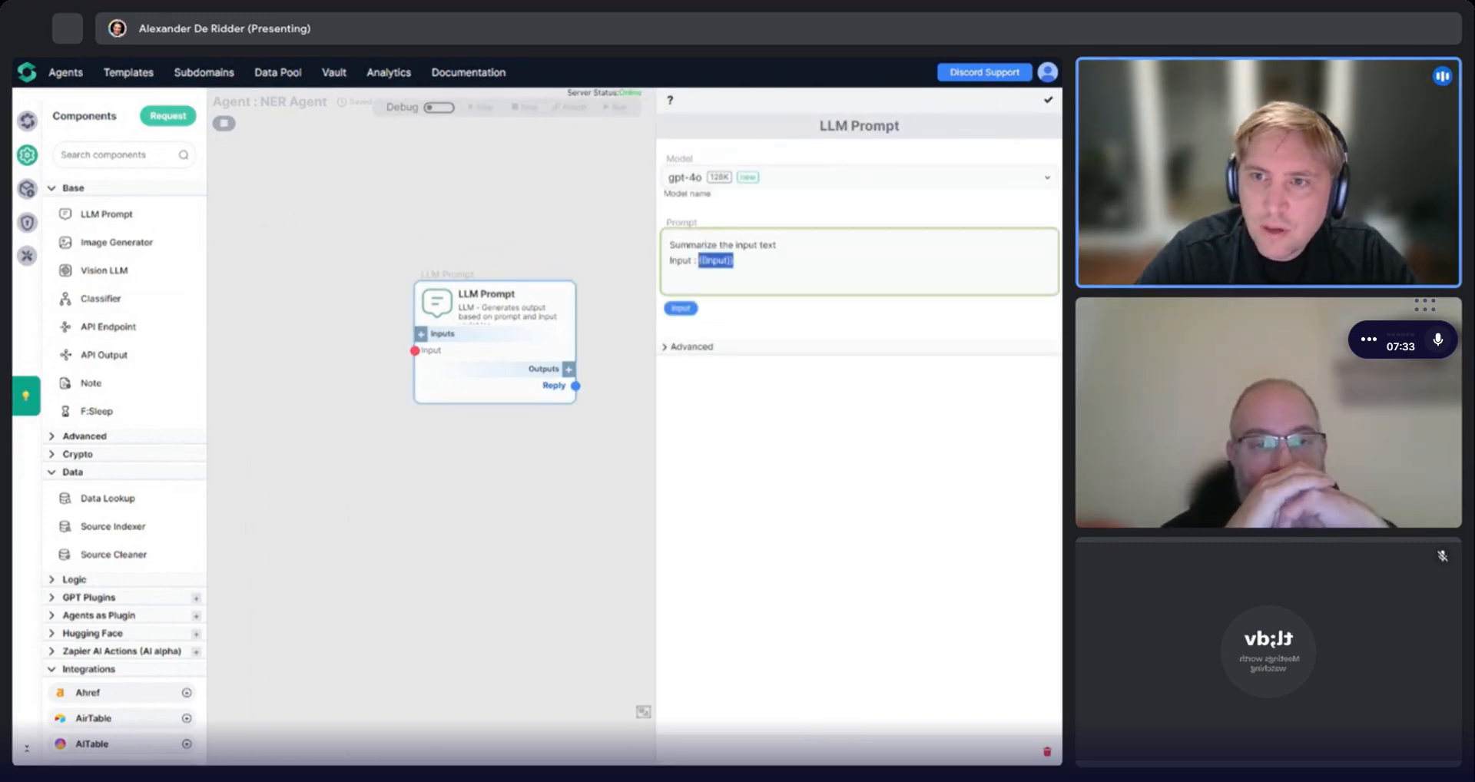
pyautogui.hotkey('ctrl', 'a')
pyautogui.hotkey('ctrl', 'v')
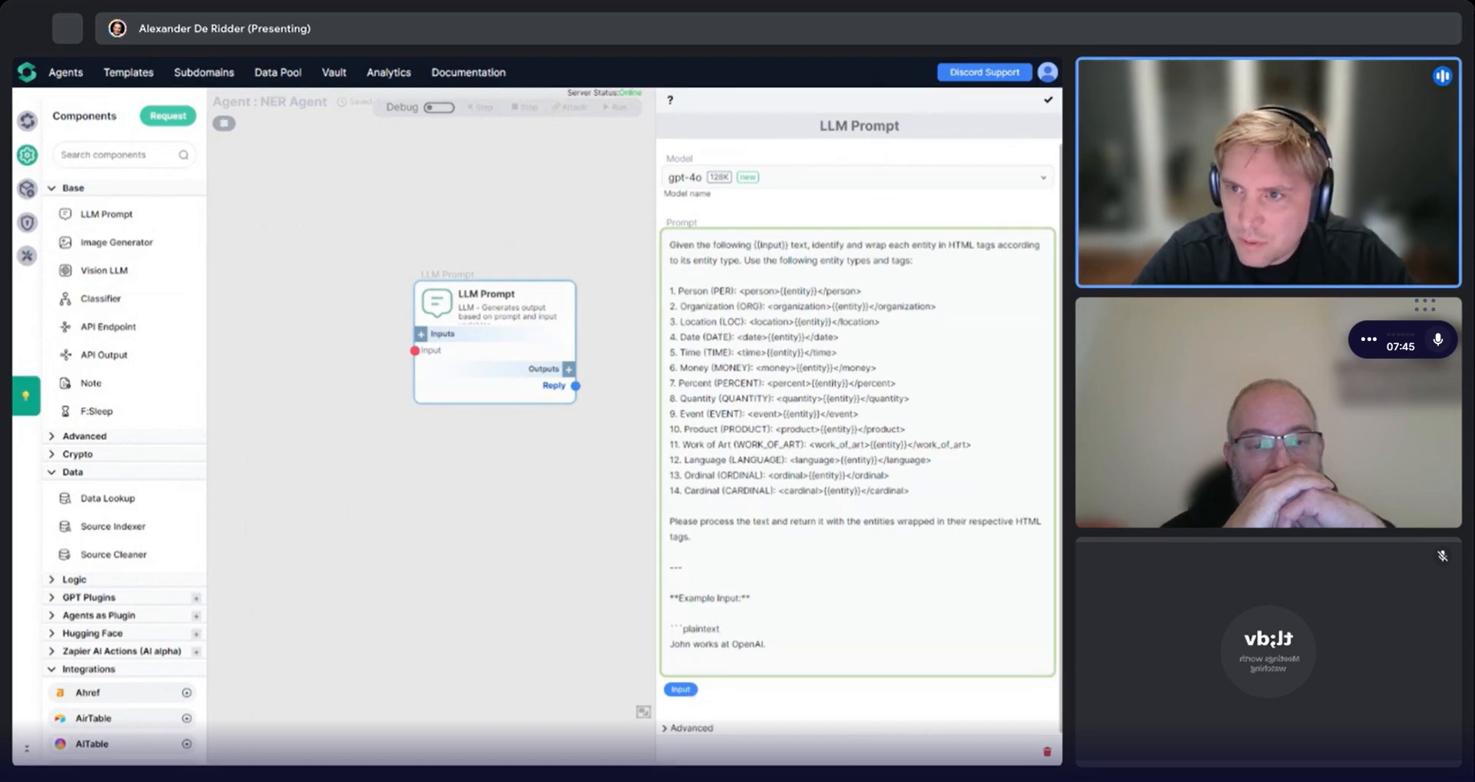
# Copy the example output line from ChatGPT's reply.
pyautogui.moveTo(808, 244); pyautogui.dragTo(692, 536)
pyautogui.click(691, 534)
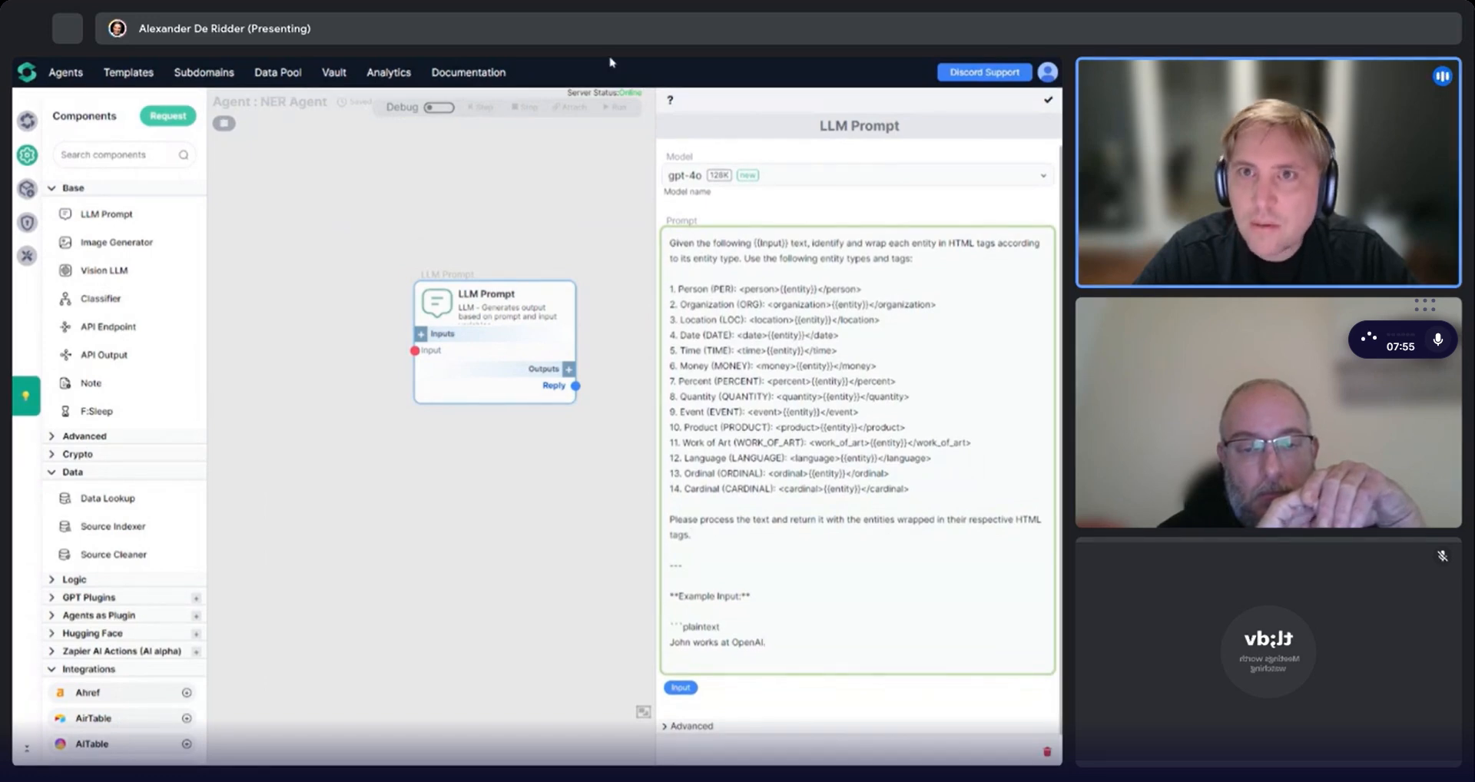
pyautogui.hotkey('alt', 'Tab')
pyautogui.scroll(-5, 361, 421)
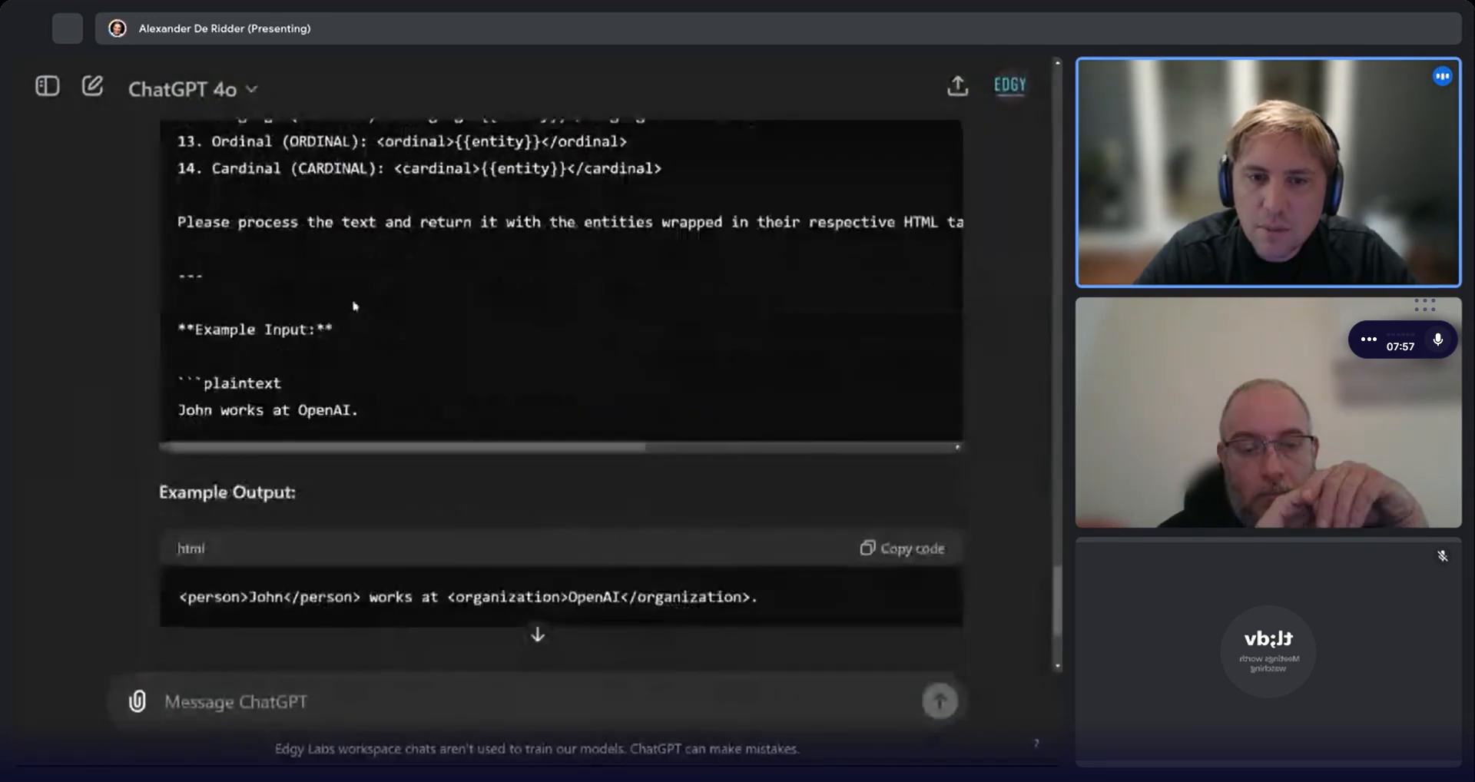
pyautogui.scroll(-3, 361, 421)
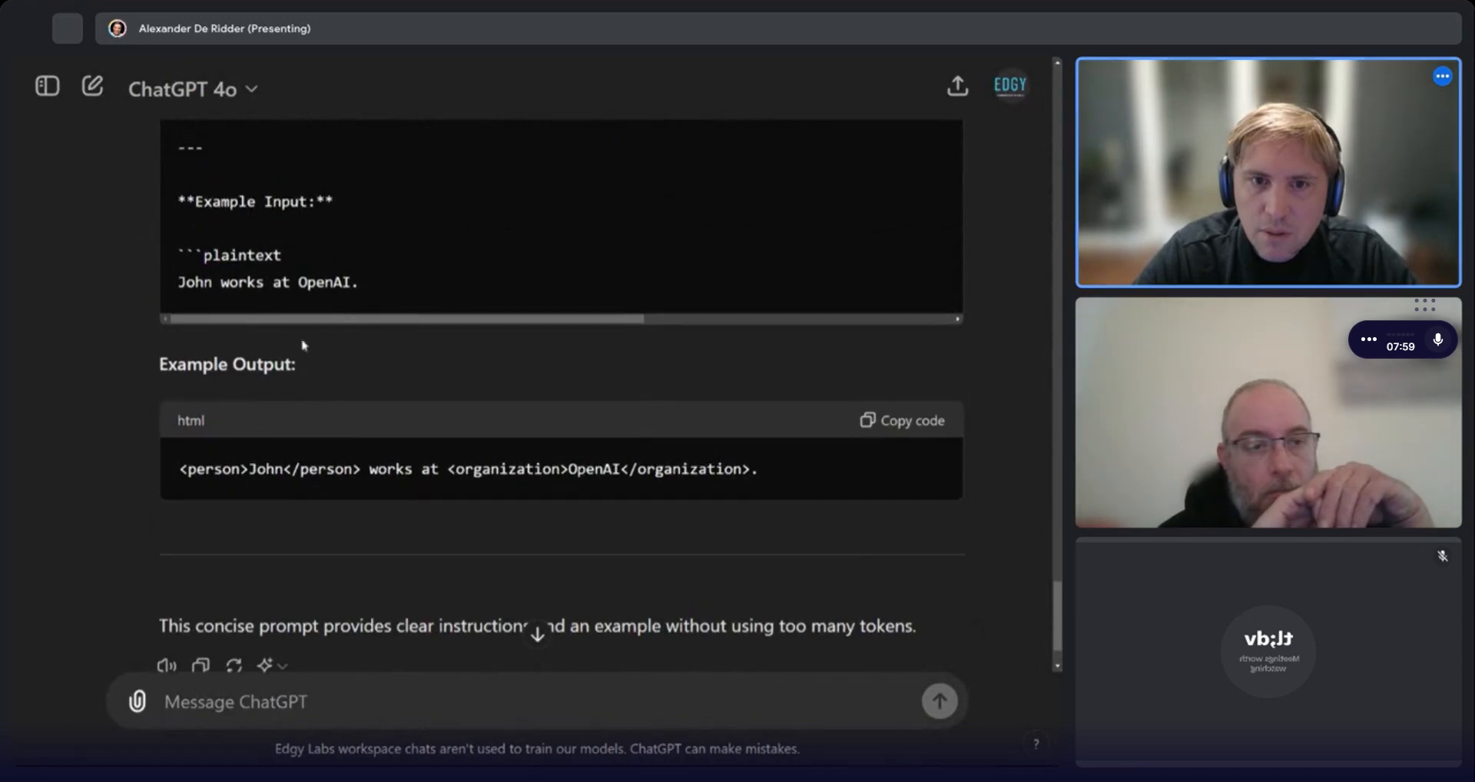
pyautogui.tripleClick(265, 469)
pyautogui.hotkey('ctrl', 'c')
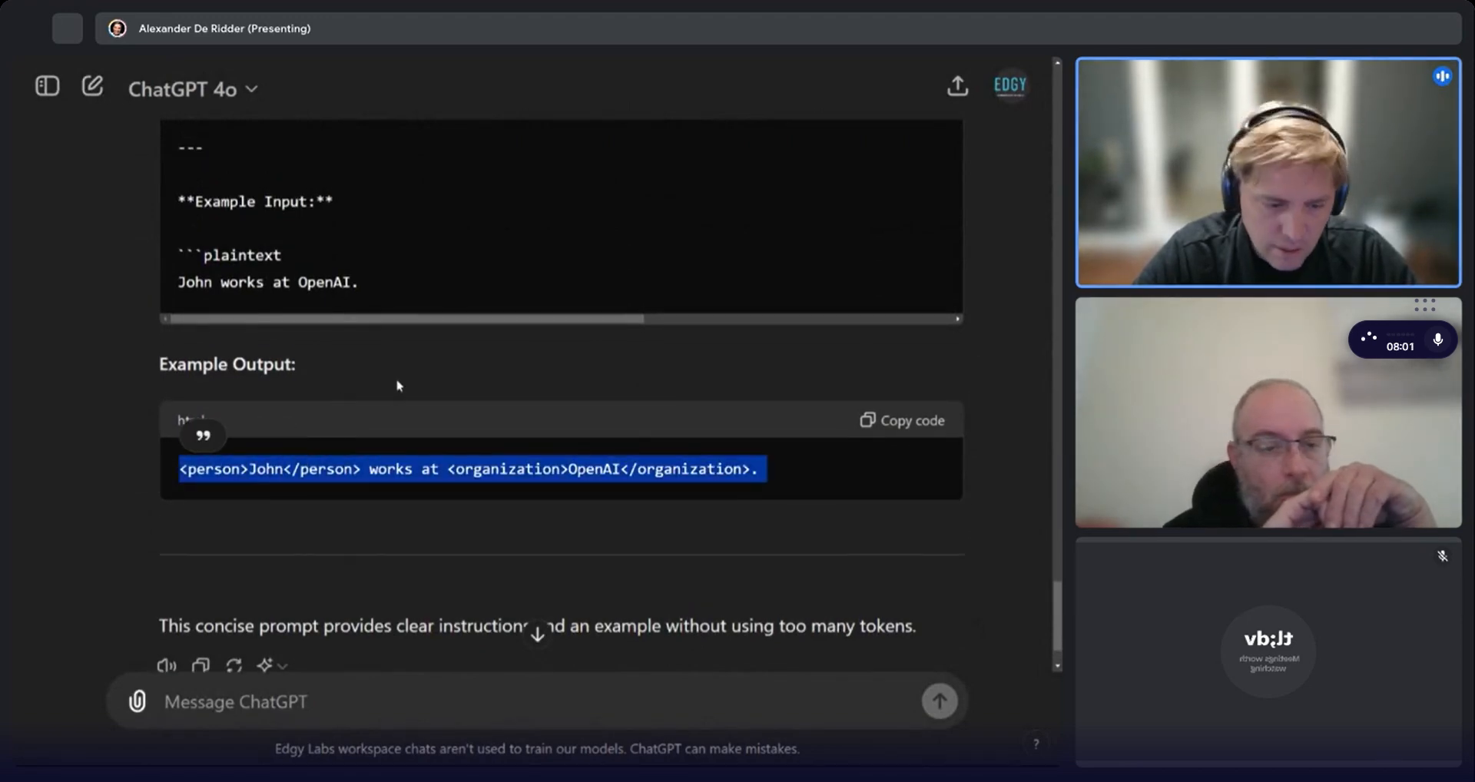
pyautogui.hotkey('alt', 'Tab')
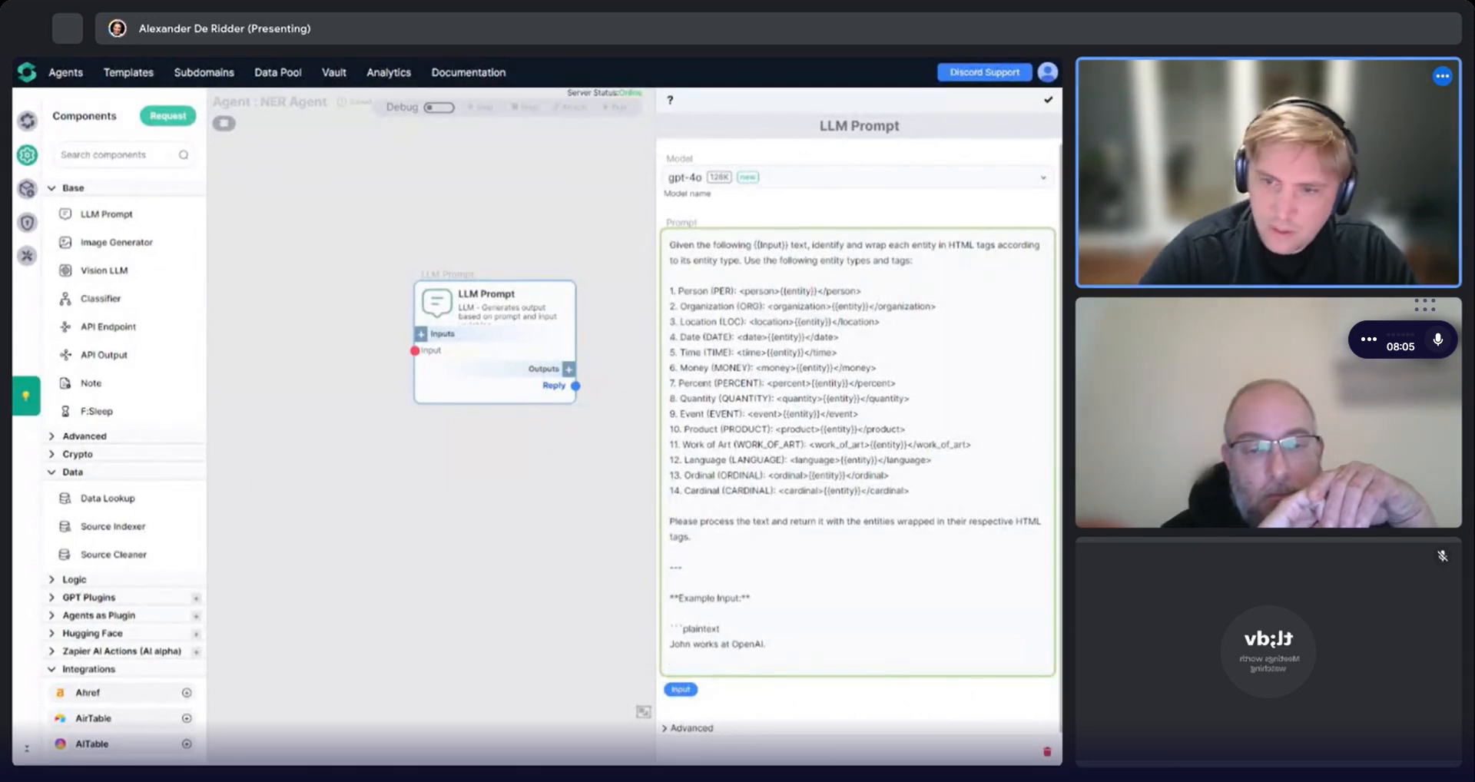
# Add an "**Example Output:" line at the end of the prompt.
pyautogui.press('Return')
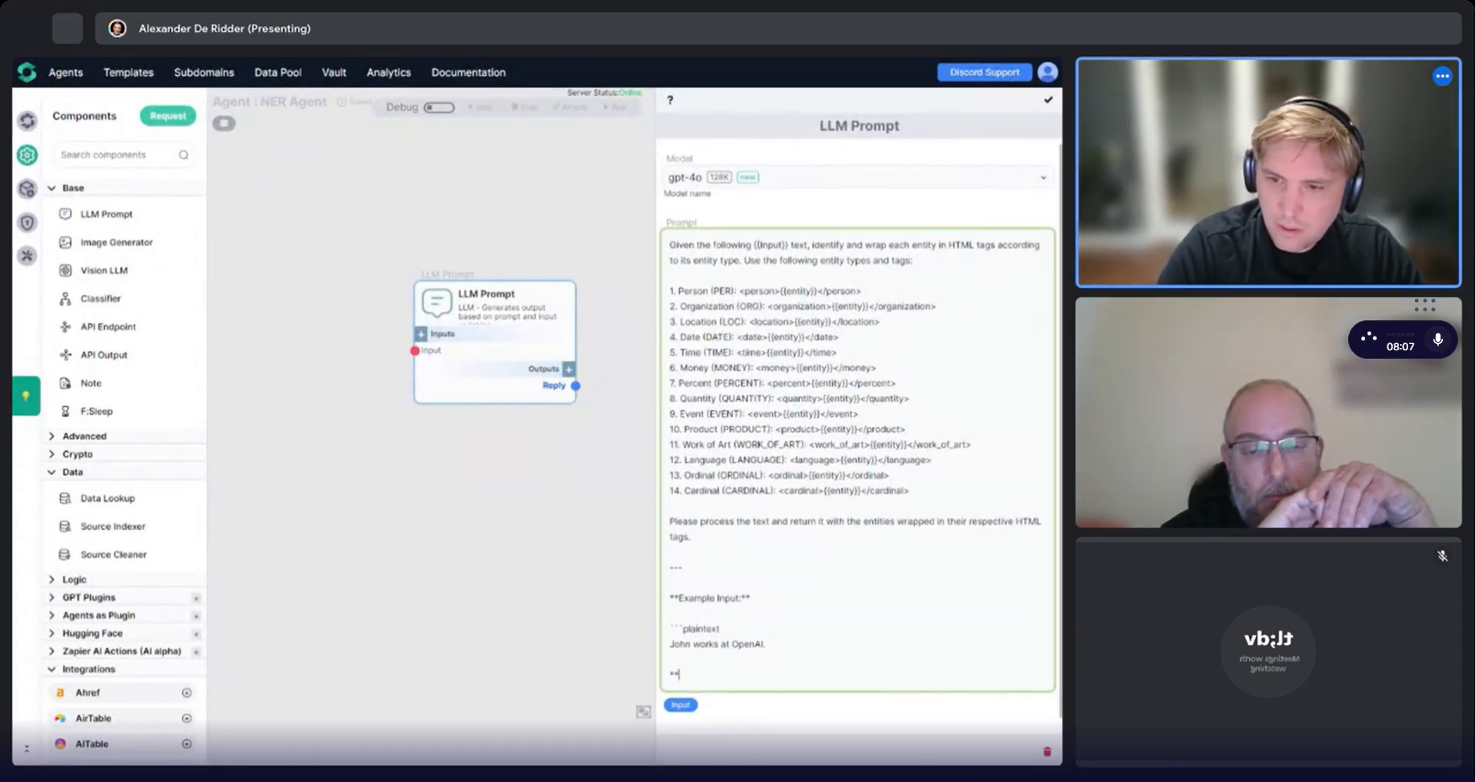
pyautogui.write('**E')
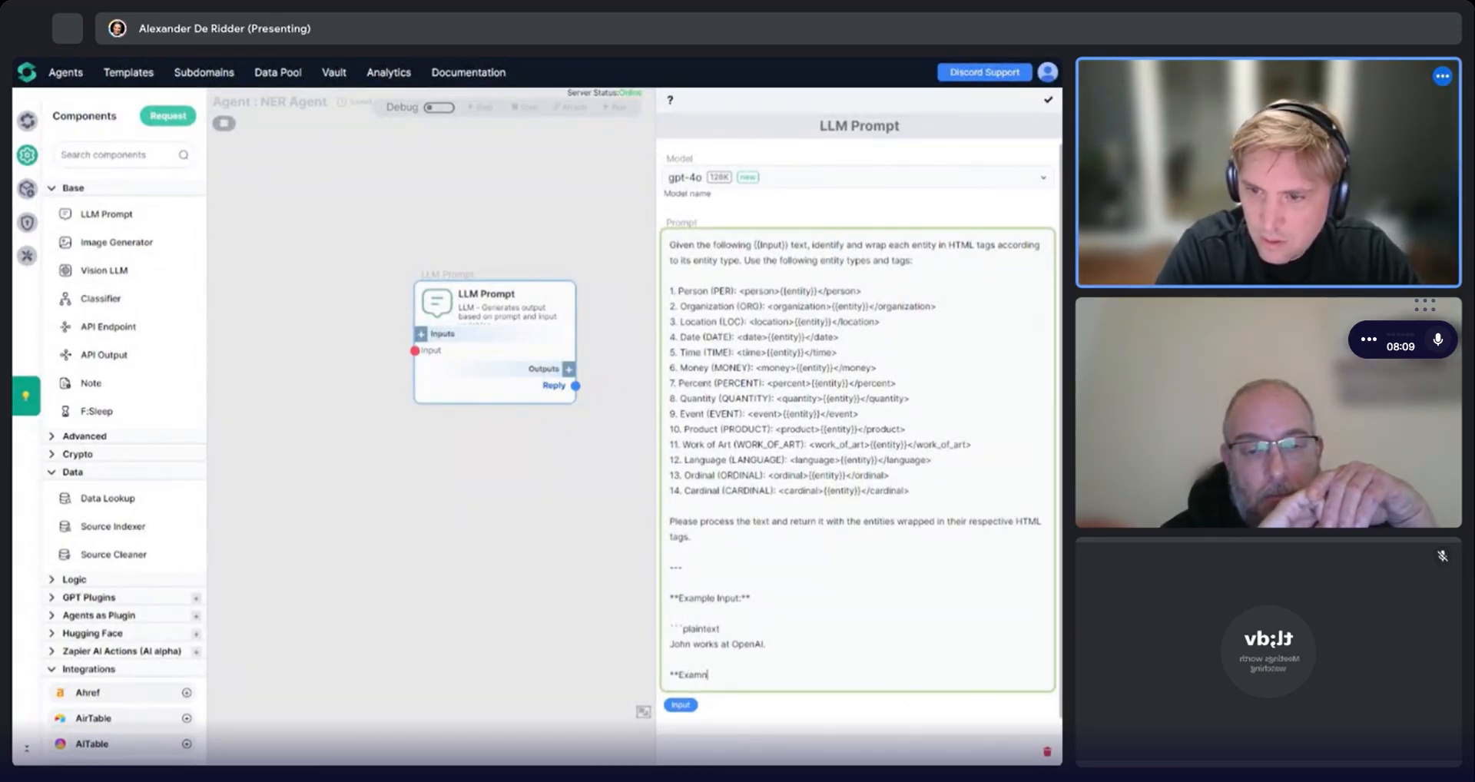
pyautogui.write('xample Out')
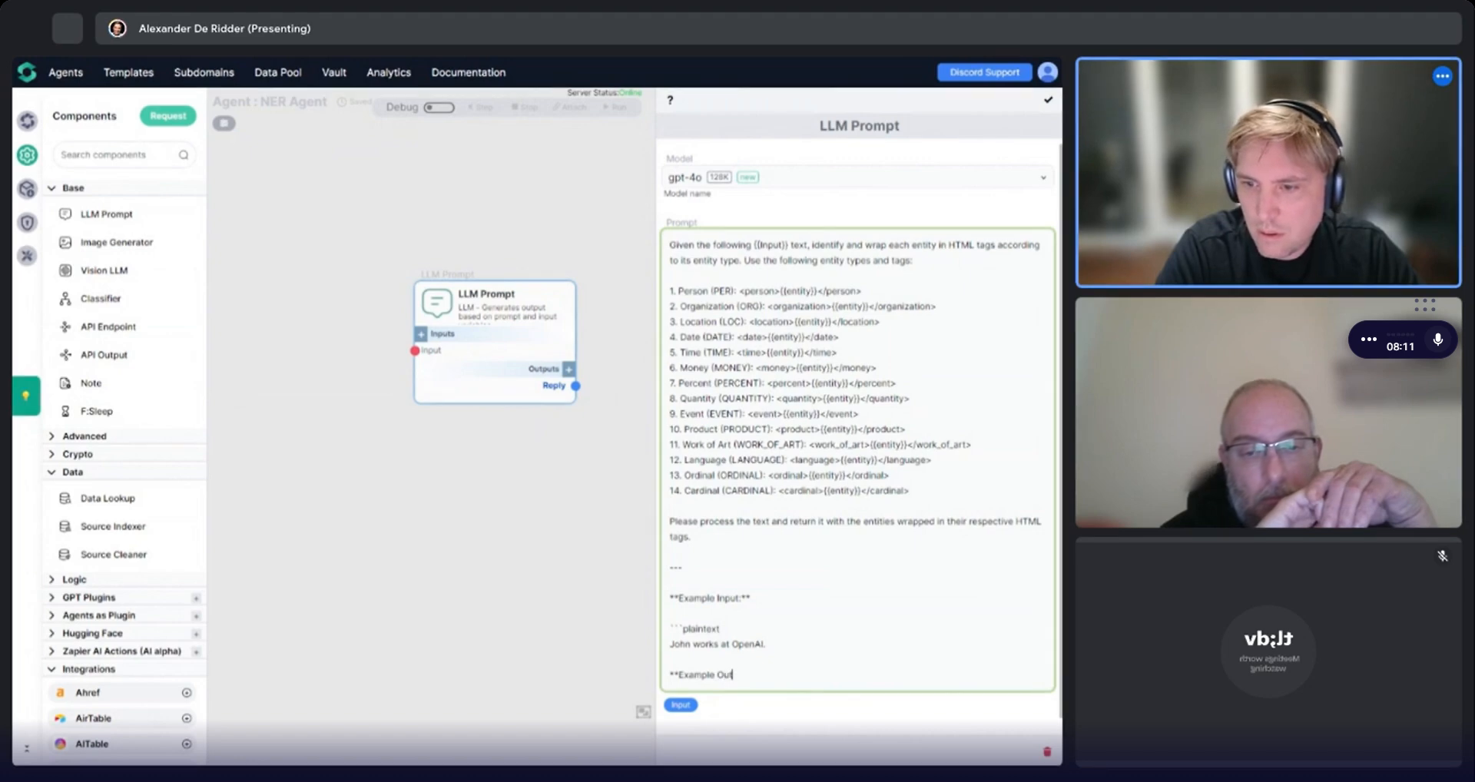
pyautogui.write('put:')
# Strip the markdown from the example, putting "John works at OpenAI." after "Example Input:" and pasting the example output after "Example Output:".
pyautogui.click(670, 659)
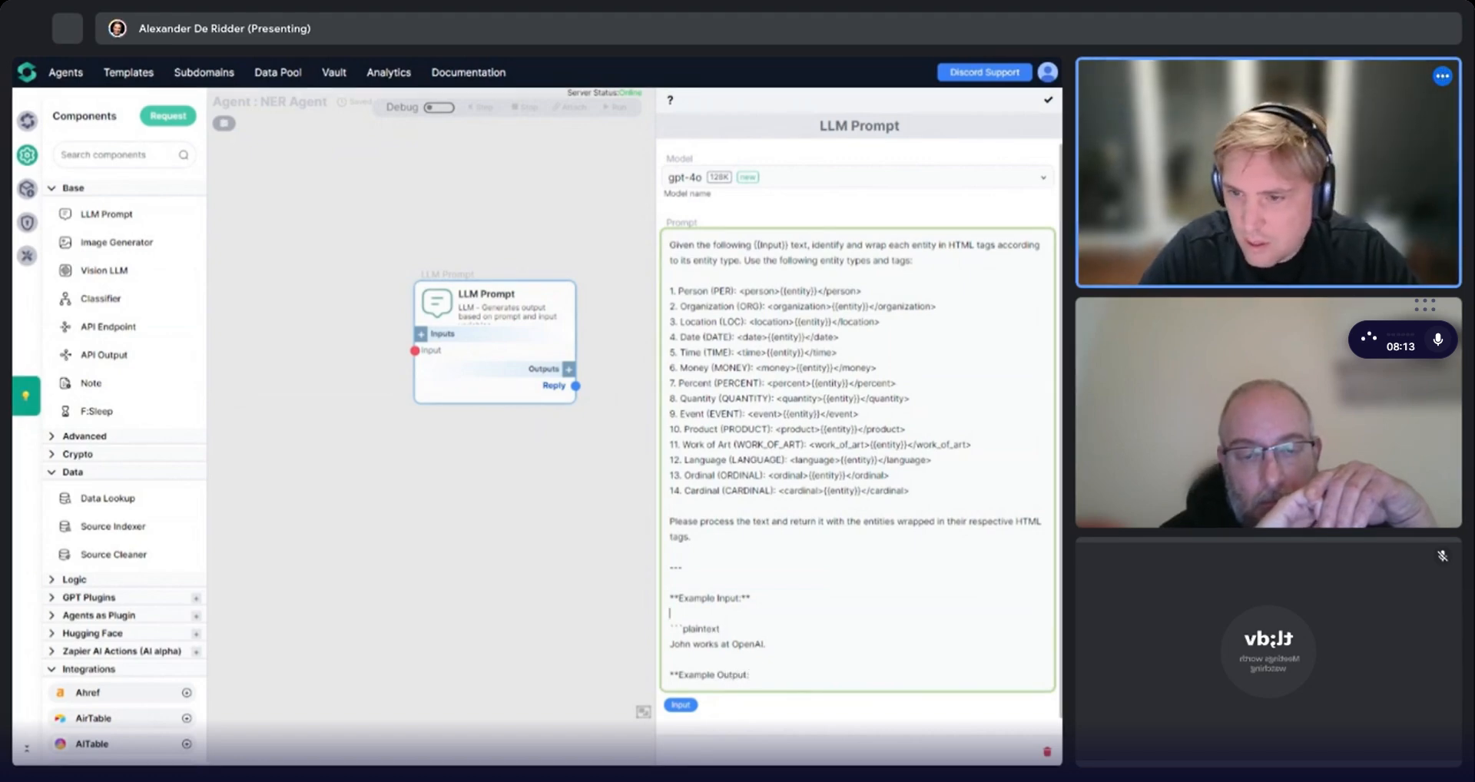
pyautogui.click(750, 598)
pyautogui.press('BackSpace')
pyautogui.press('BackSpace')
pyautogui.press('Delete')
pyautogui.press('Delete')
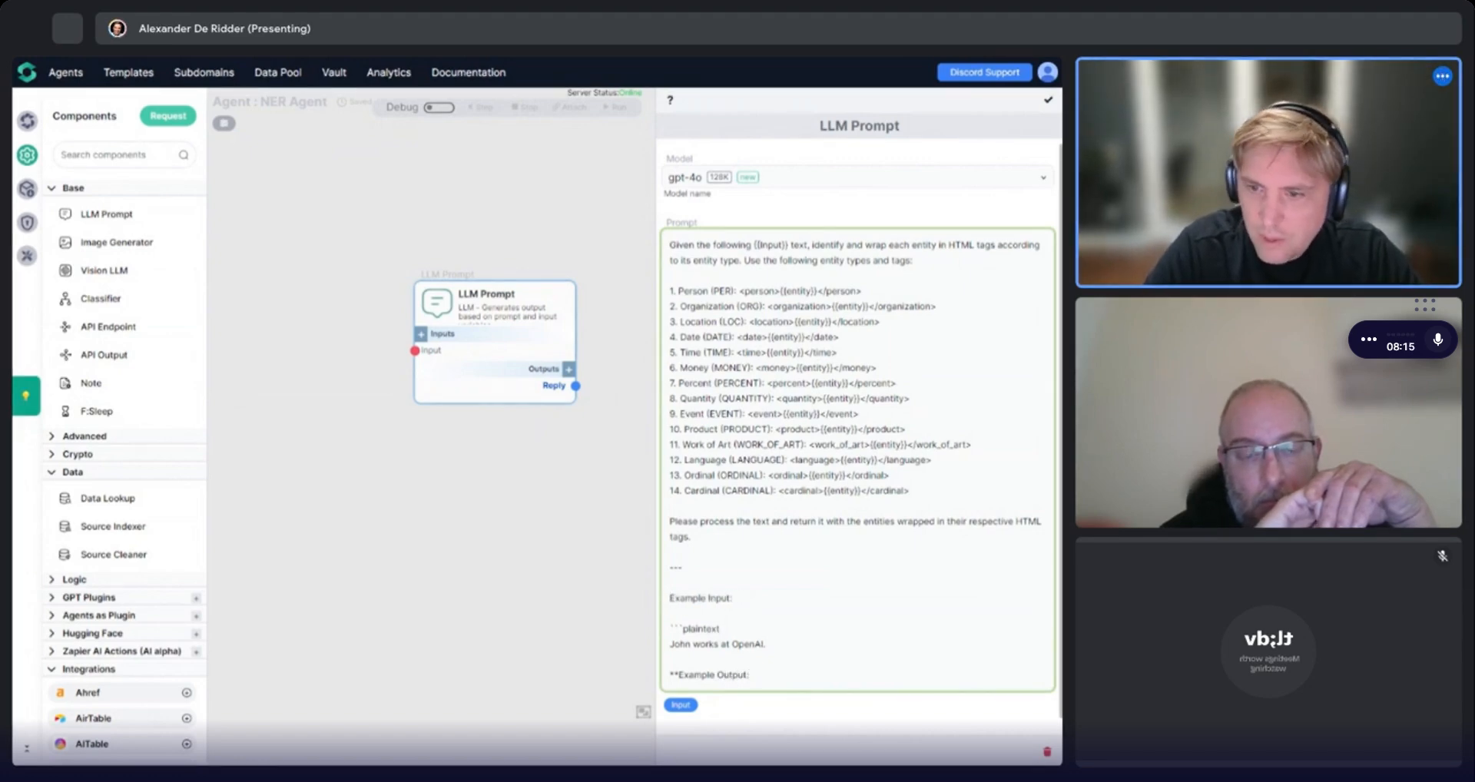
pyautogui.press('Delete')
pyautogui.press('Delete')
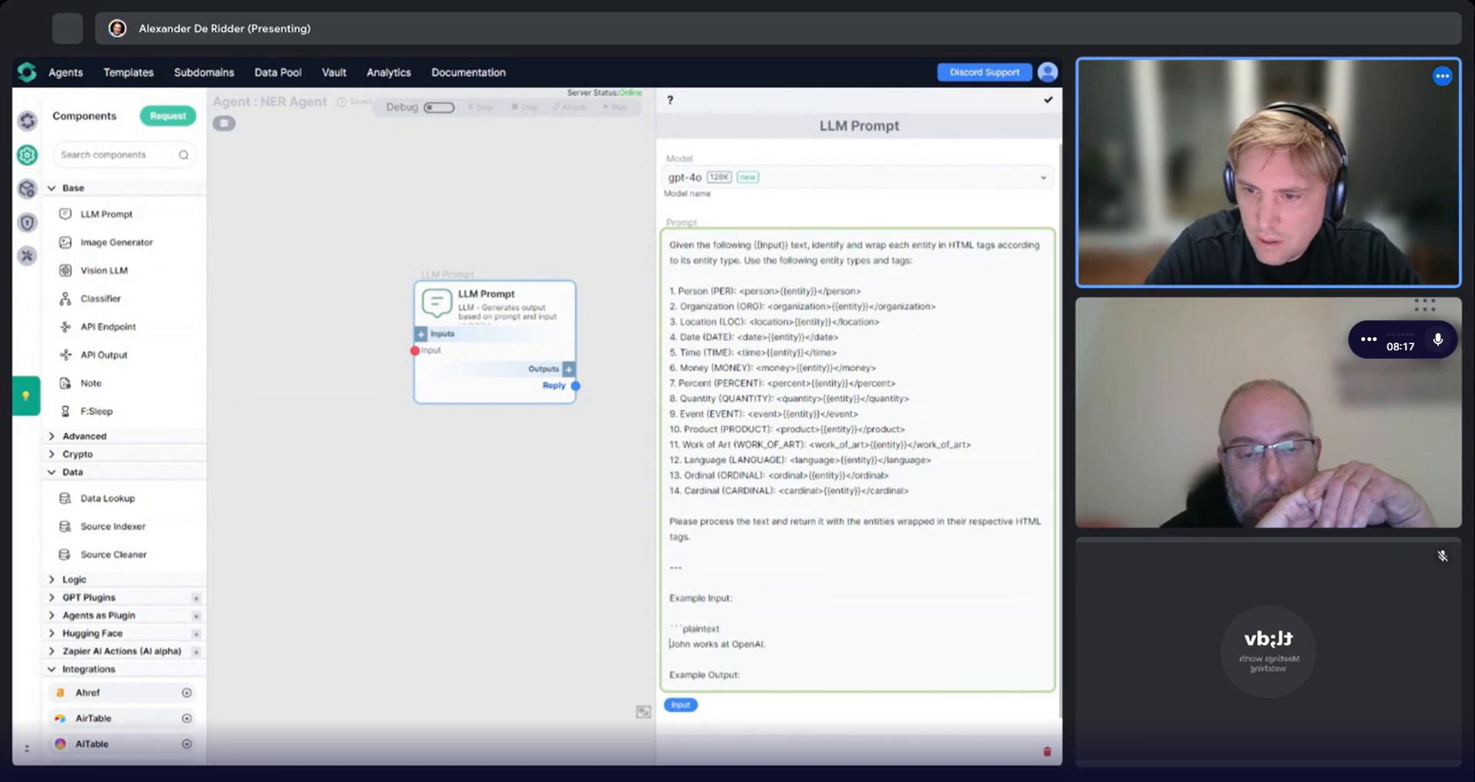
pyautogui.press('Delete')
pyautogui.press('Delete')
pyautogui.press('Delete')
pyautogui.press('Delete')
pyautogui.press('Delete')
pyautogui.press('Delete')
pyautogui.press('Delete')
pyautogui.press('Delete')
pyautogui.press('Delete')
pyautogui.press('Delete')
pyautogui.press('Delete')
pyautogui.press('Delete')
pyautogui.press('Delete')
pyautogui.press('BackSpace')
pyautogui.press('BackSpace')
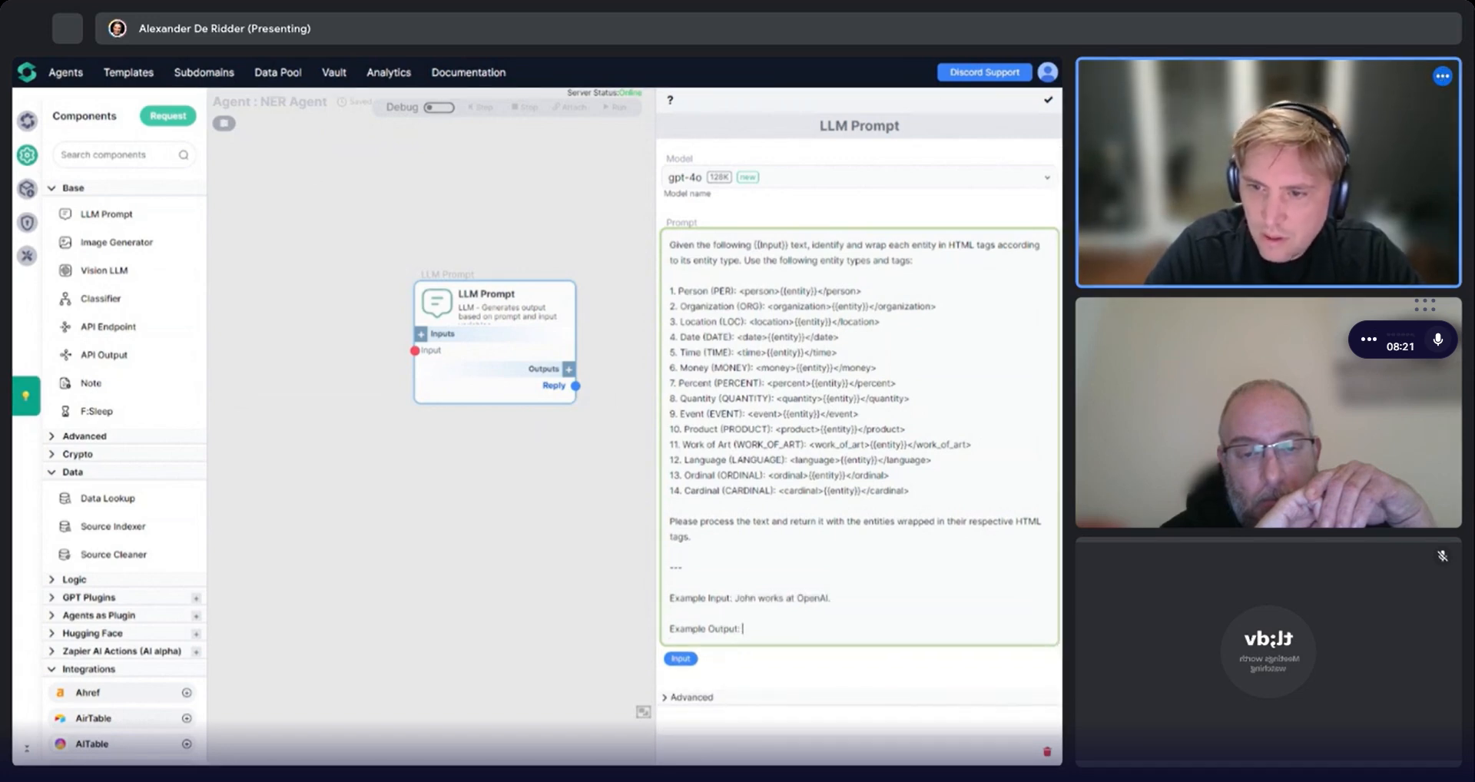
pyautogui.hotkey('ctrl', 'v')
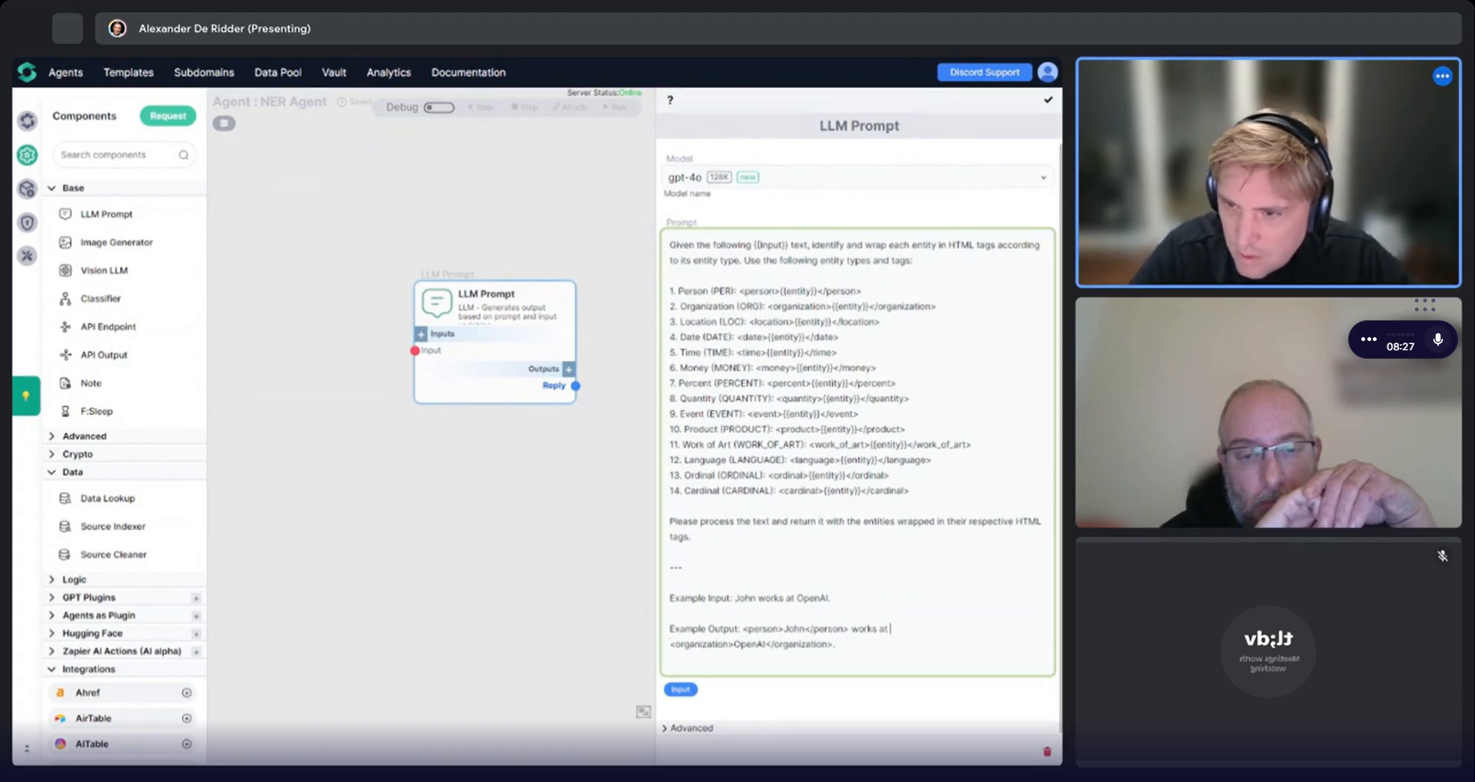
pyautogui.write('the')
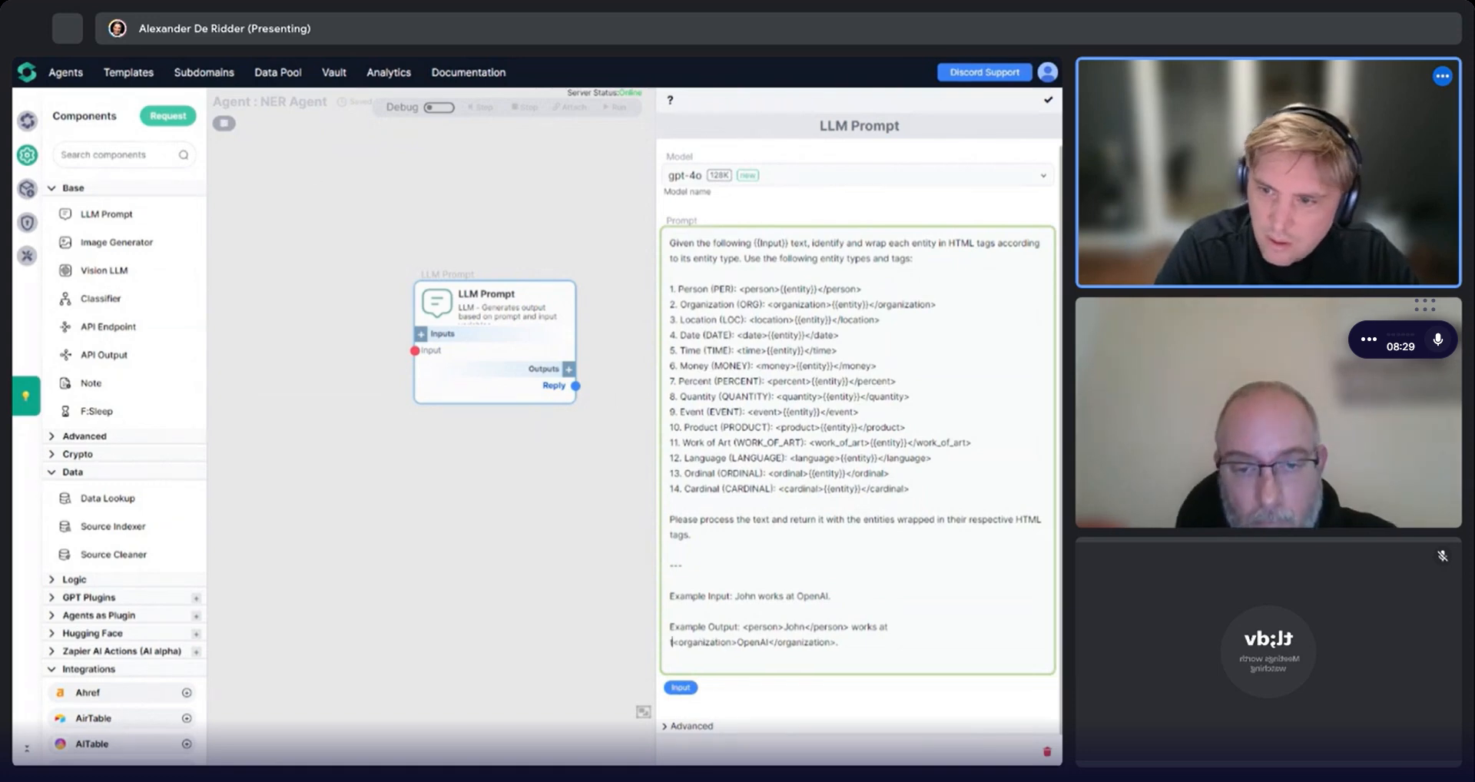
pyautogui.press('BackSpace')
pyautogui.press('BackSpace')
pyautogui.press('BackSpace')
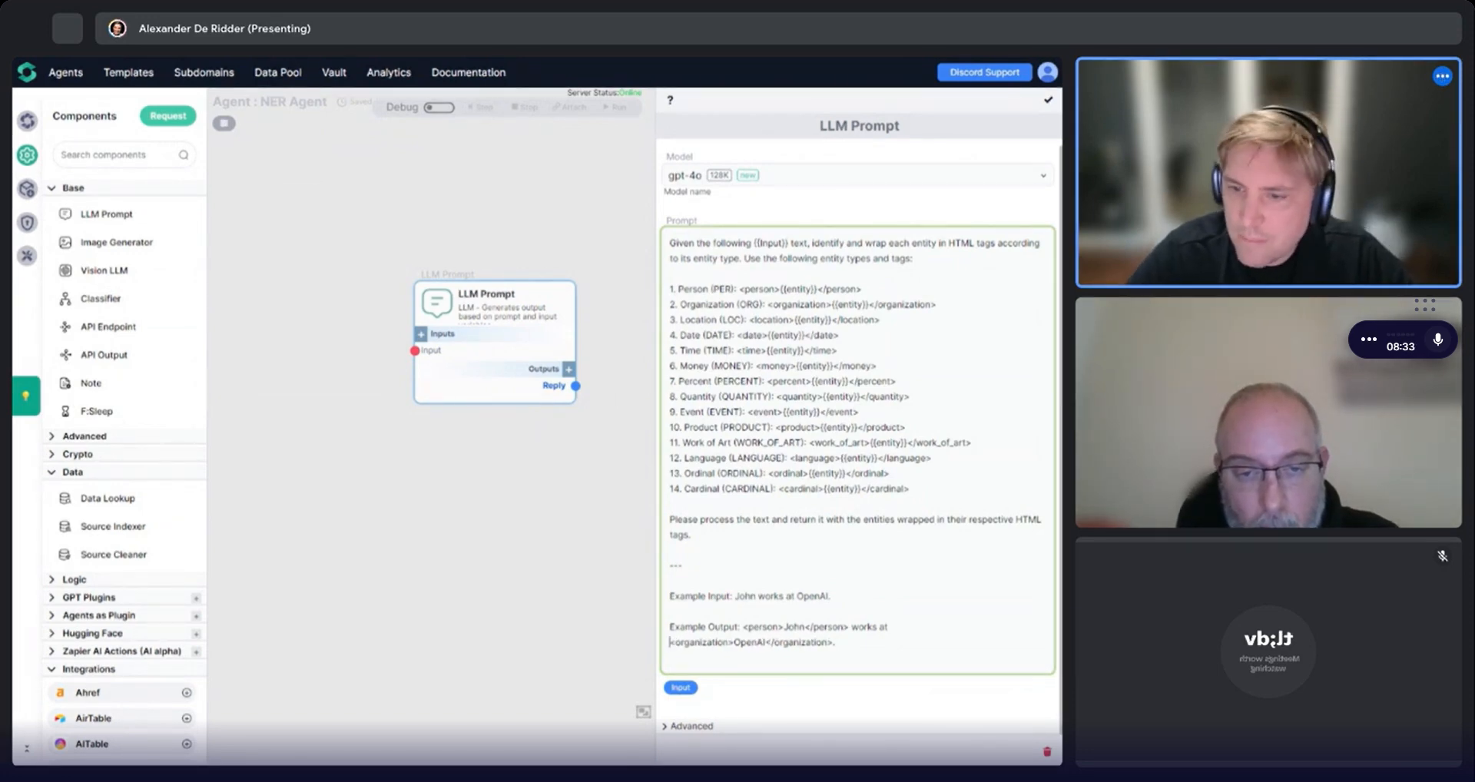
# Save the LLM Prompt component settings.
pyautogui.click(670, 580)
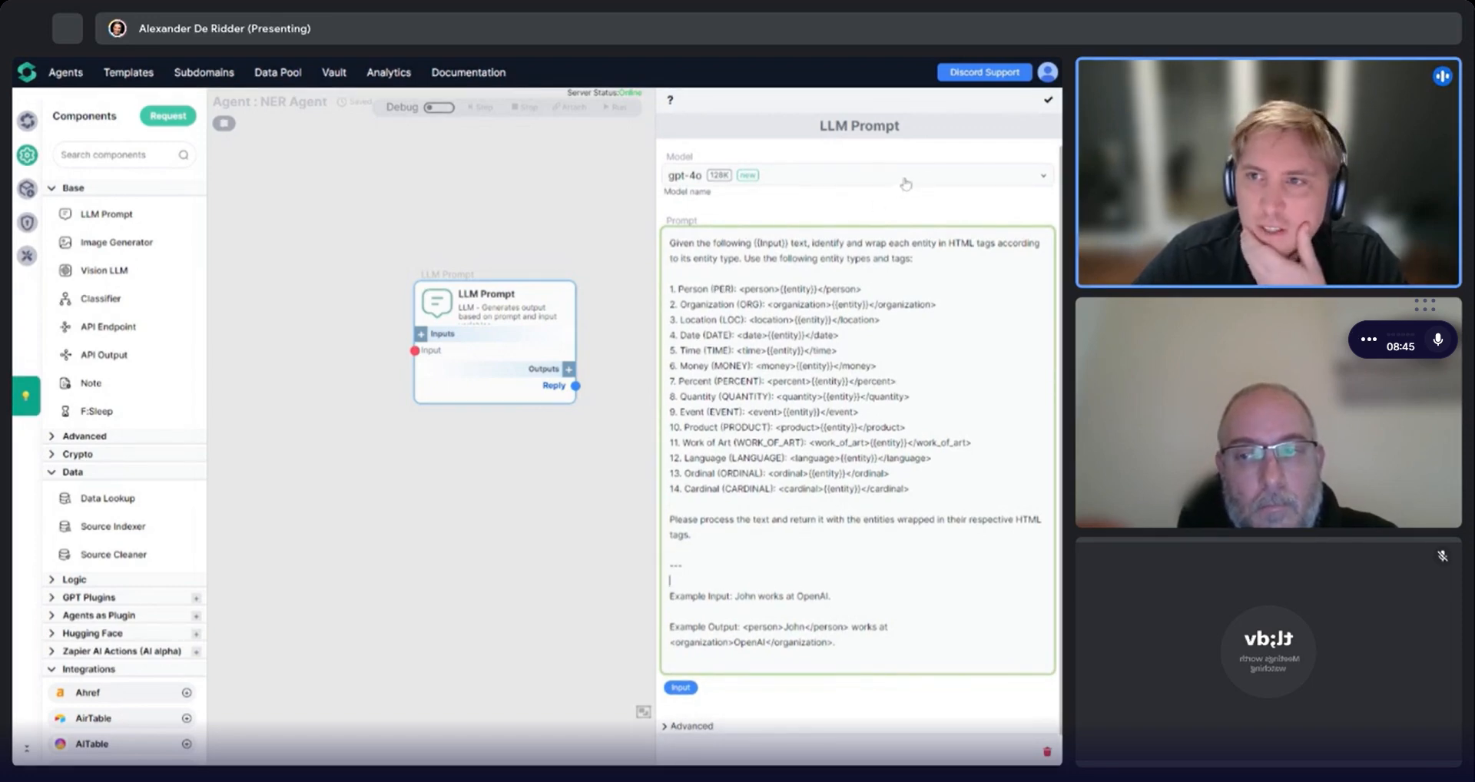
pyautogui.click(1048, 99)
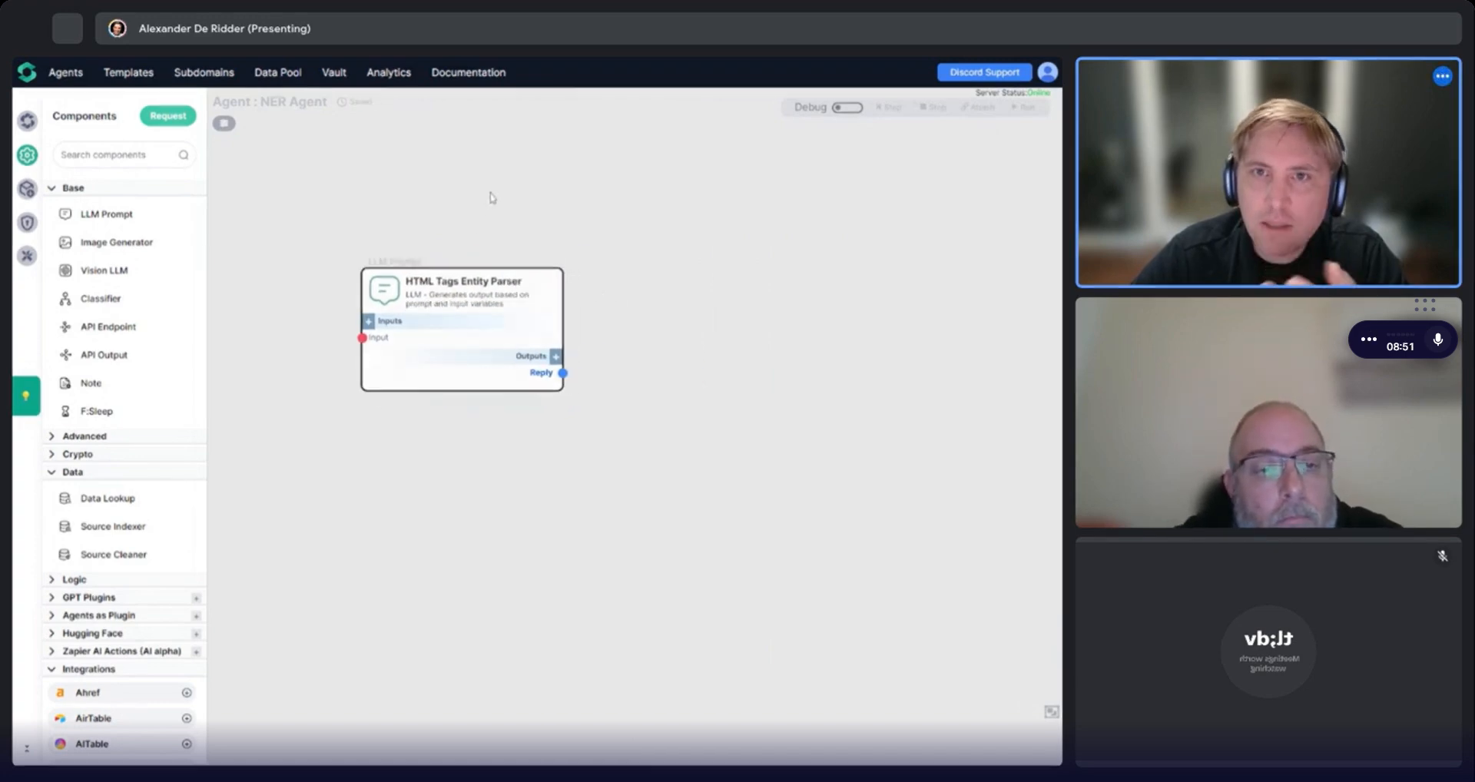
# Copy the article paragraph from the online notepad and return to the agent builder.
pyautogui.click(459, 61)
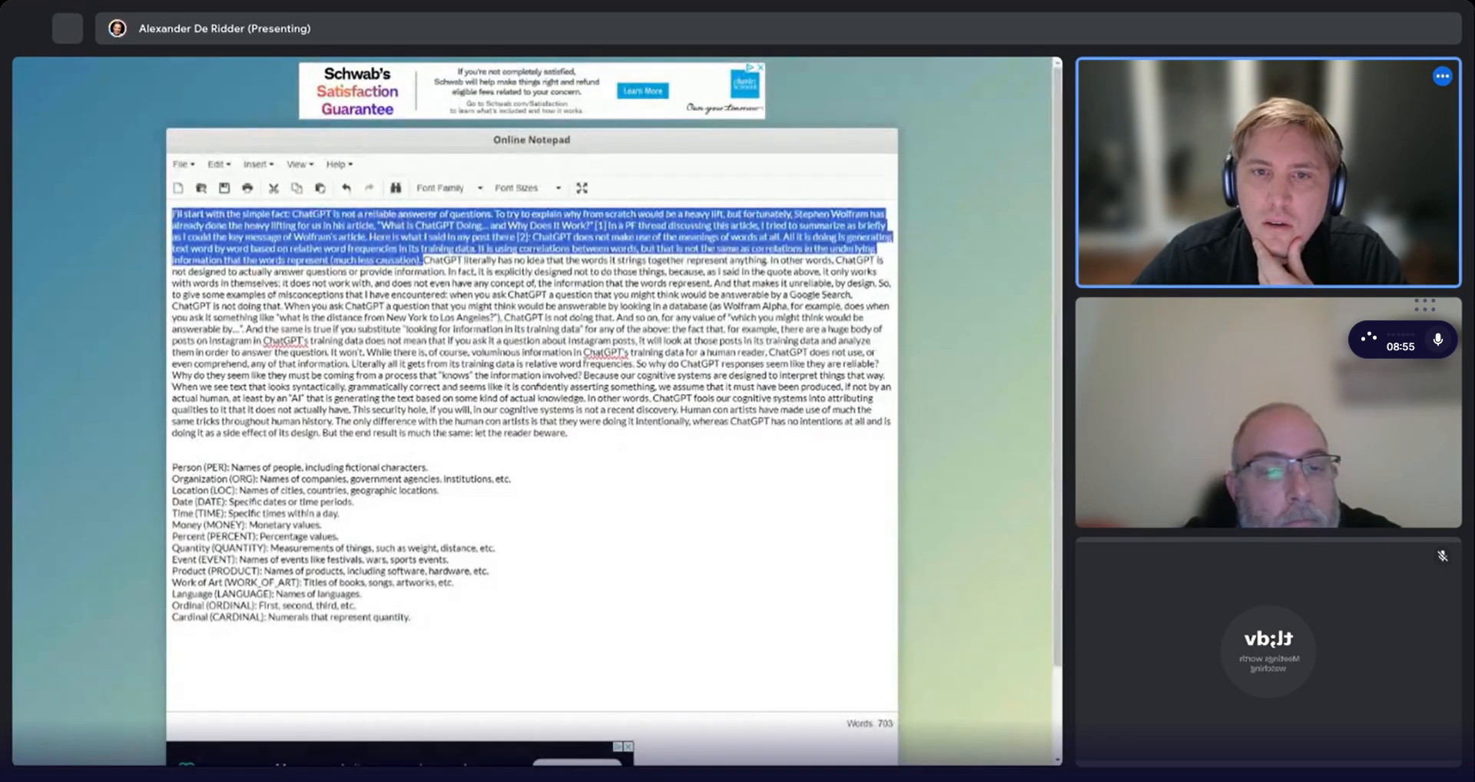
pyautogui.moveTo(569, 434); pyautogui.dragTo(119, 209)
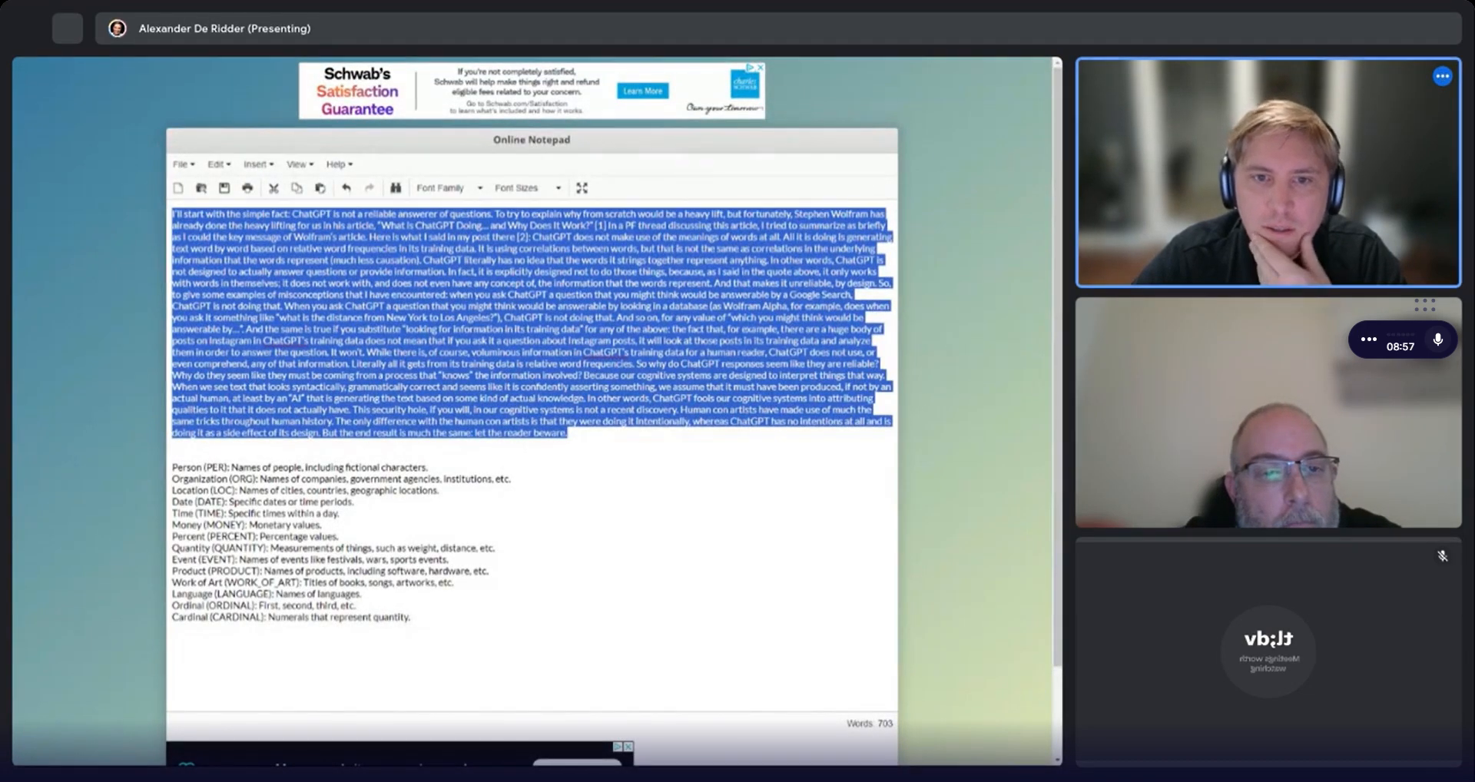
pyautogui.click(204, 60)
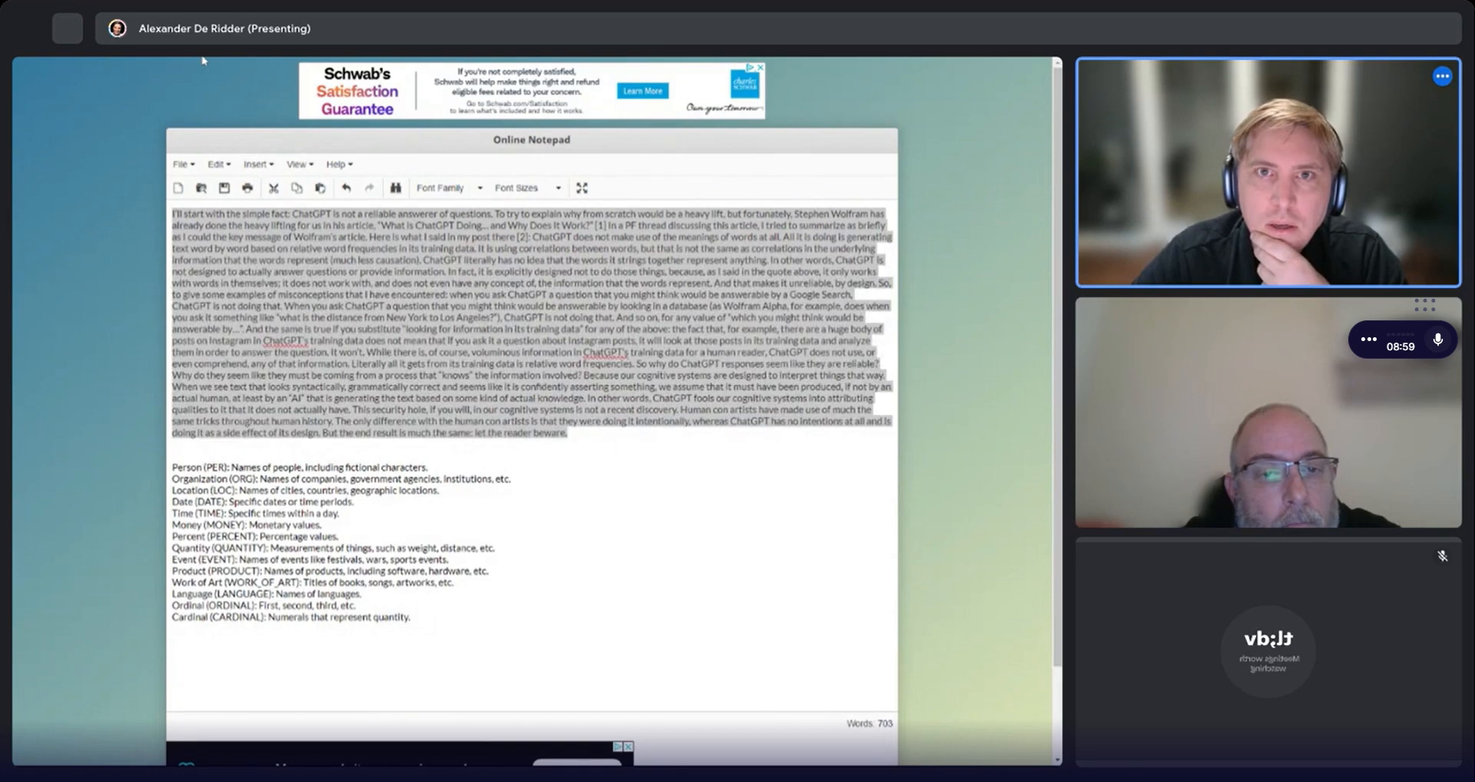
pyautogui.click(459, 61)
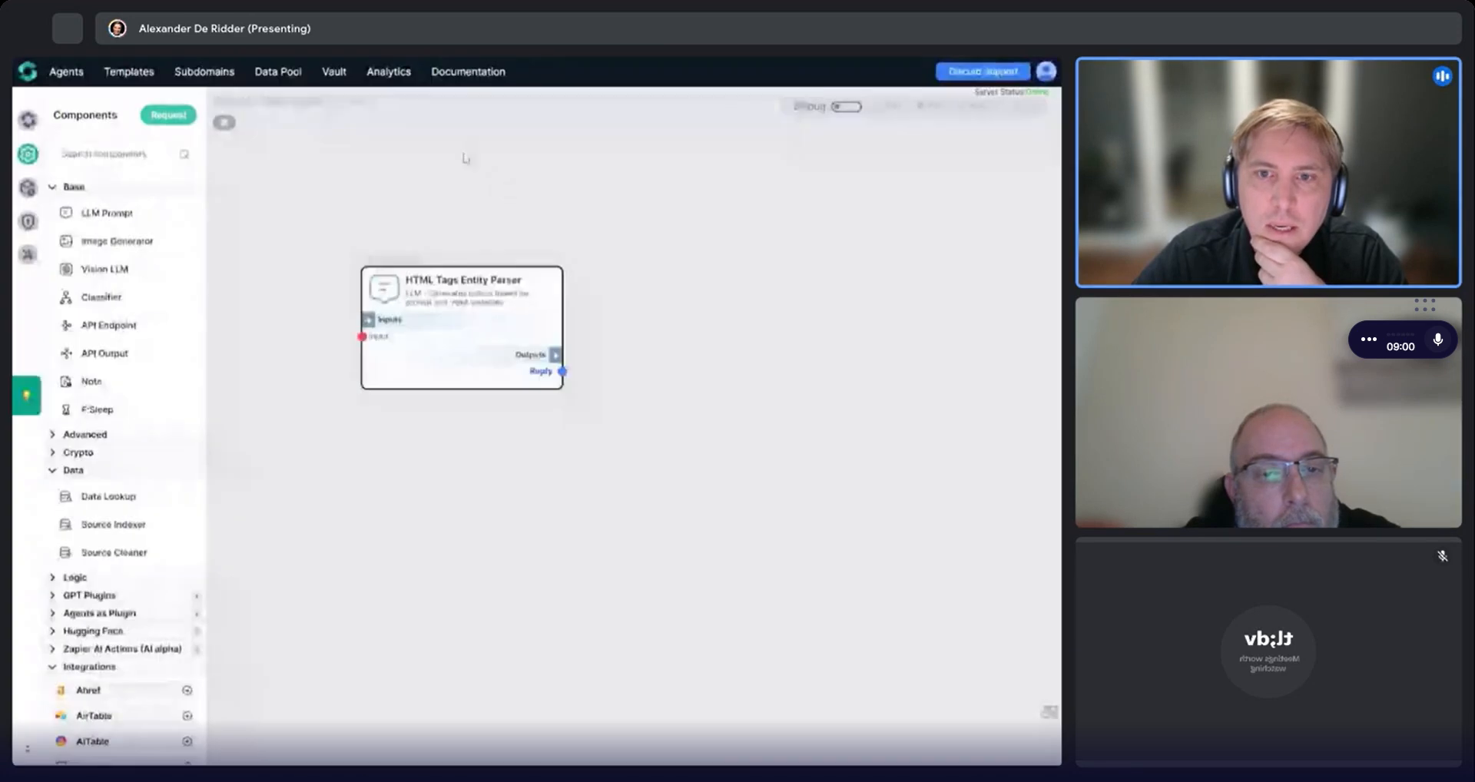
# Turn on debug mode, inject the copied article as the component's input, and step through it.
pyautogui.click(847, 108)
pyautogui.click(555, 321)
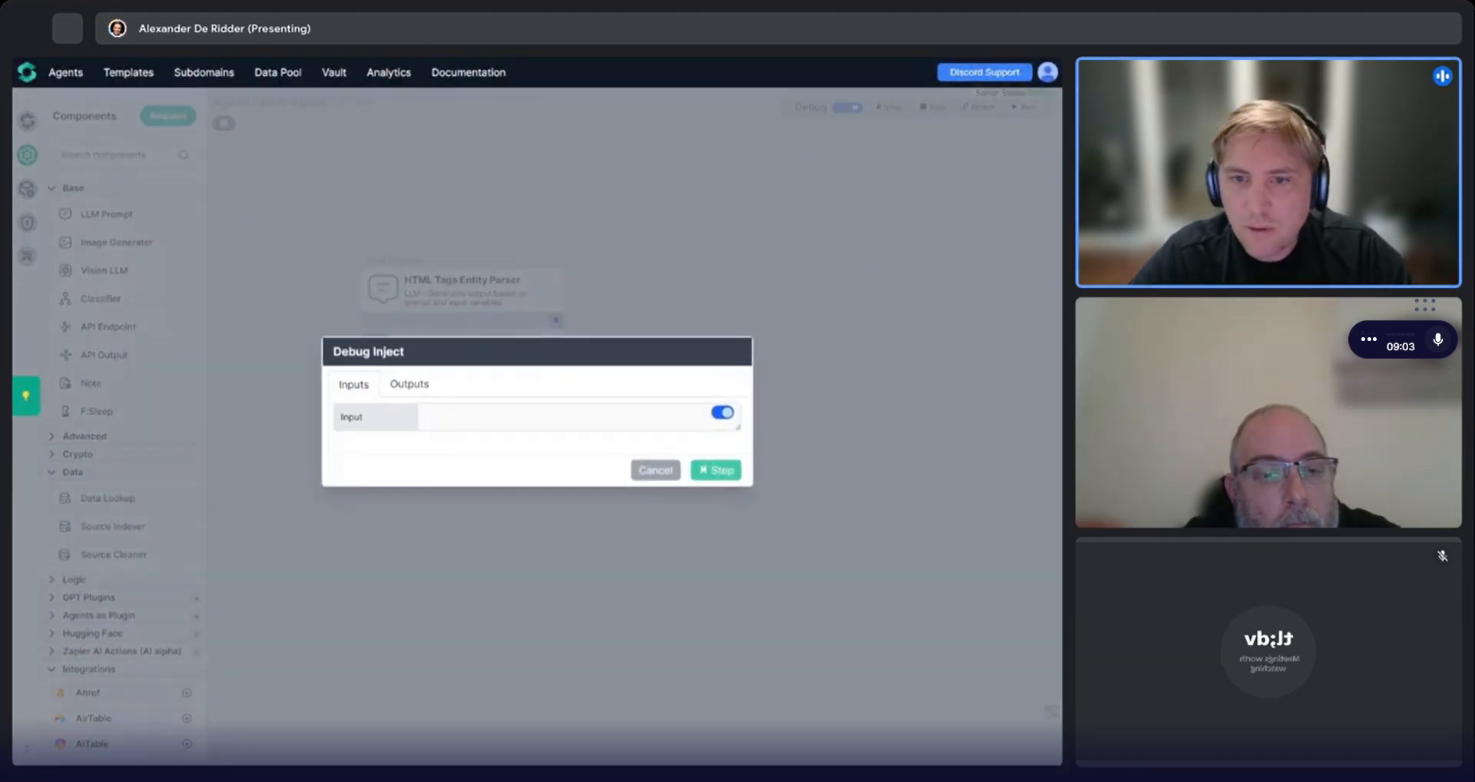
pyautogui.hotkey('ctrl', 'v')
pyautogui.click(716, 470)
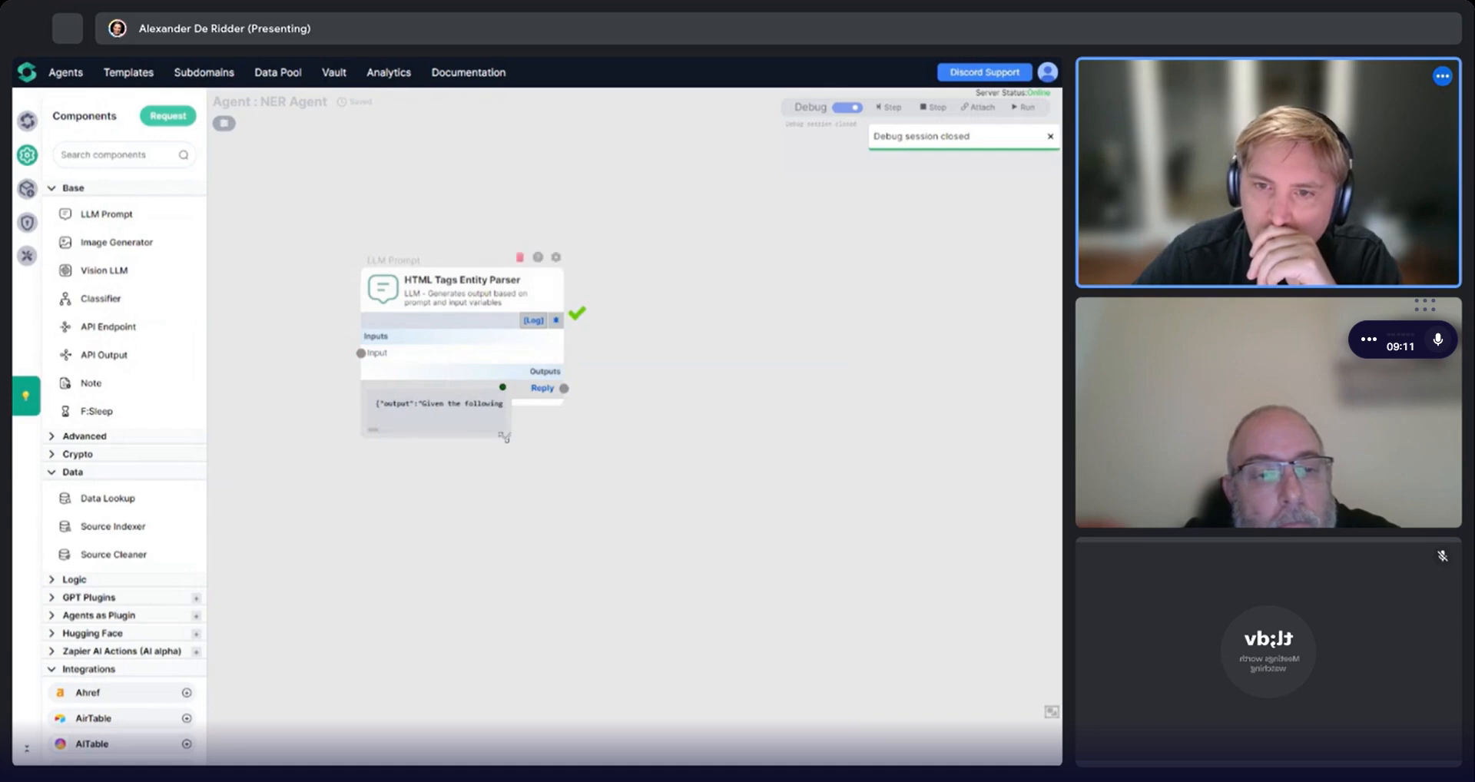
# Enlarge the component's output box and scroll through the tagged output text.
pyautogui.moveTo(505, 437); pyautogui.dragTo(982, 531)
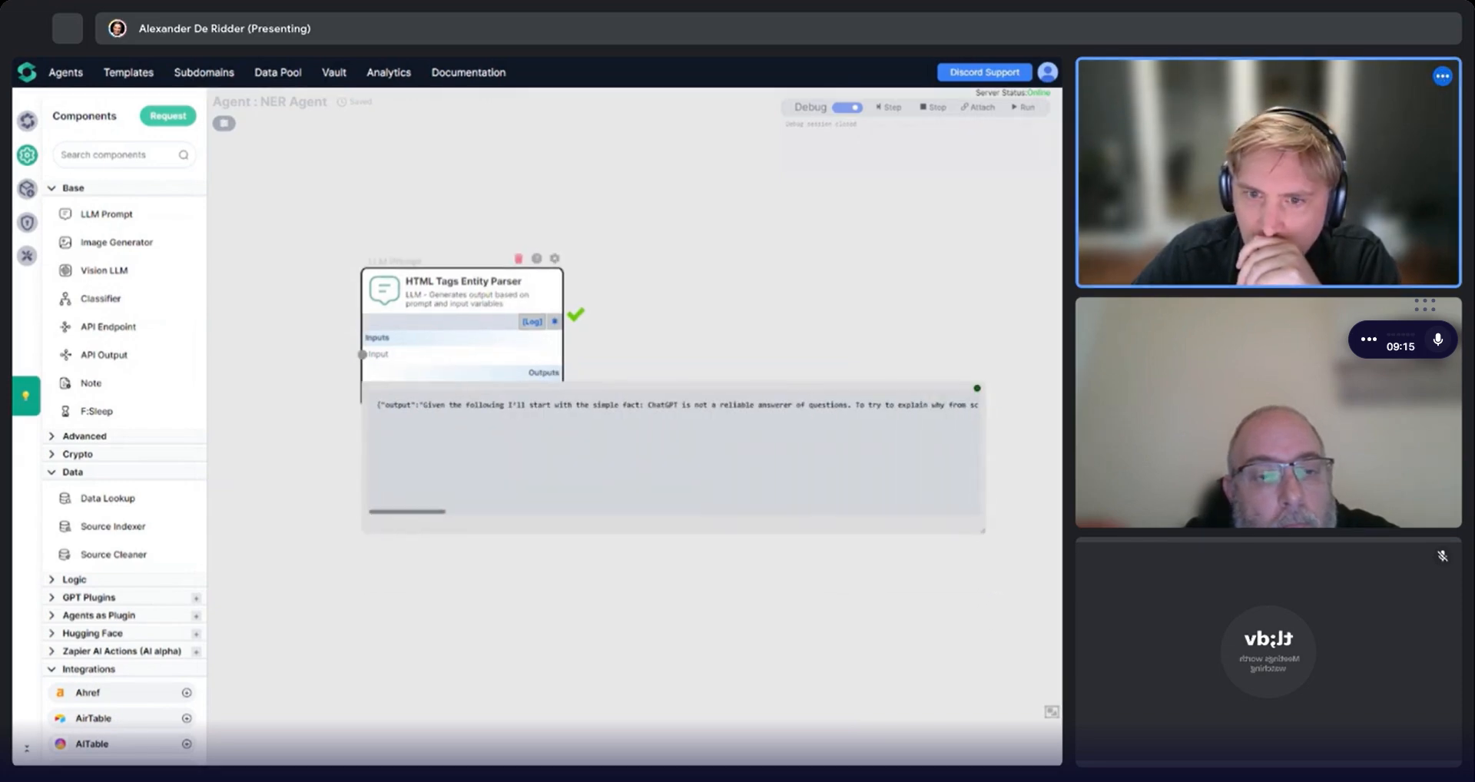
pyautogui.hscroll(12, 674, 454)
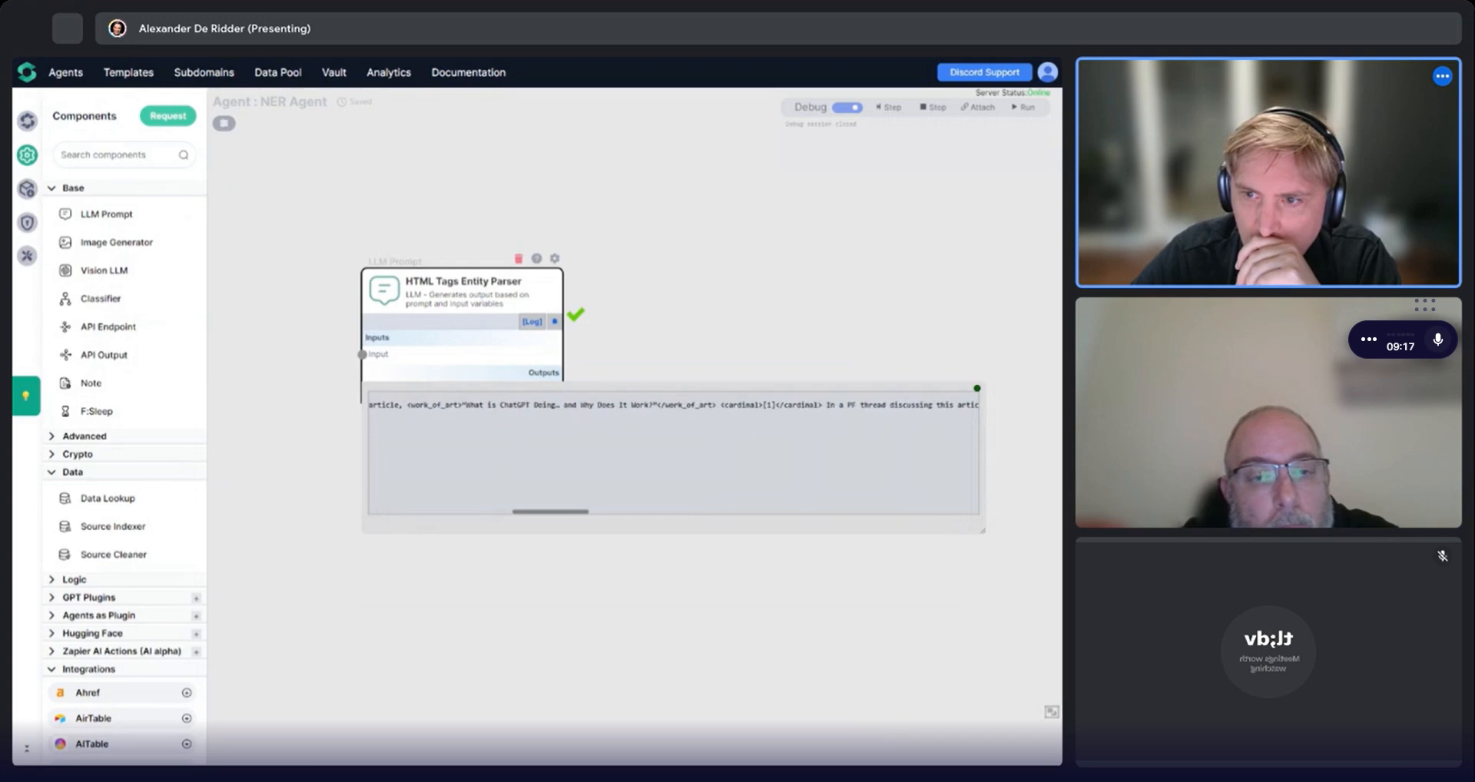
pyautogui.hscroll(-2, 674, 453)
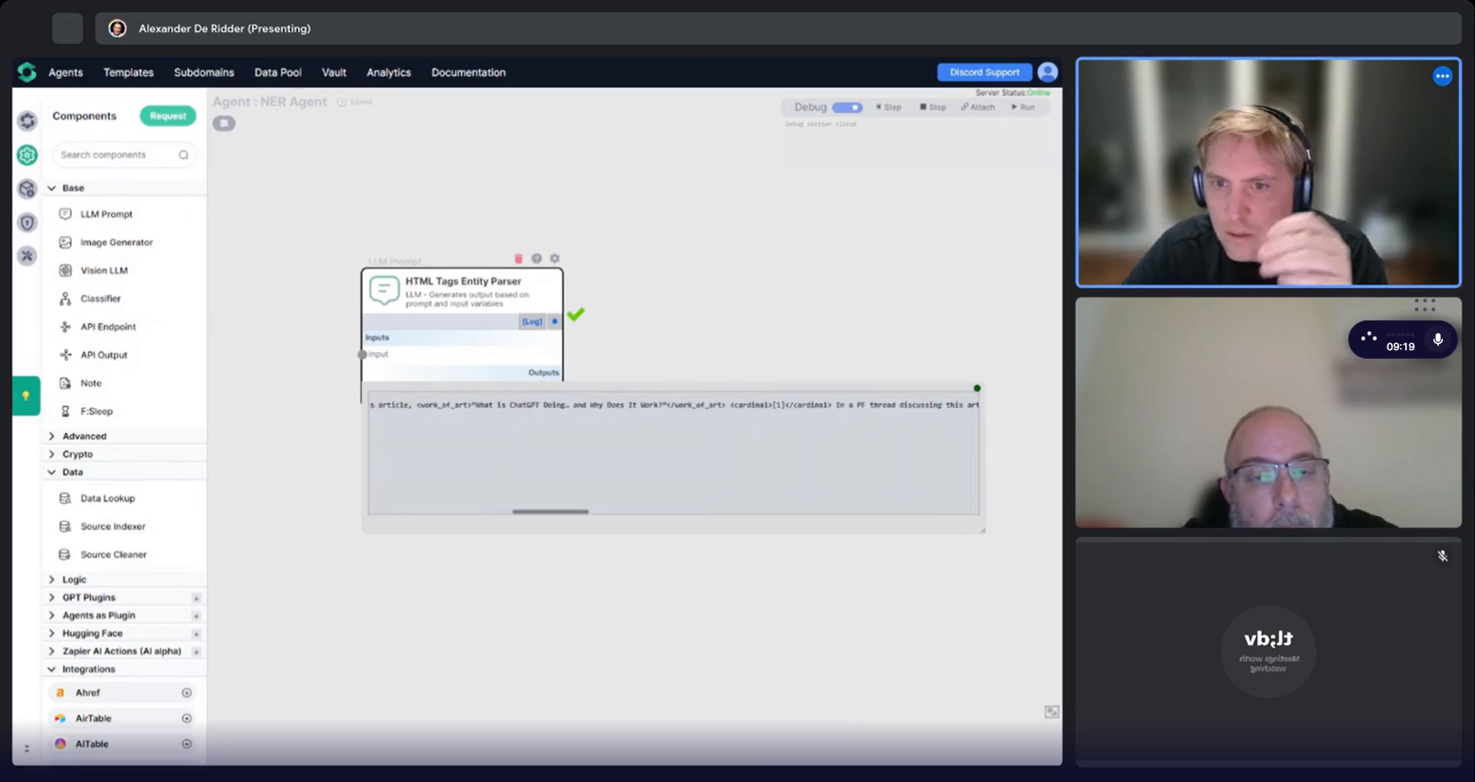
pyautogui.hscroll(4, 674, 453)
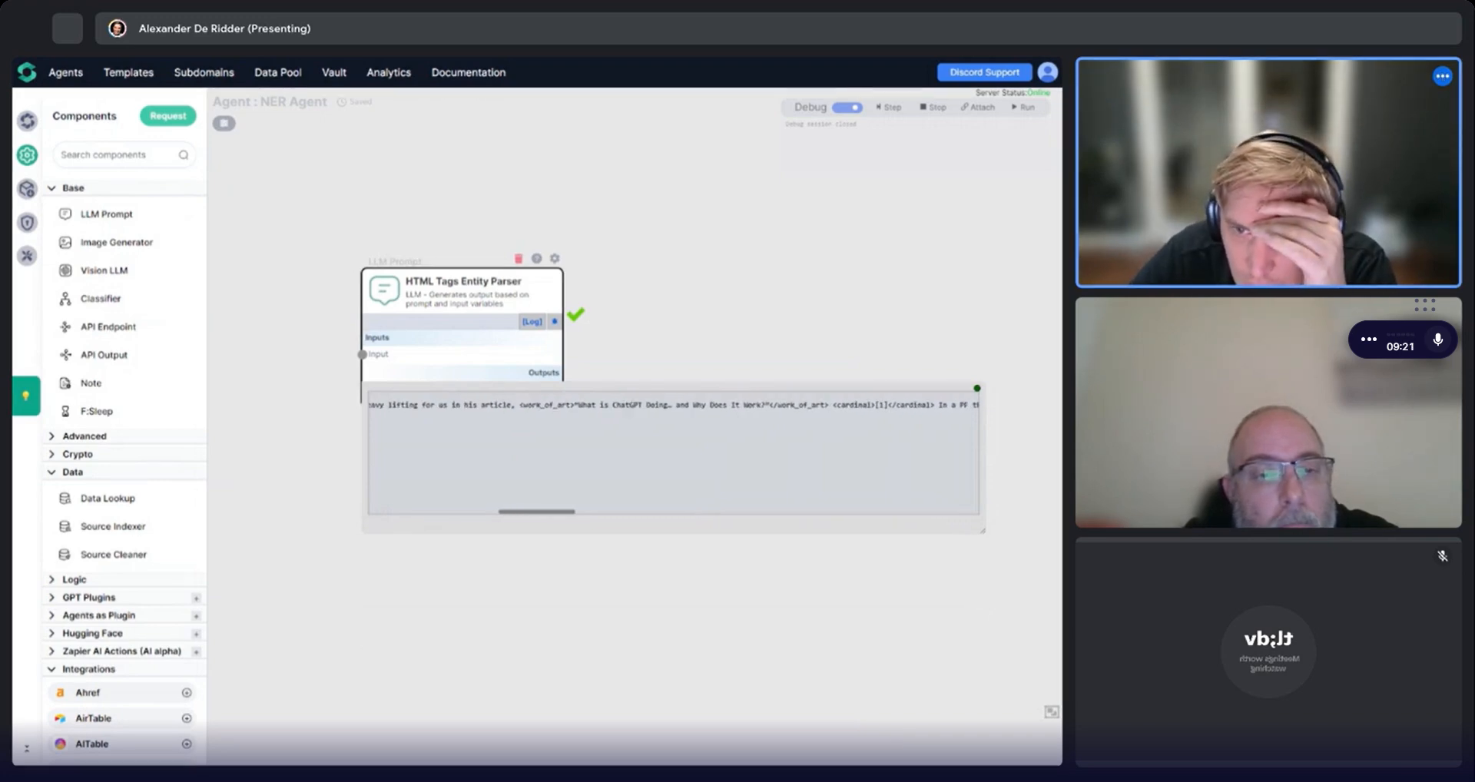
pyautogui.hscroll(4, 674, 453)
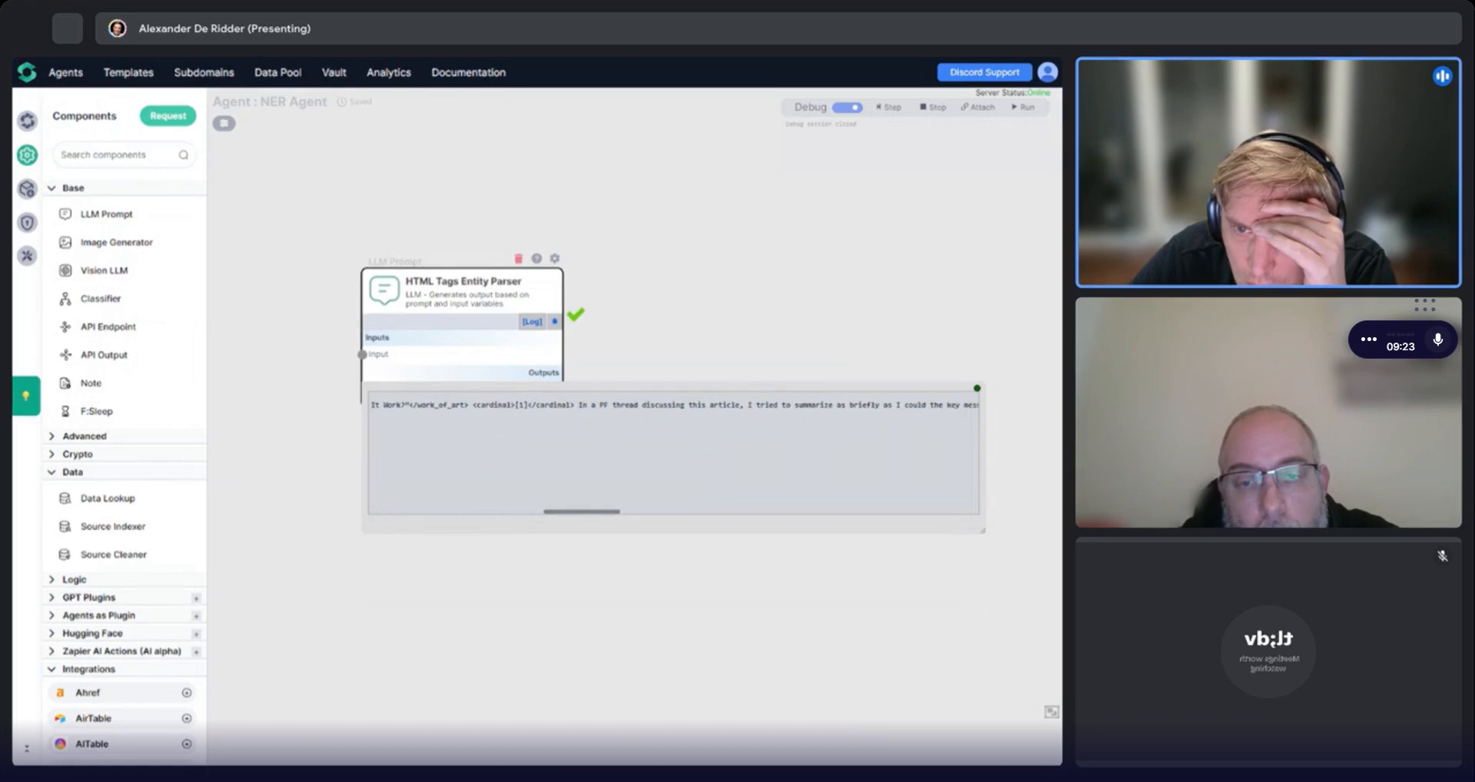
pyautogui.hscroll(2, 674, 454)
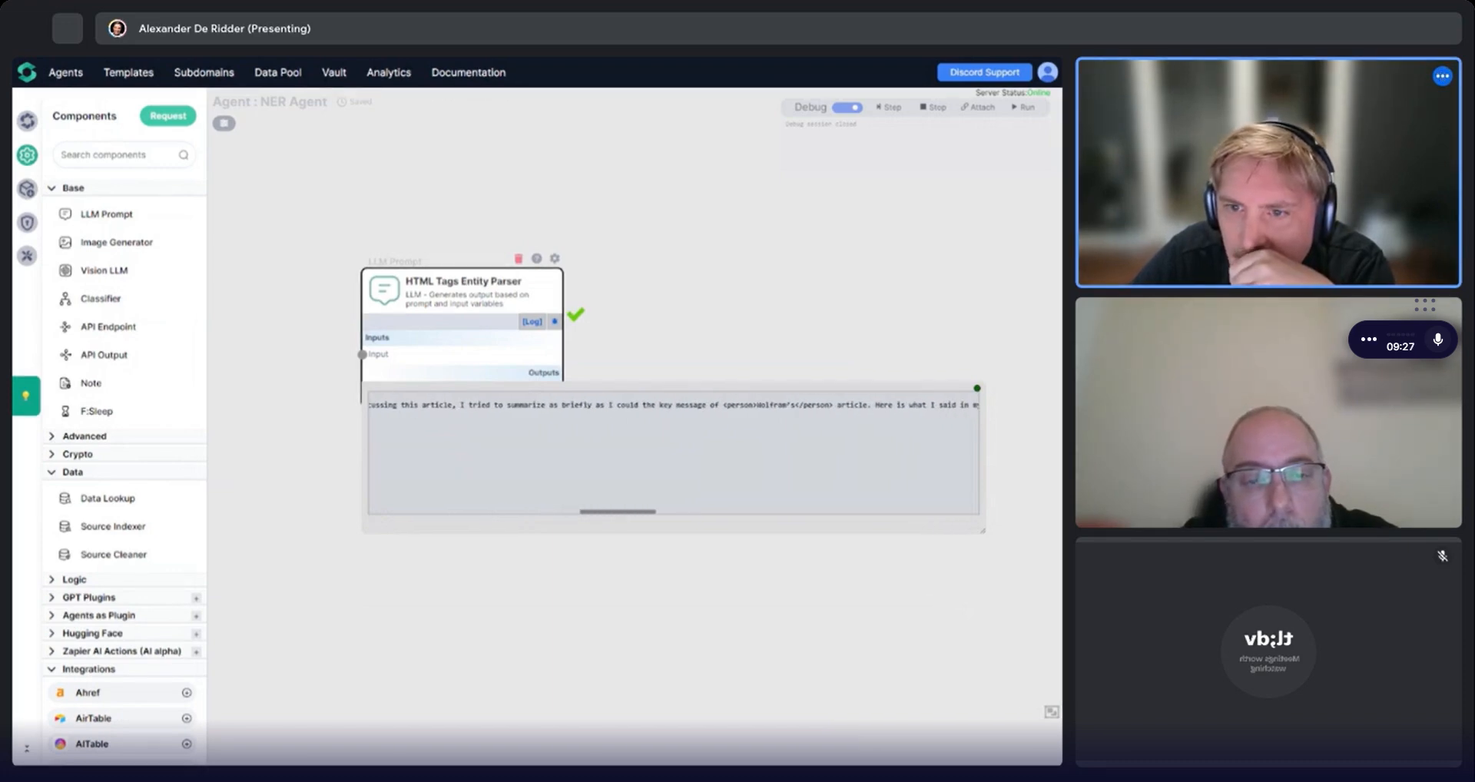
# Read through the remaining tagged output text and close the enlarged output box.
pyautogui.hscroll(3, 673, 453)
pyautogui.hscroll(5, 674, 453)
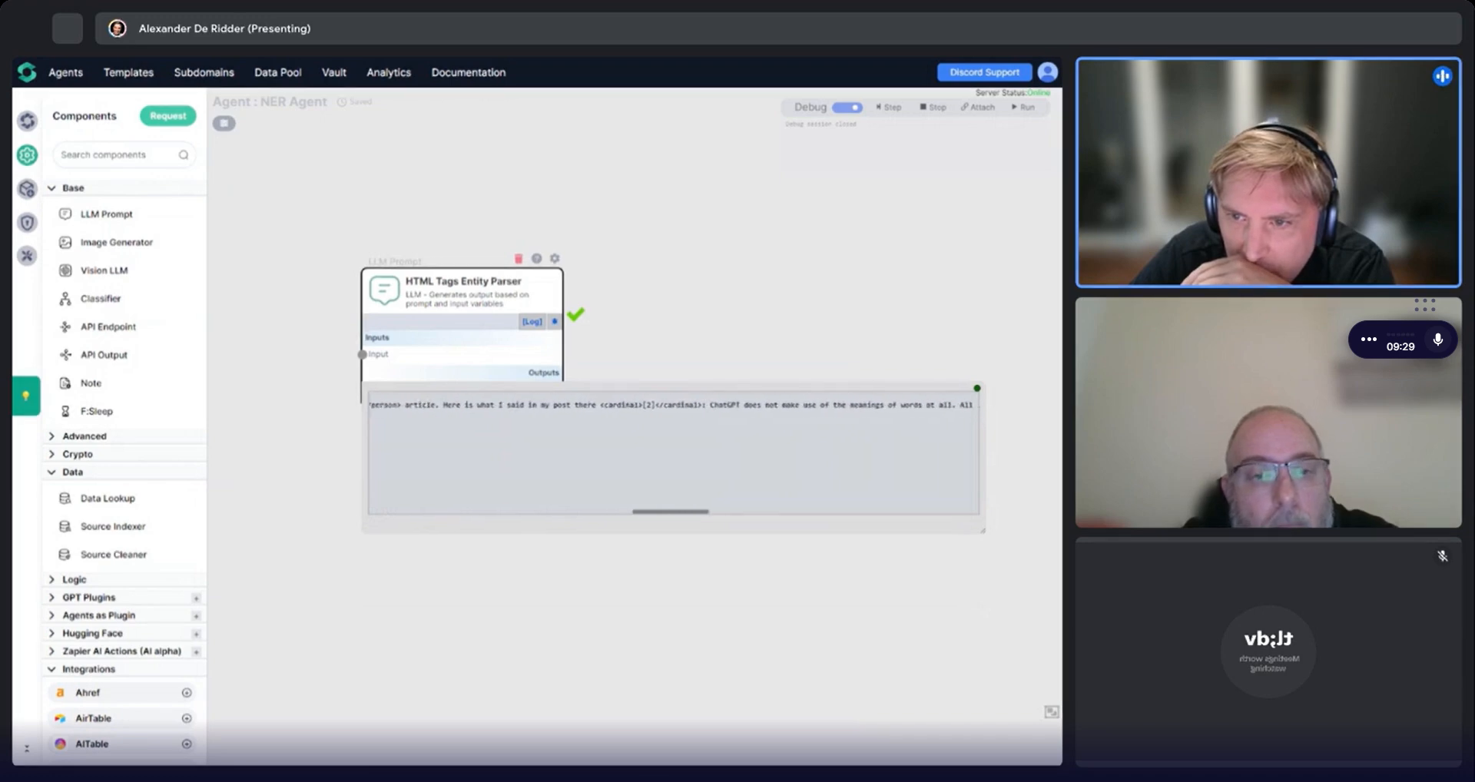
pyautogui.hscroll(10, 674, 454)
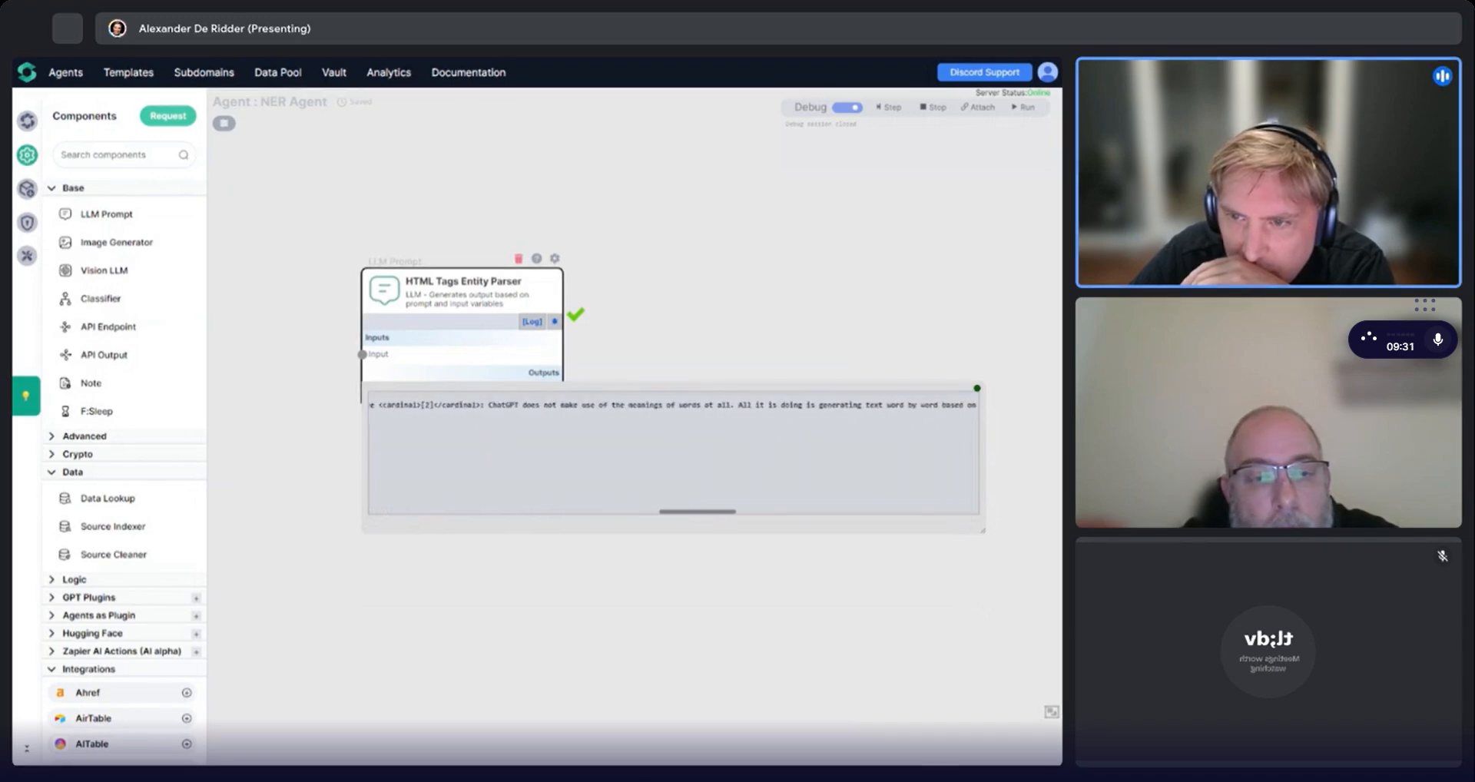
pyautogui.hscroll(10, 674, 453)
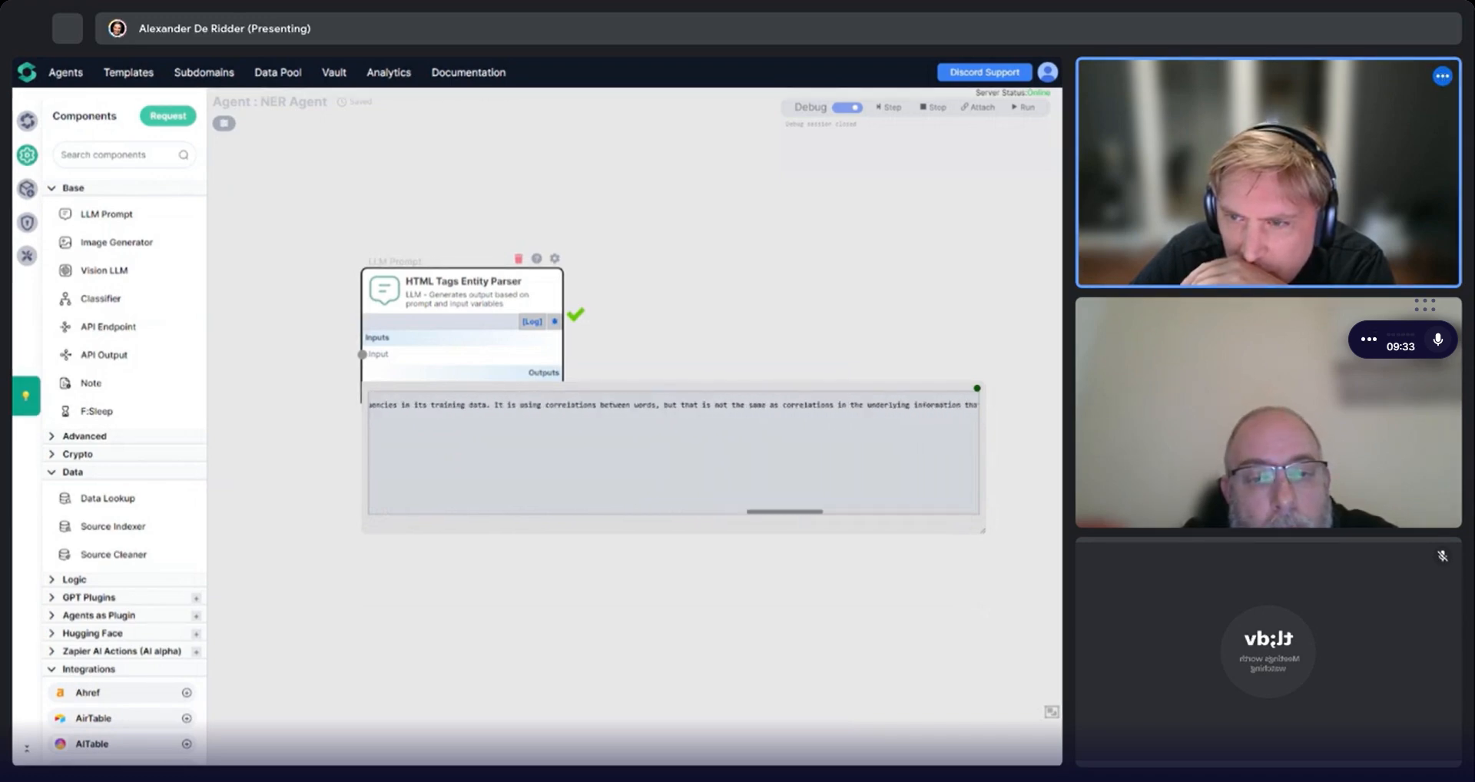
pyautogui.hscroll(10, 984, 526)
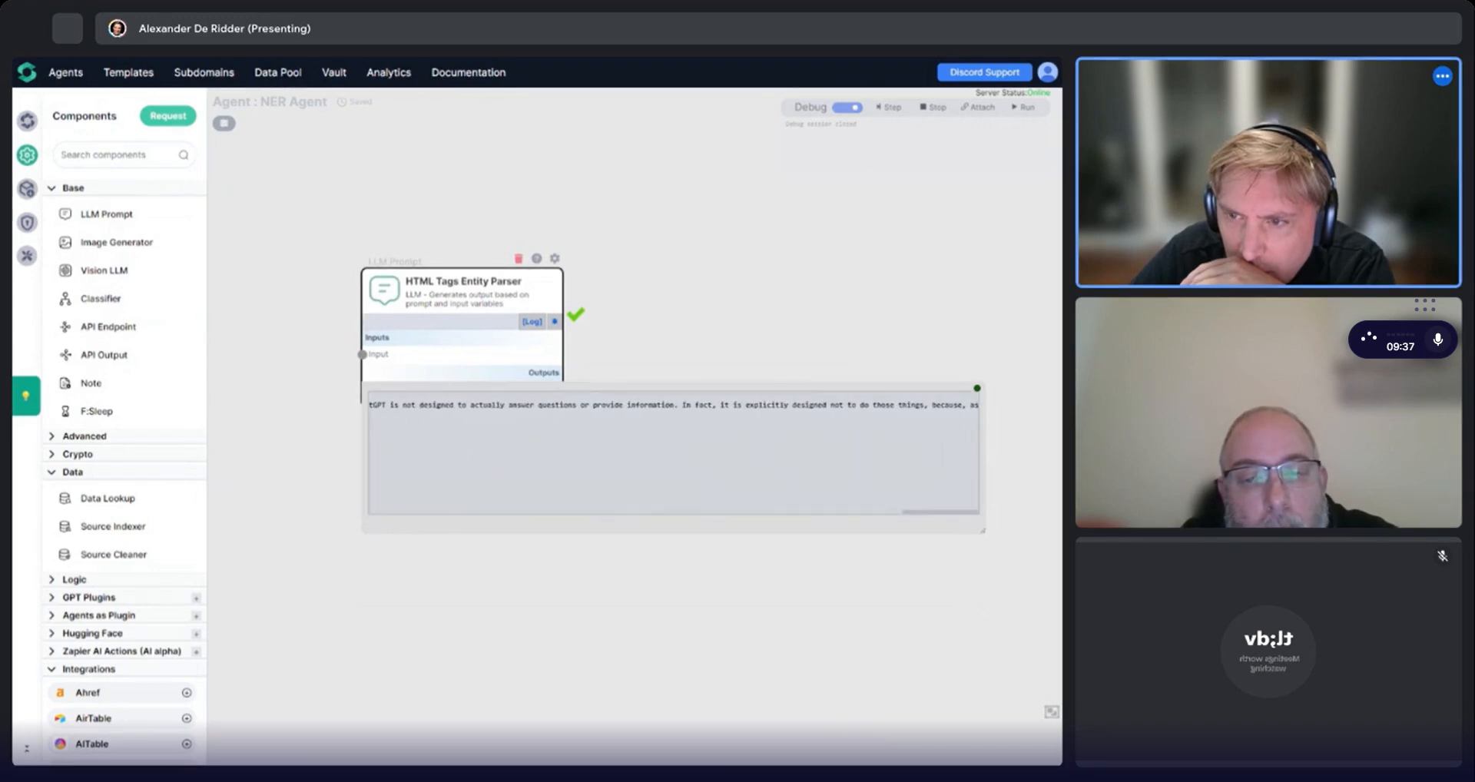
pyautogui.moveTo(933, 406); pyautogui.dragTo(1051, 415)
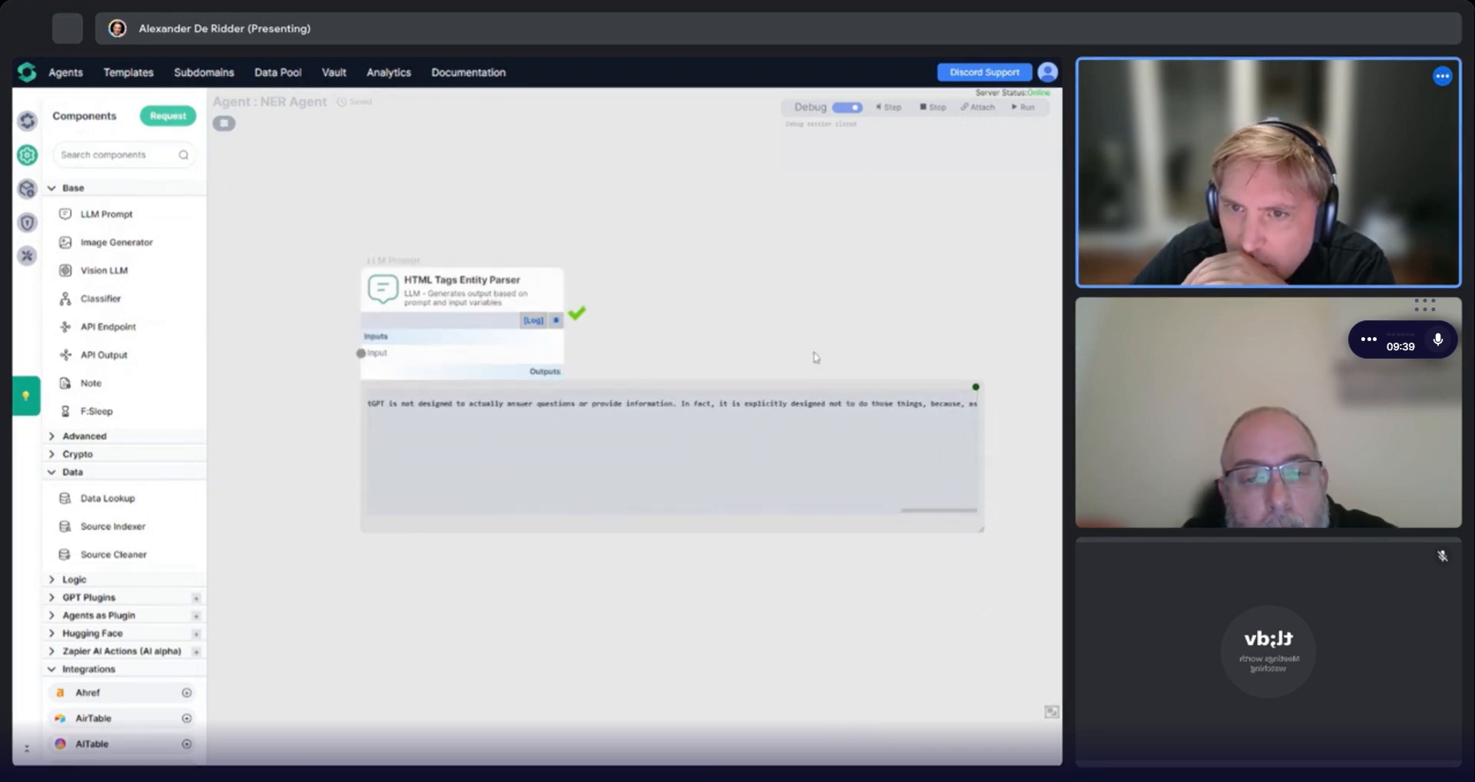
pyautogui.click(978, 390)
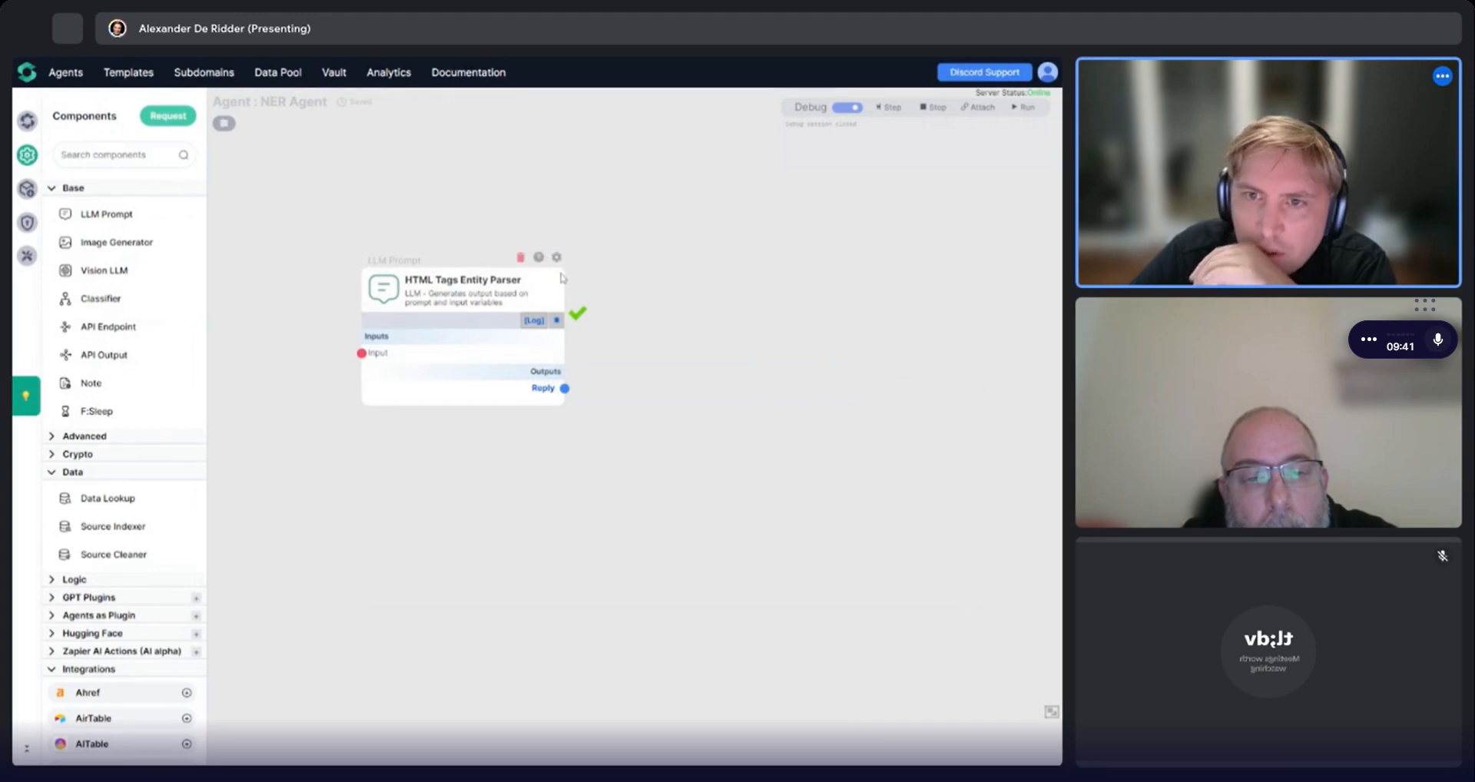
# Raise the LLM Prompt component's maximum output tokens to 4096 and save the settings.
pyautogui.click(541, 286)
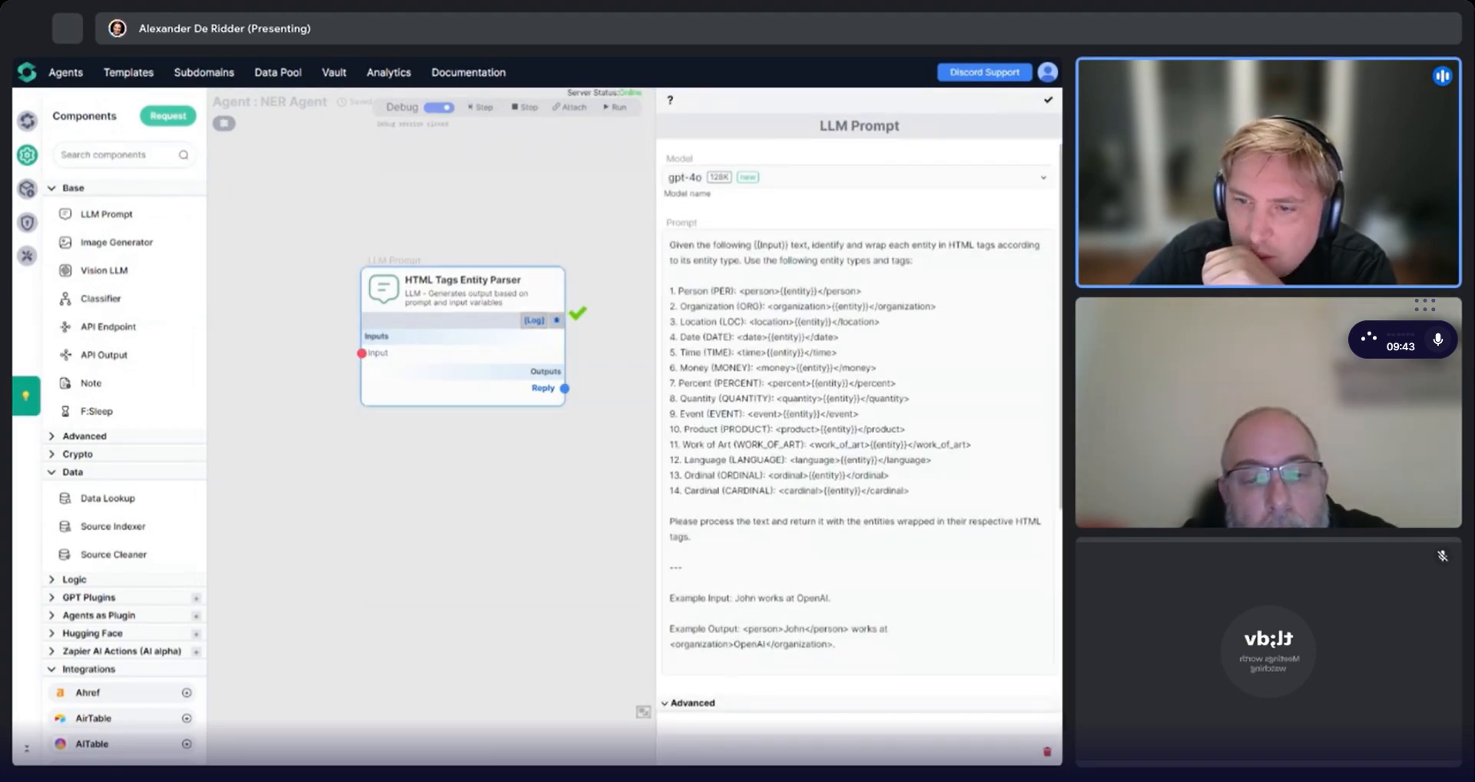
pyautogui.click(690, 703)
pyautogui.scroll(-5, 751, 446)
pyautogui.moveTo(694, 482); pyautogui.dragTo(777, 484)
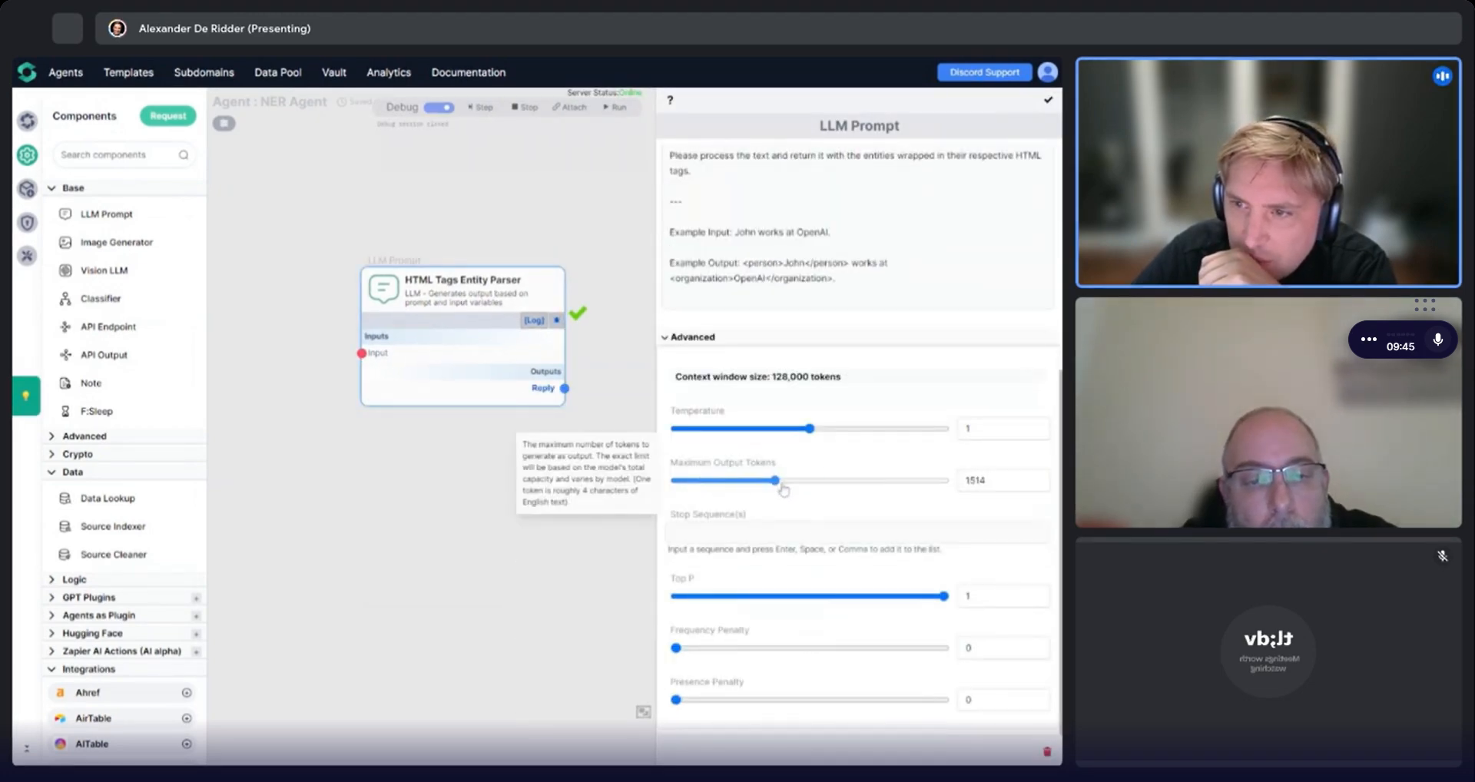
pyautogui.moveTo(892, 486); pyautogui.dragTo(949, 491)
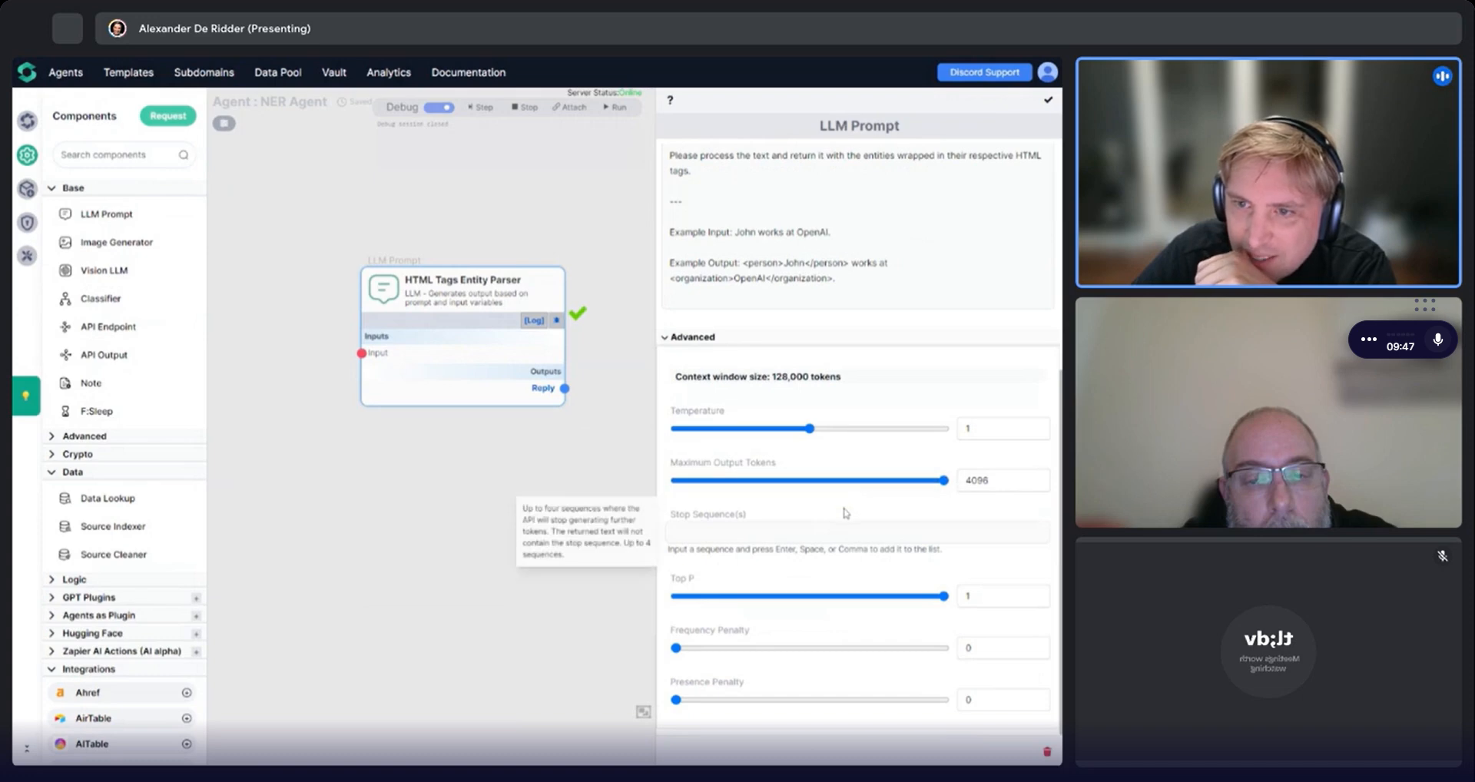
pyautogui.scroll(5, 895, 430)
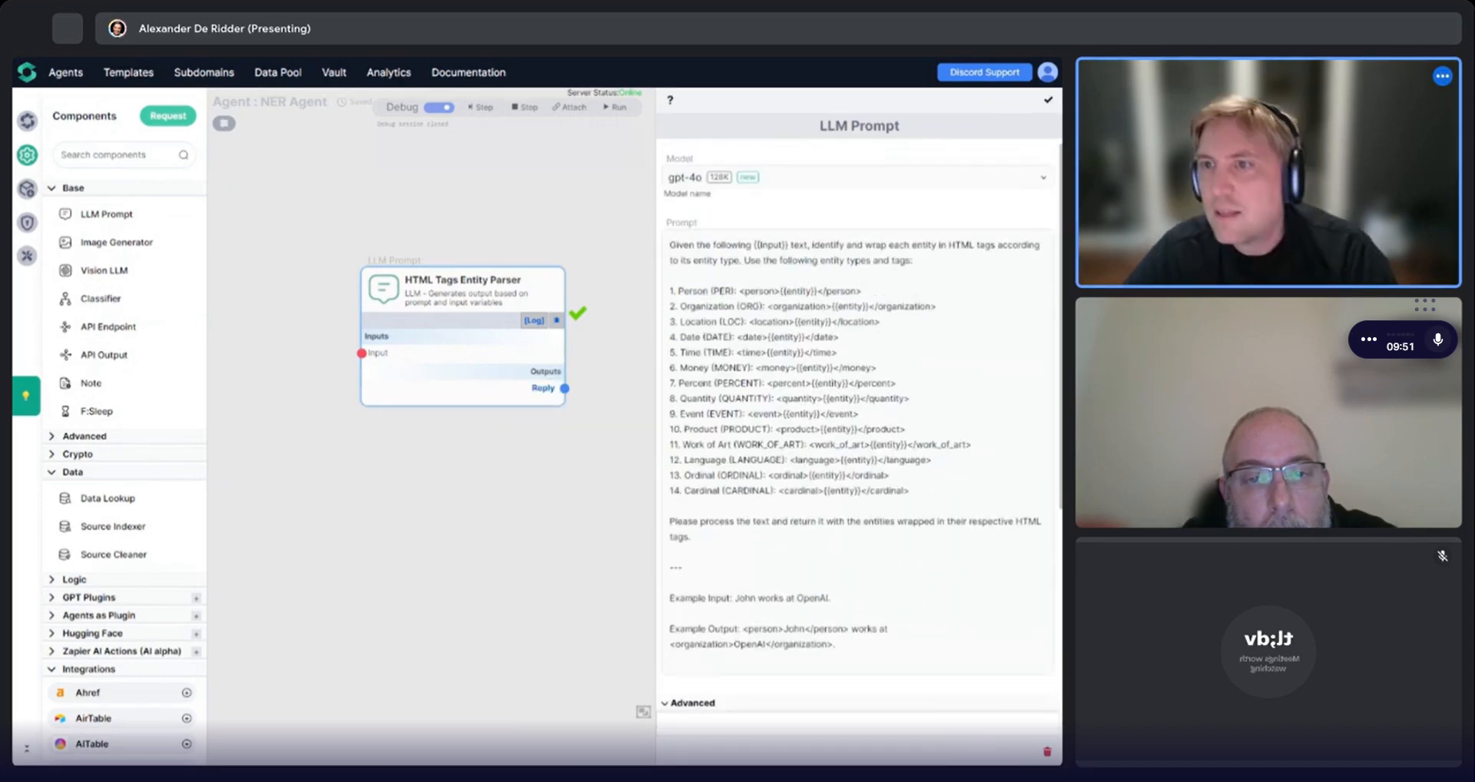
pyautogui.scroll(-3, 1009, 119)
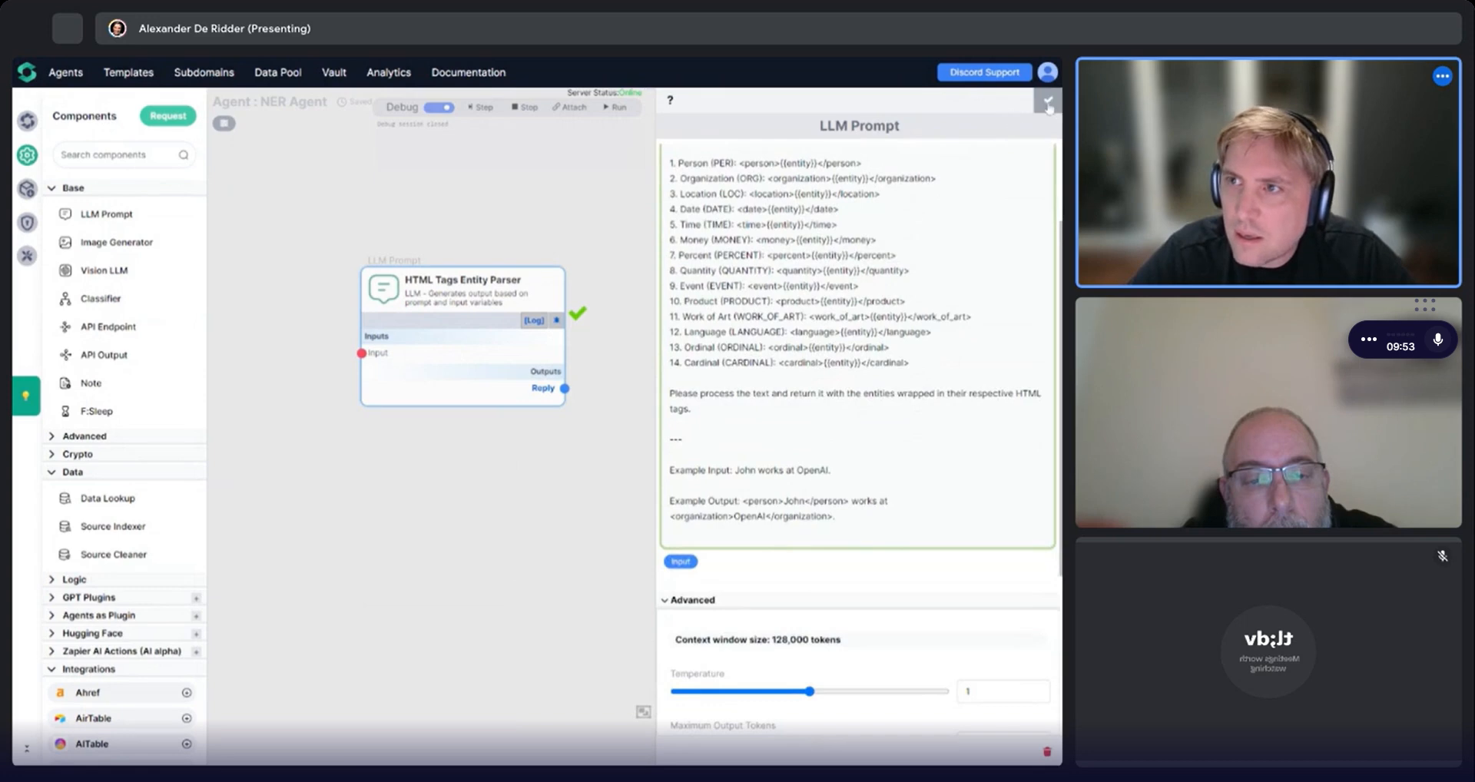
pyautogui.click(1048, 105)
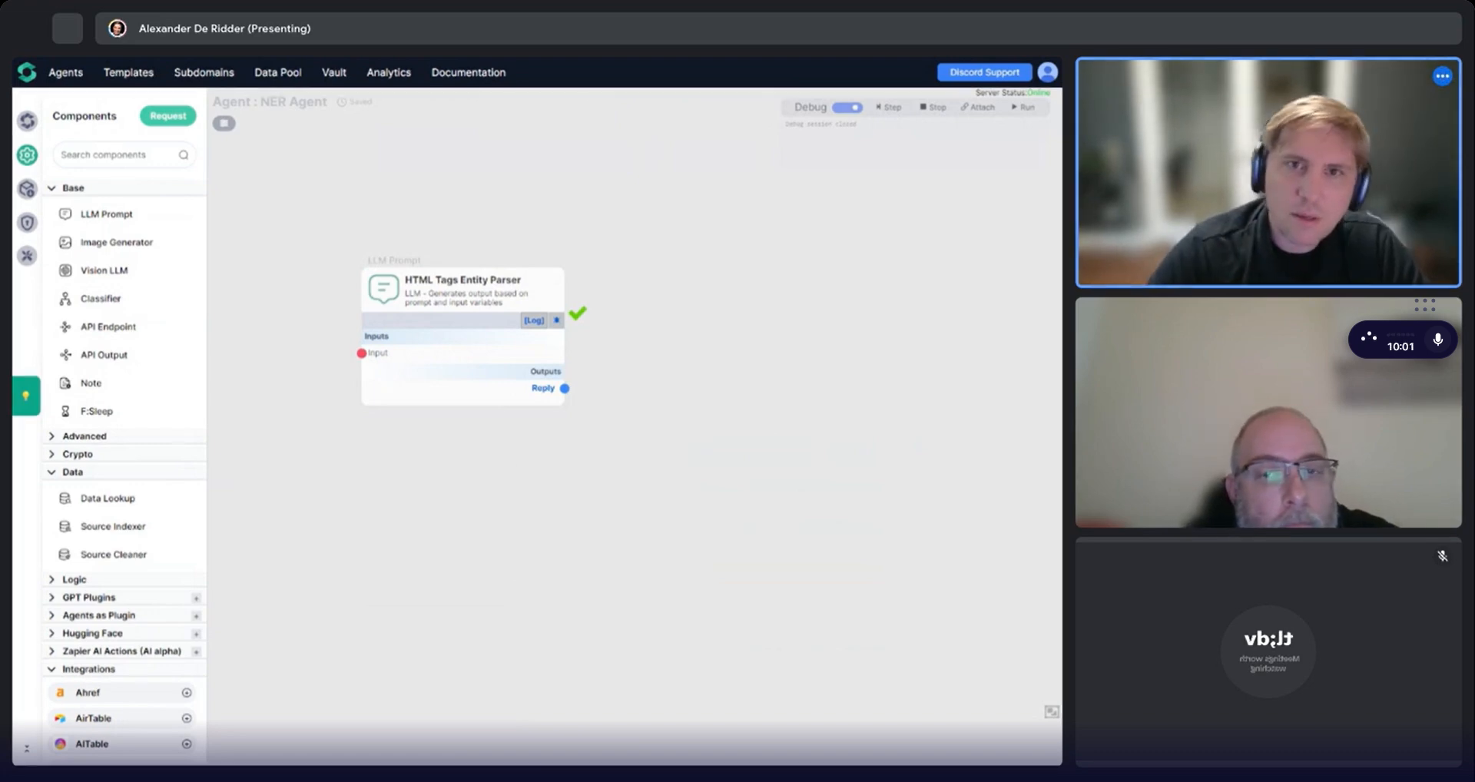
# Ask ChatGPT to update the prompt because it still does not wrap EVERY entity it encounters.
pyautogui.hotkey('alt', 'Tab')
pyautogui.write('b')
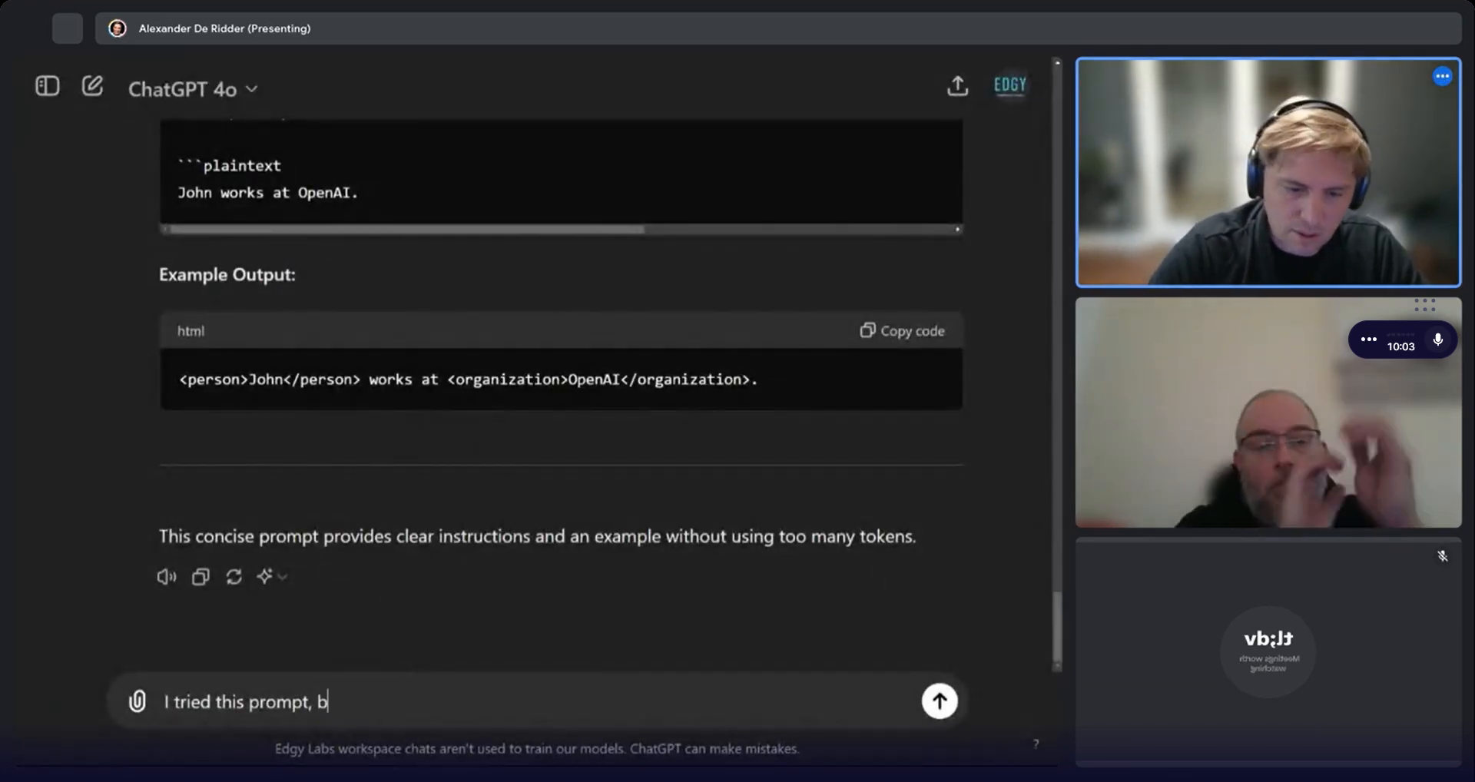
pyautogui.write('ut it is stil')
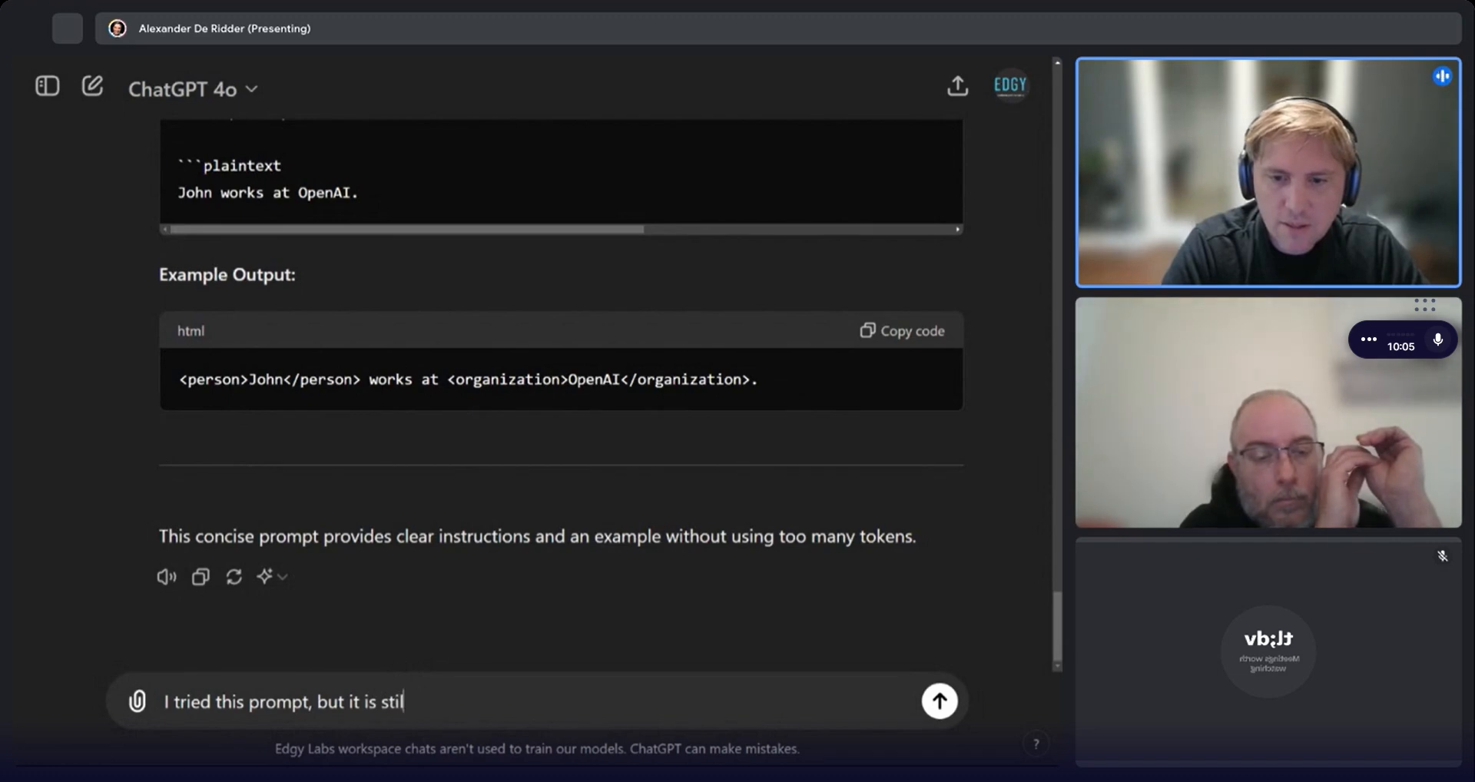
pyautogui.write('l lazy, in that it does not wrap EVERY entity it enc')
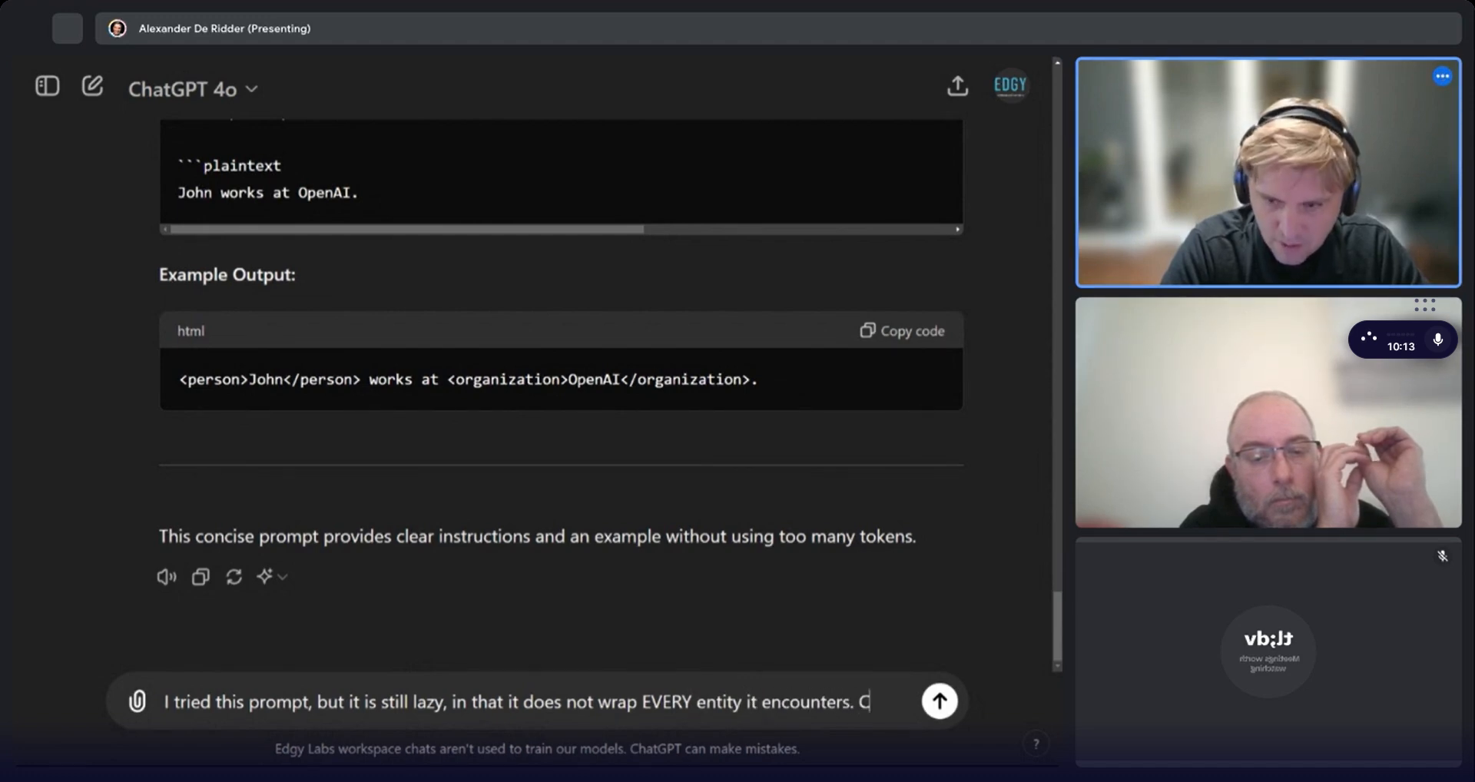
pyautogui.write('ou update the prompt a b')
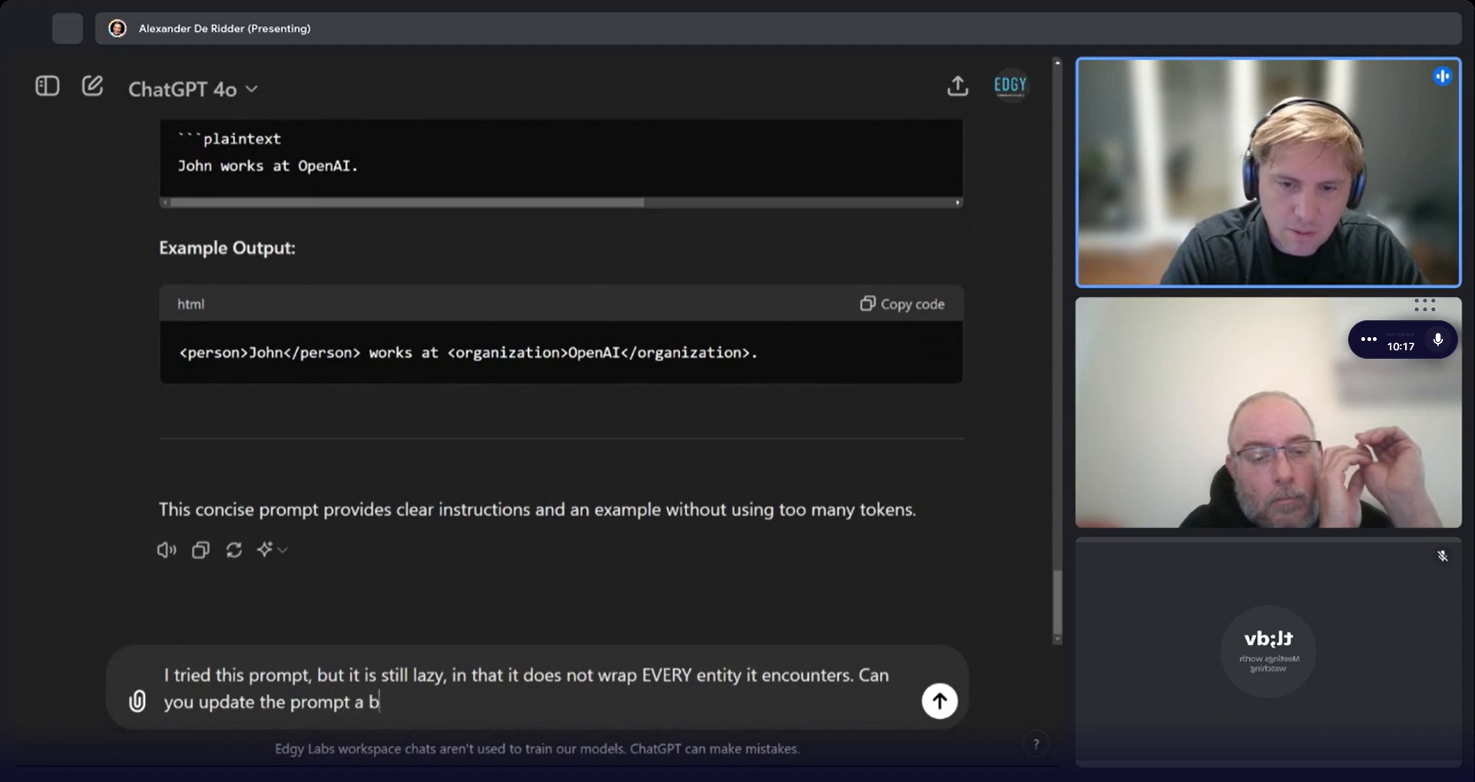
pyautogui.press('Return')
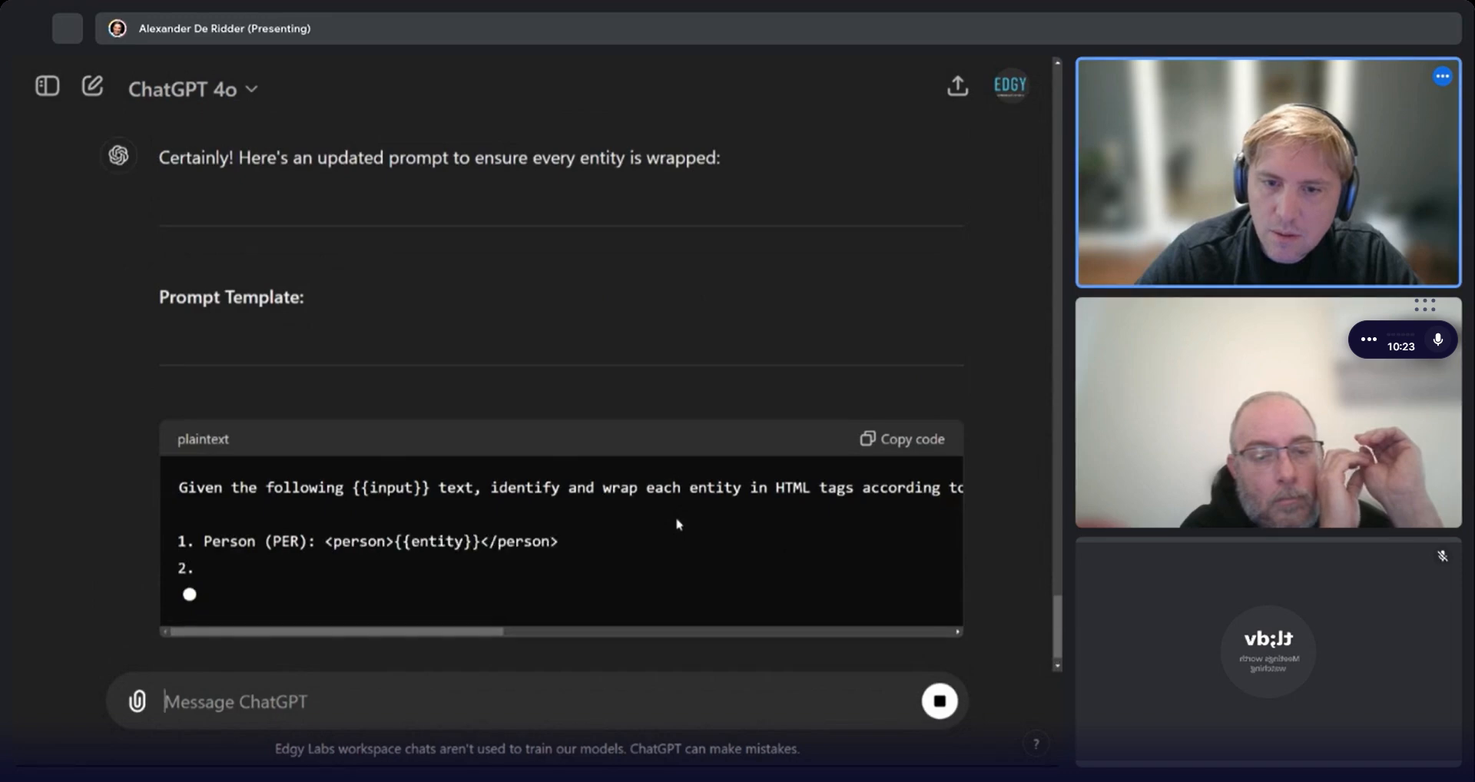
# Compare ChatGPT's updated prompt template with the earlier version in the conversation.
pyautogui.scroll(10, 654, 499)
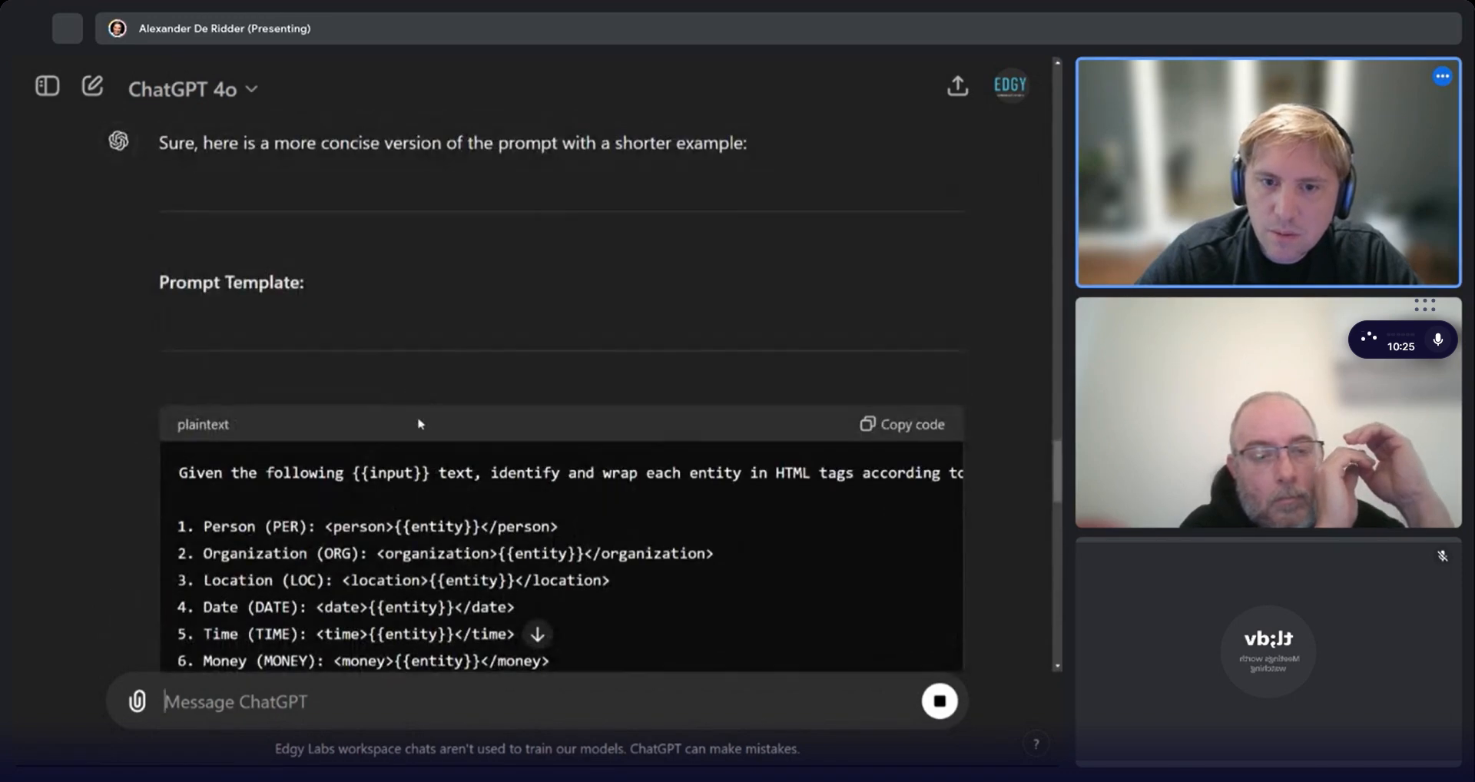
pyautogui.scroll(-10, 701, 460)
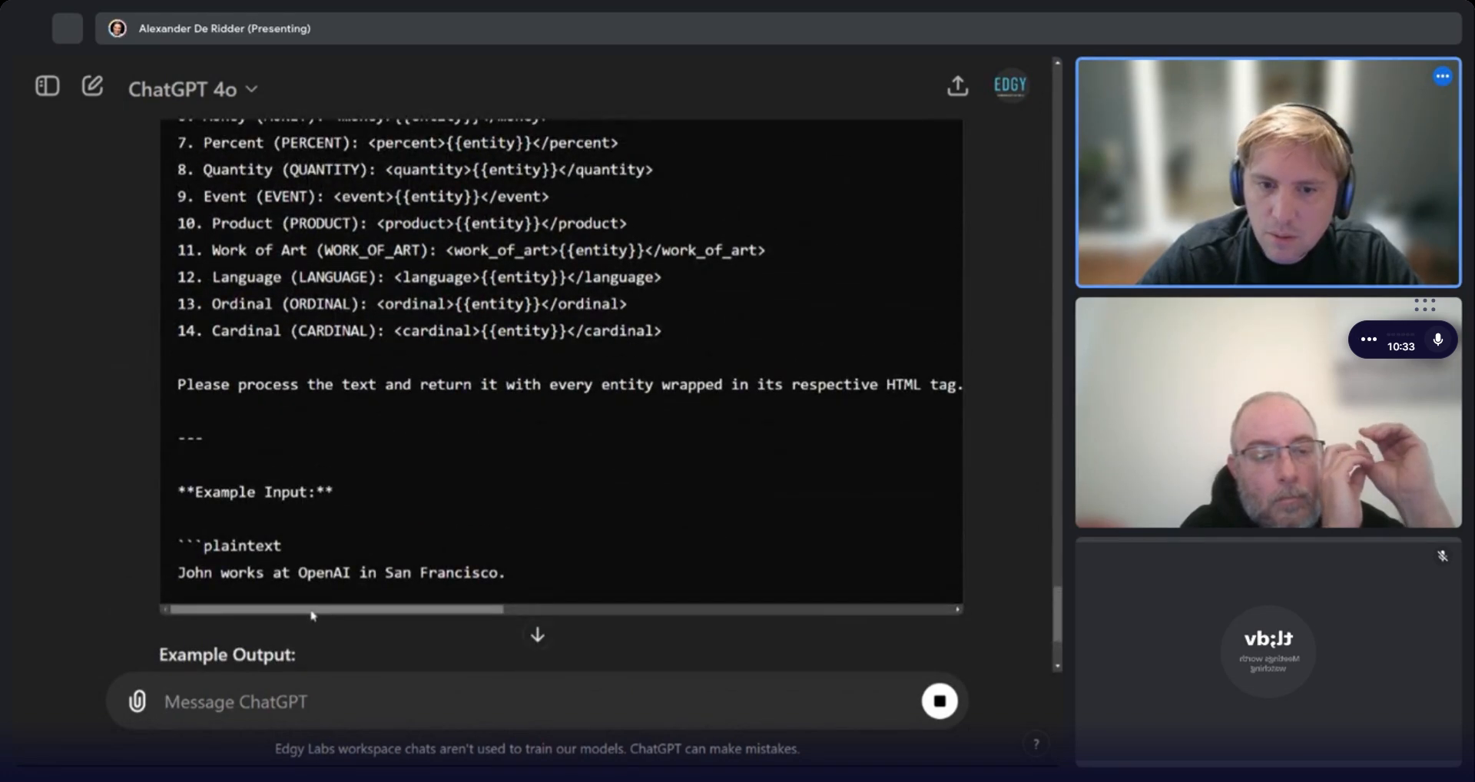
pyautogui.moveTo(312, 610); pyautogui.dragTo(246, 605)
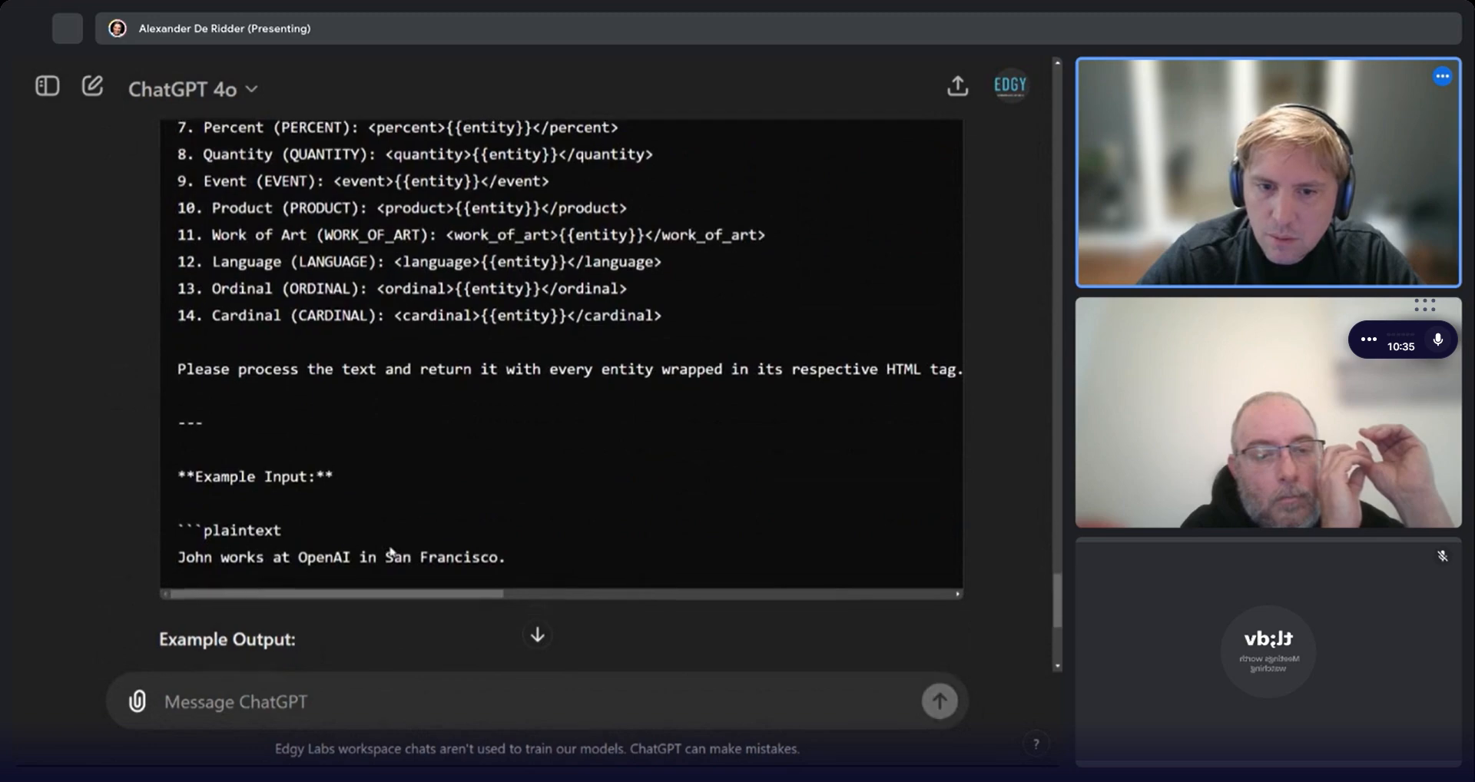
pyautogui.scroll(-5, 392, 550)
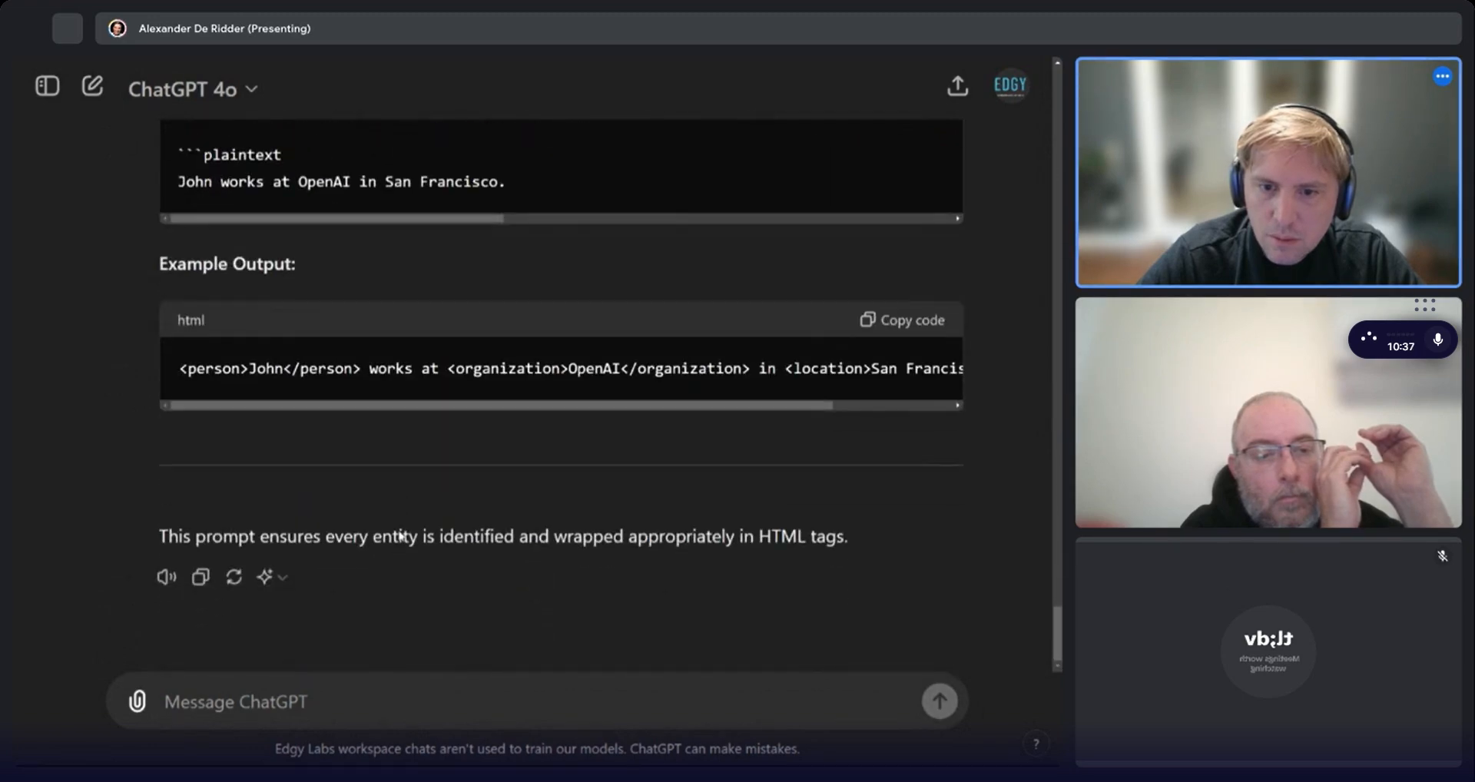
pyautogui.scroll(6, 399, 536)
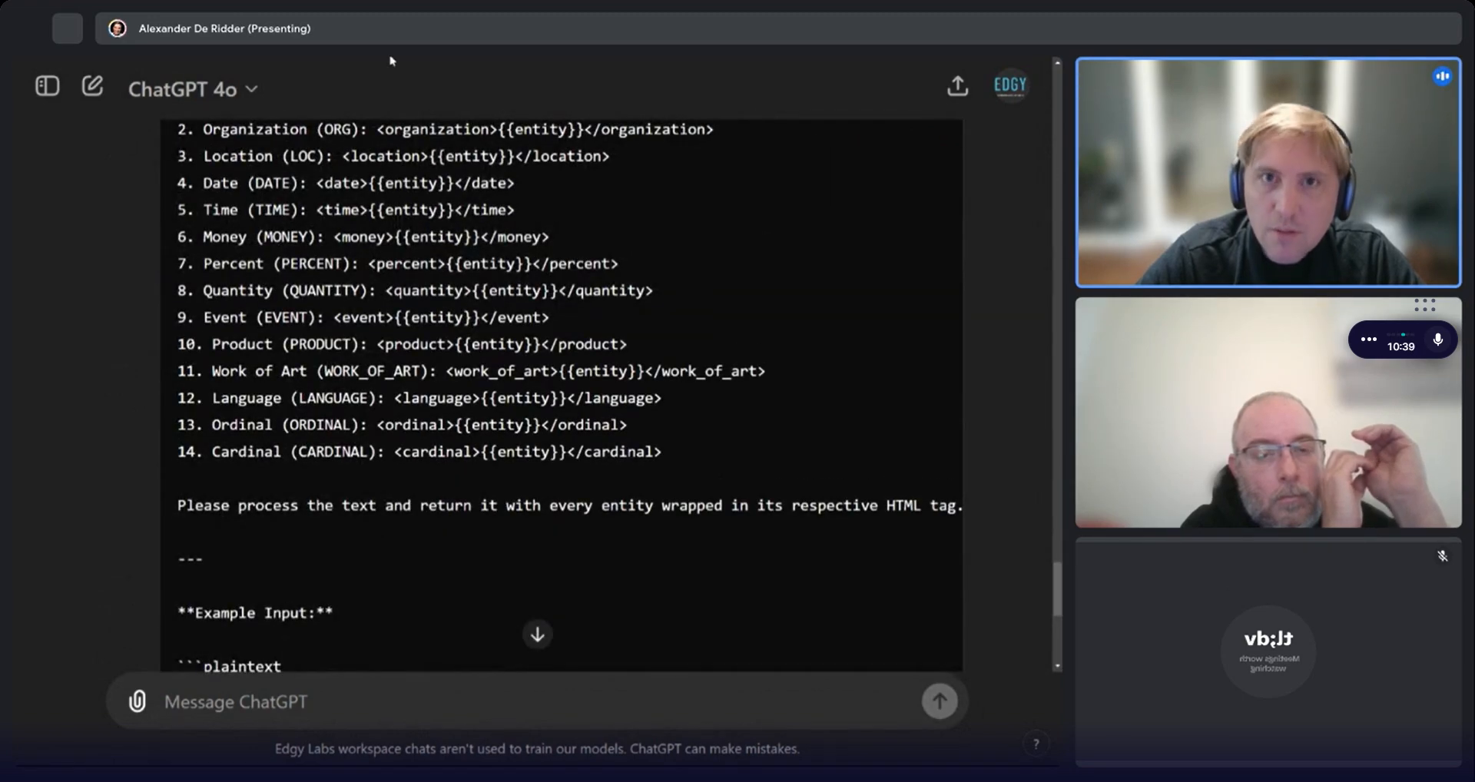
pyautogui.scroll(6, 430, 230)
pyautogui.scroll(-11, 485, 403)
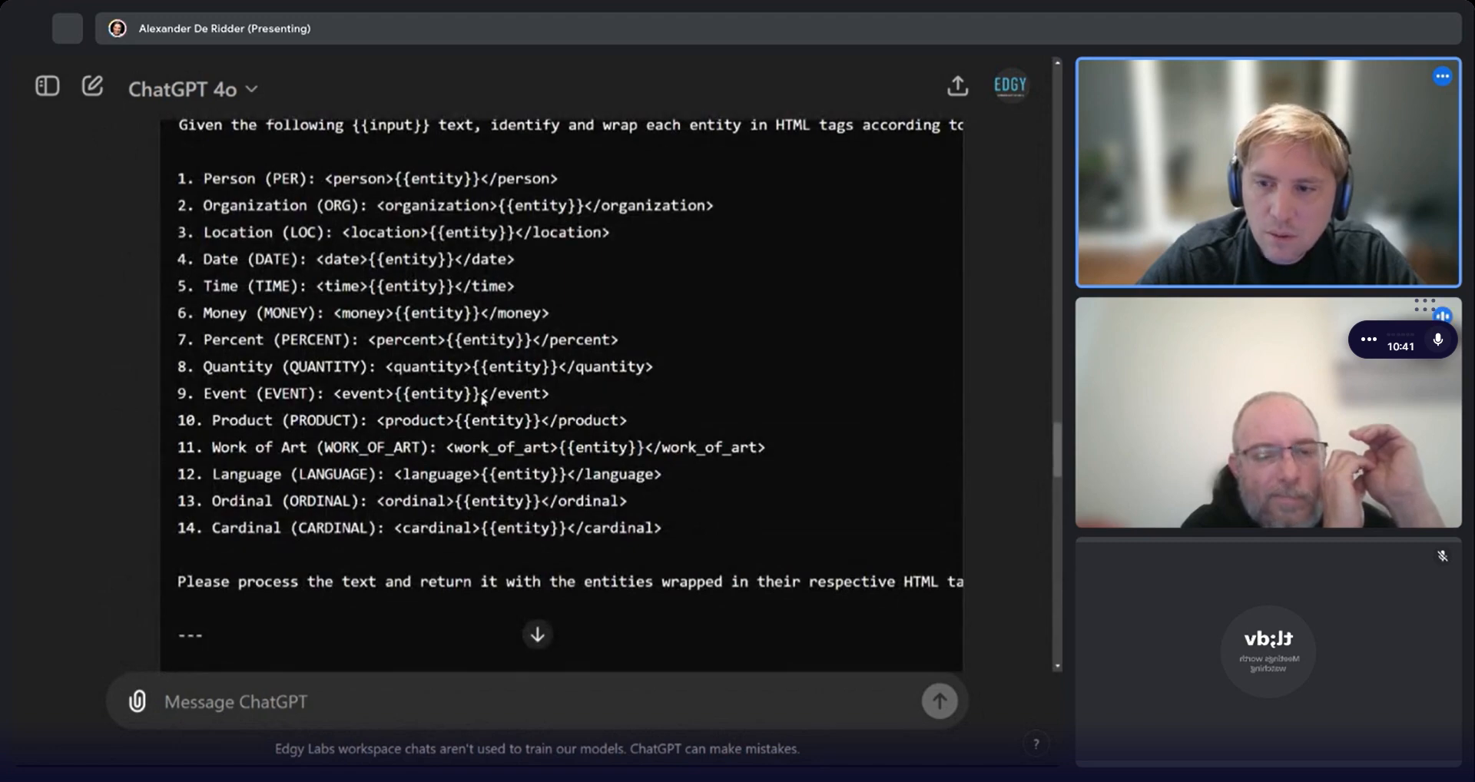
pyautogui.scroll(-15, 482, 398)
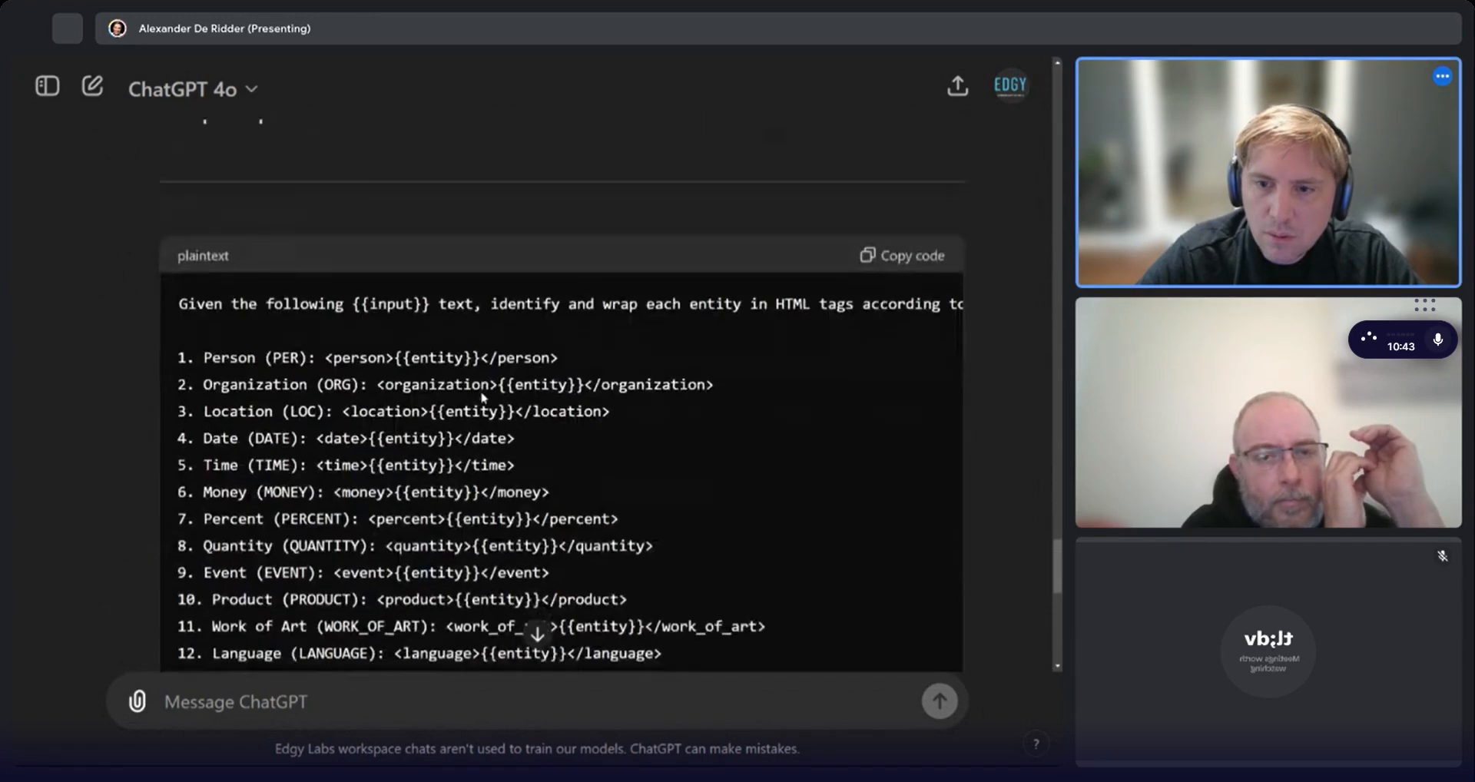
pyautogui.scroll(12, 642, 522)
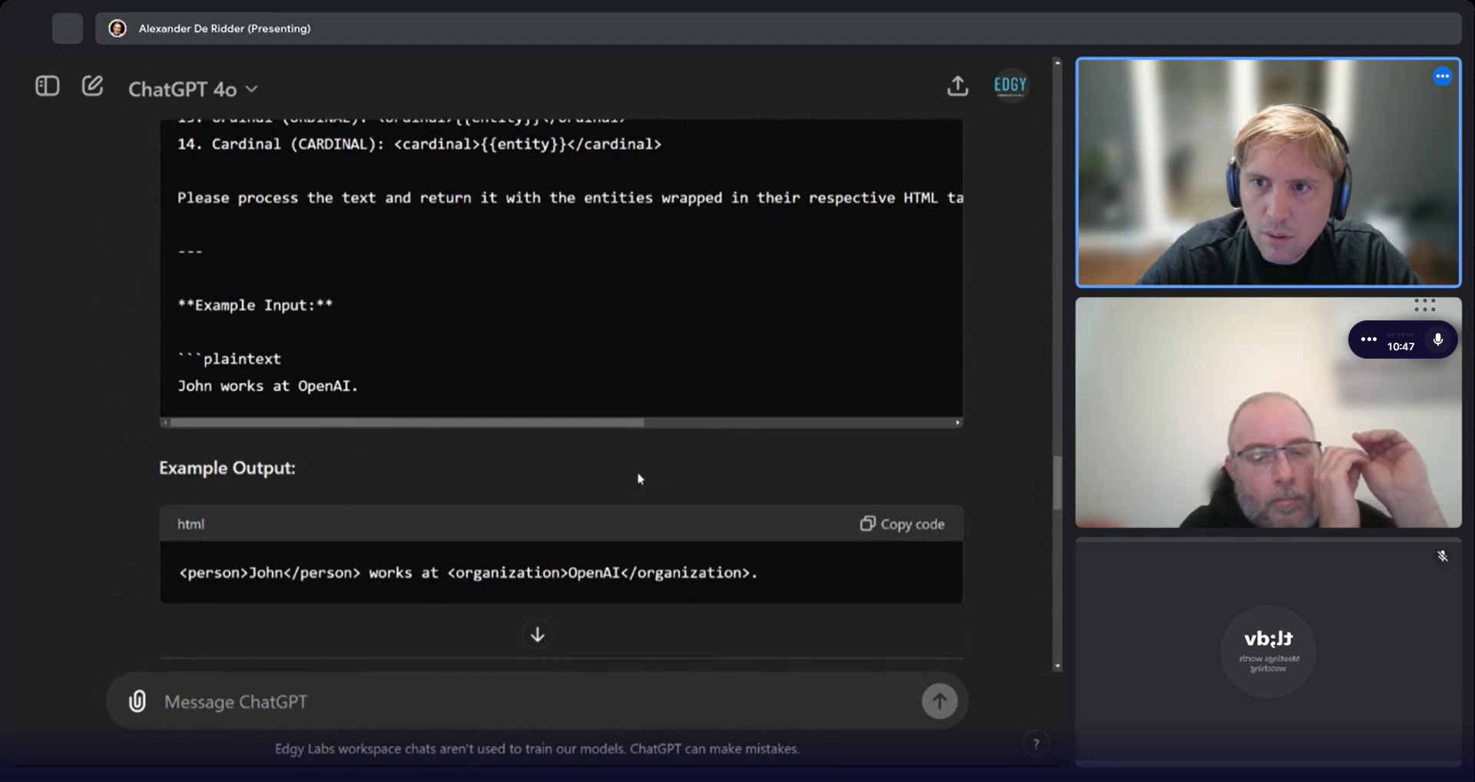
pyautogui.scroll(-12, 638, 478)
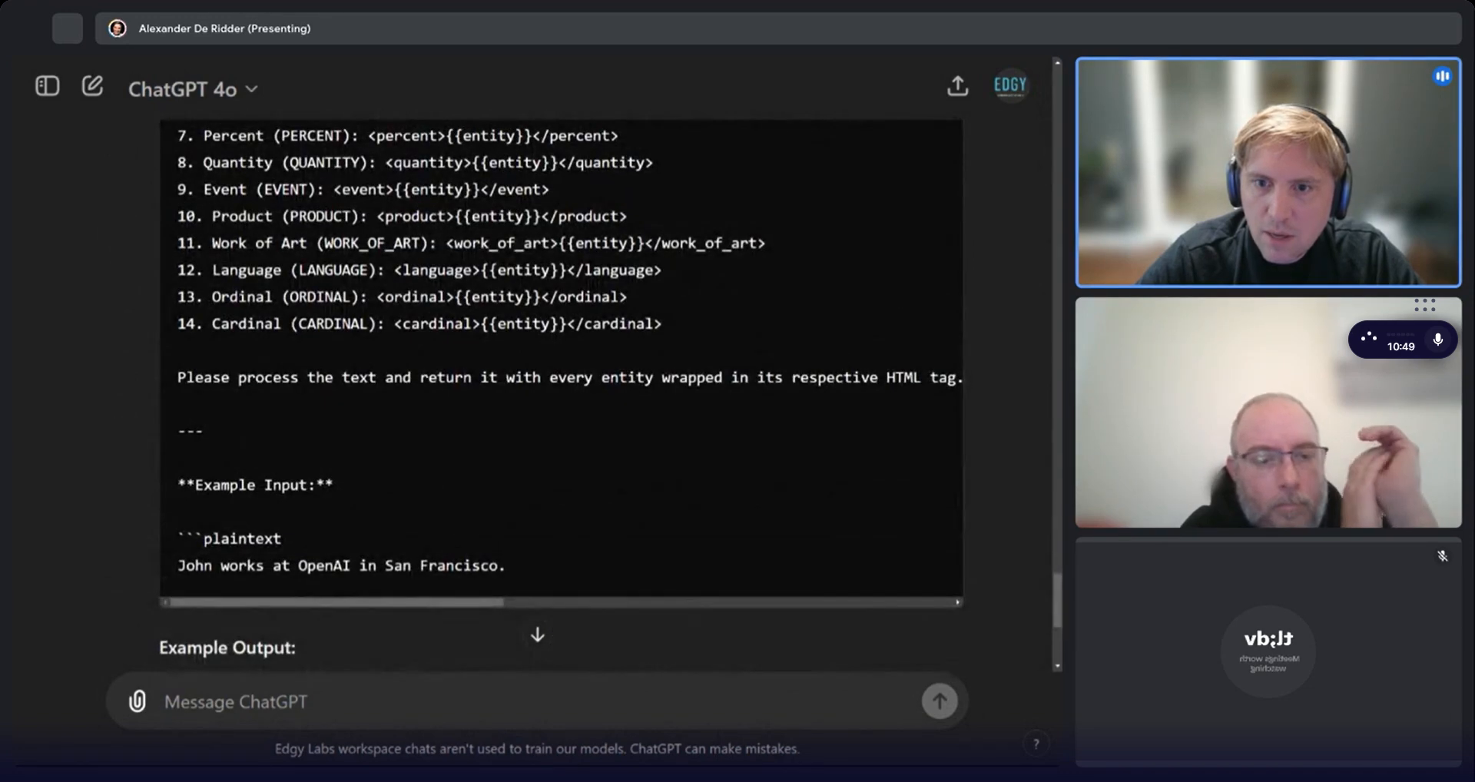
# Copy the revised instruction sentence about wrapping every entity and paste it over the old one in the component's prompt.
pyautogui.tripleClick(544, 377)
pyautogui.hotkey('ctrl', 'c')
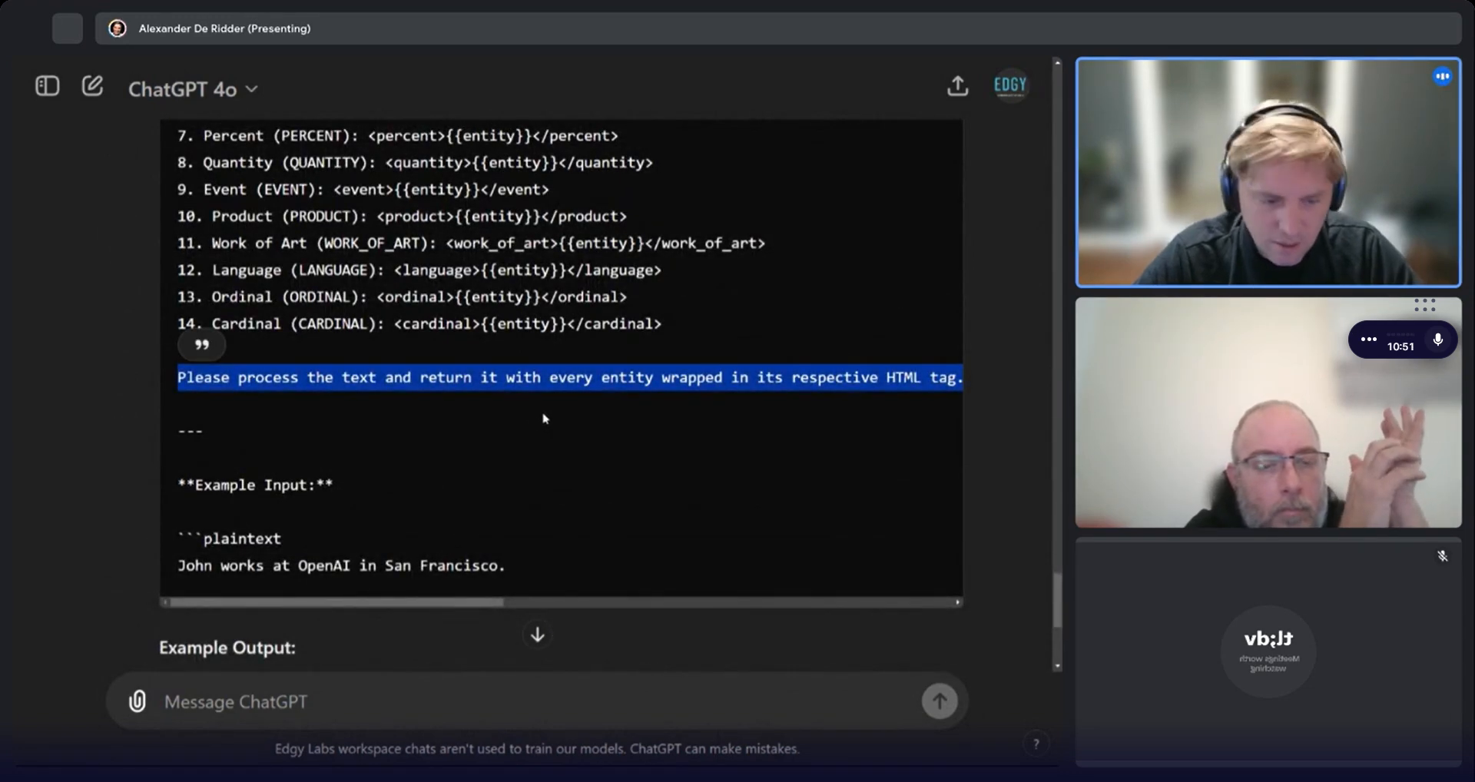
pyautogui.scroll(6, 414, 345)
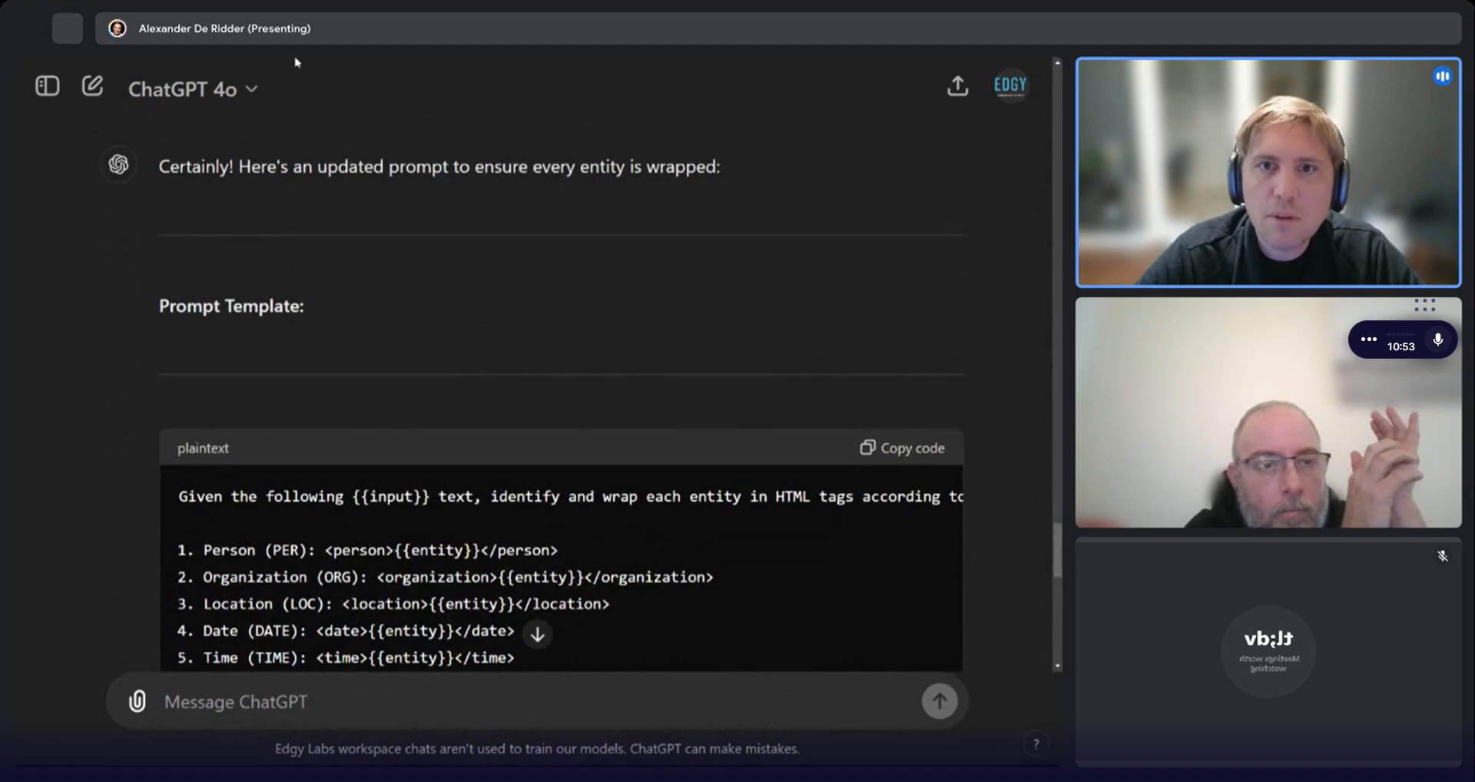
pyautogui.hotkey('alt', 'Tab')
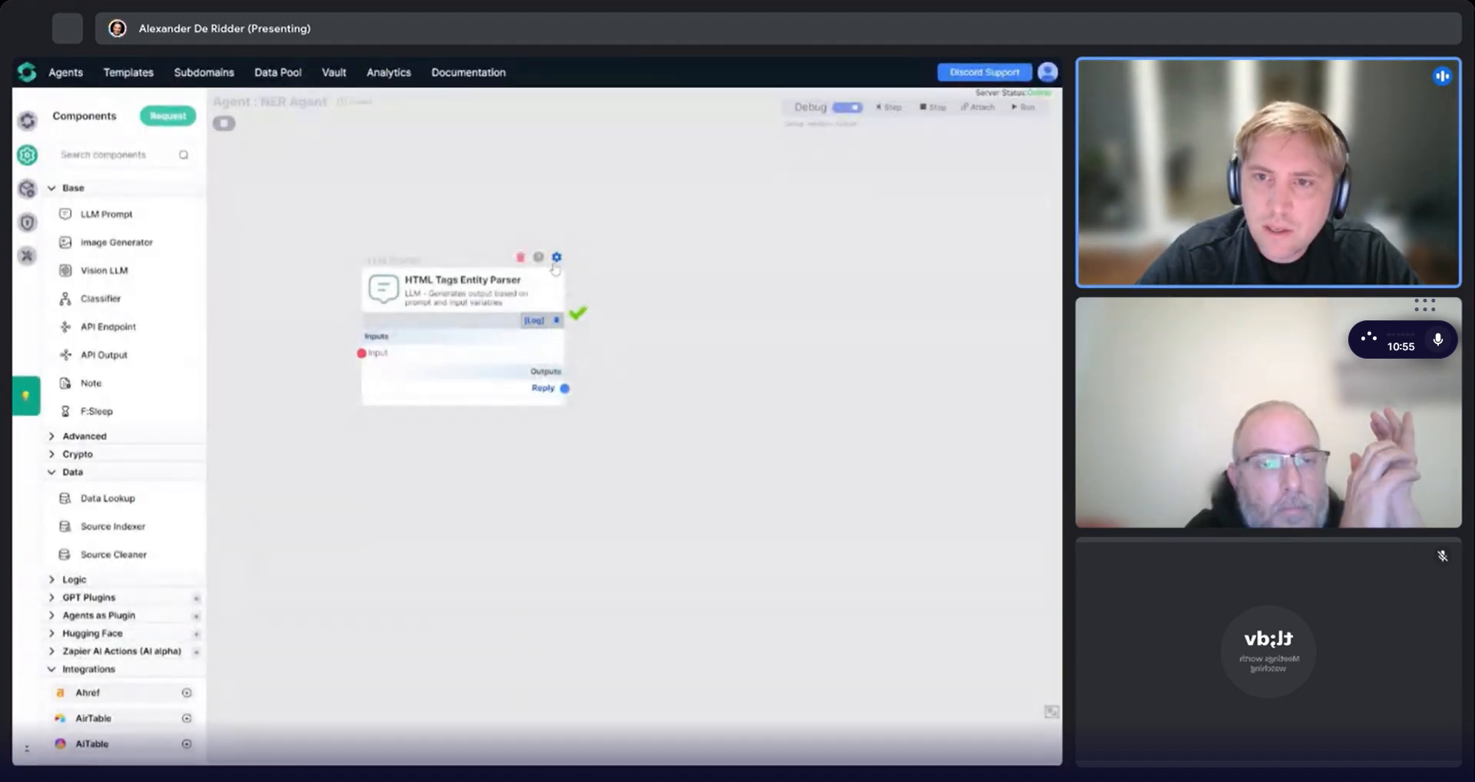
pyautogui.click(467, 325)
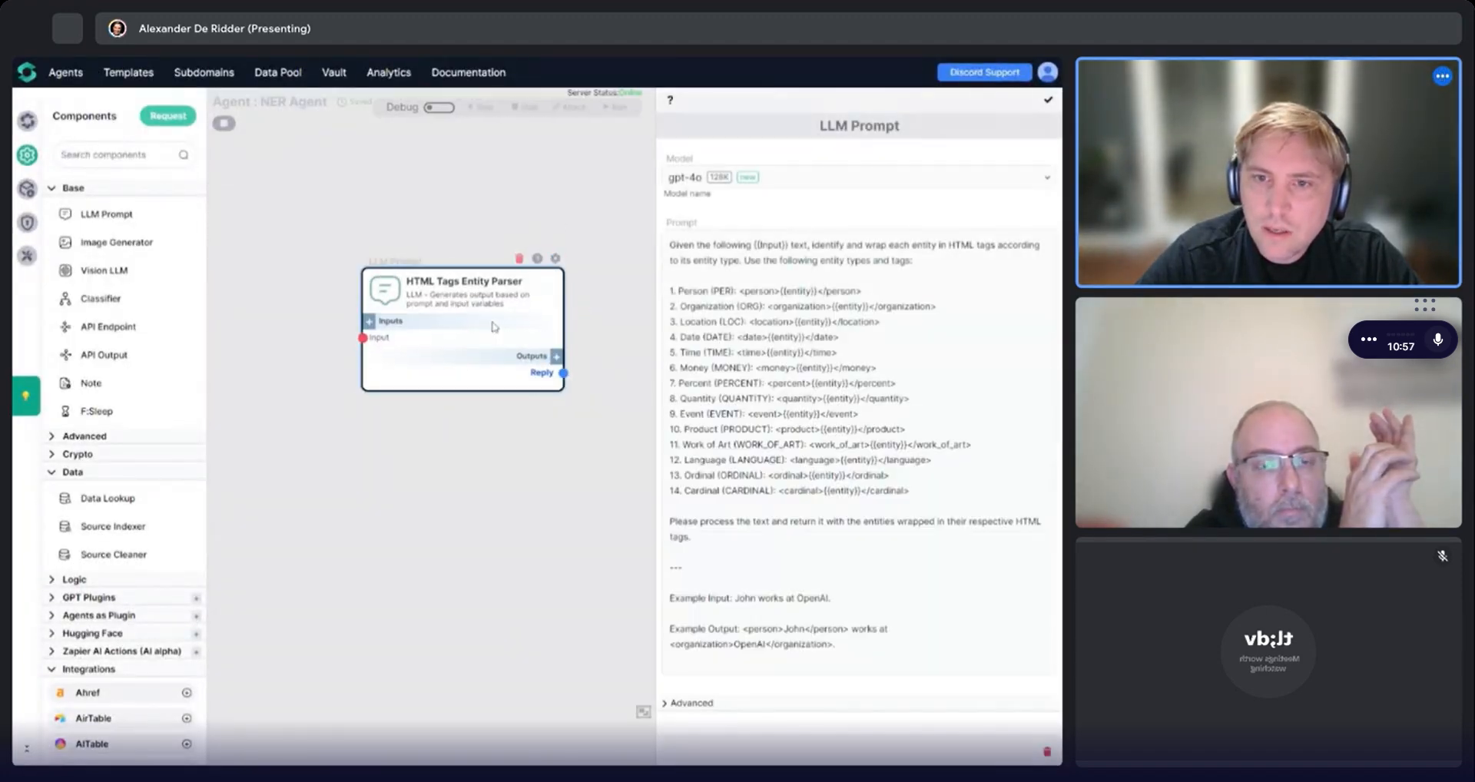
pyautogui.click(799, 291)
pyautogui.moveTo(669, 521); pyautogui.dragTo(691, 536)
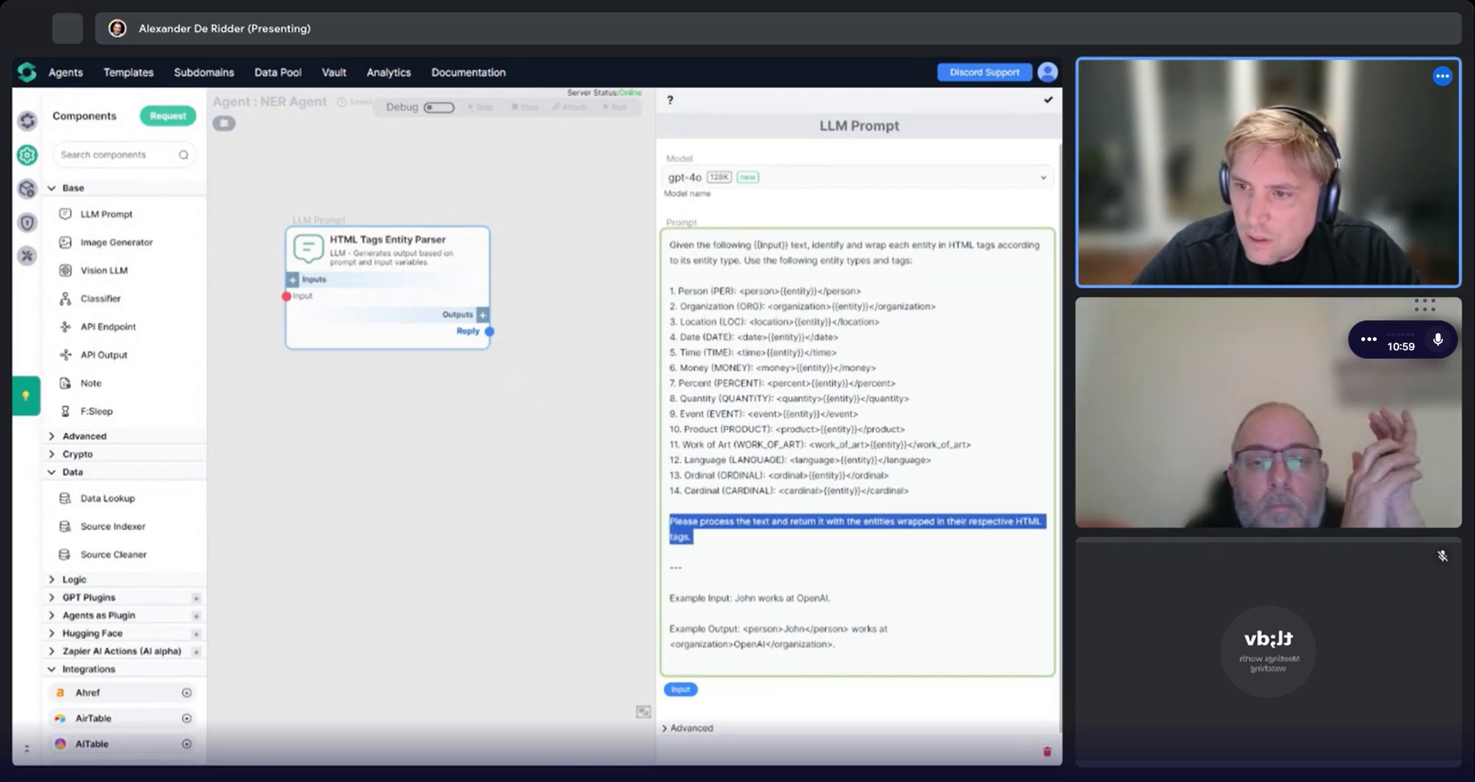
pyautogui.hotkey('ctrl', 'v')
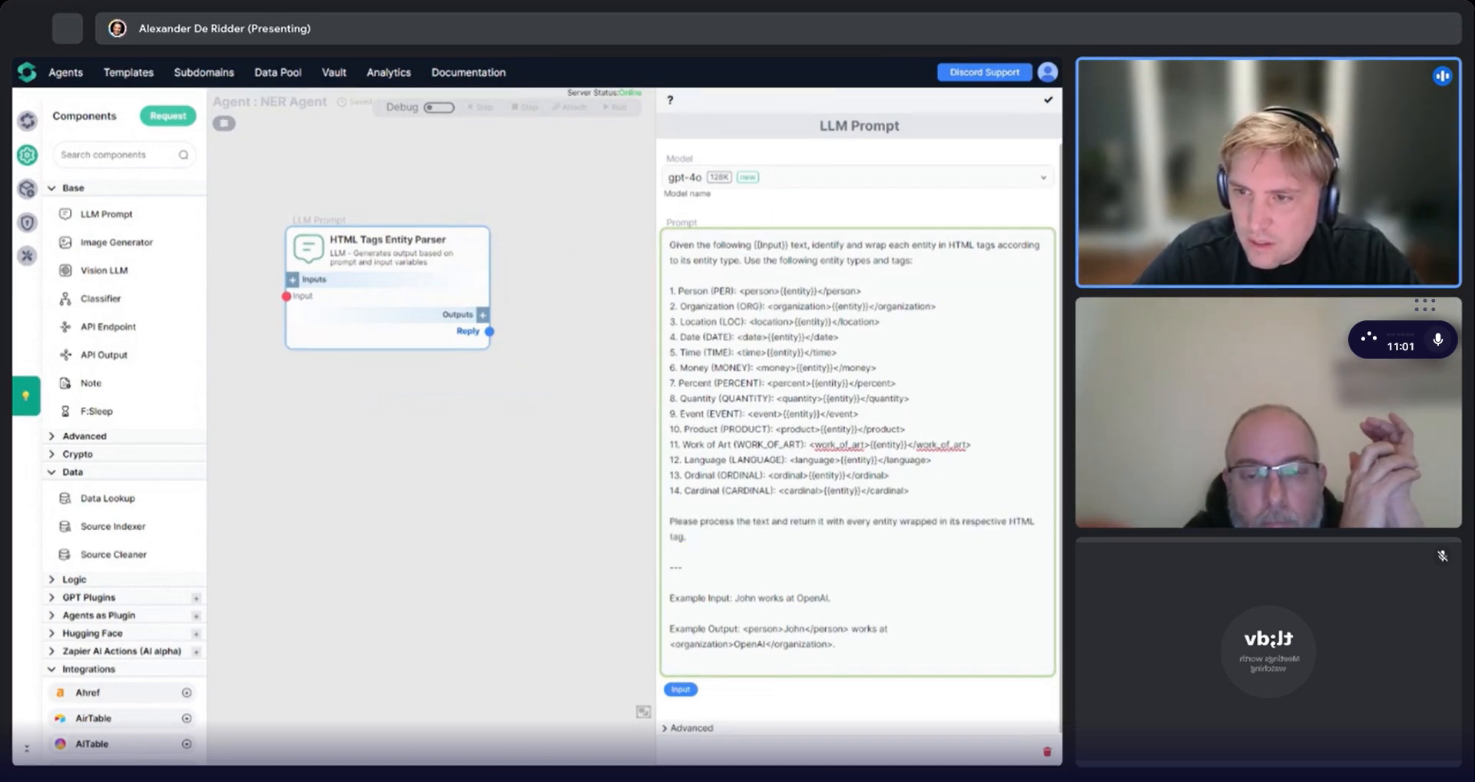
# Add the line "Important: do not miss entities. wrap ALL entities." after the prompt's instruction paragraph and save the component.
pyautogui.moveTo(845, 521); pyautogui.dragTo(937, 523)
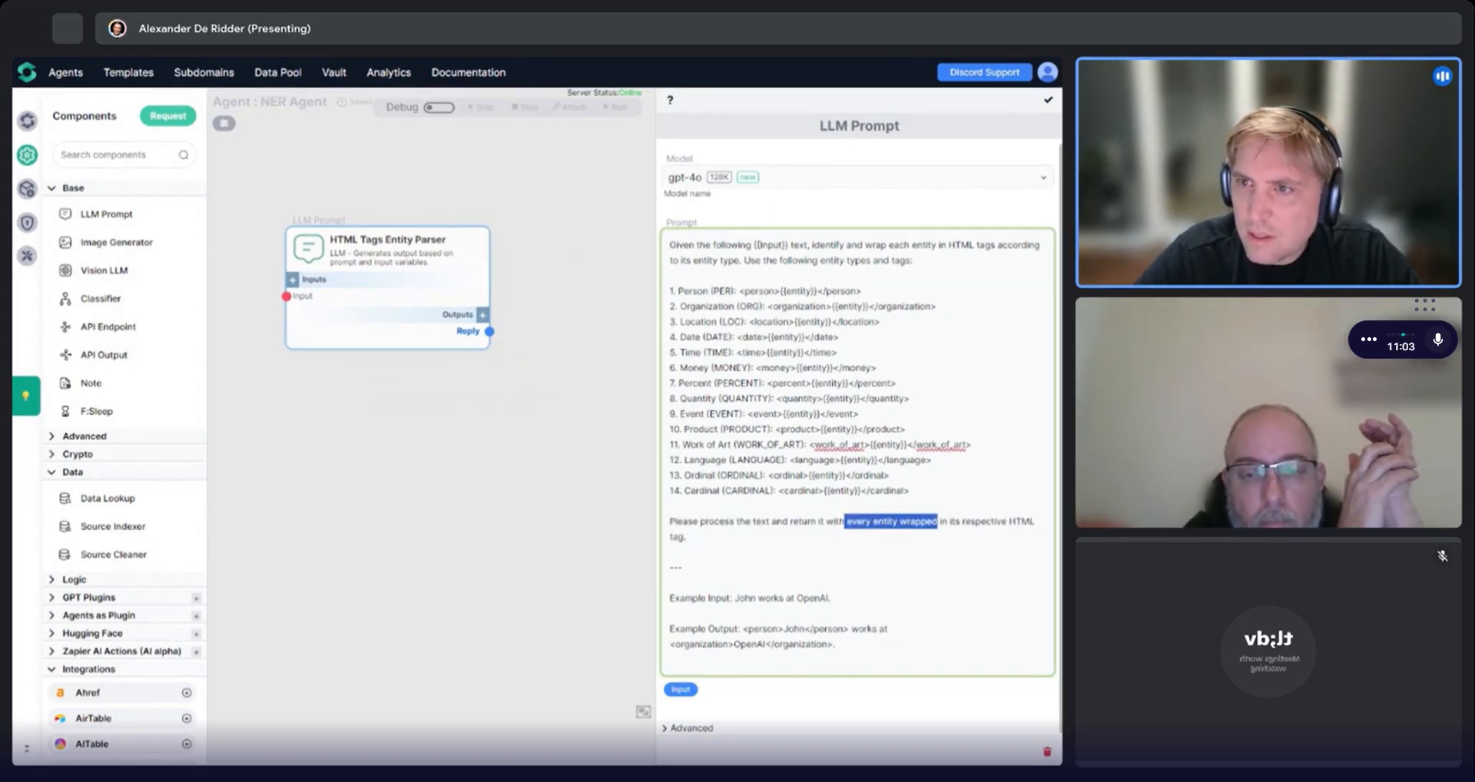
pyautogui.click(685, 536)
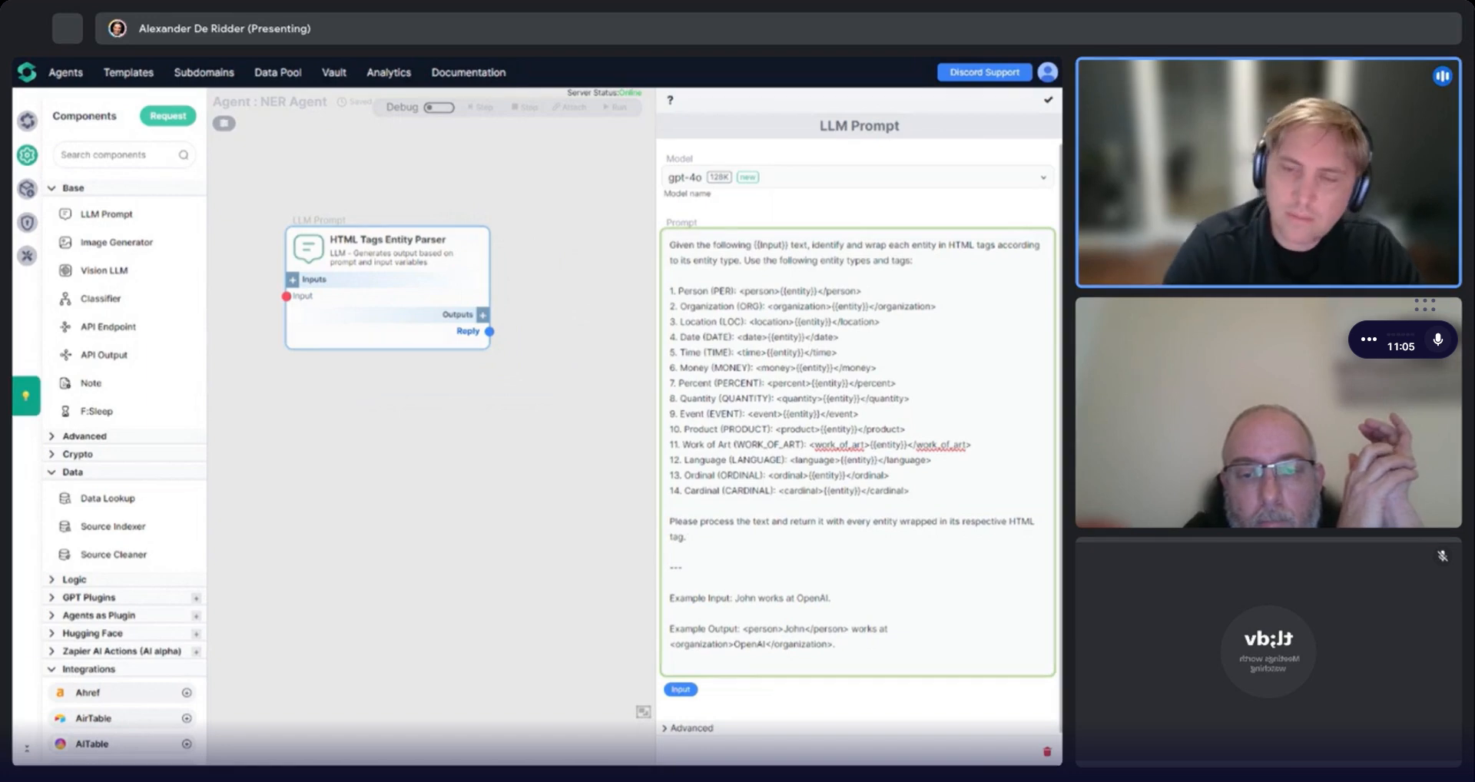
pyautogui.press('Return')
pyautogui.press('Return')
pyautogui.write('Important')
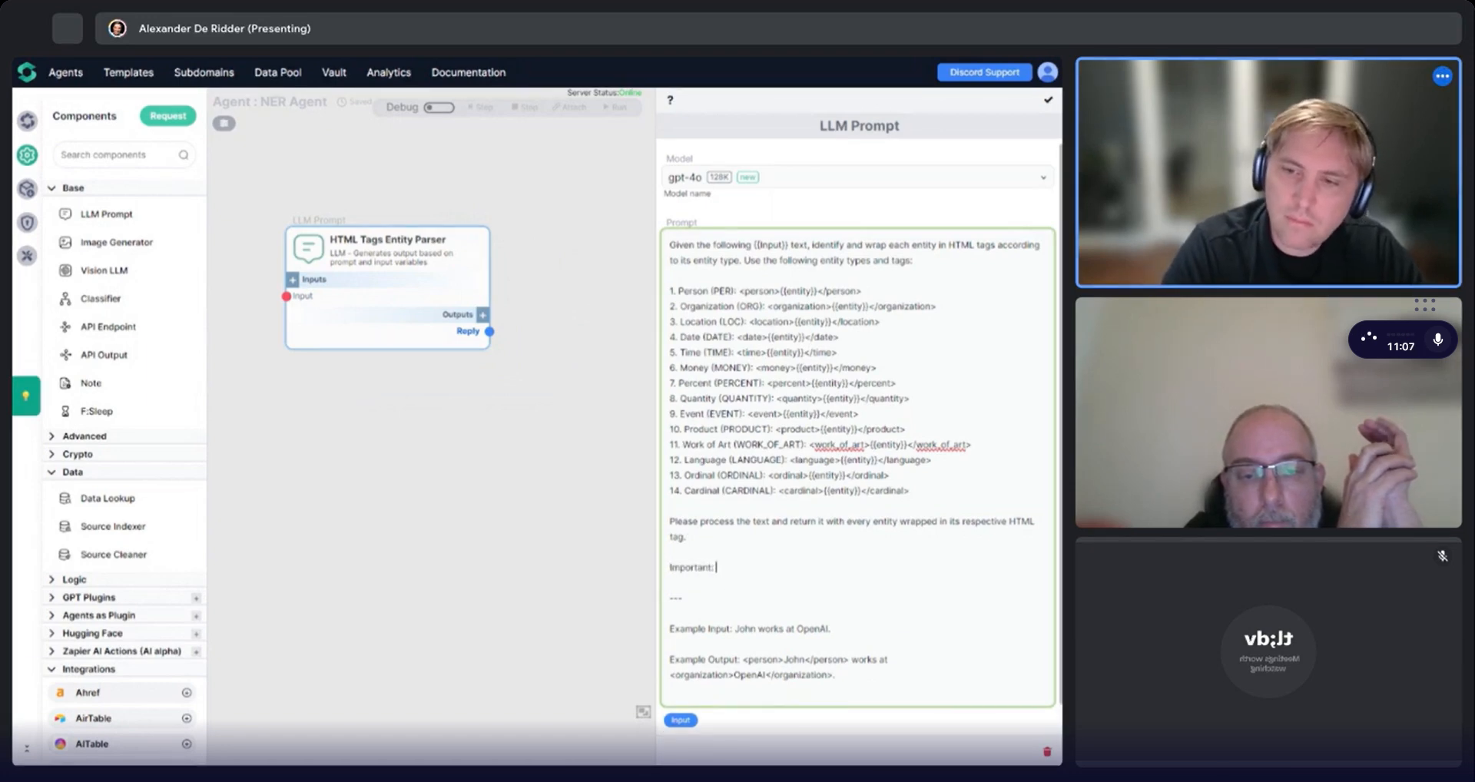
pyautogui.write(': do not miss entities')
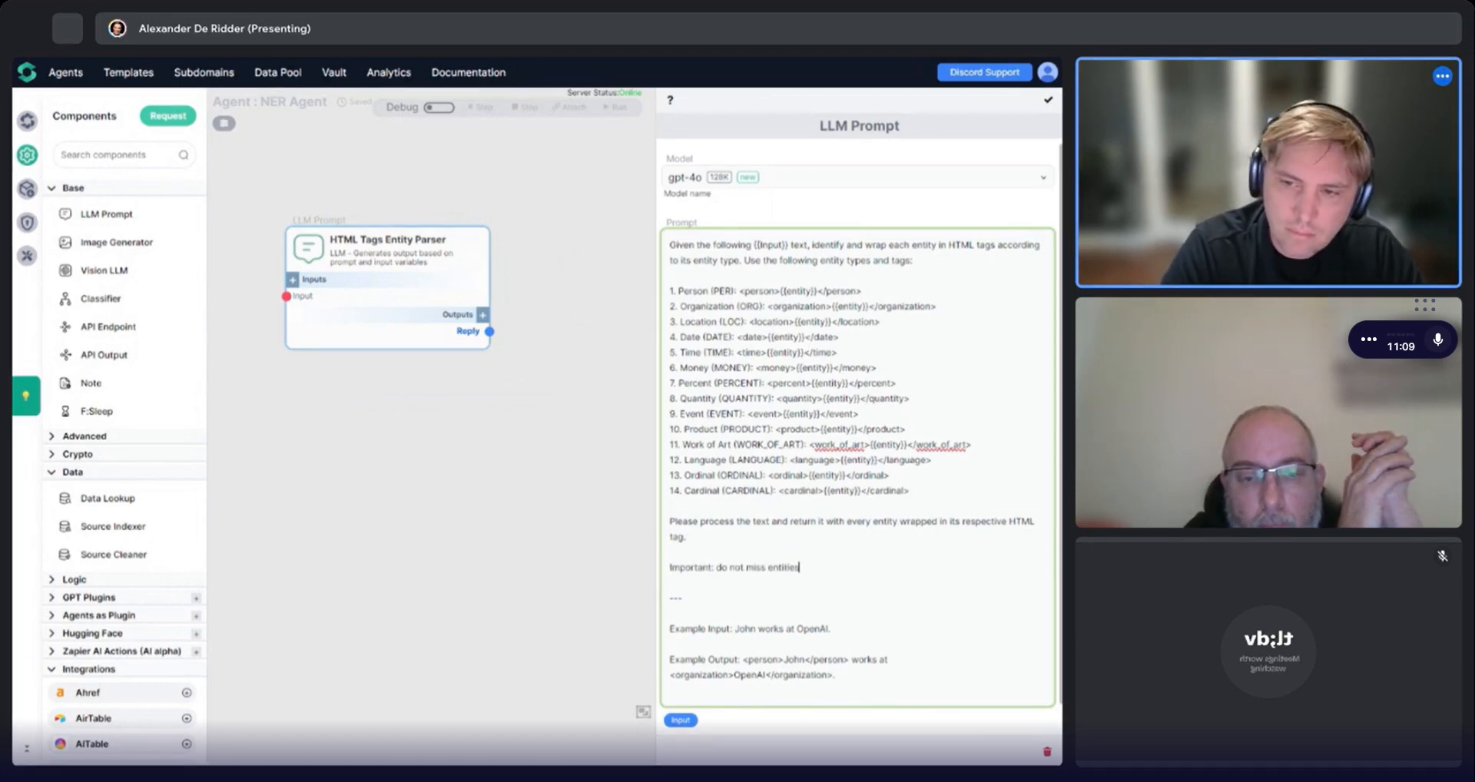
pyautogui.write('.')
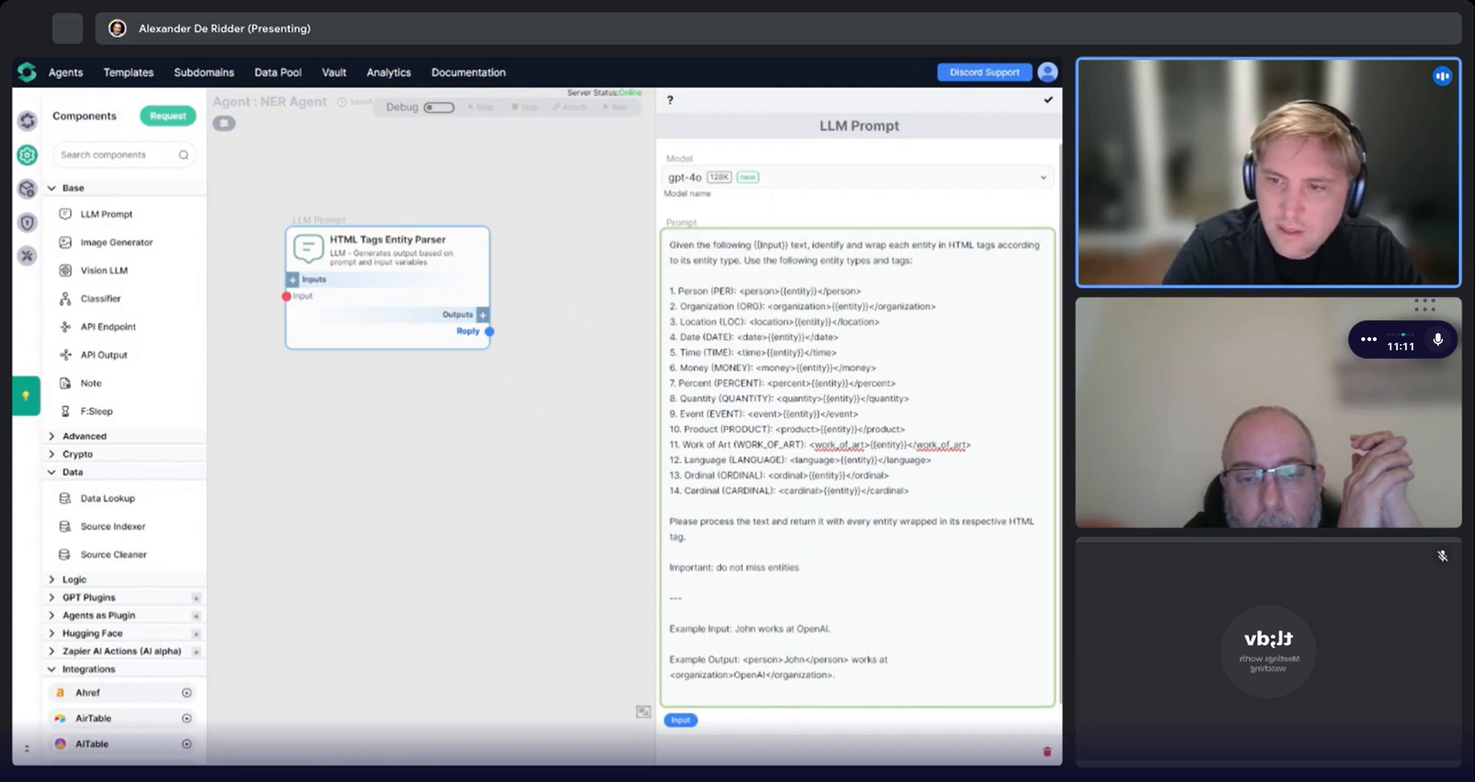
pyautogui.write(' wrap ALL entities.')
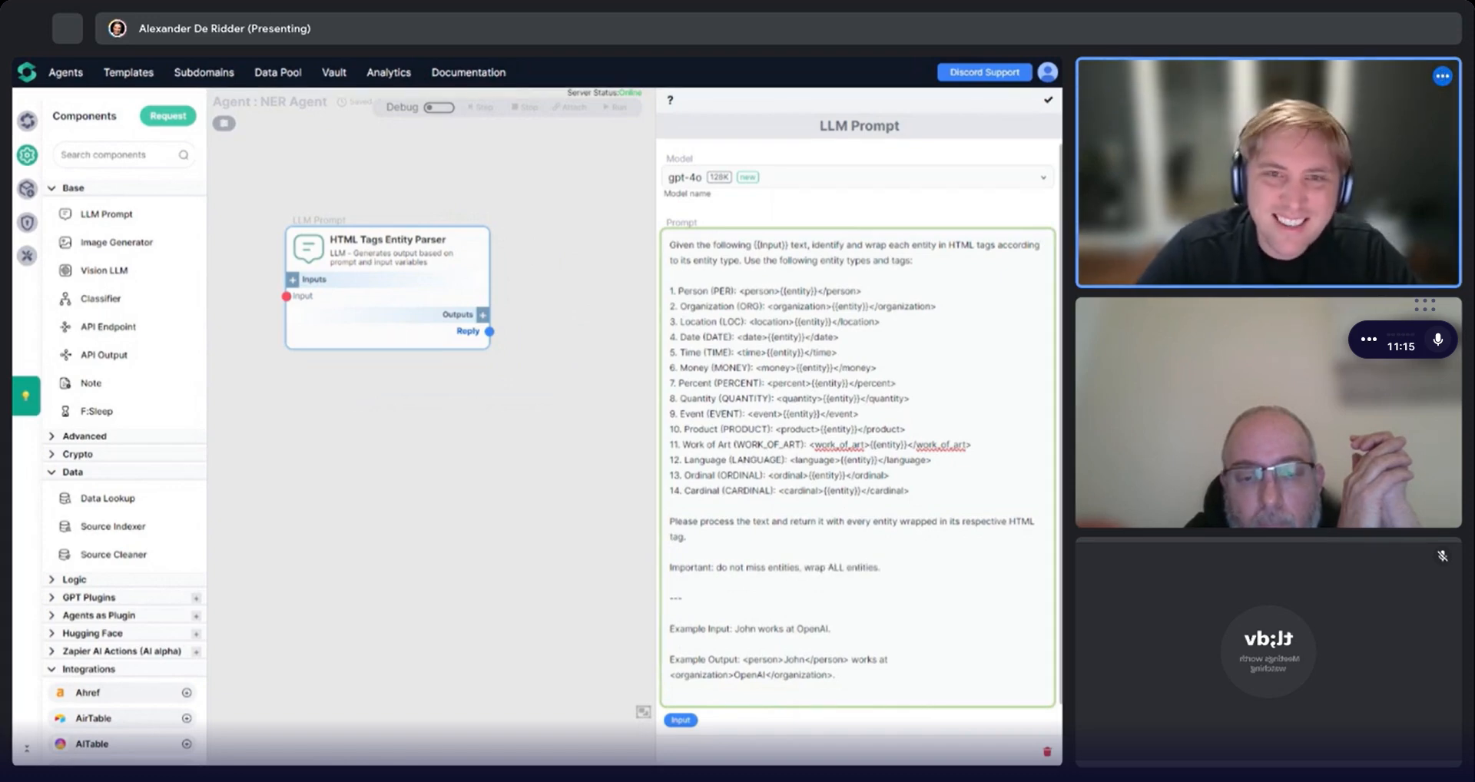
pyautogui.click(1048, 99)
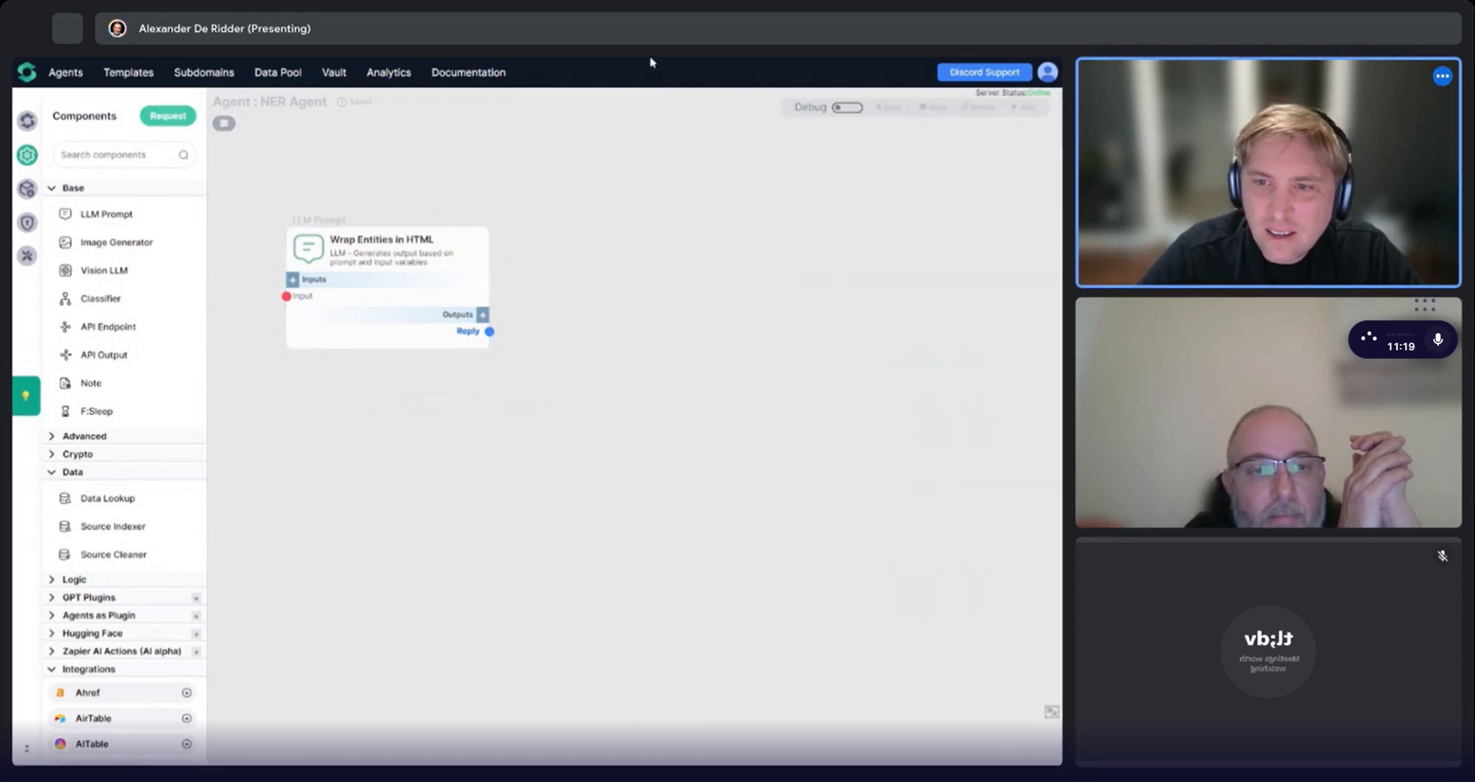
# Select the article's closing paragraphs, starting "So why do ChatGPT responses seem like they are reliable?", in the online notepad.
pyautogui.hotkey('alt', 'Tab')
pyautogui.moveTo(565, 418); pyautogui.dragTo(632, 352)
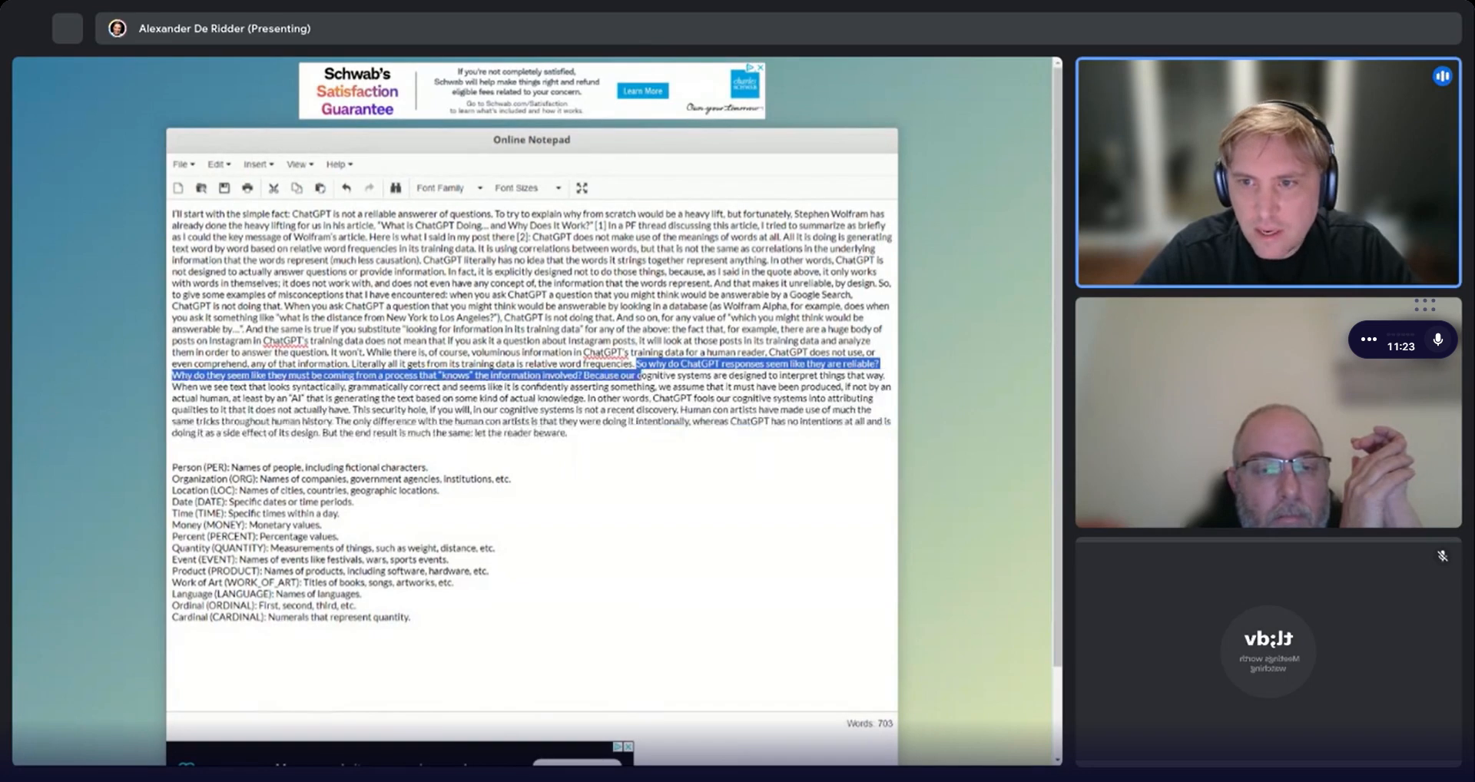
pyautogui.hotkey('alt', 'Tab')
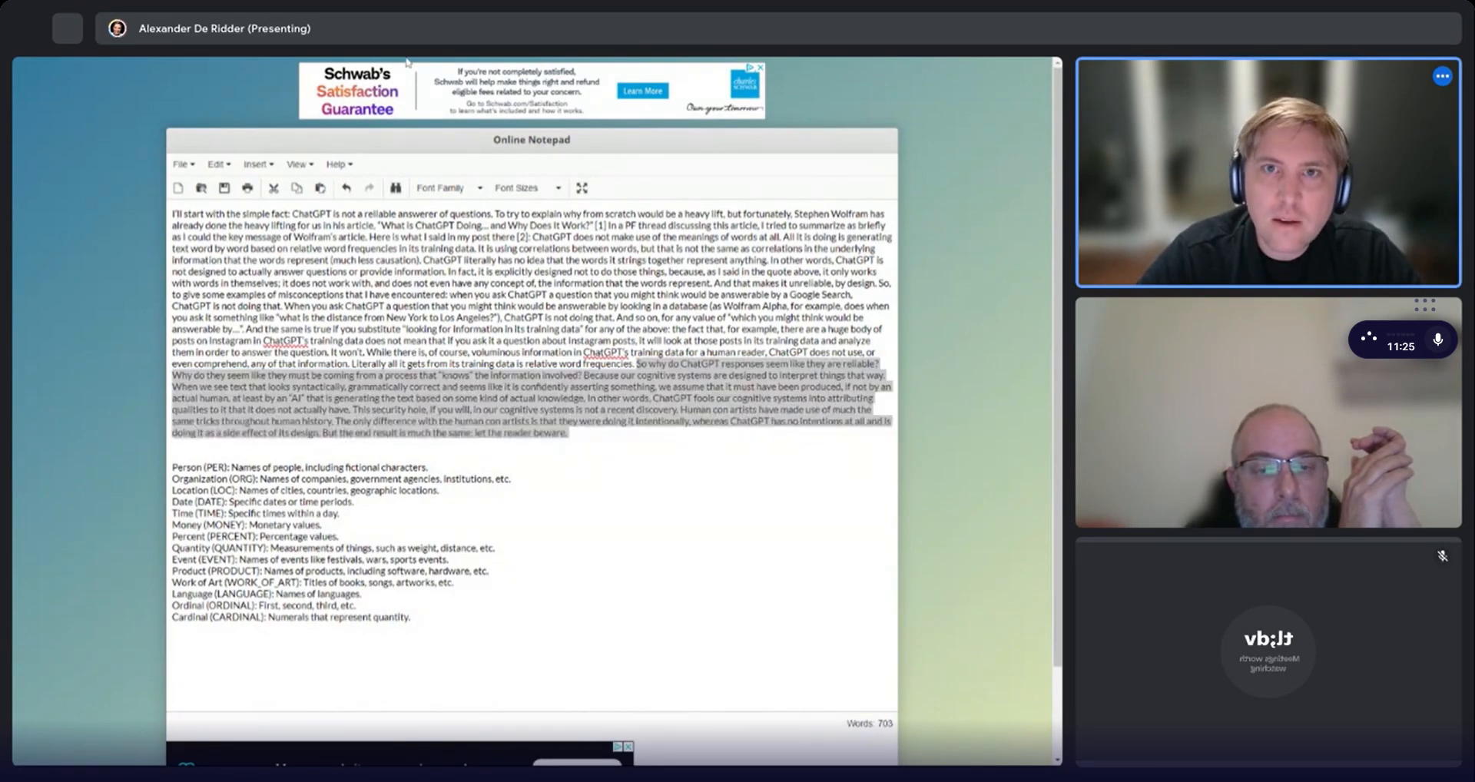
# Enable debug mode and step the agent with the copied article paragraphs pasted as its input.
pyautogui.click(847, 107)
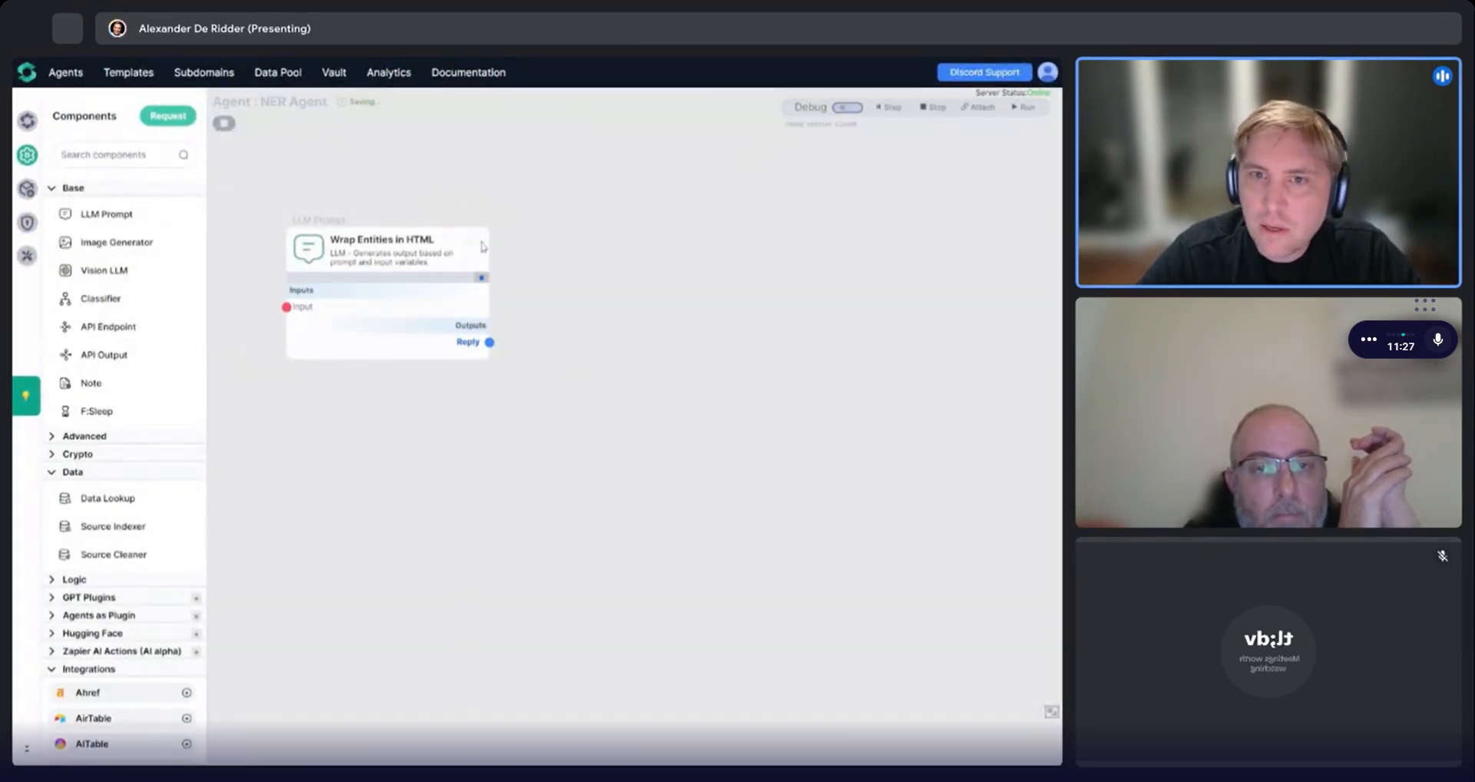
pyautogui.click(481, 217)
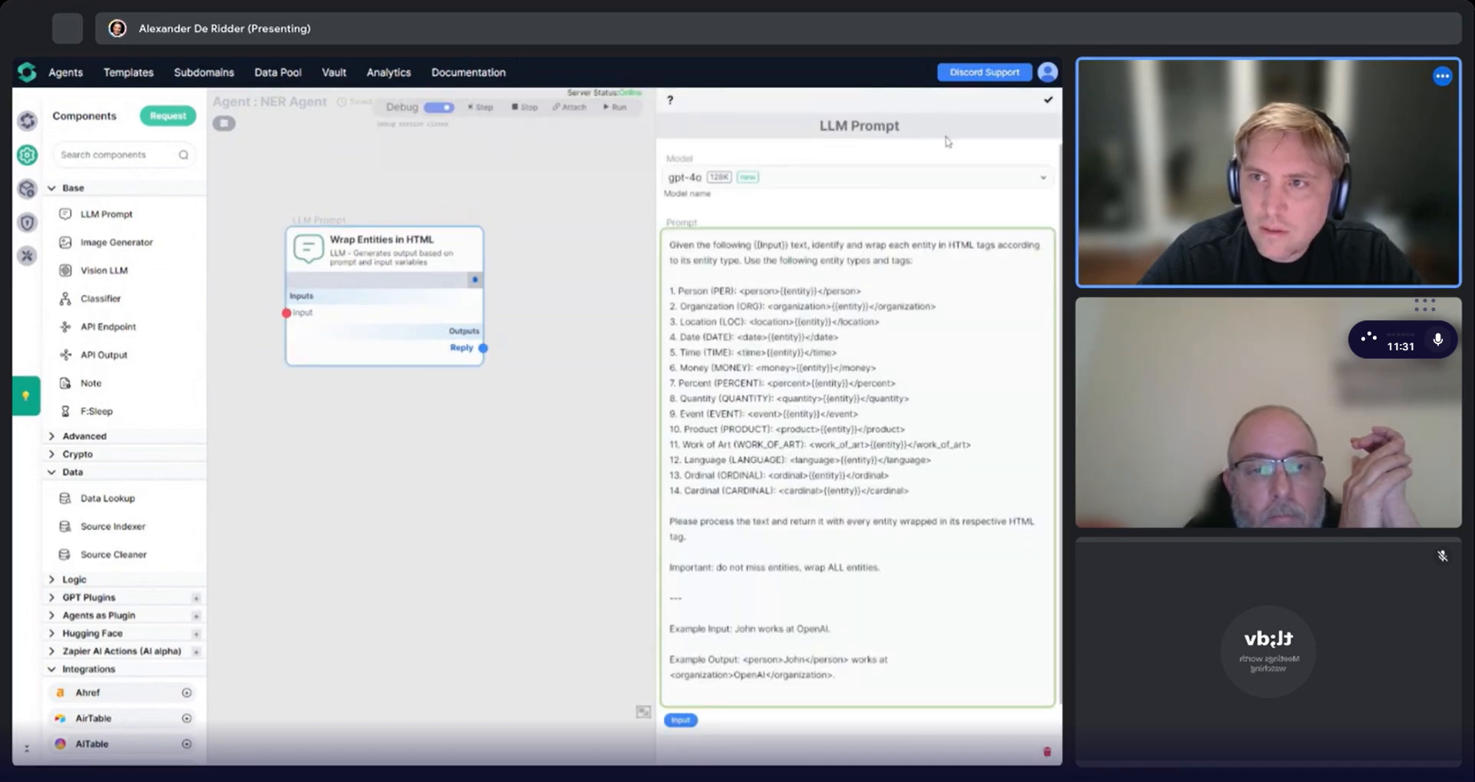
pyautogui.click(1048, 99)
pyautogui.click(890, 107)
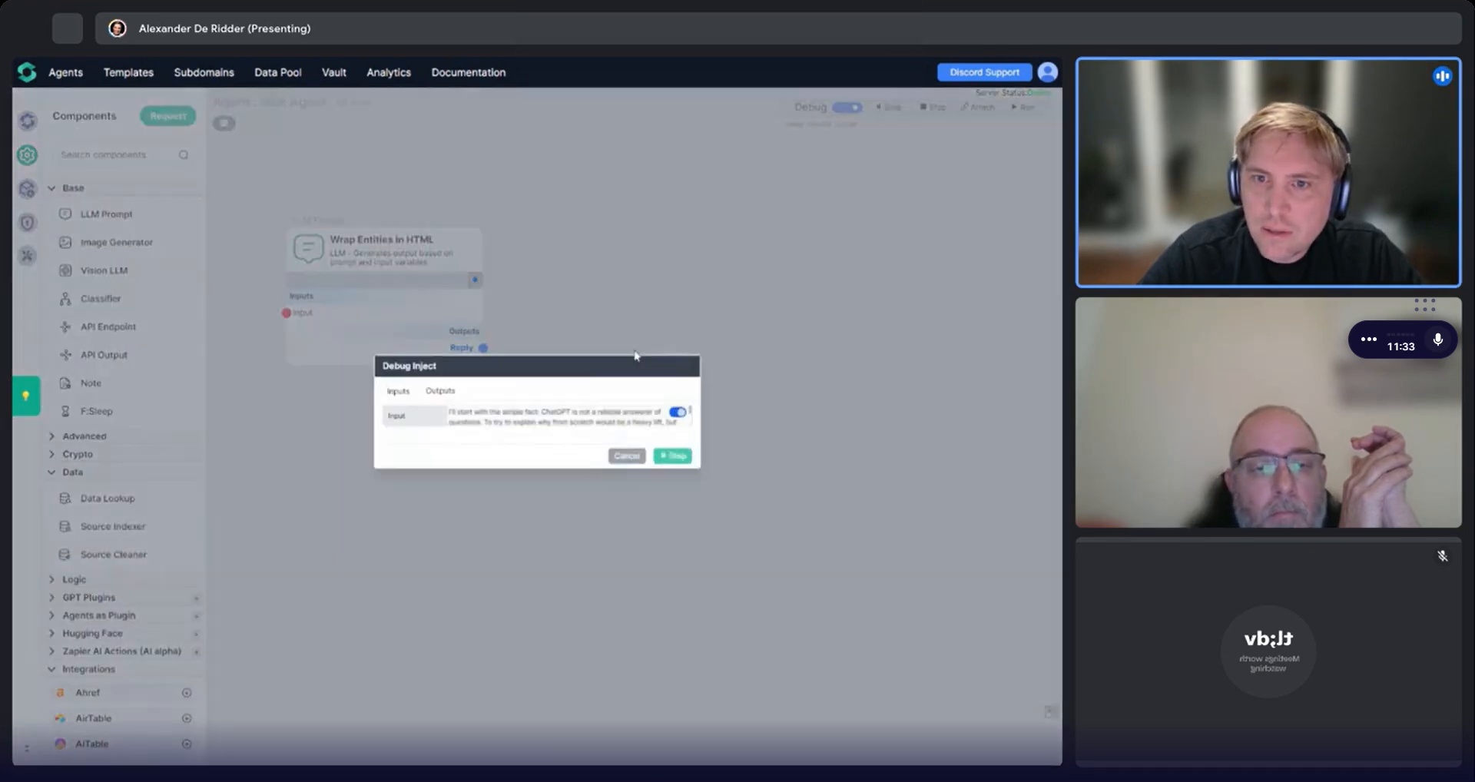
pyautogui.hotkey('ctrl', 'a')
pyautogui.hotkey('ctrl', 'v')
pyautogui.click(711, 471)
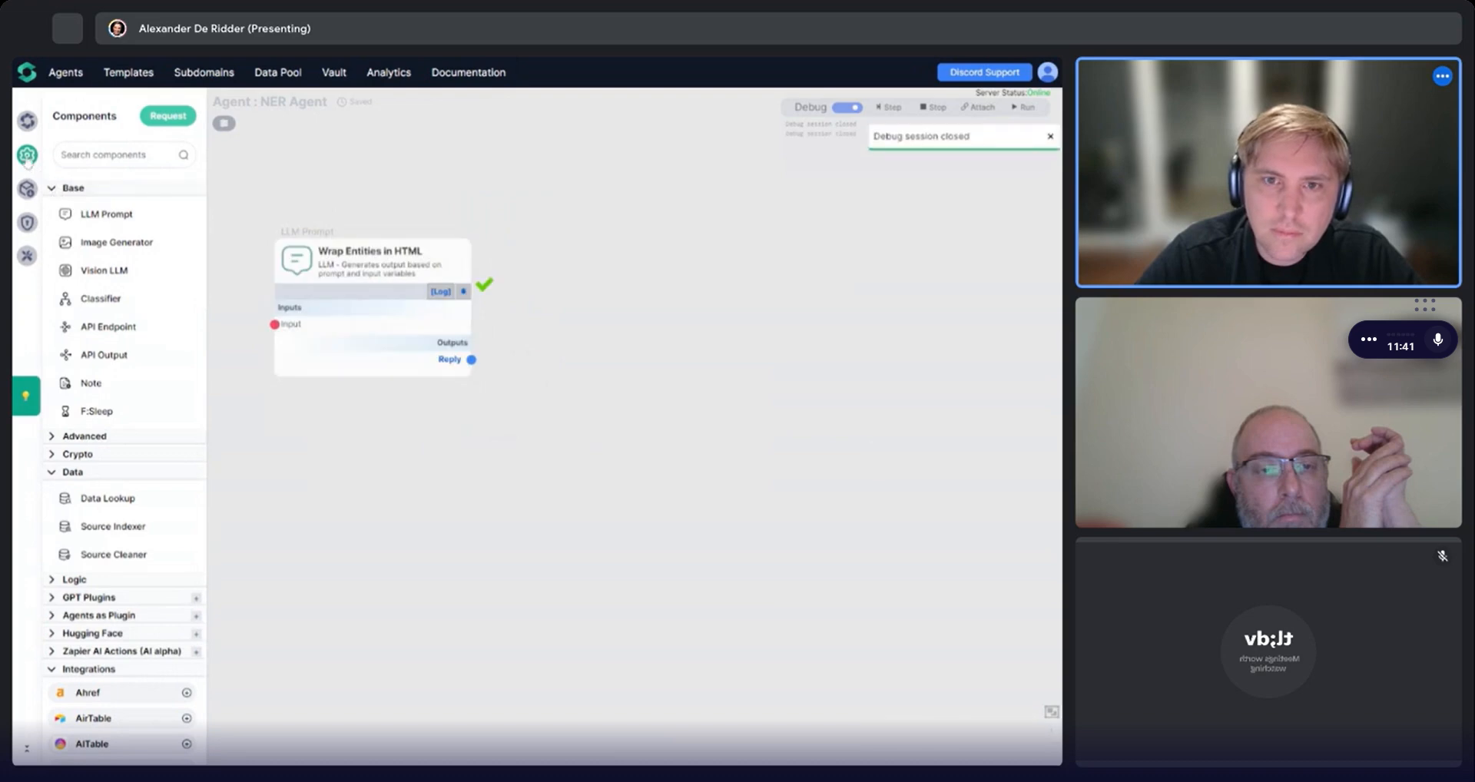
# Expand the component's reply and read through the tagged output text, then close it and turn debug mode off.
pyautogui.moveTo(268, 362)
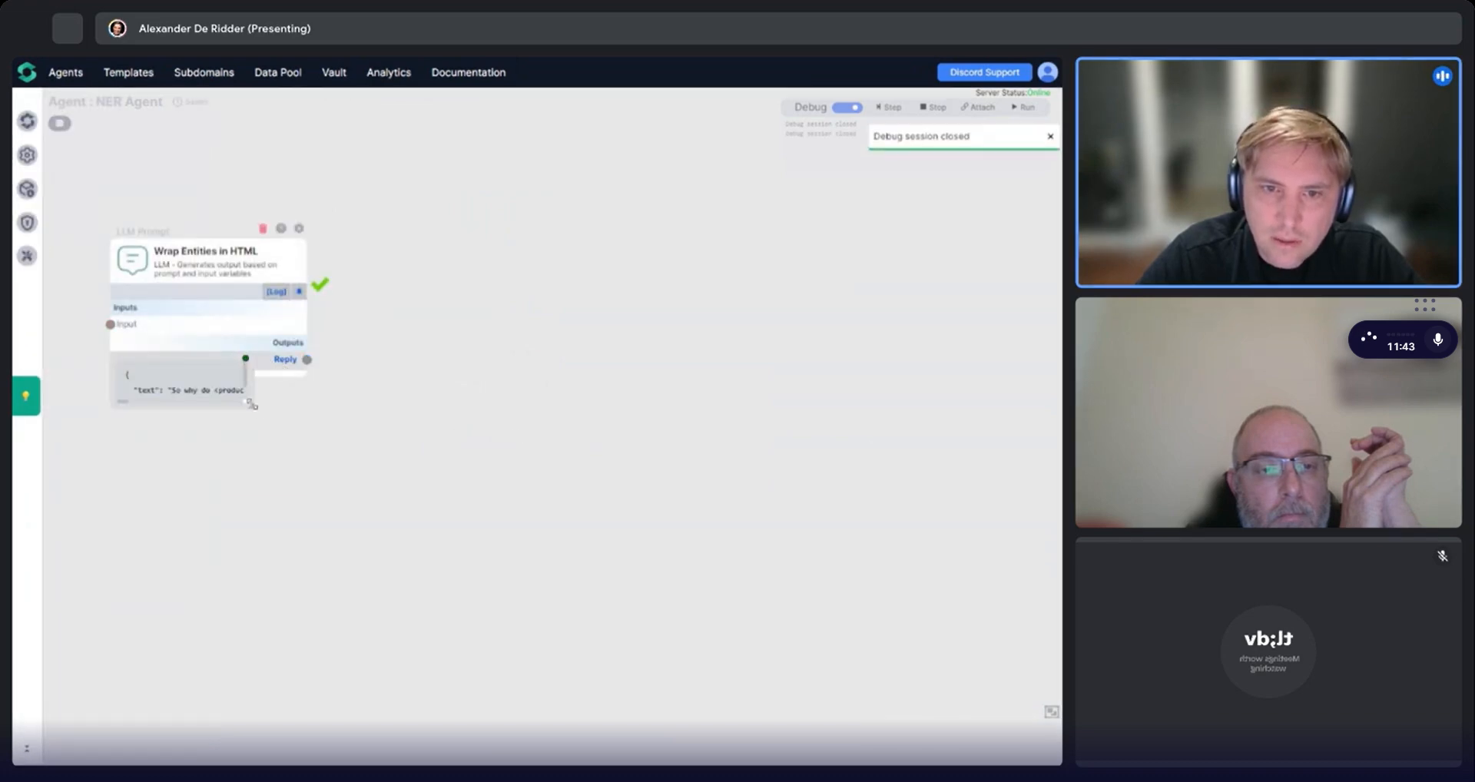
pyautogui.moveTo(253, 404); pyautogui.dragTo(936, 509)
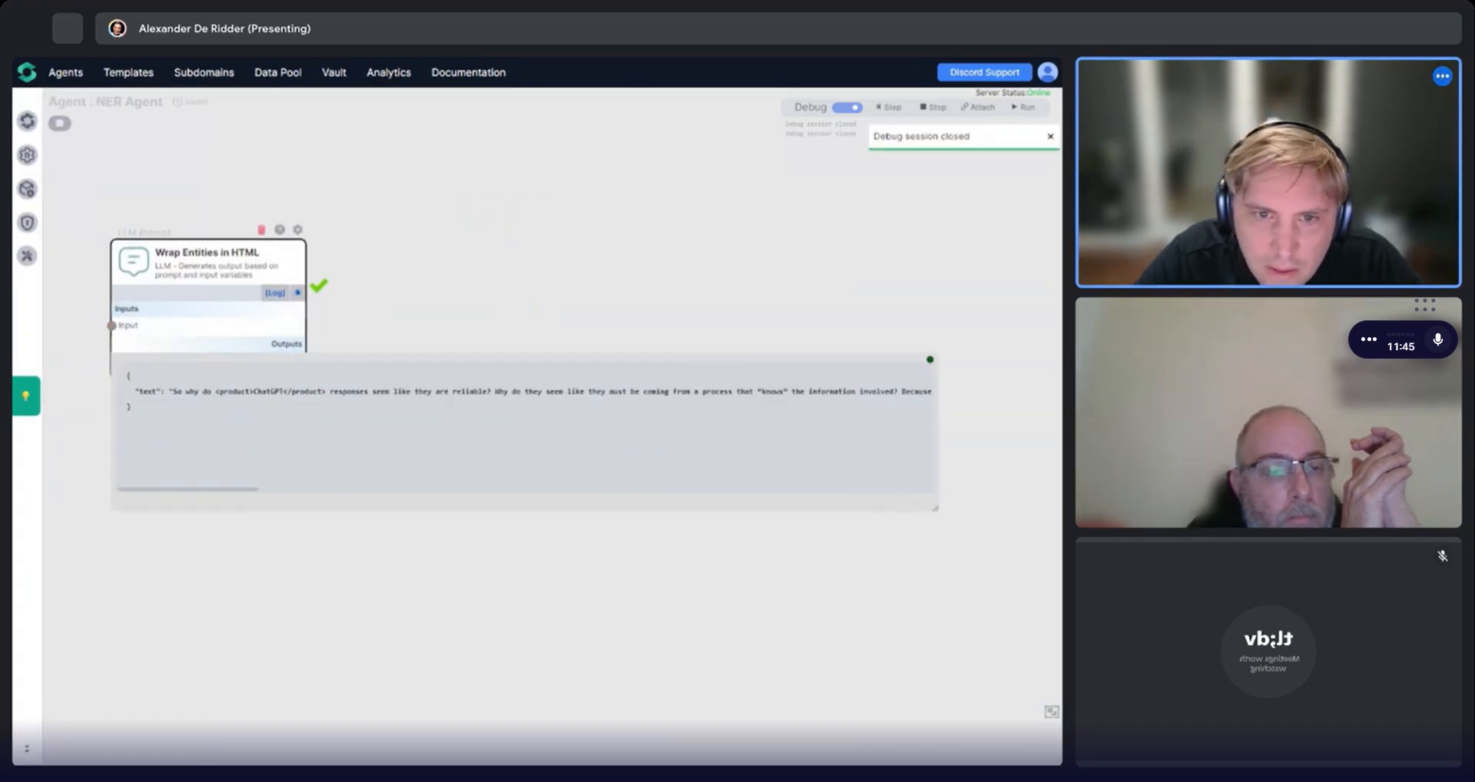
pyautogui.hscroll(5, 525, 423)
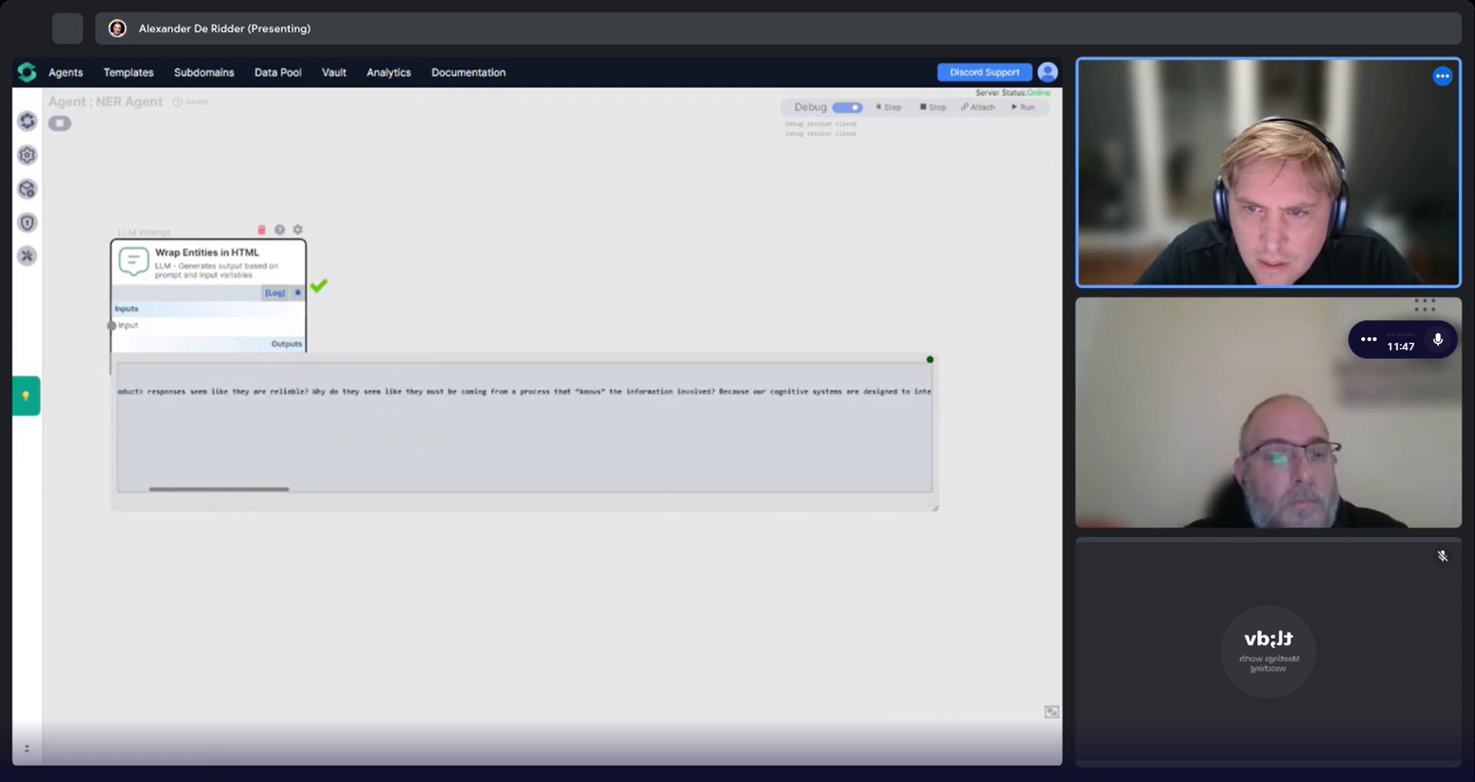
pyautogui.hscroll(5, 525, 423)
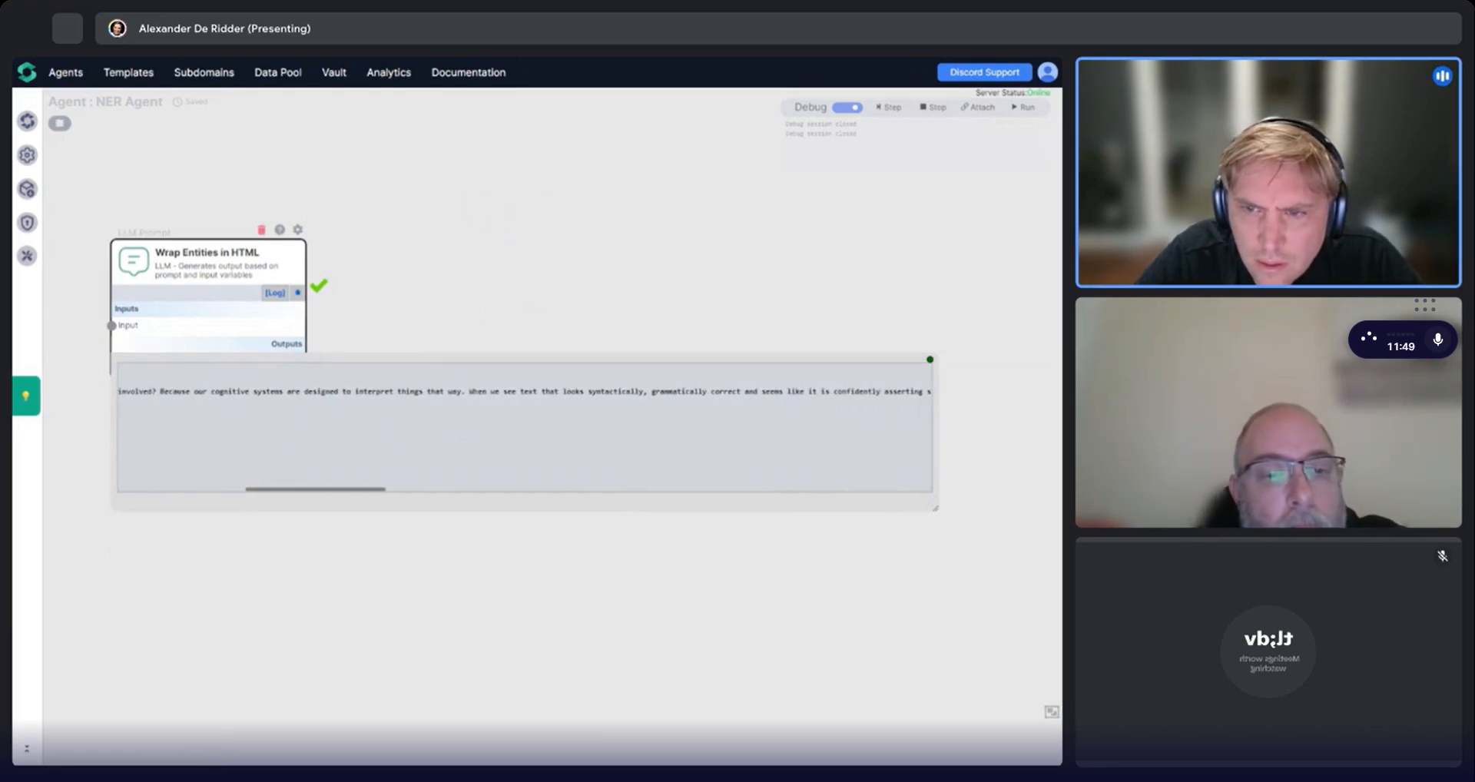
pyautogui.hscroll(10, 525, 422)
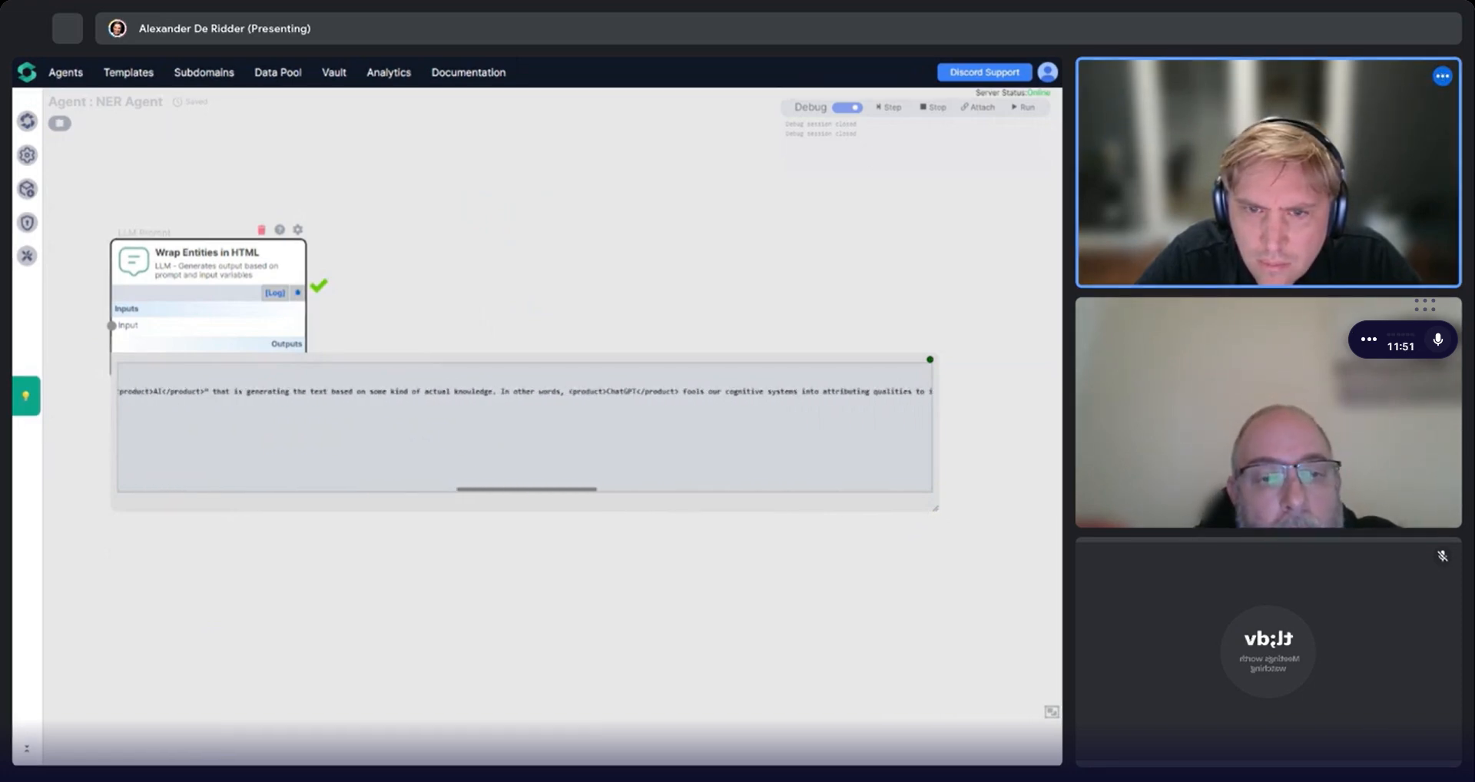
pyautogui.hscroll(6, 525, 422)
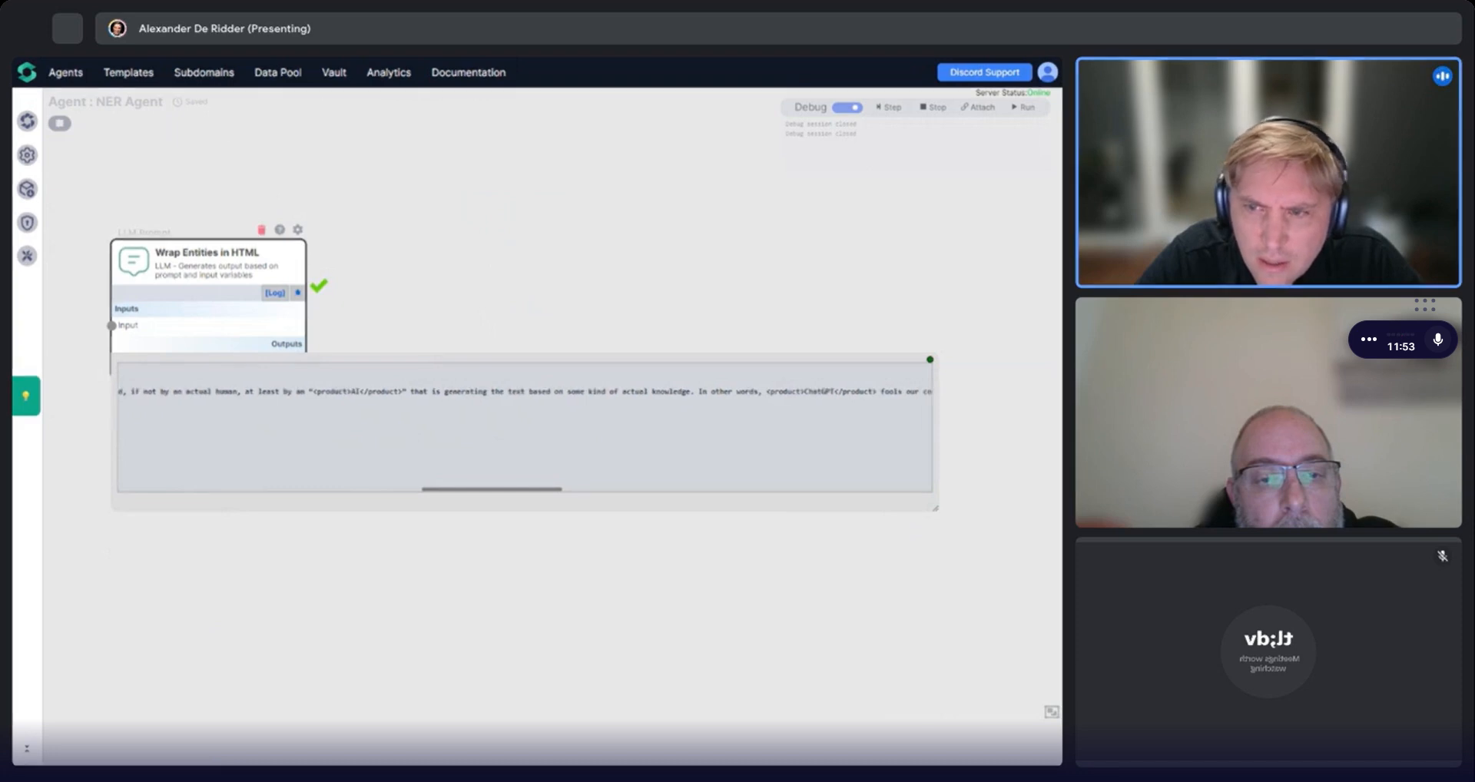
pyautogui.hscroll(10, 524, 422)
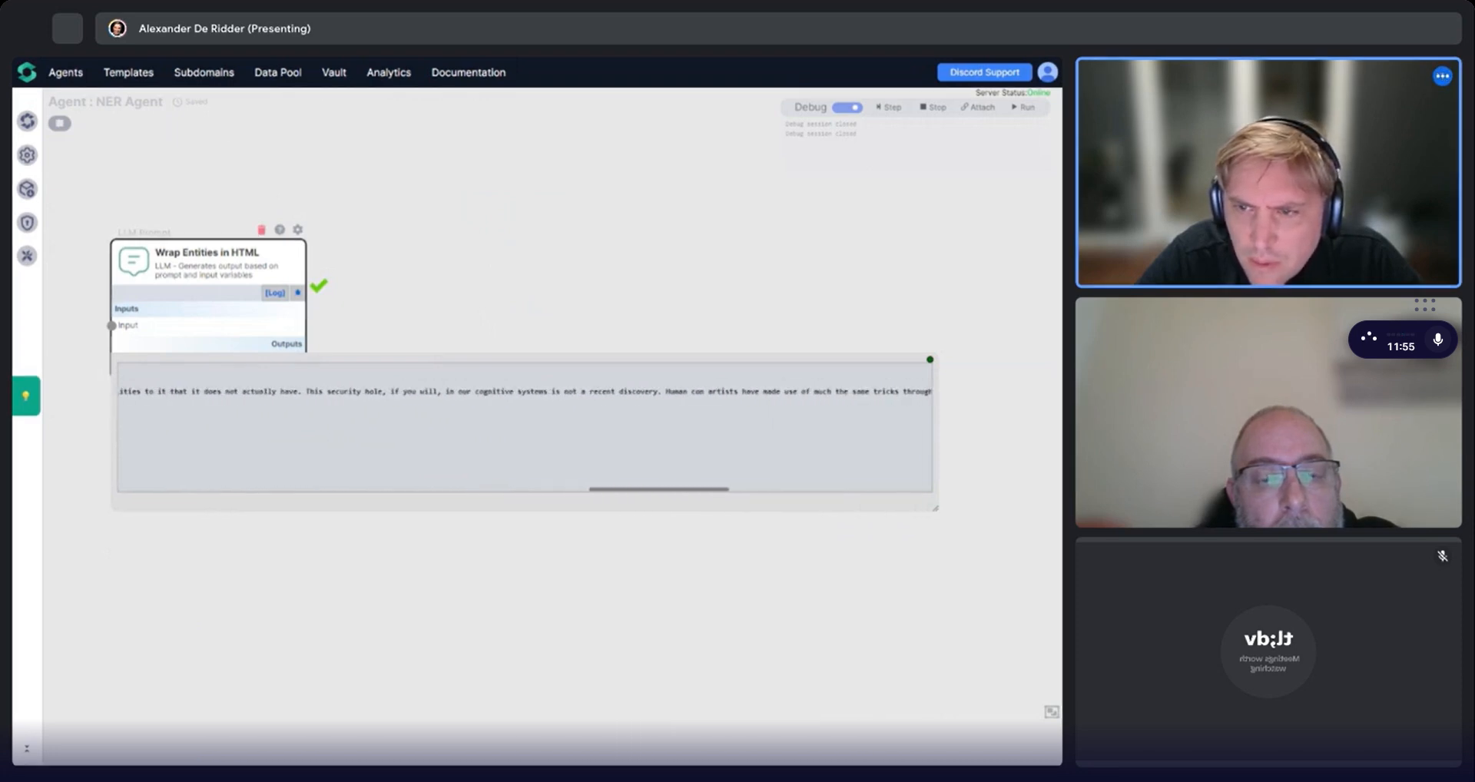
pyautogui.hscroll(7, 525, 422)
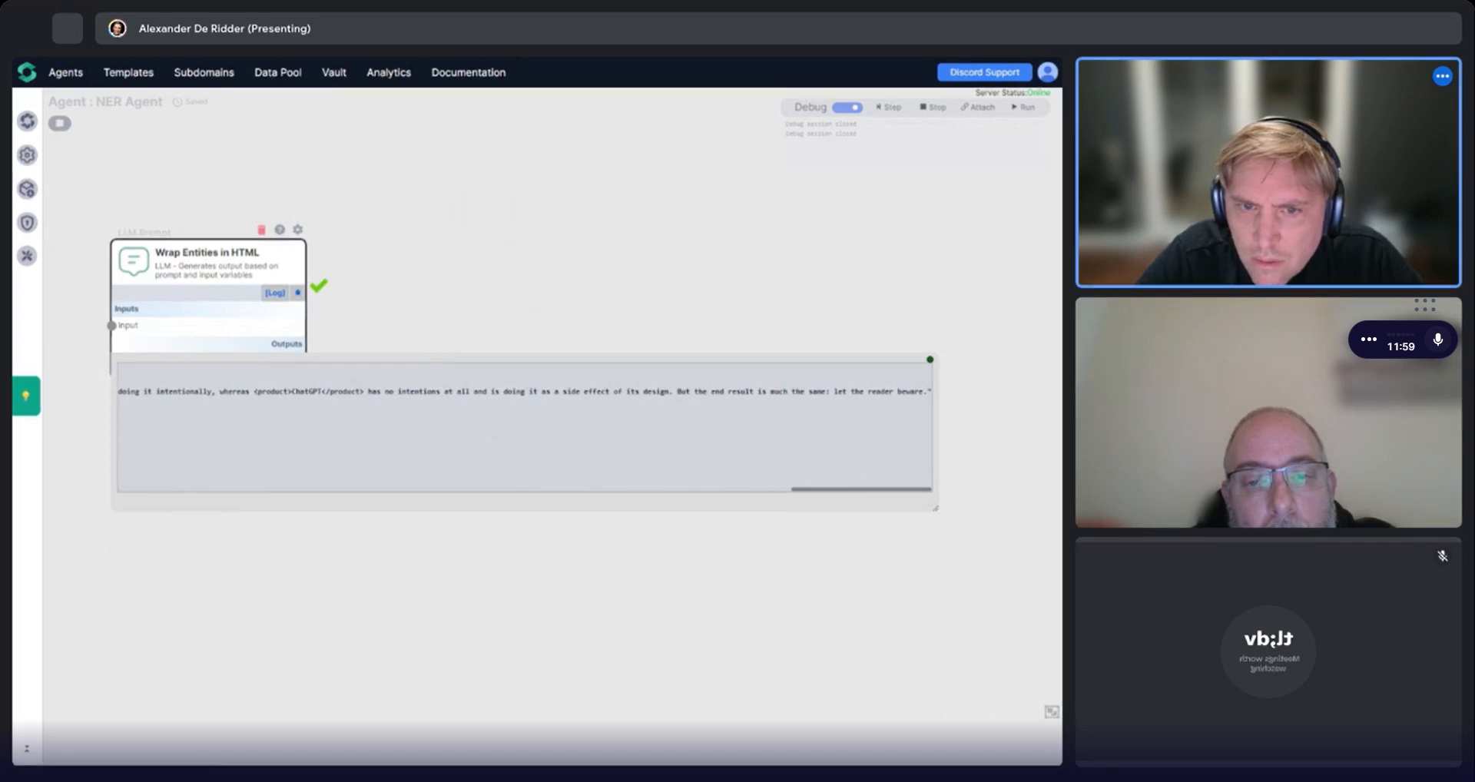
pyautogui.hscroll(-20, 525, 423)
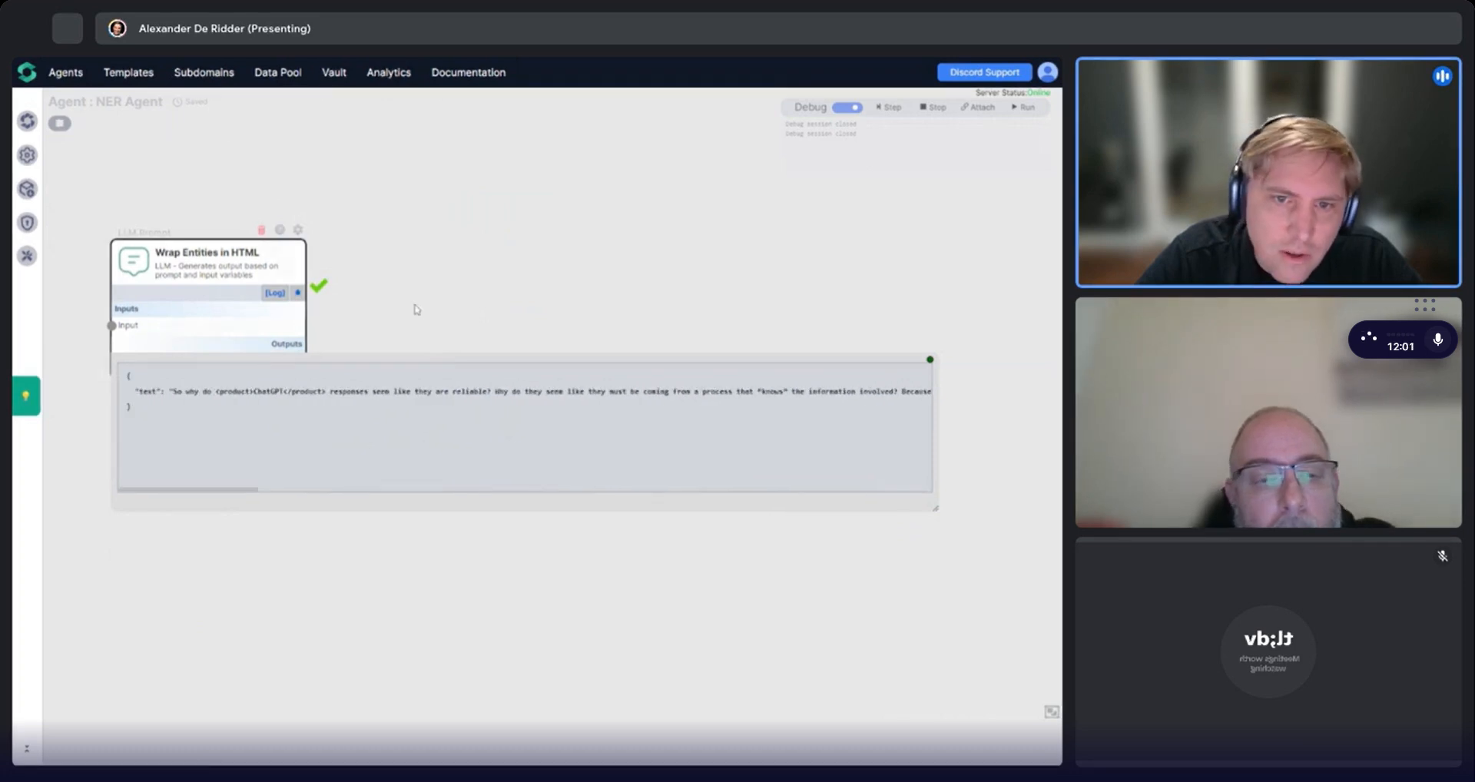
pyautogui.click(930, 359)
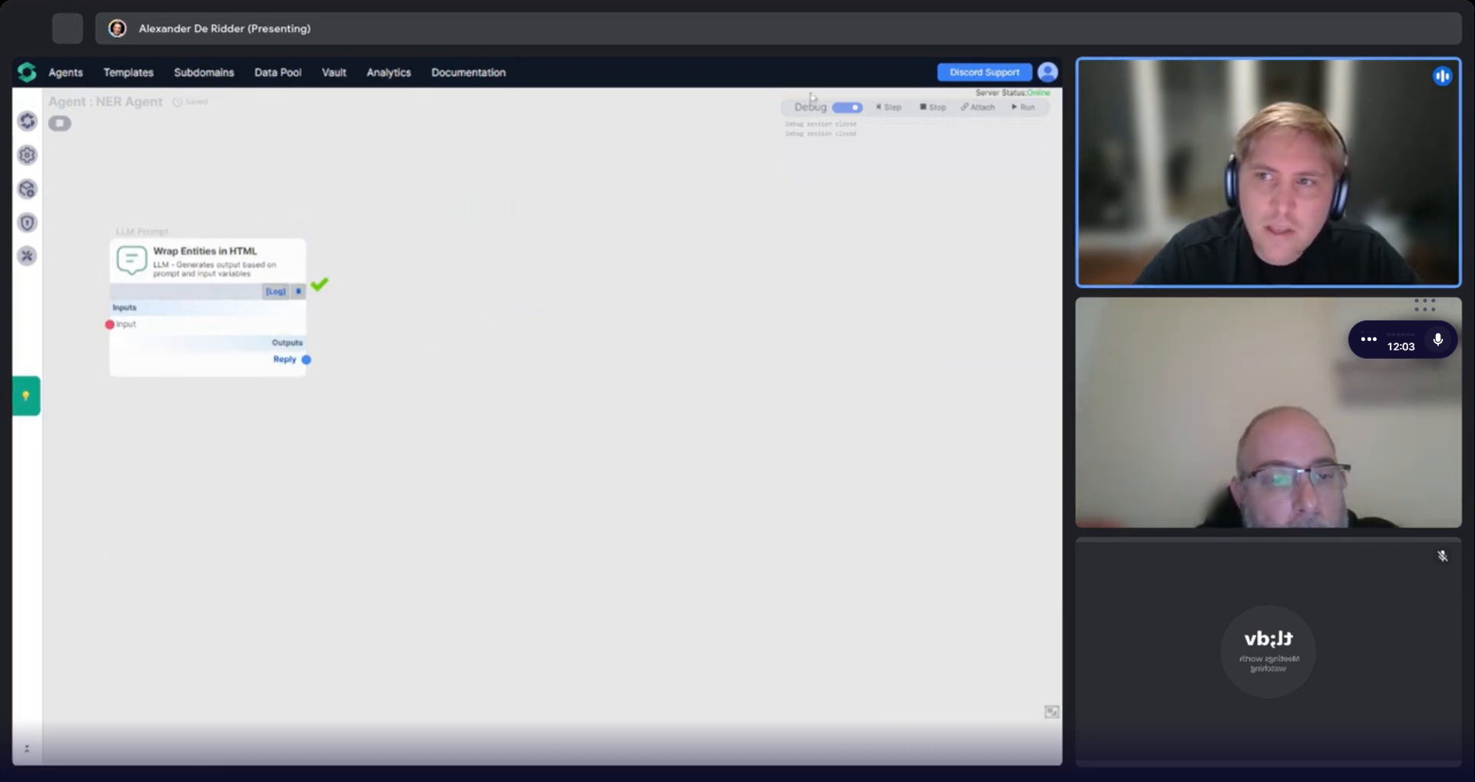
pyautogui.click(846, 108)
# In ChatGPT, request a simple JavaScript for the HTML head that highlights each entity and shows its entity type as a tooltip on mouse-over.
pyautogui.moveTo(202, 292); pyautogui.dragTo(293, 279)
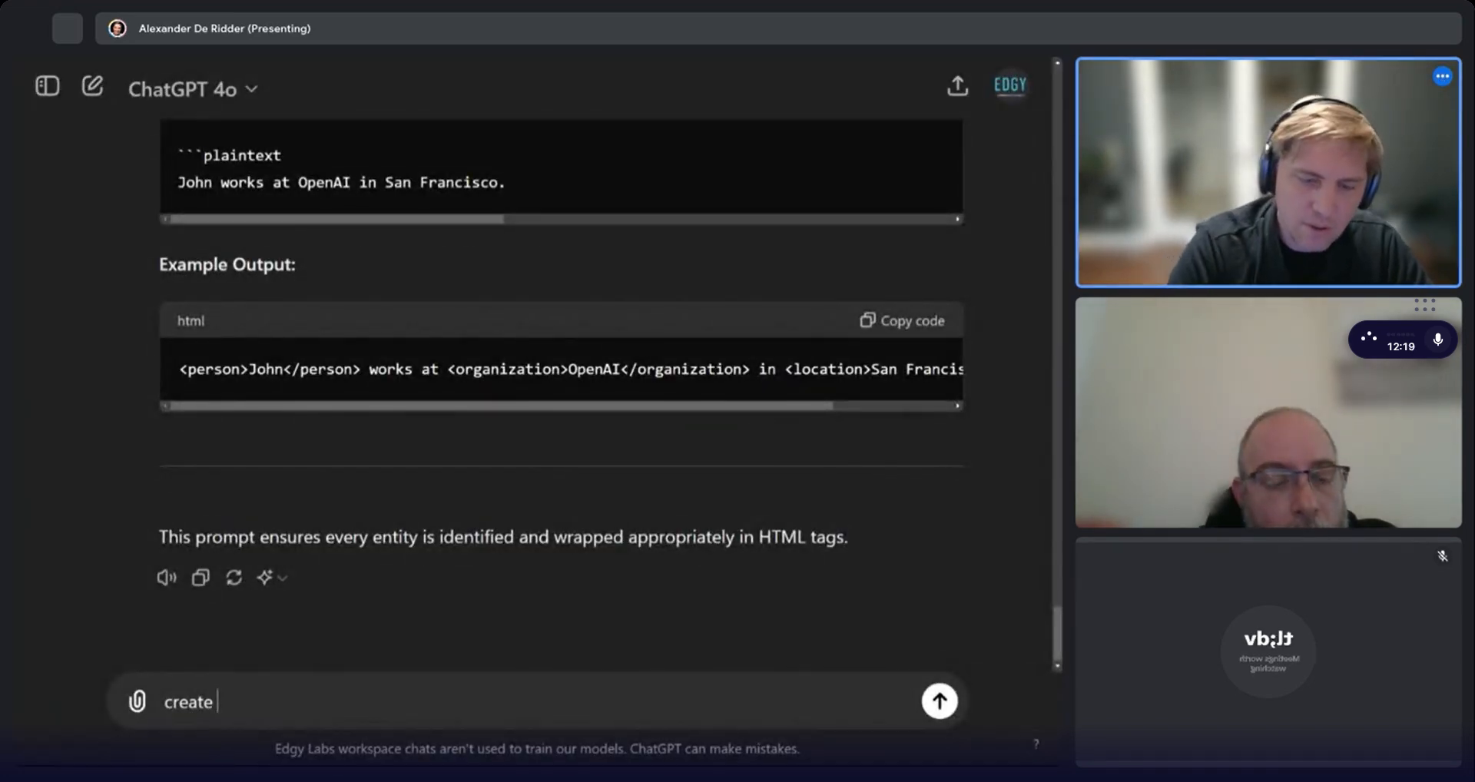
pyautogui.write('me a')
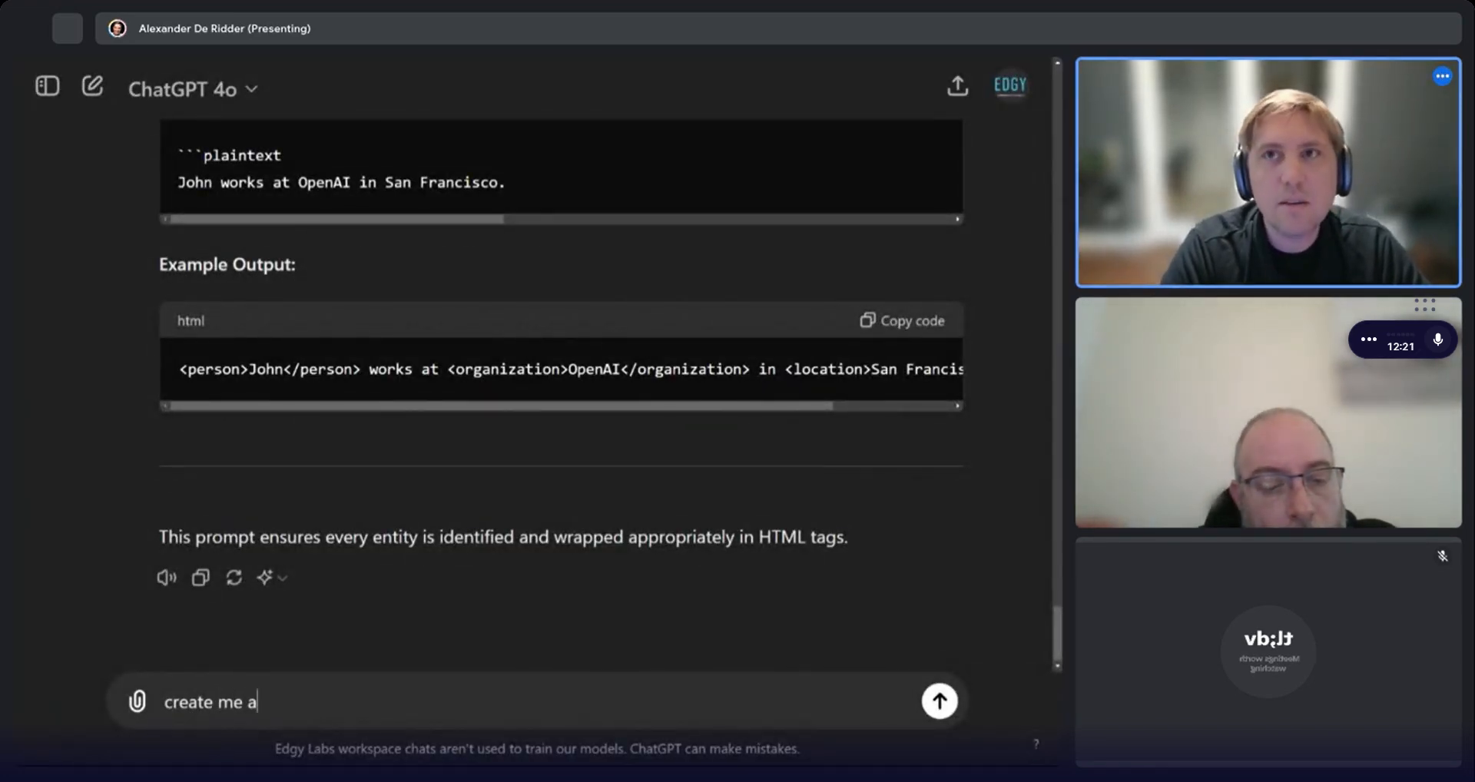
pyautogui.write(' simple javasc')
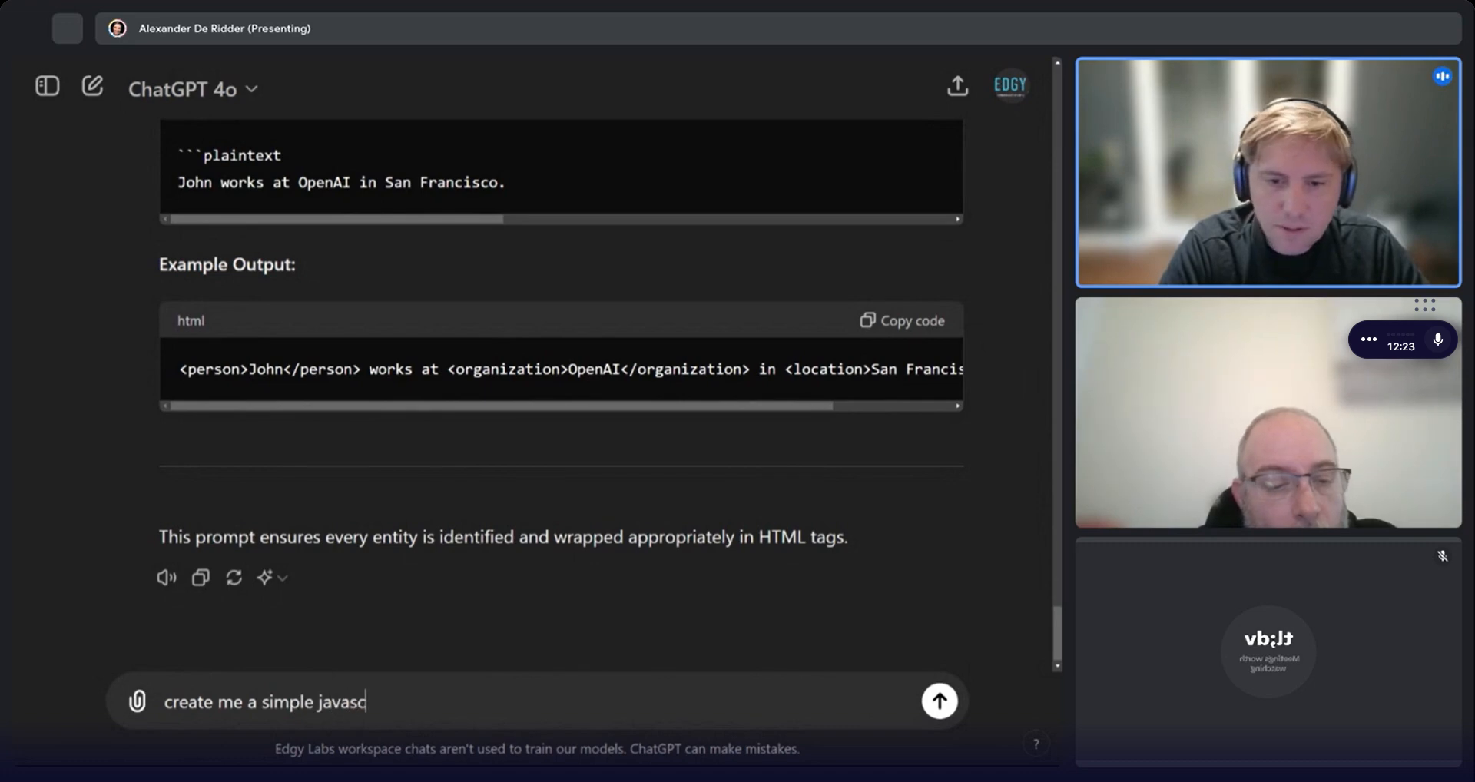
pyautogui.write('ript that i can enter into the')
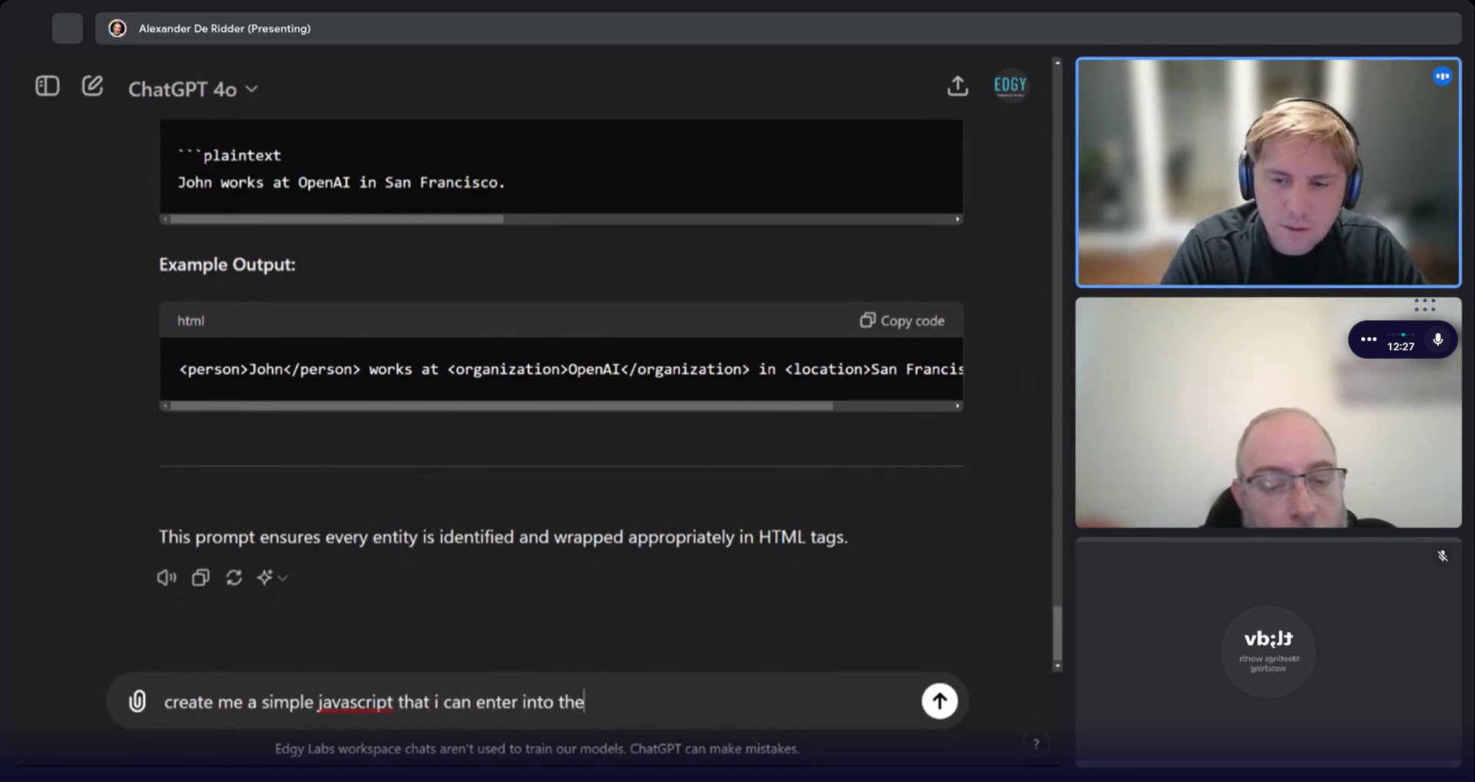
pyautogui.write(' <head')
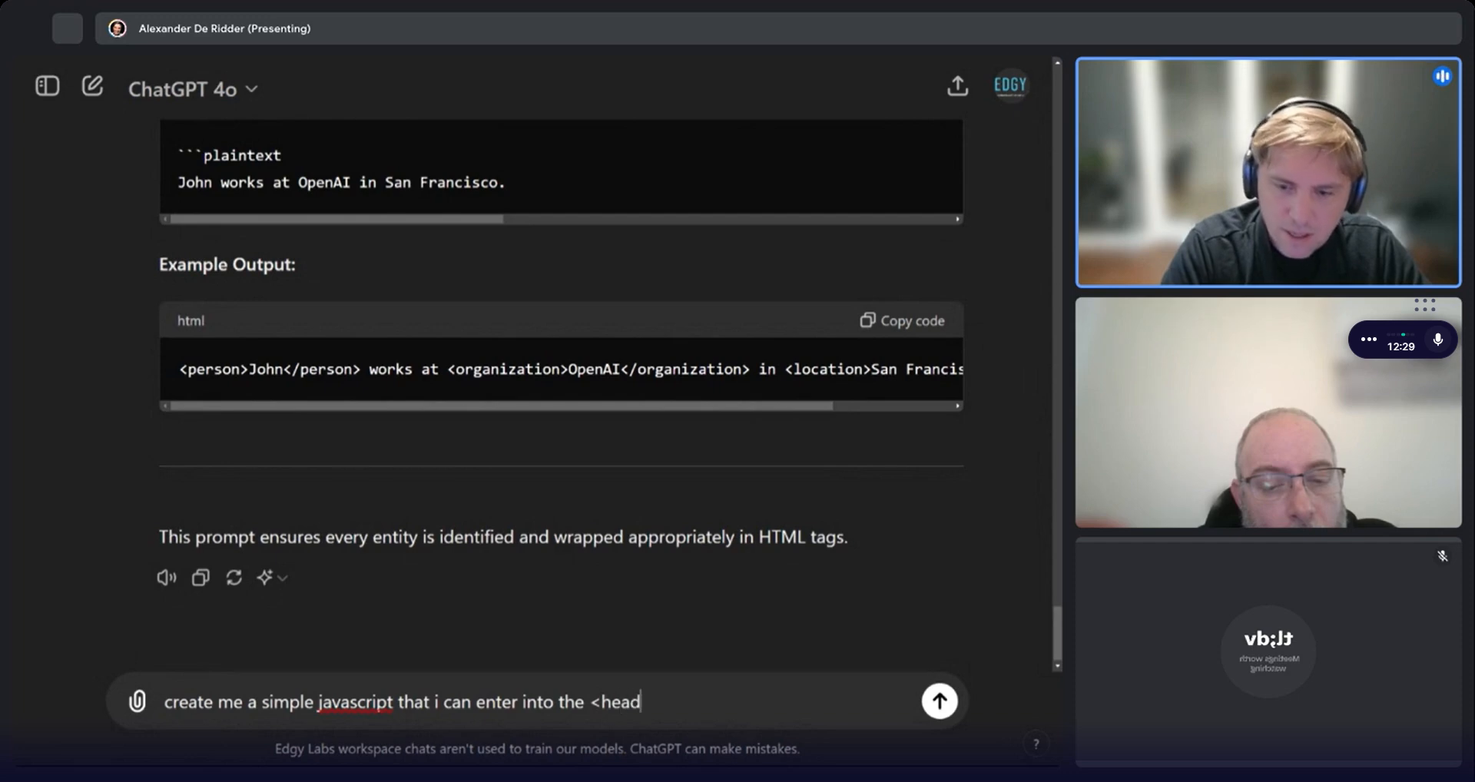
pyautogui.write('> of')
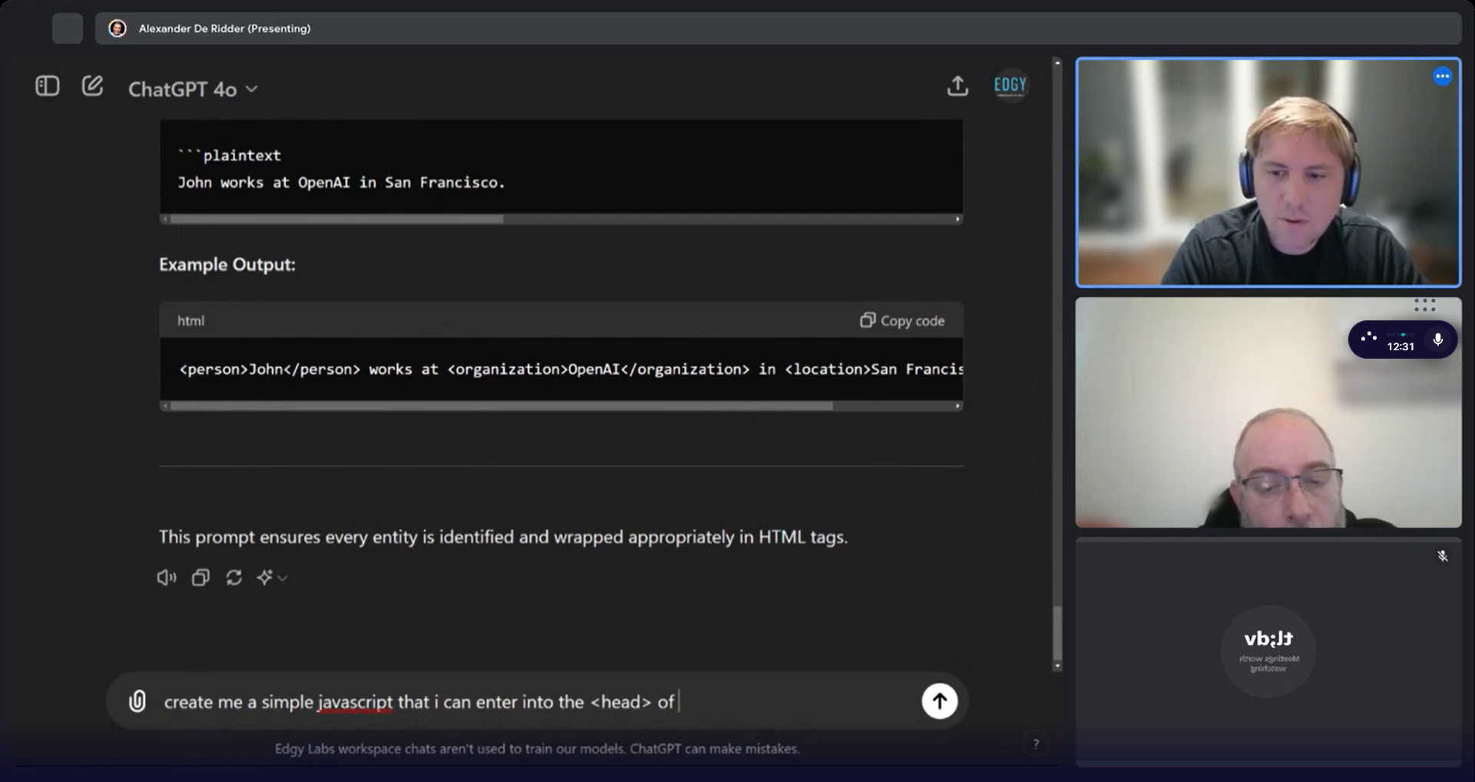
pyautogui.write(' my html')
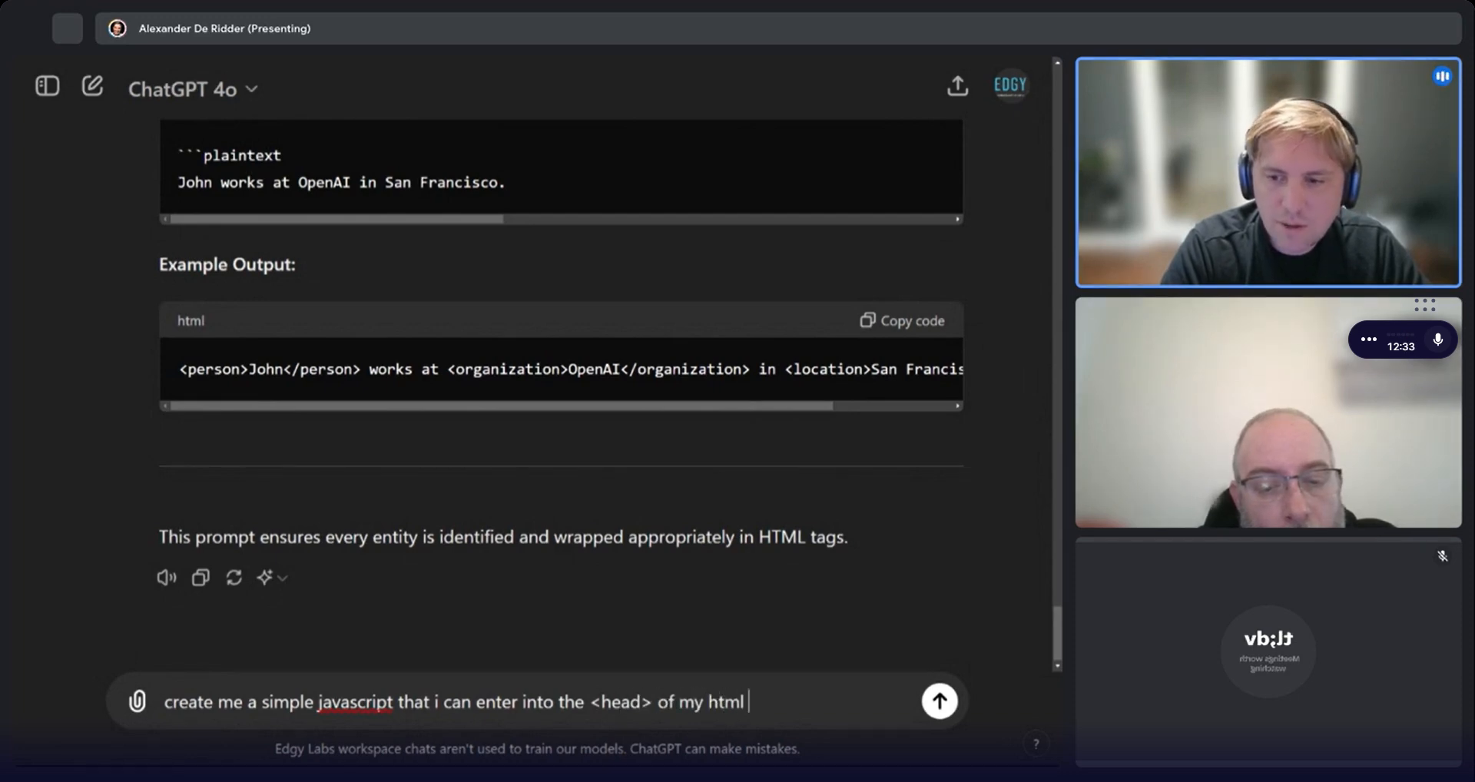
pyautogui.write(' file, tha')
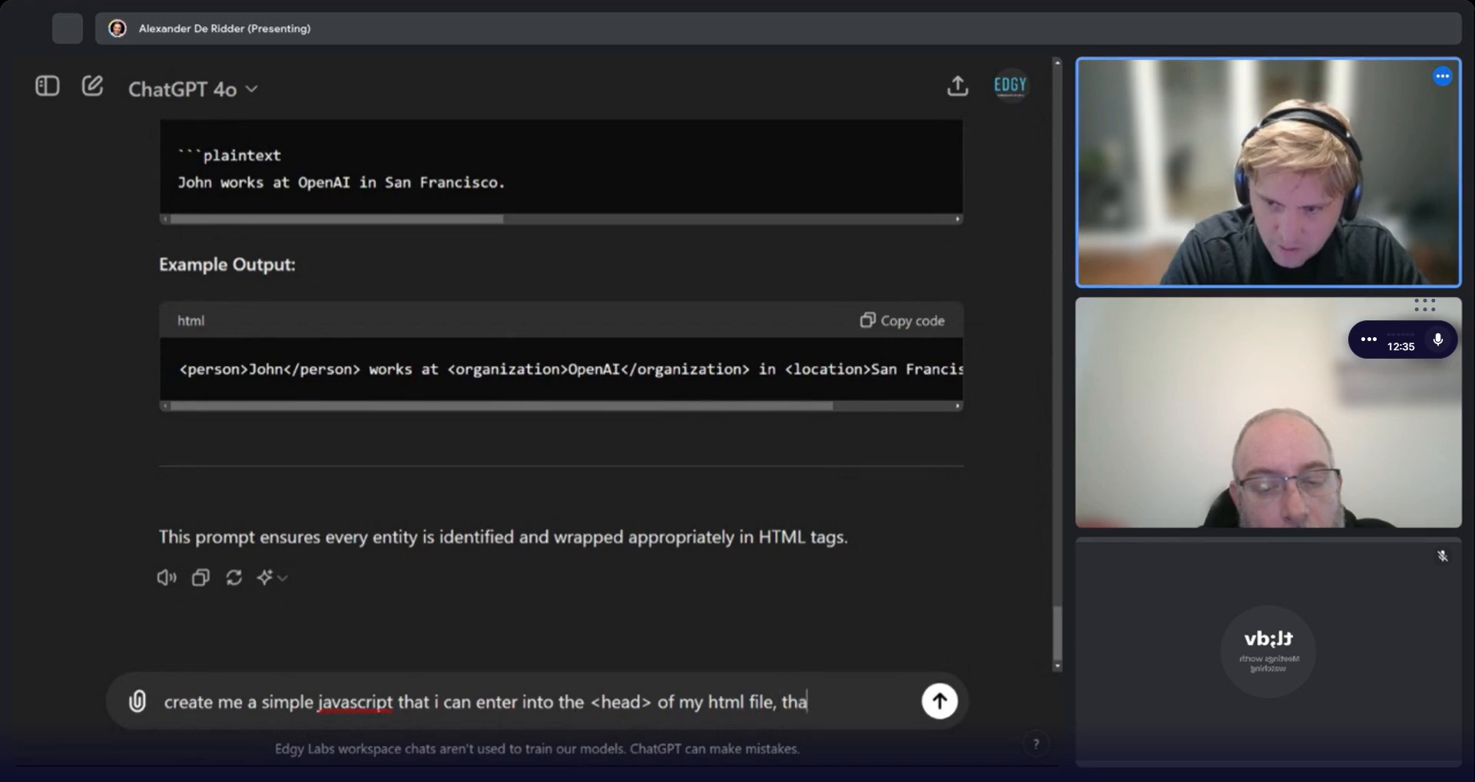
pyautogui.write('t')
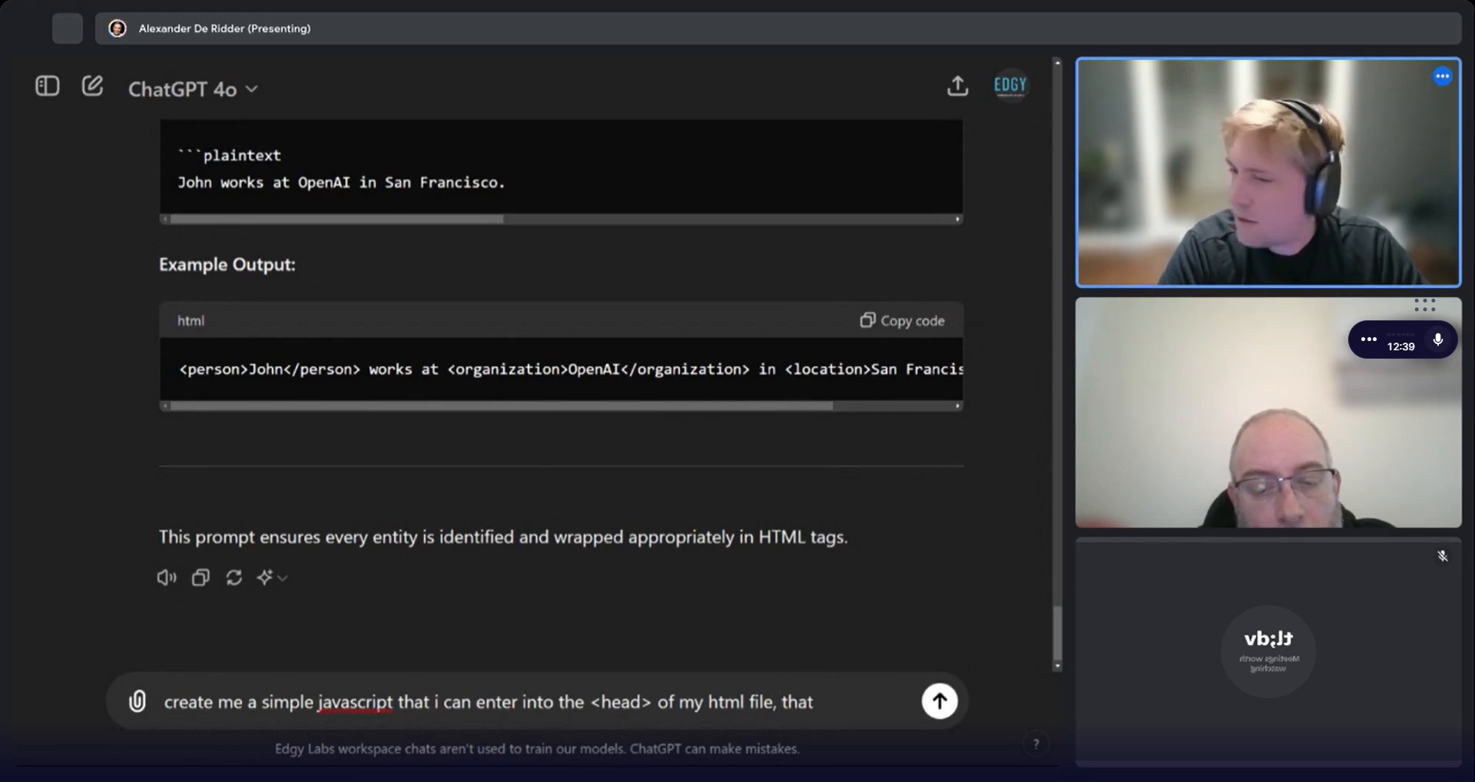
pyautogui.write(' hig')
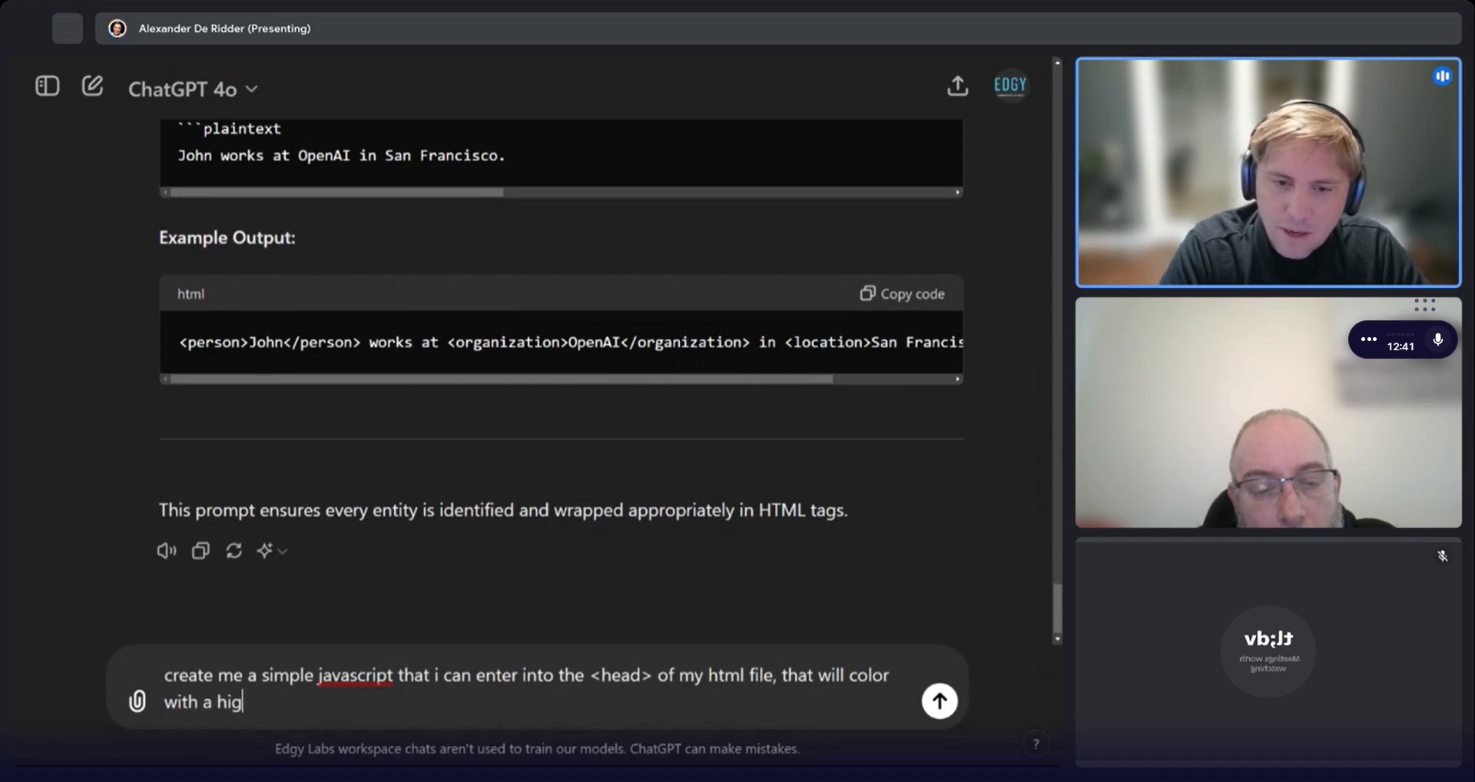
pyautogui.write('l color with a highlight e')
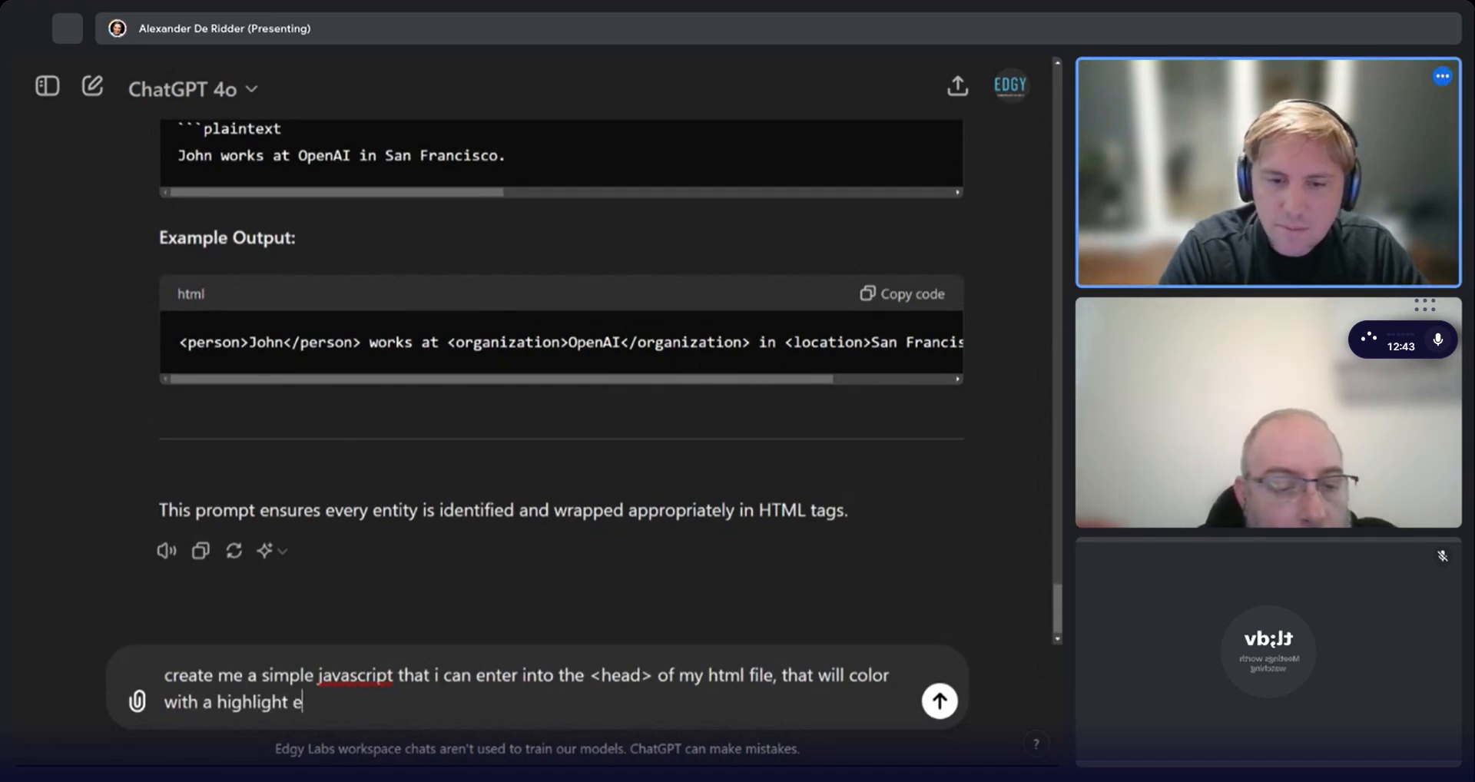
pyautogui.write('ffect ')
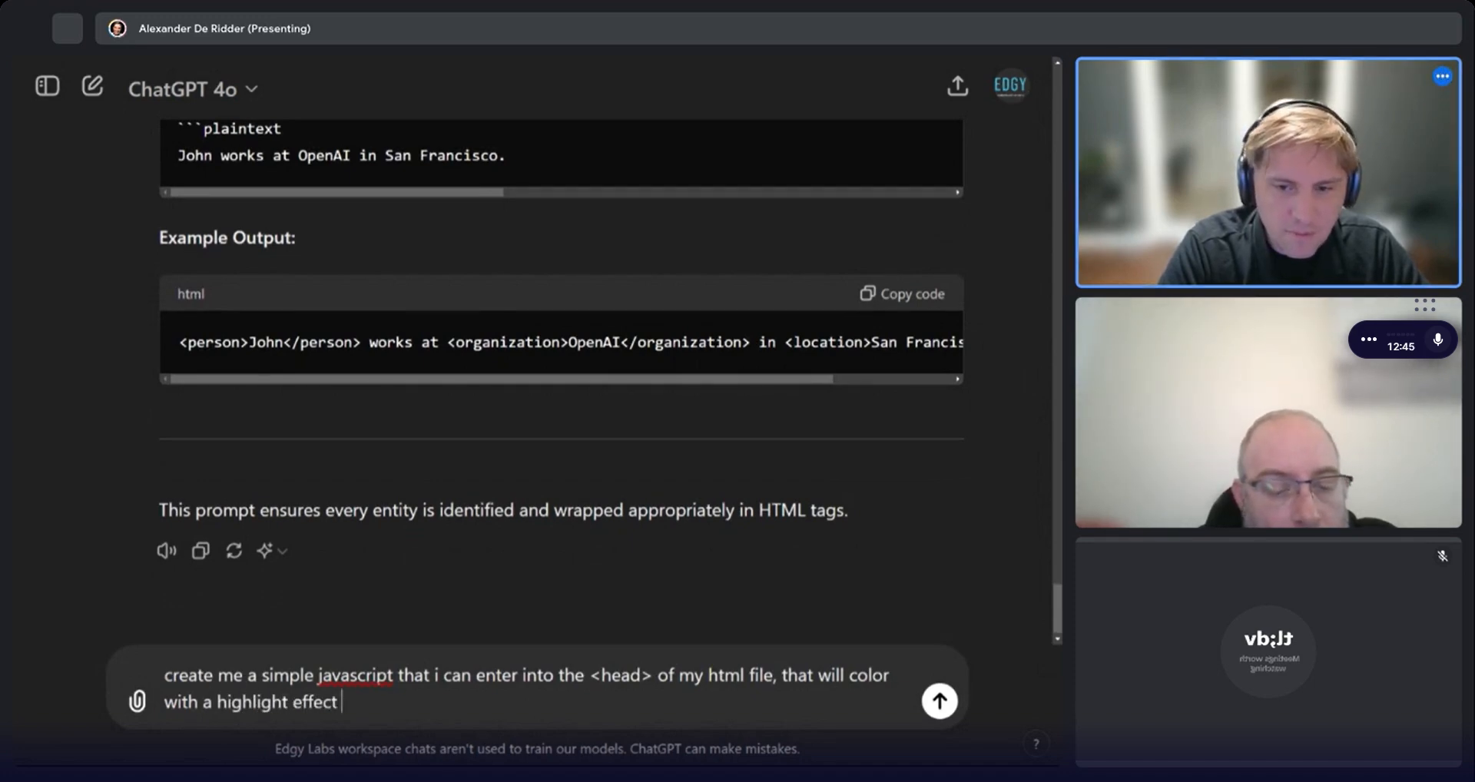
pyautogui.write('each entity in the tex')
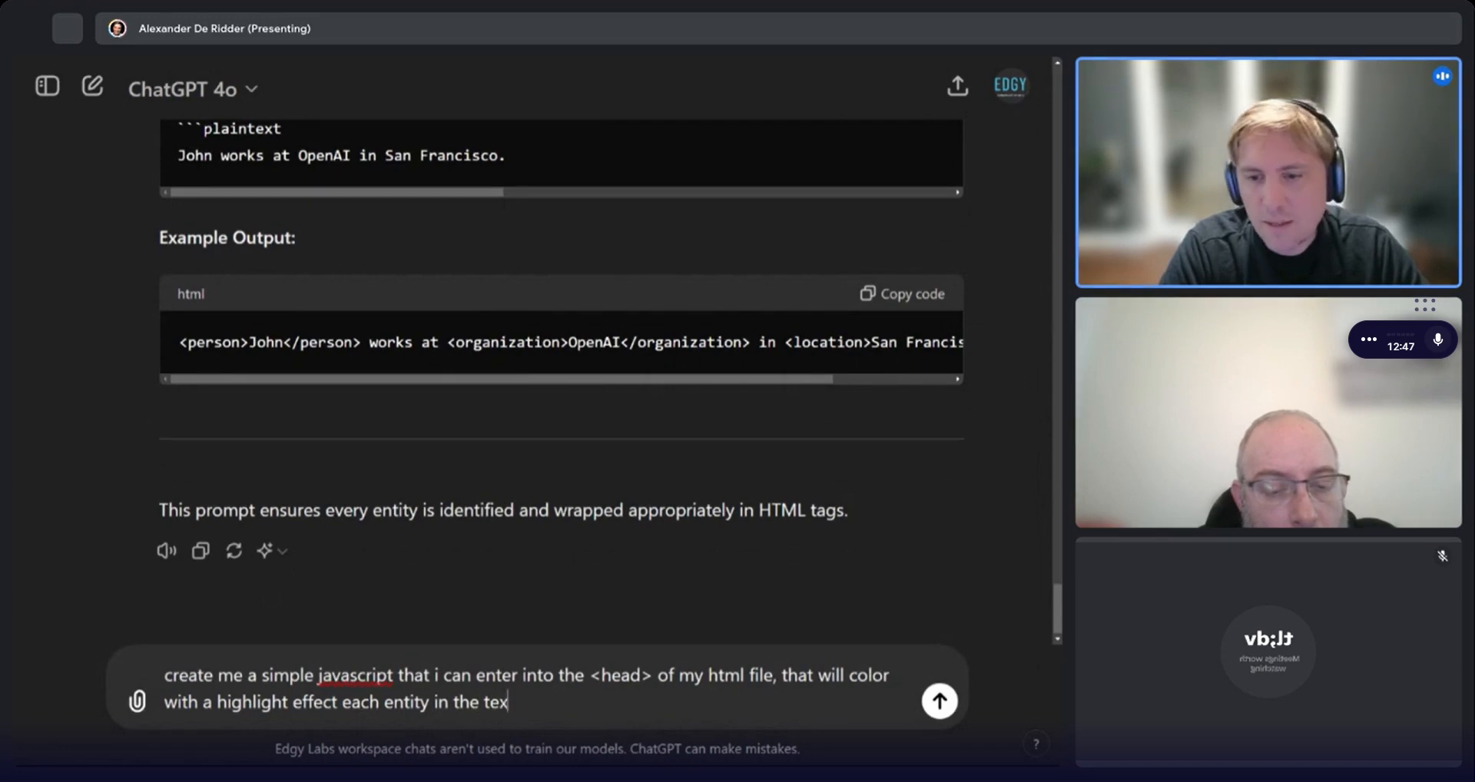
pyautogui.write('t. more')
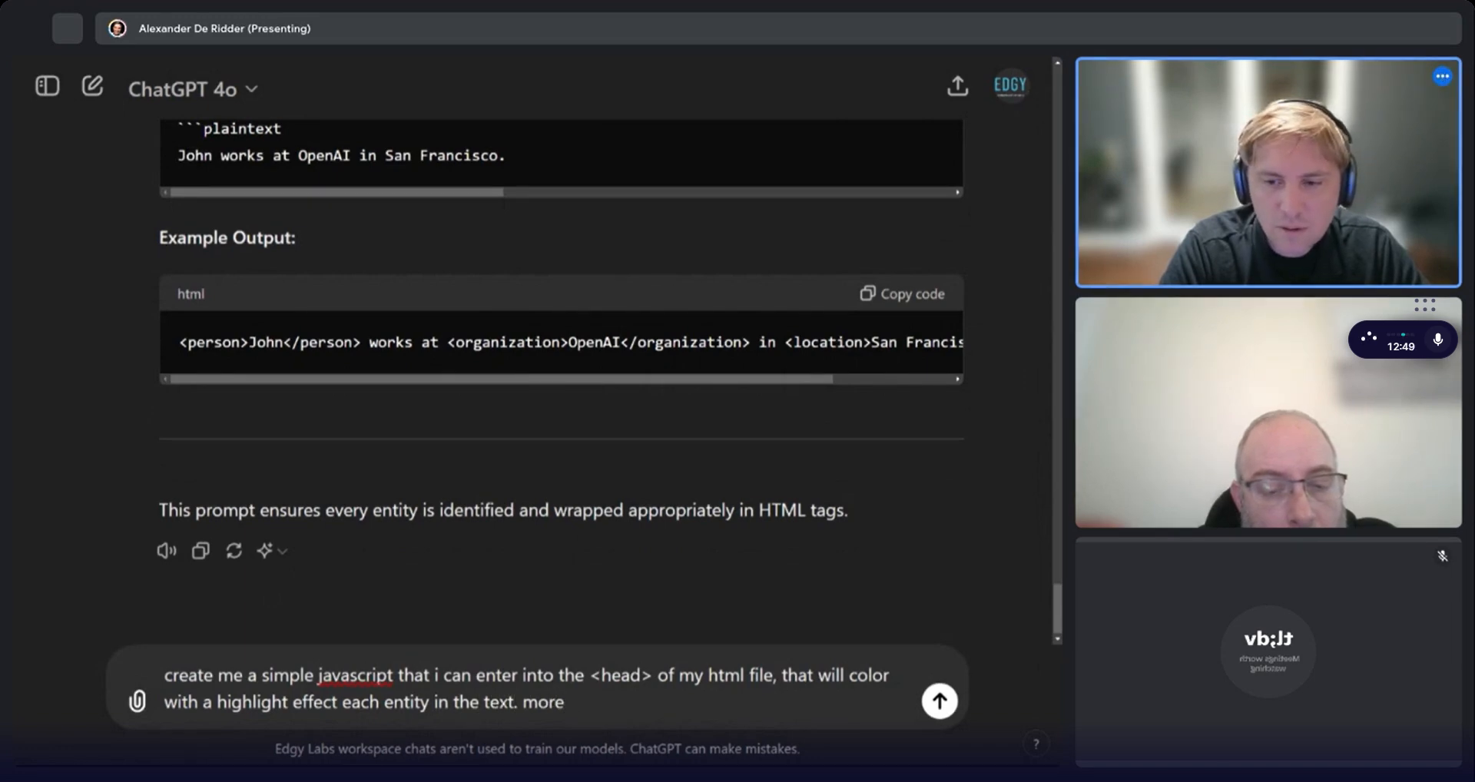
pyautogui.write('over, ')
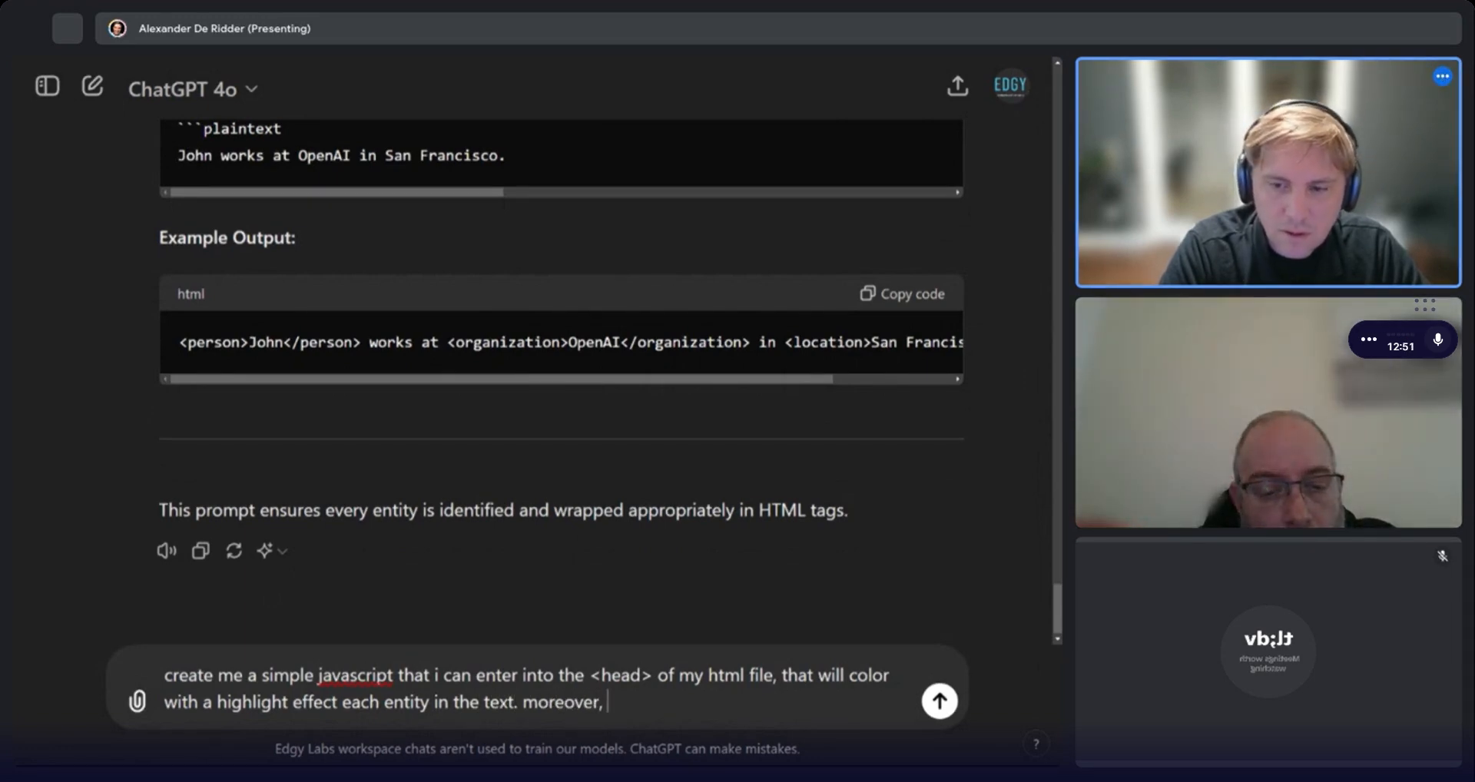
pyautogui.write('when i mouse over t')
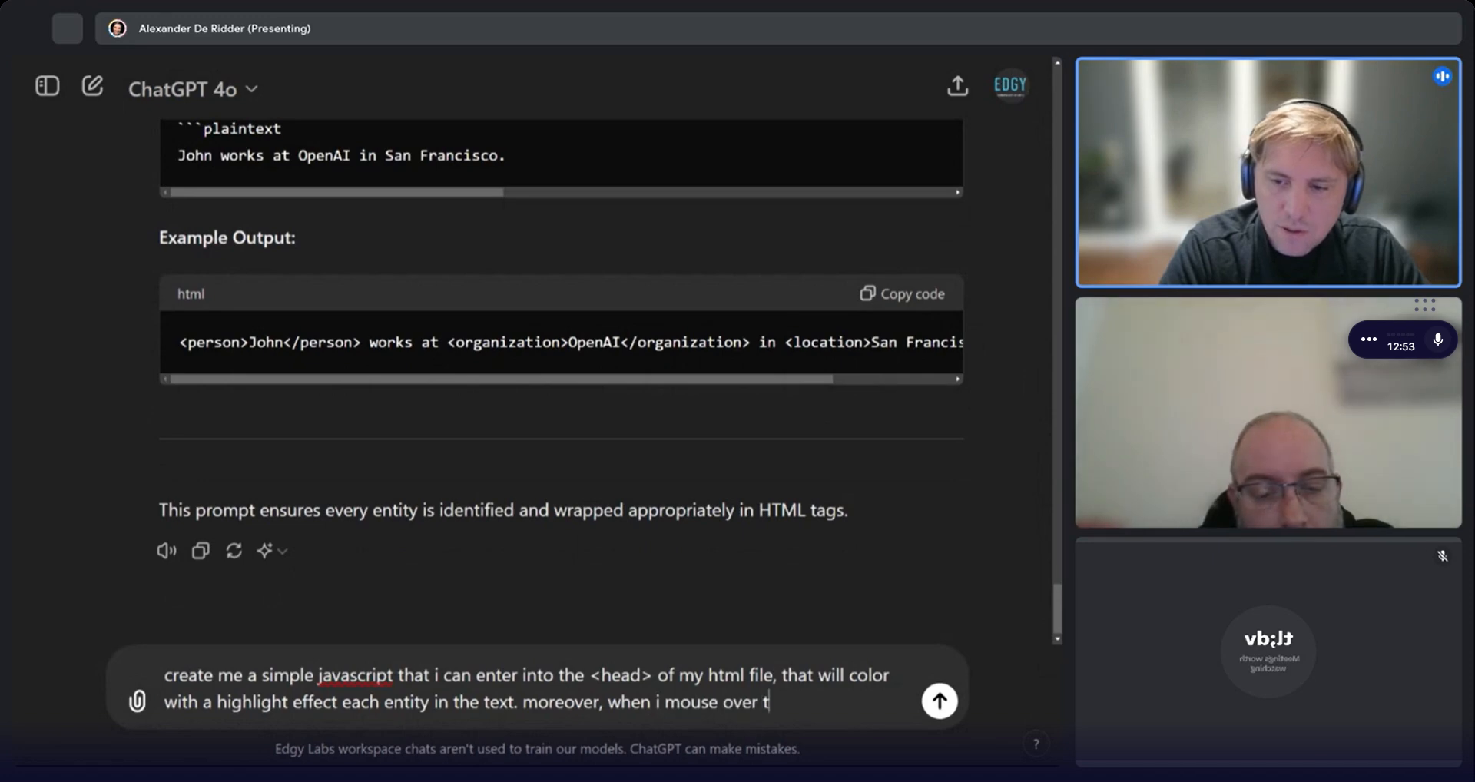
pyautogui.write('he highligh')
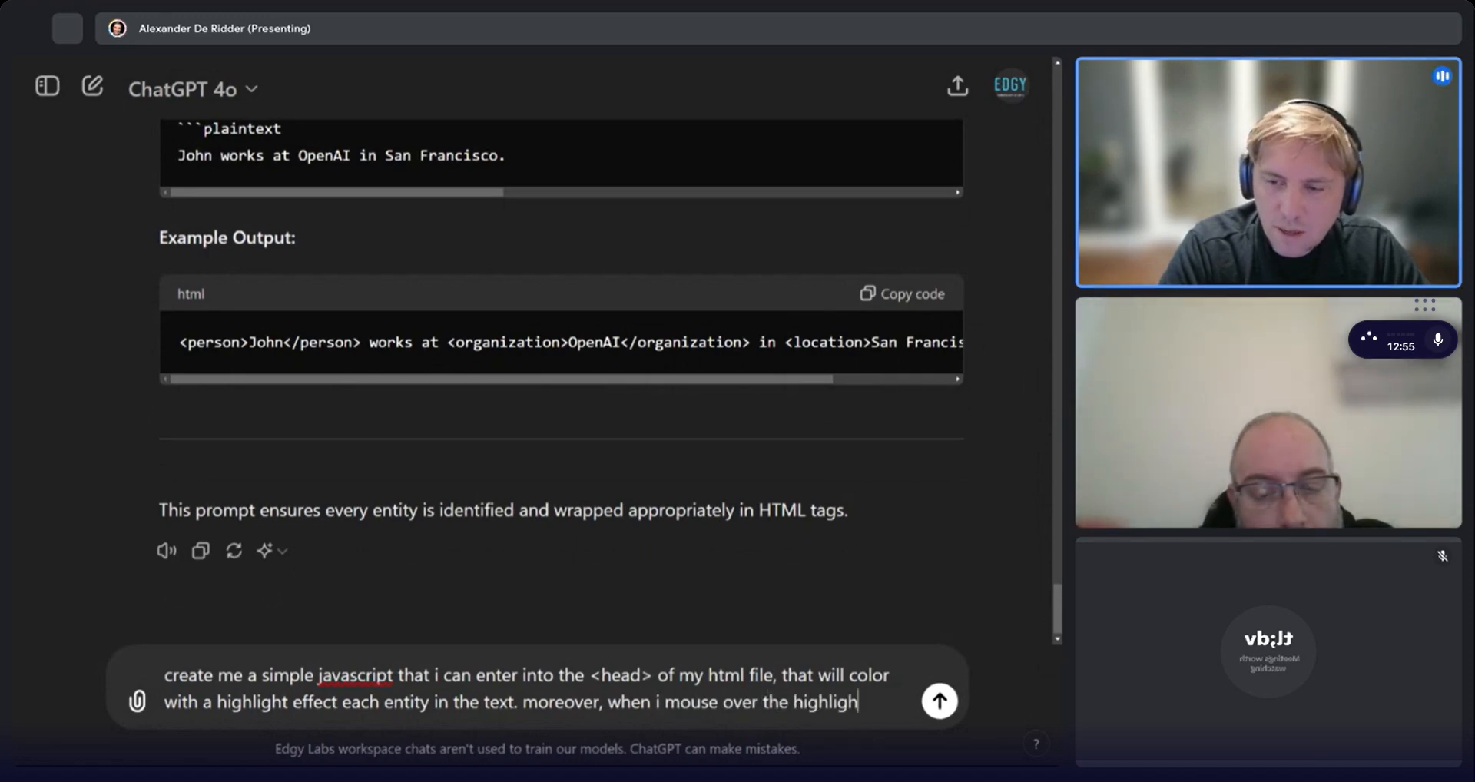
pyautogui.write('ted entity, it will')
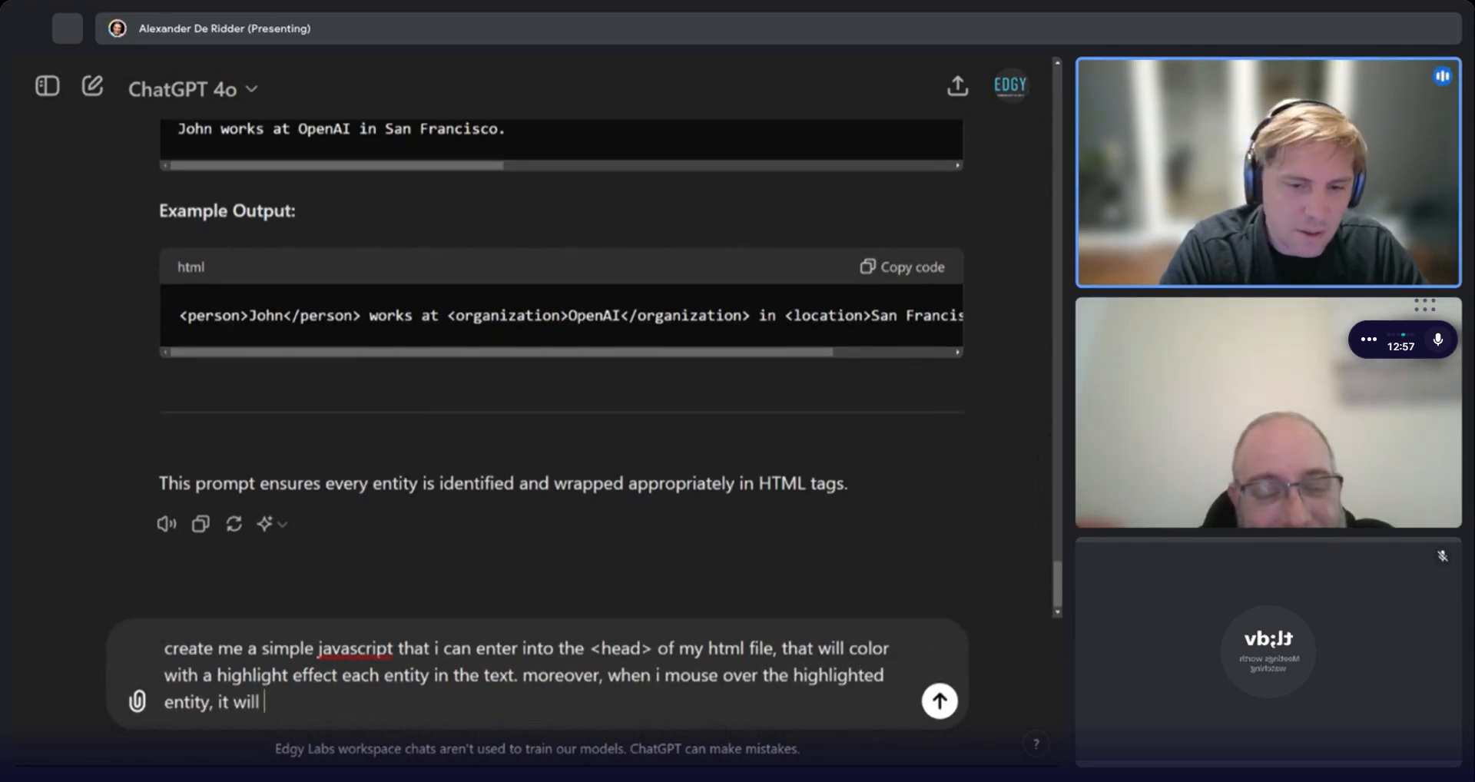
pyautogui.write(' show me a tool')
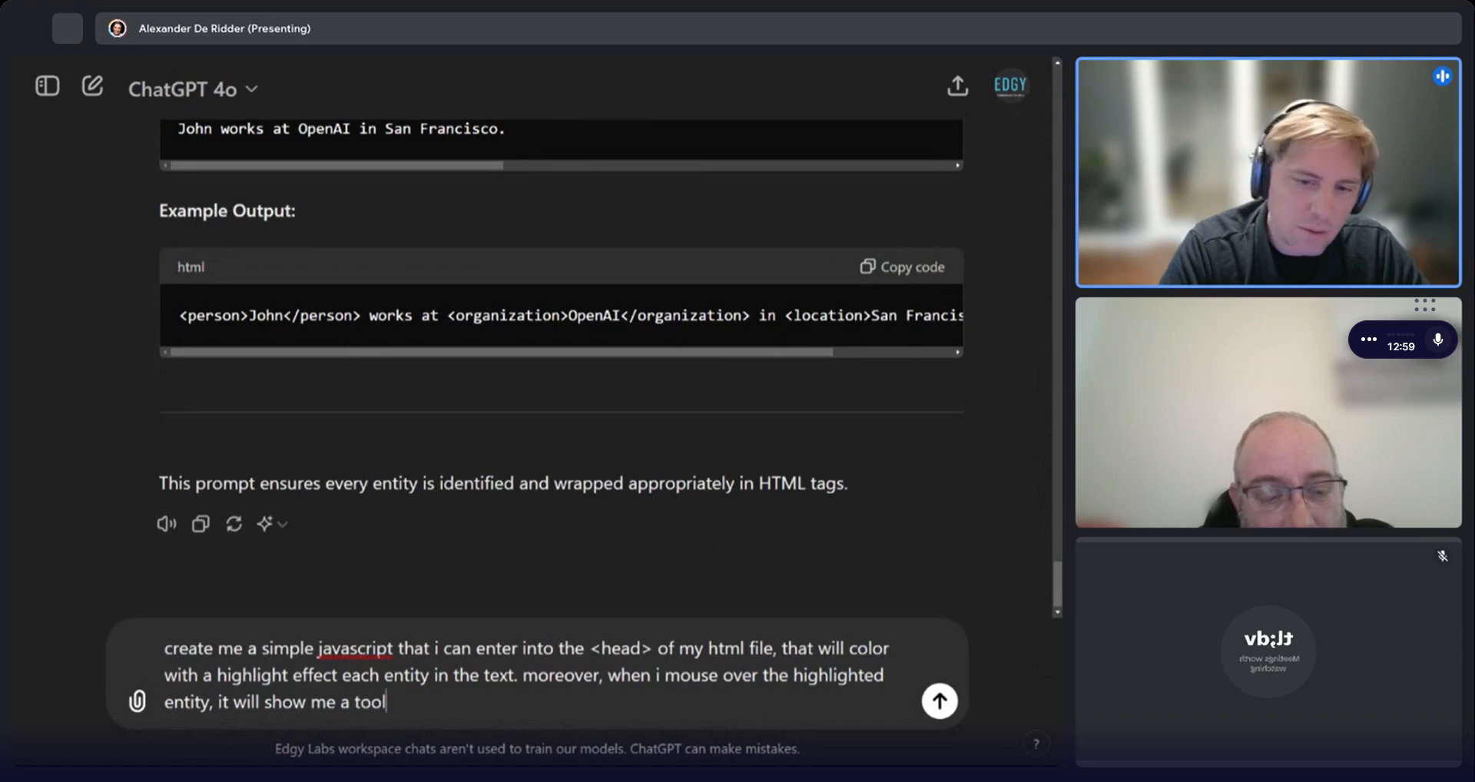
pyautogui.write('tip with the entity type')
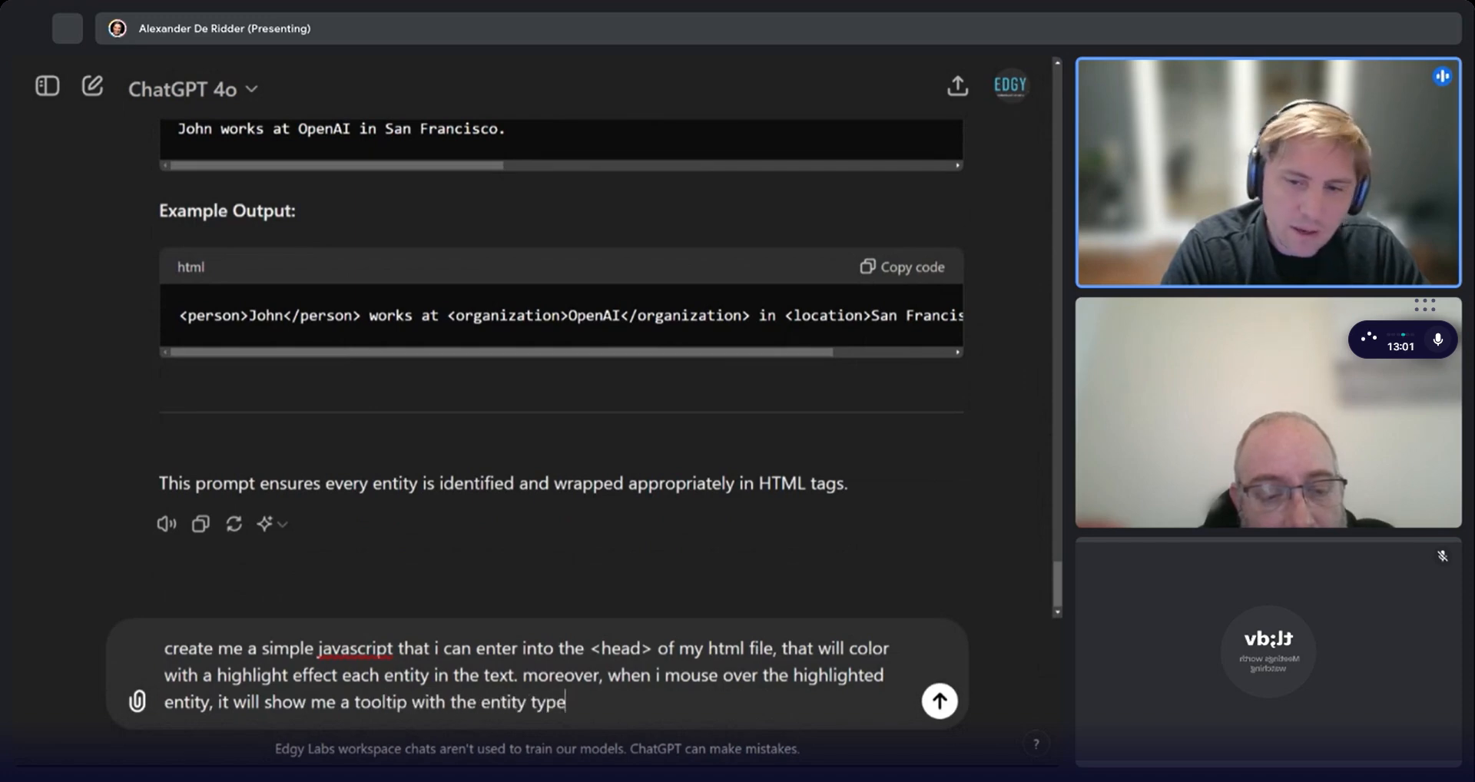
pyautogui.write('. for example if it')
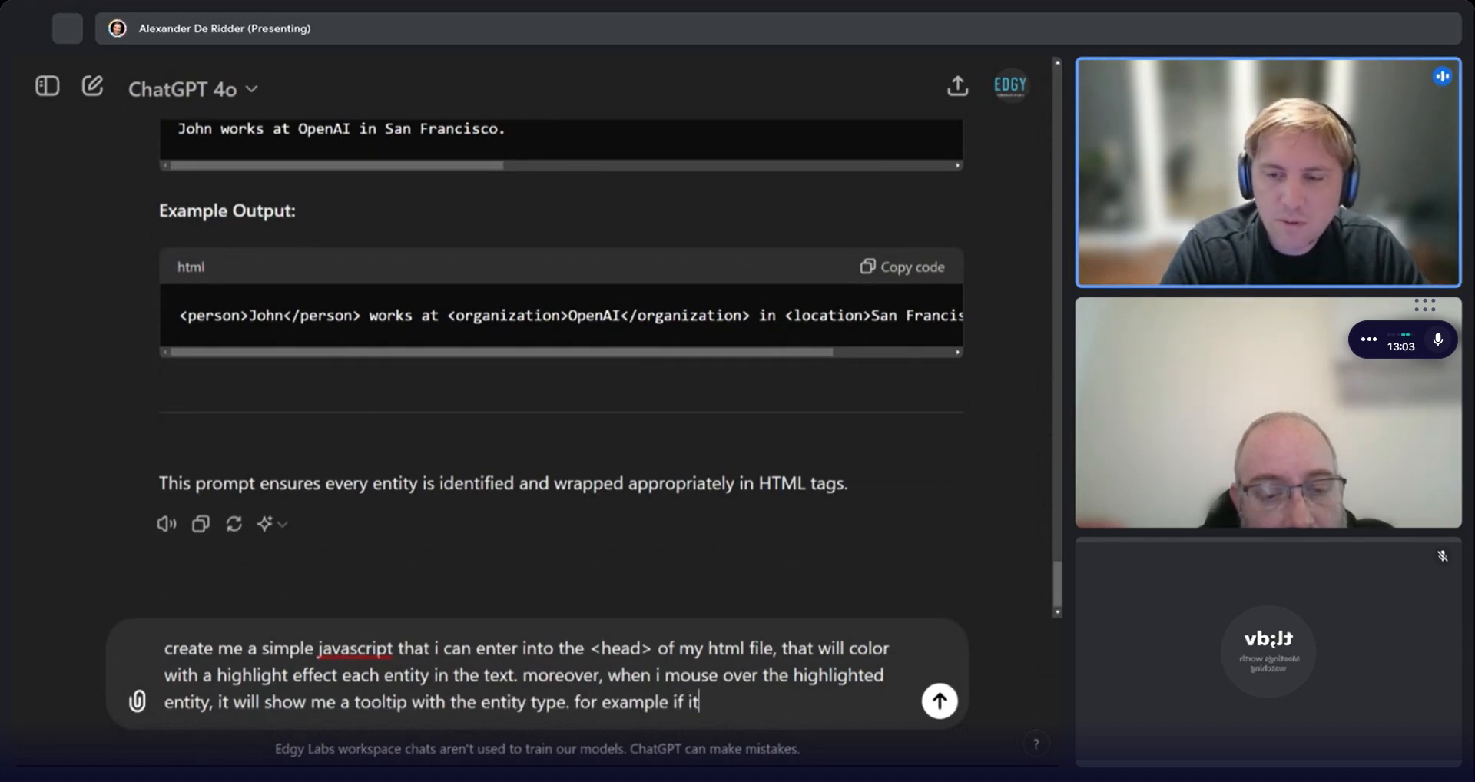
pyautogui.write("'s an organization")
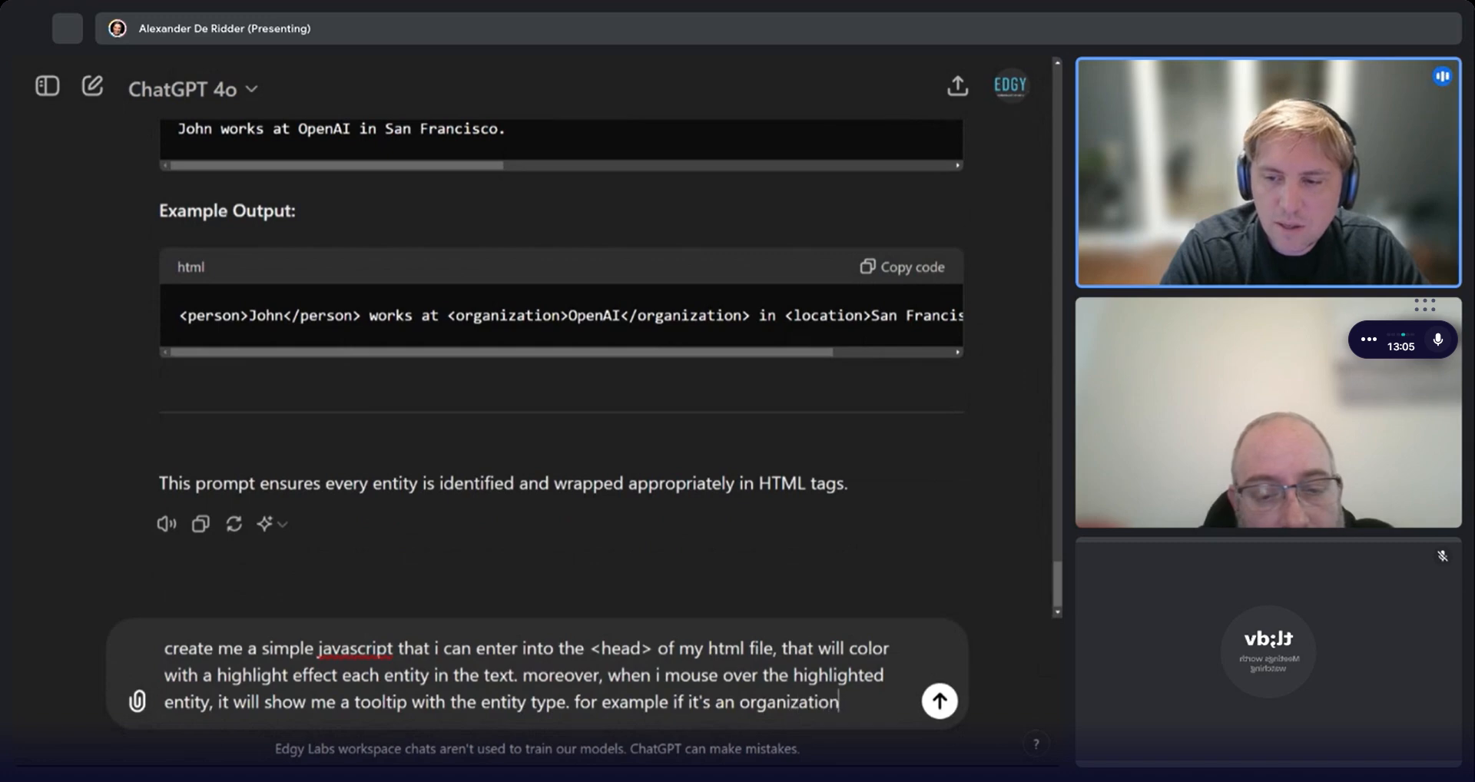
pyautogui.write(', and i mouse over, ')
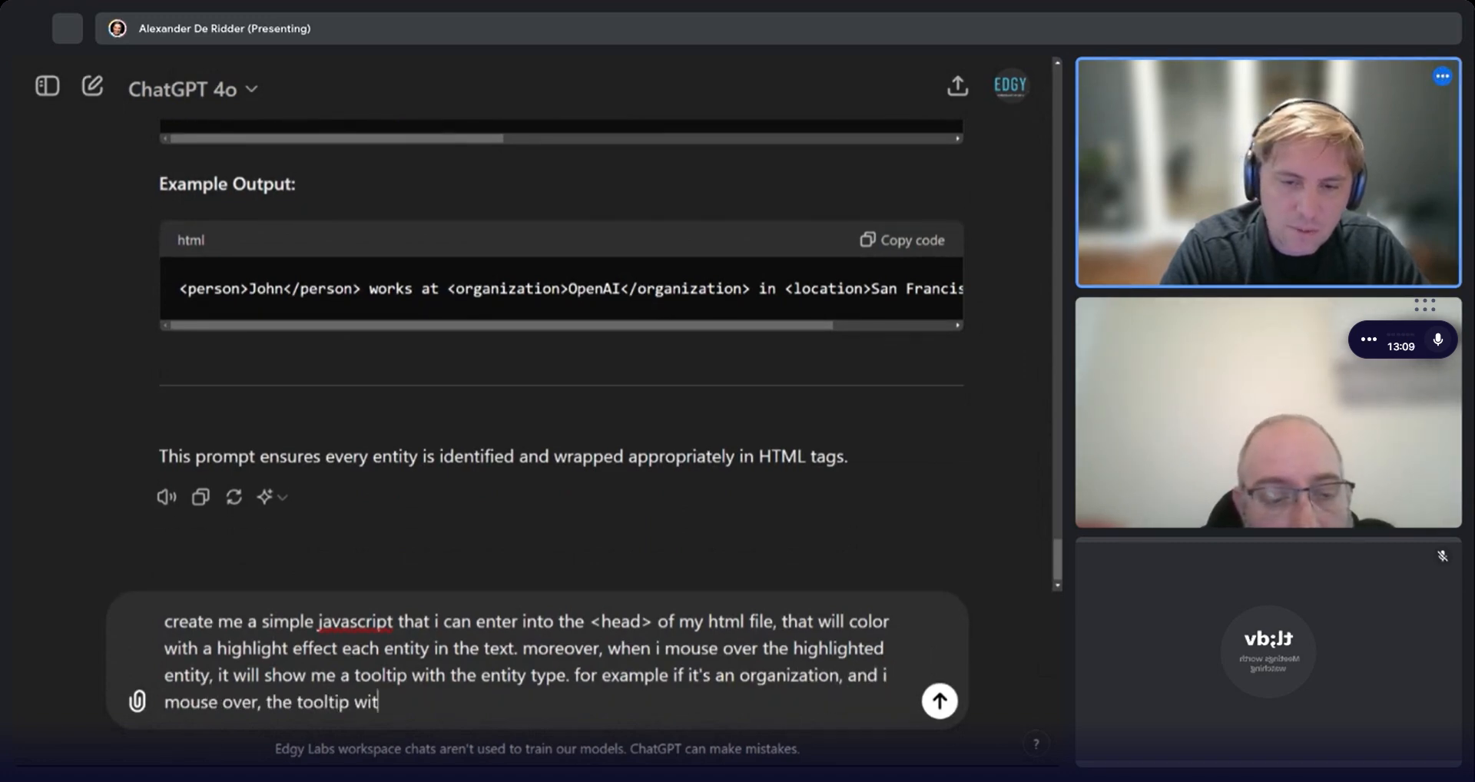
pyautogui.write('the tooltip will say ')
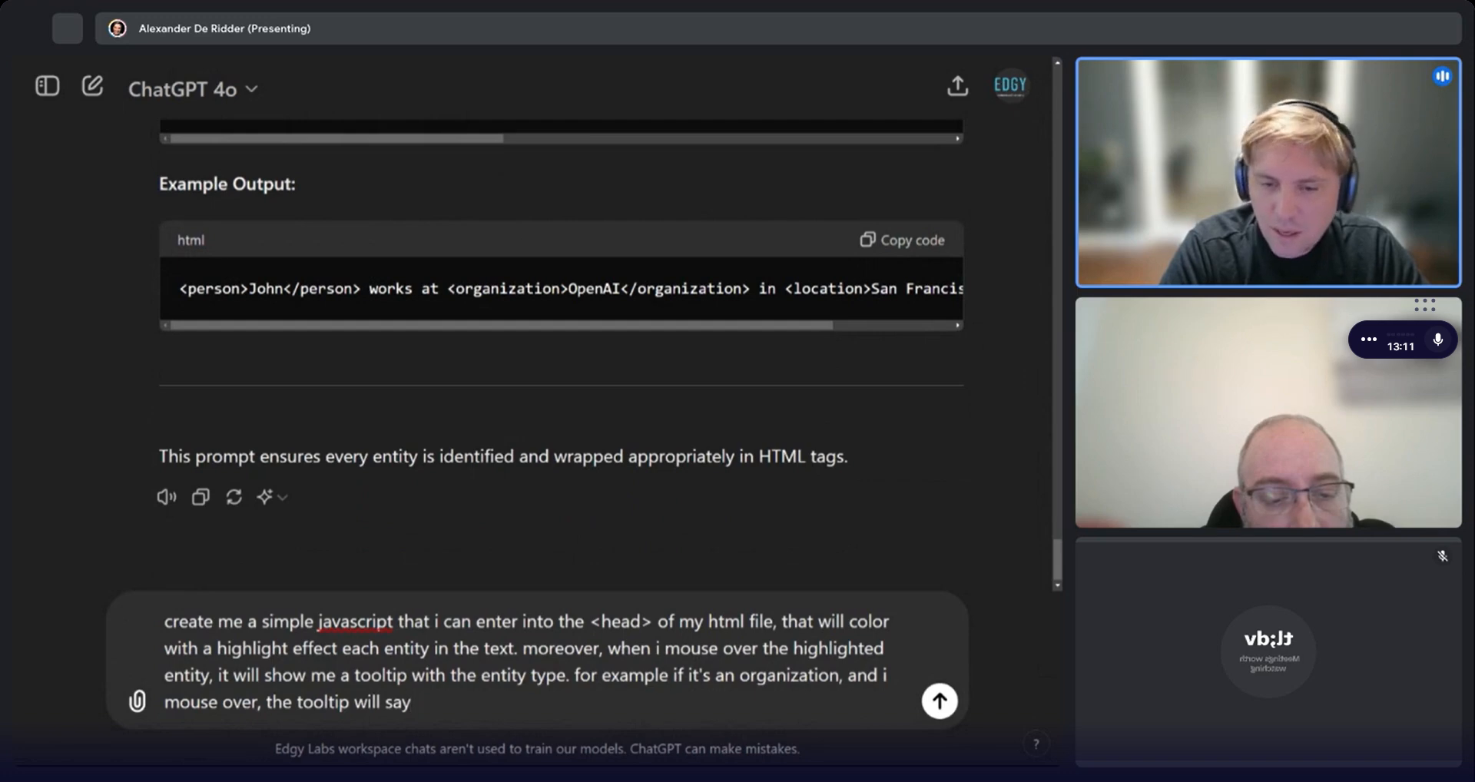
pyautogui.write('organization')
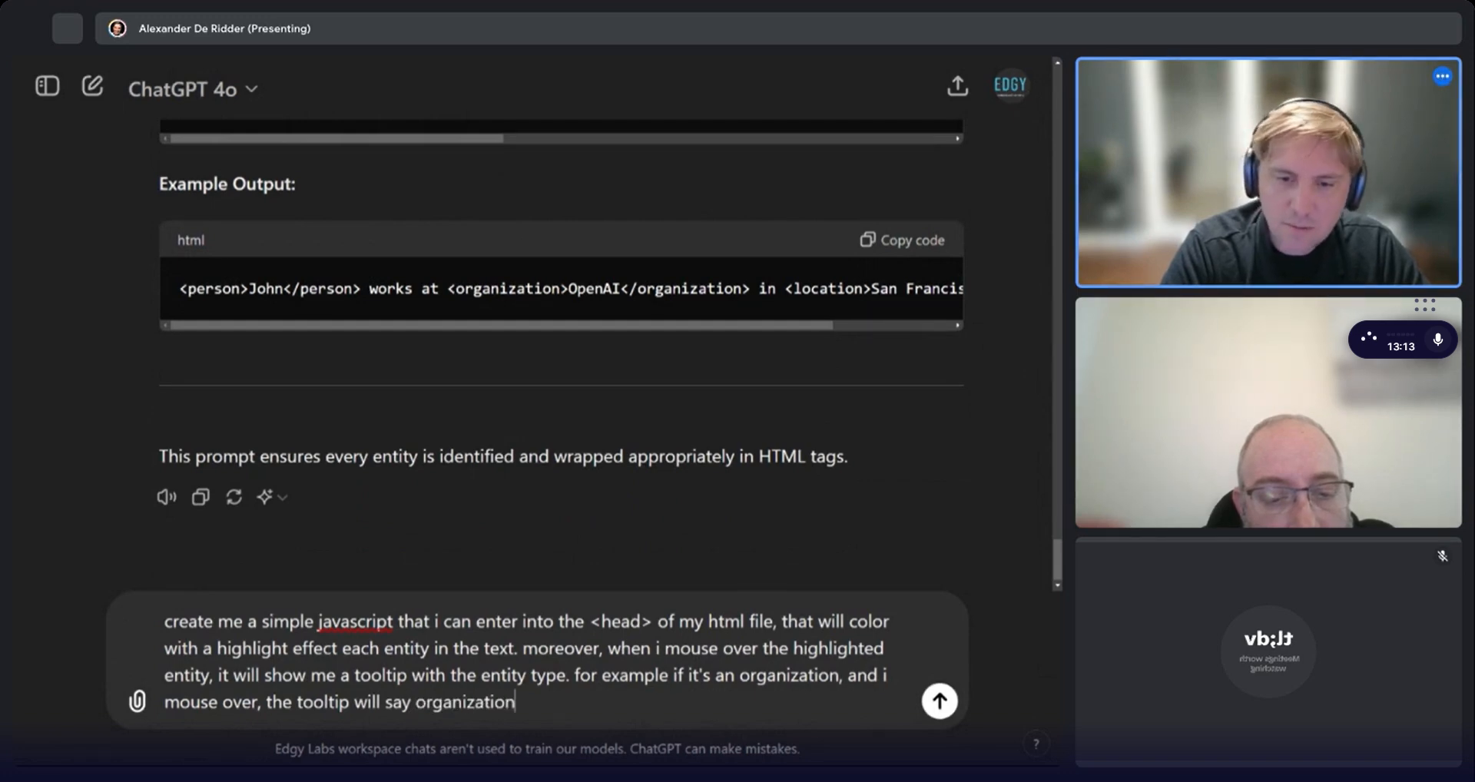
pyautogui.press('Return')
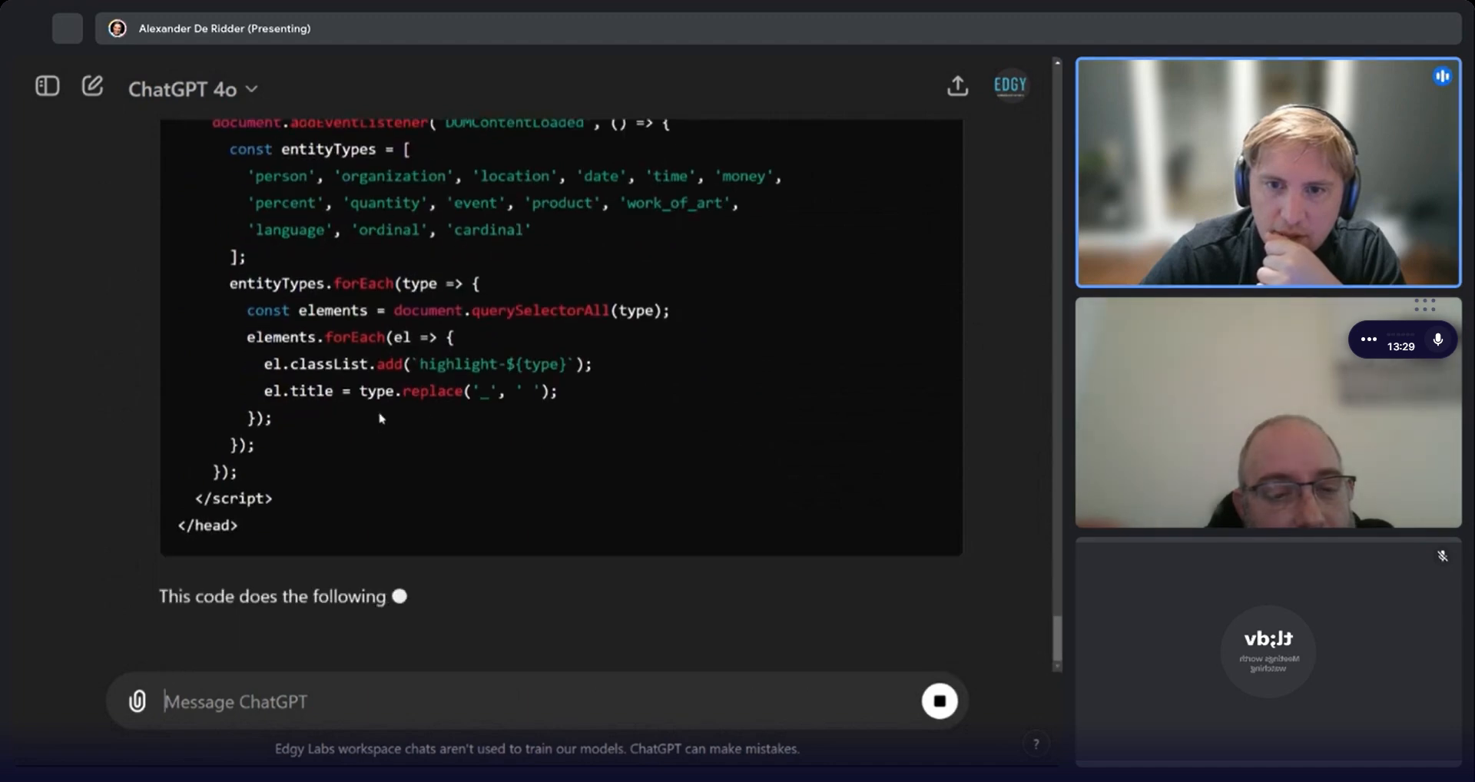
# Read through the generated head code with its highlight styles and script, and copy the code block.
pyautogui.scroll(3, 430, 419)
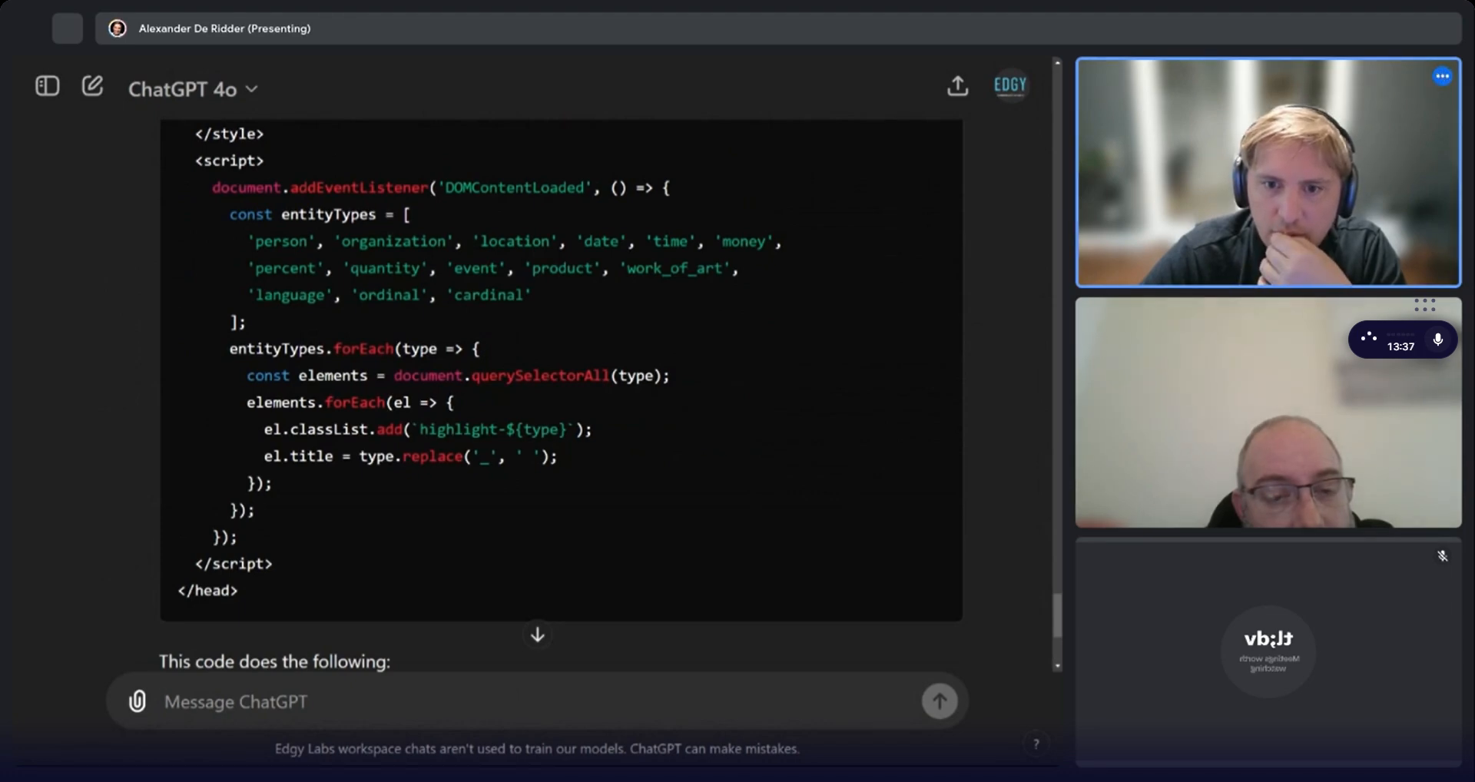
pyautogui.scroll(-2, 561, 461)
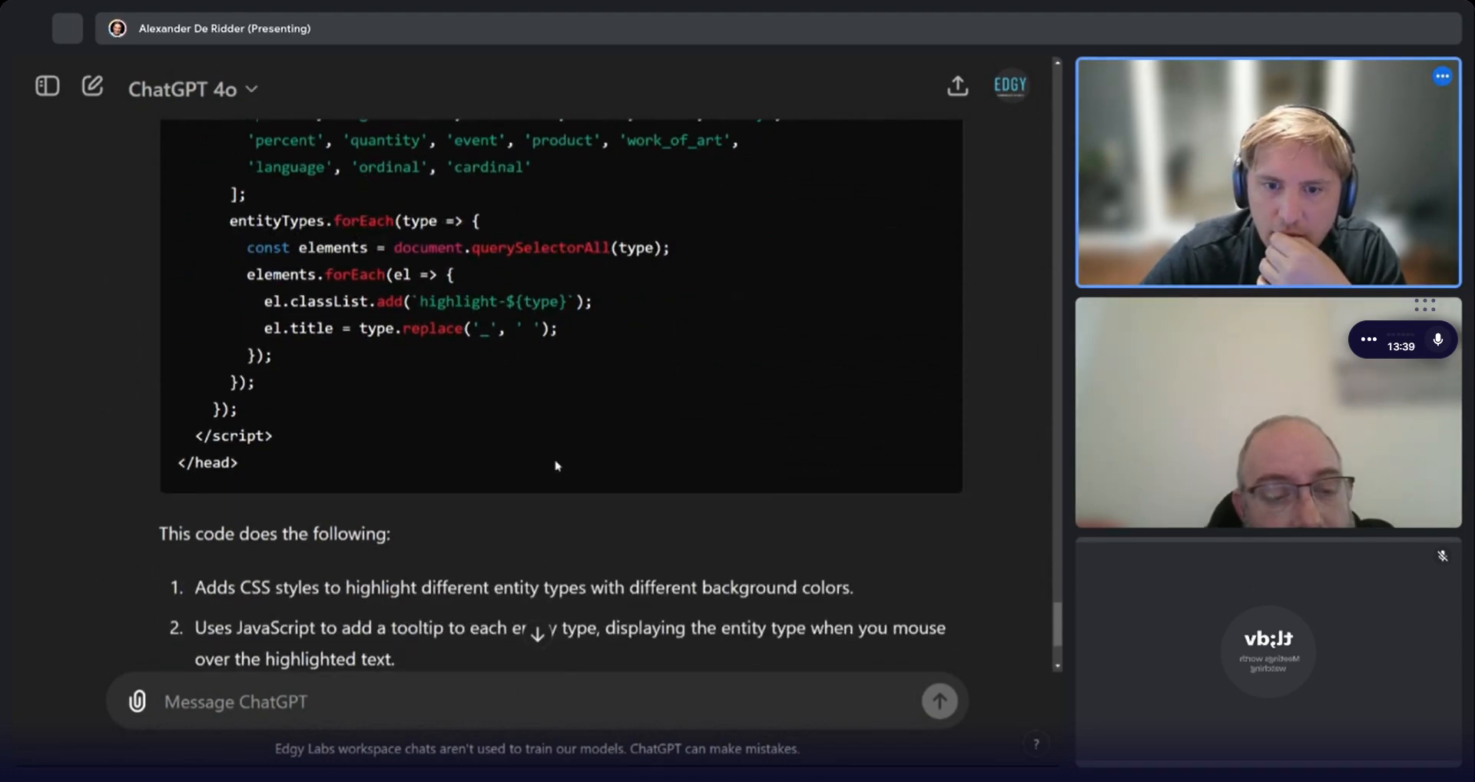
pyautogui.scroll(-3, 557, 466)
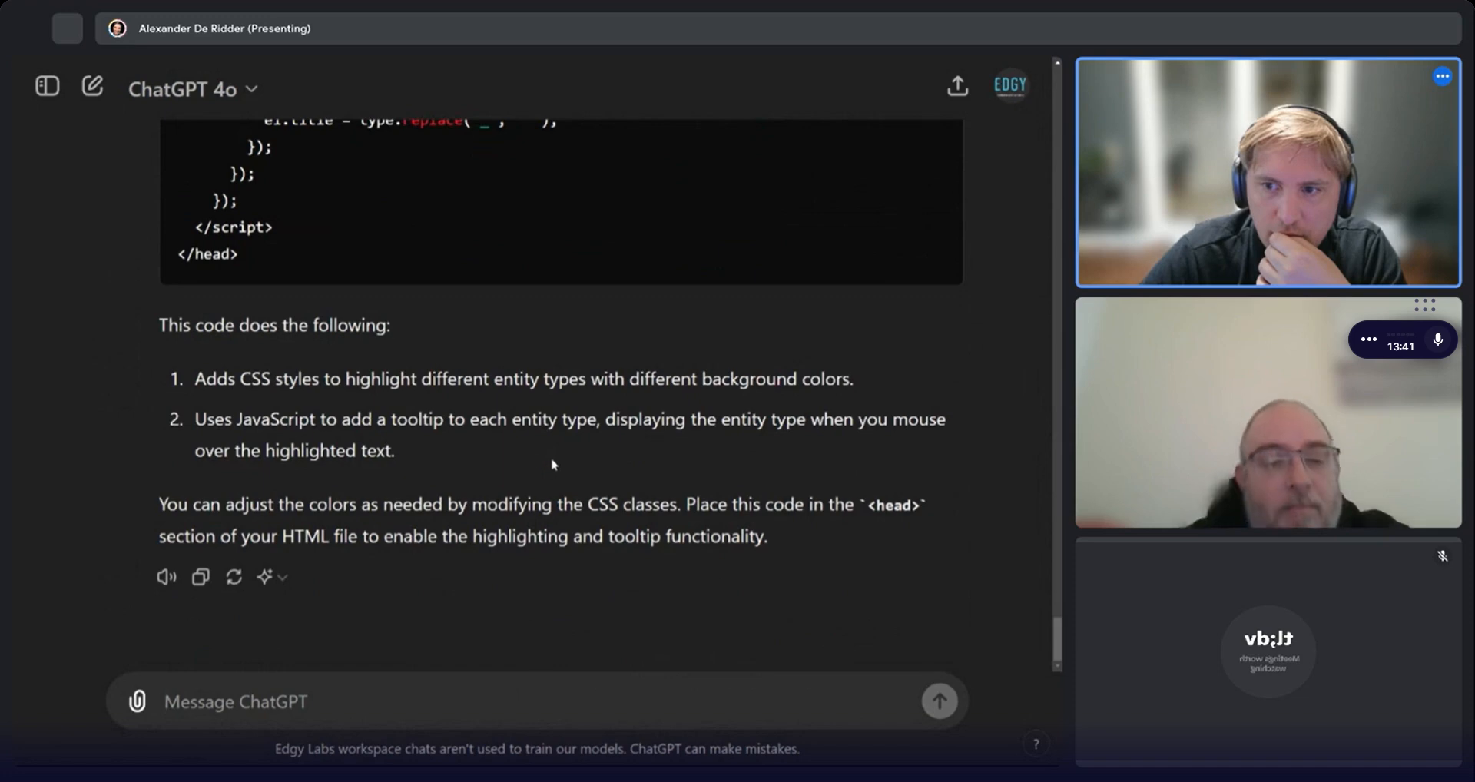
pyautogui.scroll(1, 537, 461)
pyautogui.scroll(5, 537, 461)
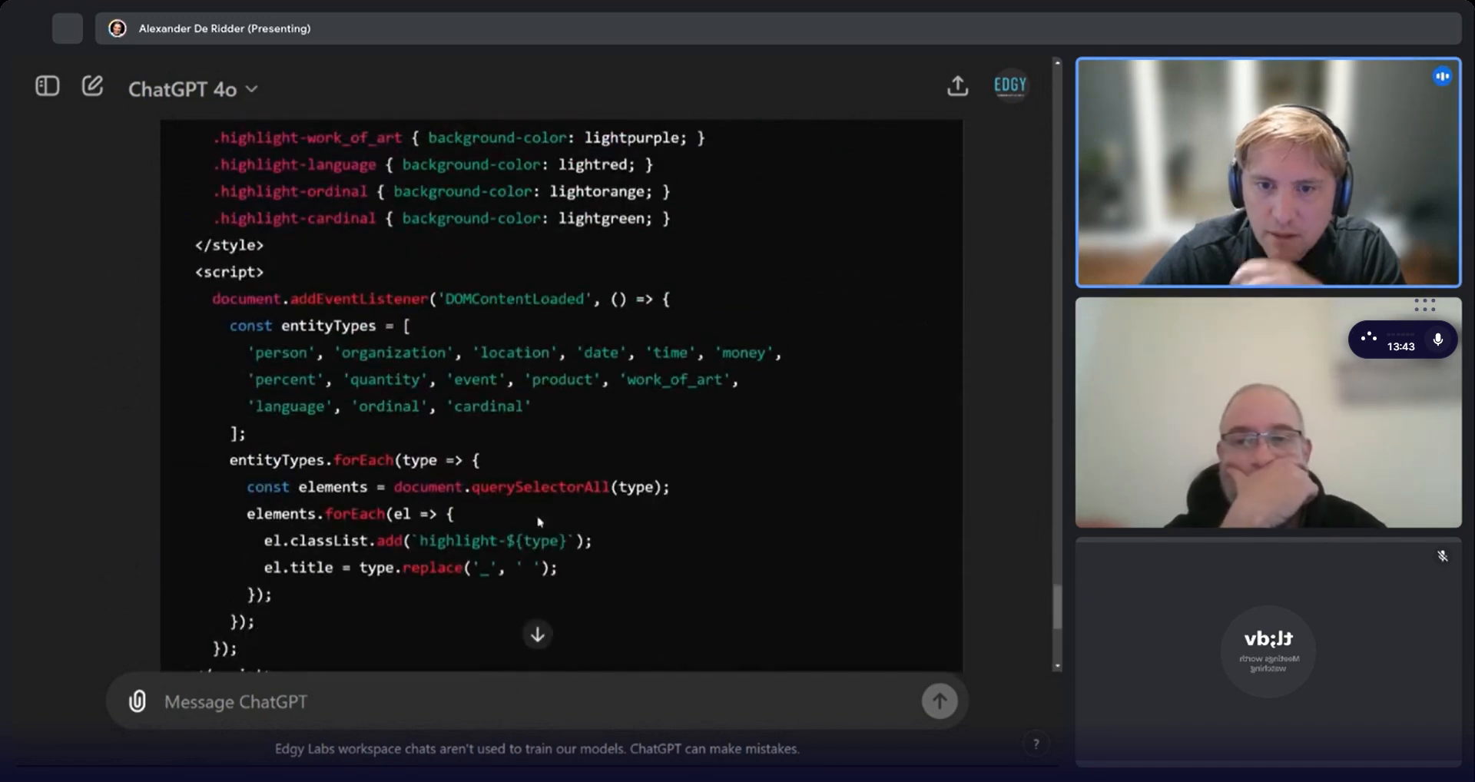
pyautogui.scroll(7, 537, 461)
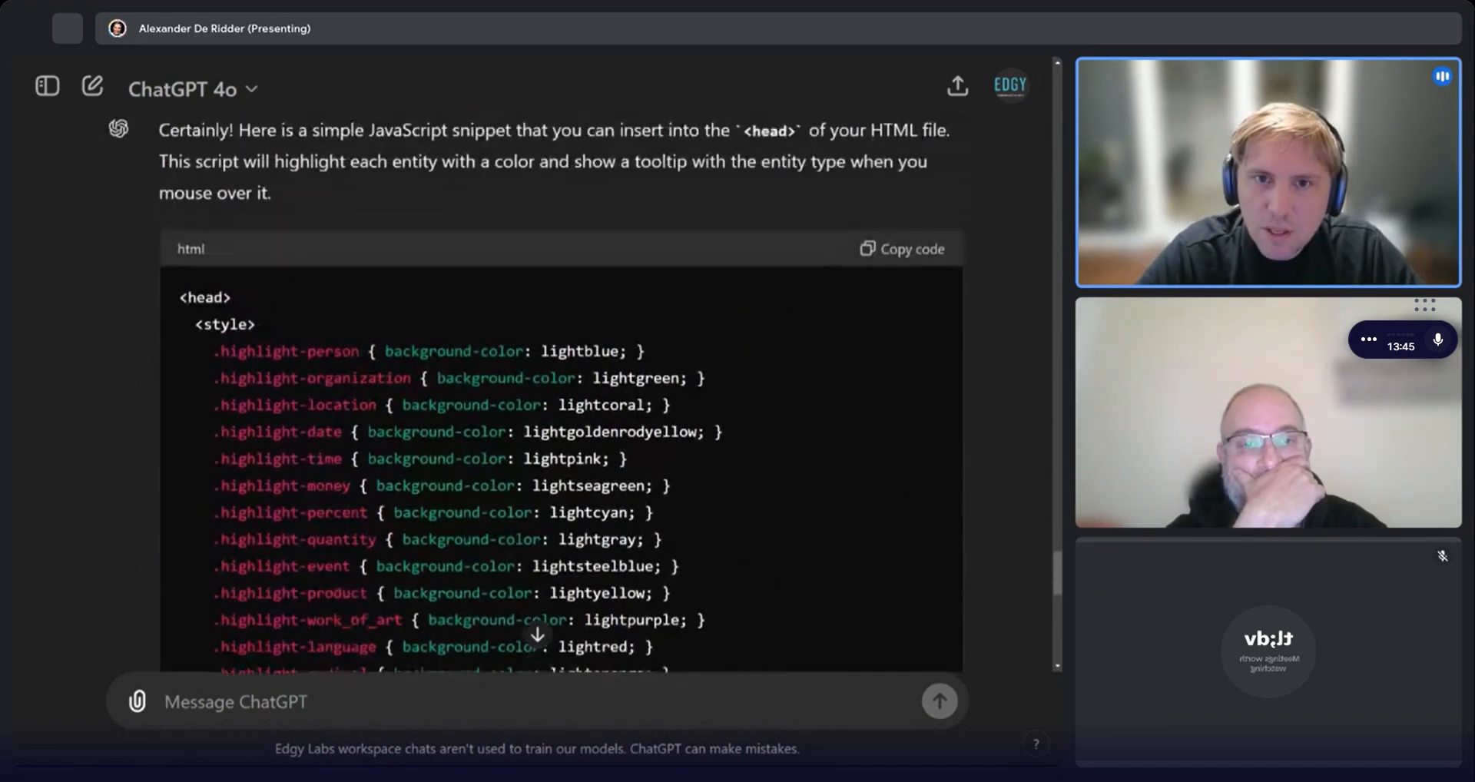
pyautogui.click(896, 284)
pyautogui.scroll(-7, 393, 366)
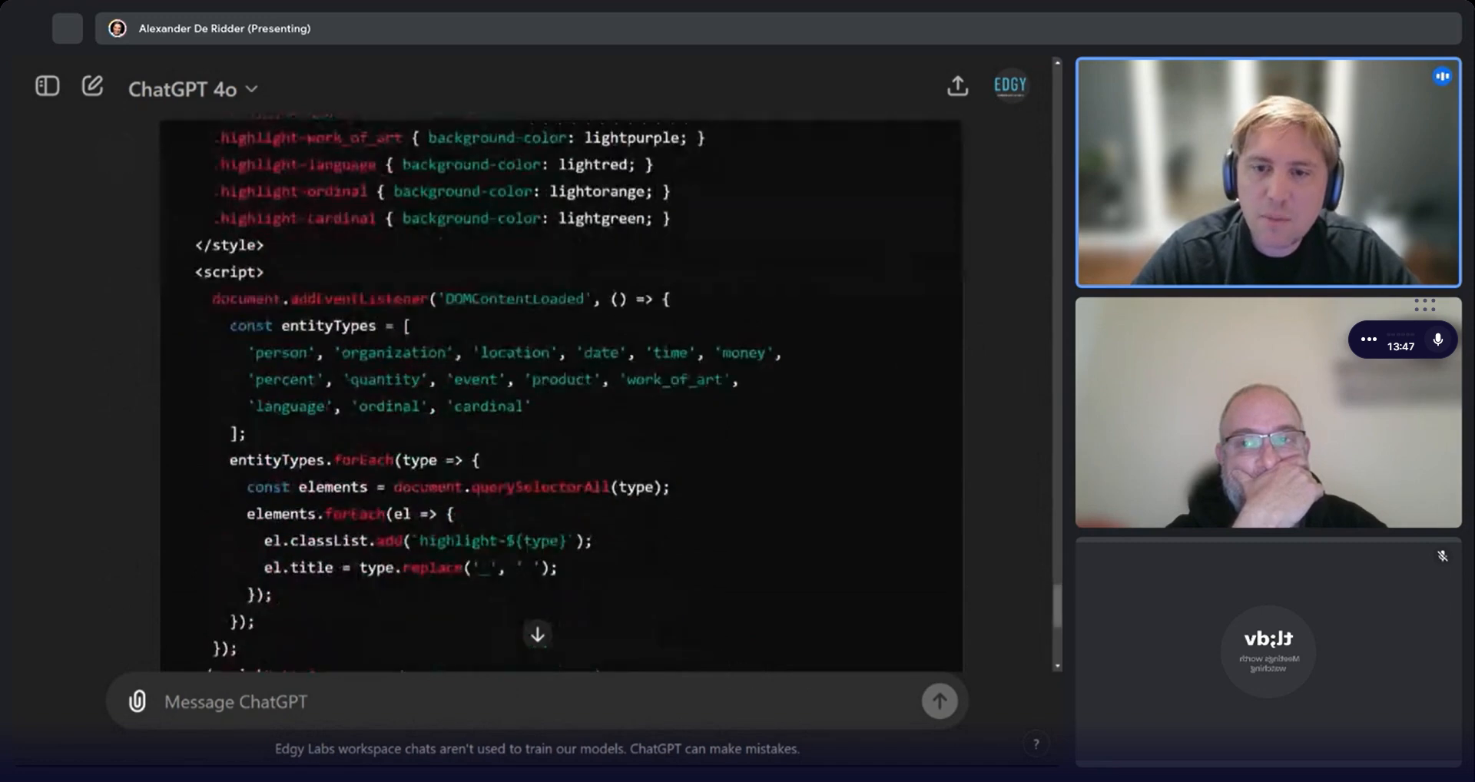
pyautogui.scroll(4, 393, 367)
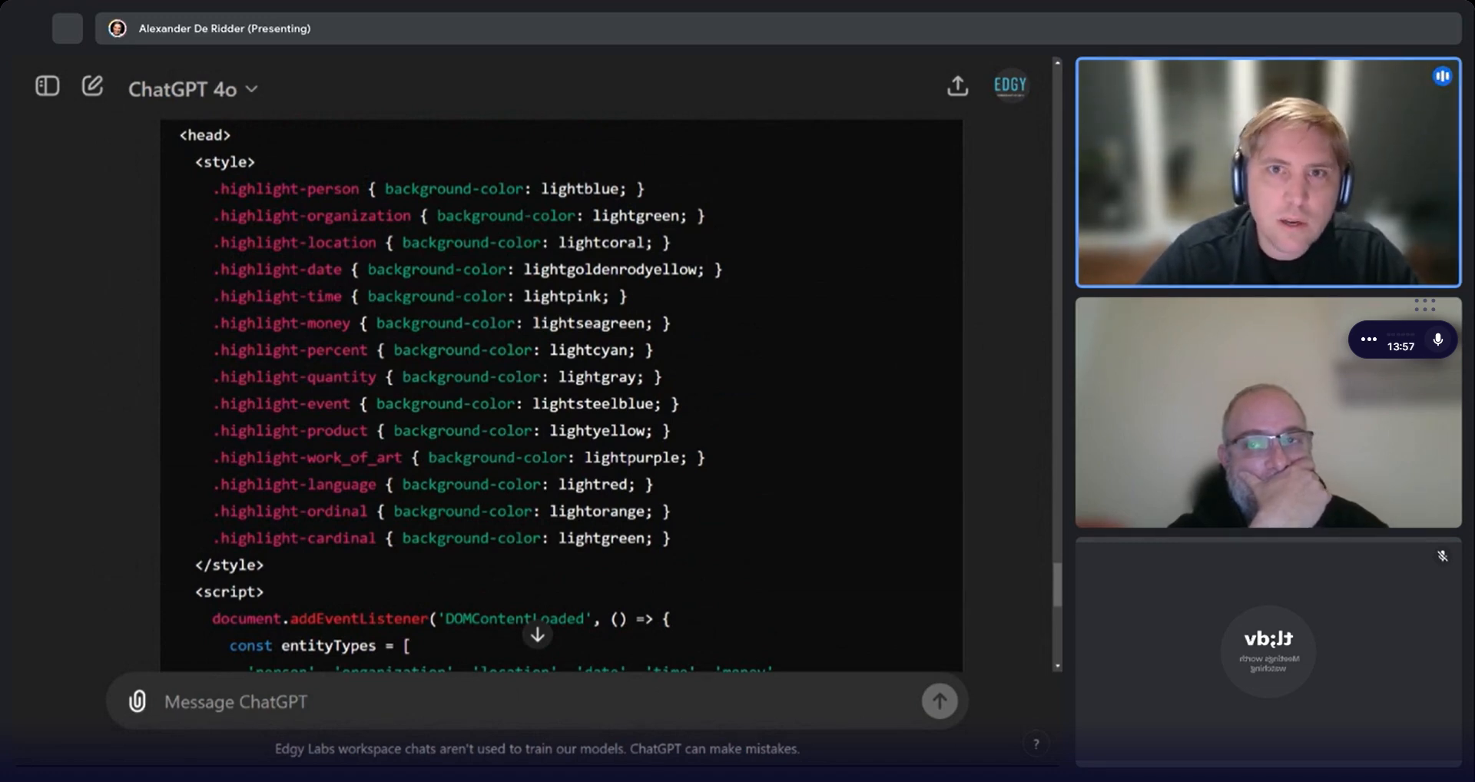
# In the text editor, wrap the pasted head code between <html> and </html> tags.
pyautogui.hotkey('ctrl', 'Tab')
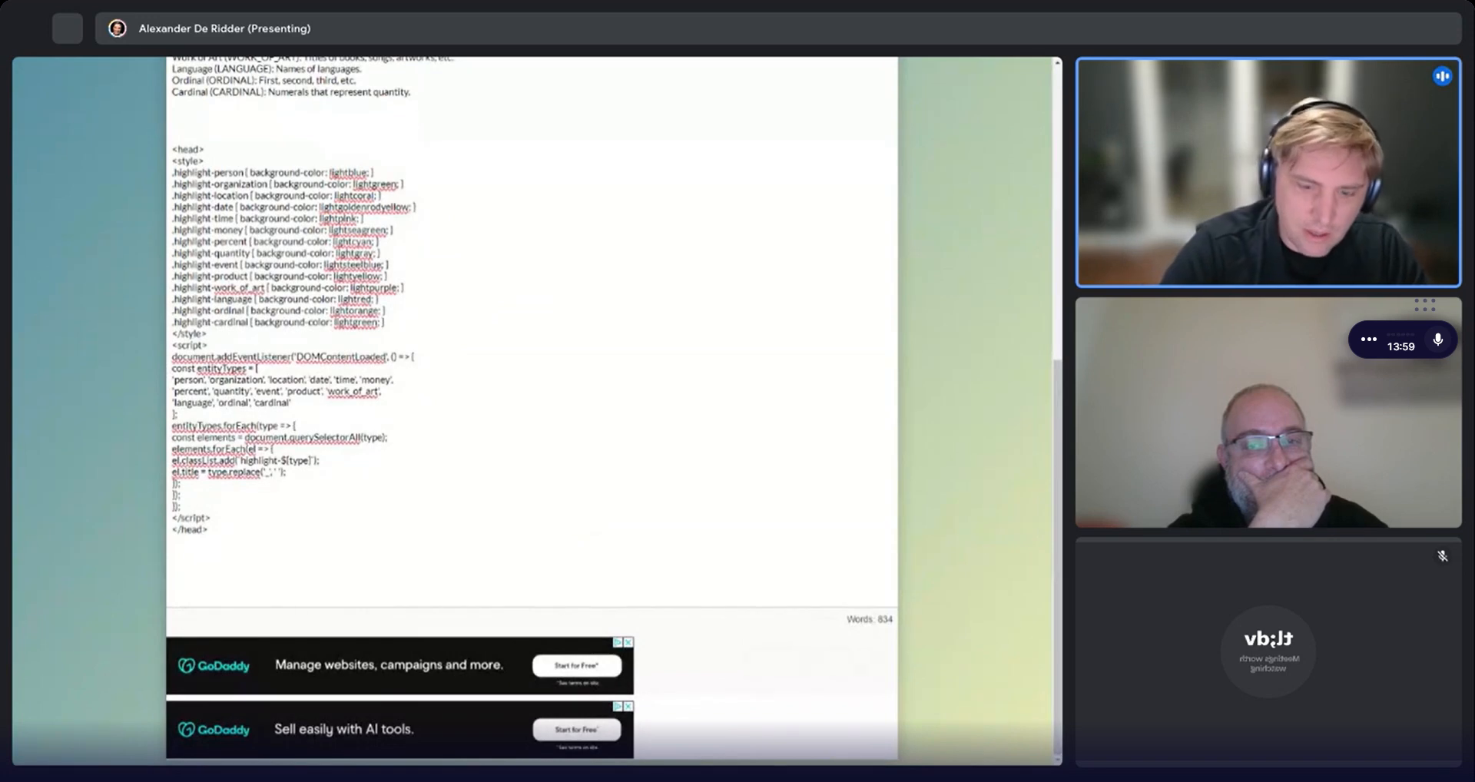
pyautogui.write('html')
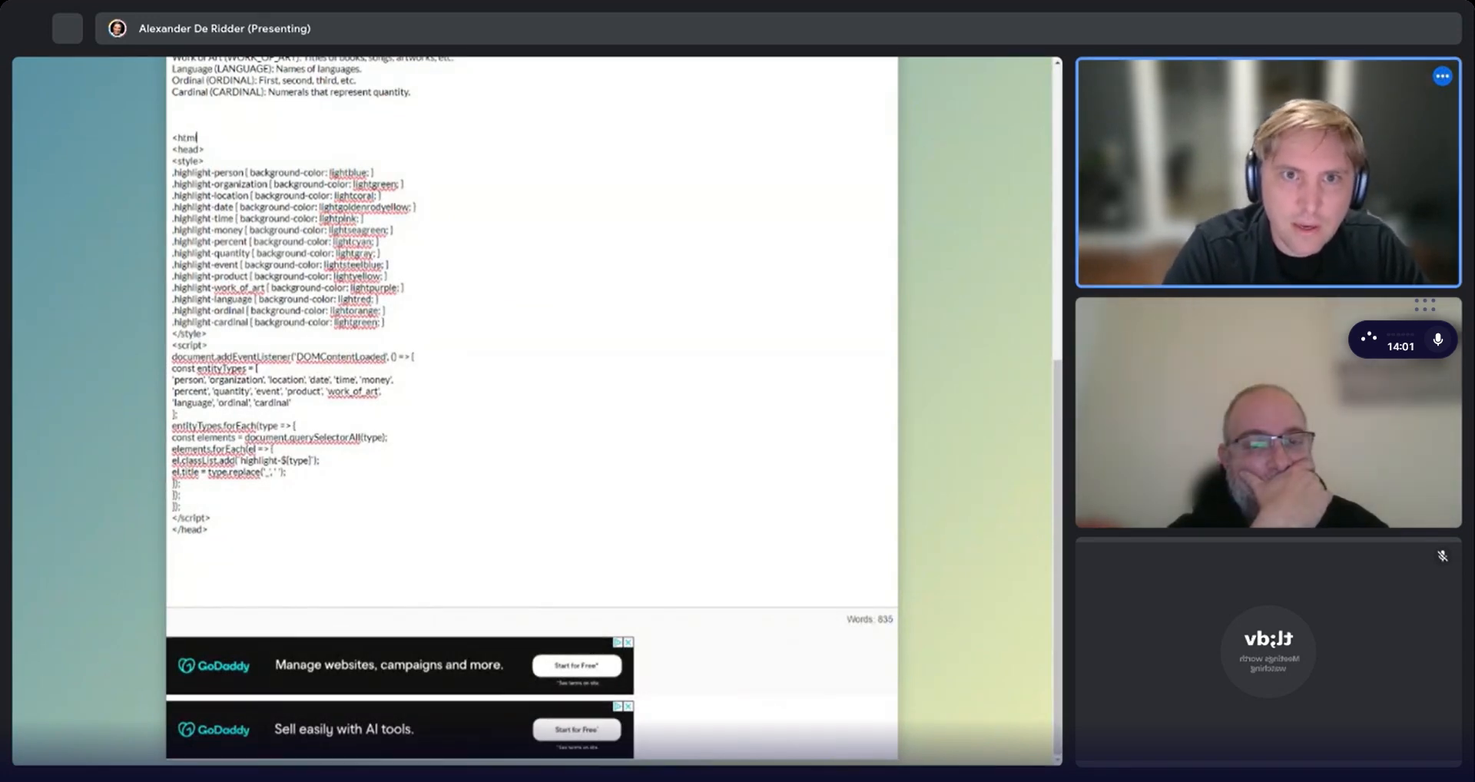
pyautogui.write('>')
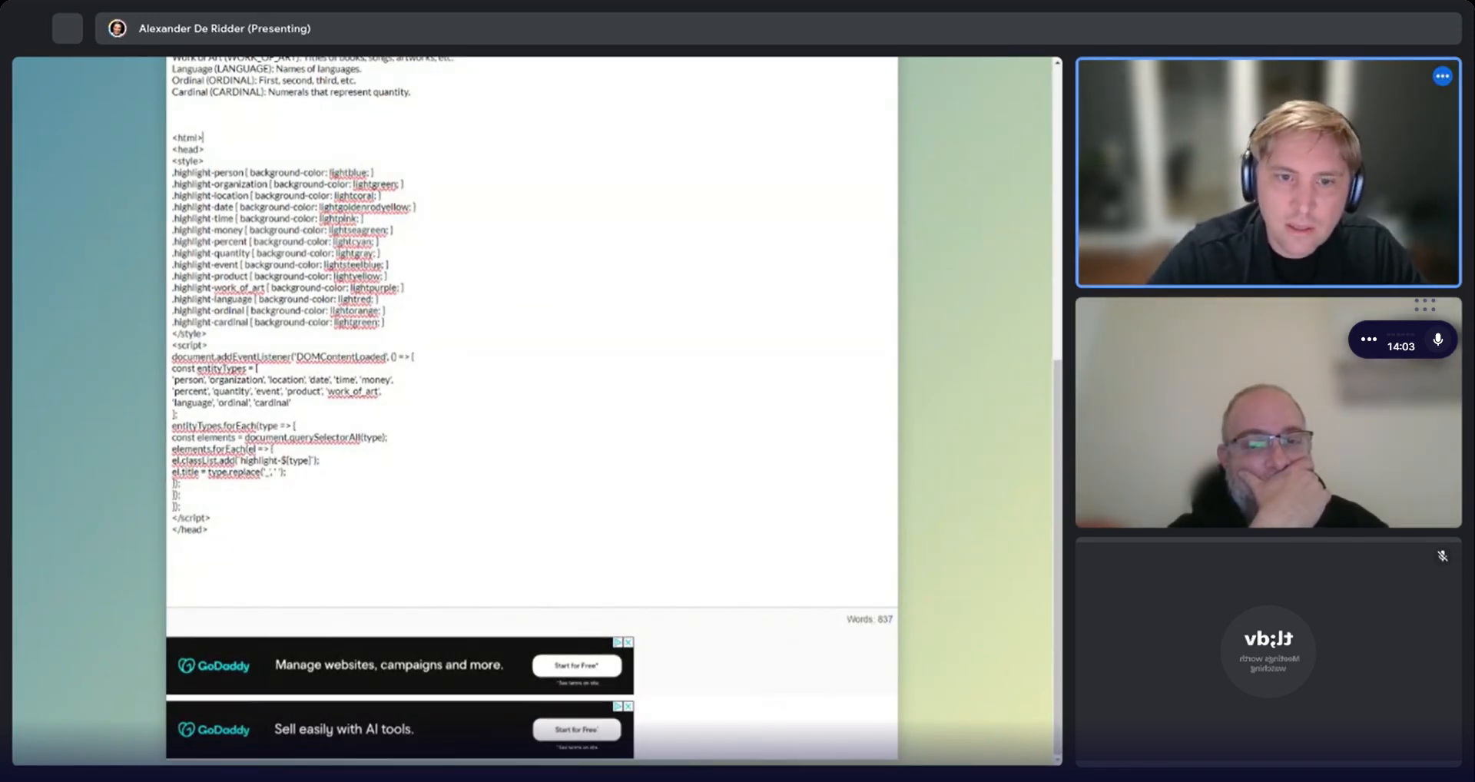
pyautogui.press('Return')
pyautogui.press('Return')
pyautogui.press('Return')
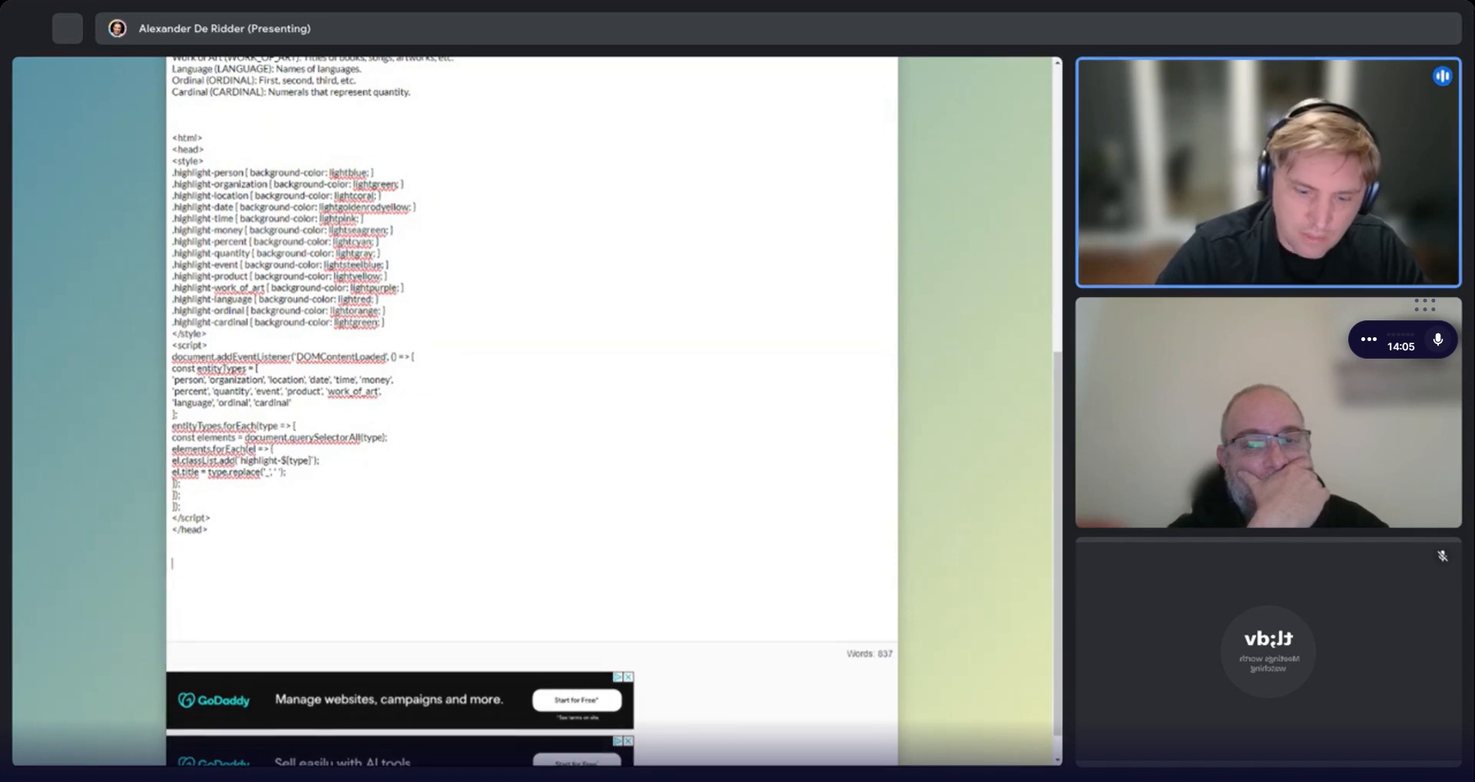
pyautogui.write('</html>')
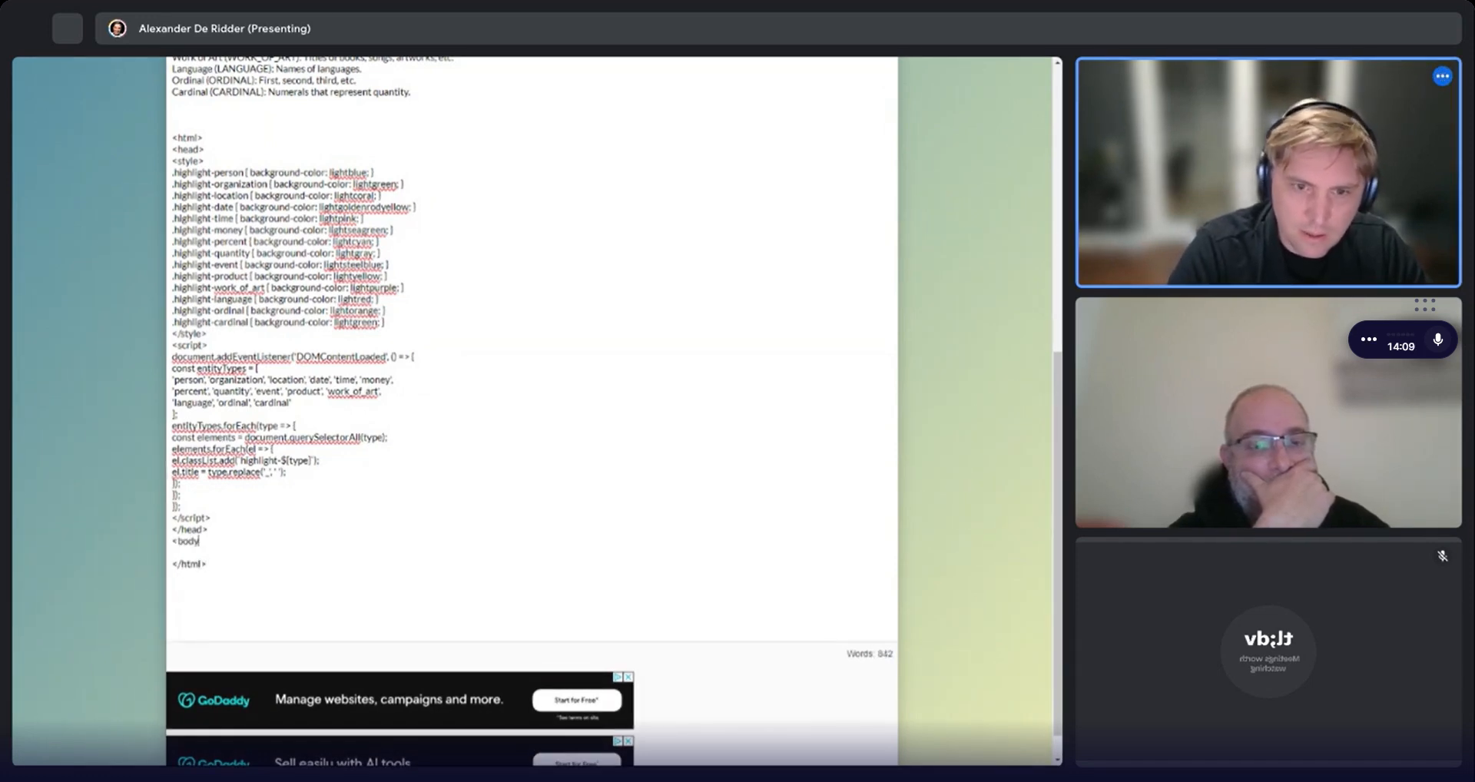
# Add a <body> section after the head containing the {{Input}} placeholder.
pyautogui.press('Return')
pyautogui.press('Return')
pyautogui.write('</body>')
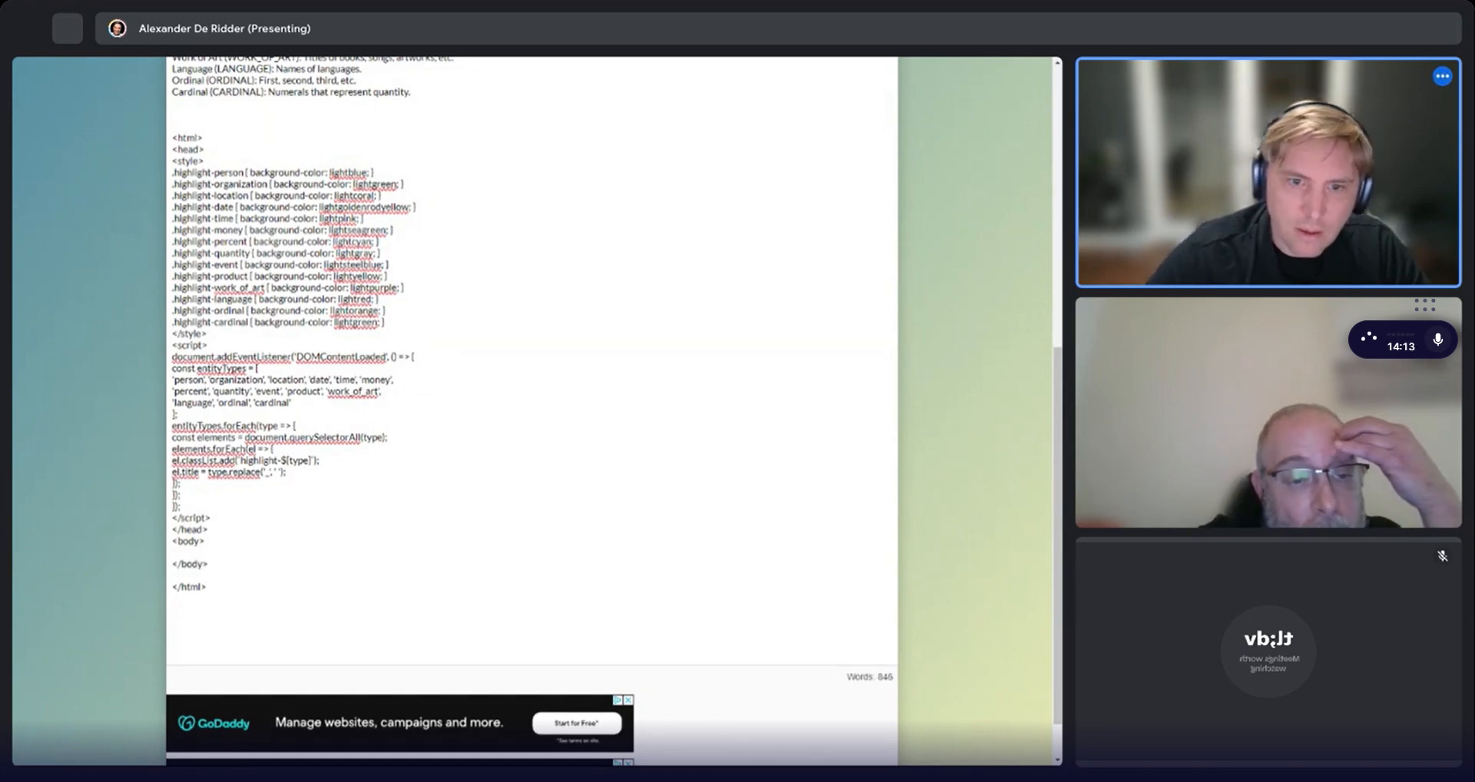
pyautogui.press('Home')
pyautogui.press('BackSpace')
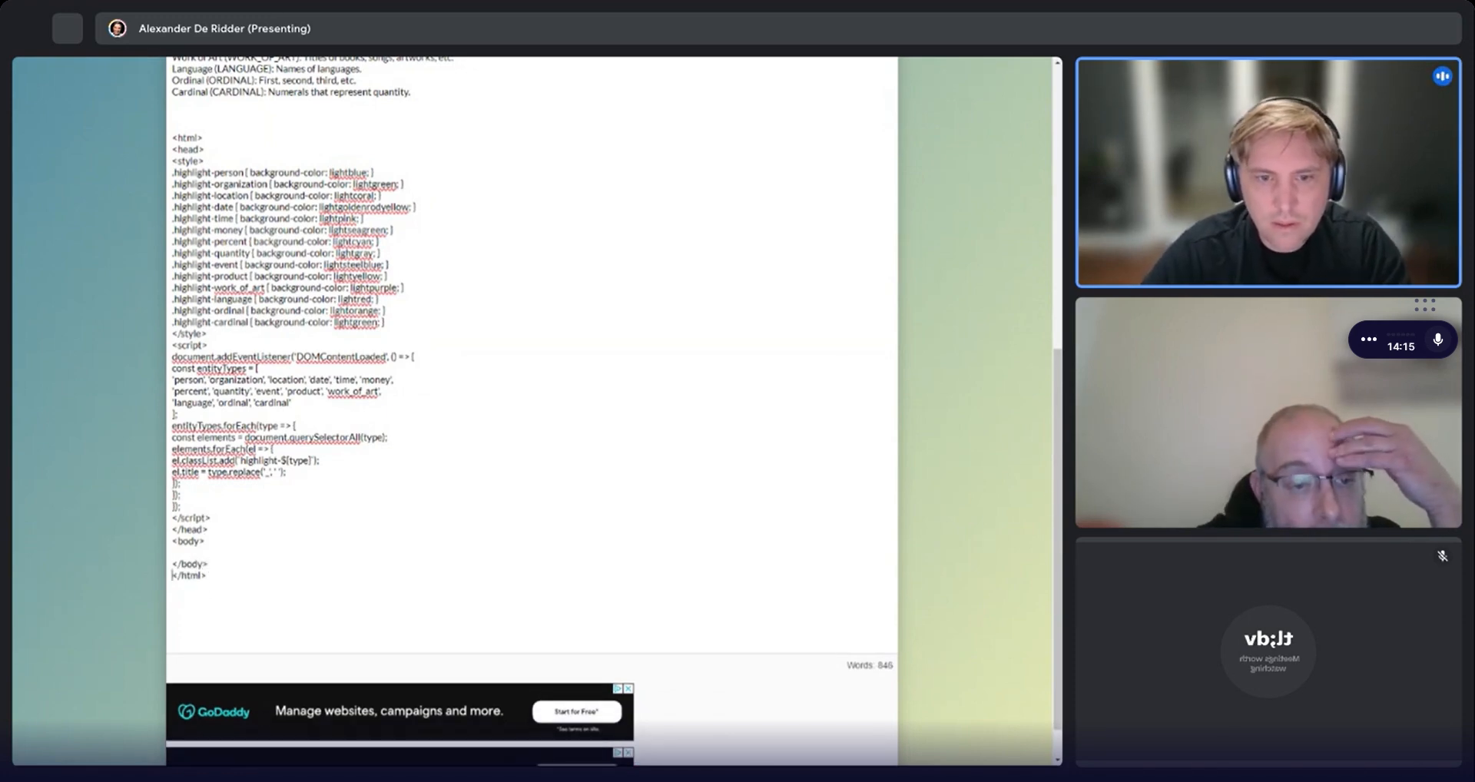
pyautogui.write('{{')
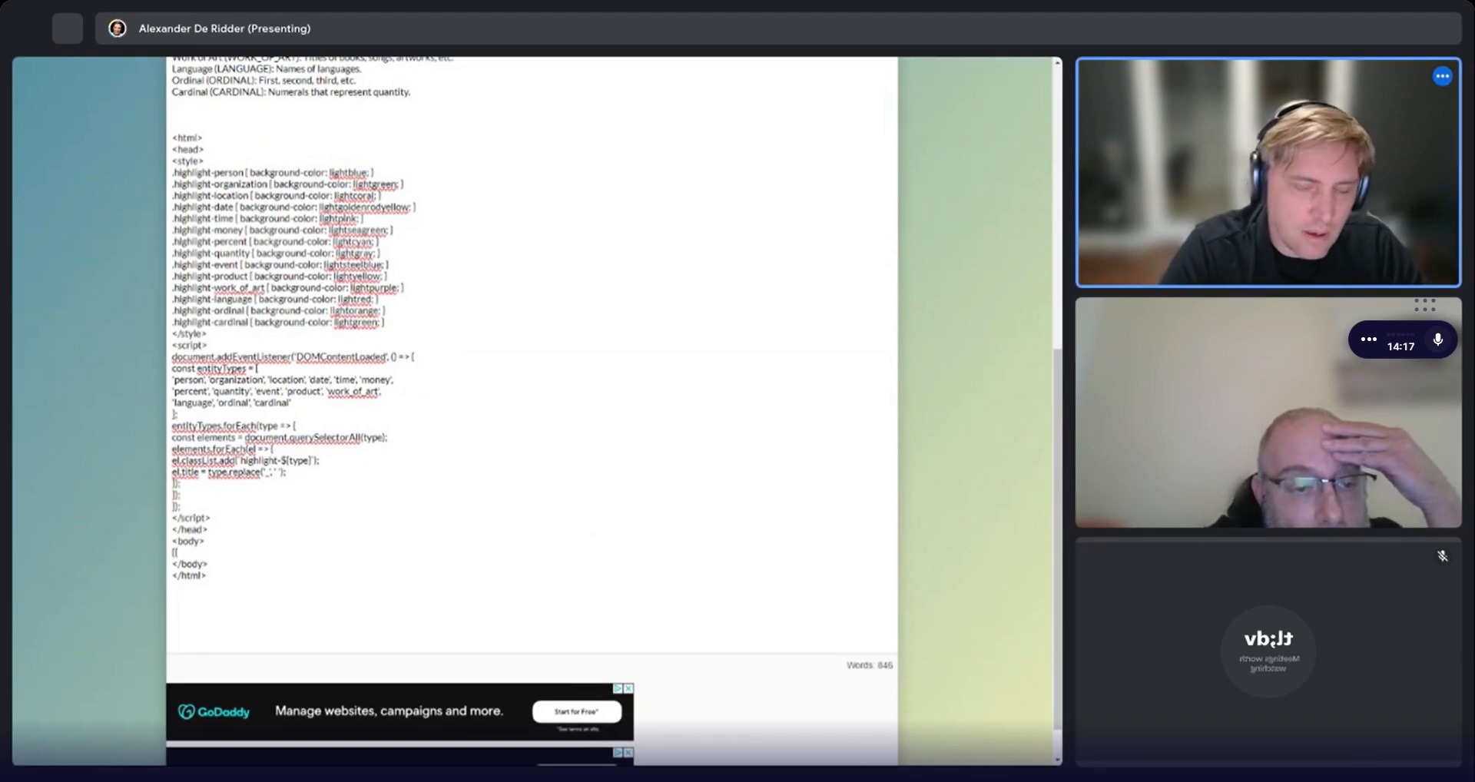
pyautogui.write('Input')
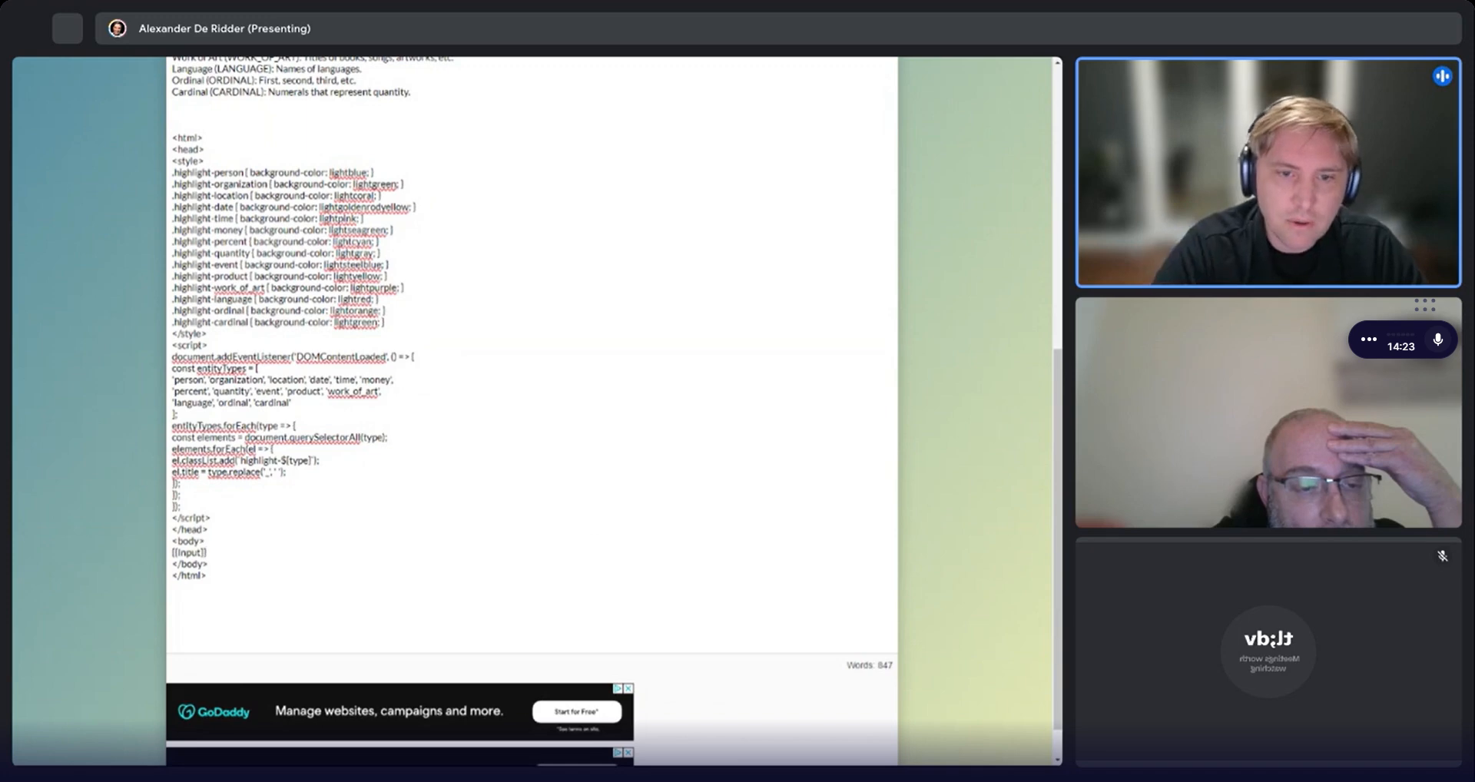
# Copy the whole HTML document and add a new LLM Prompt component to the agent canvas.
pyautogui.moveTo(207, 576); pyautogui.dragTo(172, 137)
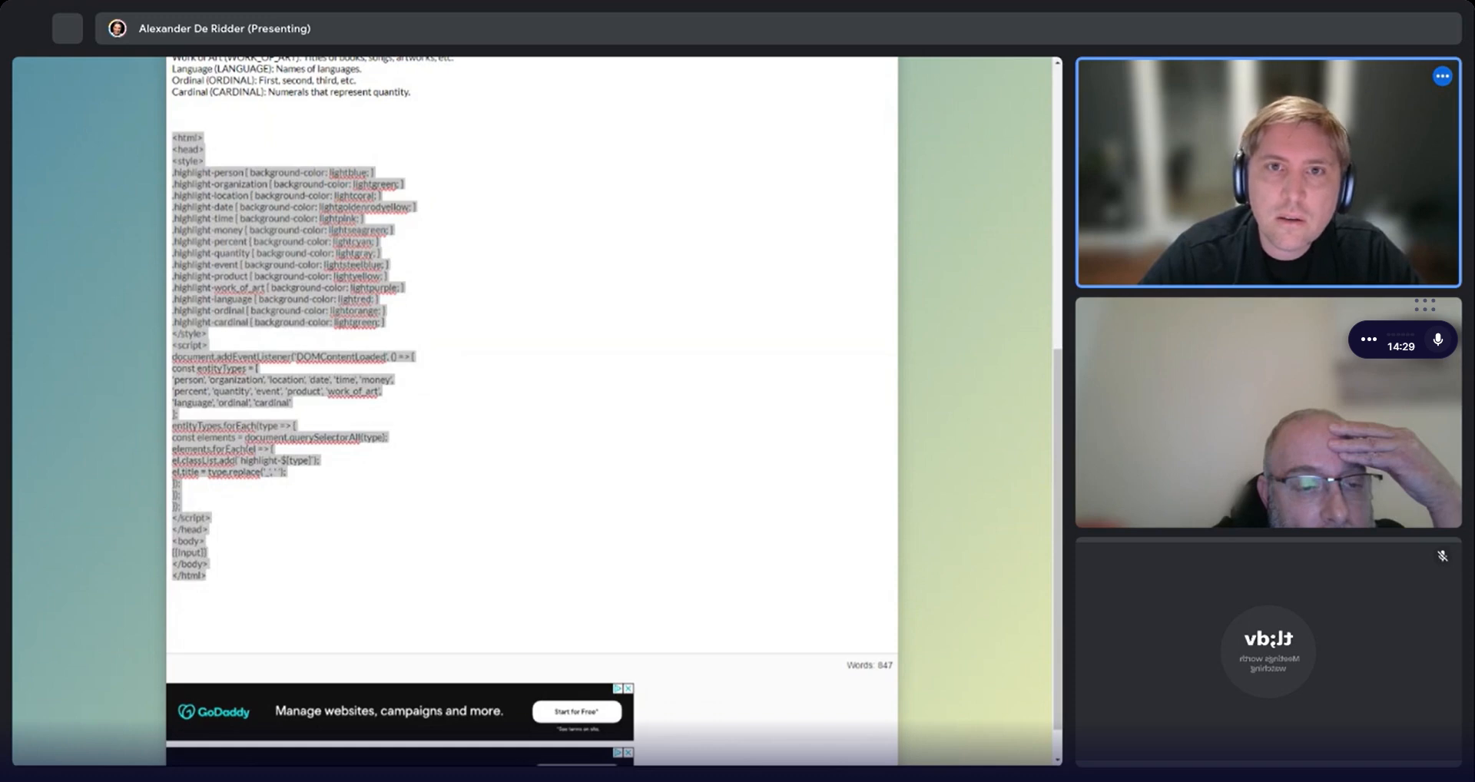
pyautogui.hotkey('alt', 'Tab')
pyautogui.click(27, 155)
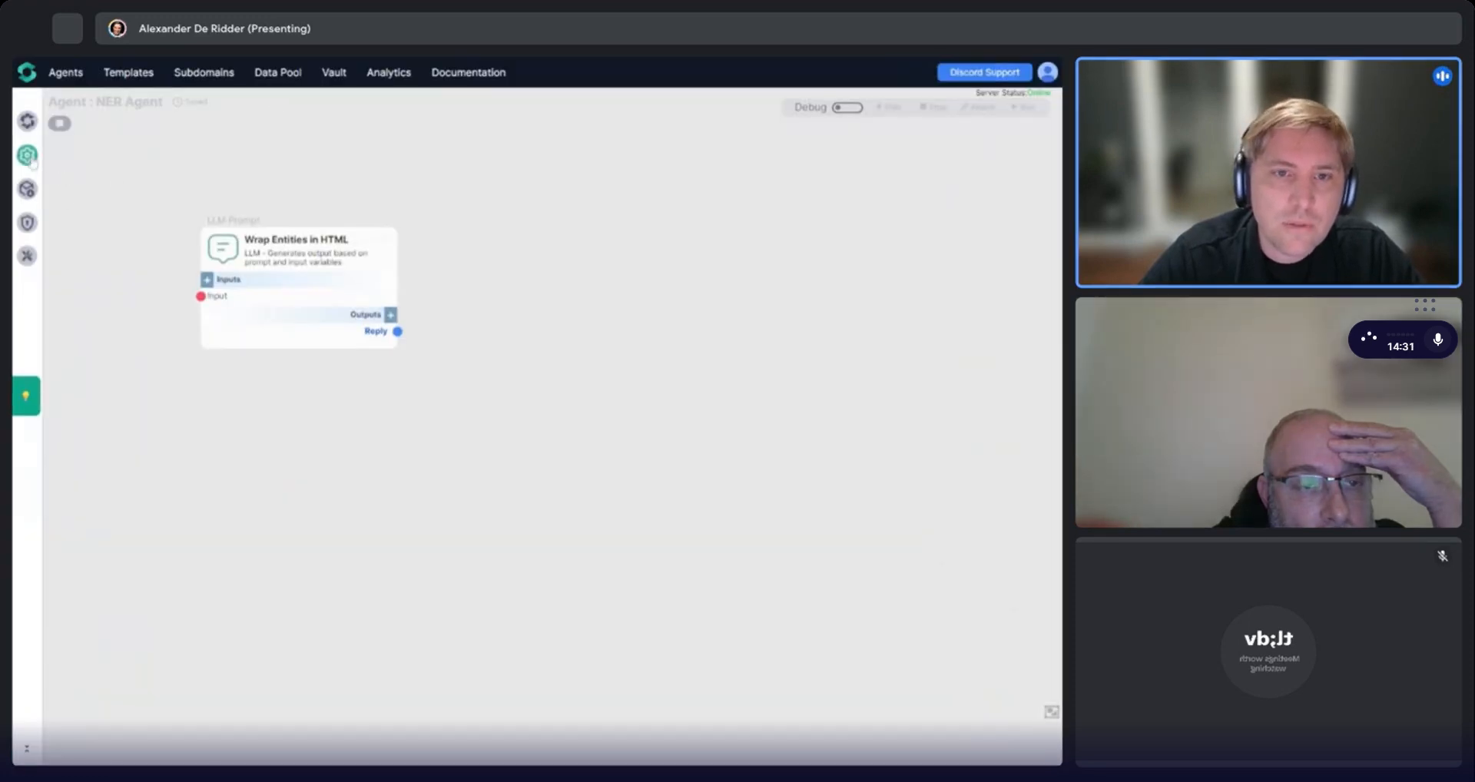
pyautogui.moveTo(106, 213); pyautogui.dragTo(653, 288)
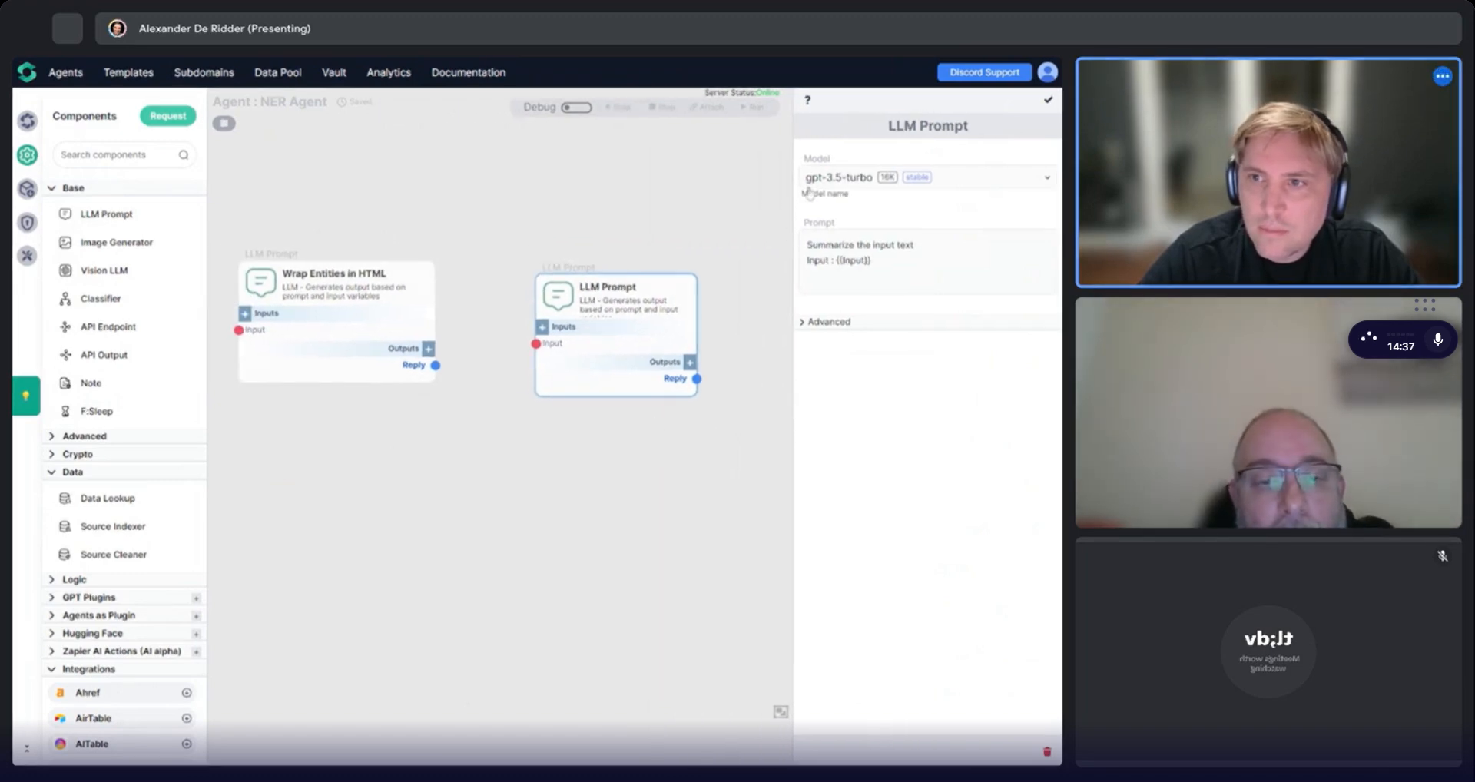
# Set the new LLM Prompt component's model to Echo.
pyautogui.click(891, 178)
pyautogui.scroll(-5, 891, 277)
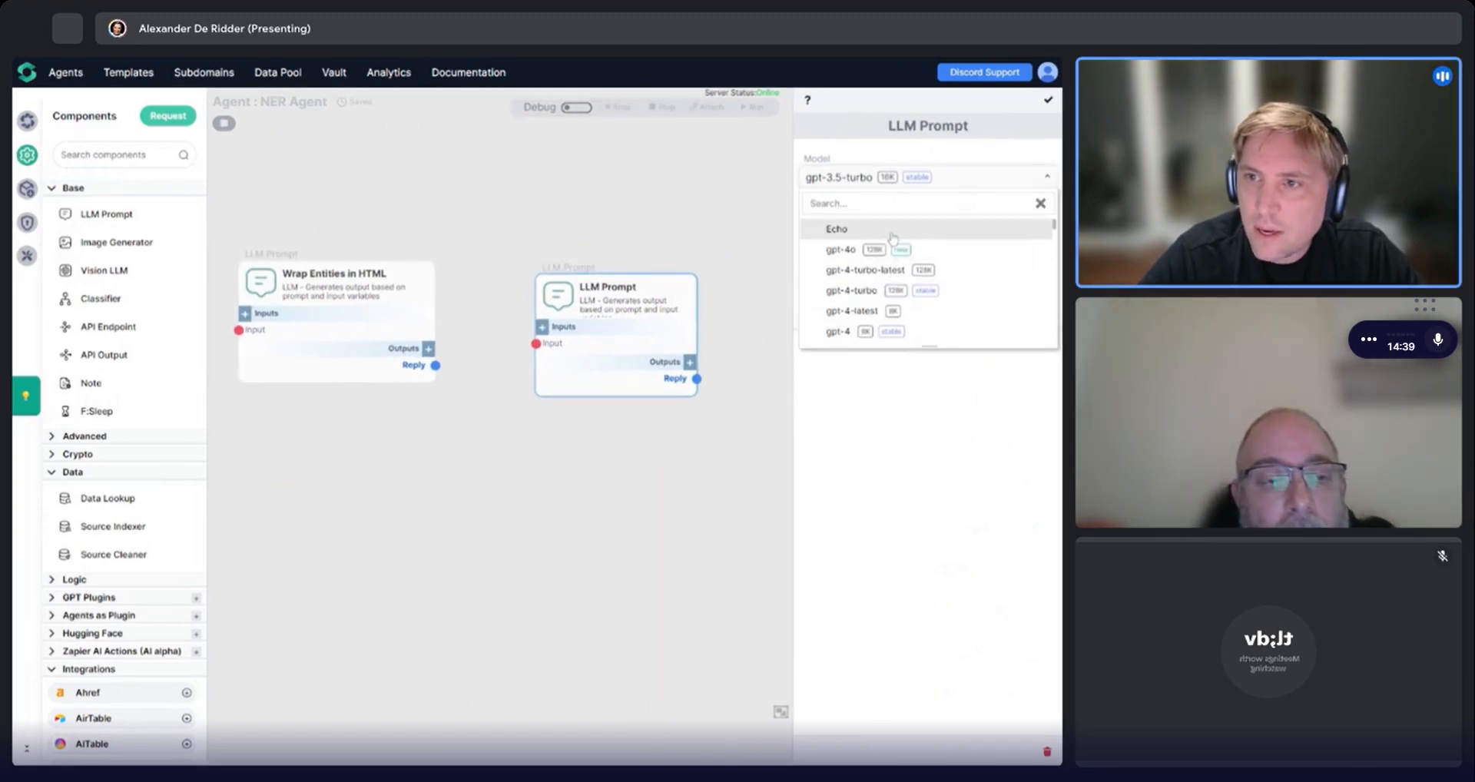
pyautogui.click(845, 228)
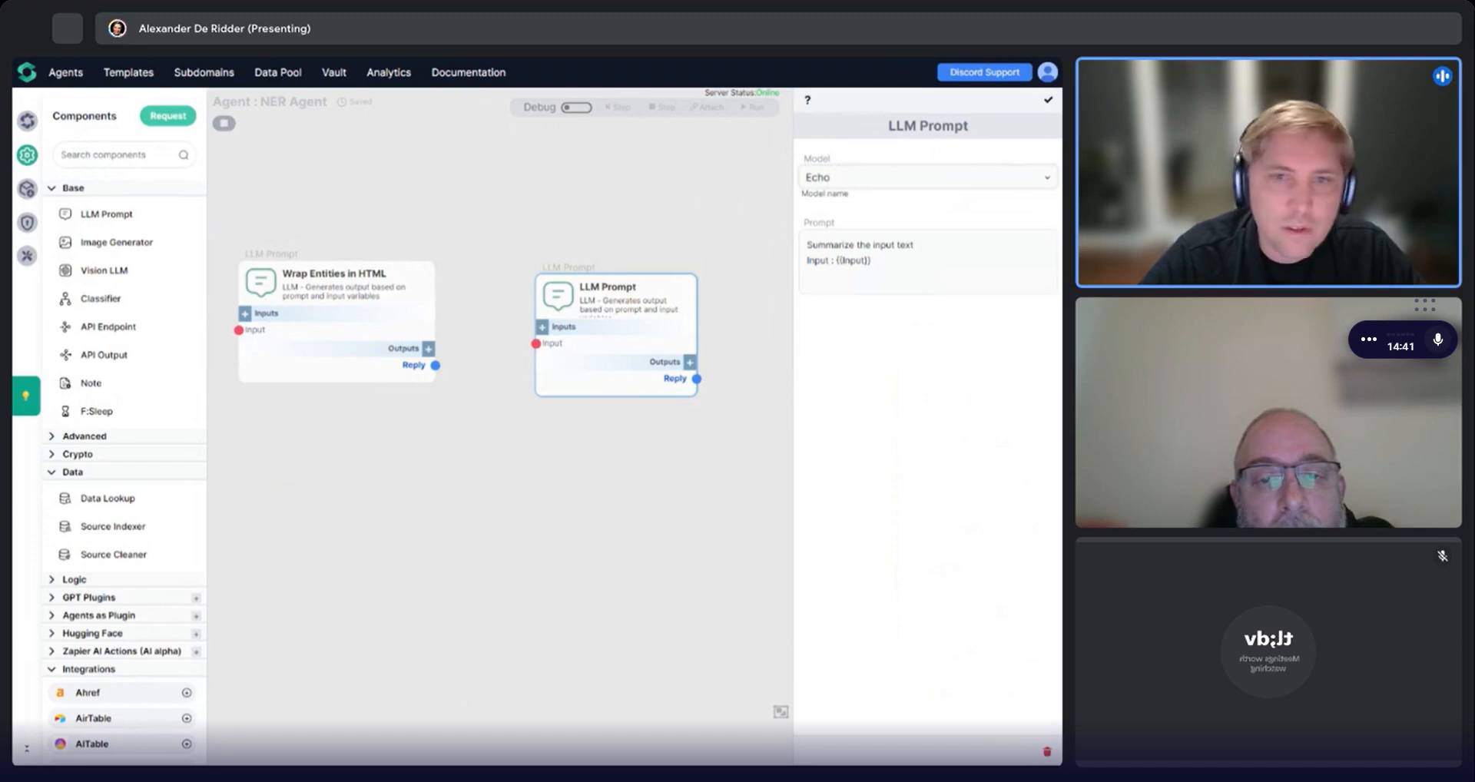
# Replace the component's prompt with the pasted HTML document and close its settings.
pyautogui.click(922, 254)
pyautogui.hotkey('ctrl', 'a')
pyautogui.hotkey('ctrl', 'v')
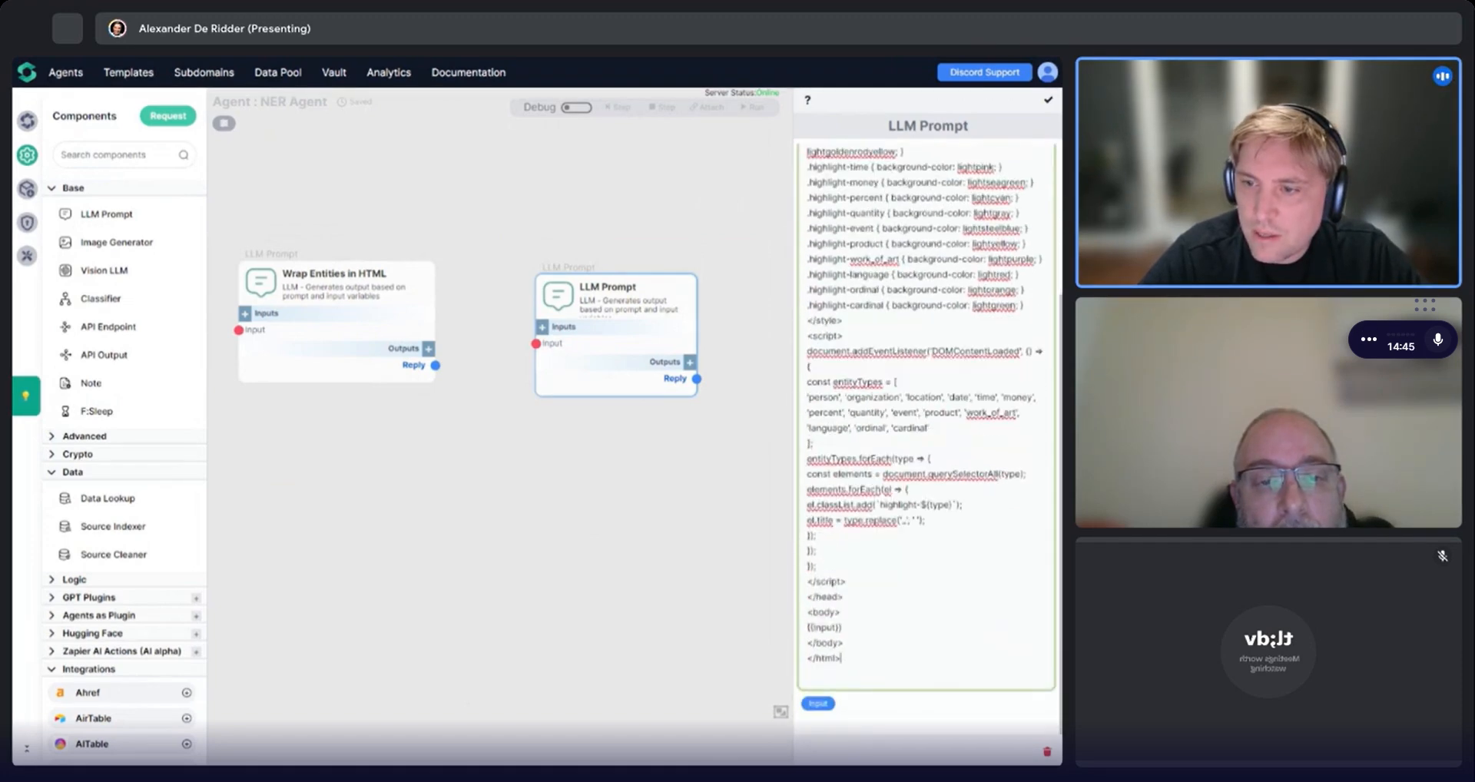
pyautogui.tripleClick(824, 627)
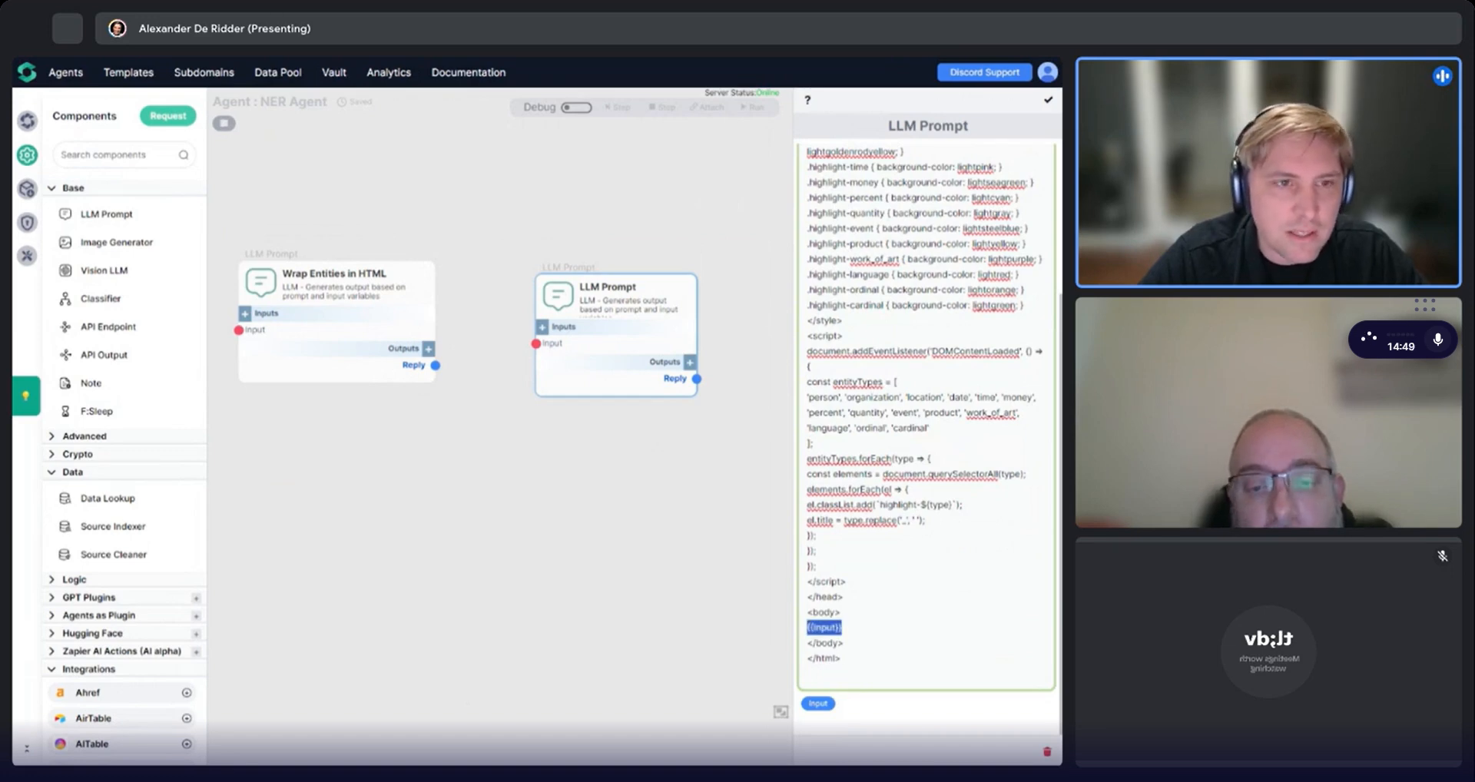
pyautogui.click(1048, 100)
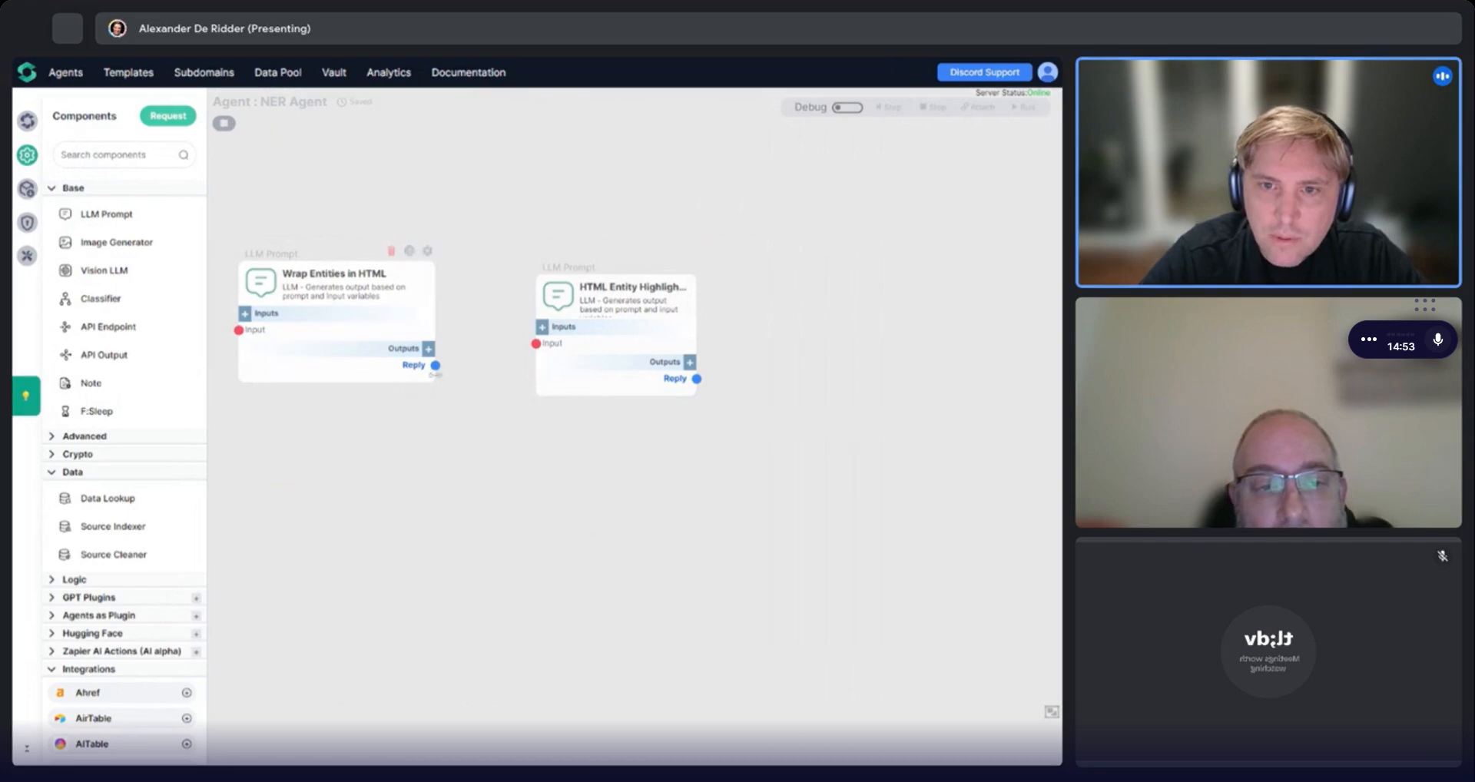
# Connect the Wrap Entities in HTML reply to the new component's input.
pyautogui.moveTo(435, 365); pyautogui.dragTo(540, 346)
pyautogui.moveTo(614, 287); pyautogui.dragTo(572, 287)
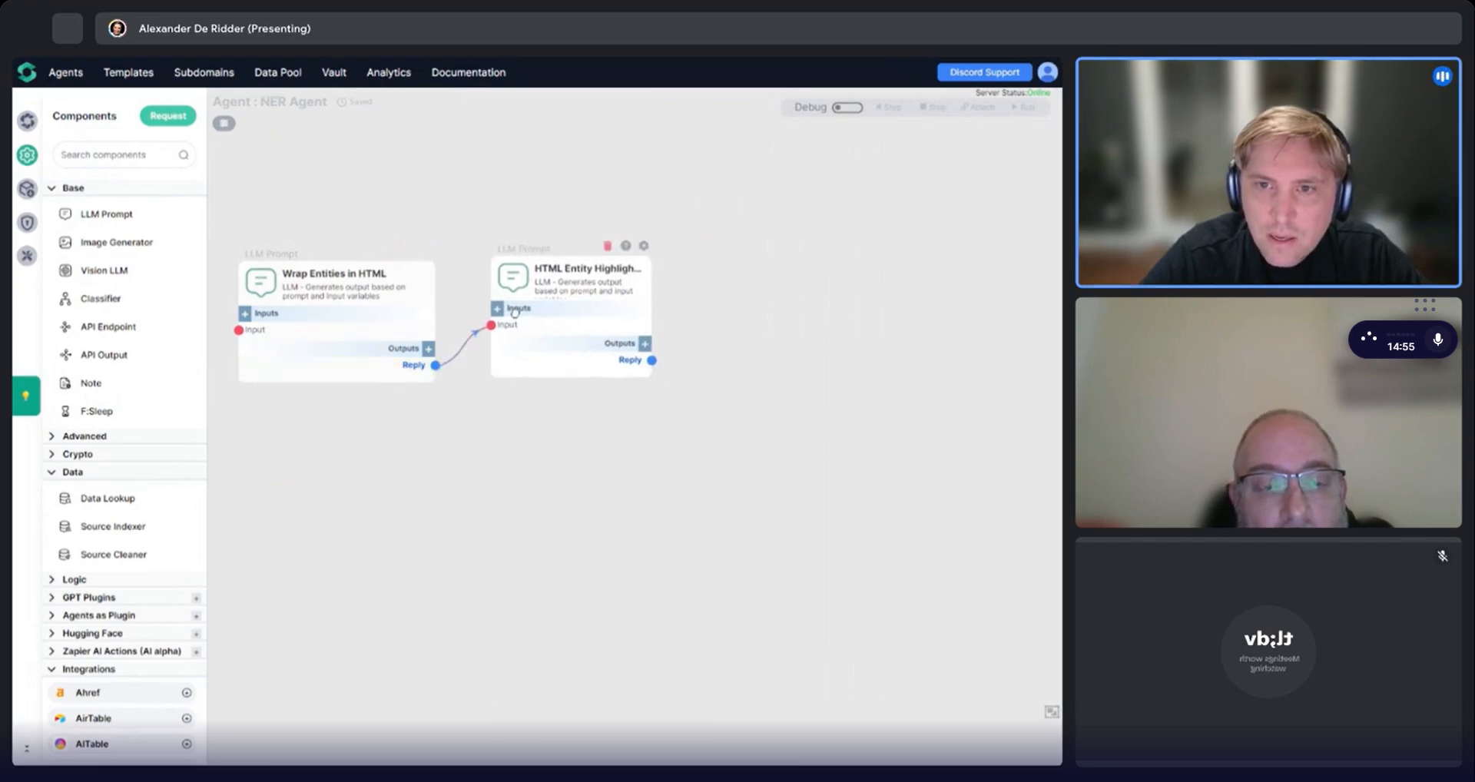
pyautogui.moveTo(537, 399); pyautogui.dragTo(646, 430)
pyautogui.scroll(-1, 626, 384)
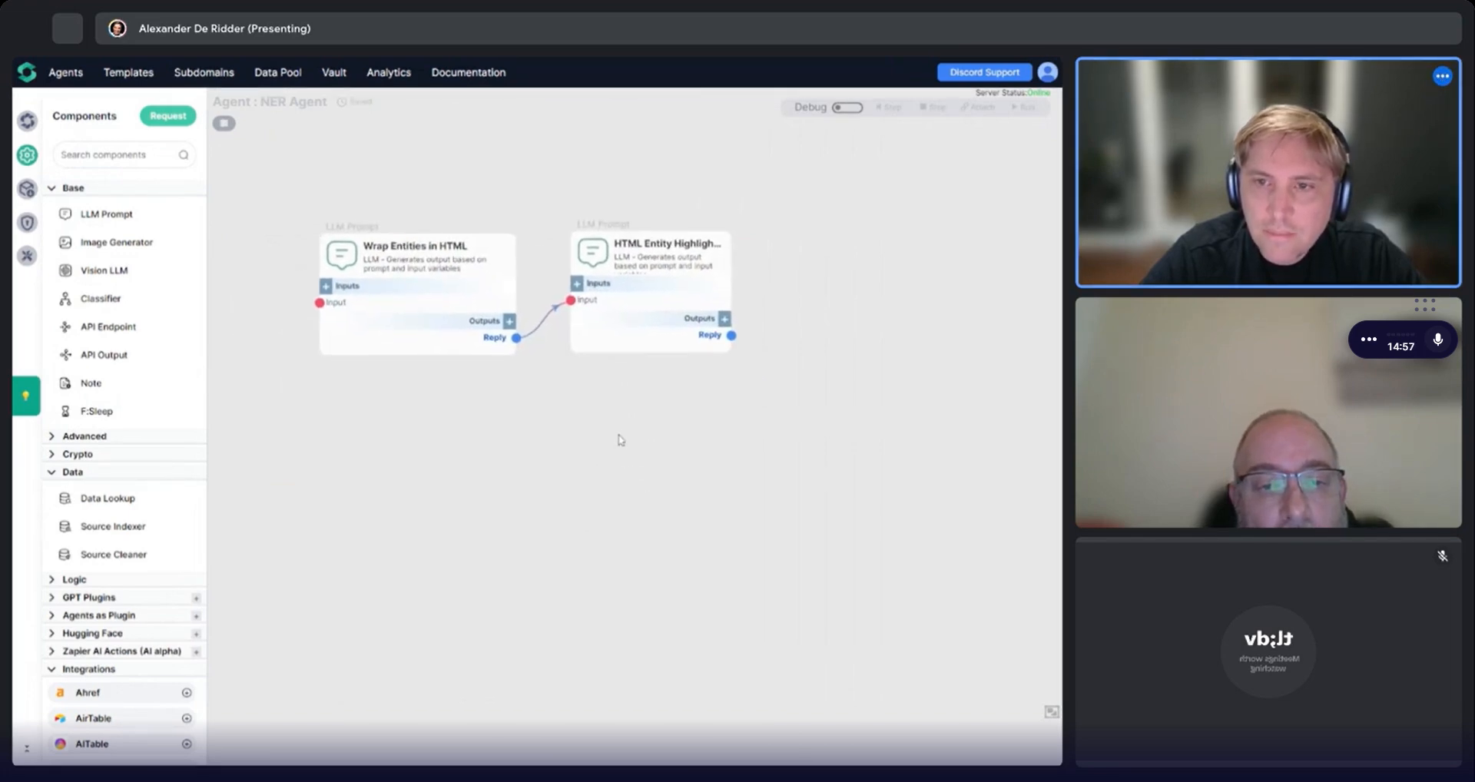
pyautogui.moveTo(640, 312); pyautogui.dragTo(641, 310)
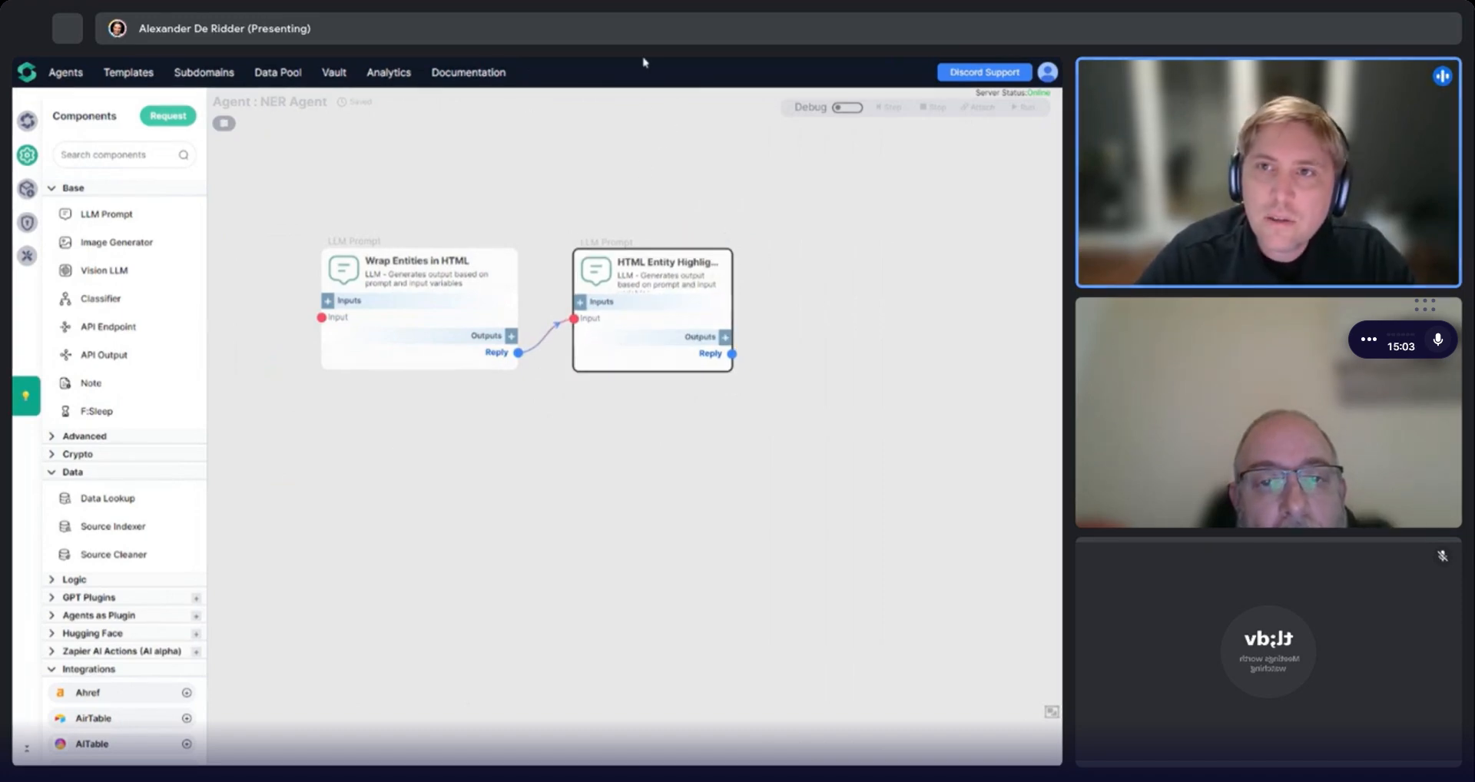
# Turn on debug mode and step the agent through both components.
pyautogui.click(847, 107)
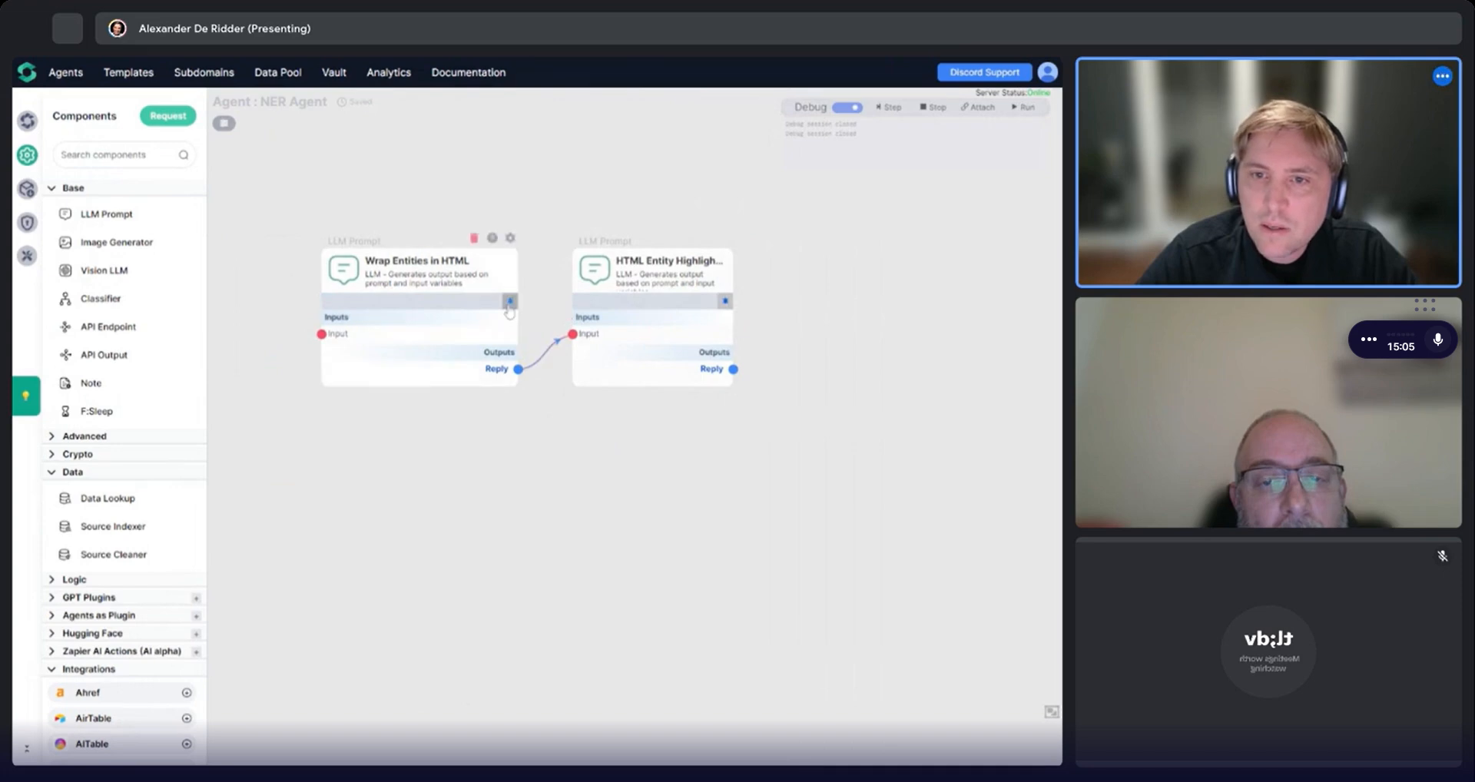
pyautogui.click(510, 303)
pyautogui.click(698, 471)
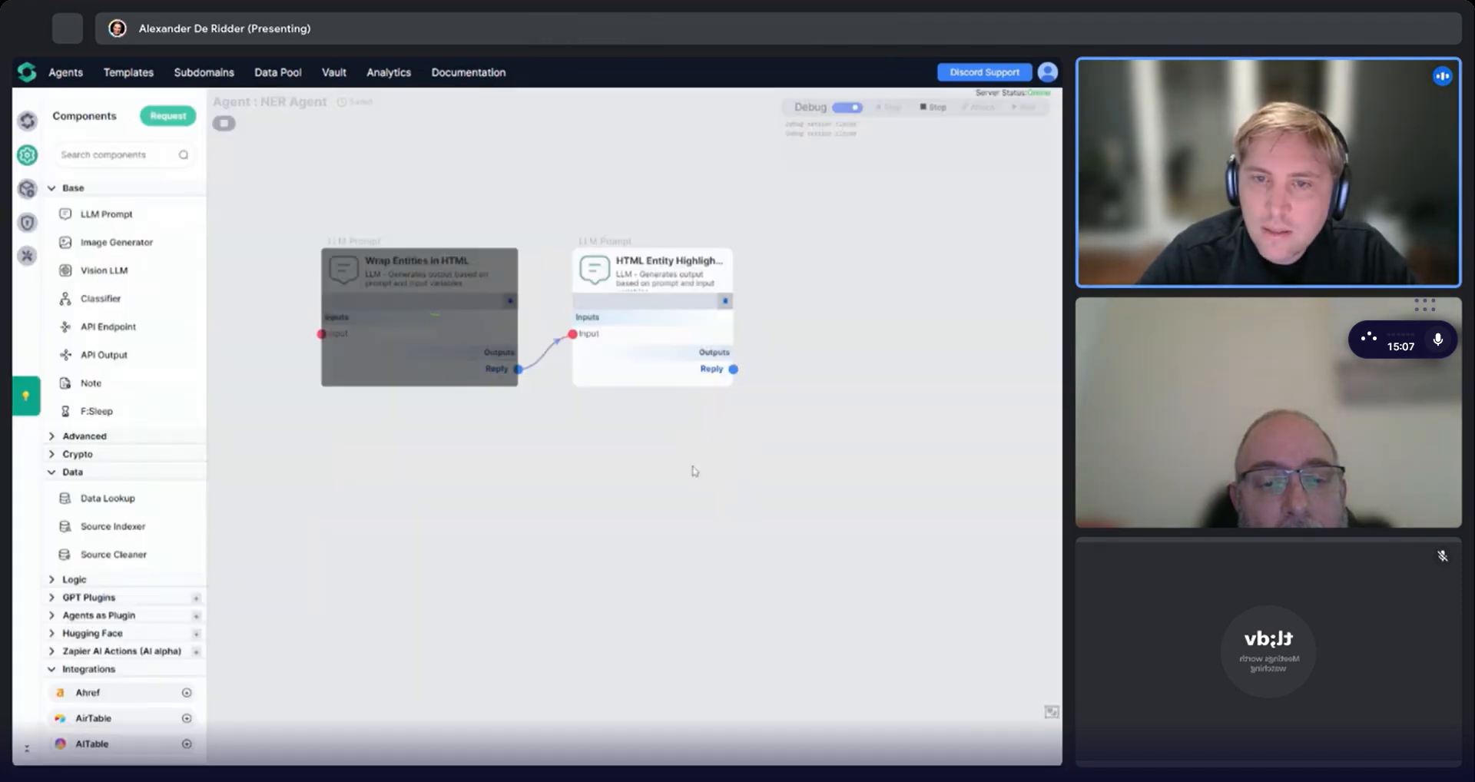
pyautogui.moveTo(694, 471); pyautogui.dragTo(625, 464)
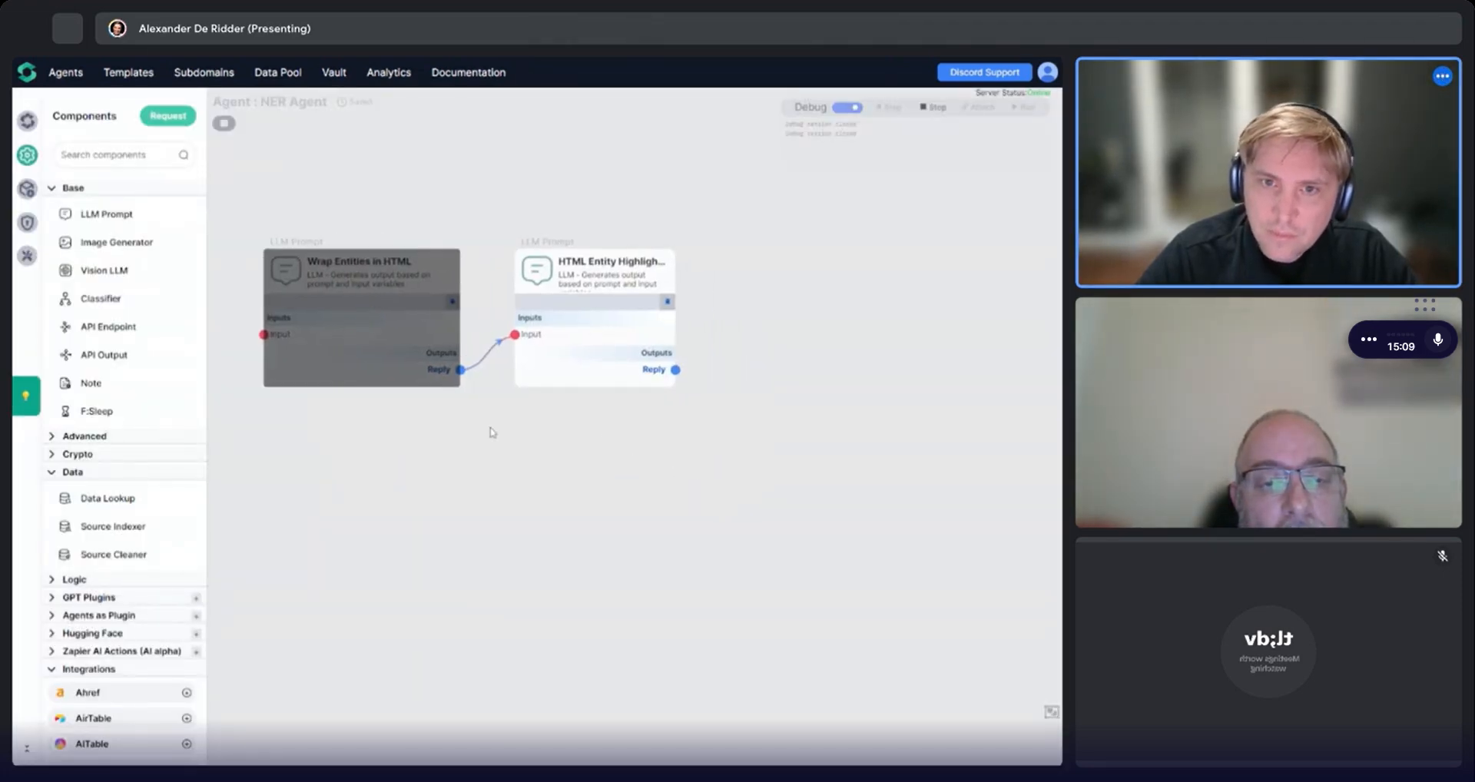
pyautogui.click(26, 160)
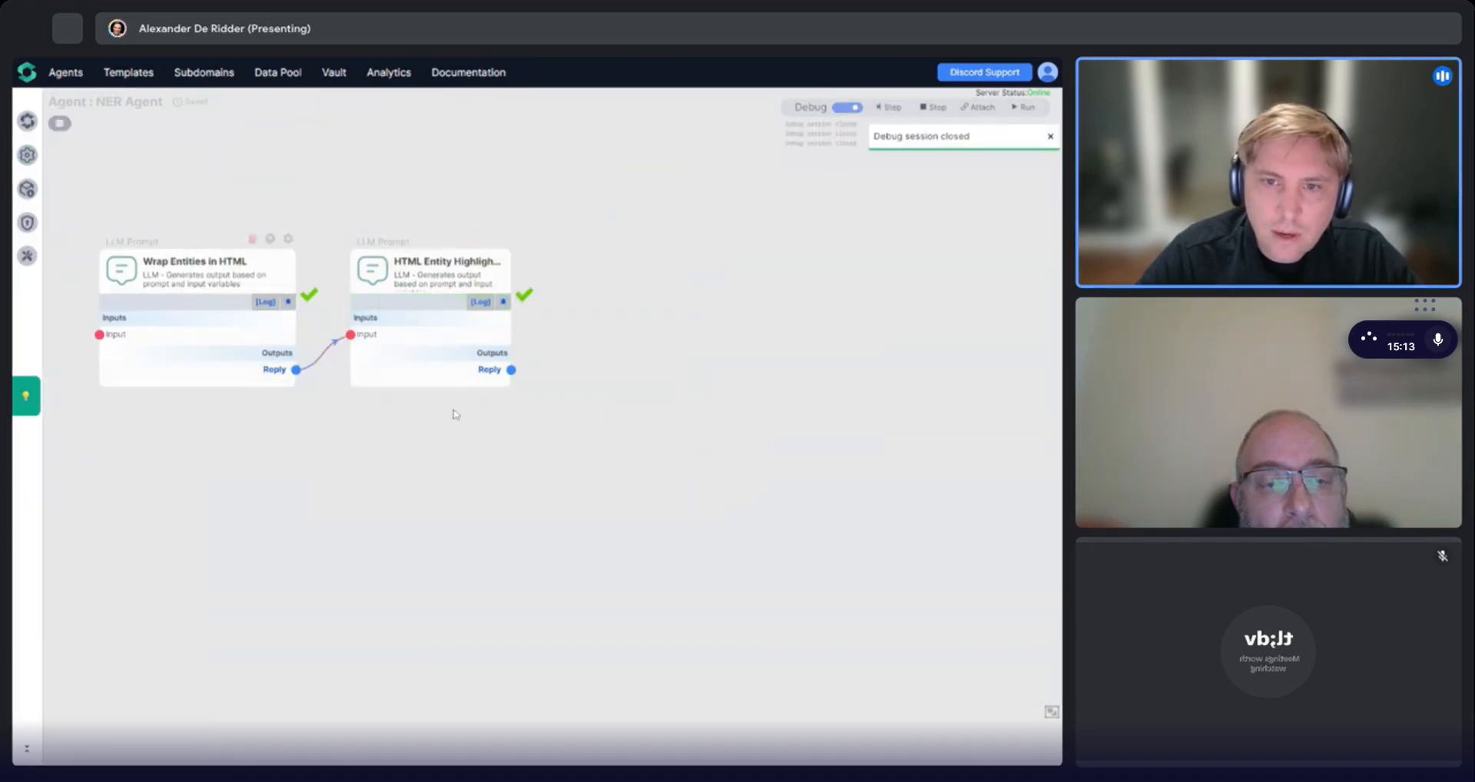
# Expand the HTML highlight component's output and examine the body content around the response text.
pyautogui.click(456, 377)
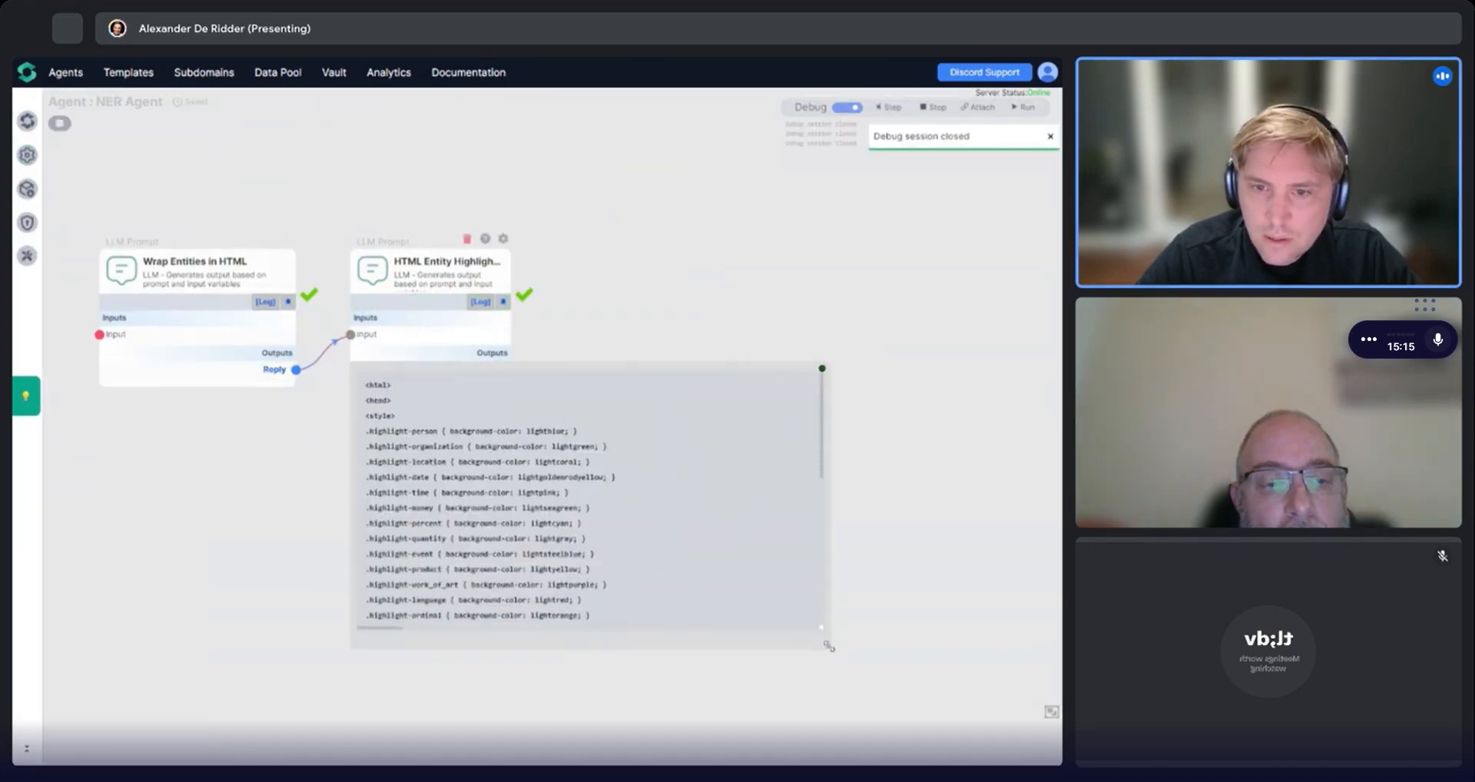
pyautogui.scroll(-5, 561, 507)
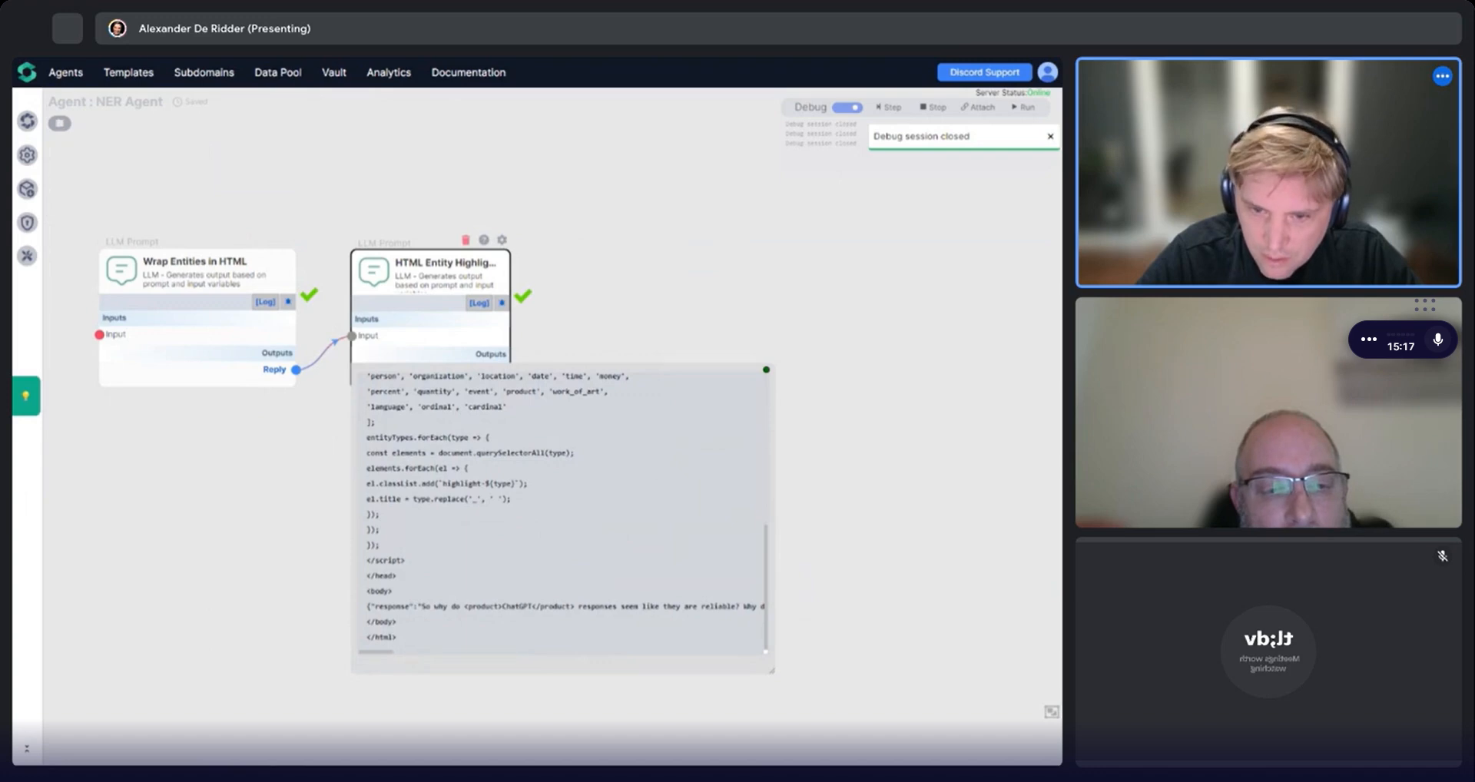
pyautogui.moveTo(366, 606); pyautogui.dragTo(422, 606)
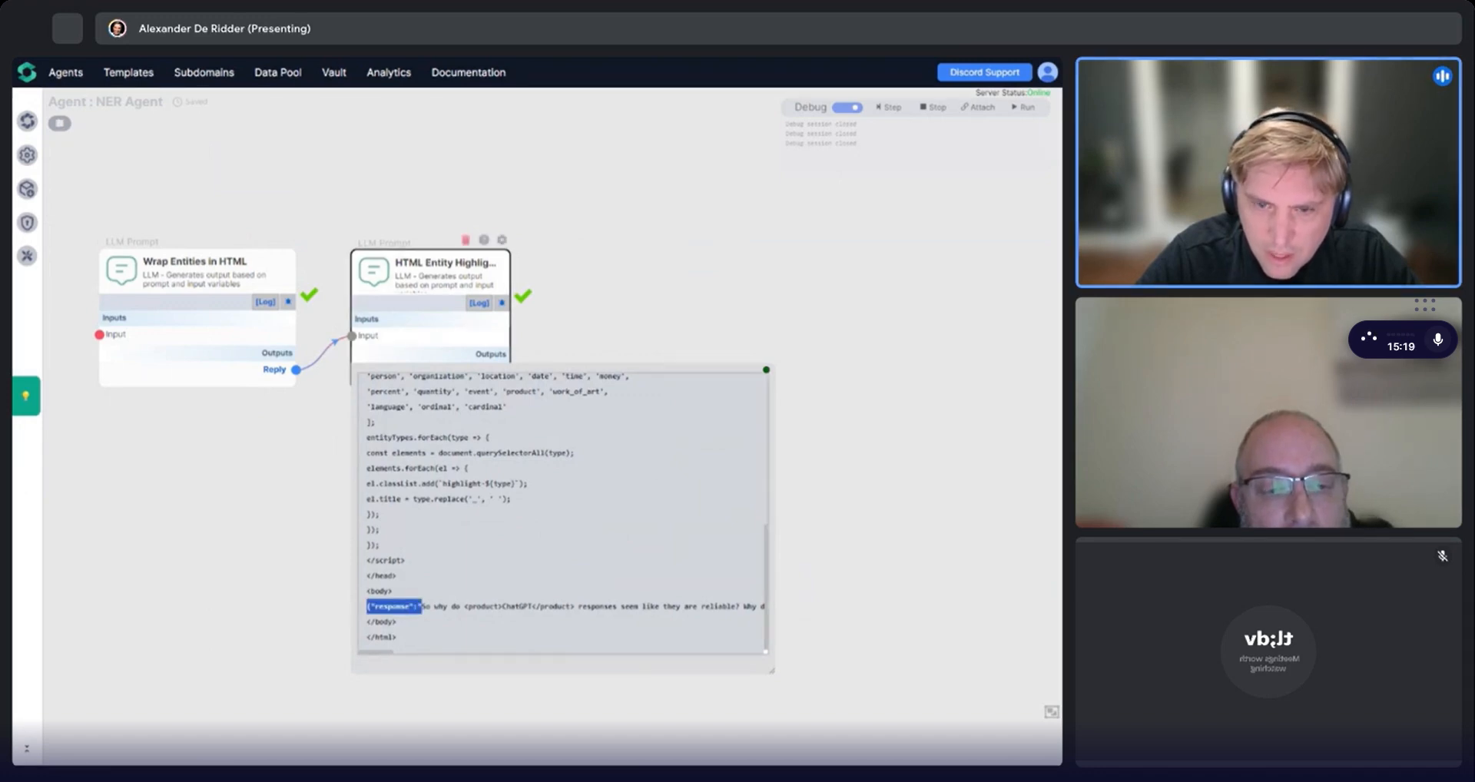
pyautogui.tripleClick(399, 606)
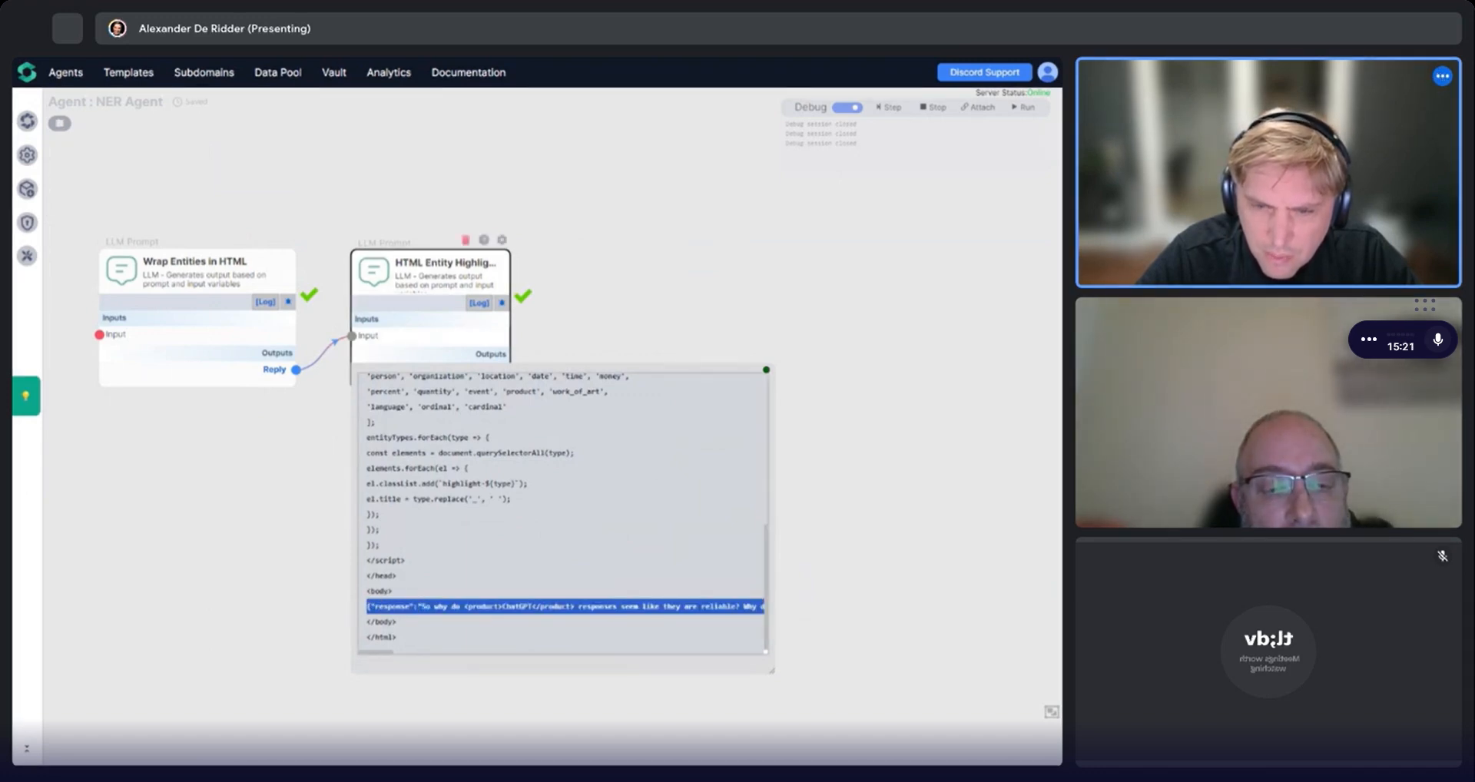
pyautogui.doubleClick(392, 606)
pyautogui.moveTo(271, 374)
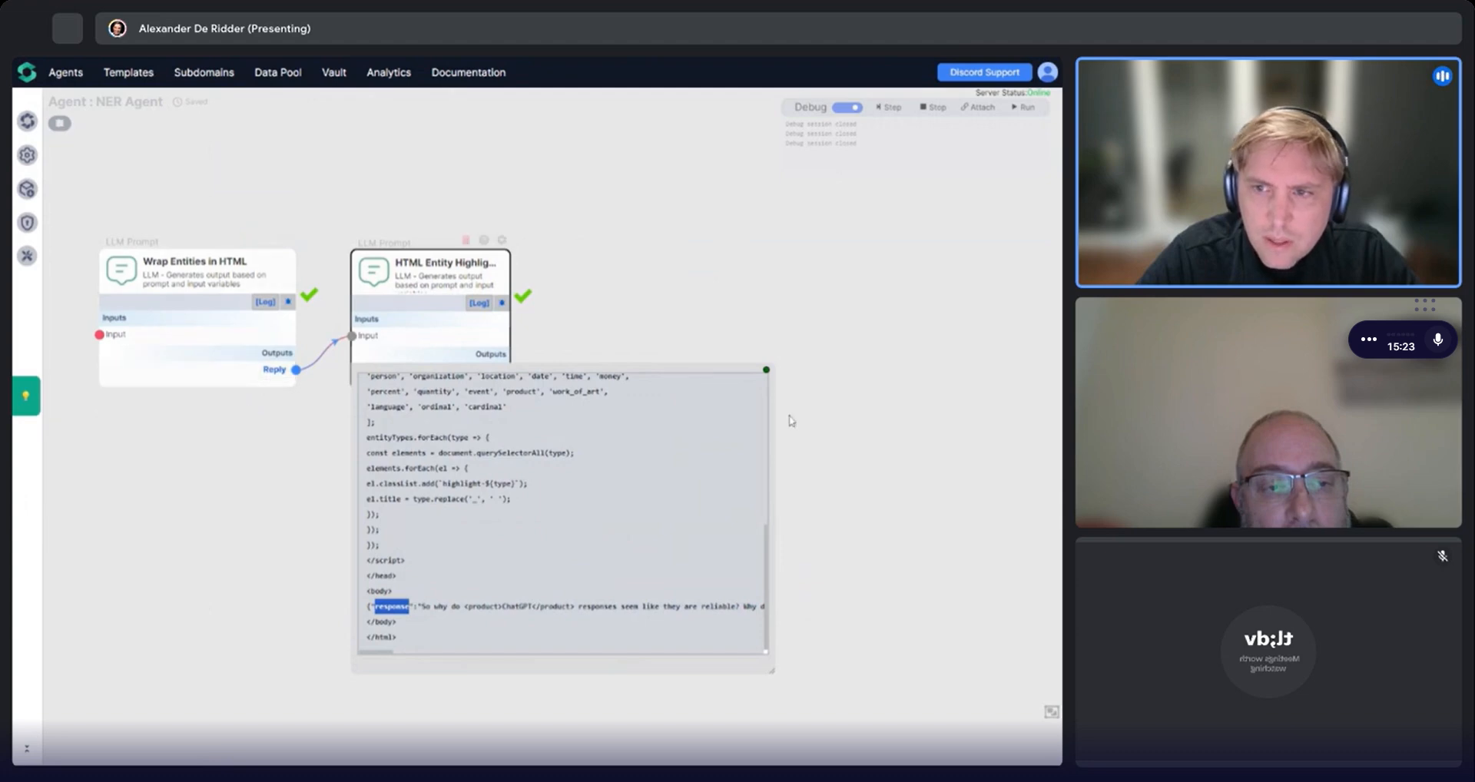
pyautogui.click(763, 376)
pyautogui.moveTo(412, 514); pyautogui.dragTo(443, 521)
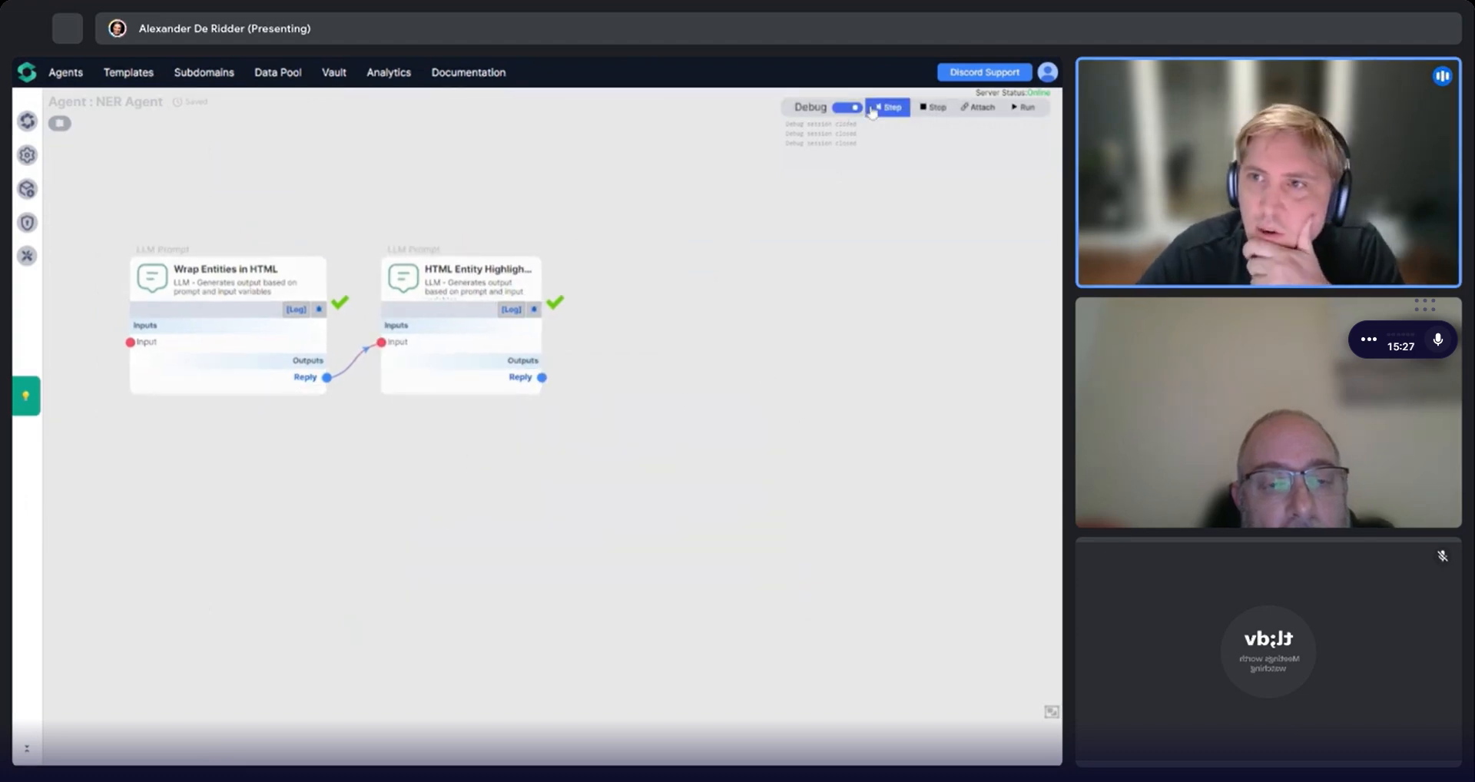
# Stop the debug run and inject the first component's reply to step the highlight component again.
pyautogui.click(932, 107)
pyautogui.click(320, 310)
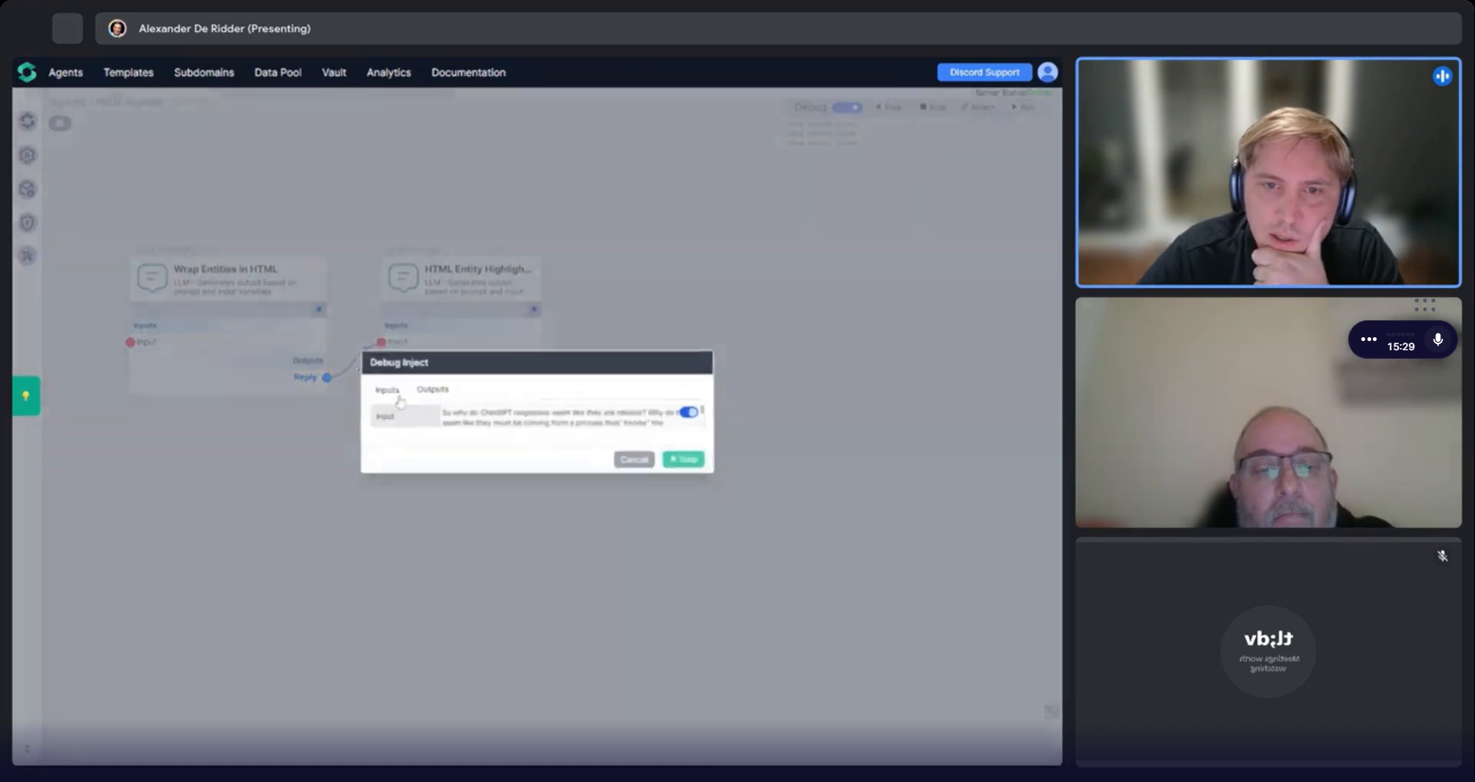
pyautogui.click(714, 472)
pyautogui.moveTo(367, 429); pyautogui.dragTo(405, 432)
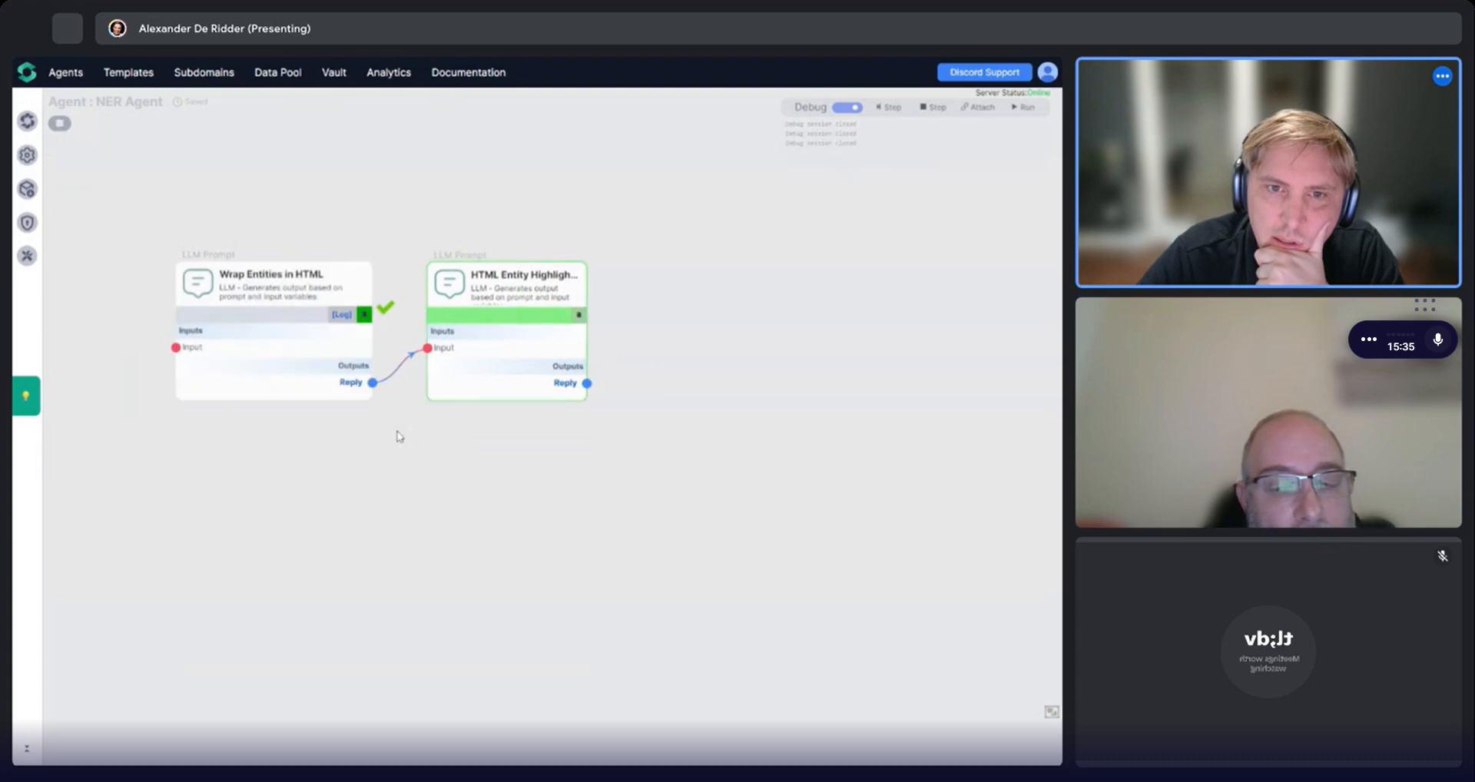
pyautogui.moveTo(339, 389)
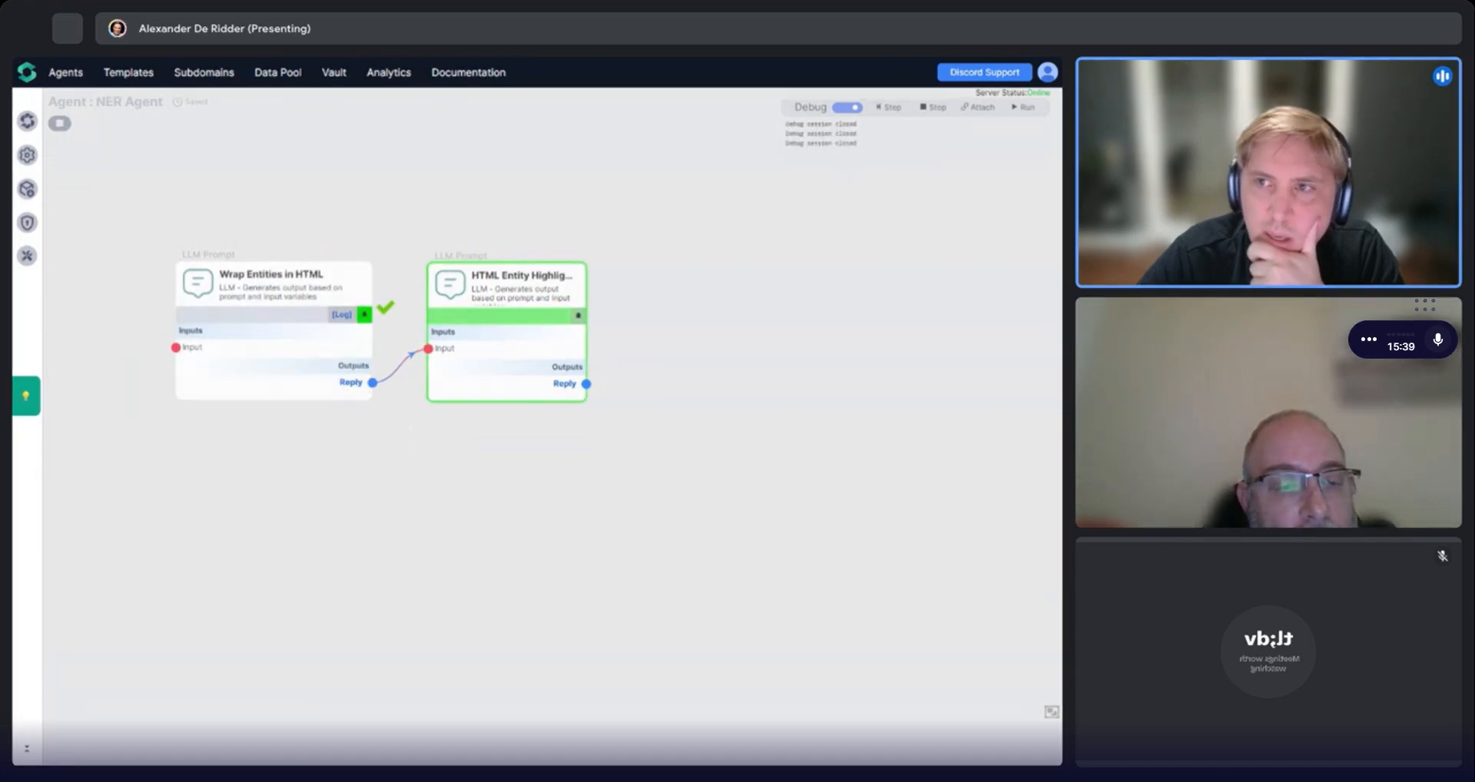
# Turn off debug mode and open the Wrap Entities in HTML component's prompt settings.
pyautogui.click(852, 108)
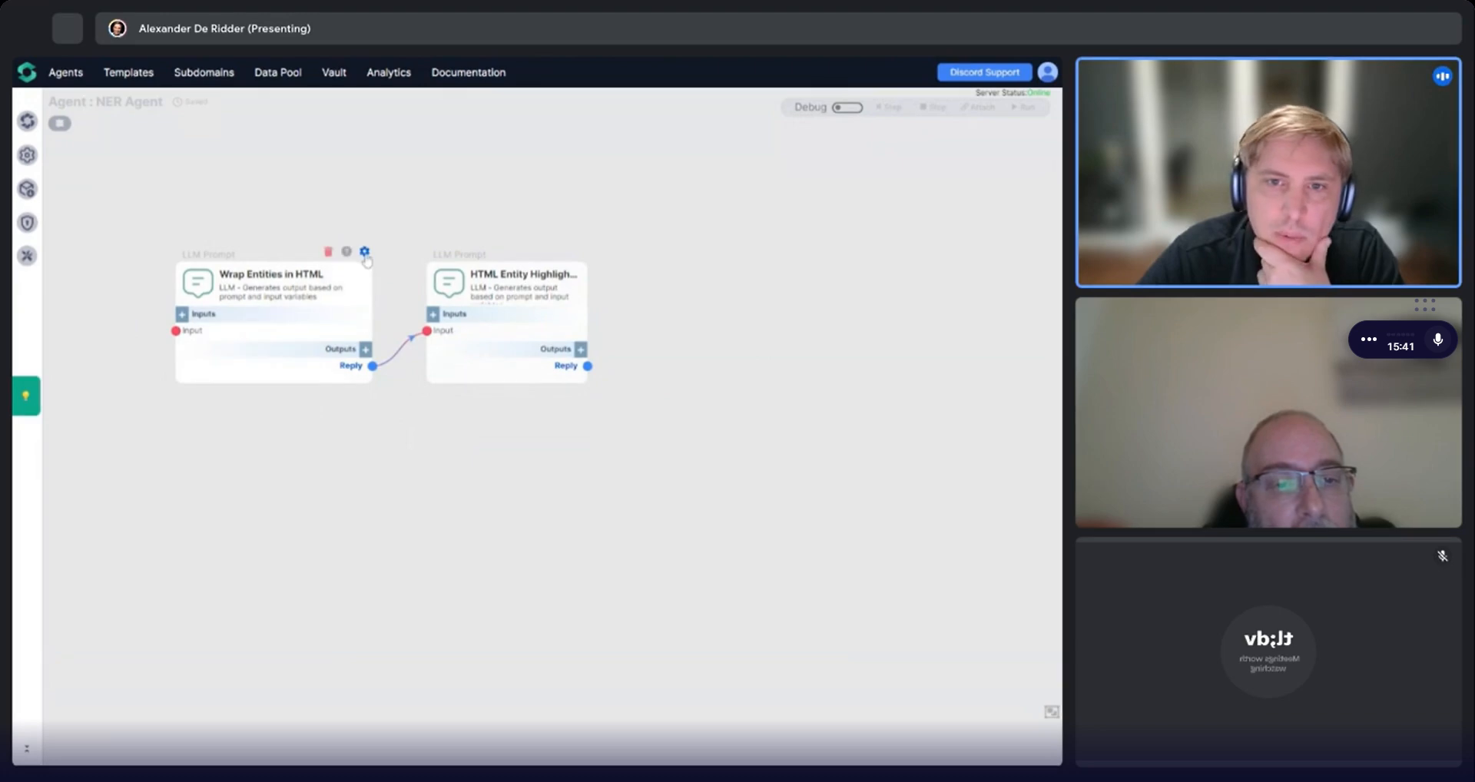
pyautogui.click(364, 323)
pyautogui.scroll(-1, 922, 476)
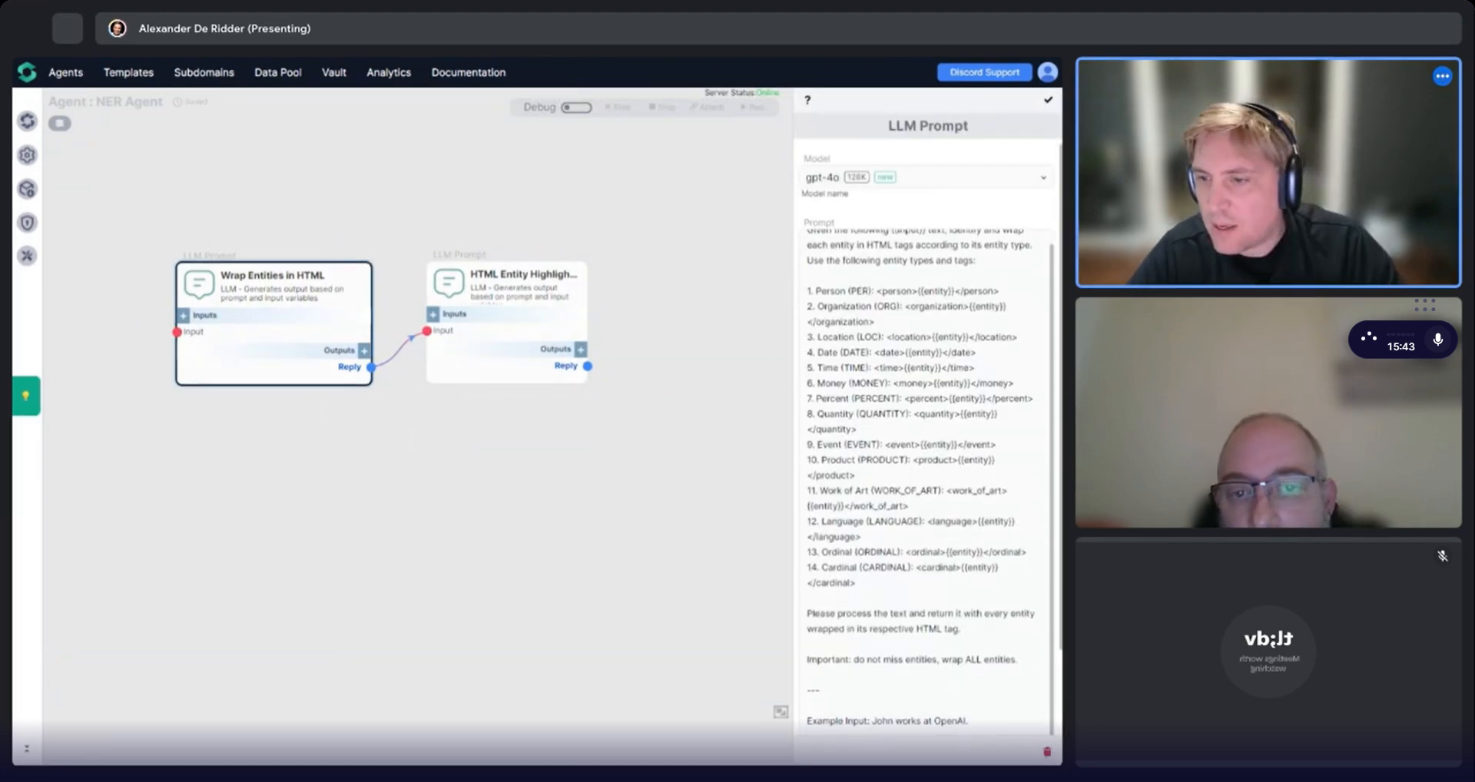
# Append 'Only return HTML, not JSON.' to the prompt's processing instruction and add the line 'Important: only return HTML in your answer.'.
pyautogui.click(961, 630)
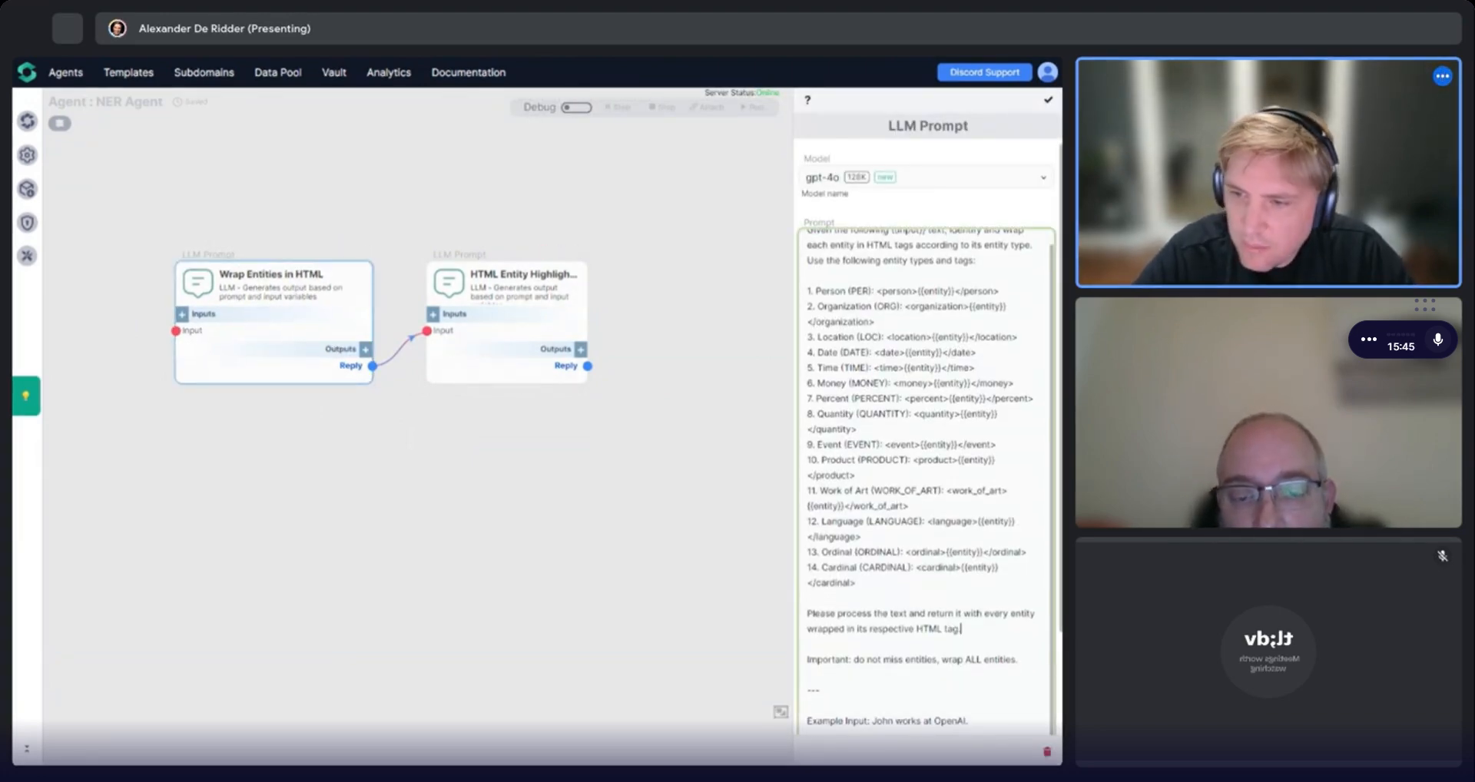
pyautogui.write('Only return')
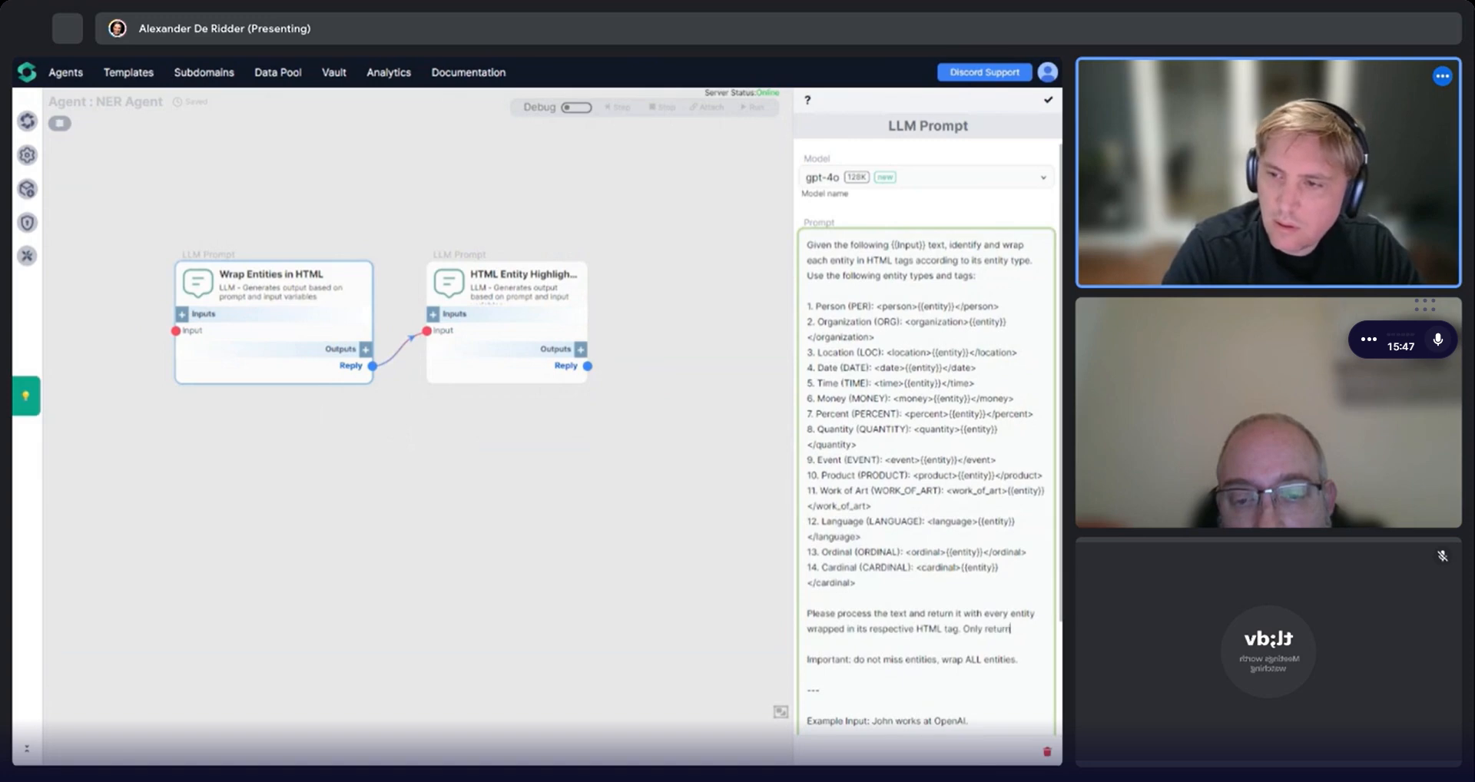
pyautogui.write(' HTML, not J')
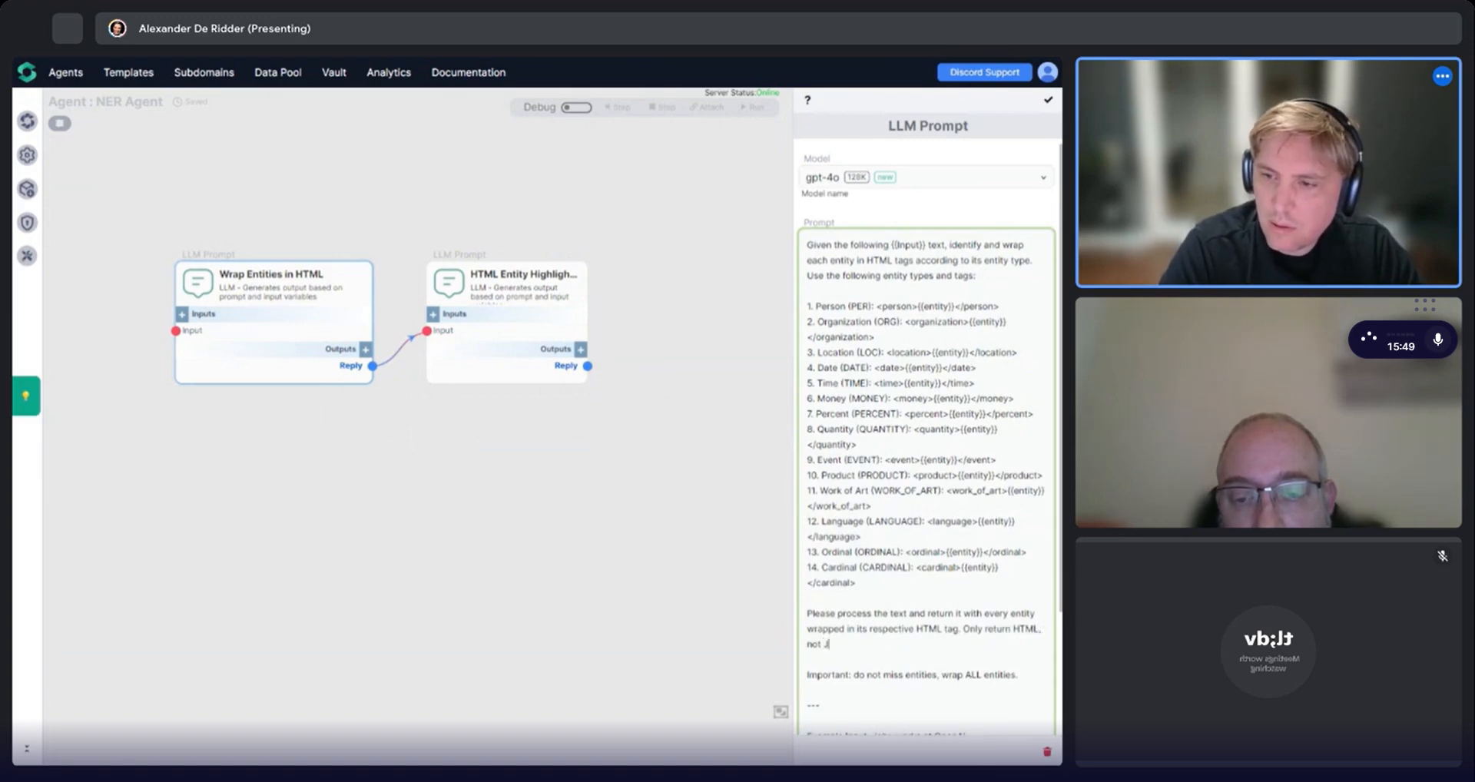
pyautogui.write('sonSON.')
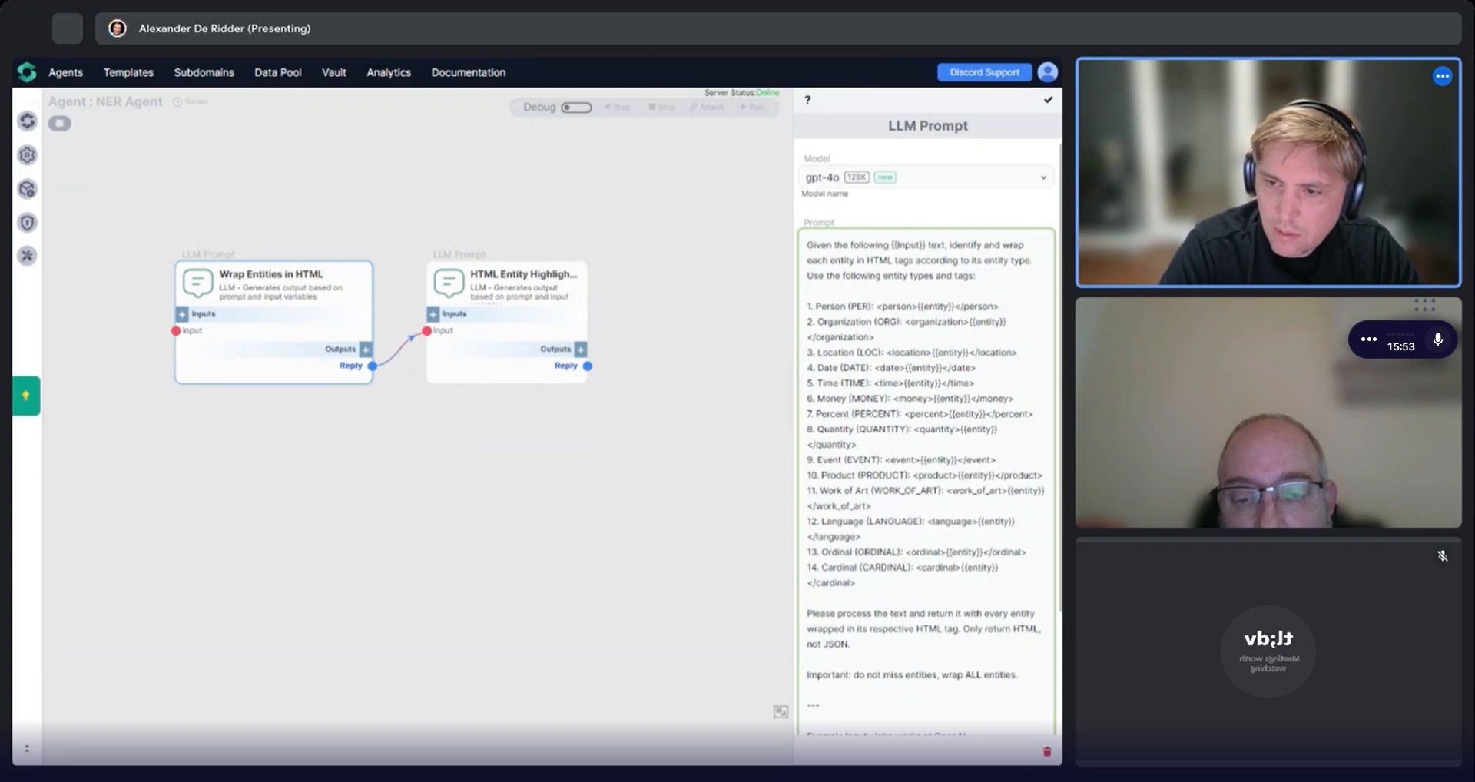
pyautogui.press('Down')
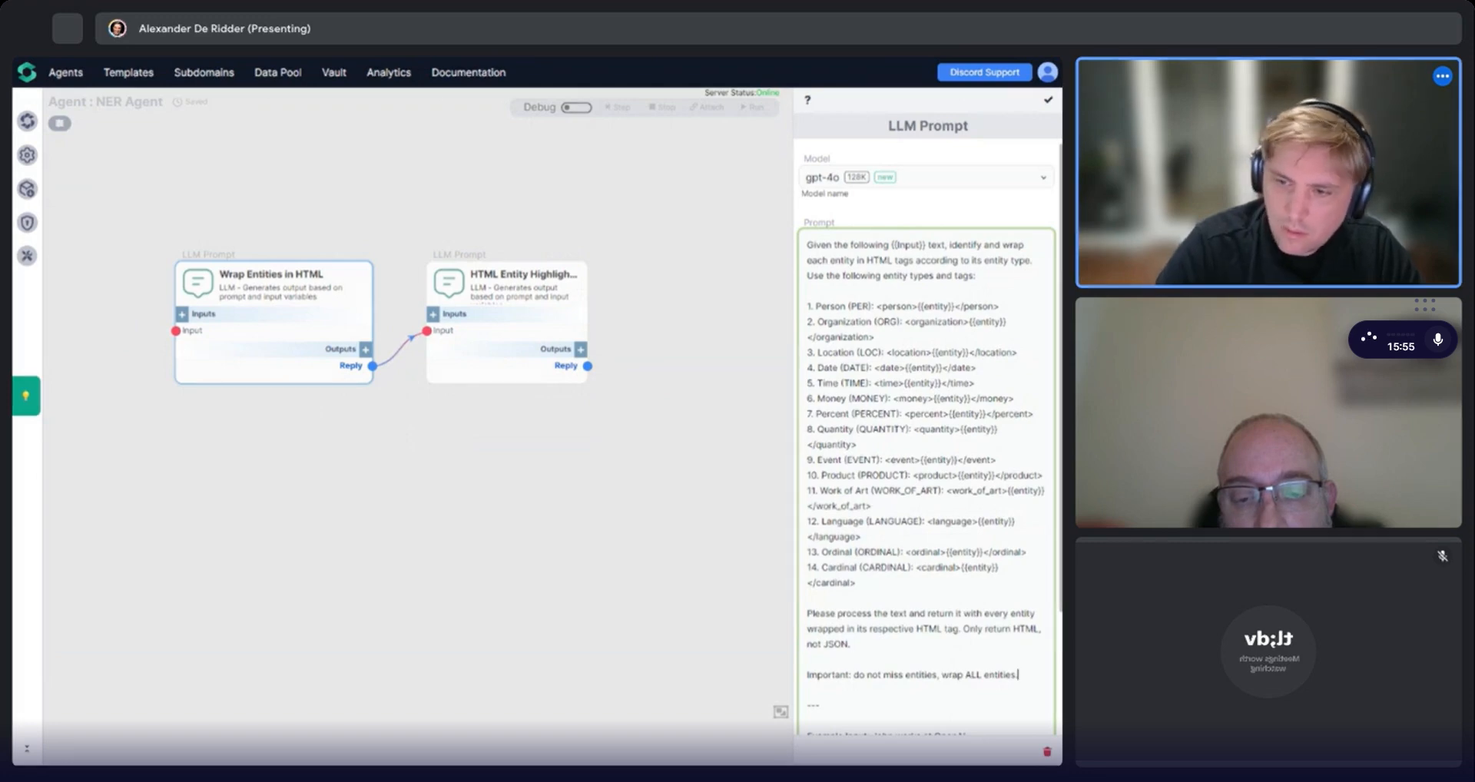
pyautogui.press('Return')
pyautogui.write('Important: ')
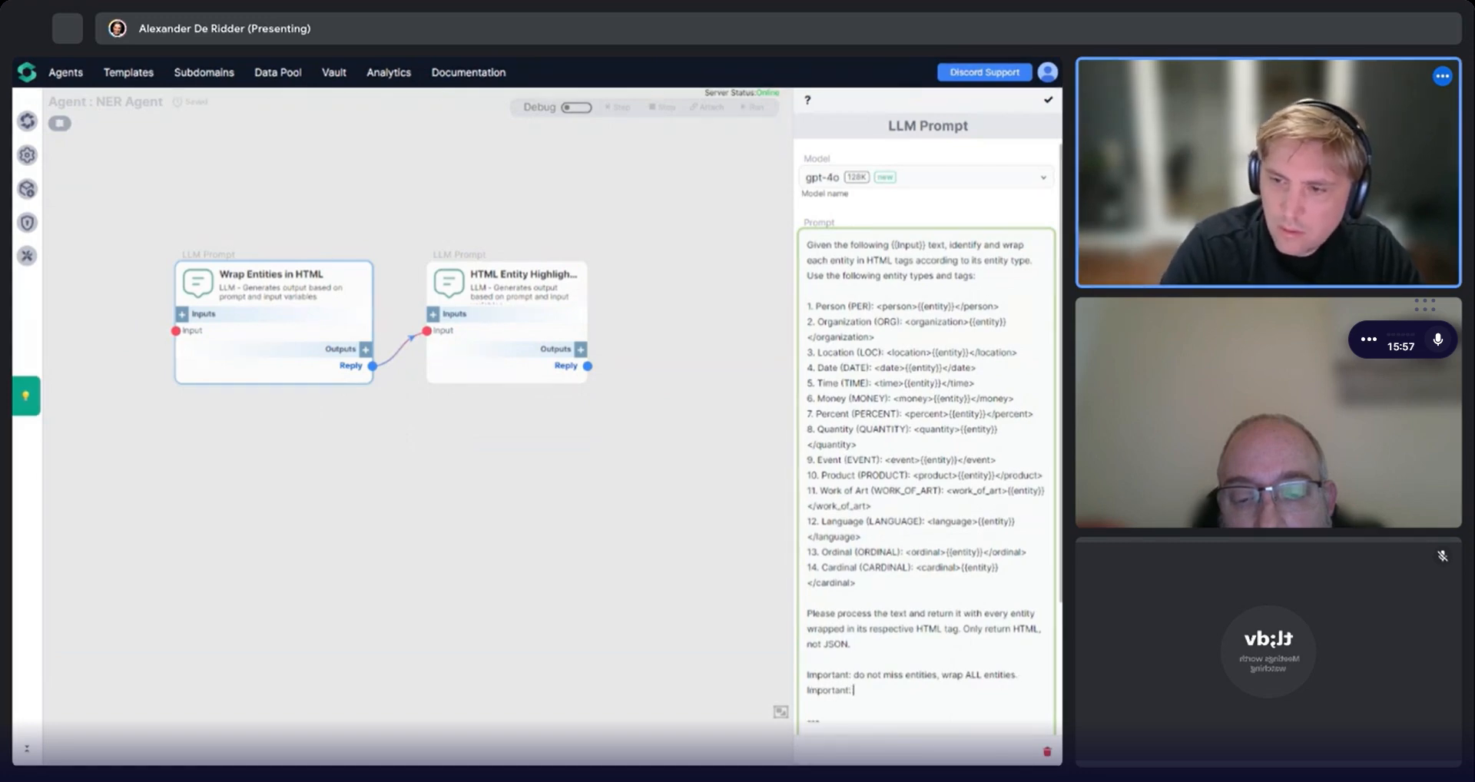
pyautogui.write('only return HTML')
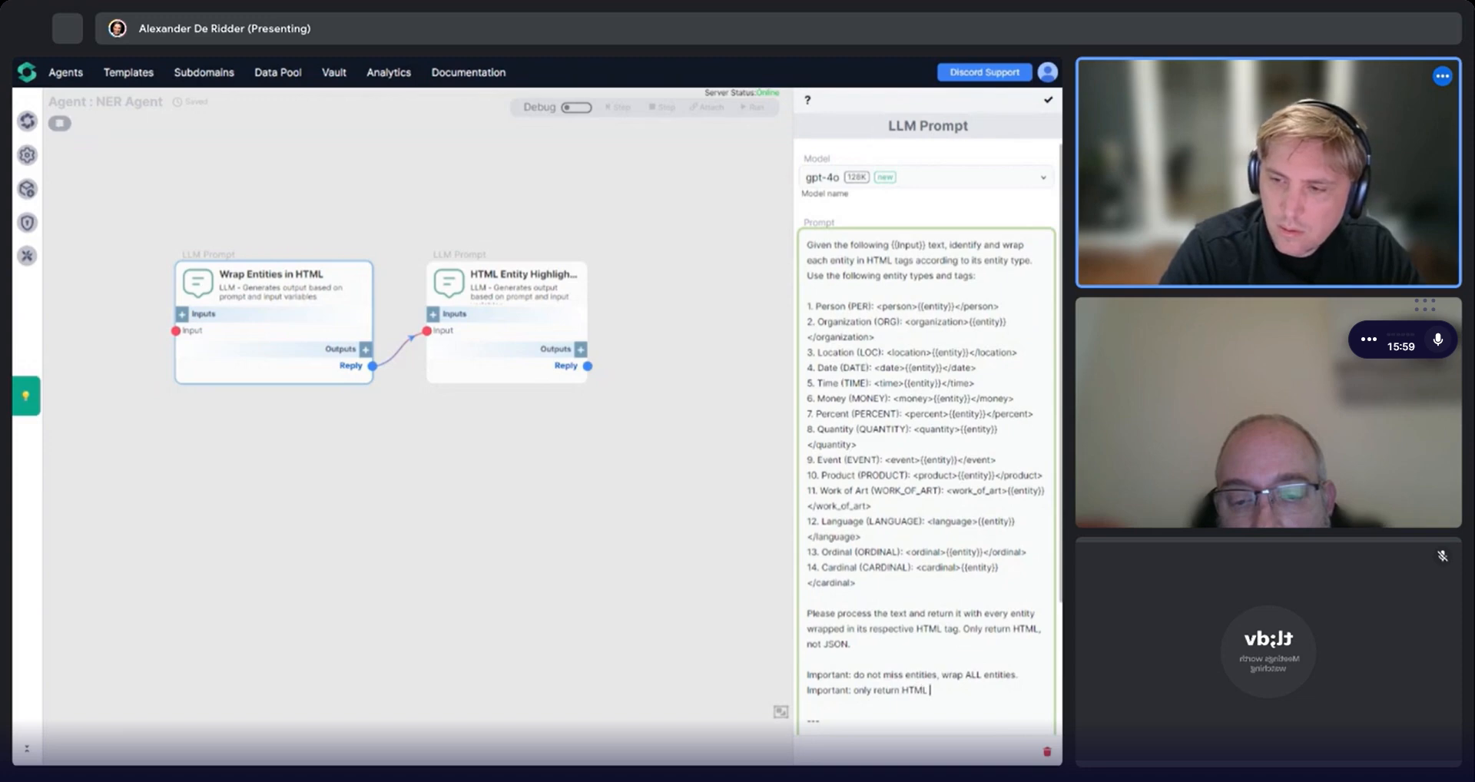
pyautogui.write(' in your answer.')
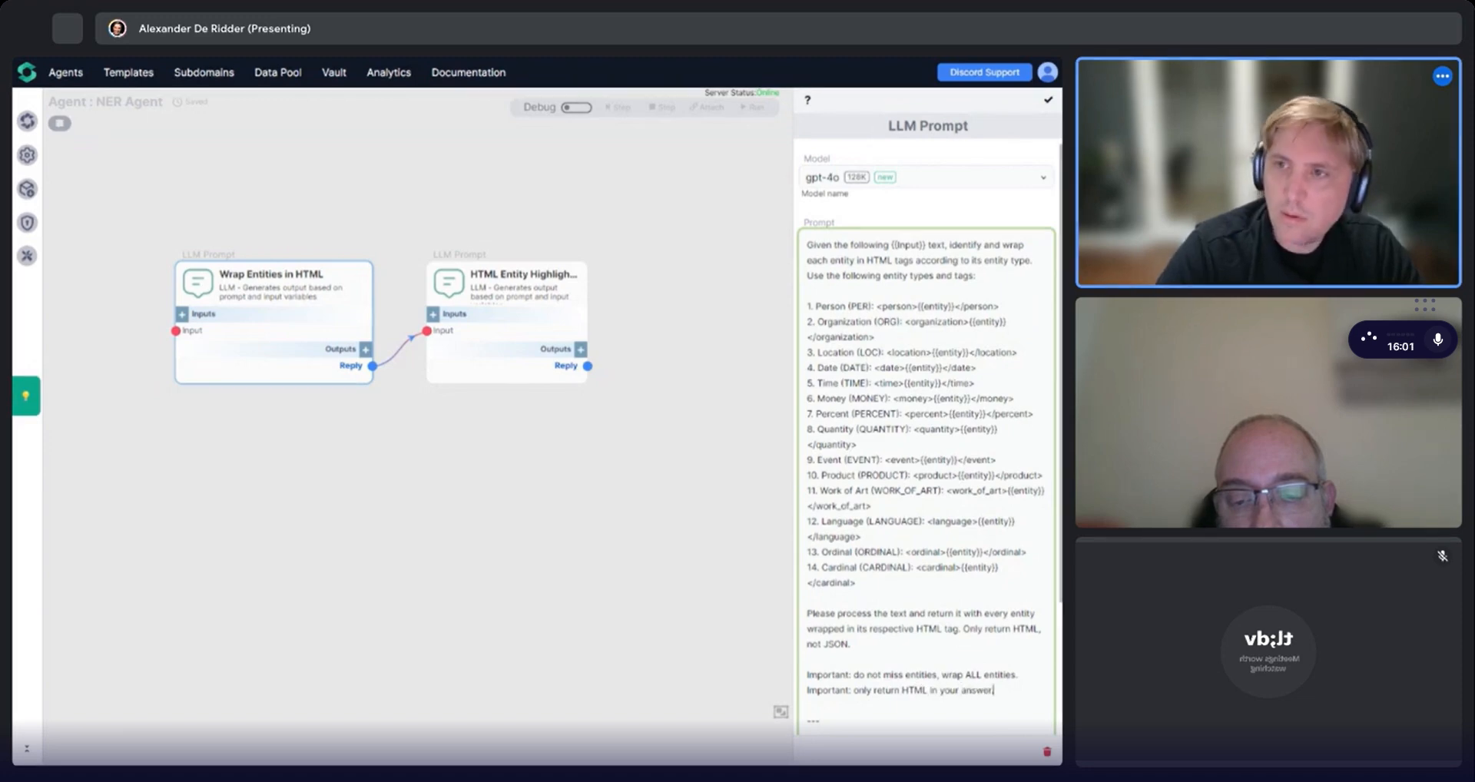
# Close the prompt, turn on debug mode and step the agent through both components with the injected input text.
pyautogui.click(1048, 100)
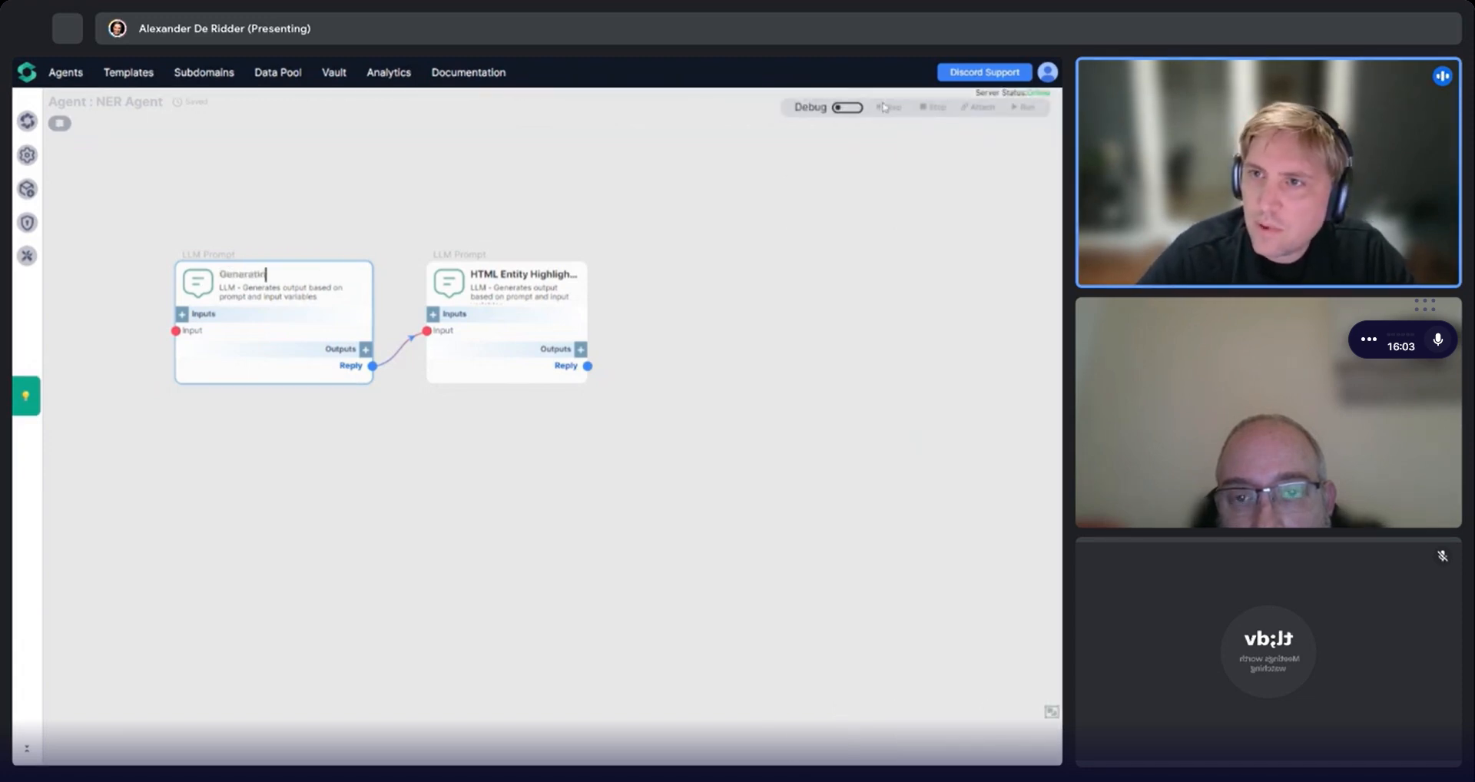
pyautogui.click(847, 107)
pyautogui.click(365, 315)
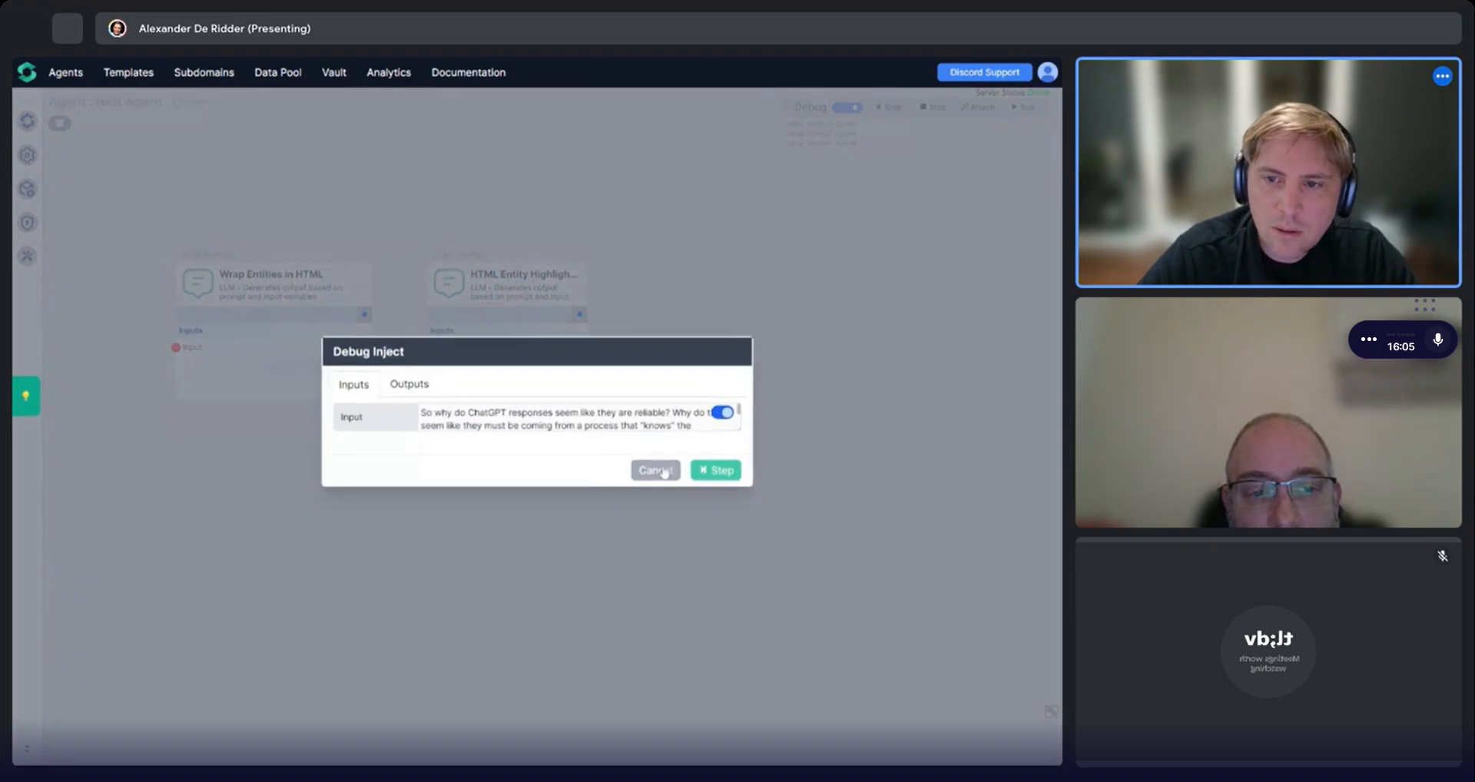
pyautogui.click(715, 468)
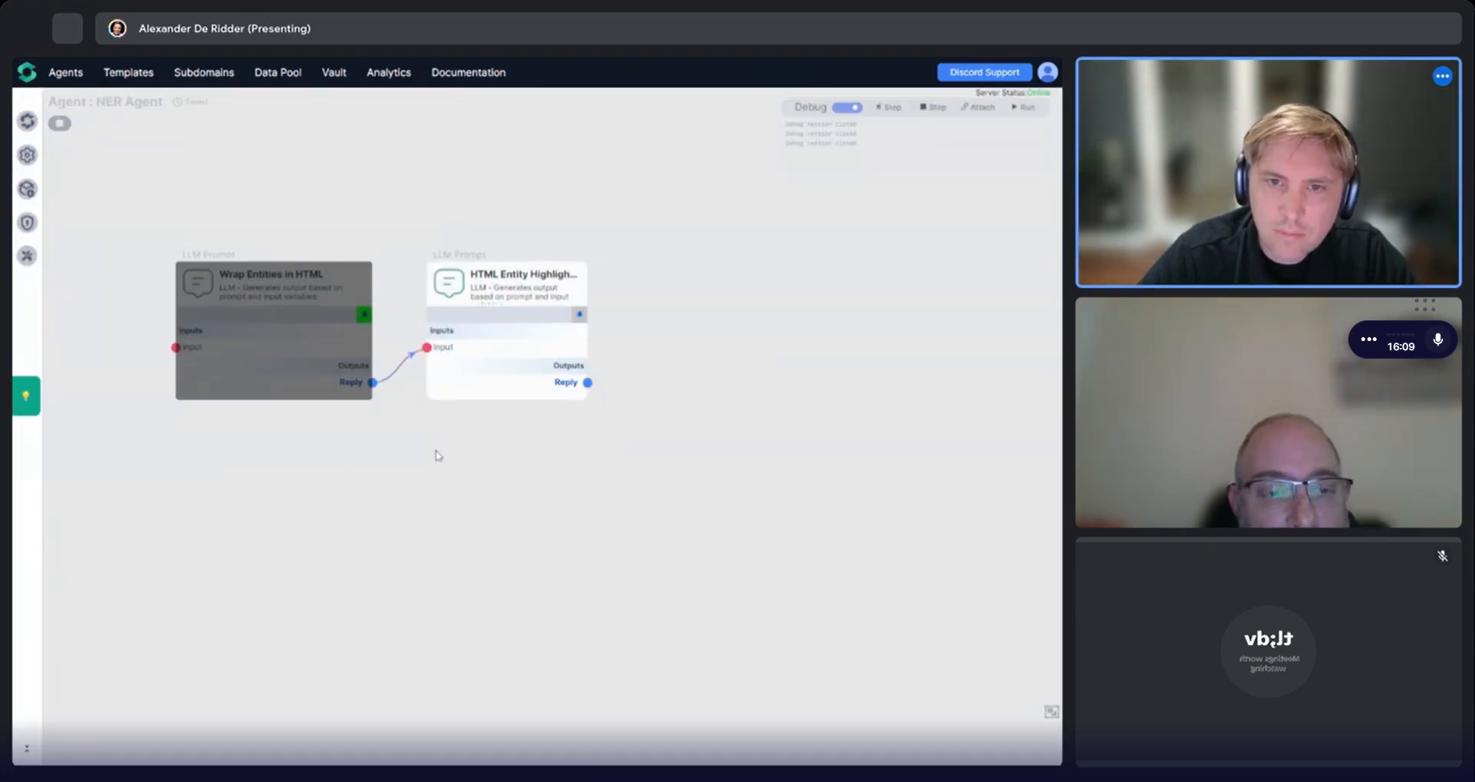
pyautogui.moveTo(326, 386)
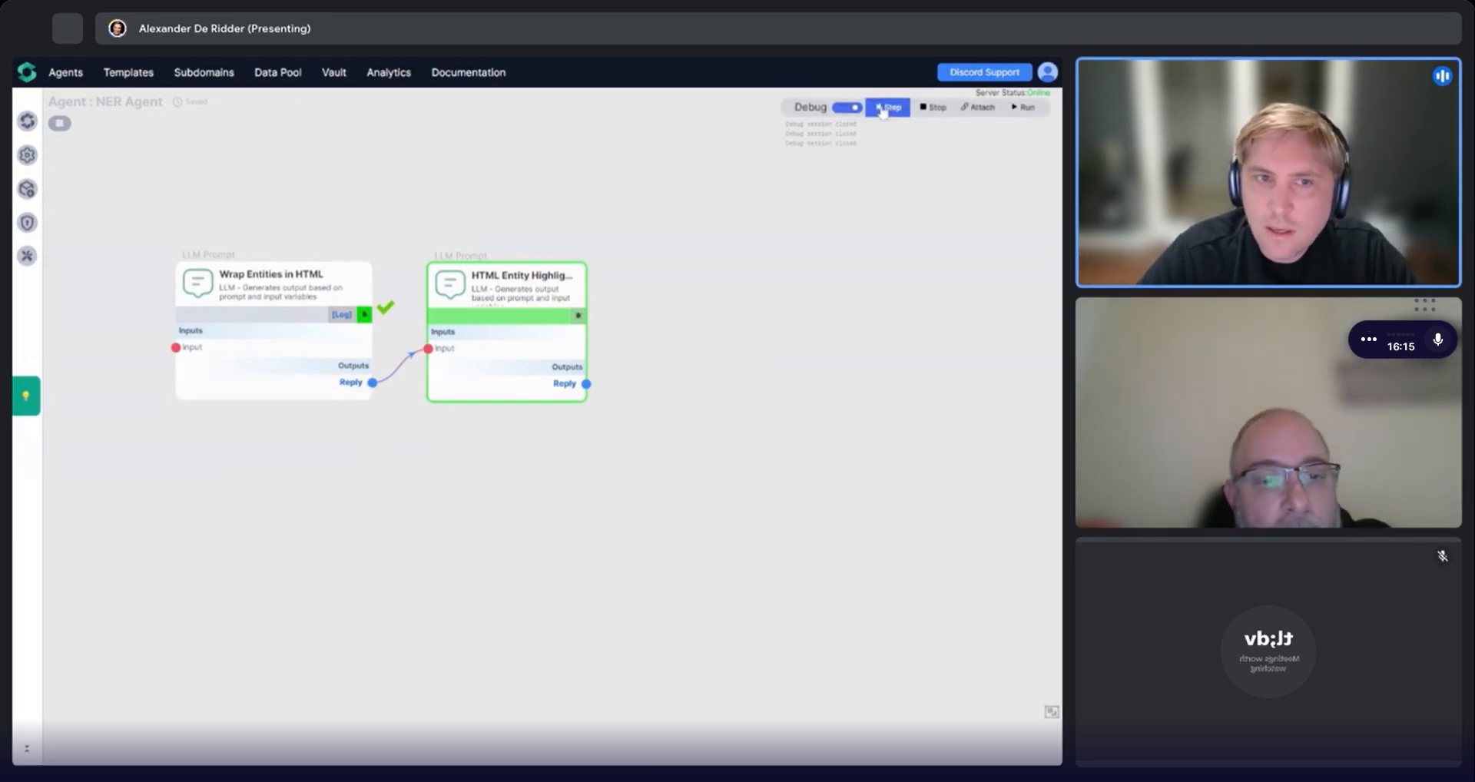
pyautogui.moveTo(538, 348)
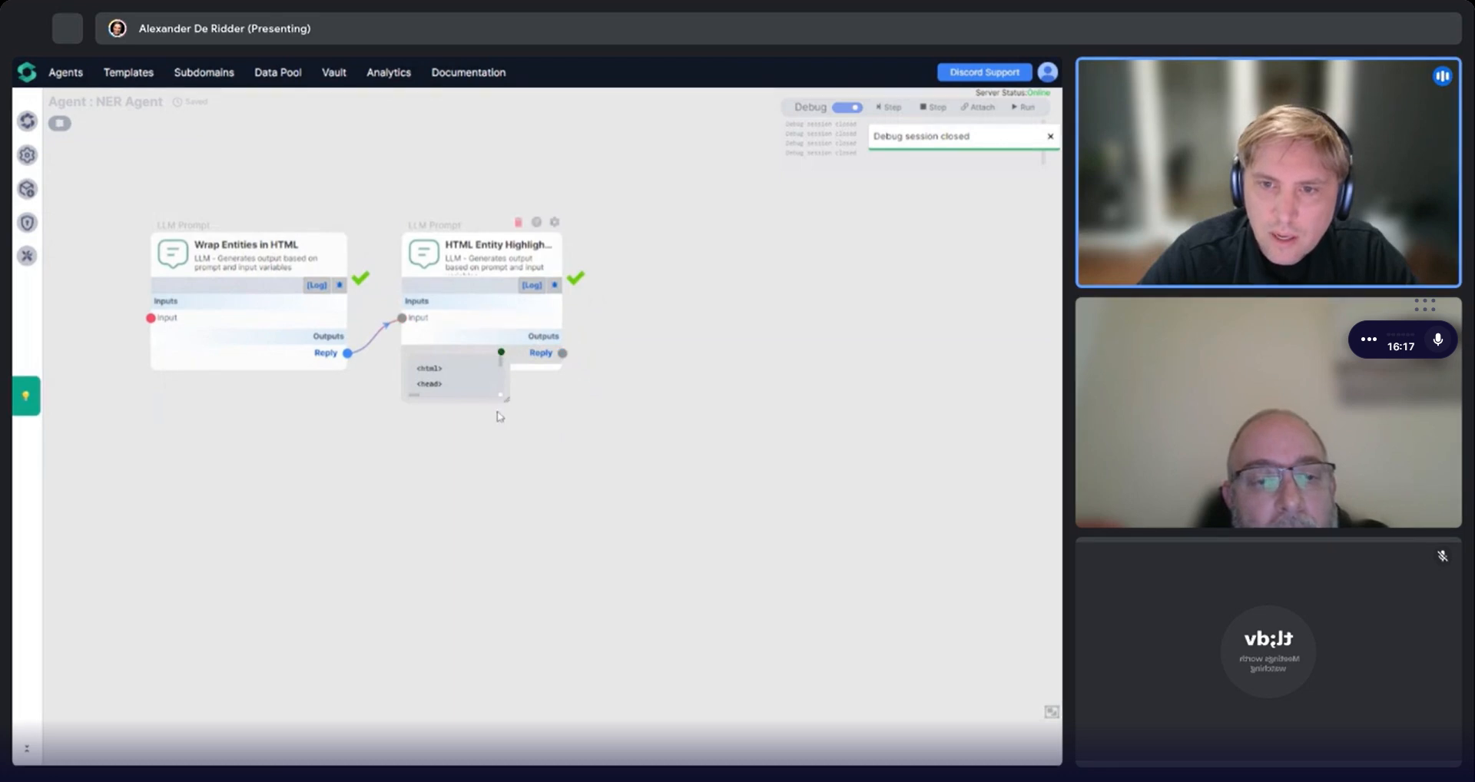
# Enlarge the HTML highlight component's output view and select all of its HTML content.
pyautogui.moveTo(507, 399); pyautogui.dragTo(848, 669)
pyautogui.scroll(-10, 845, 661)
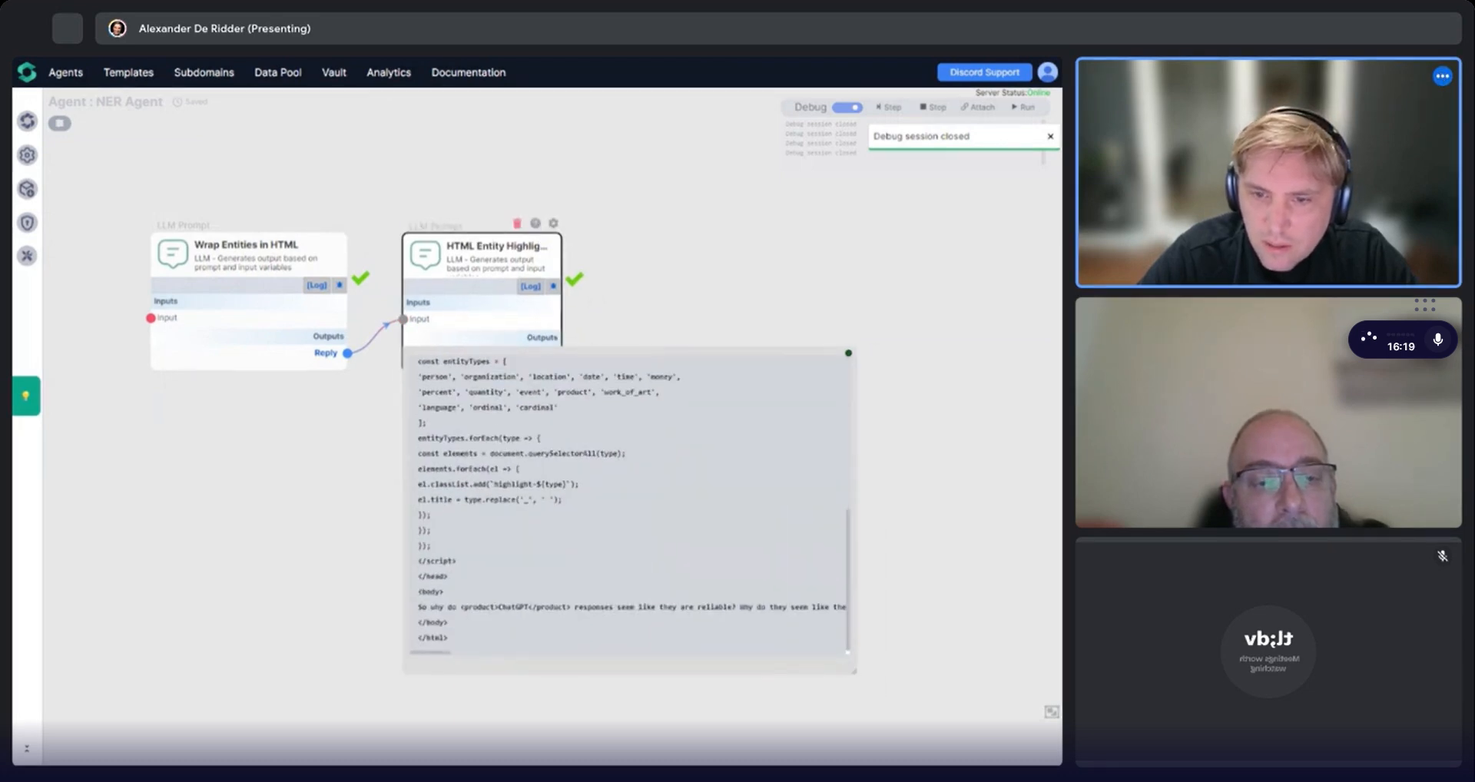
pyautogui.scroll(10, 626, 507)
pyautogui.hotkey('ctrl', 'a')
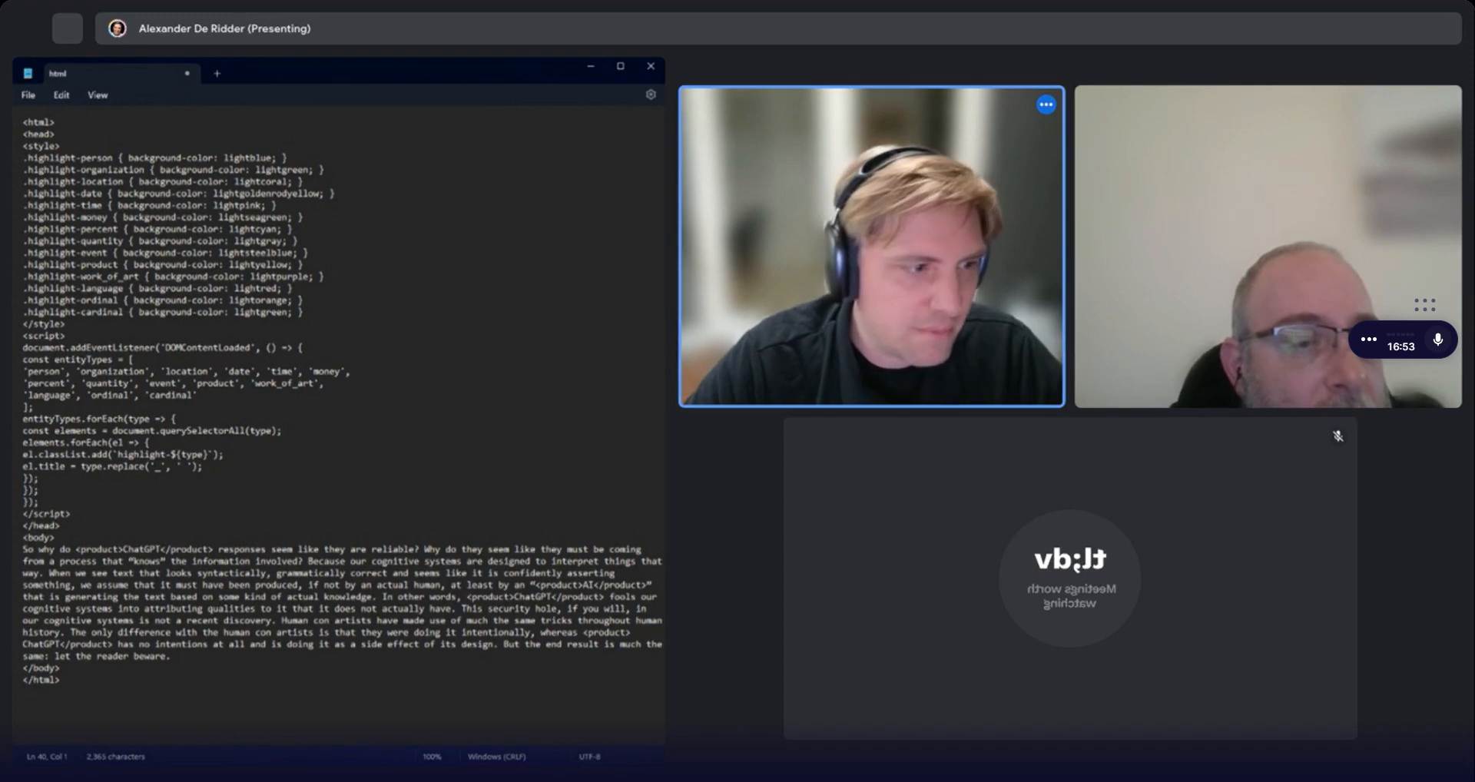
# Switch to the text editor holding the generated HTML and save it as ner.html.
pyautogui.hotkey('alt', 'Tab')
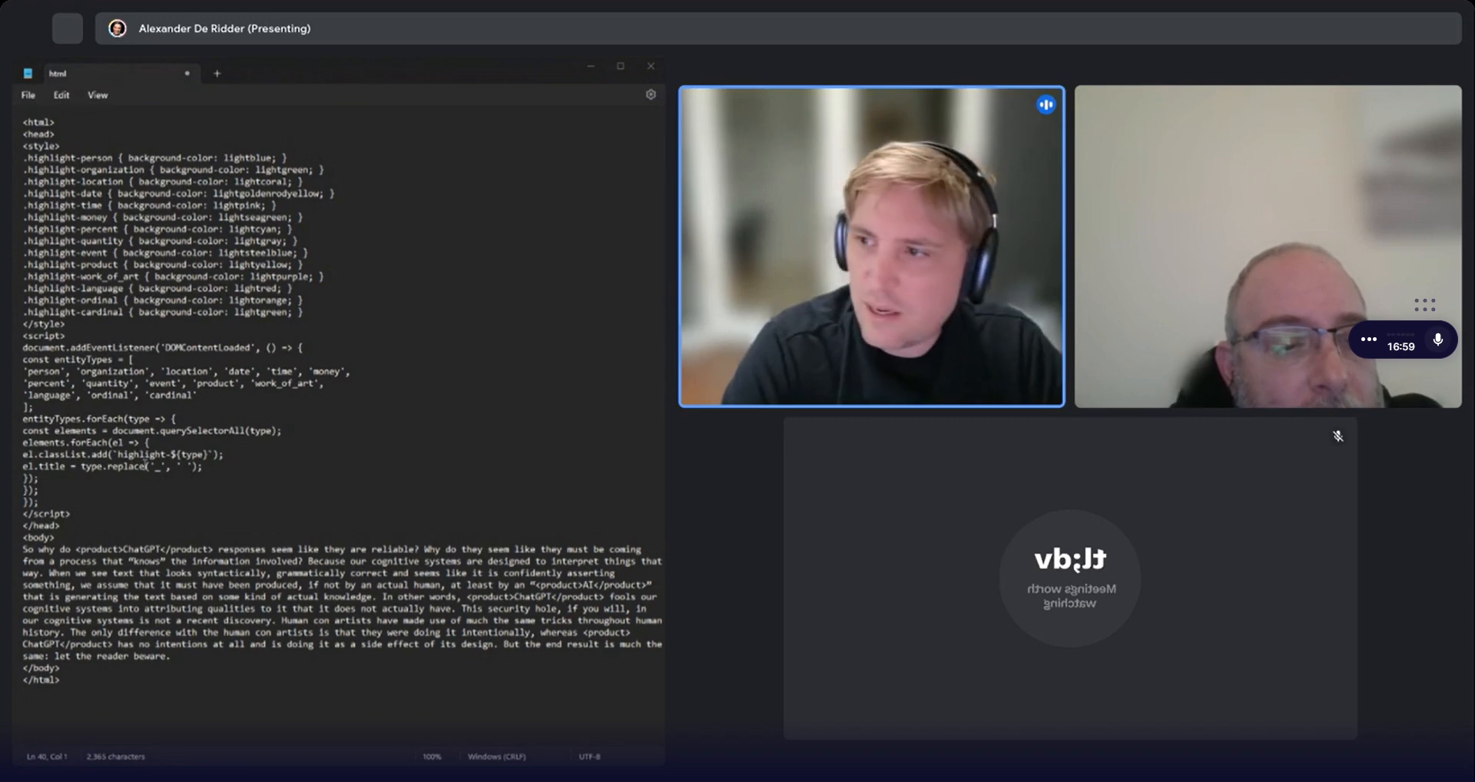
pyautogui.press('Return')
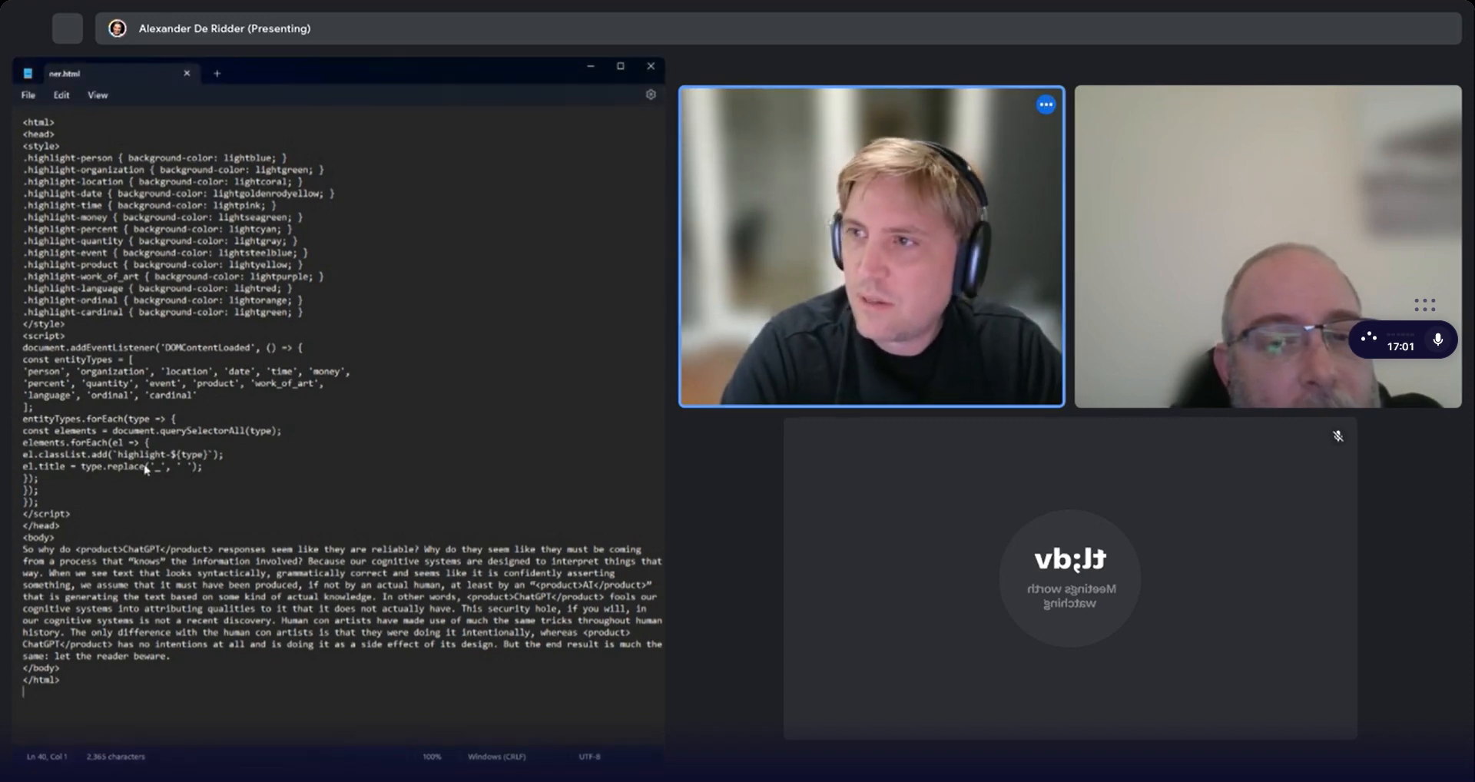
# Switch to ChatGPT and review the updated HTML with the tooltip styles and mouseover script.
pyautogui.hotkey('alt', 'Tab')
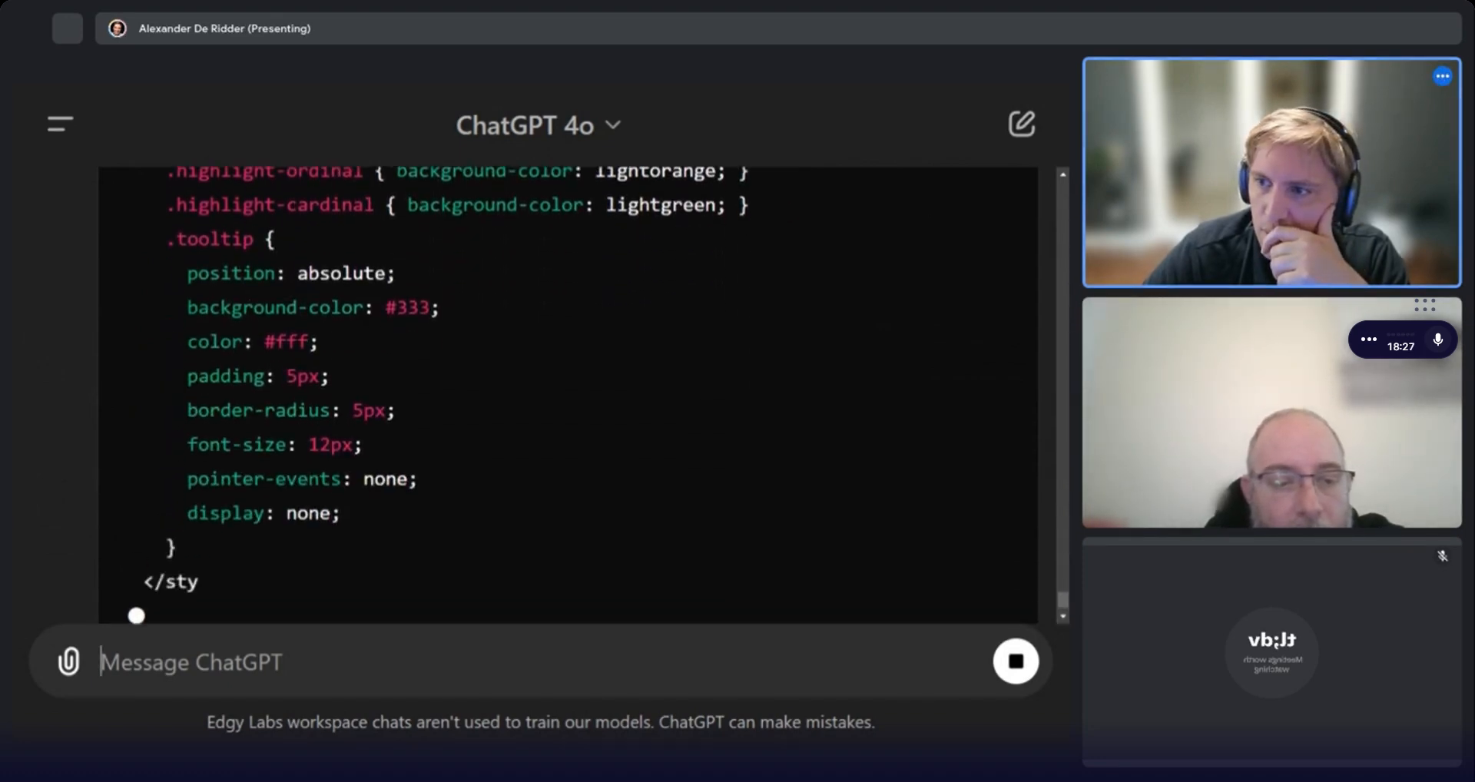
pyautogui.scroll(3, 326, 339)
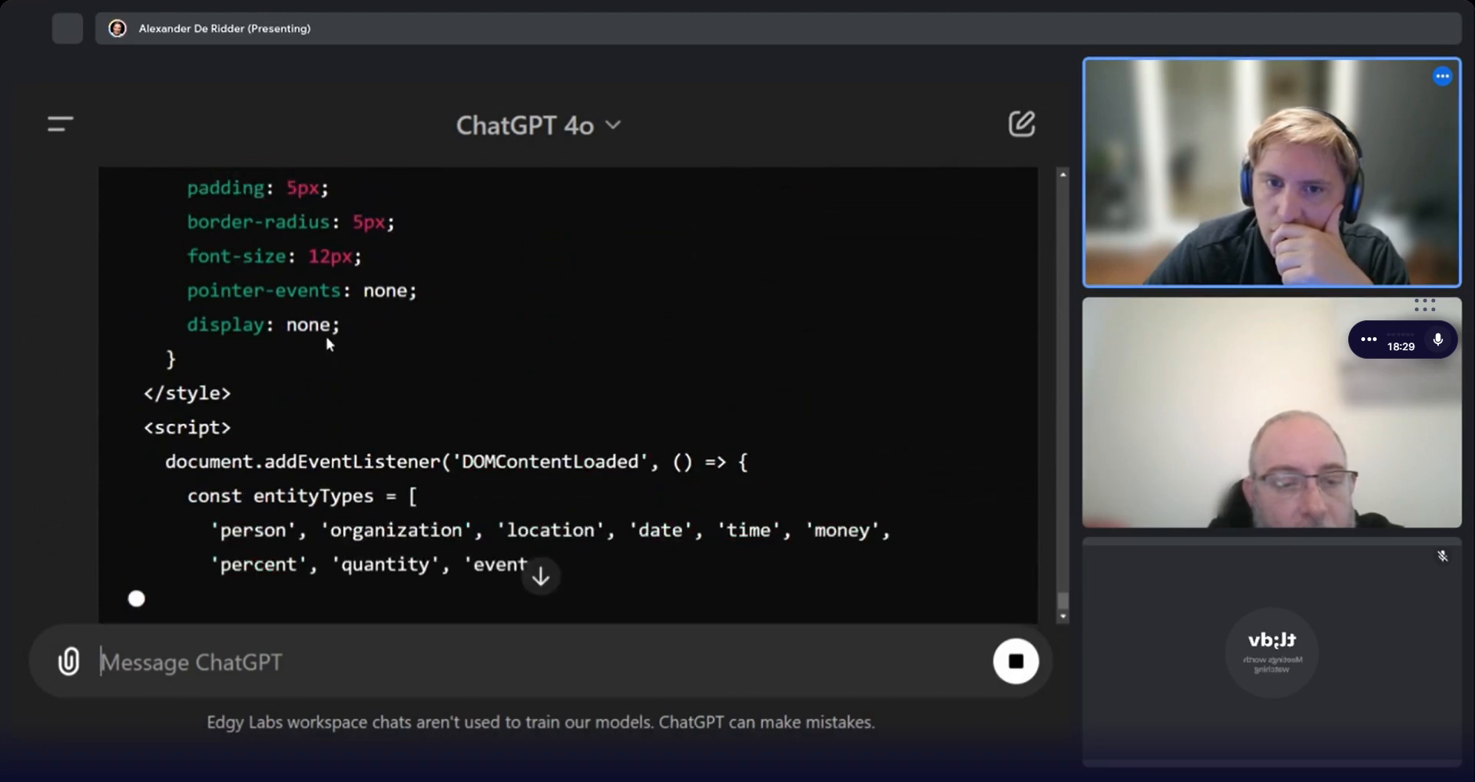
pyautogui.moveTo(234, 273); pyautogui.dragTo(352, 496)
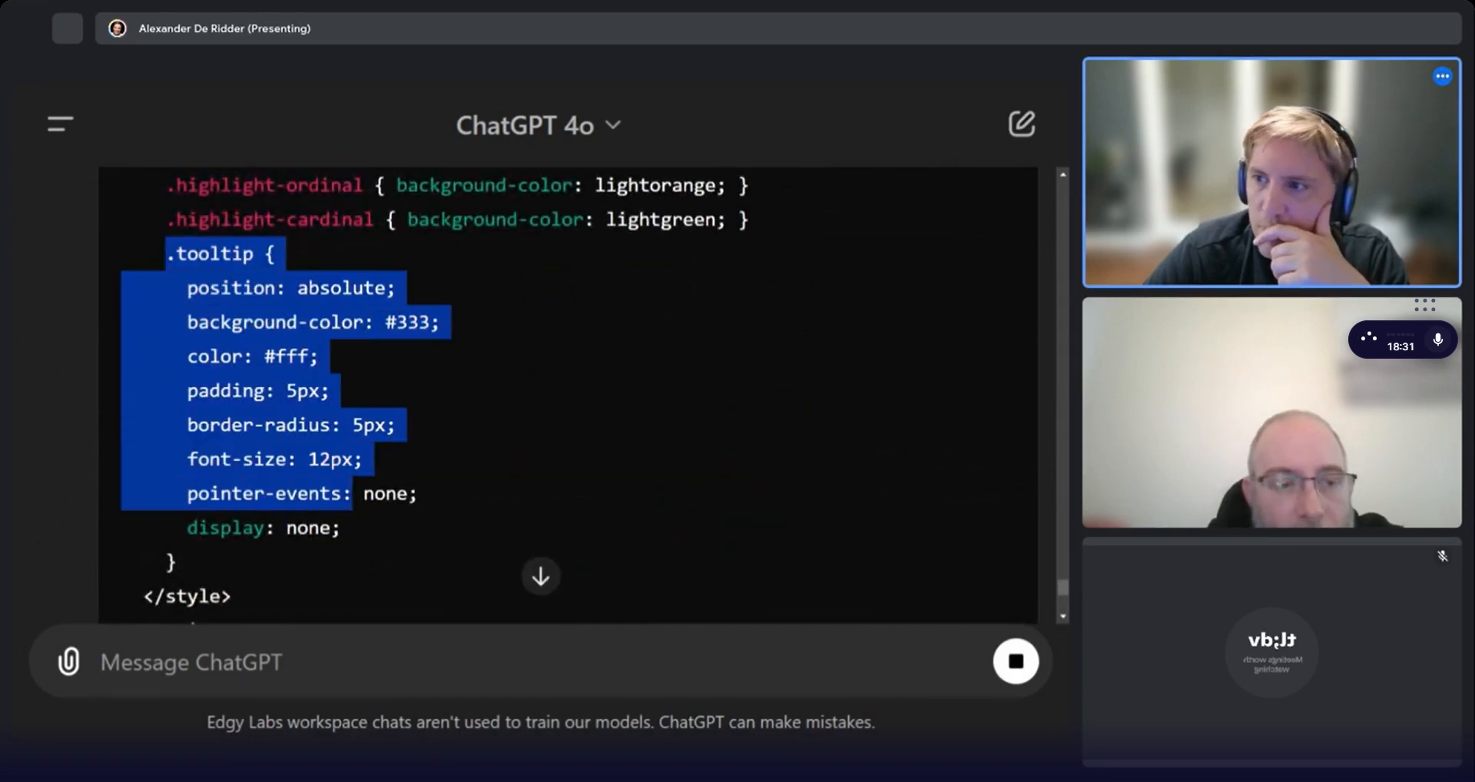
pyautogui.click(504, 399)
pyautogui.scroll(-10, 487, 430)
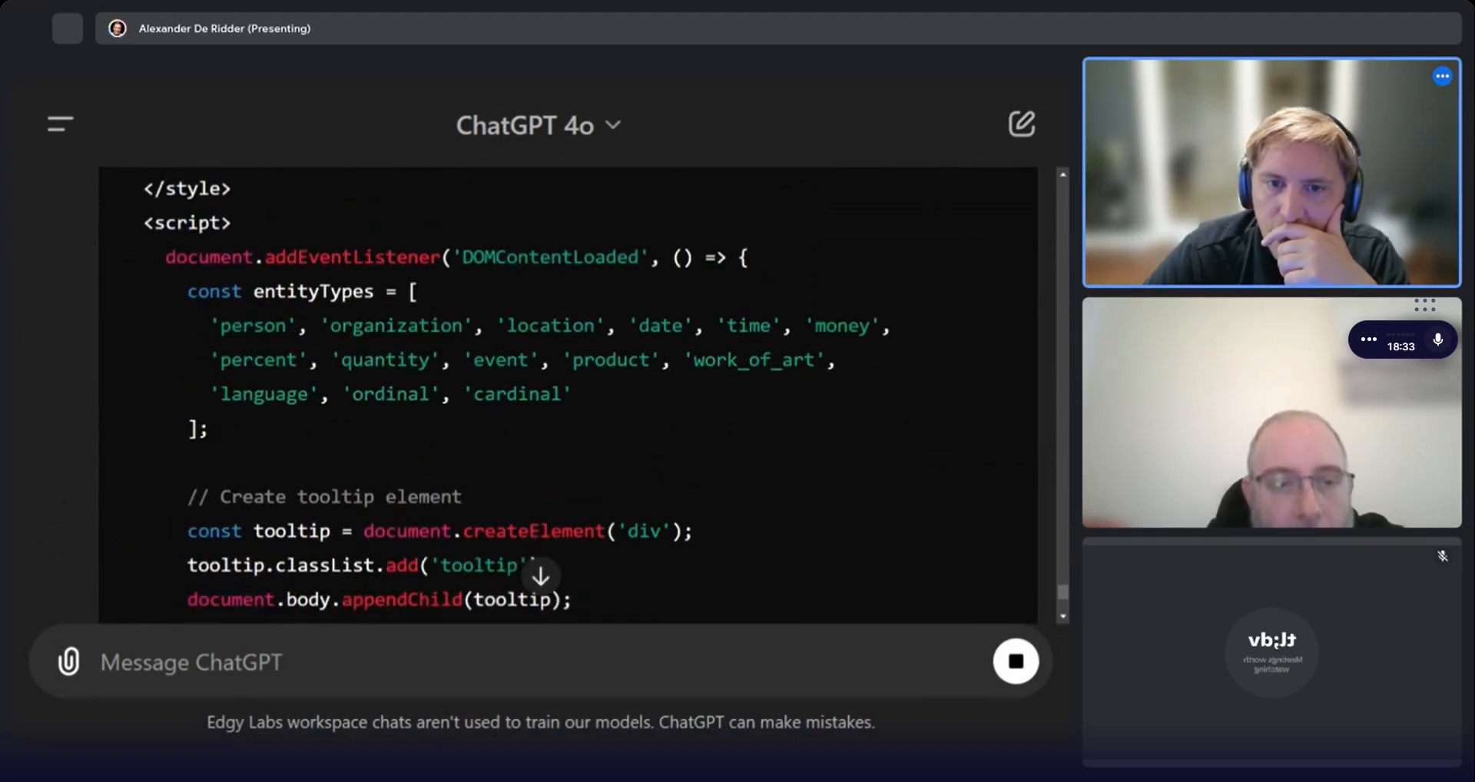
pyautogui.scroll(-2, 462, 409)
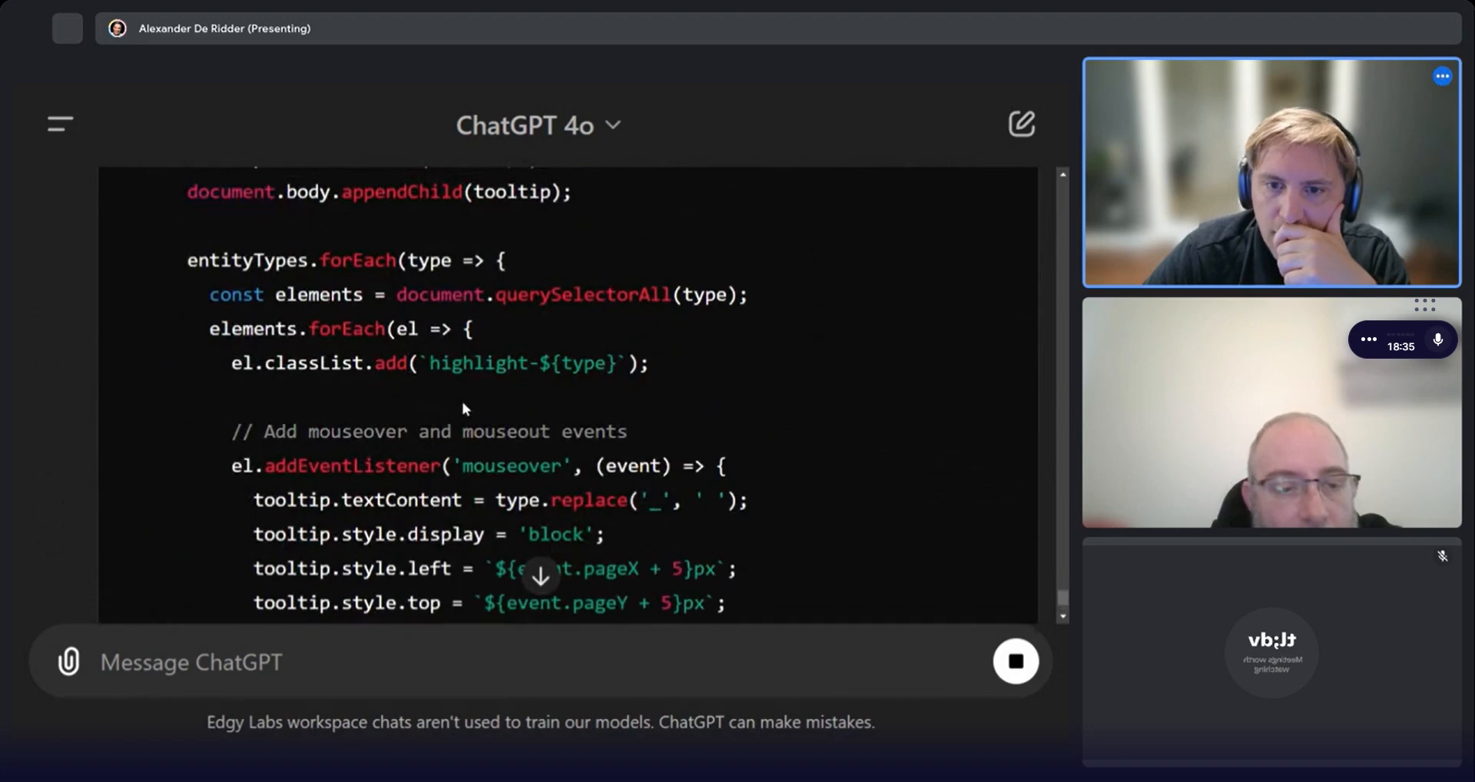
pyautogui.moveTo(287, 385); pyautogui.dragTo(637, 521)
pyautogui.click(492, 461)
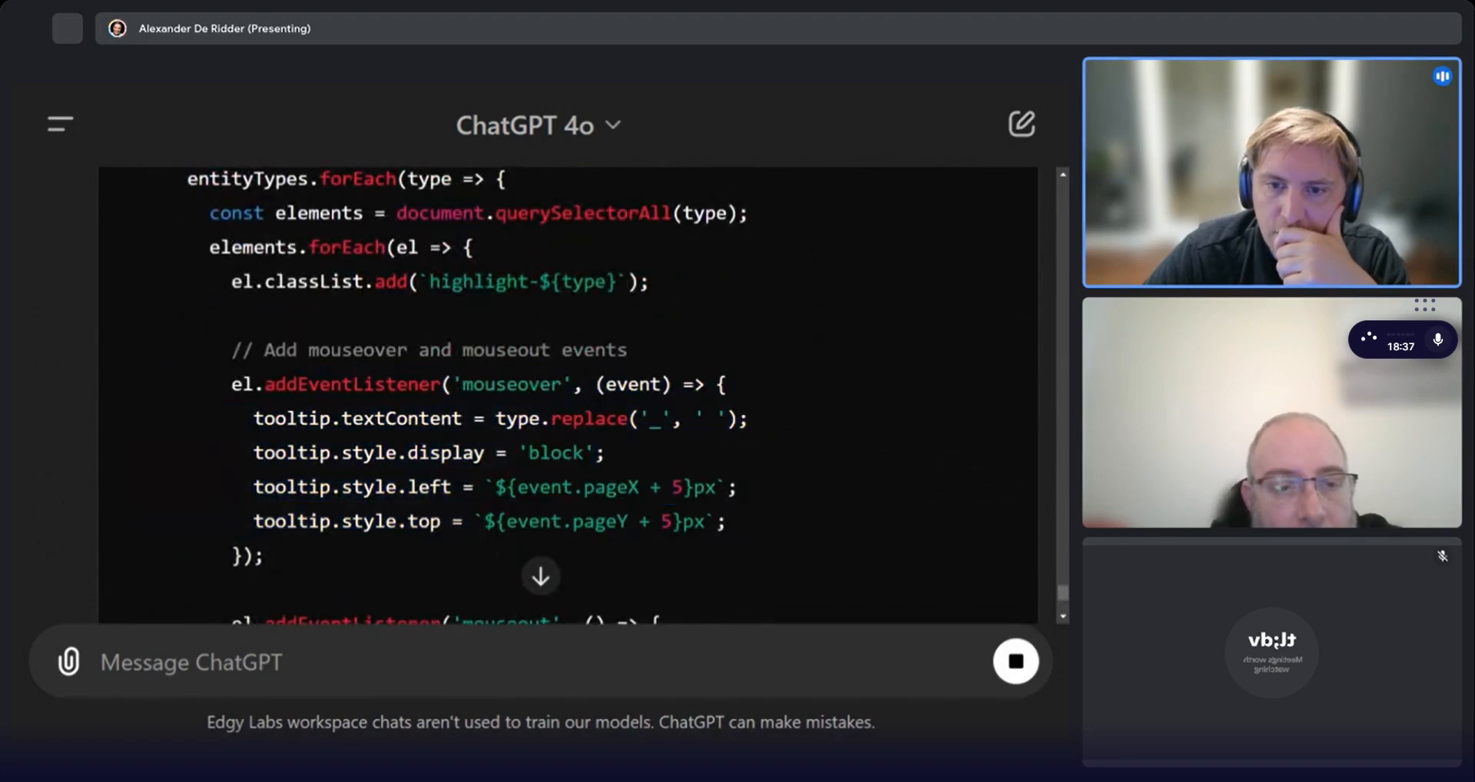
pyautogui.scroll(-5, 468, 446)
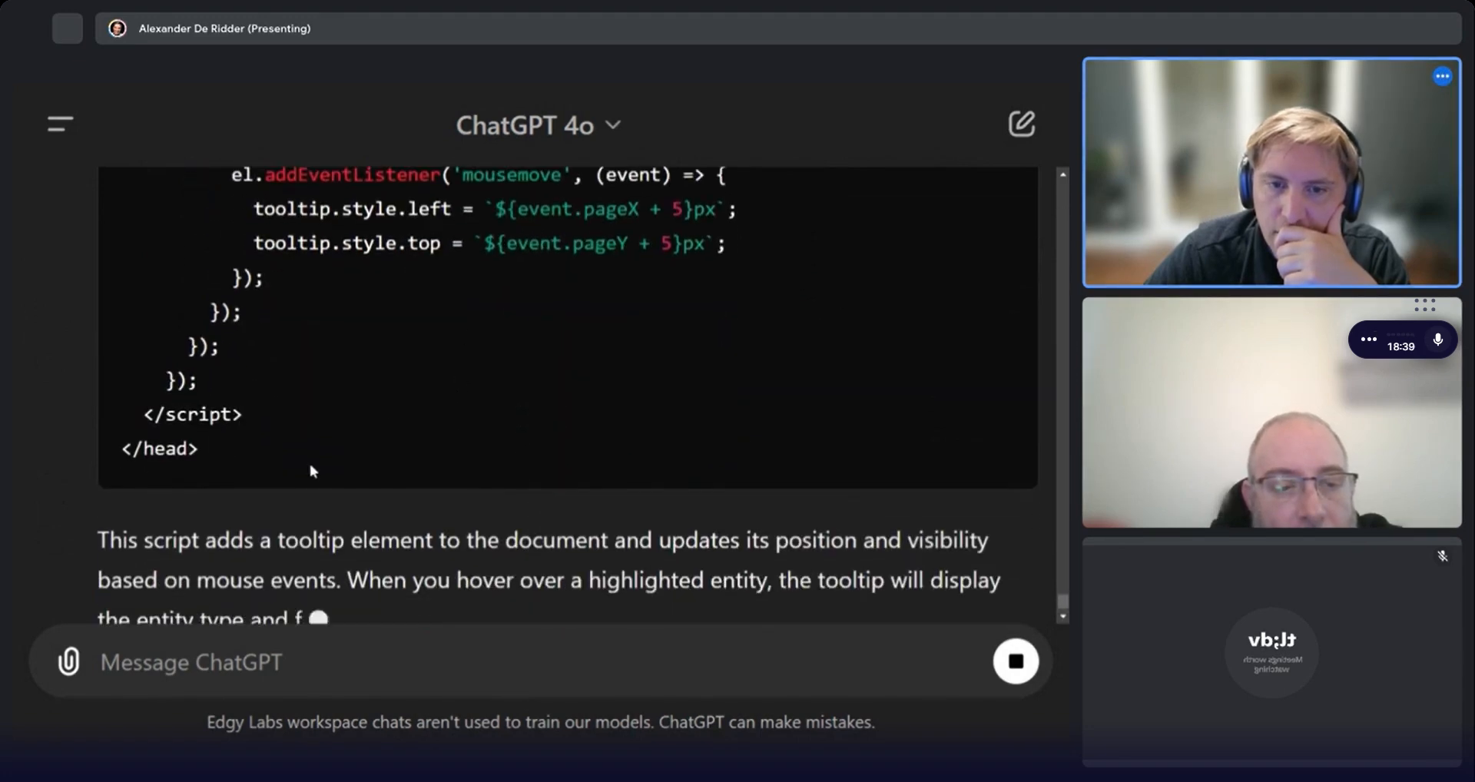
pyautogui.scroll(15, 614, 372)
pyautogui.scroll(-10, 905, 478)
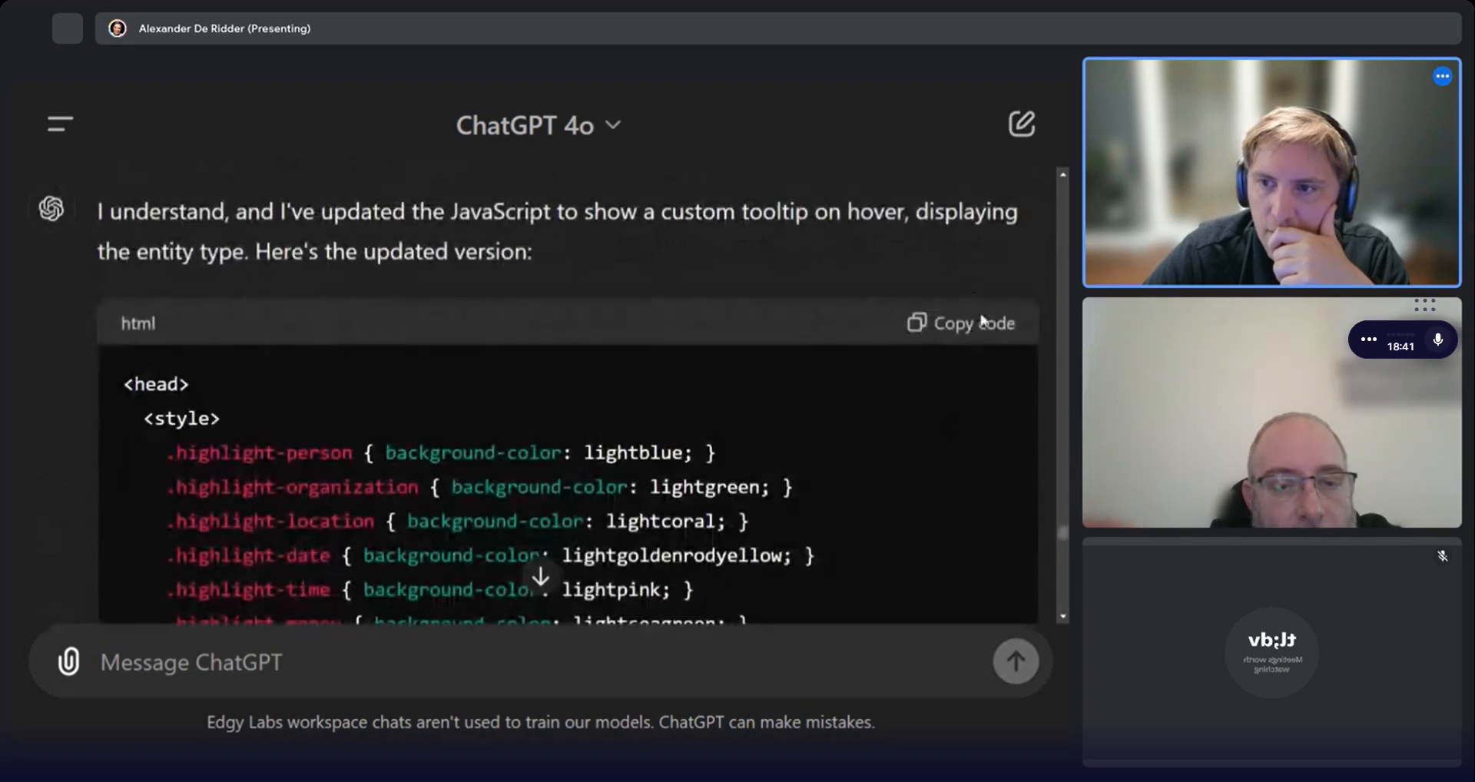
# Copy ChatGPT's updated HTML code and paste it over the head section of the HTML Entity Highlight component's prompt.
pyautogui.click(981, 322)
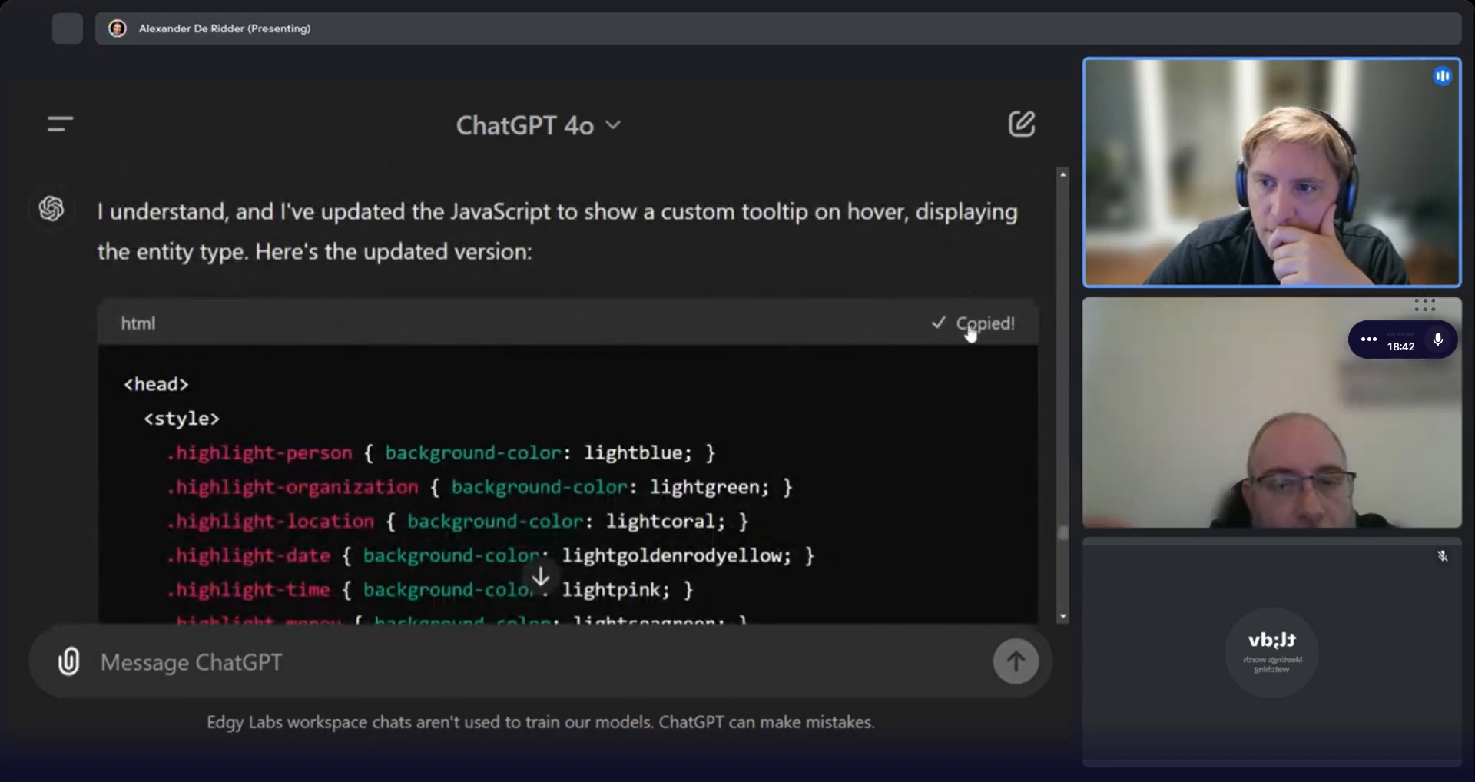
pyautogui.click(572, 89)
pyautogui.click(797, 147)
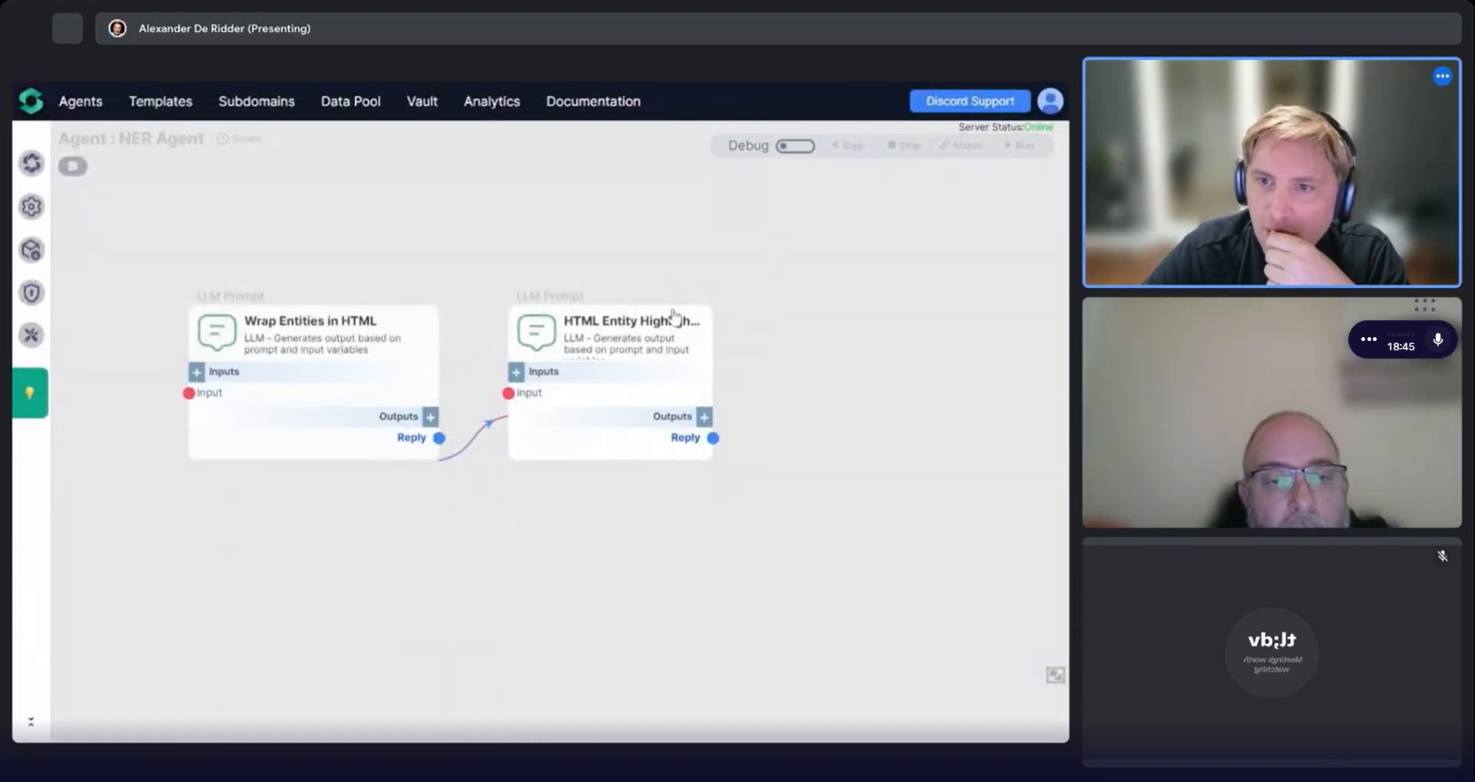
pyautogui.click(697, 295)
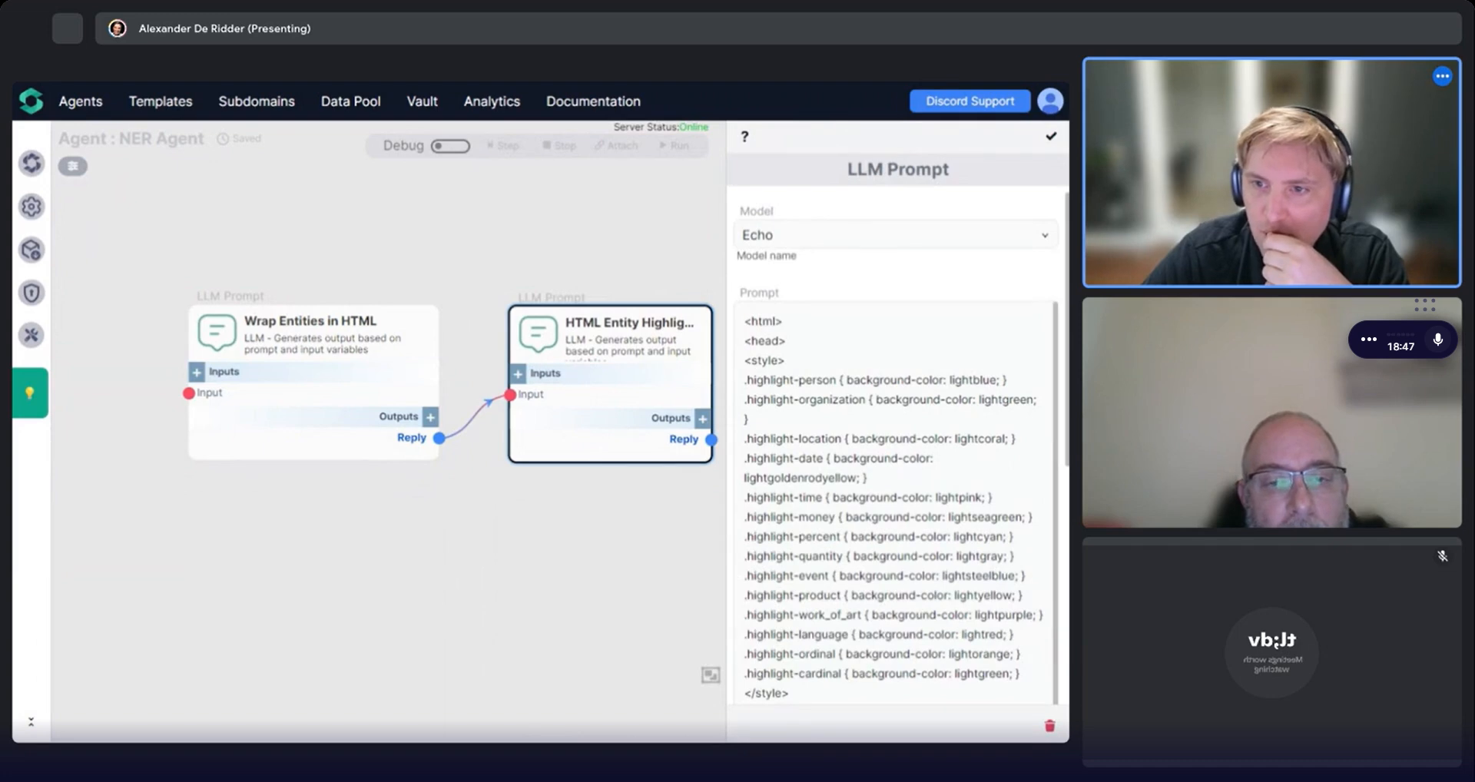
pyautogui.moveTo(745, 340)
pyautogui.mouseDown()
pyautogui.moveTo(845, 495)
pyautogui.moveTo(849, 536)
pyautogui.moveTo(790, 513)
pyautogui.moveTo(809, 413)
pyautogui.moveTo(825, 454)
pyautogui.moveTo(788, 603)
pyautogui.moveTo(807, 418)
pyautogui.moveTo(919, 142)
pyautogui.moveTo(860, 399)
pyautogui.moveTo(745, 340)
pyautogui.mouseUp()
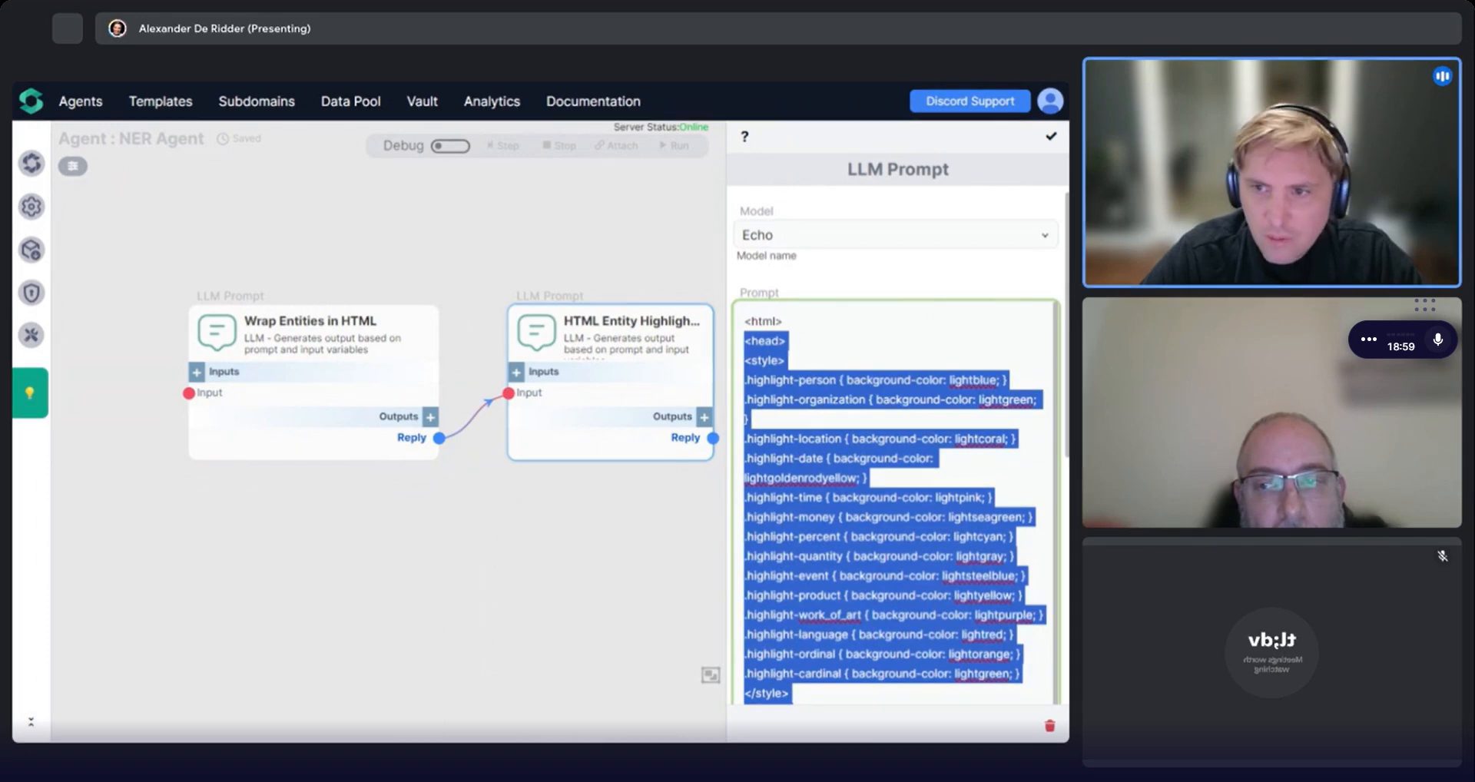
pyautogui.hotkey('ctrl', 'v')
# Widen the prompt editor and delete the blank line before the body tag in the pasted template.
pyautogui.scroll(-5, 897, 448)
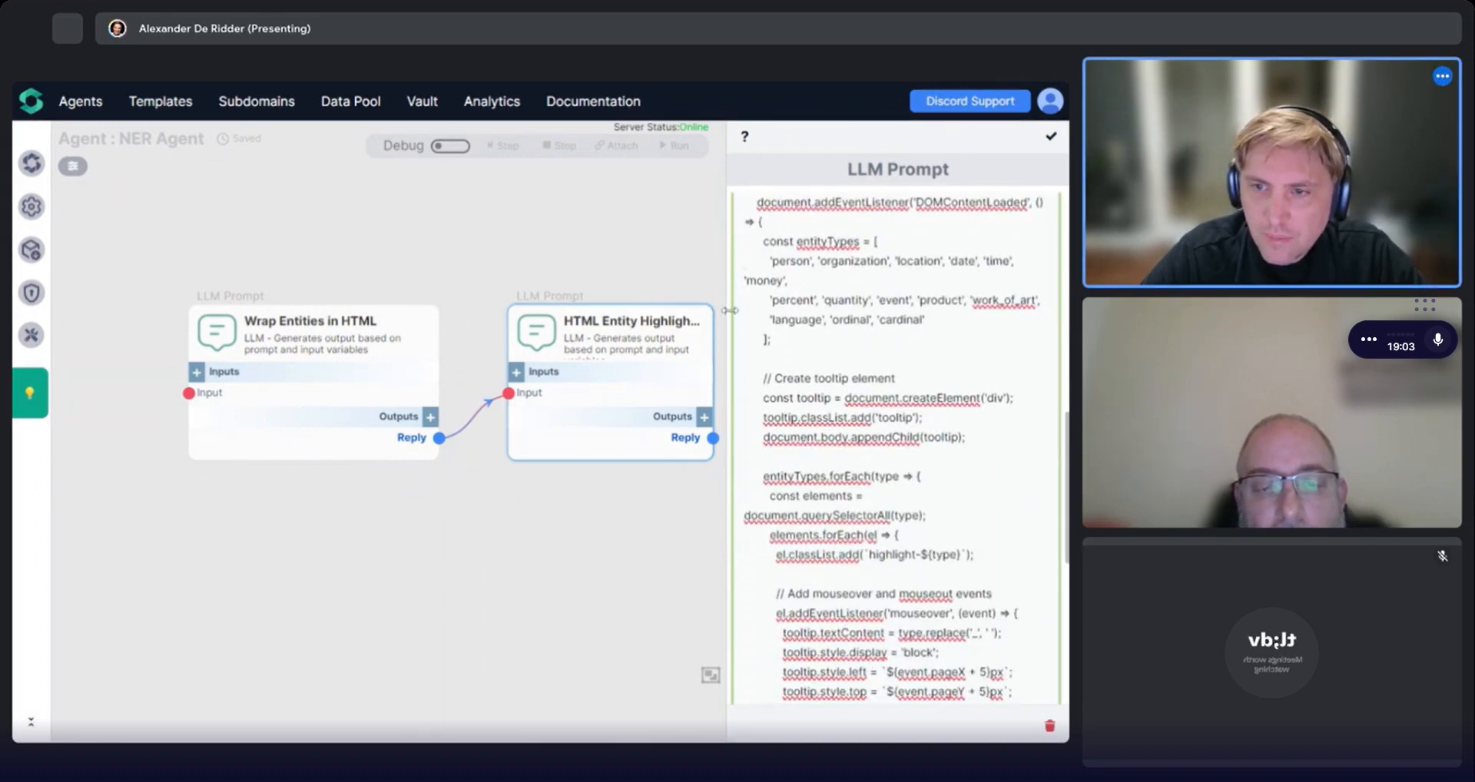
pyautogui.moveTo(729, 311); pyautogui.dragTo(216, 276)
pyautogui.scroll(-6, 640, 448)
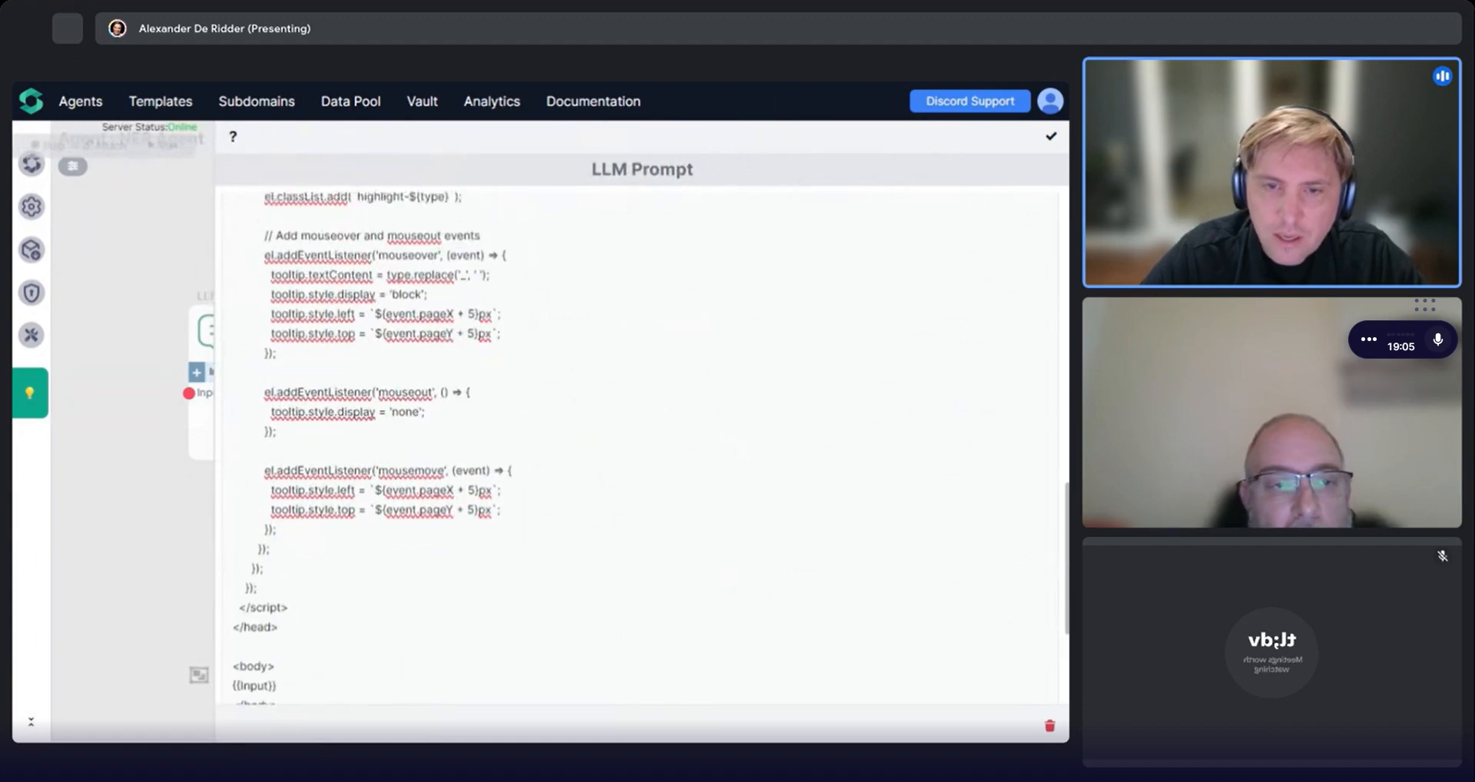
pyautogui.click(234, 411)
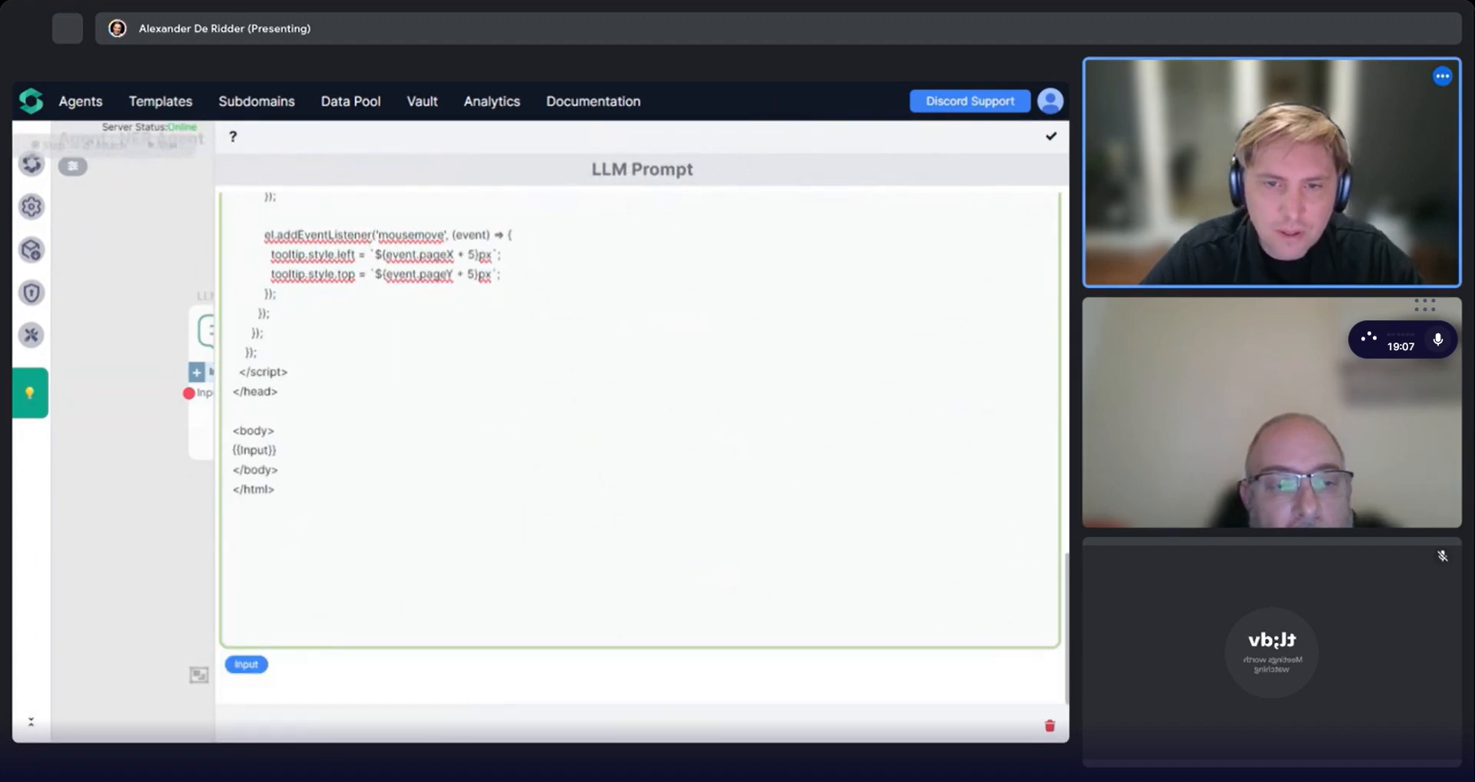
pyautogui.press('Delete')
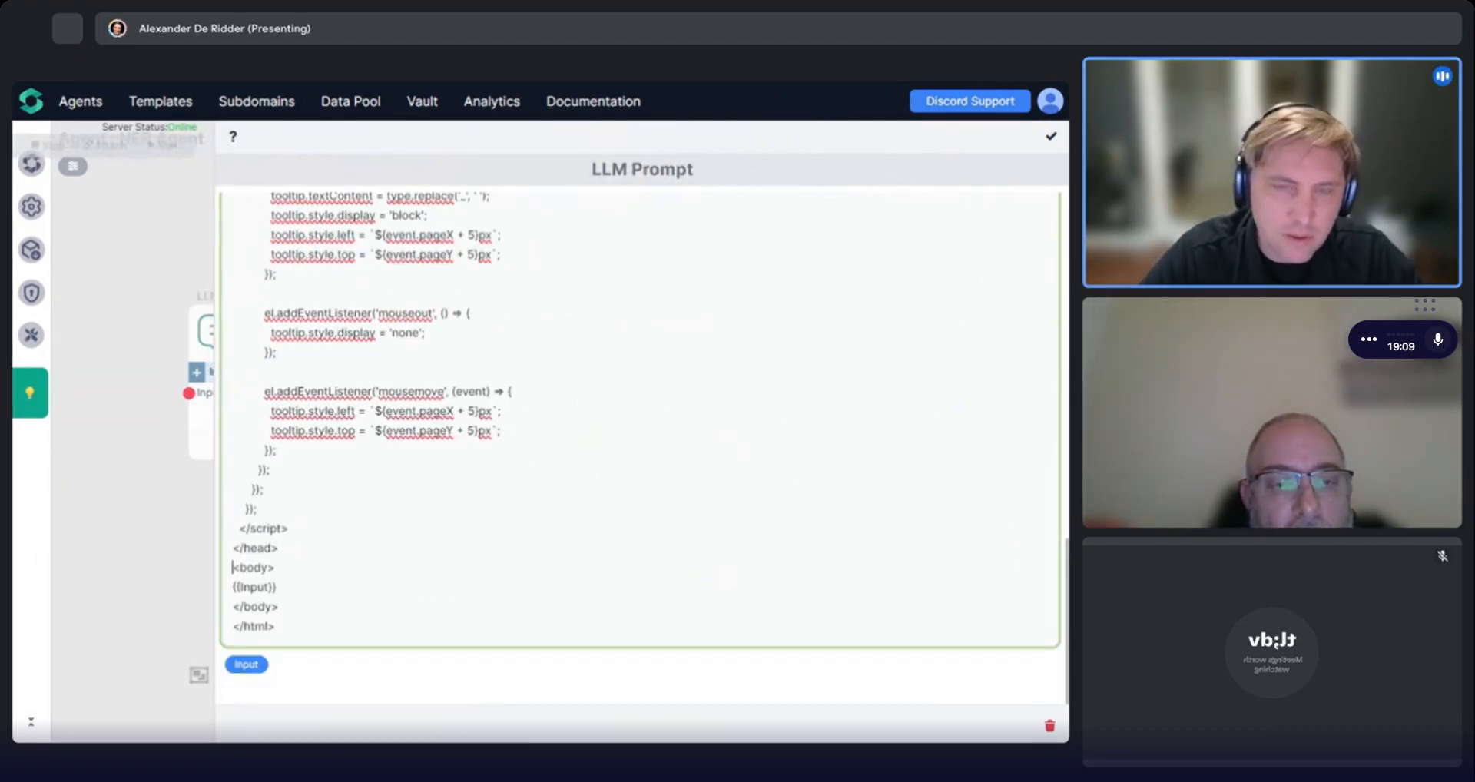
pyautogui.scroll(7, 639, 448)
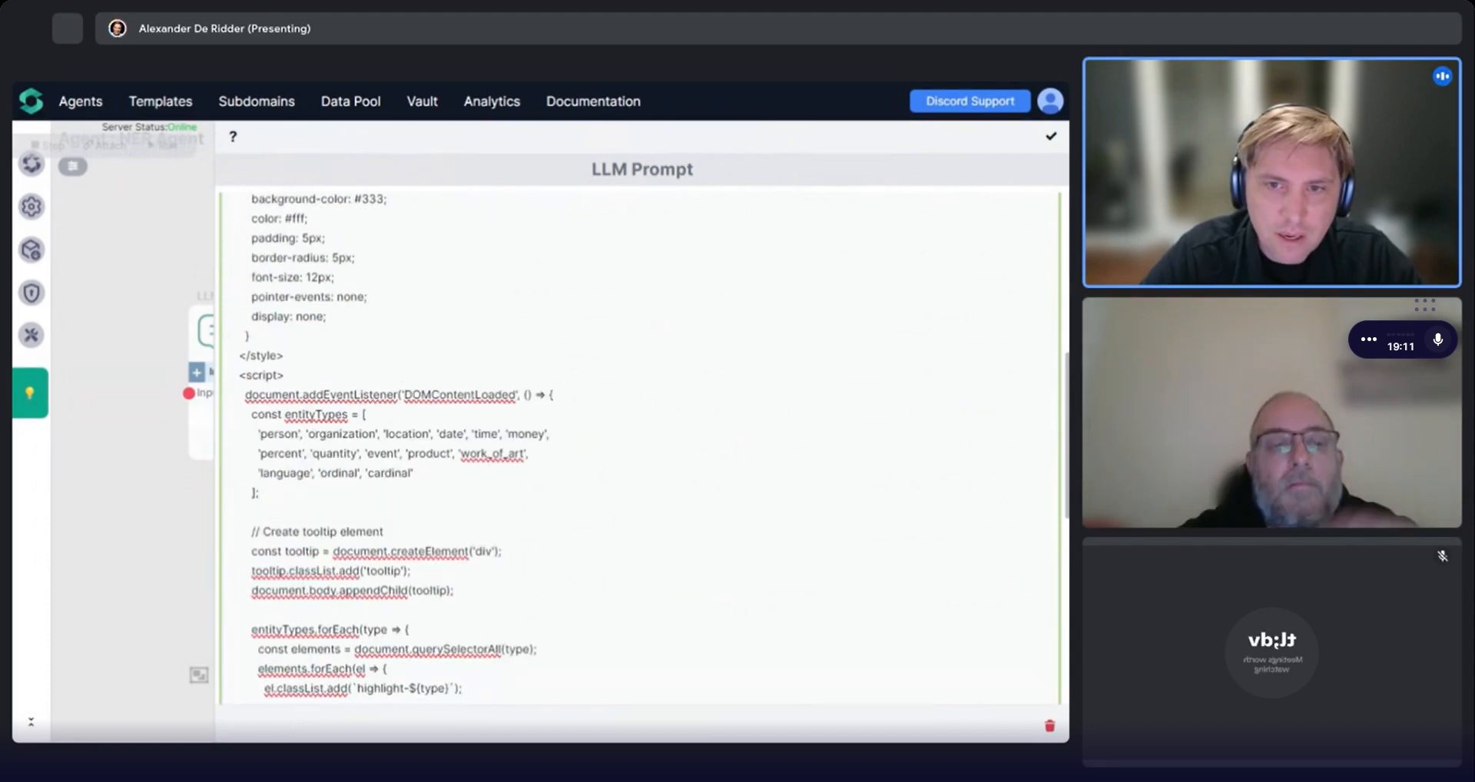
pyautogui.click(625, 83)
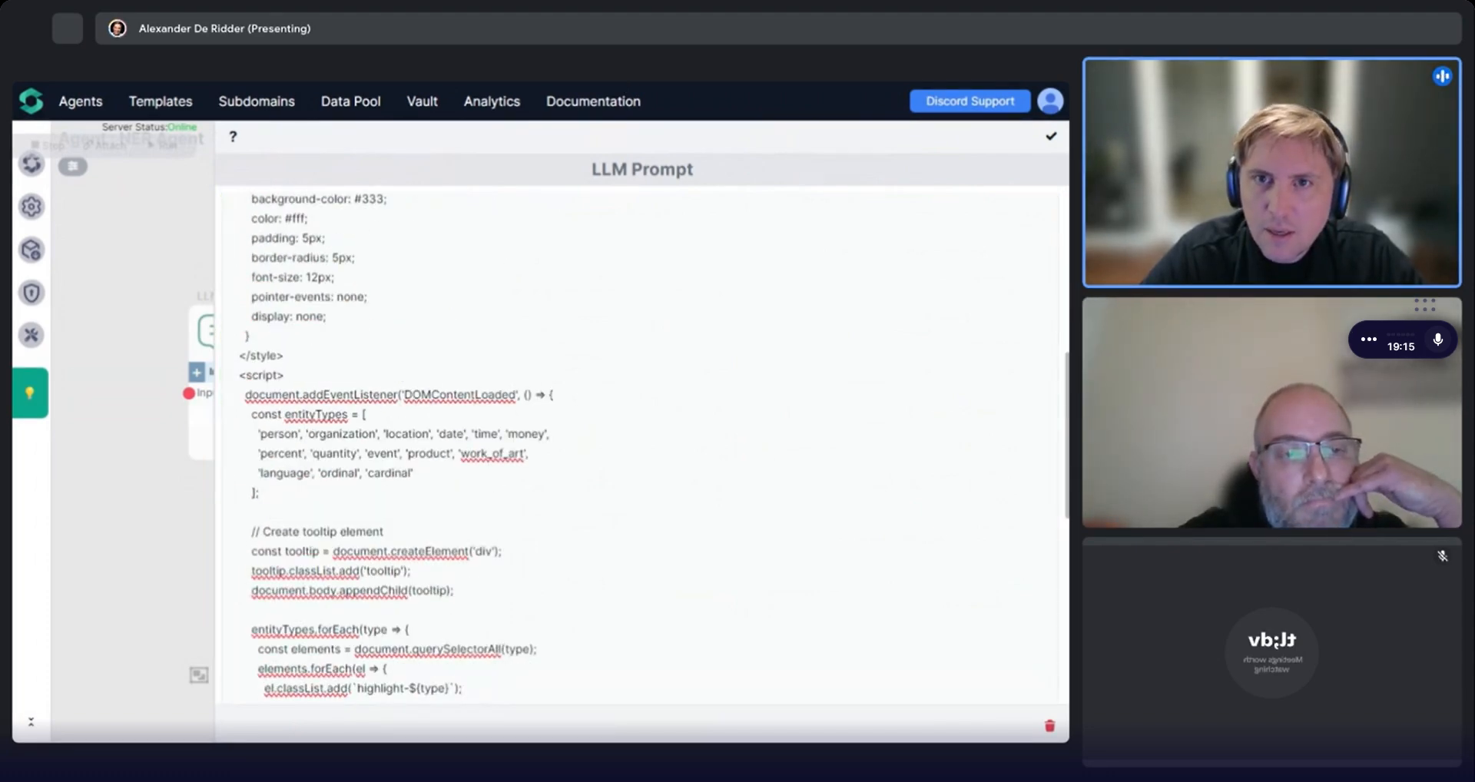
# Close the prompt editor to keep the updated HTML Entity Highlight template.
pyautogui.hotkey('alt', 'Tab')
pyautogui.click(1046, 146)
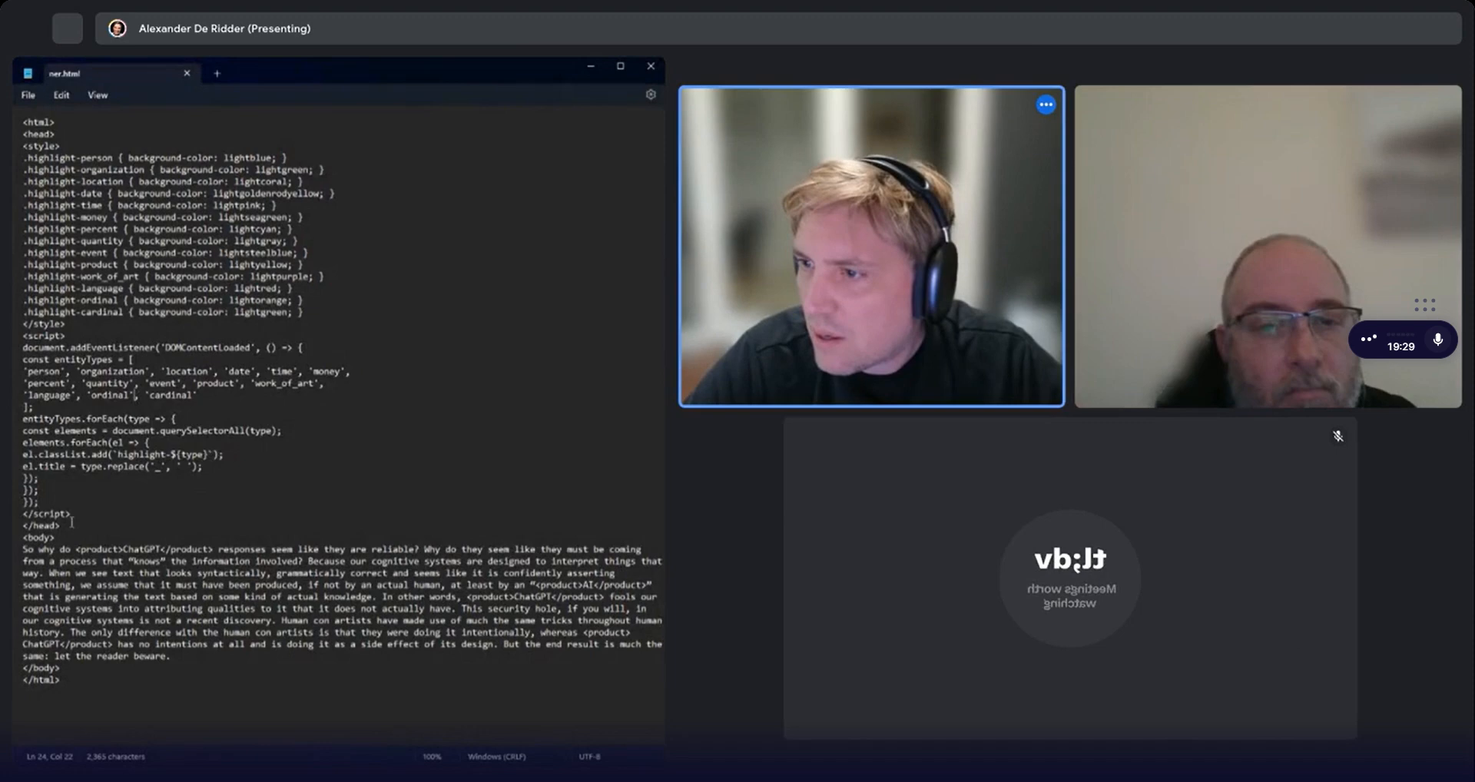
# In ner.html, replace the head section with the updated tooltip HTML, remove the blank line before the body, and save.
pyautogui.doubleClick(66, 525)
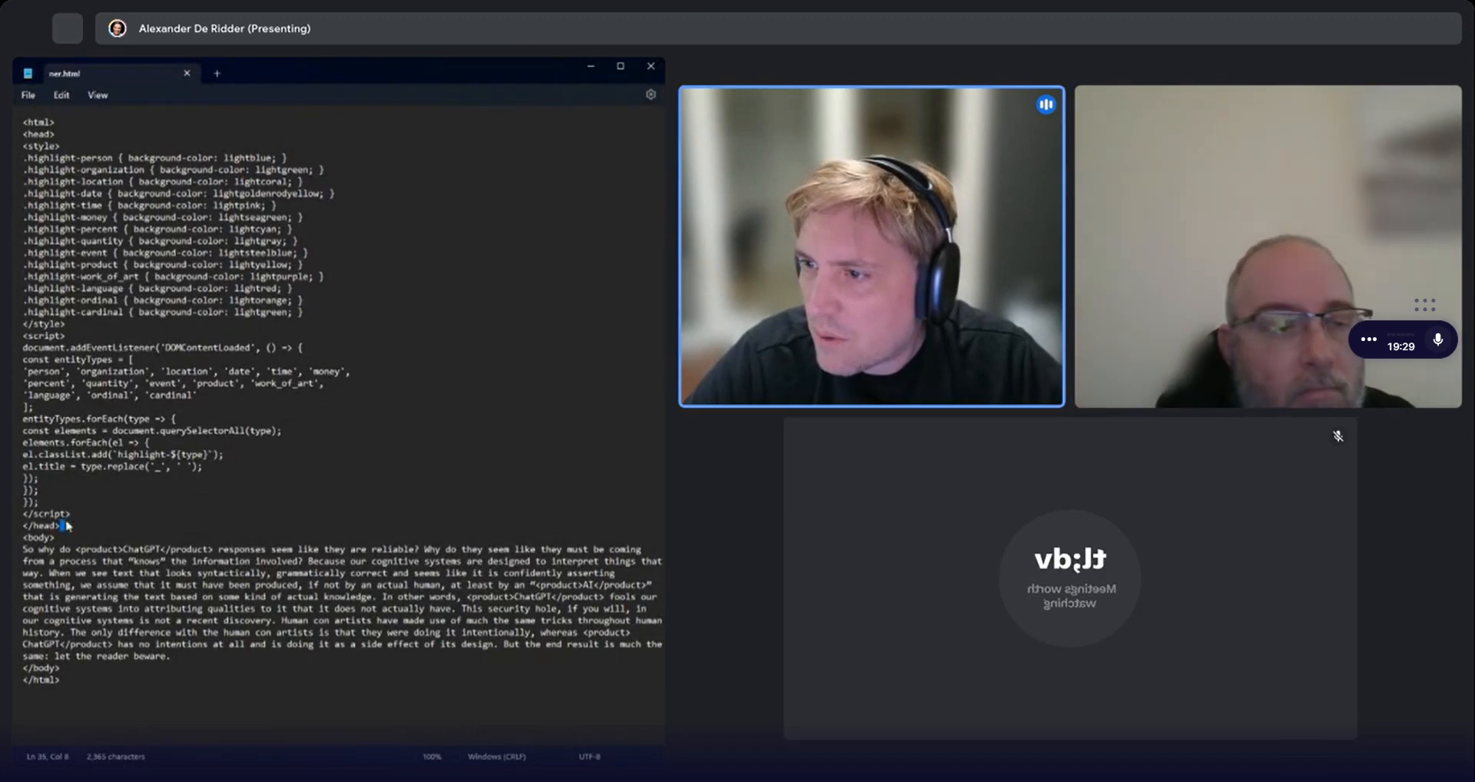
pyautogui.moveTo(66, 525); pyautogui.dragTo(23, 122)
pyautogui.hotkey('ctrl', 'v')
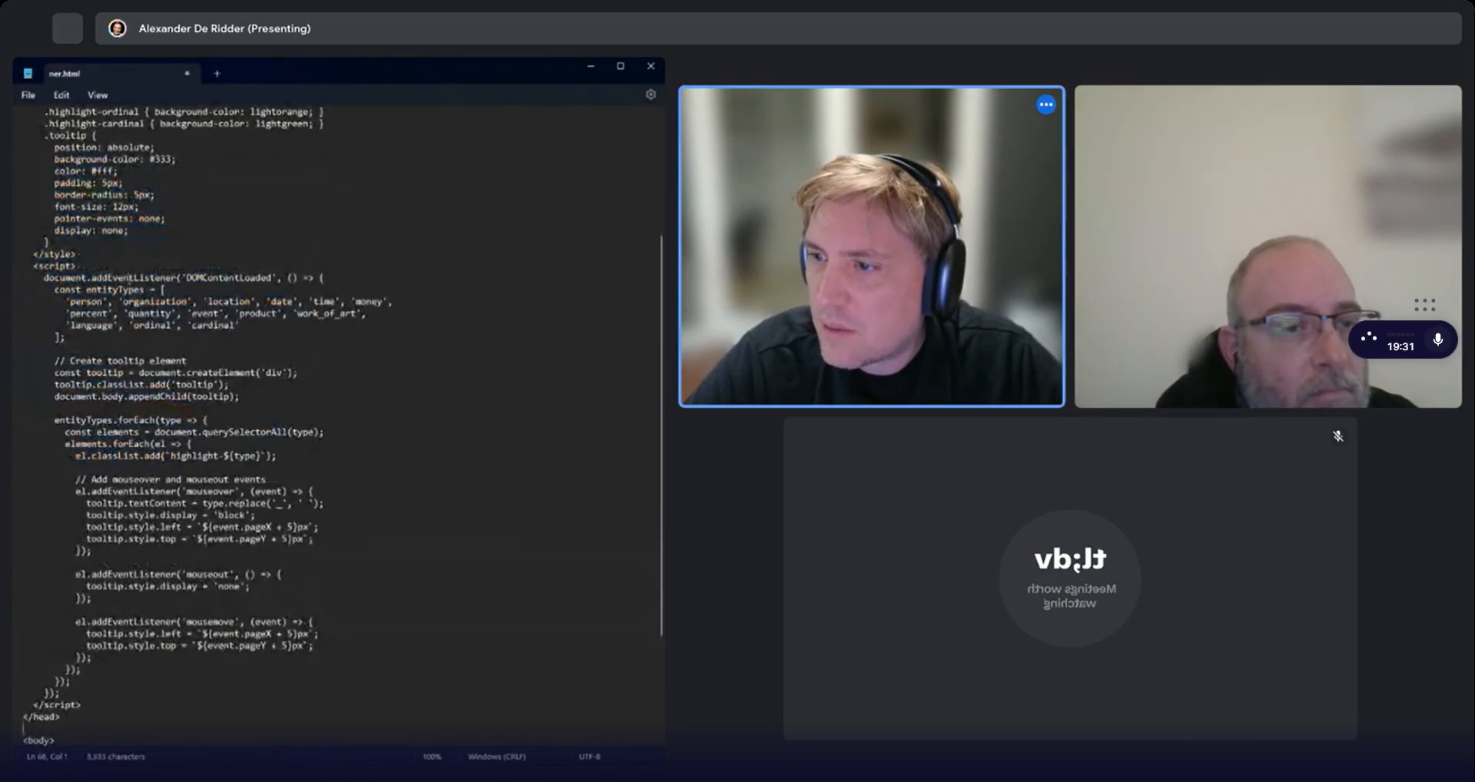
pyautogui.scroll(-5, 152, 486)
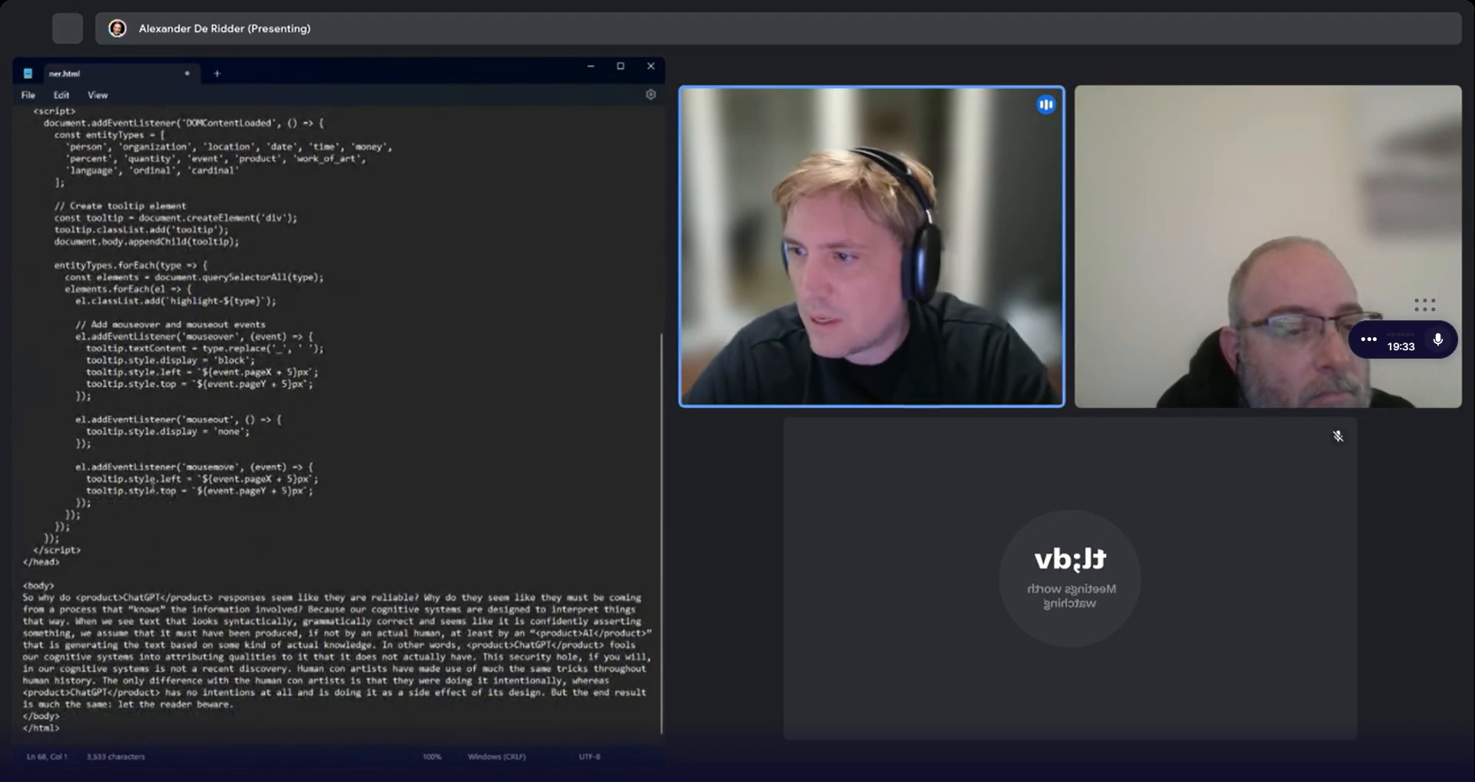
pyautogui.press('BackSpace')
pyautogui.hotkey('ctrl', 's')
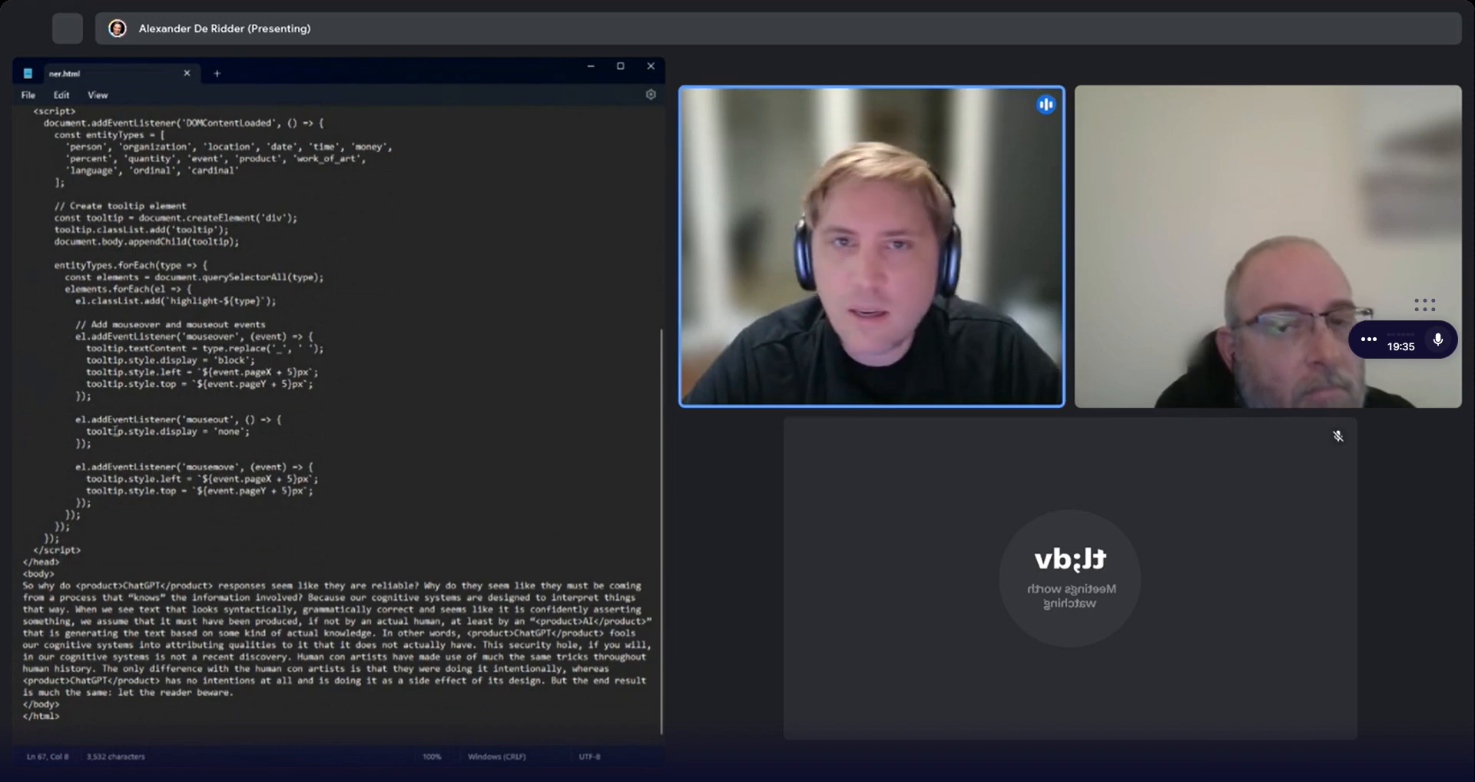
# Step the debug run with the sample article text through both LLM Prompt components.
pyautogui.hotkey('alt', 'Tab')
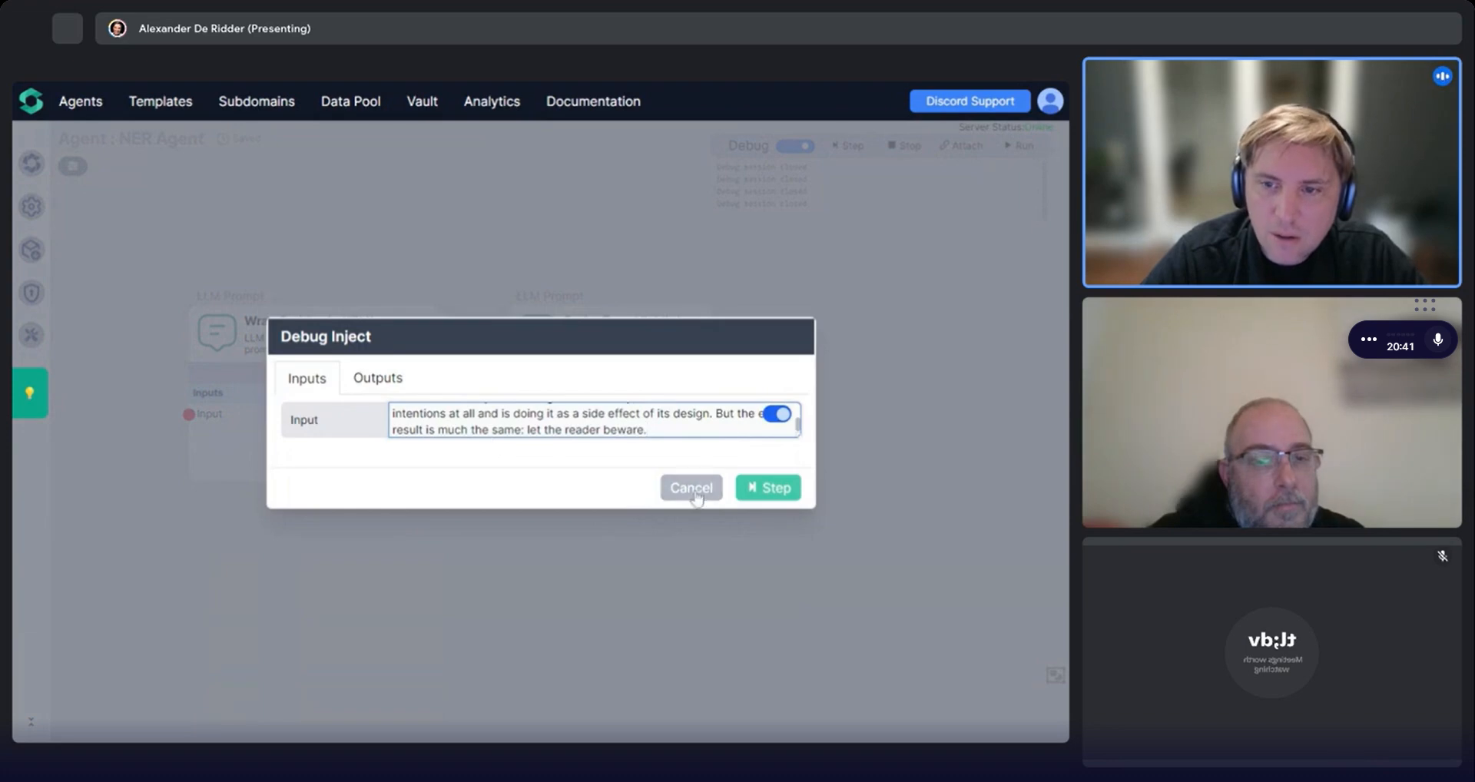
pyautogui.click(768, 488)
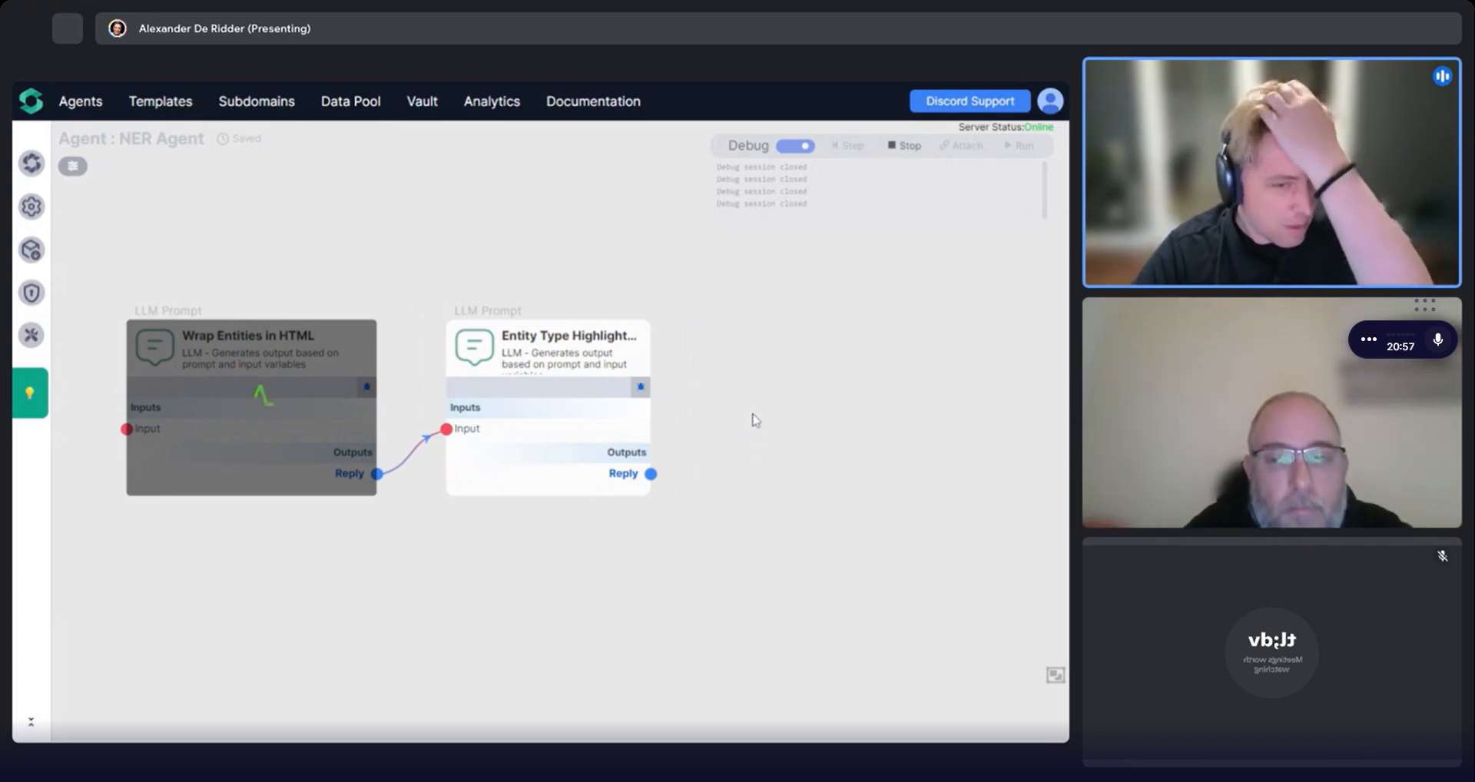
pyautogui.click(835, 152)
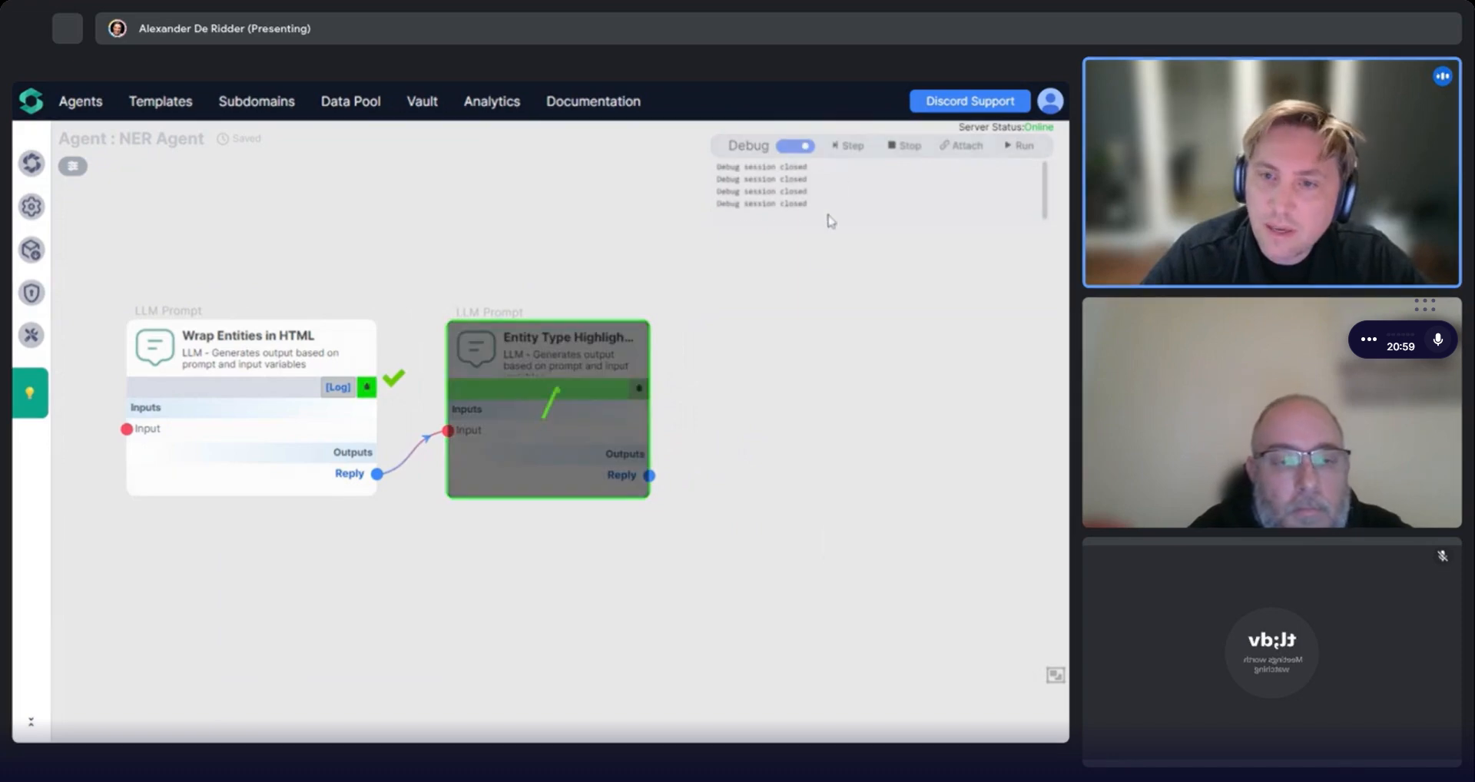
# Open the Entity Type Highlight component's output preview and select all of its generated HTML.
pyautogui.click(567, 482)
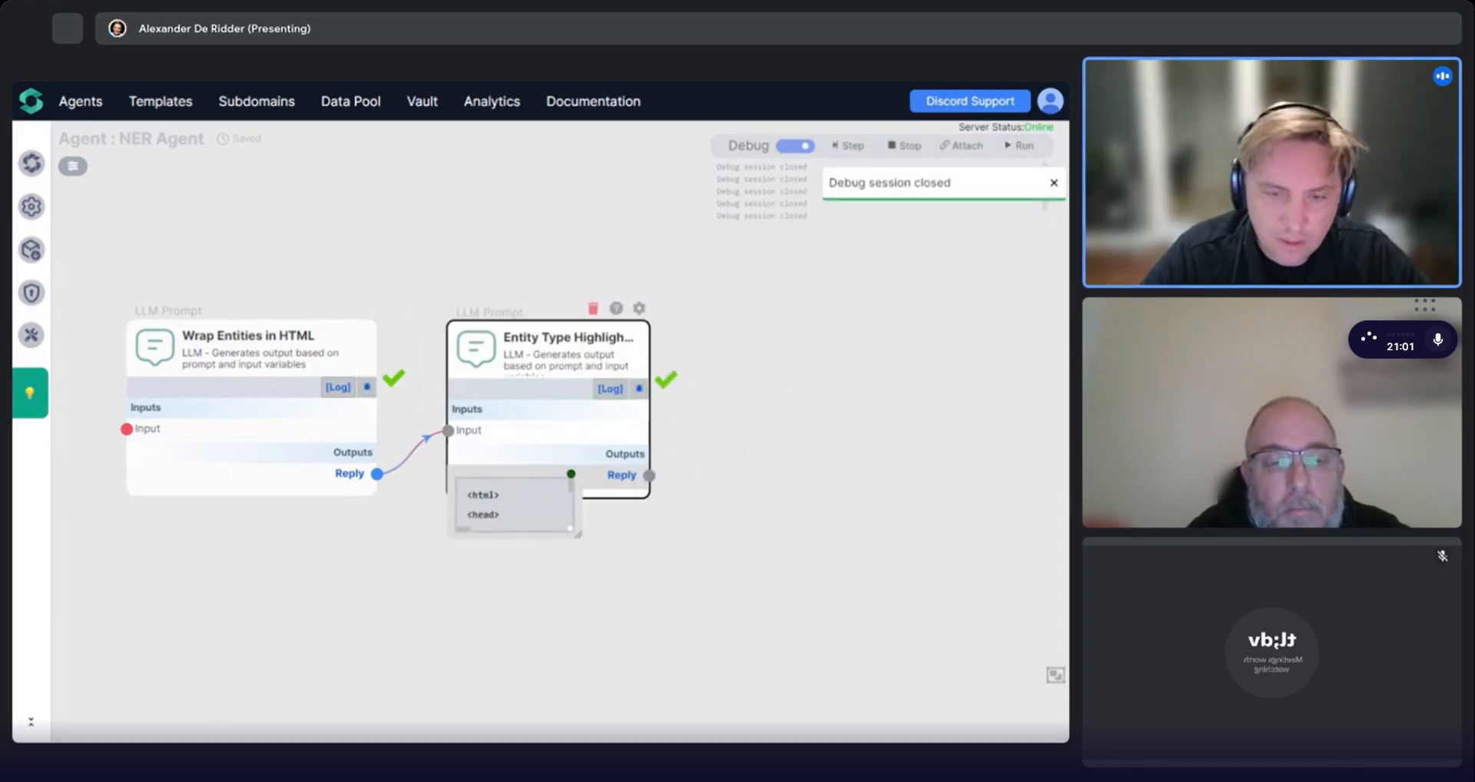
pyautogui.hotkey('ctrl', 'a')
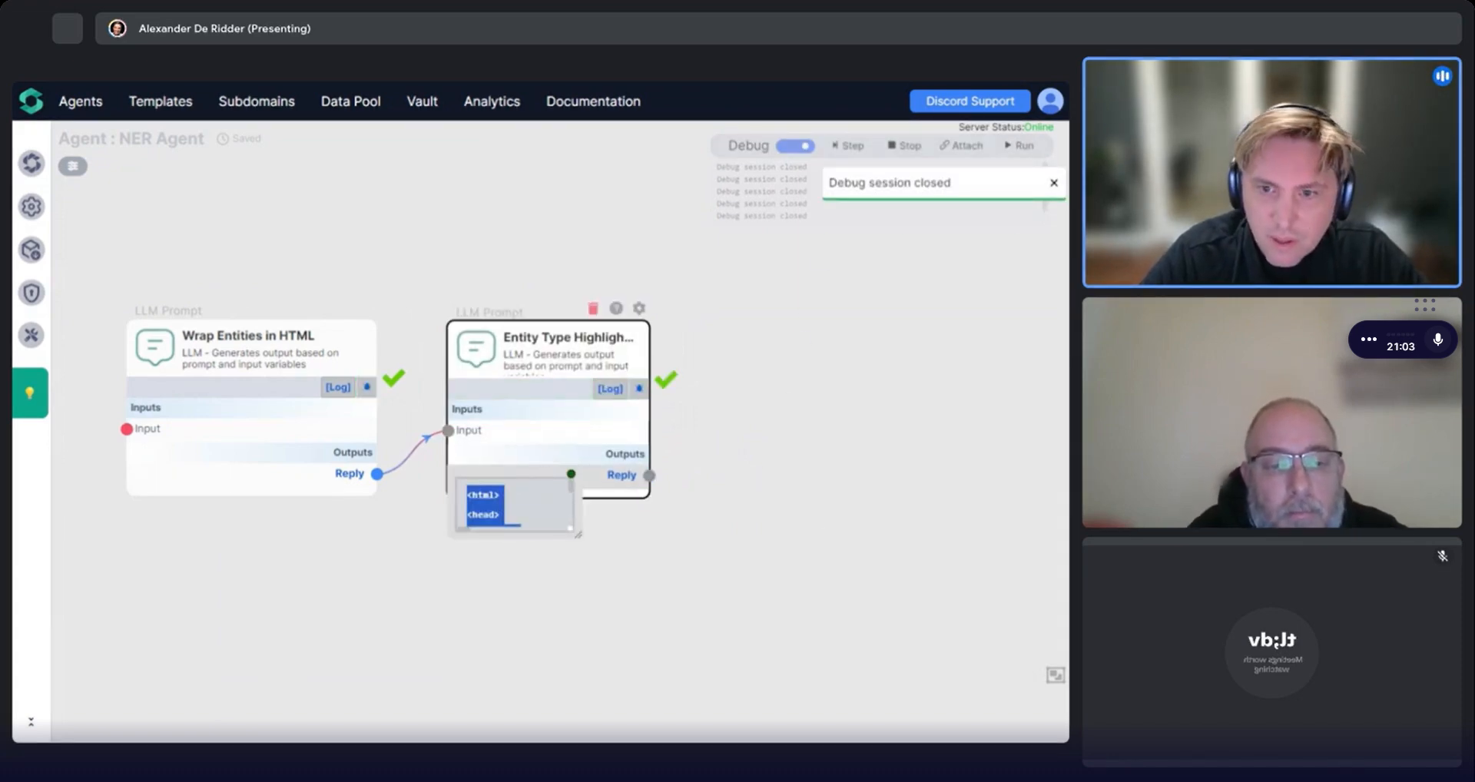
pyautogui.hotkey('alt', 'Tab')
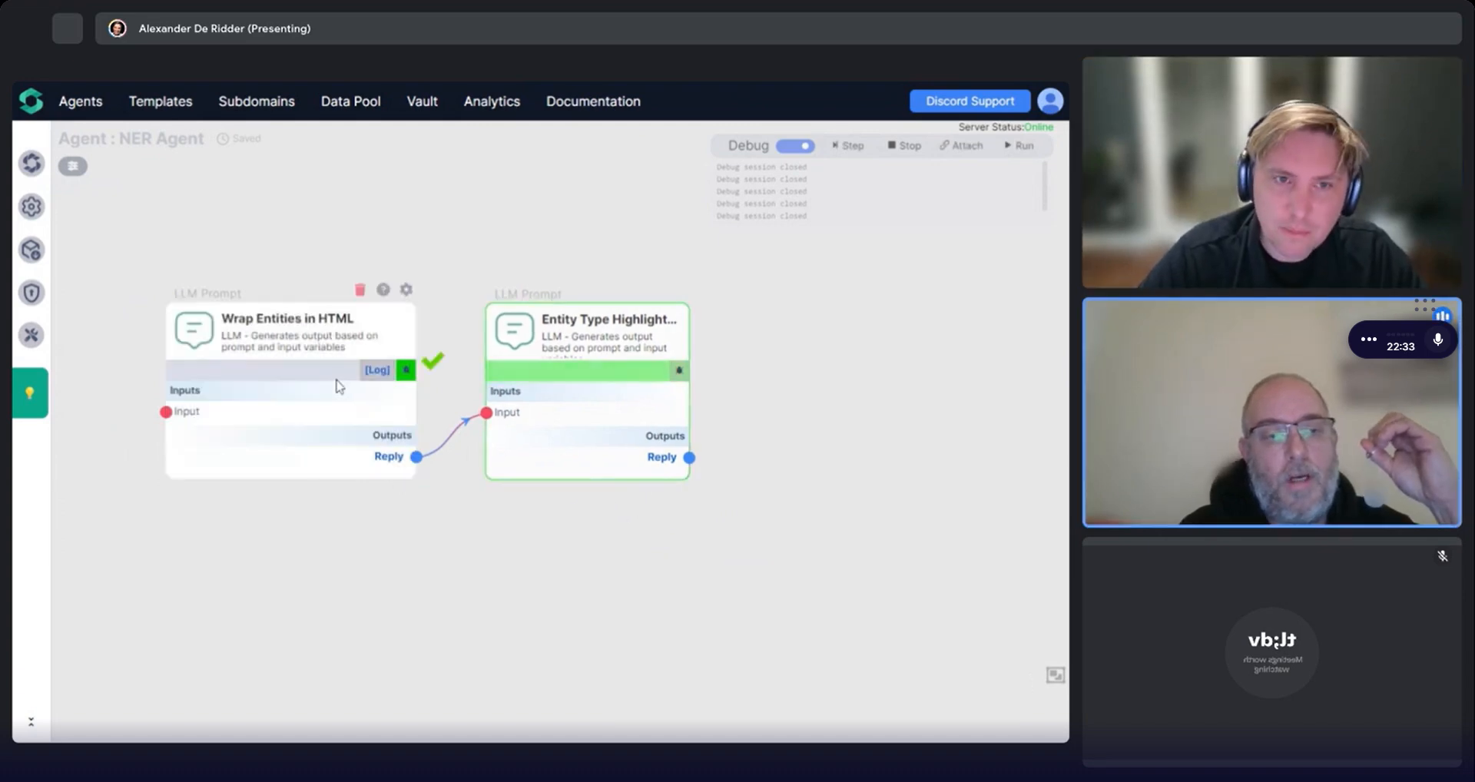
pyautogui.moveTo(791, 414); pyautogui.dragTo(779, 346)
pyautogui.moveTo(641, 397)
pyautogui.click(542, 418)
pyautogui.hotkey('ctrl', 'a')
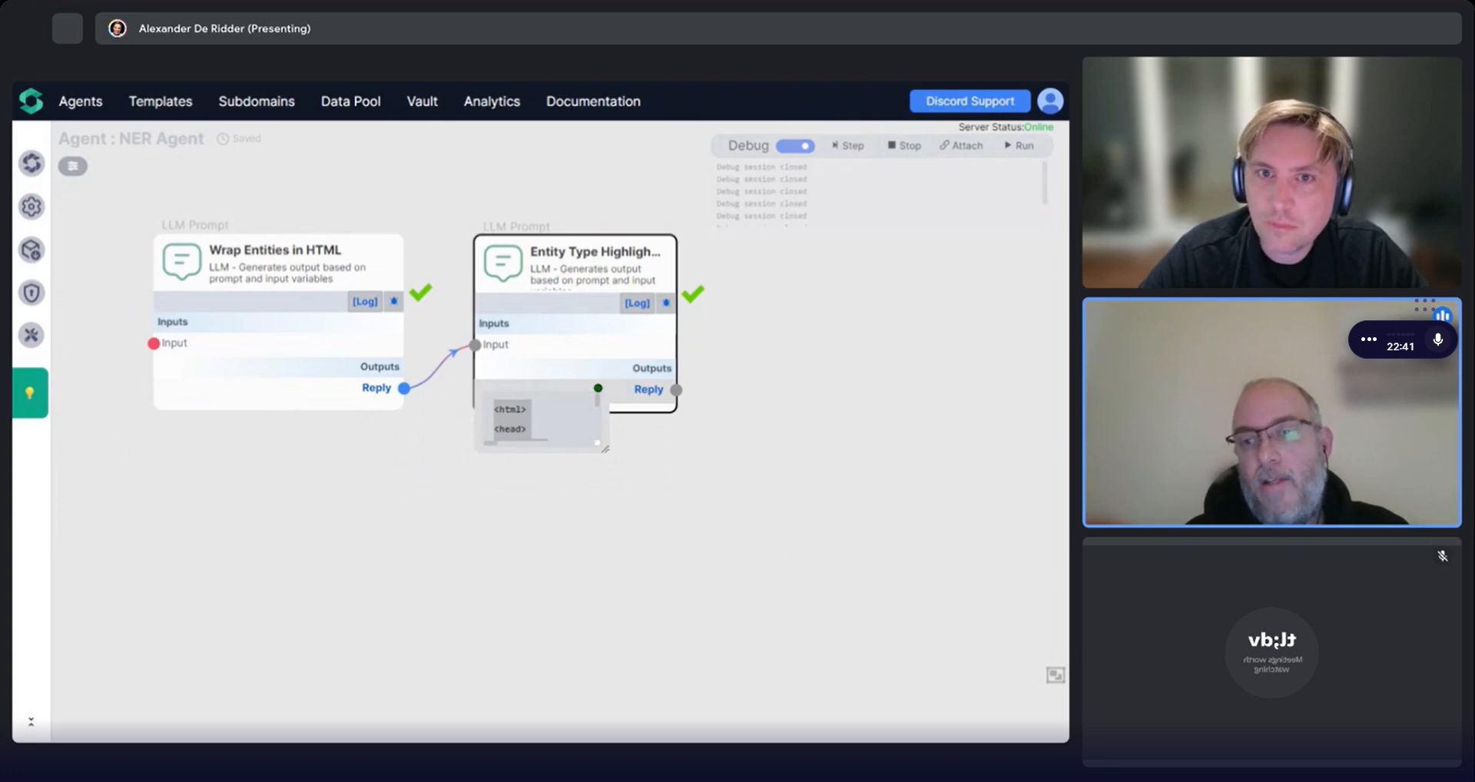
# Switch between browser tabs to view the rendered pages with highlighted entities.
pyautogui.hotkey('ctrl', 'Tab')
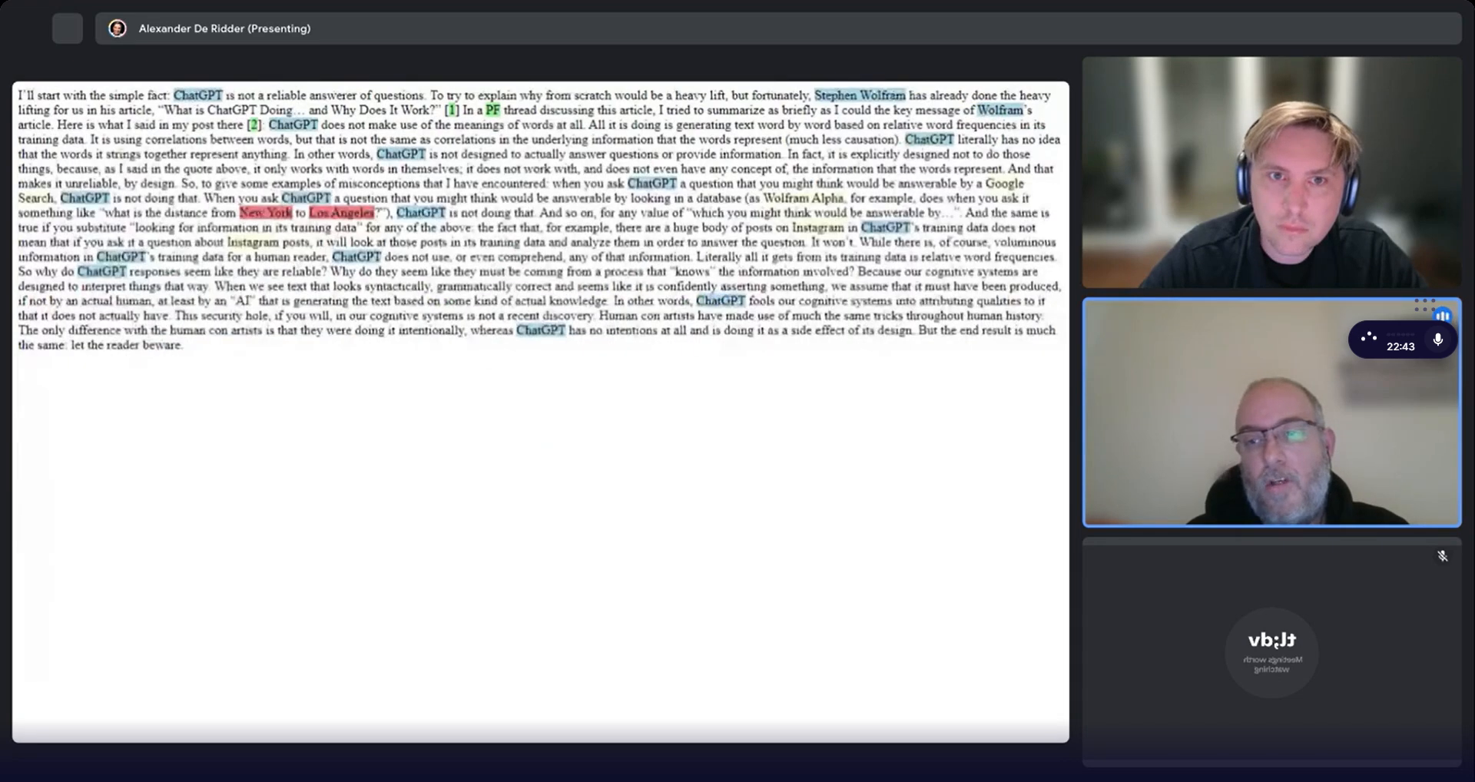
pyautogui.hotkey('ctrl', 'Tab')
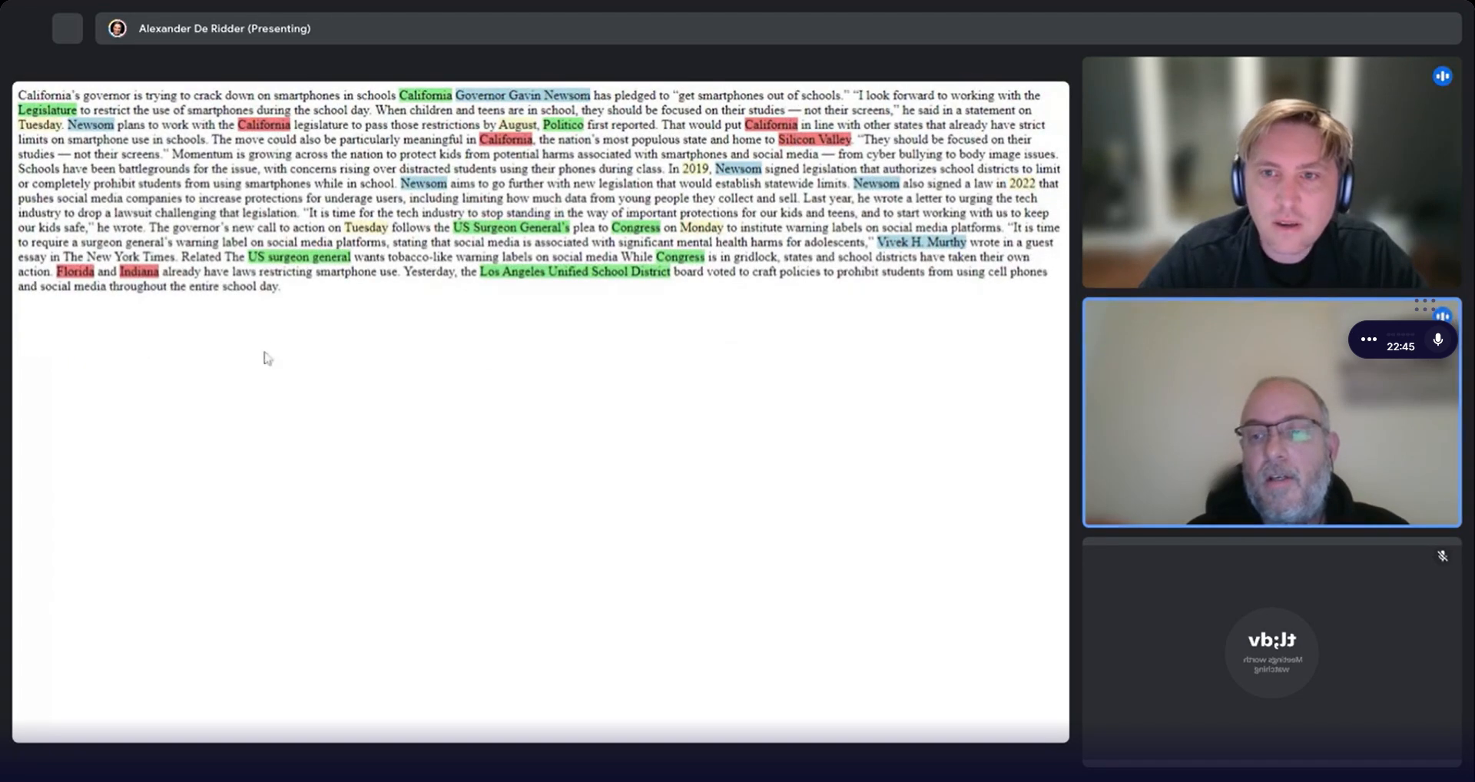
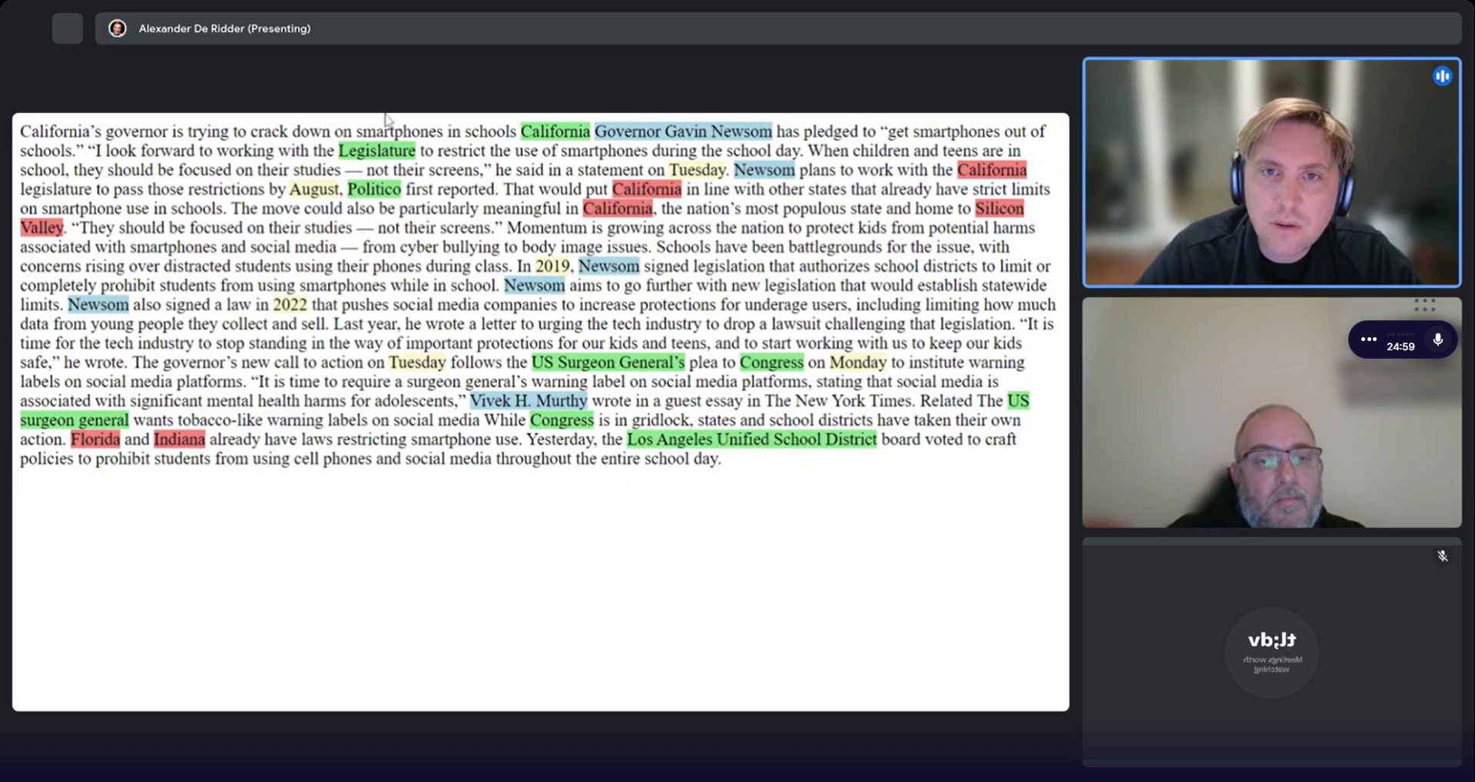
# Return to the NER Agent editor and add an API Endpoint component to the canvas, opening its settings.
pyautogui.hotkey('alt', 'Tab')
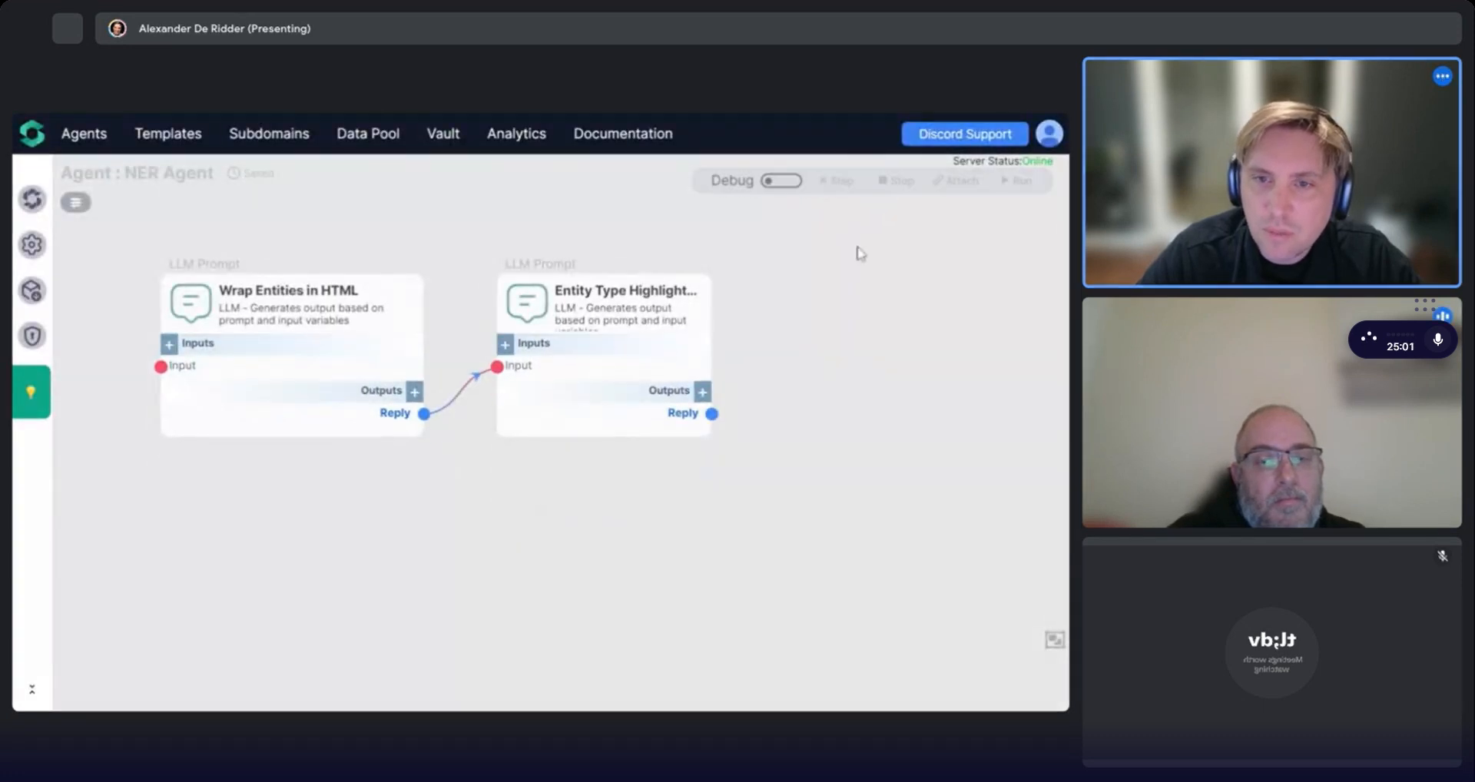
pyautogui.scroll(-3, 860, 254)
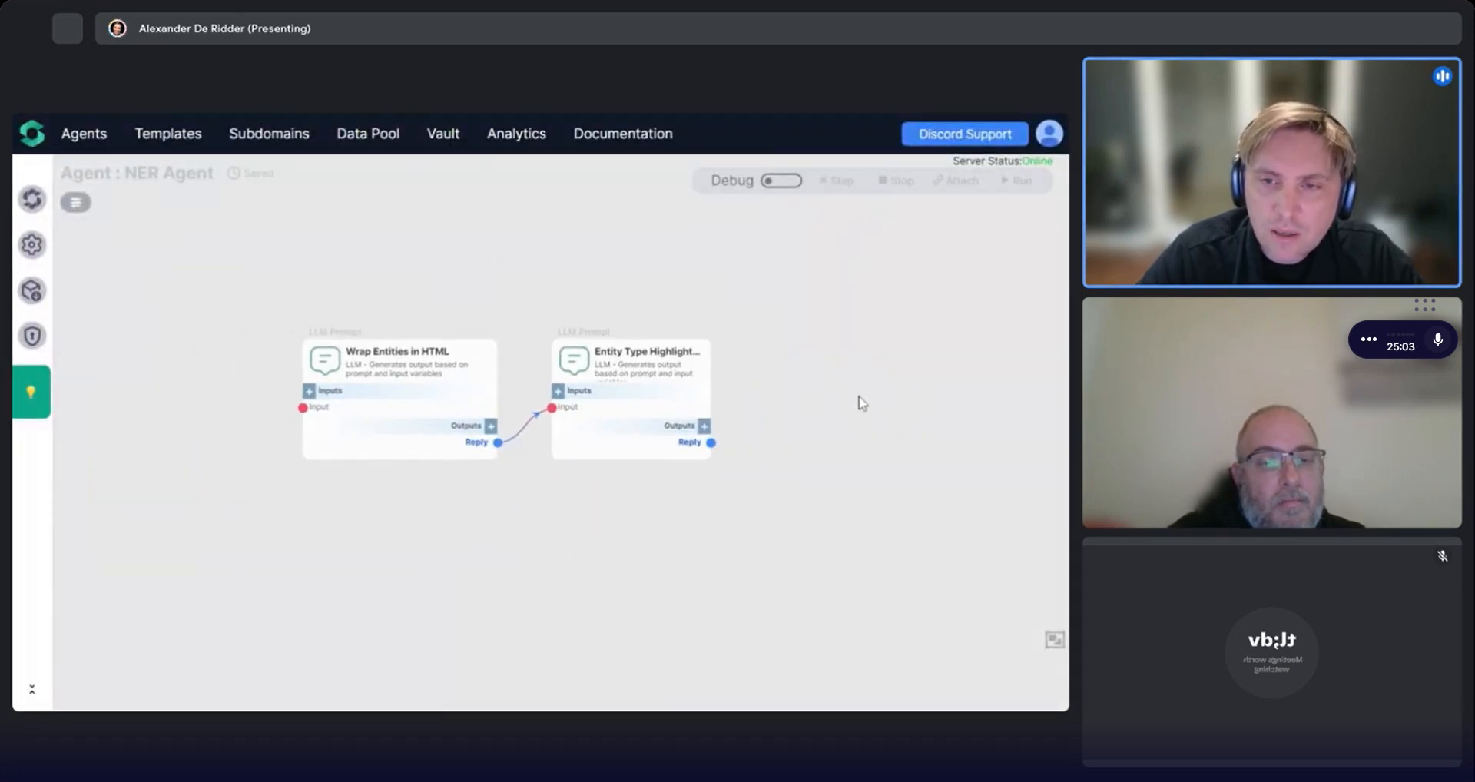
pyautogui.scroll(3, 244, 461)
pyautogui.moveTo(428, 388); pyautogui.dragTo(446, 388)
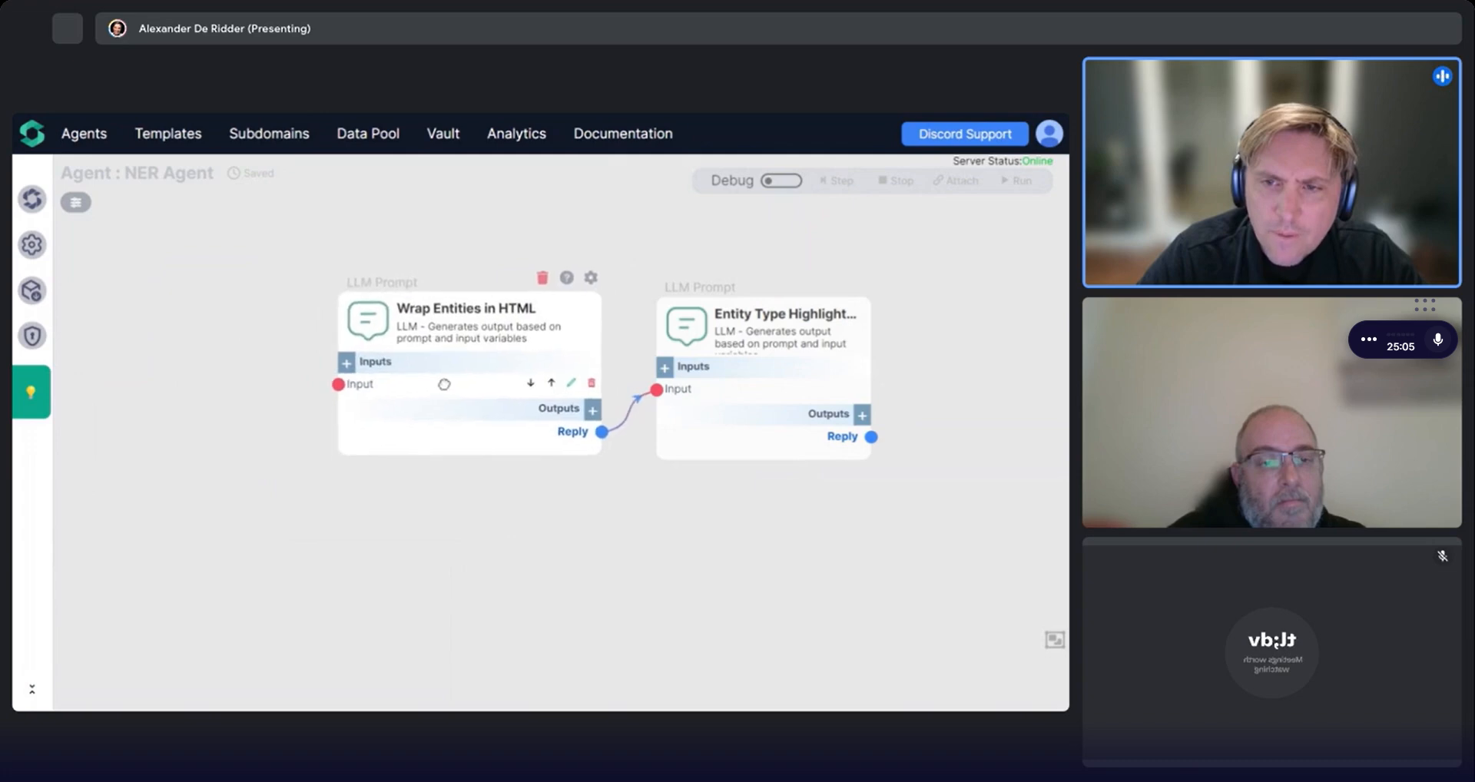
pyautogui.moveTo(329, 500); pyautogui.dragTo(424, 470)
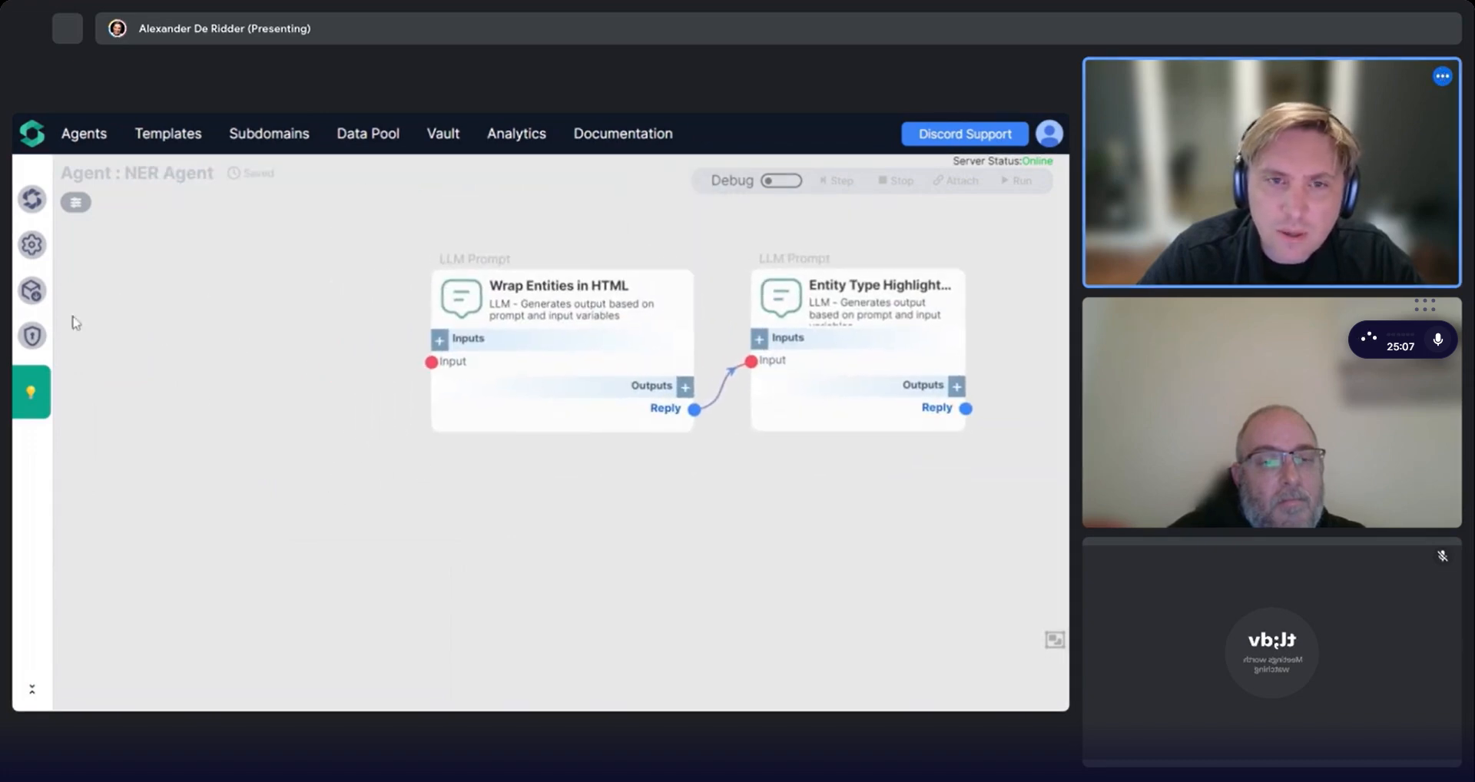
pyautogui.click(32, 244)
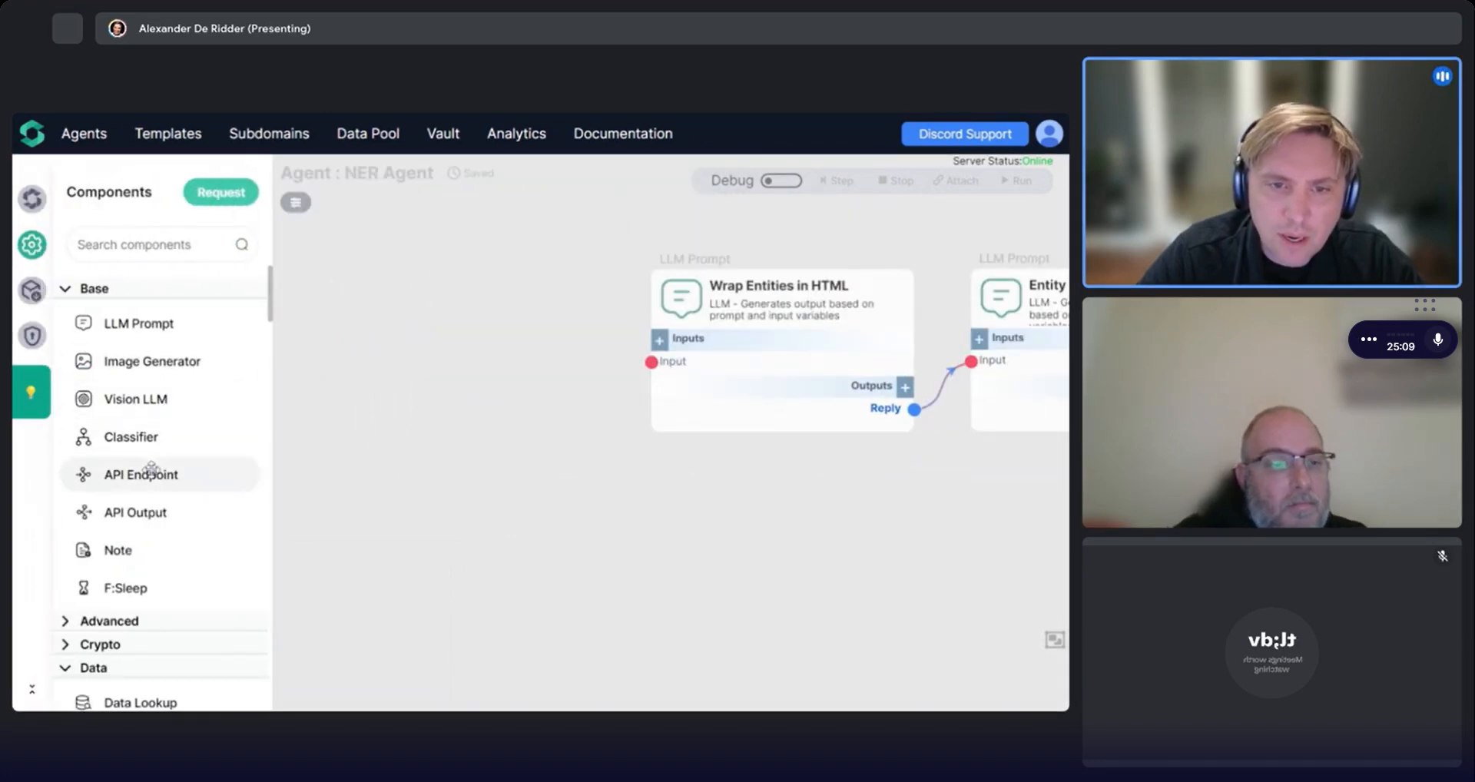
pyautogui.moveTo(149, 471); pyautogui.dragTo(365, 382)
pyautogui.click(31, 245)
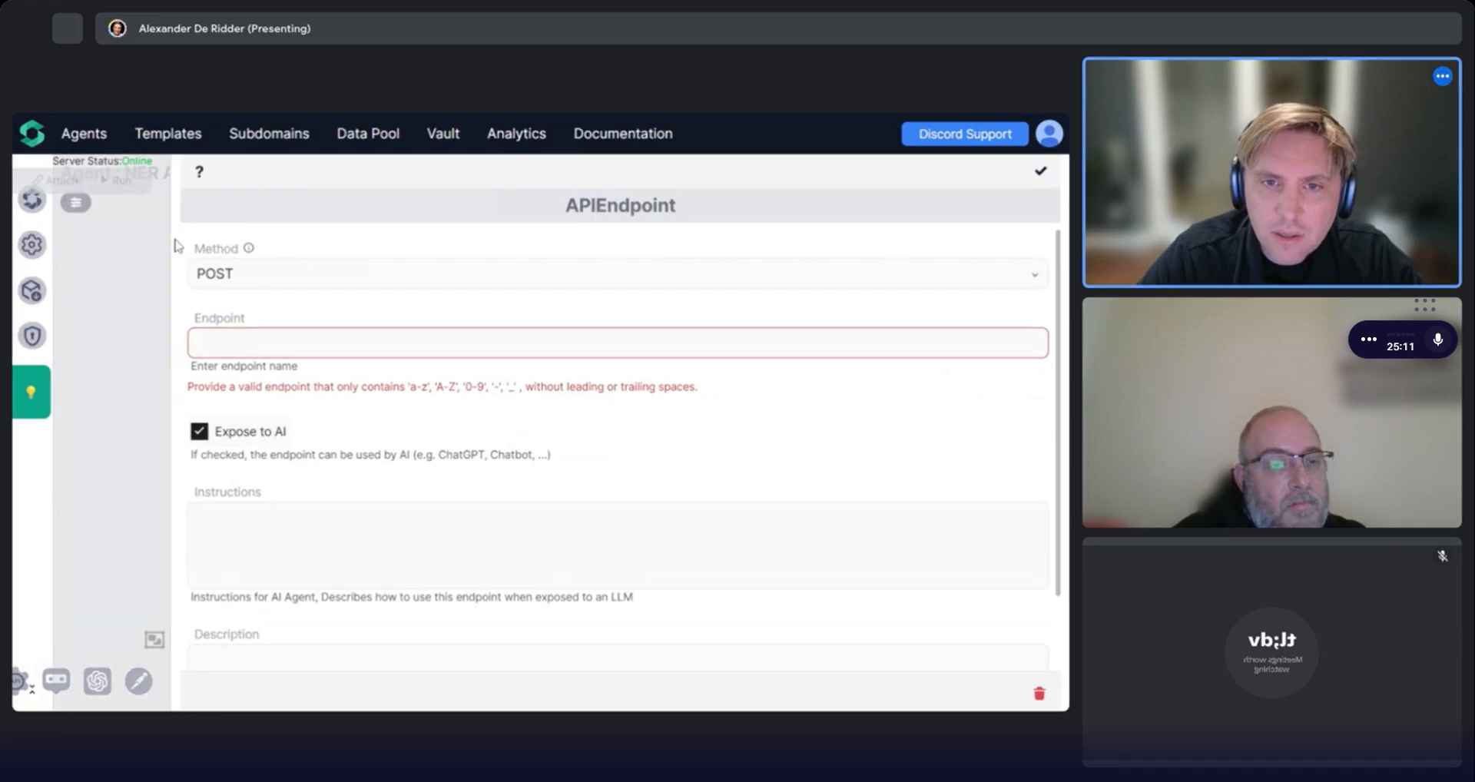
pyautogui.moveTo(172, 246); pyautogui.dragTo(836, 113)
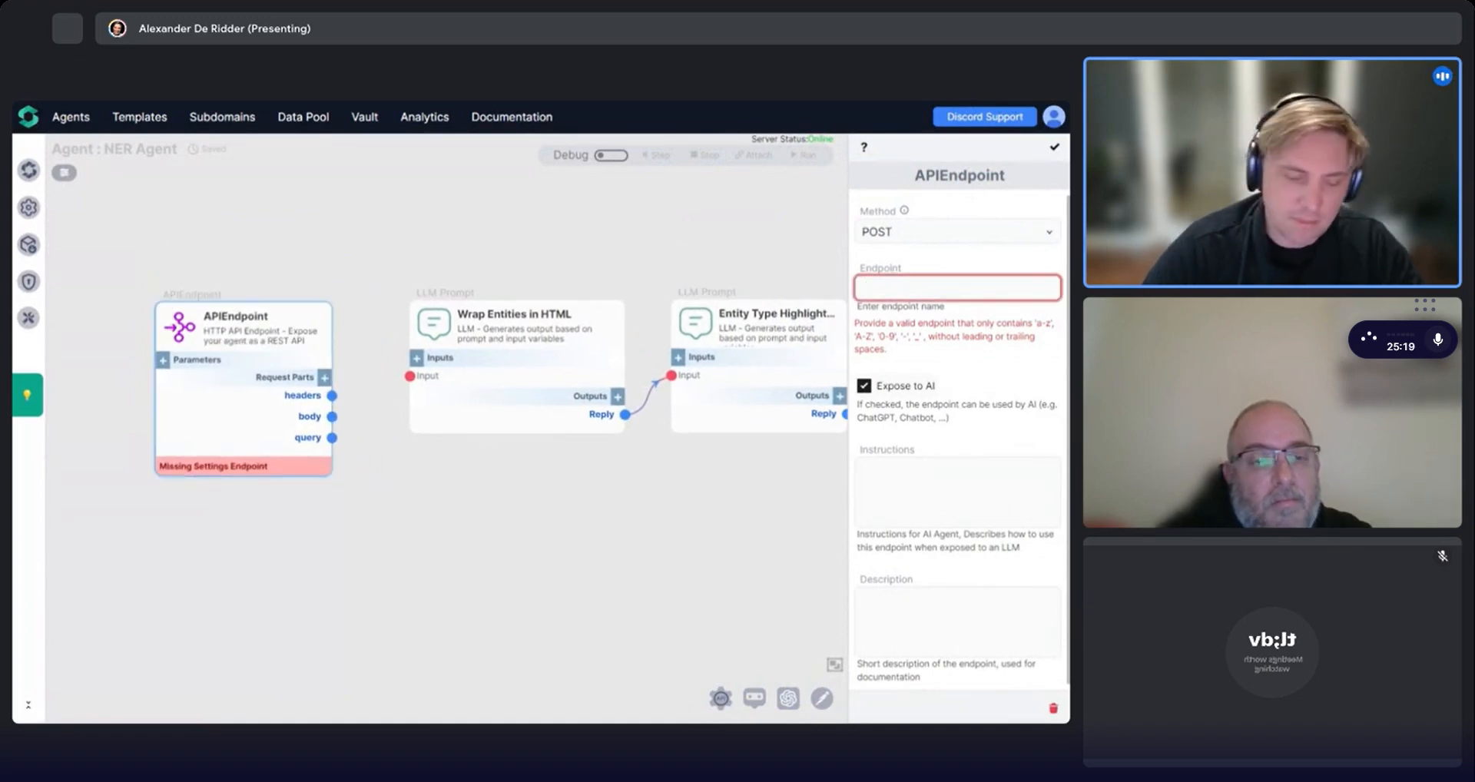
# Set the endpoint name to NamedEntityLabeler.
pyautogui.write('Named')
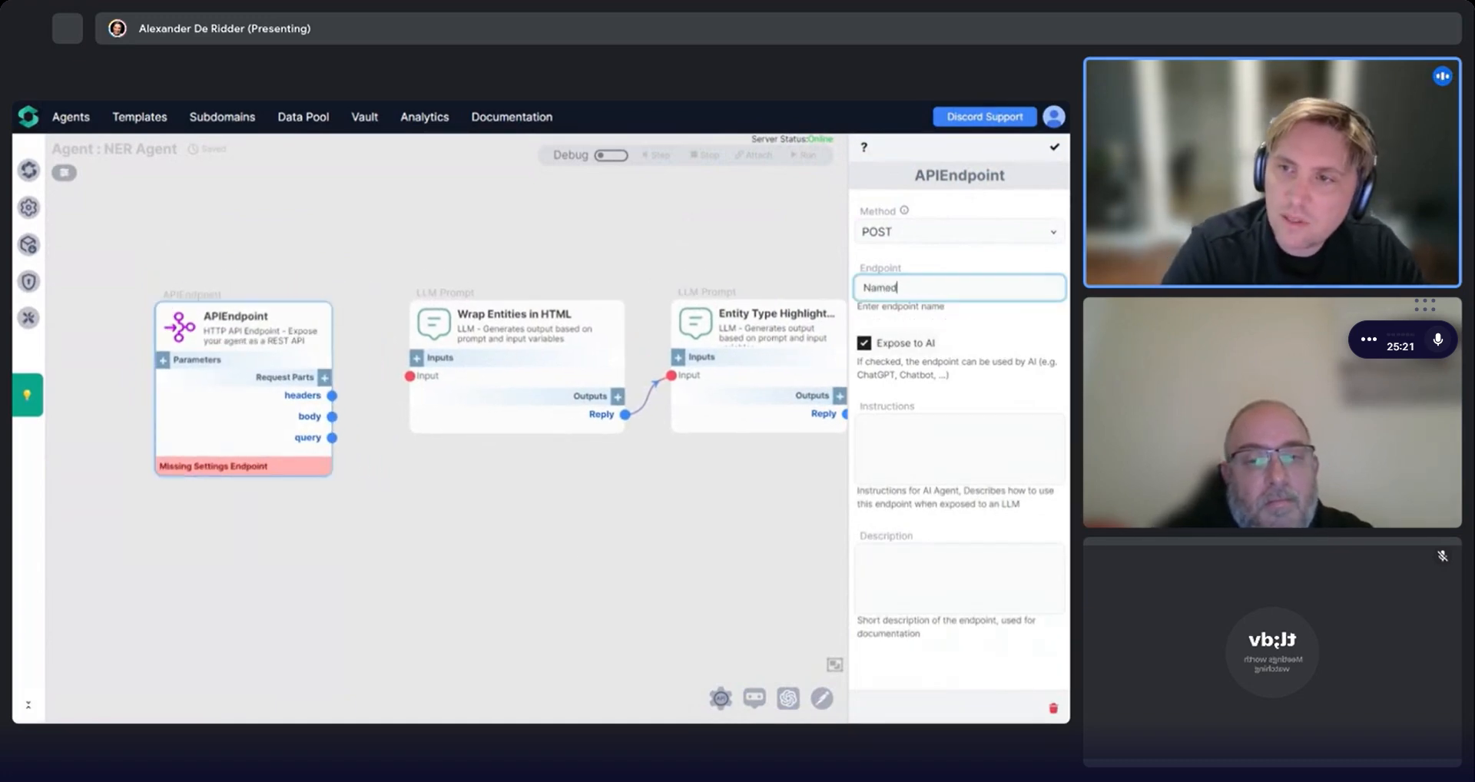
pyautogui.write('Enti')
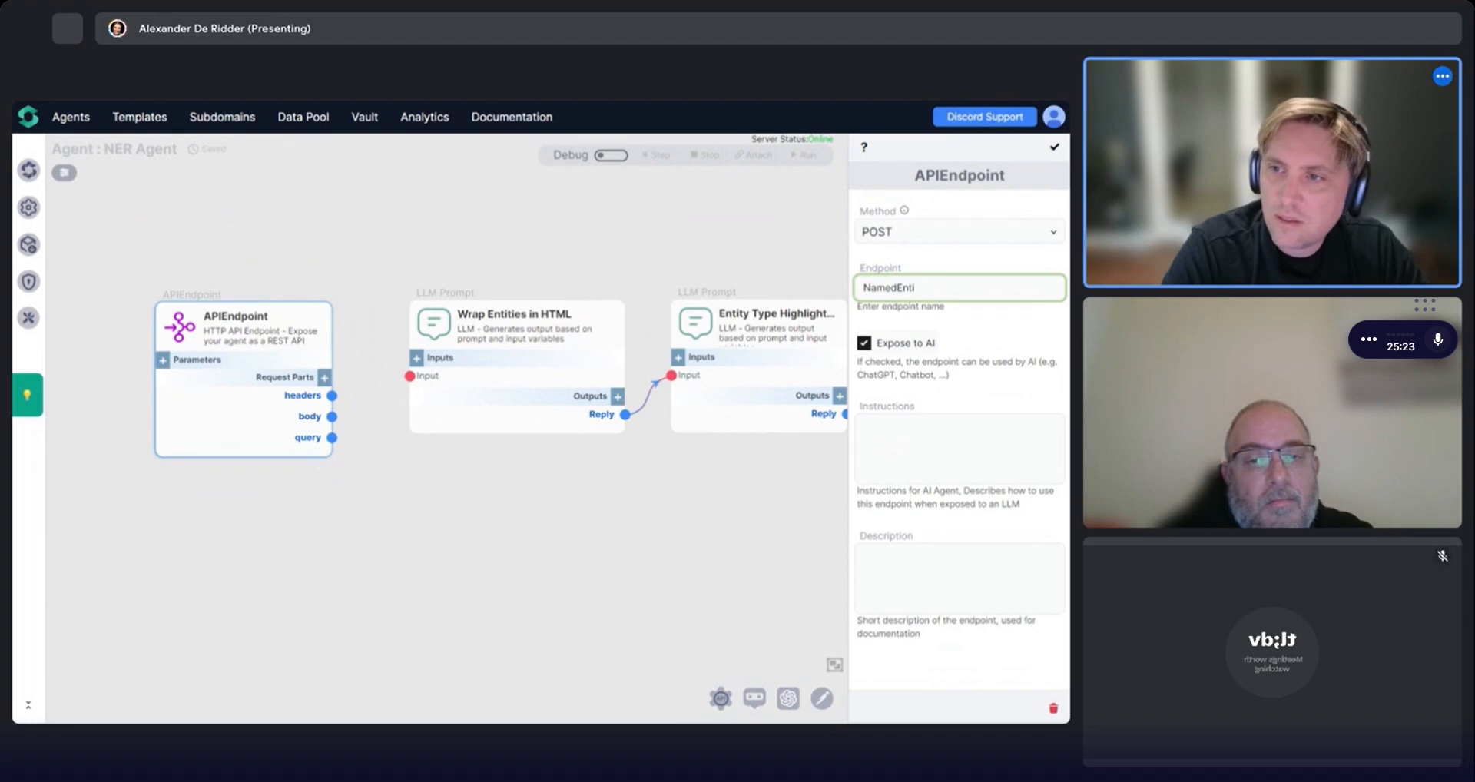
pyautogui.write('tyExtra')
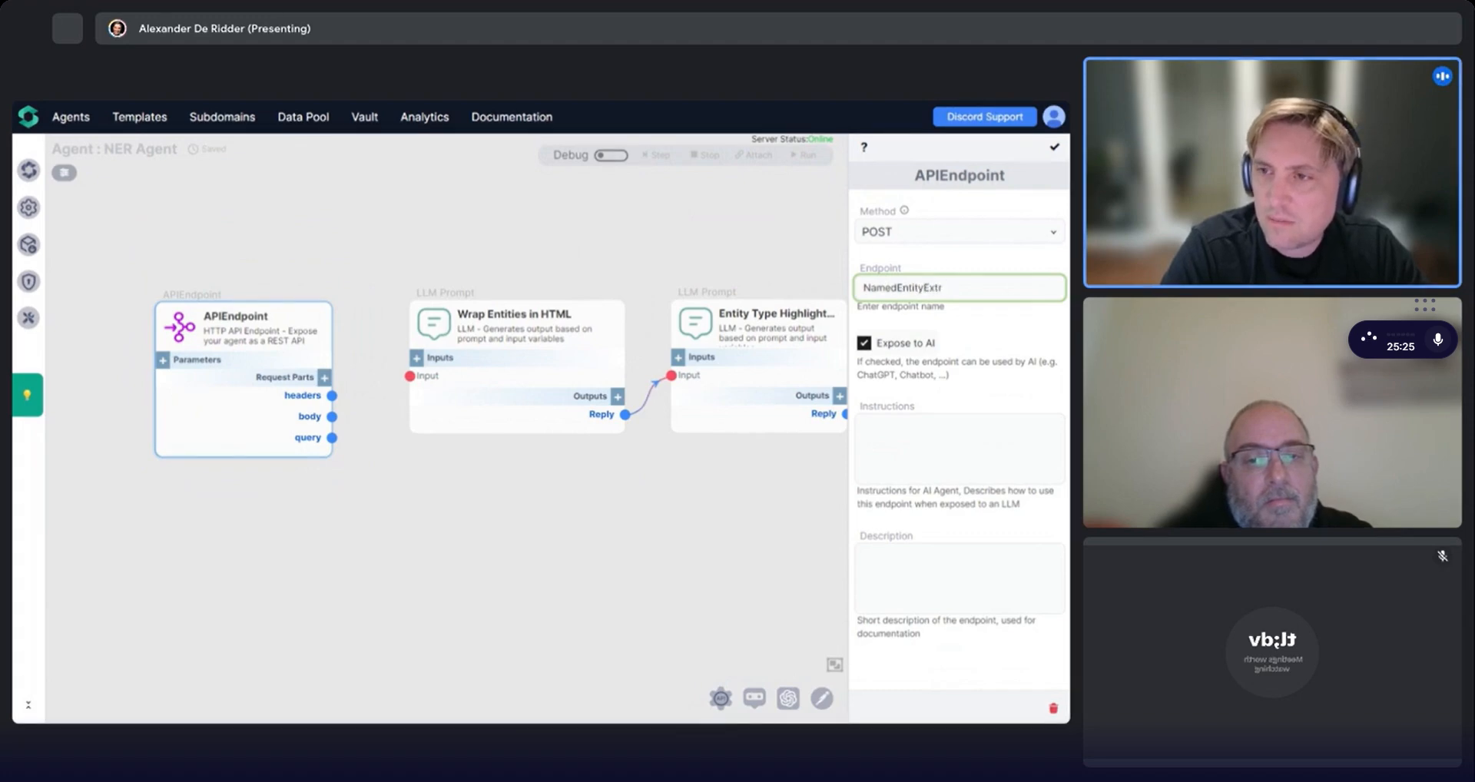
pyautogui.press('BackSpace')
pyautogui.press('BackSpace')
pyautogui.press('BackSpace')
pyautogui.press('BackSpace')
pyautogui.write('Labeler')
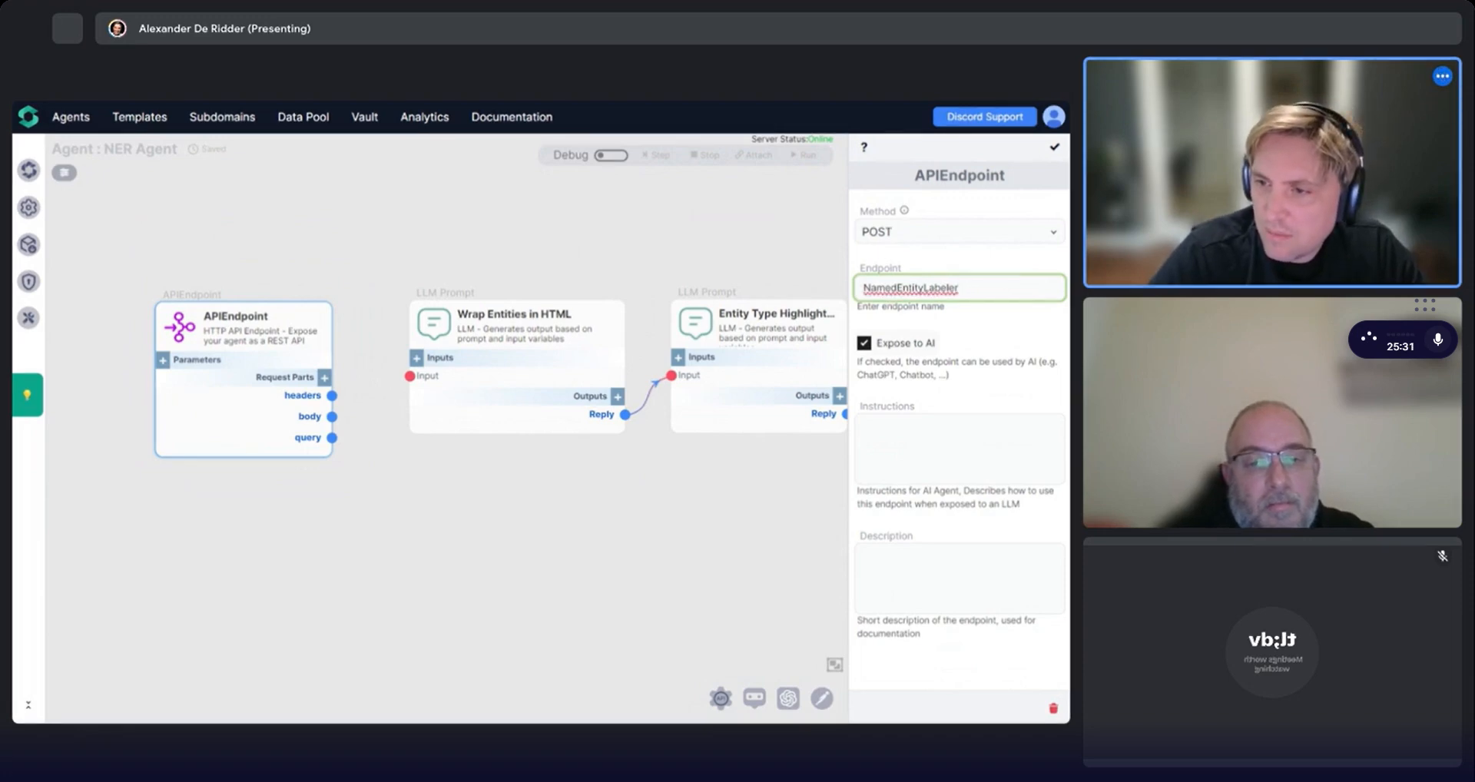
# Enter the endpoint description "This endpoint will take a user's plain text, and return an HTML file with the names entities wrapped in tags".
pyautogui.click(959, 578)
pyautogui.write('This')
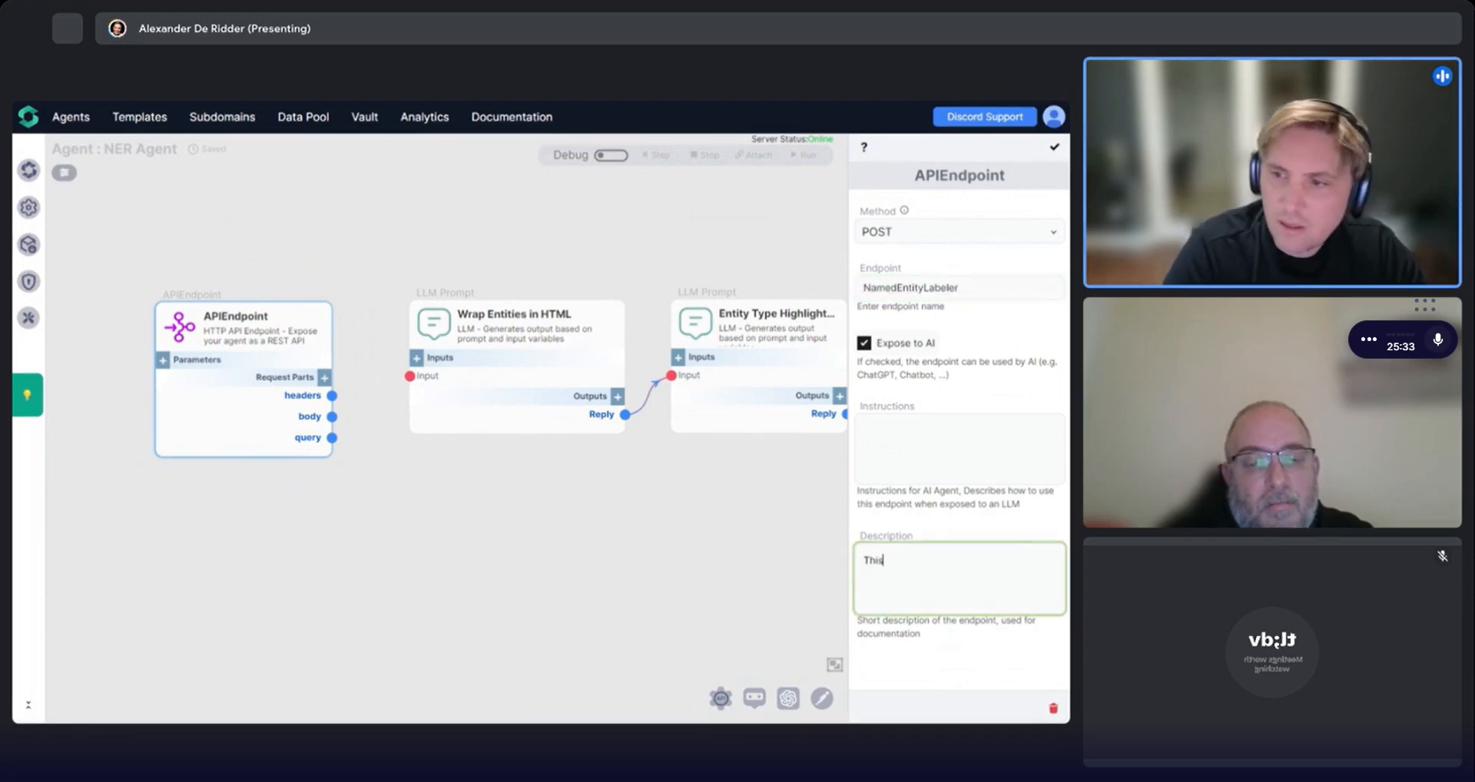
pyautogui.write(' endpoint wil')
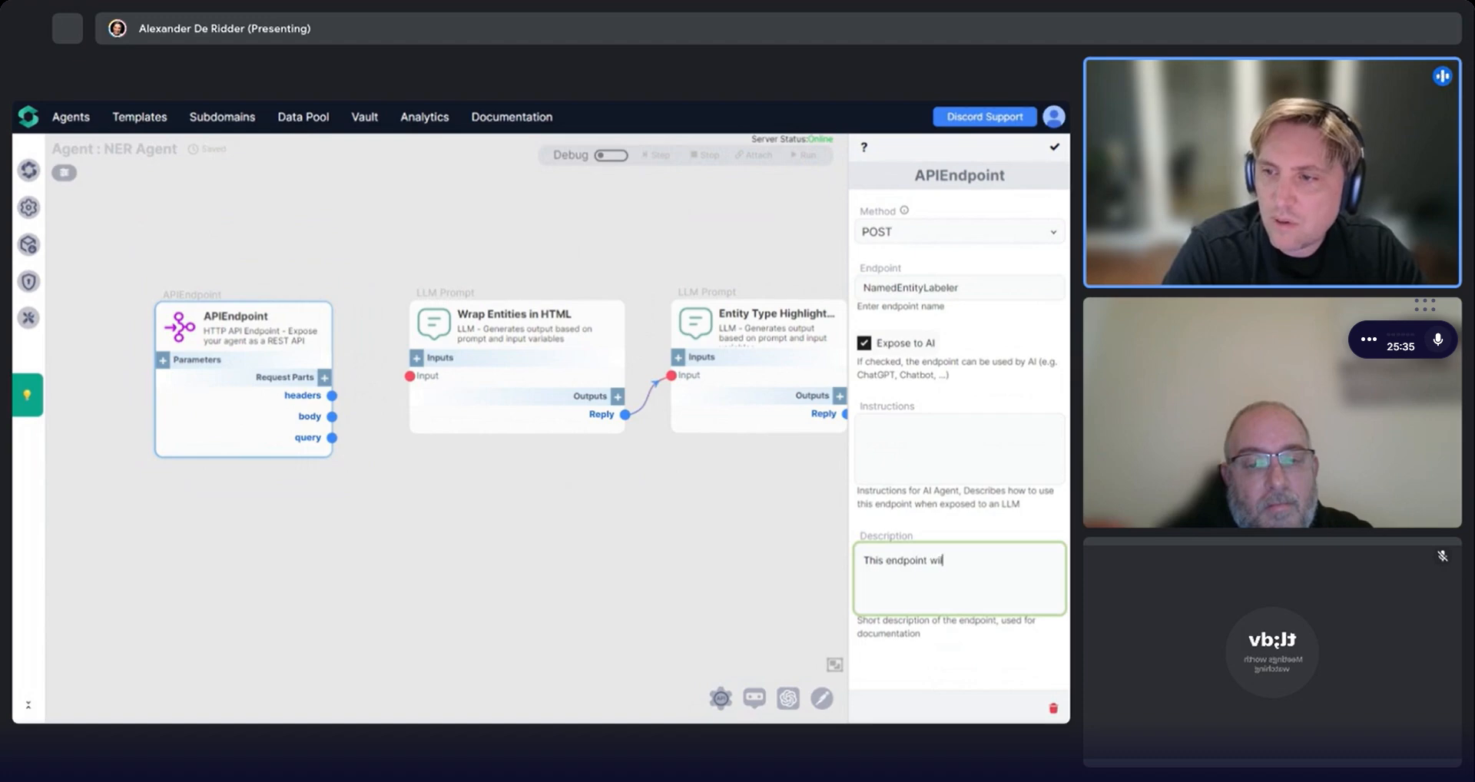
pyautogui.write("l take a user's")
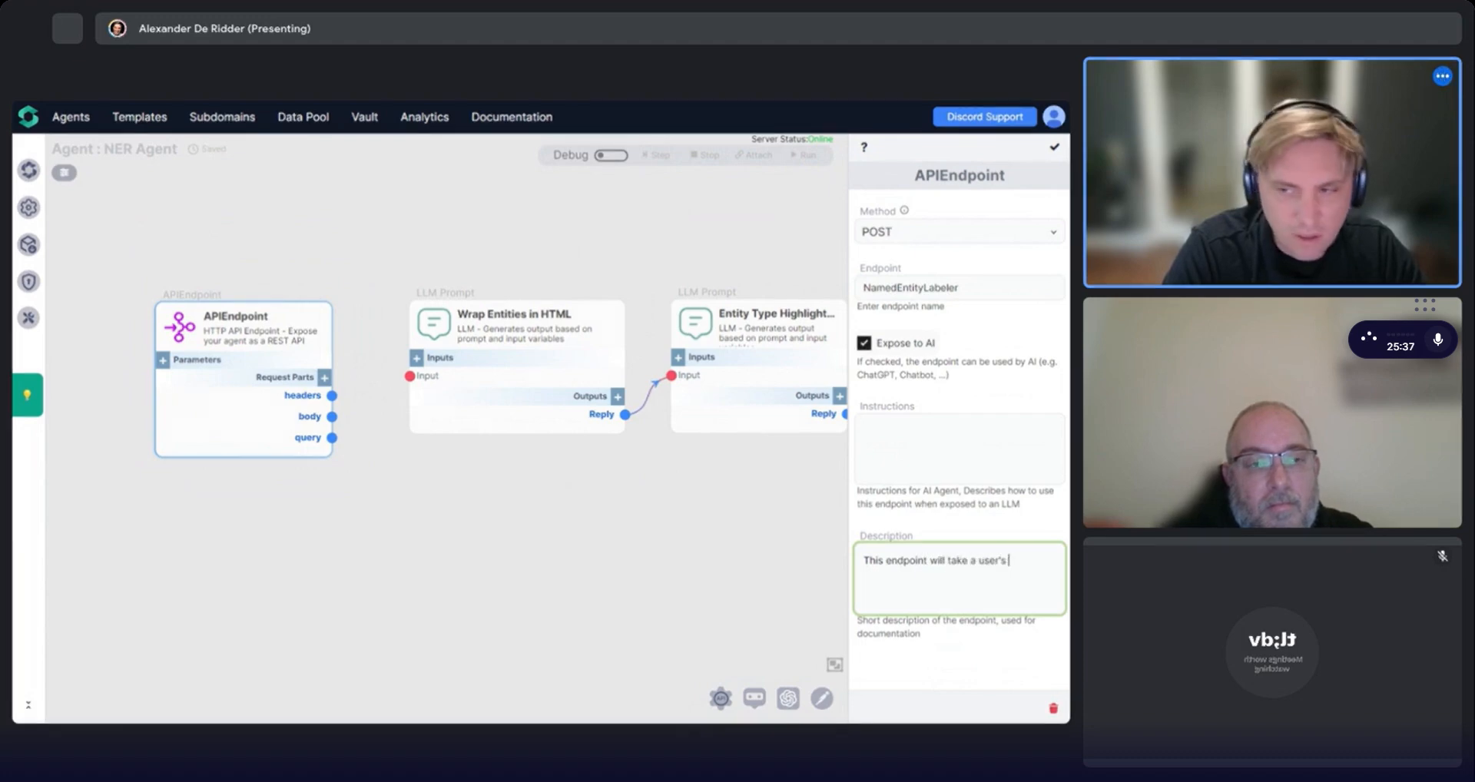
pyautogui.write(' plain text, and')
pyautogui.write(' tu')
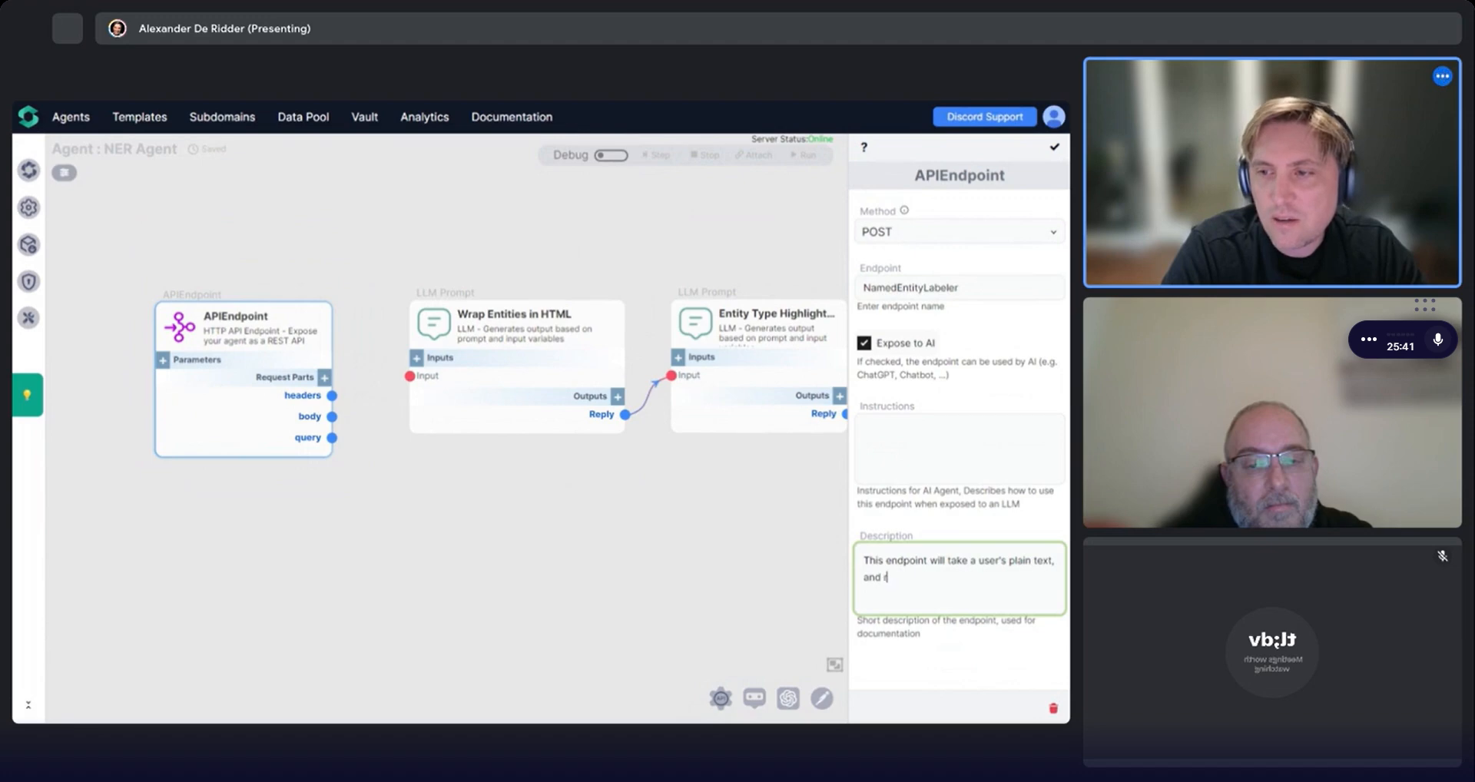
pyautogui.write('eturn an HTML')
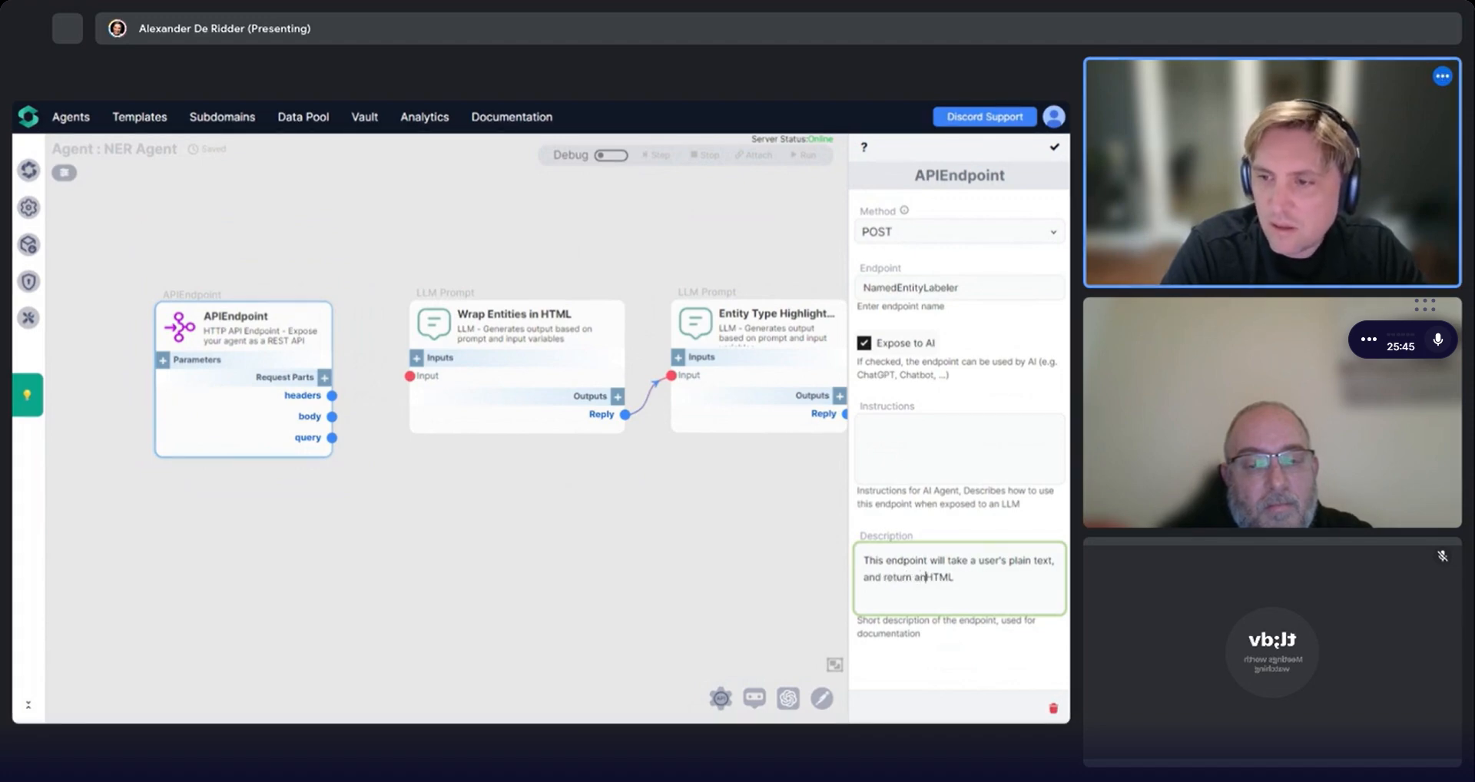
pyautogui.click(958, 577)
pyautogui.write('fil')
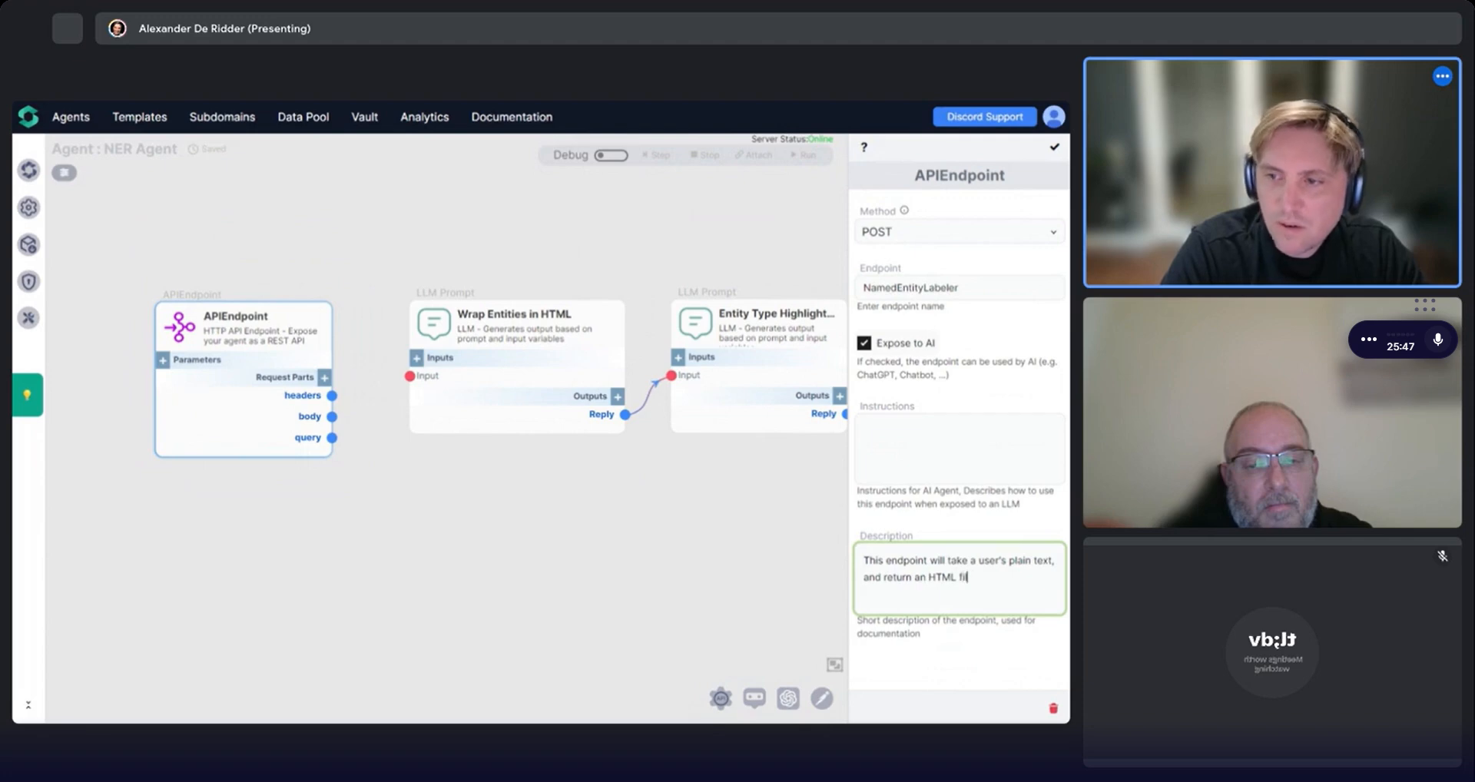
pyautogui.write('e file w')
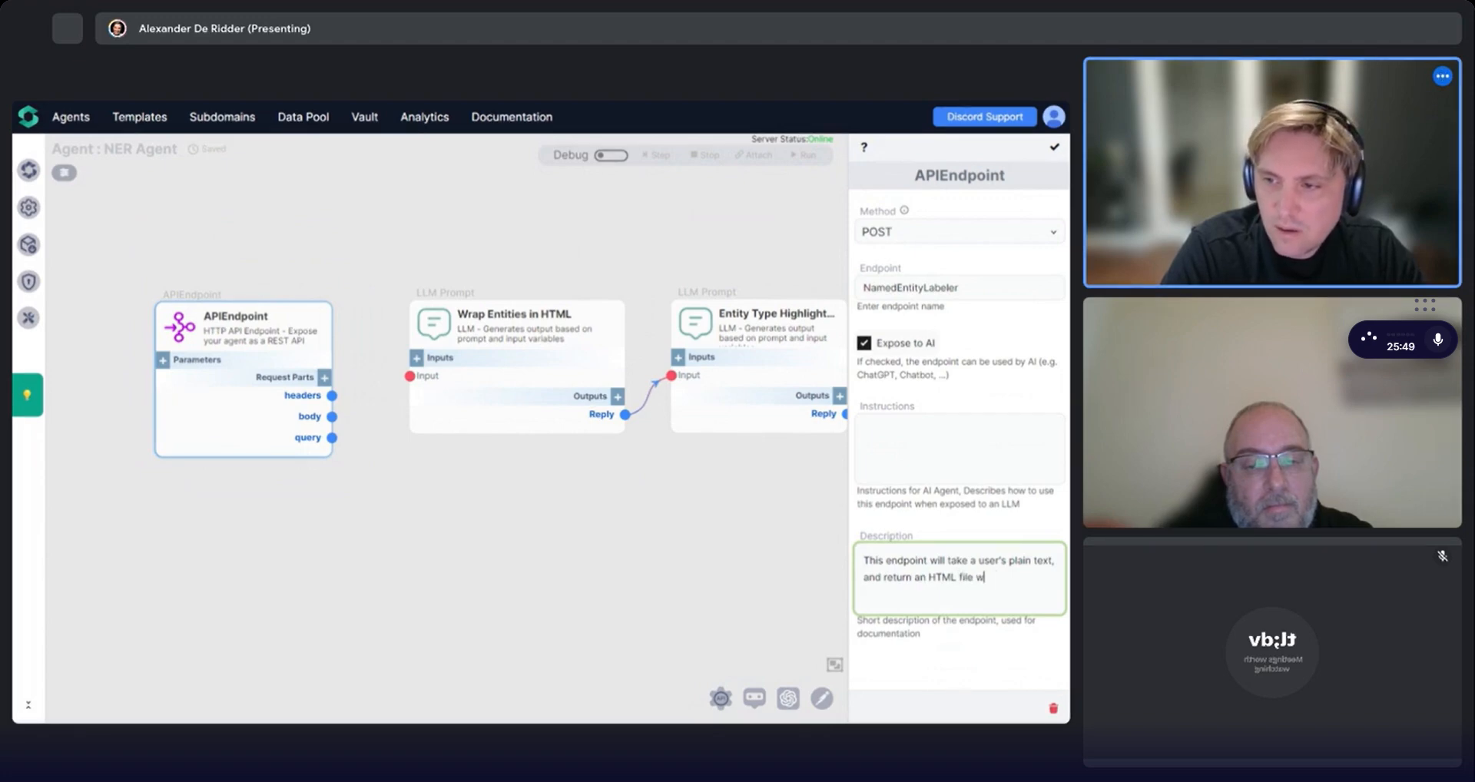
pyautogui.write('ith the names entit')
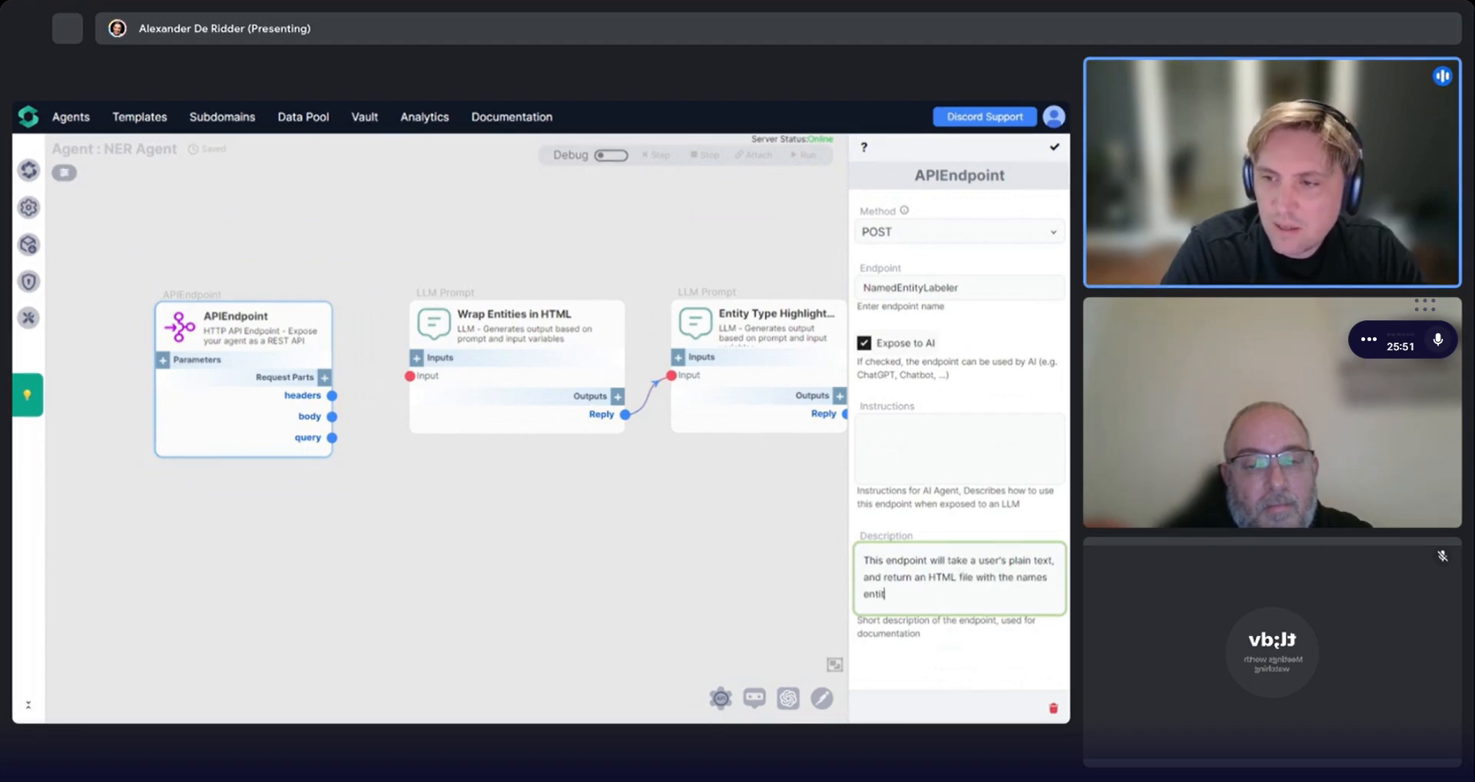
pyautogui.write('in ta')
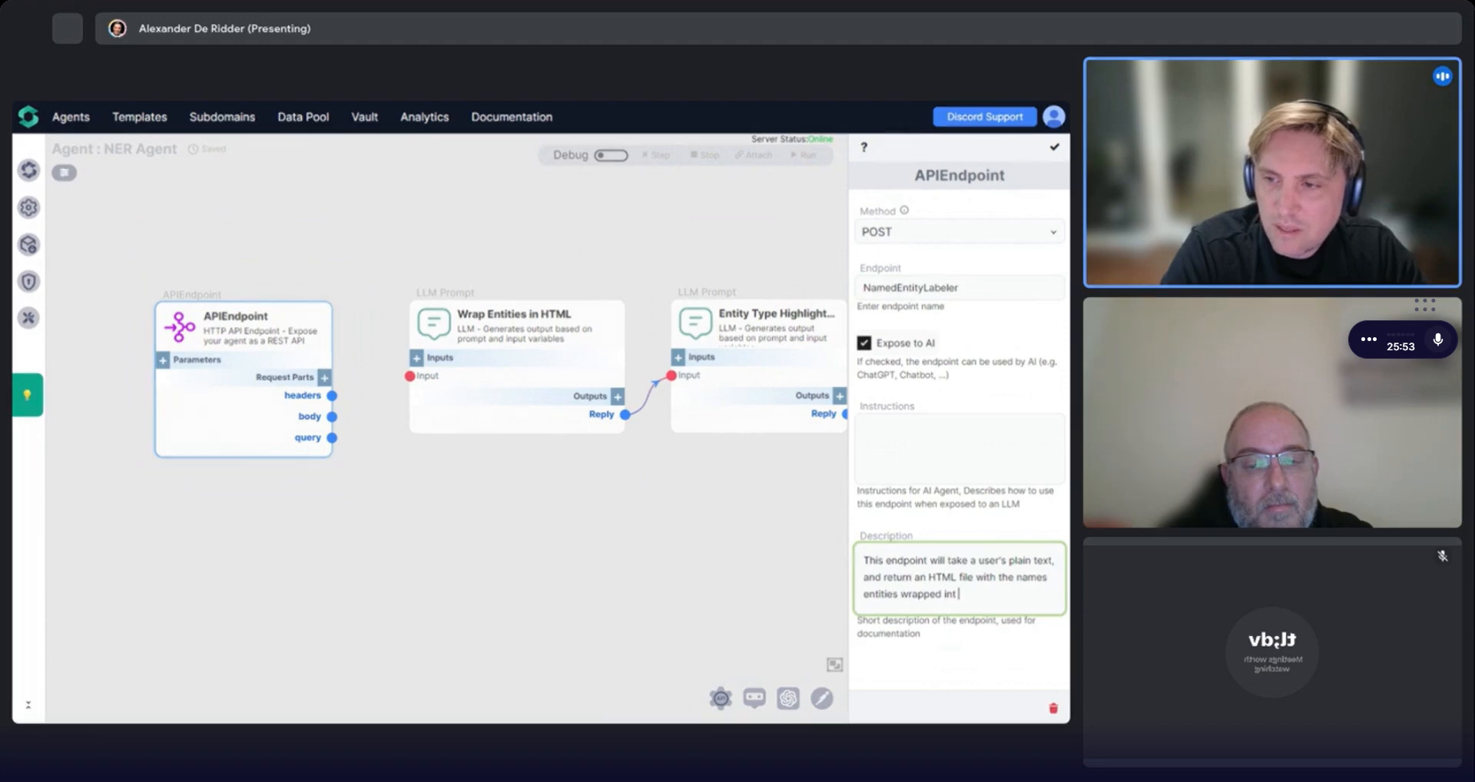
pyautogui.write('gs,')
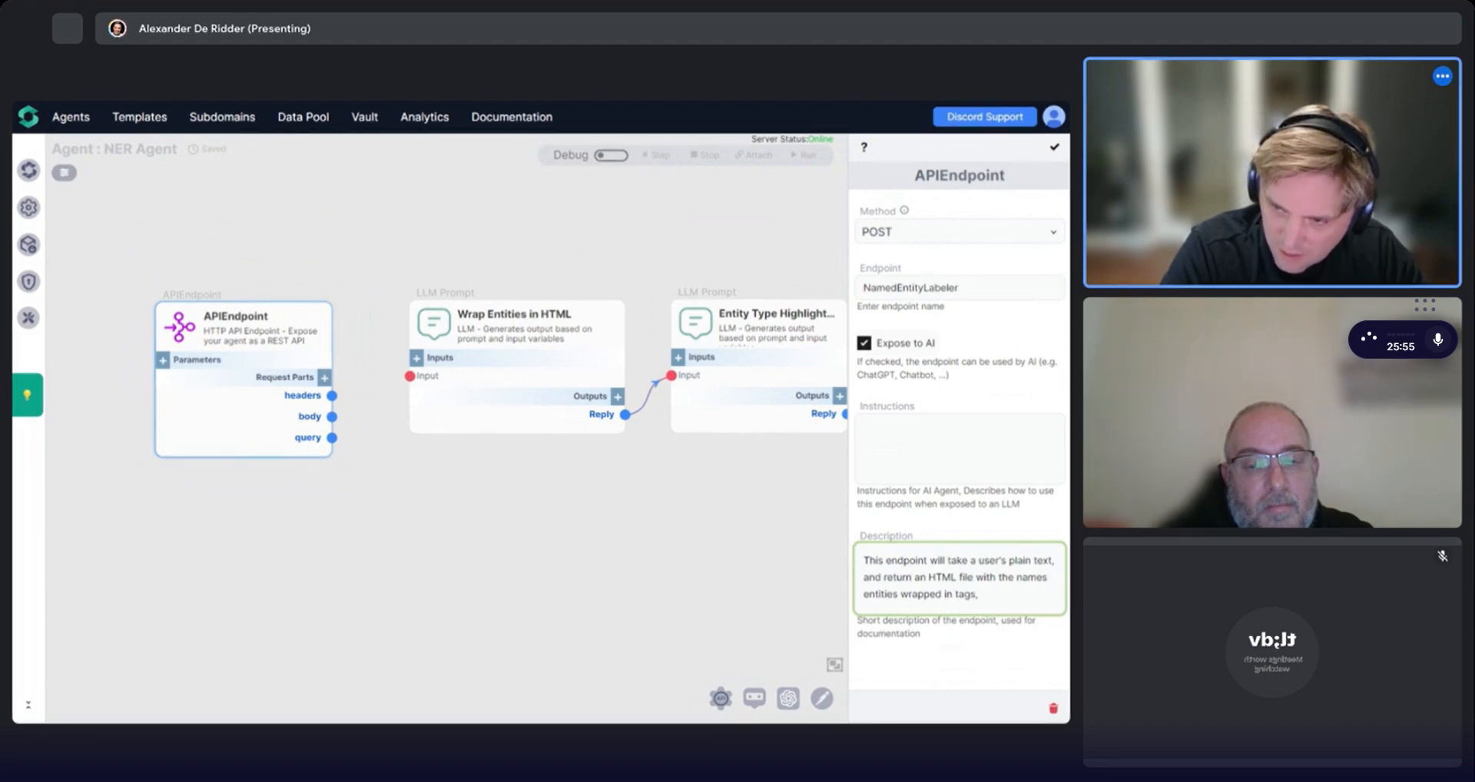
pyautogui.press('BackSpace')
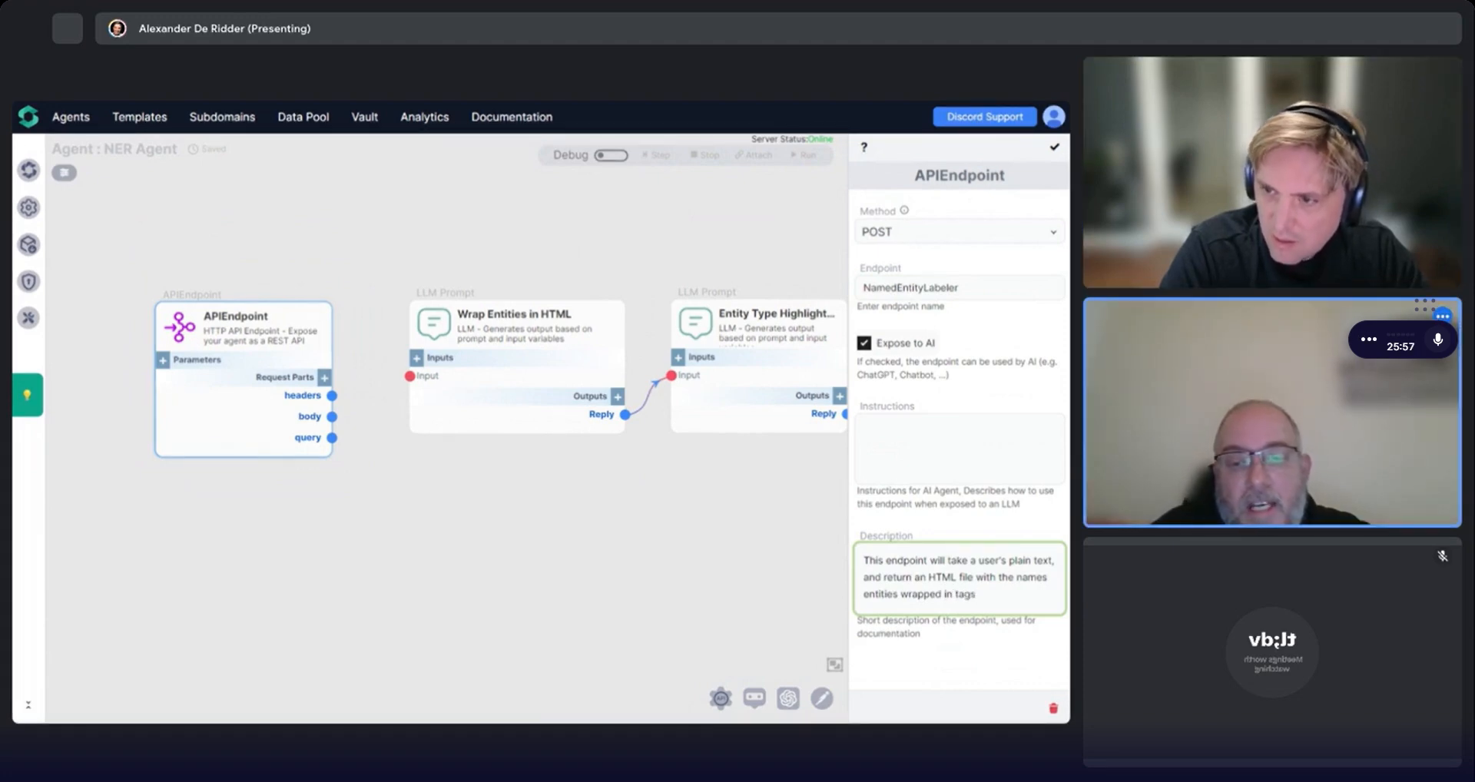
# Correct "names" to "named" in the description, end it with a period, and confirm the endpoint settings.
pyautogui.click(863, 594)
pyautogui.press('BackSpace')
pyautogui.press('BackSpace')
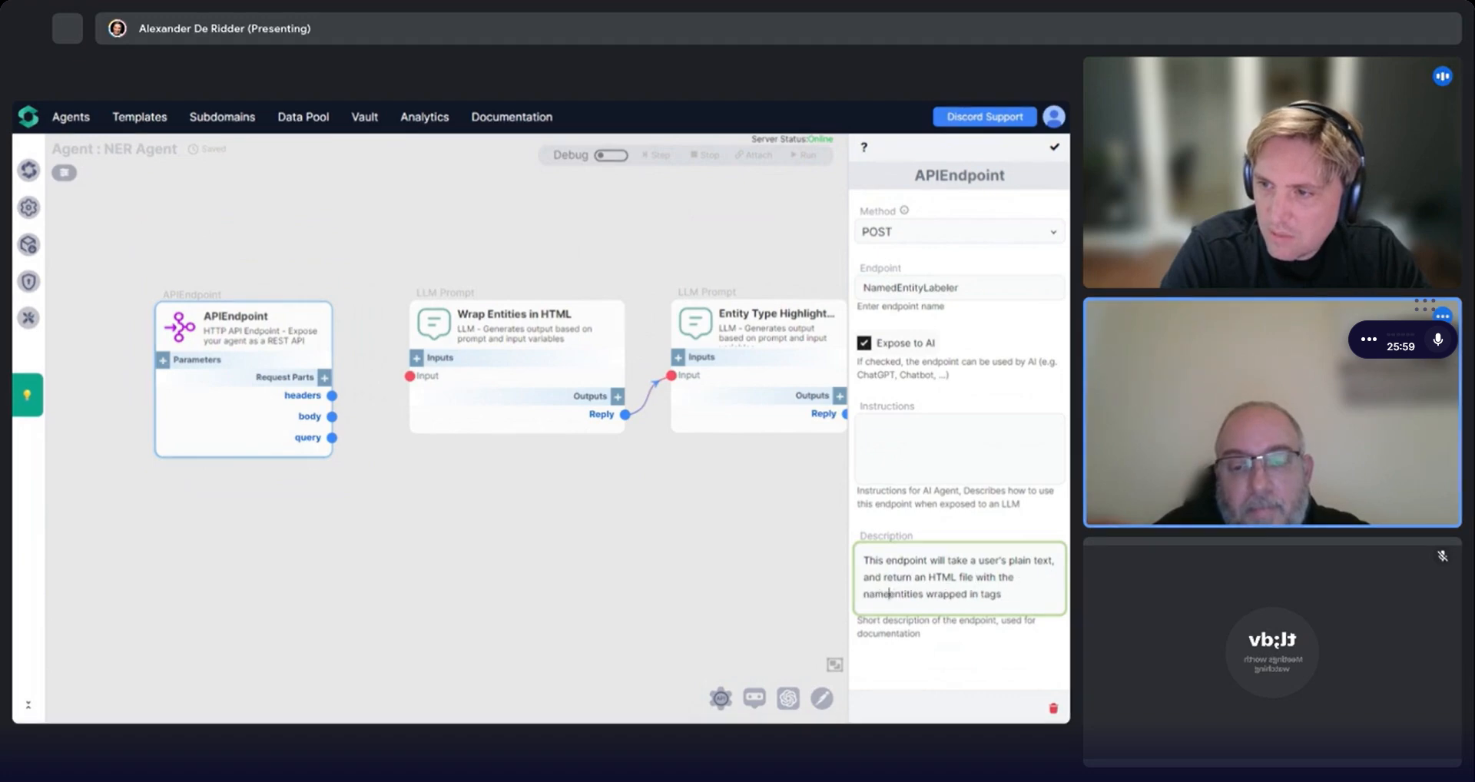
pyautogui.write('d')
pyautogui.click(977, 594)
pyautogui.write('.')
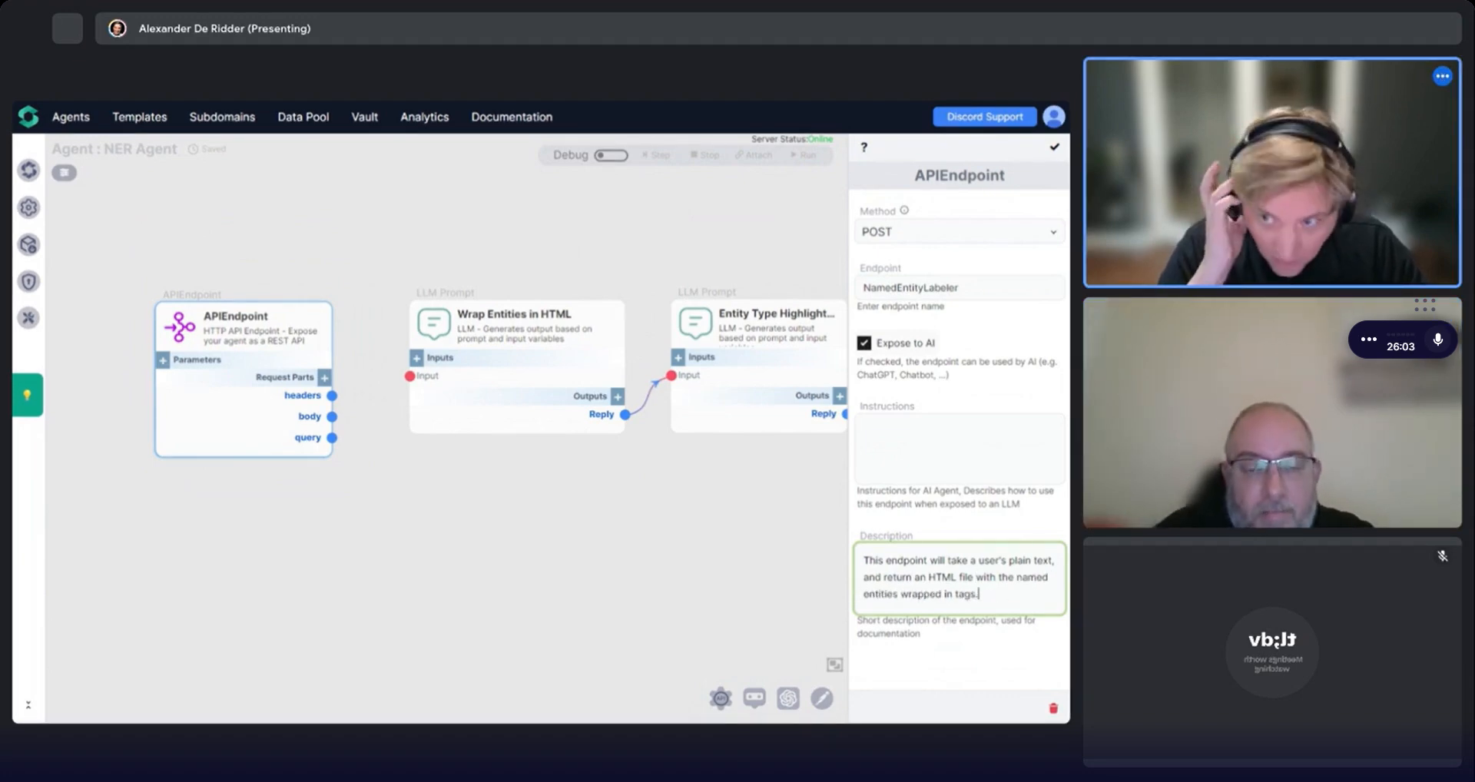
pyautogui.click(1049, 154)
# Add an endpoint parameter named text described as "The text which you want to mark up with named entity tags in HTML format.".
pyautogui.moveTo(197, 374); pyautogui.dragTo(148, 358)
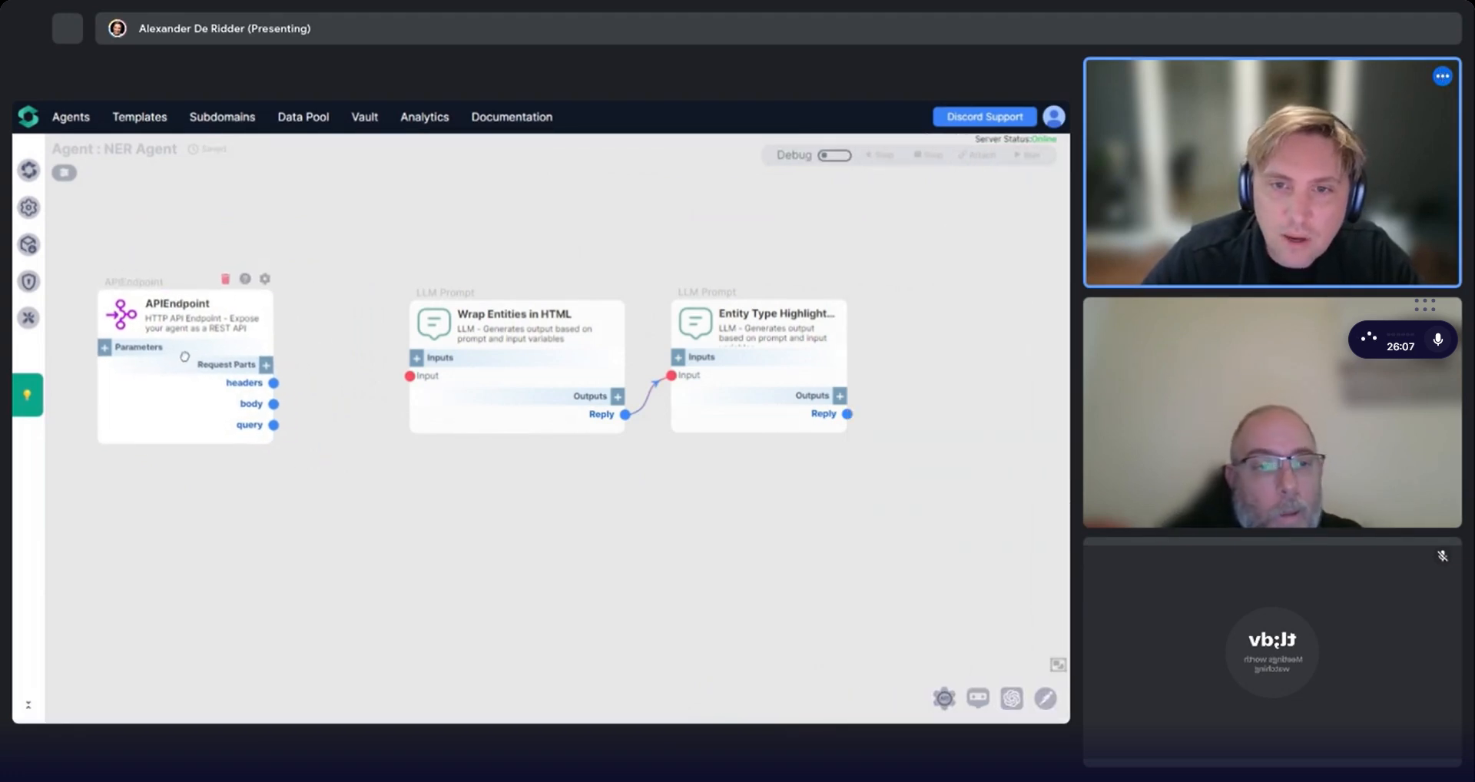
pyautogui.click(114, 344)
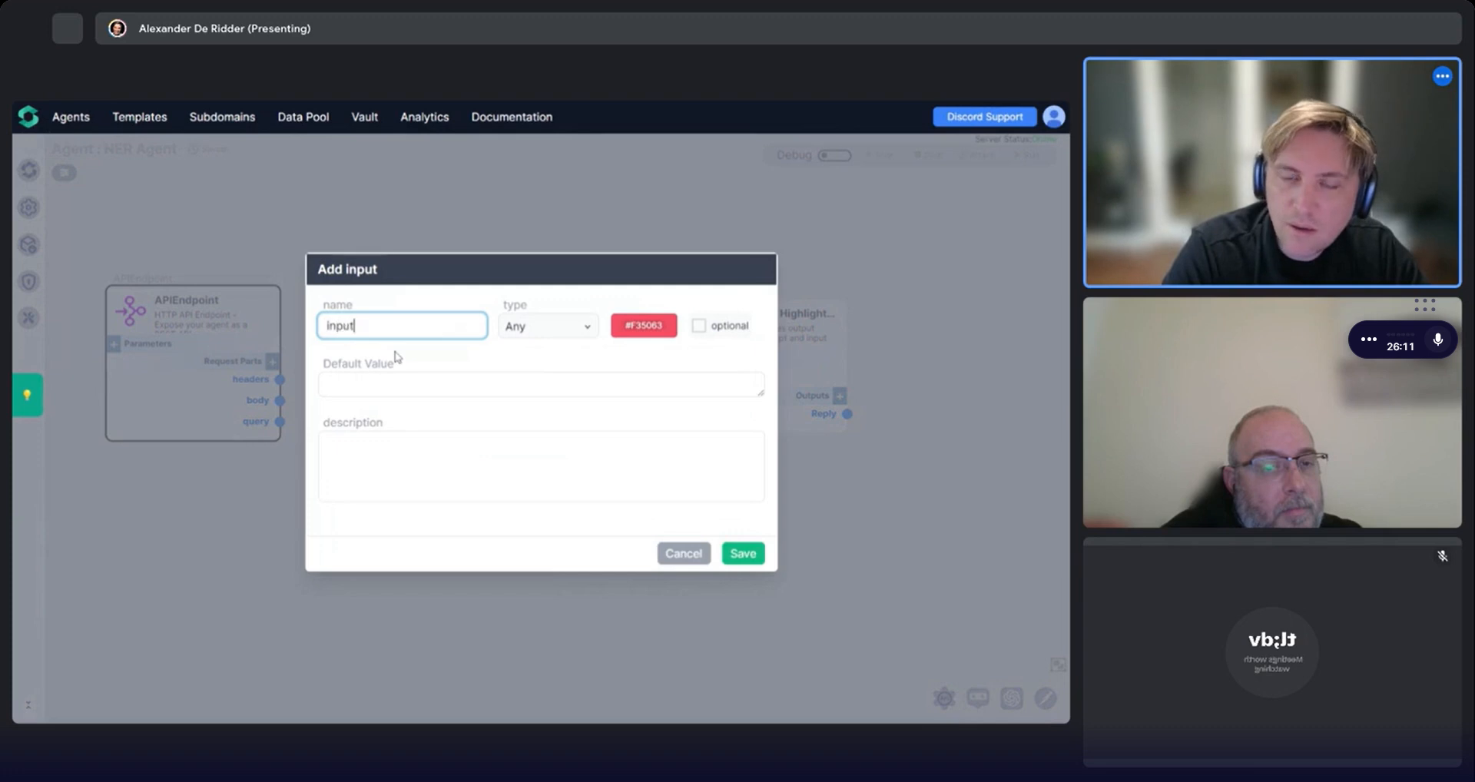
pyautogui.write('te')
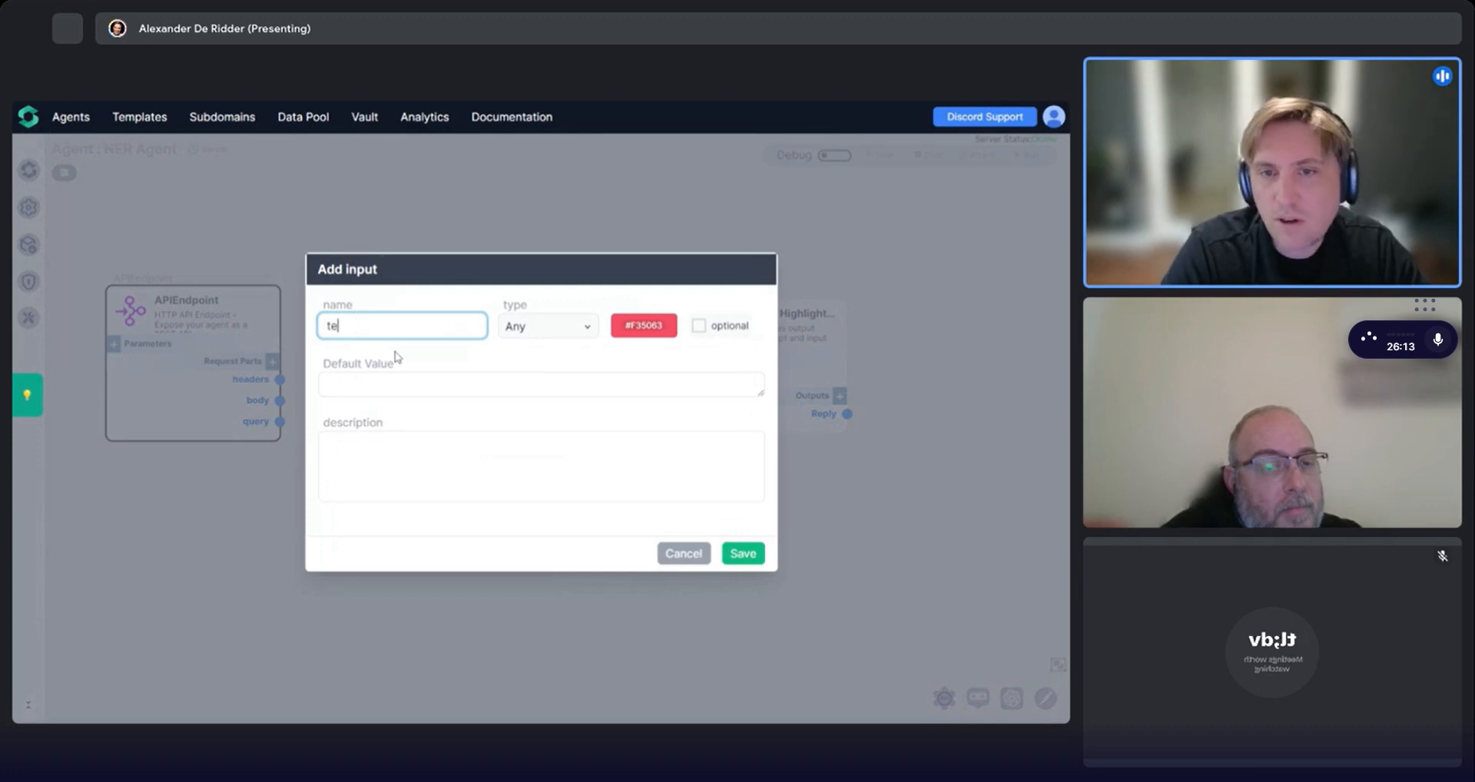
pyautogui.write('xt')
pyautogui.click(584, 469)
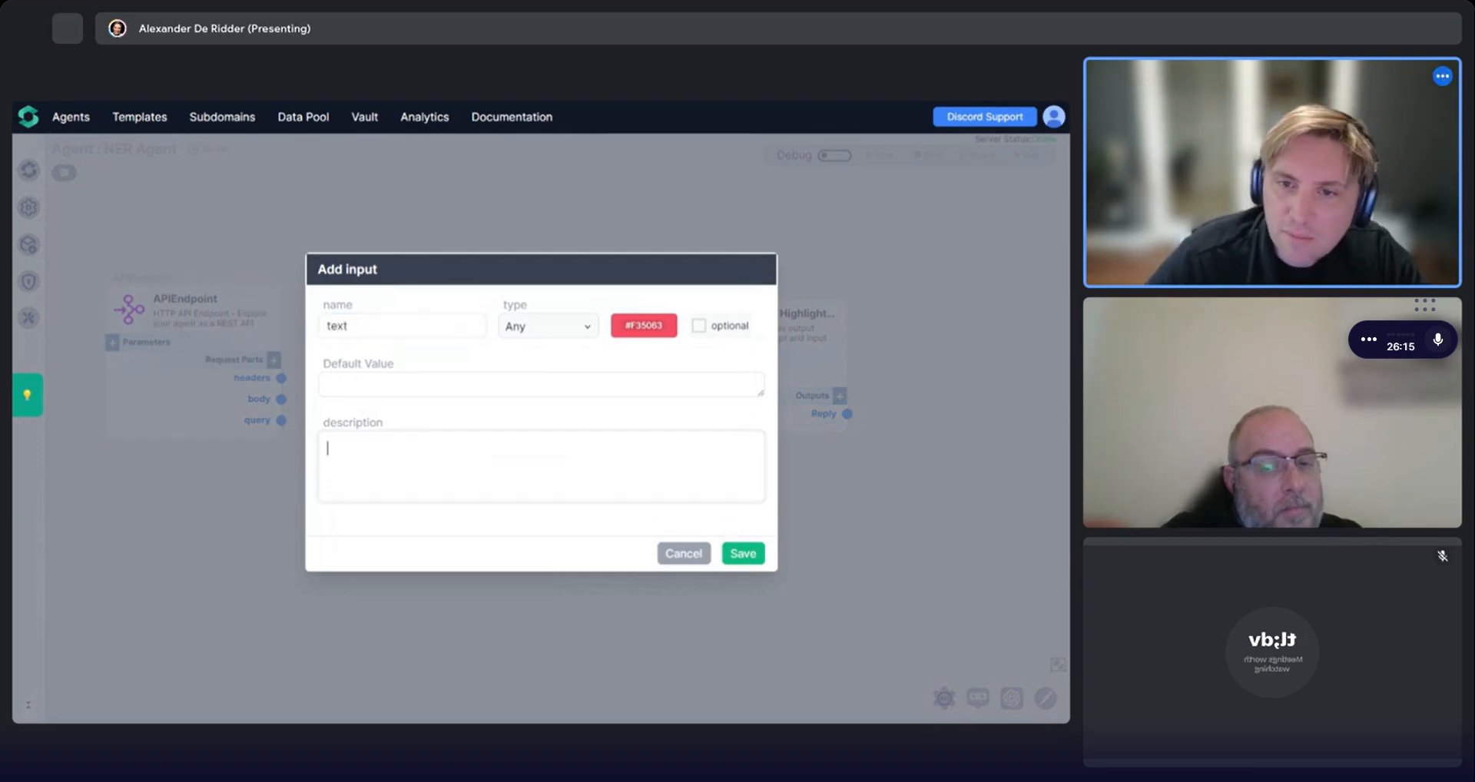
pyautogui.write('The text which')
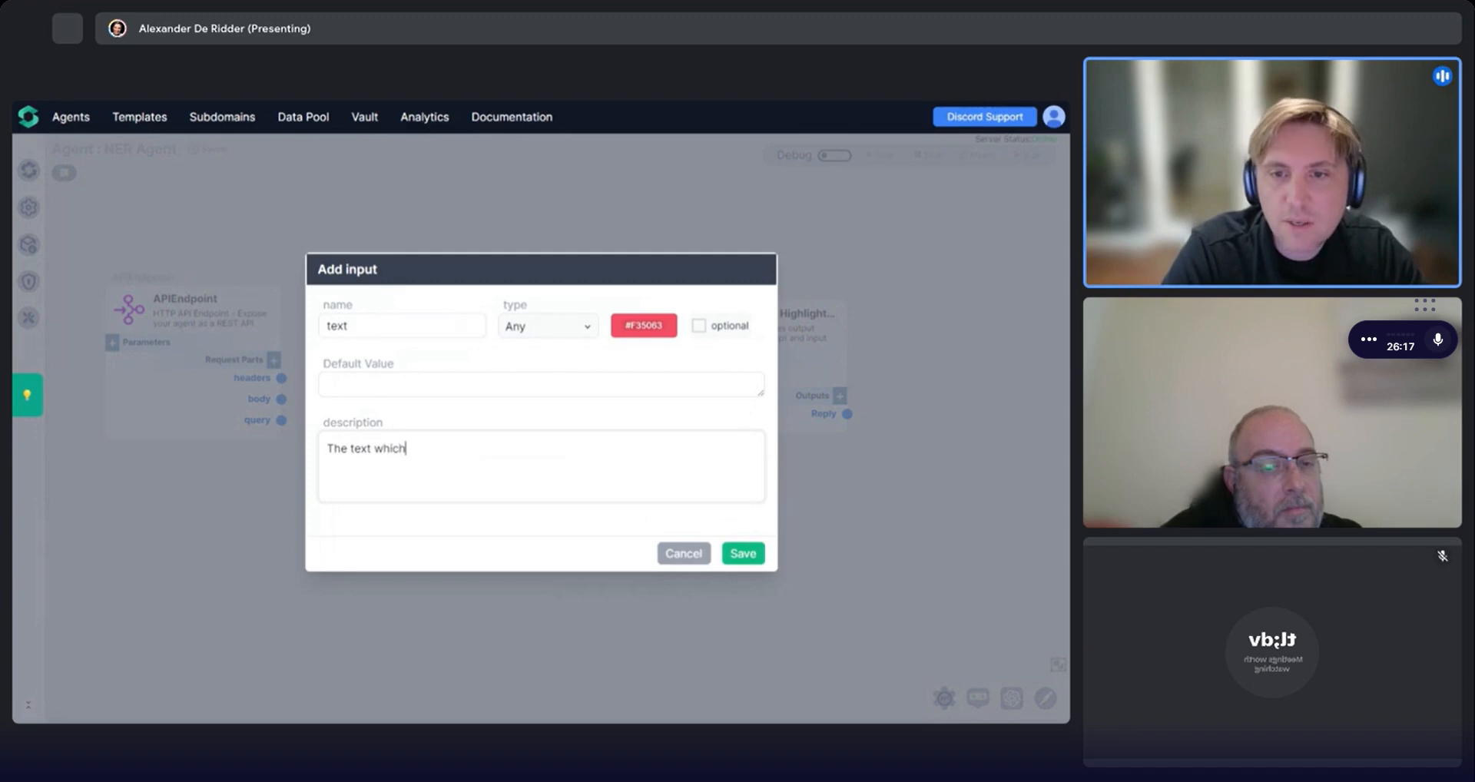
pyautogui.write(' you want to')
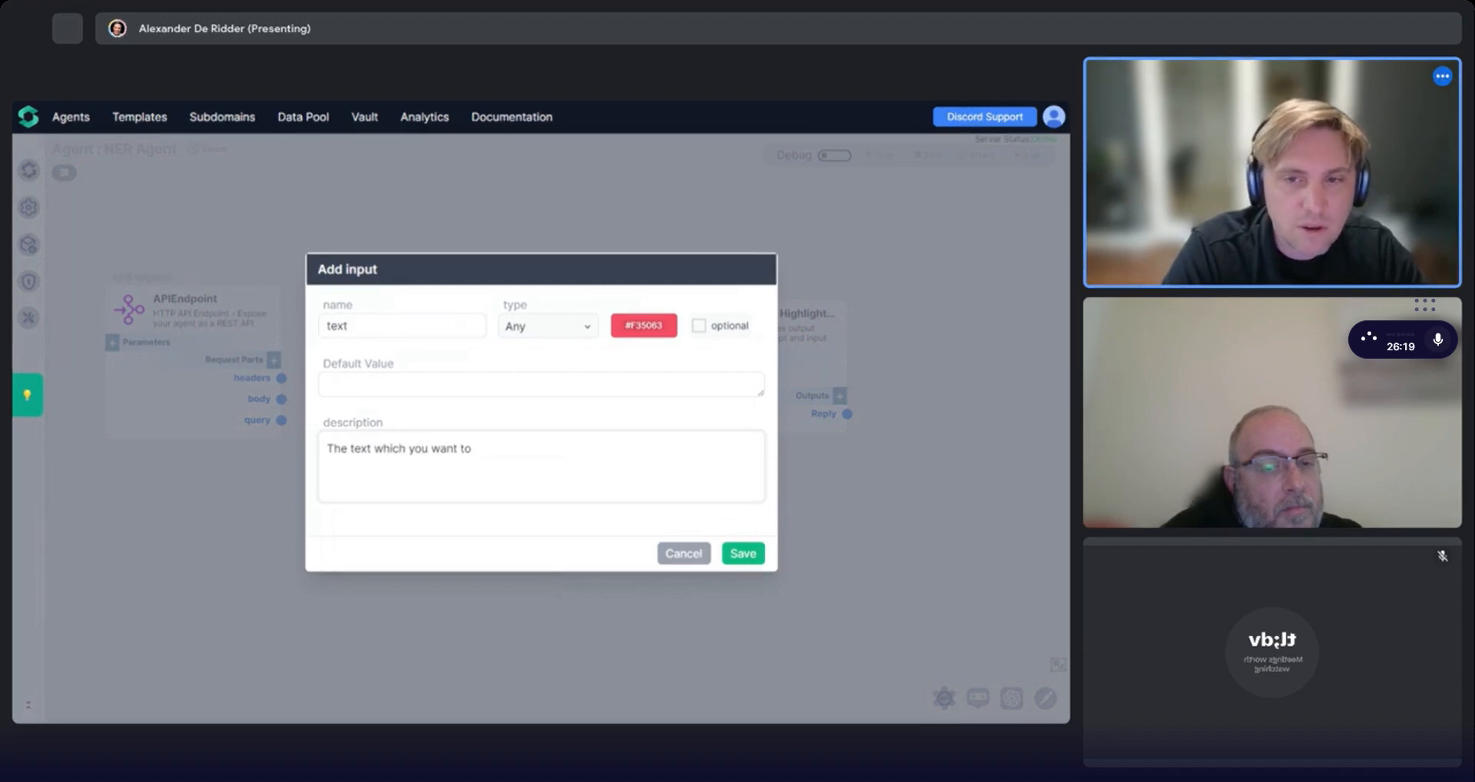
pyautogui.write(' mark up with named e')
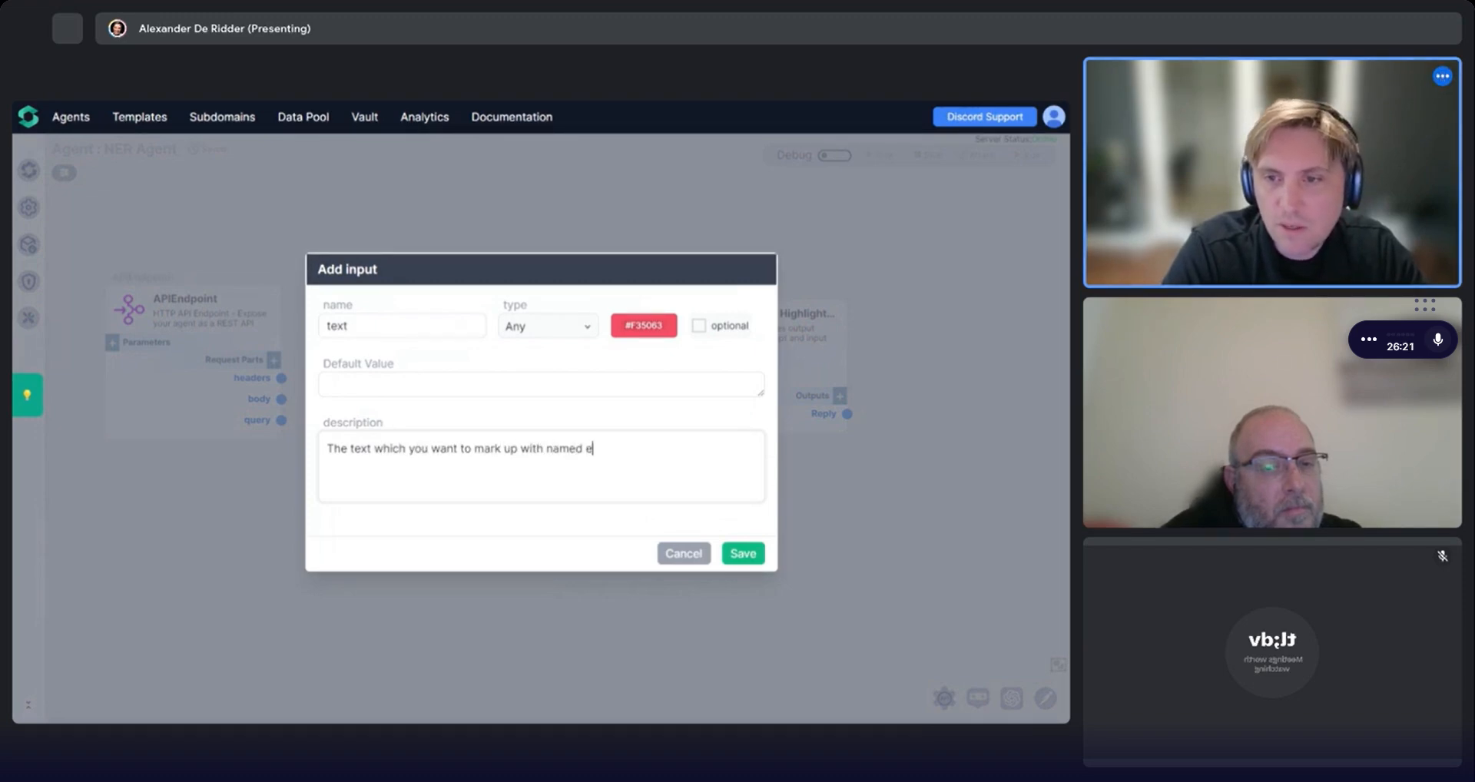
pyautogui.write('ntities.')
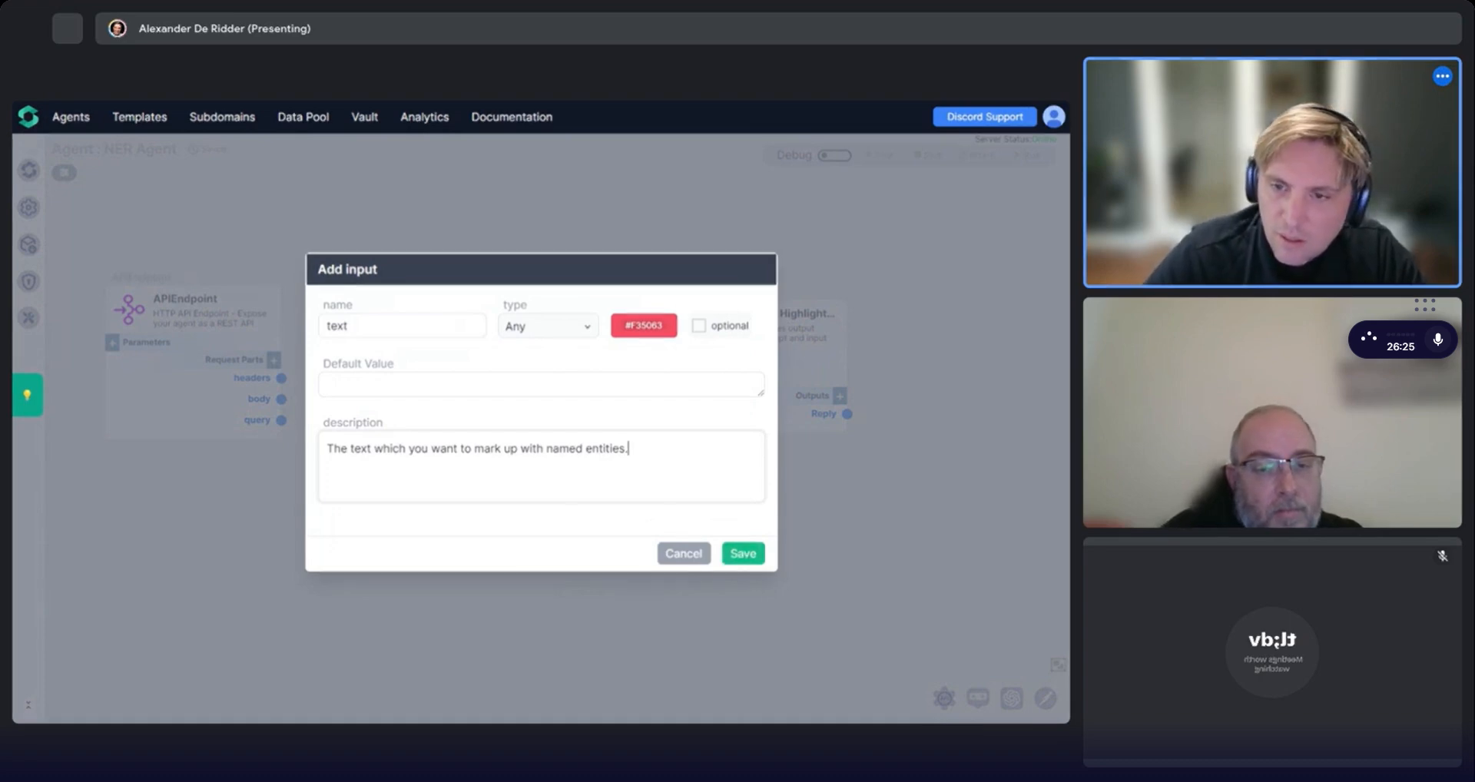
pyautogui.press('BackSpace')
pyautogui.press('BackSpace')
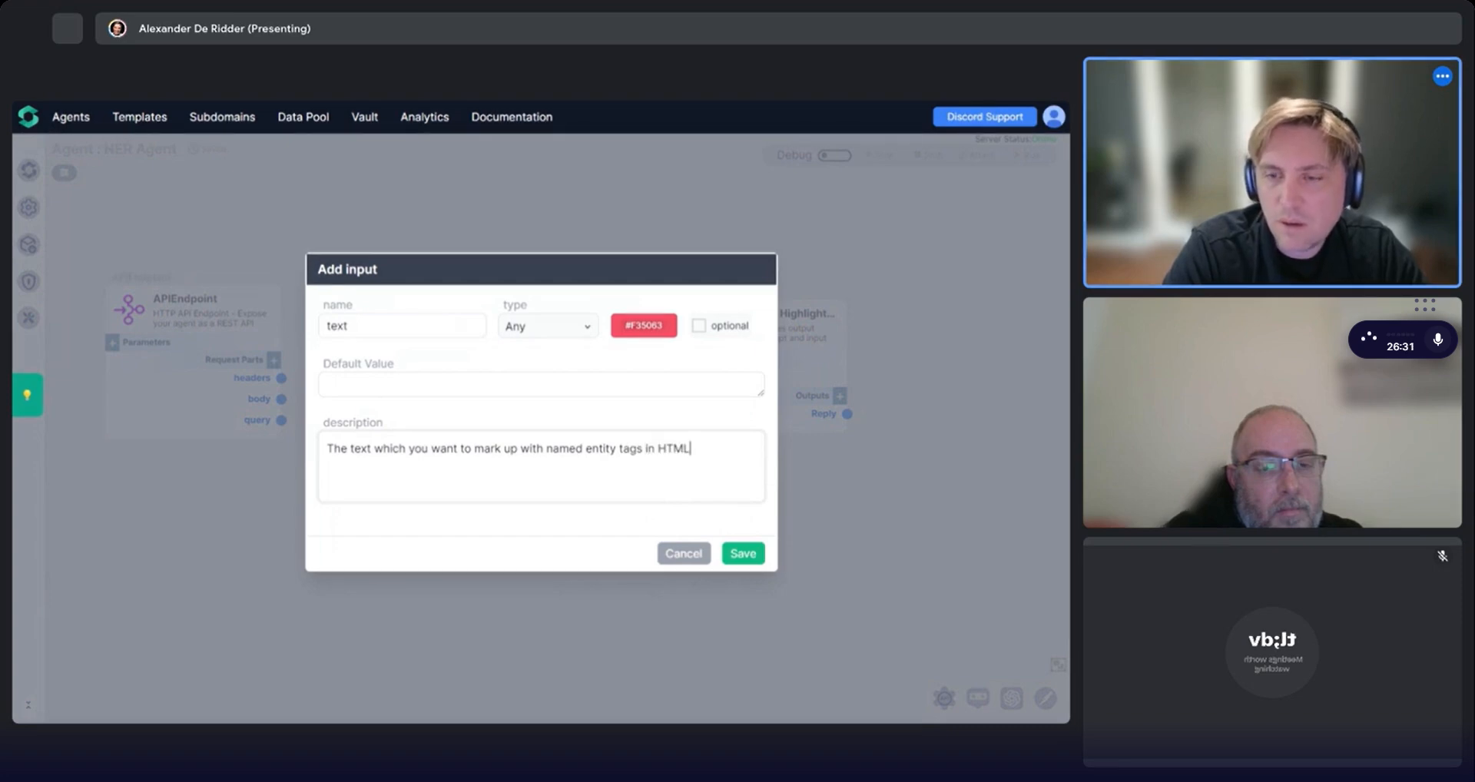
pyautogui.click(743, 553)
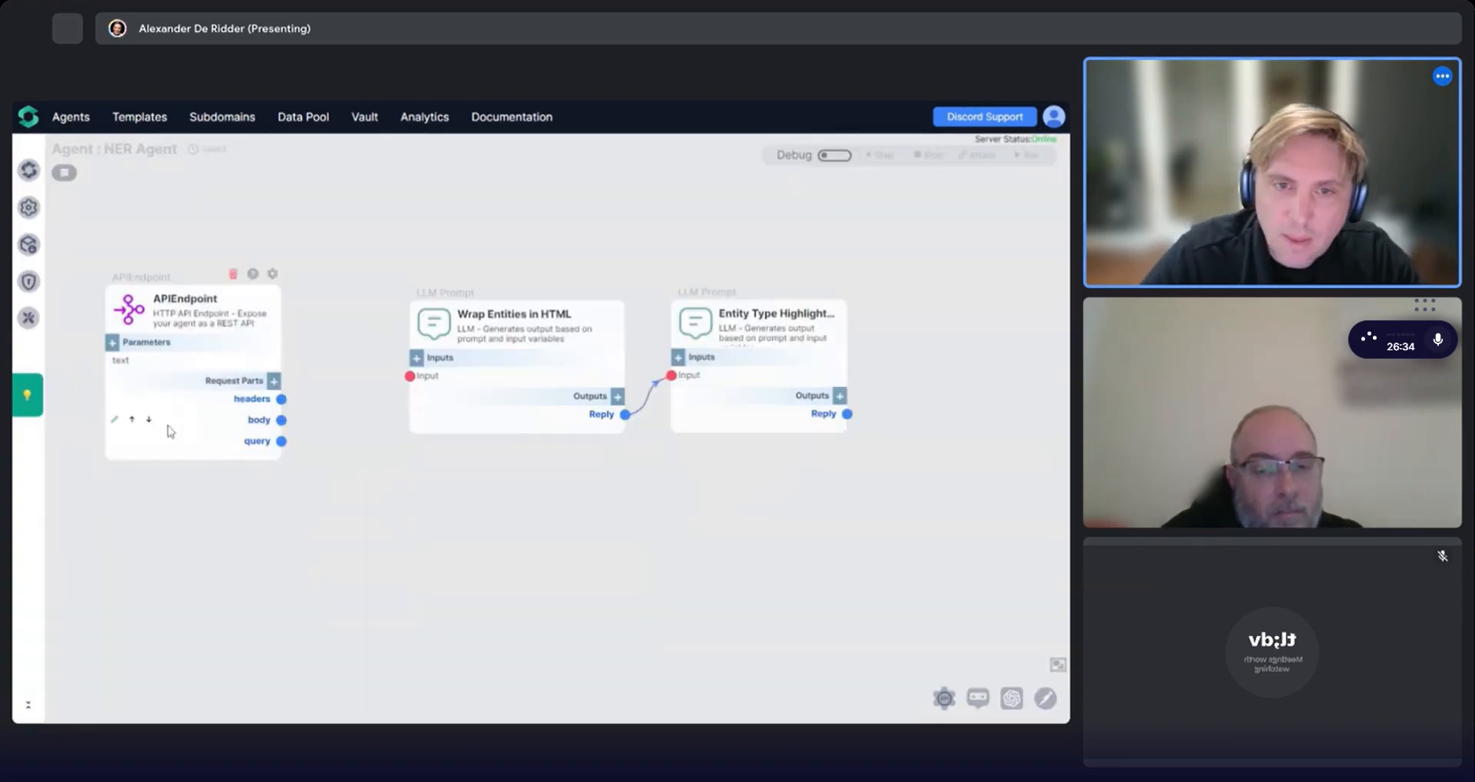
# Add a request output named text to the API endpoint, with the advanced expression body.text.
pyautogui.click(273, 381)
pyautogui.write('text')
pyautogui.click(347, 377)
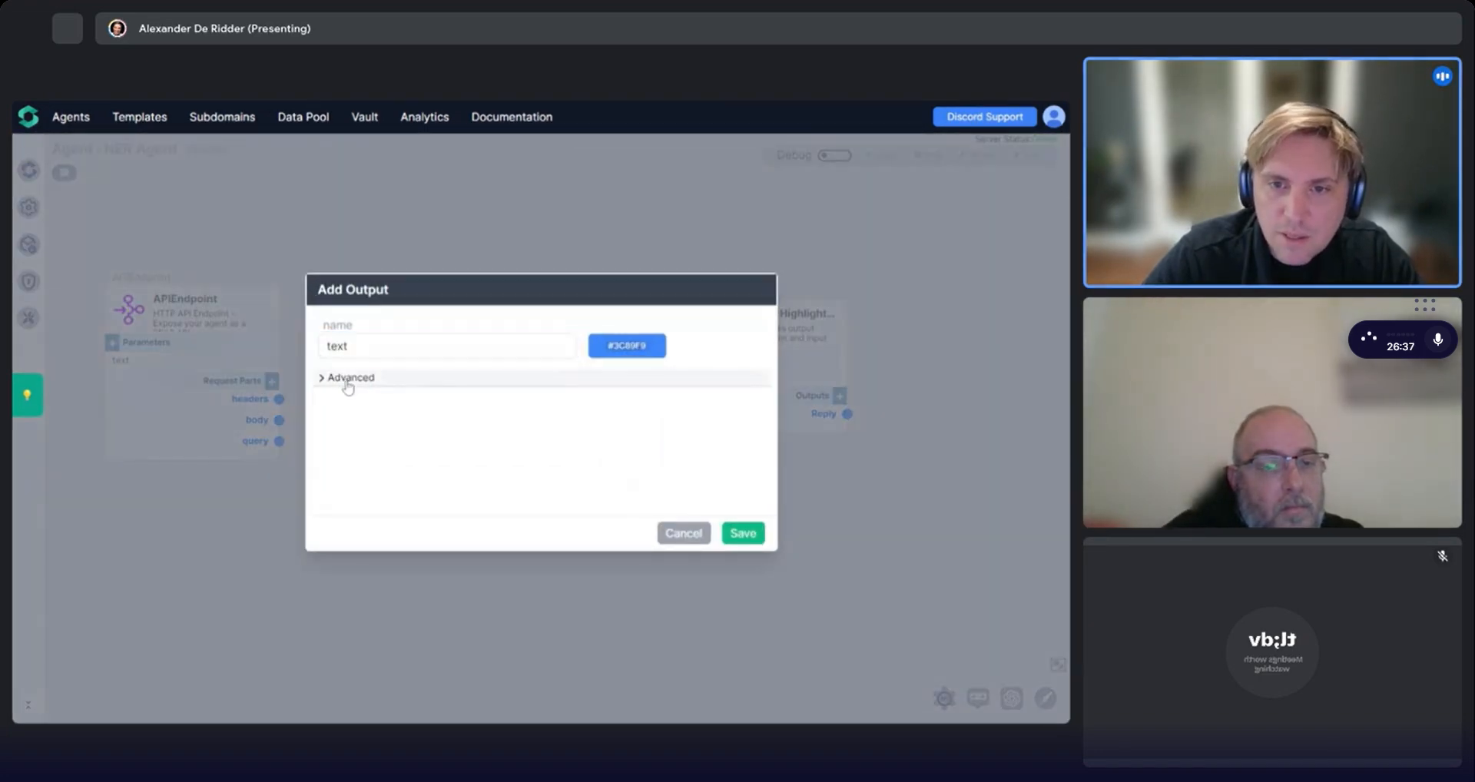
pyautogui.write('body.te')
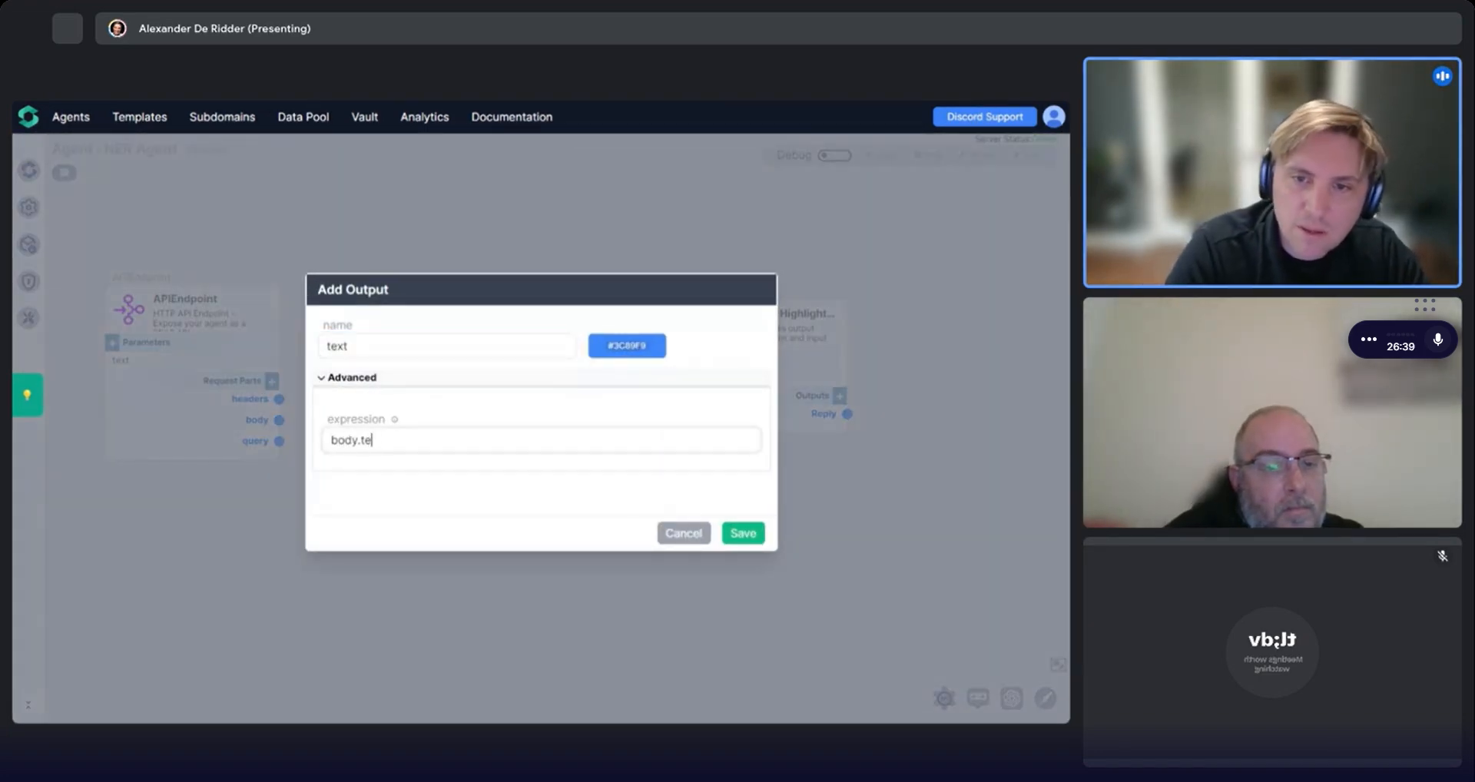
pyautogui.write('xt')
pyautogui.click(742, 533)
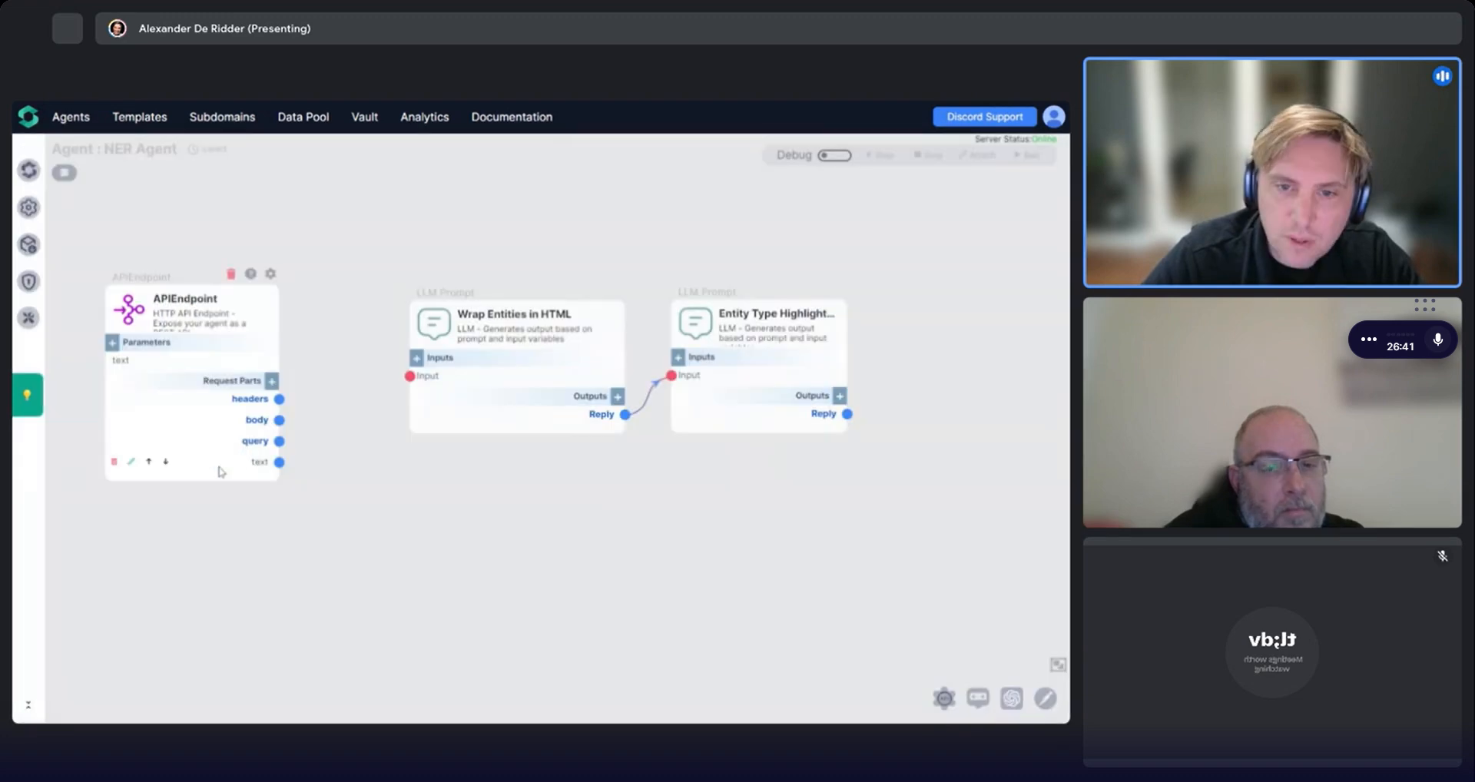
# Connect the endpoint's text output to the input of Wrap Entities in HTML and reposition the endpoint node.
pyautogui.moveTo(279, 462); pyautogui.dragTo(410, 375)
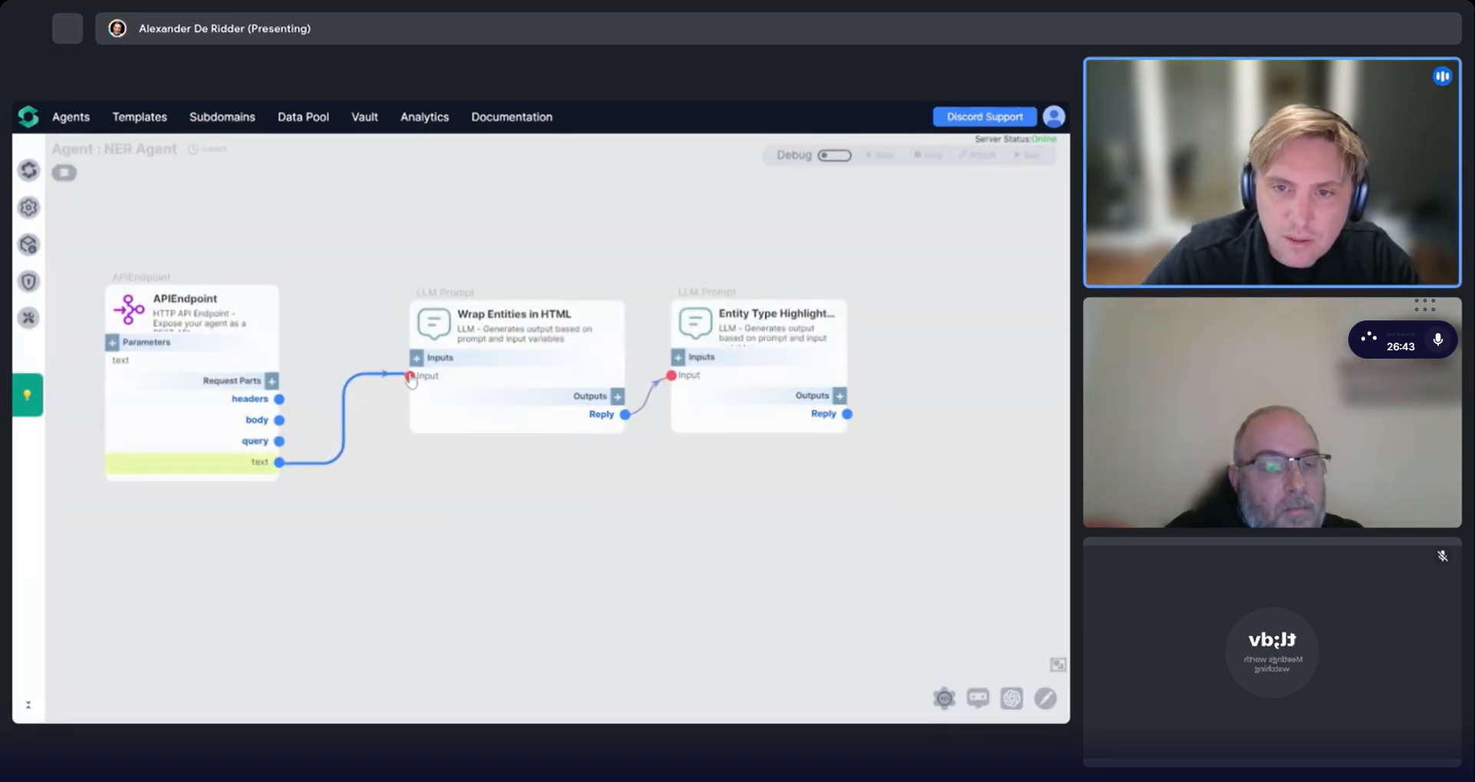
pyautogui.moveTo(206, 338); pyautogui.dragTo(244, 325)
# Enable debug mode and step the endpoint with sample article text injected as its text input.
pyautogui.click(835, 155)
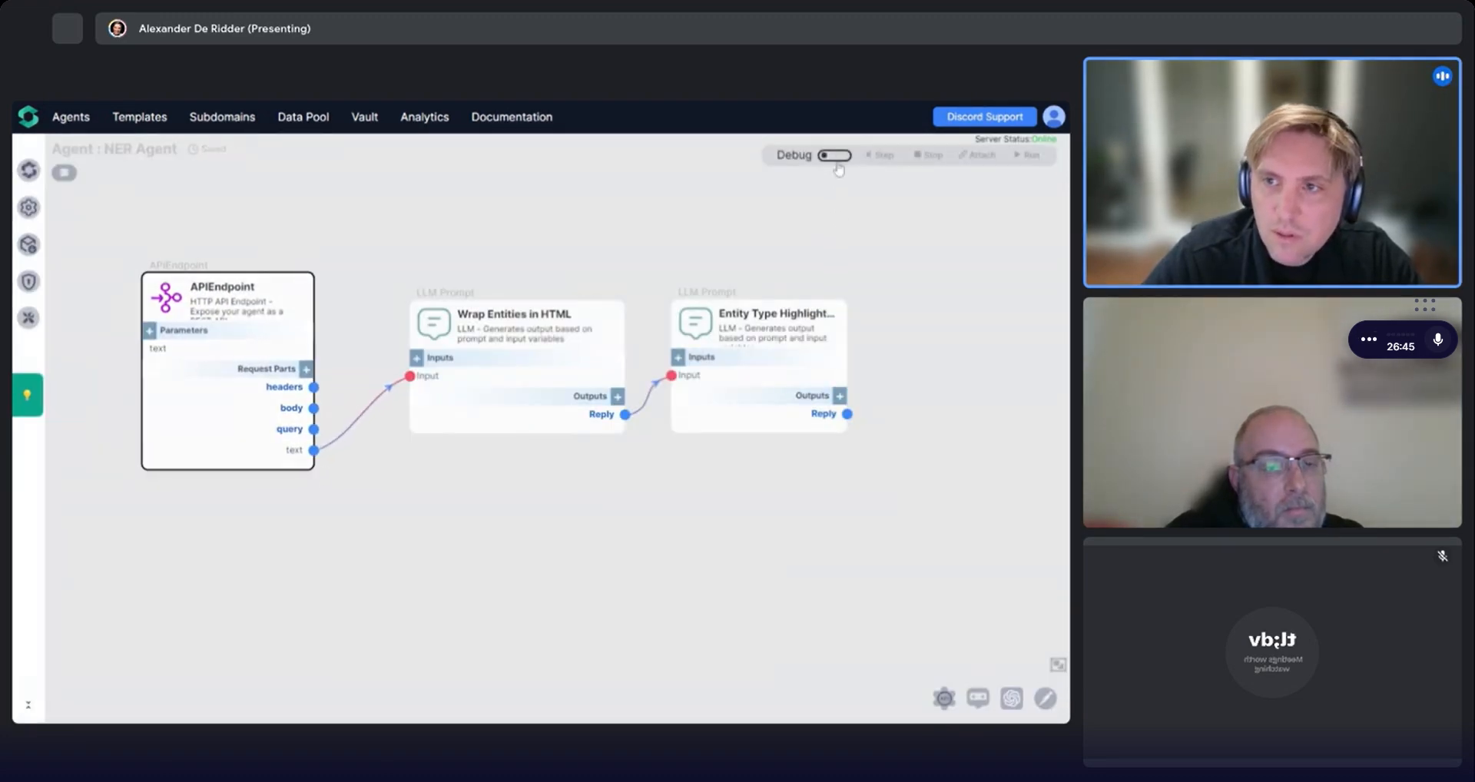
pyautogui.click(305, 329)
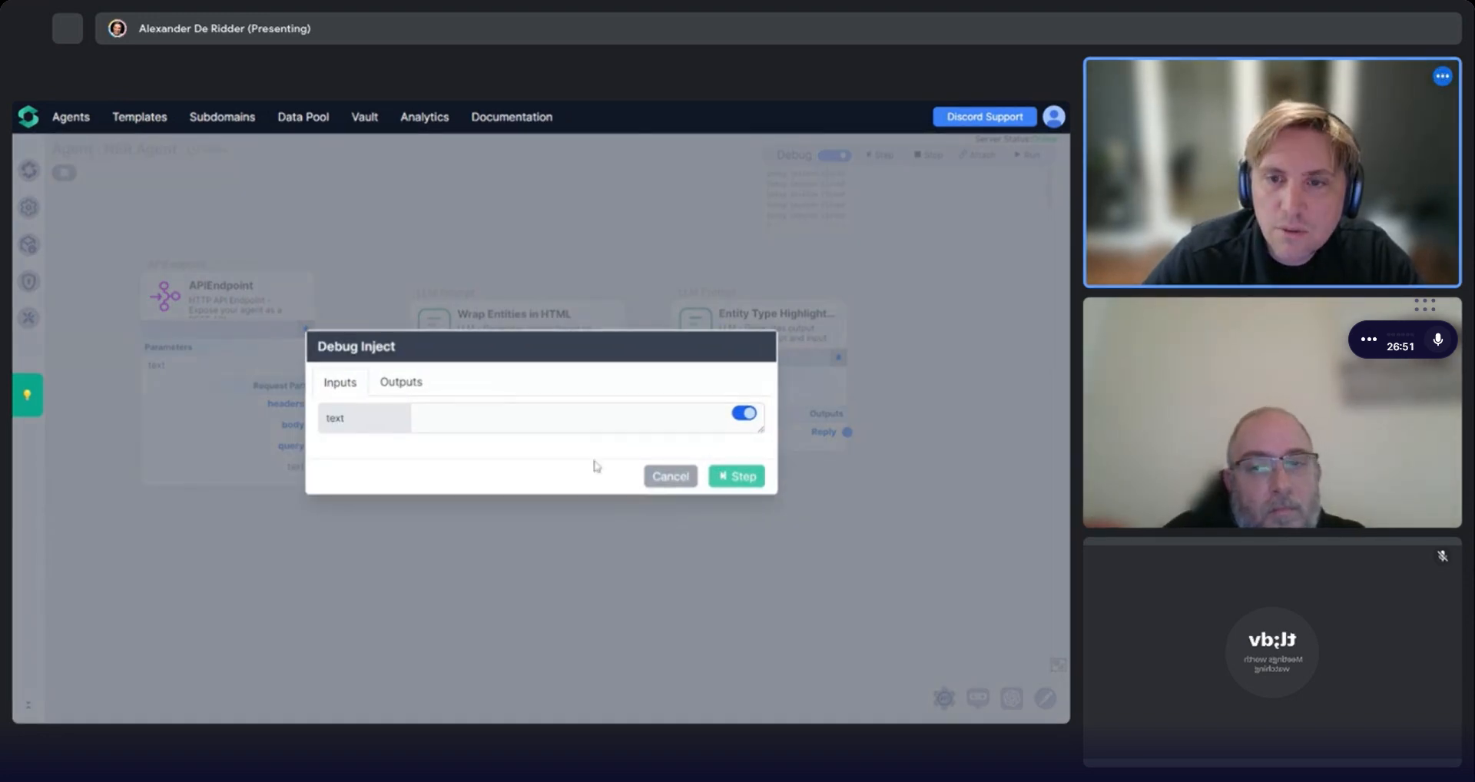
pyautogui.click(588, 419)
pyautogui.click(736, 476)
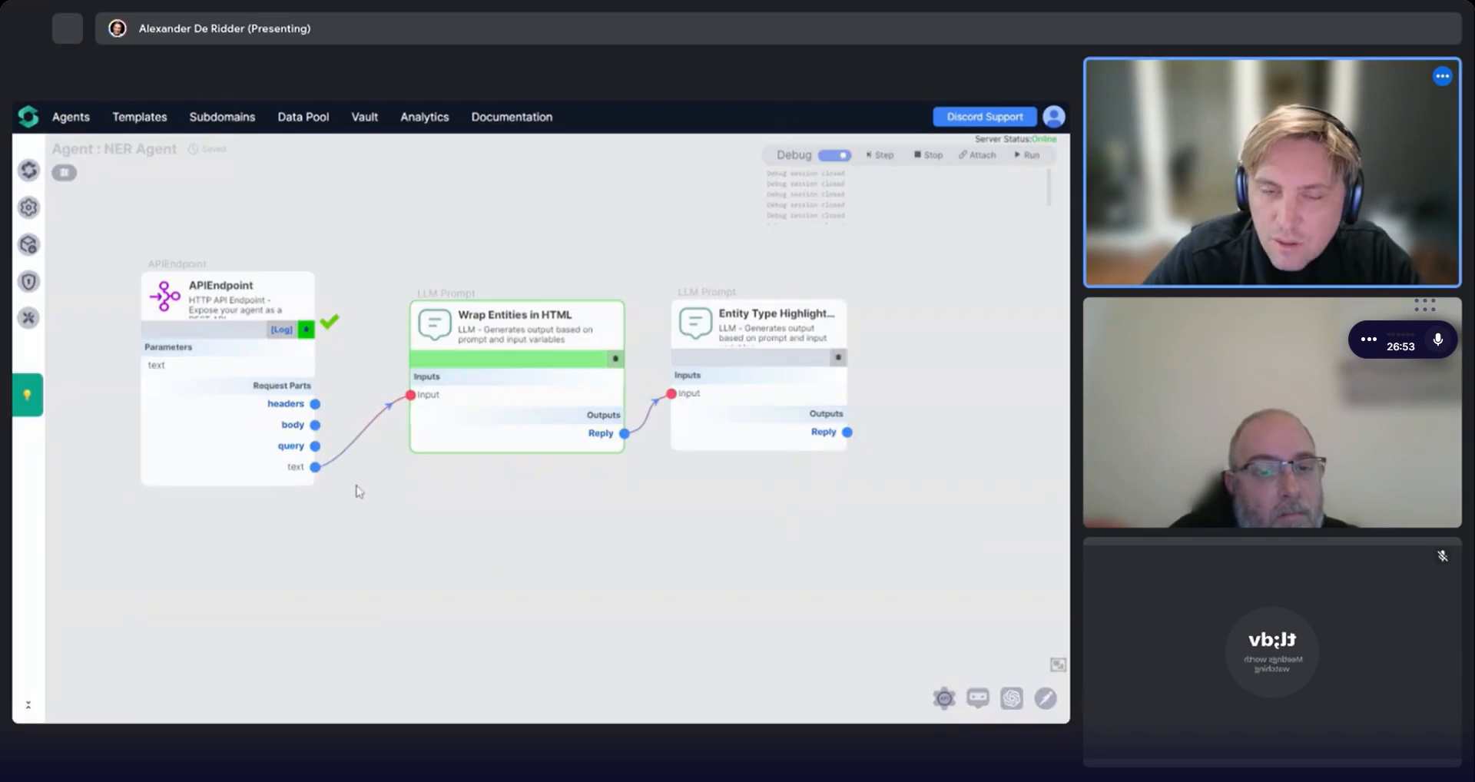
# Inspect the debug value passed through the endpoint's text output, then switch debug mode off.
pyautogui.moveTo(314, 470)
pyautogui.click(248, 465)
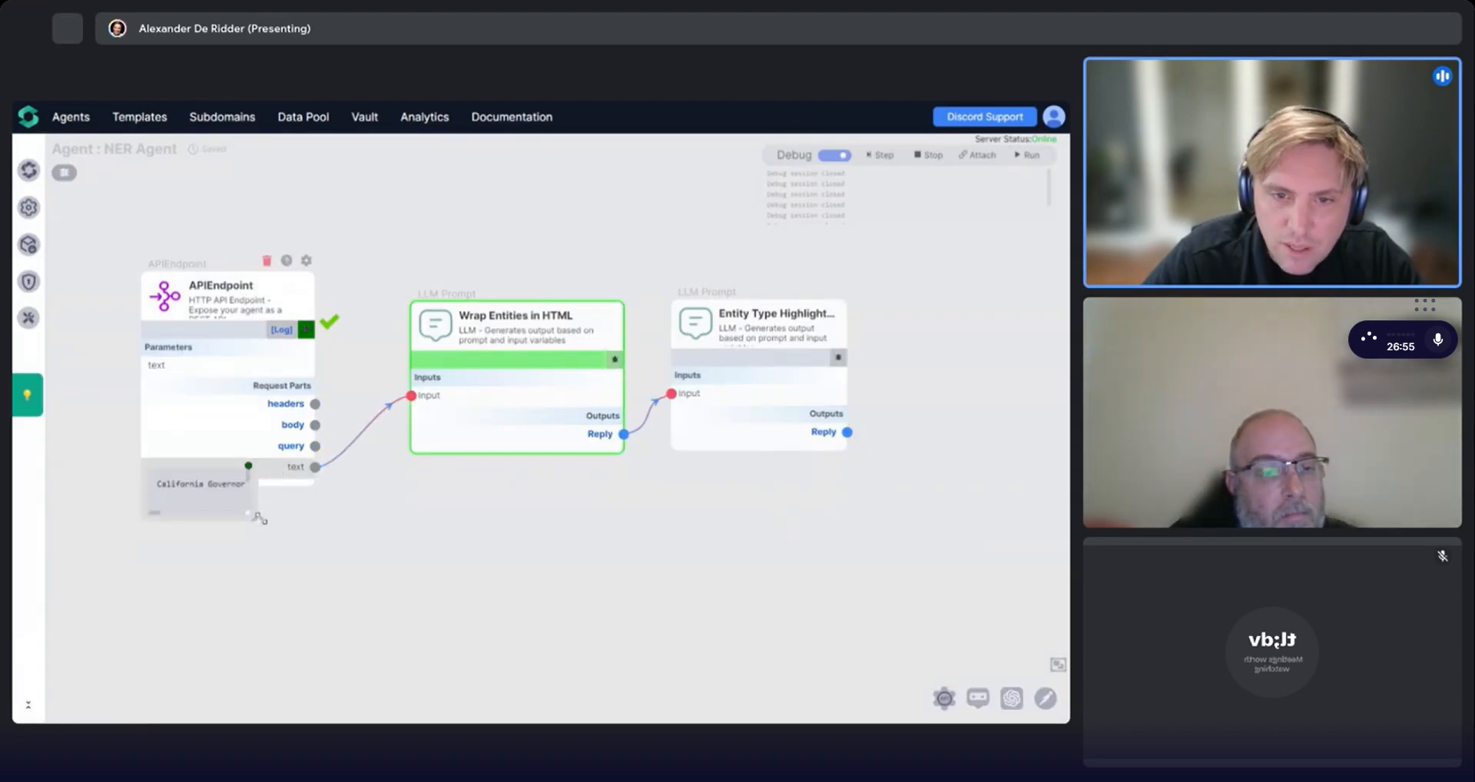
pyautogui.moveTo(258, 515); pyautogui.dragTo(753, 654)
pyautogui.scroll(-5, 449, 553)
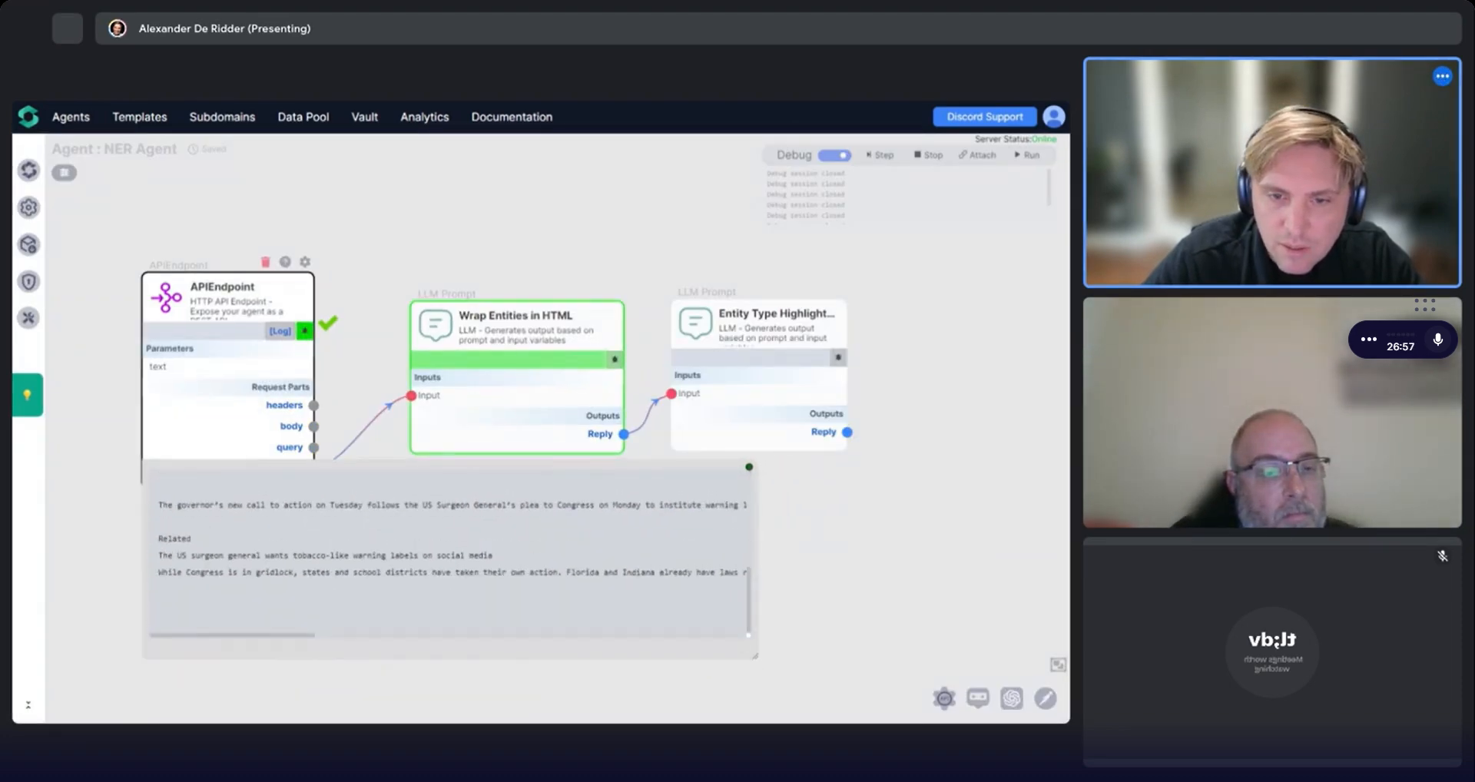
pyautogui.scroll(5, 450, 553)
pyautogui.click(750, 467)
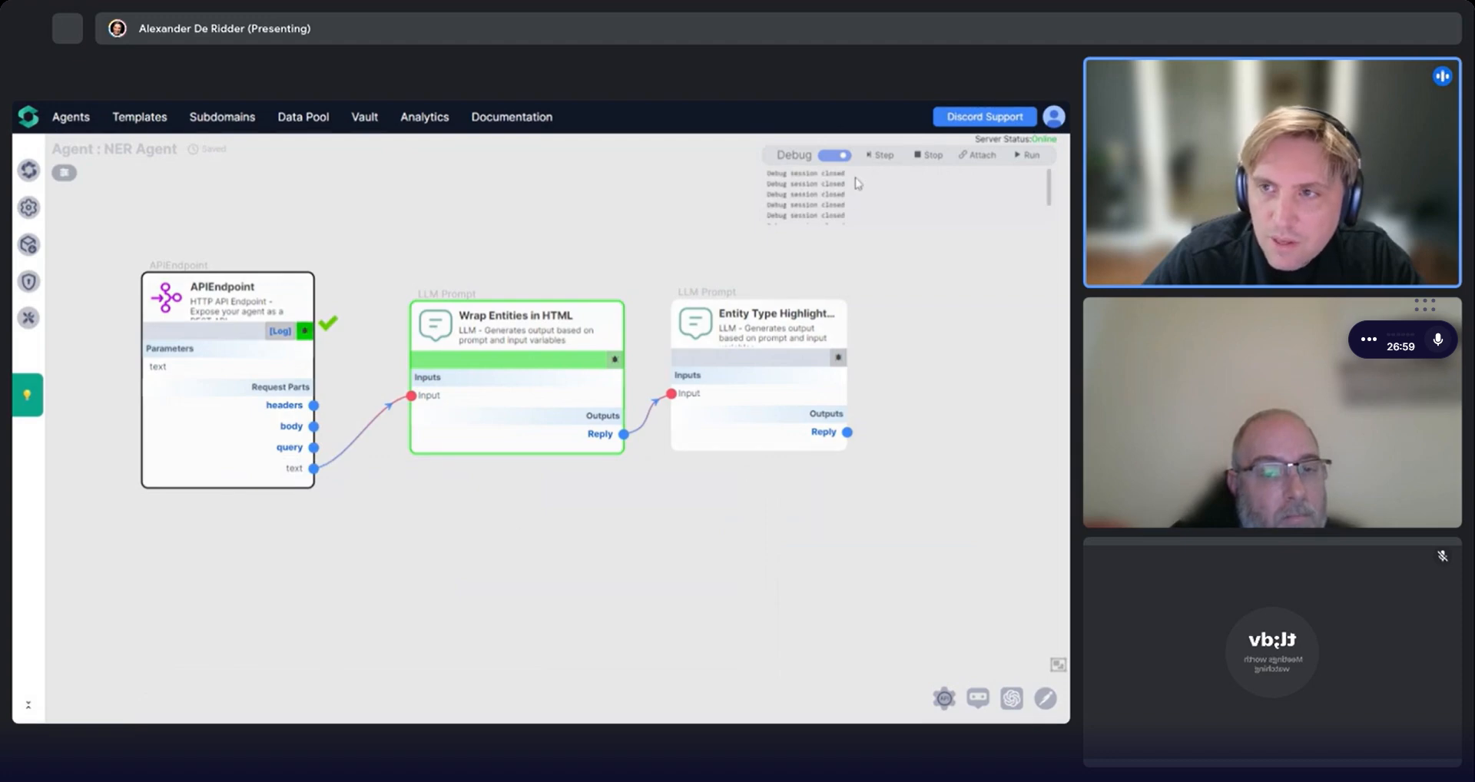
pyautogui.click(915, 157)
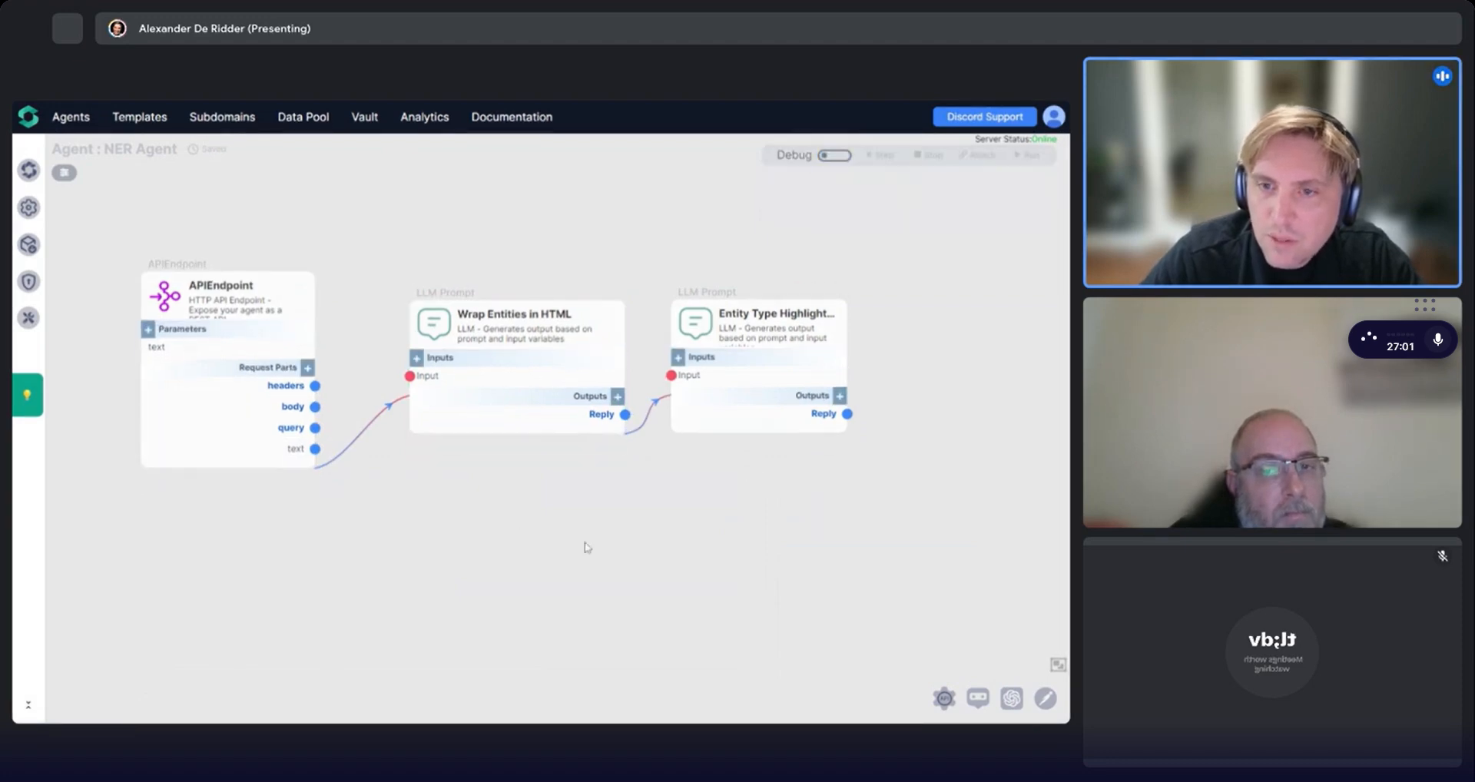
# Rearrange the nodes and rename the API endpoint node to Text to Entity HML.
pyautogui.moveTo(608, 408); pyautogui.dragTo(577, 377)
pyautogui.moveTo(798, 415); pyautogui.dragTo(768, 381)
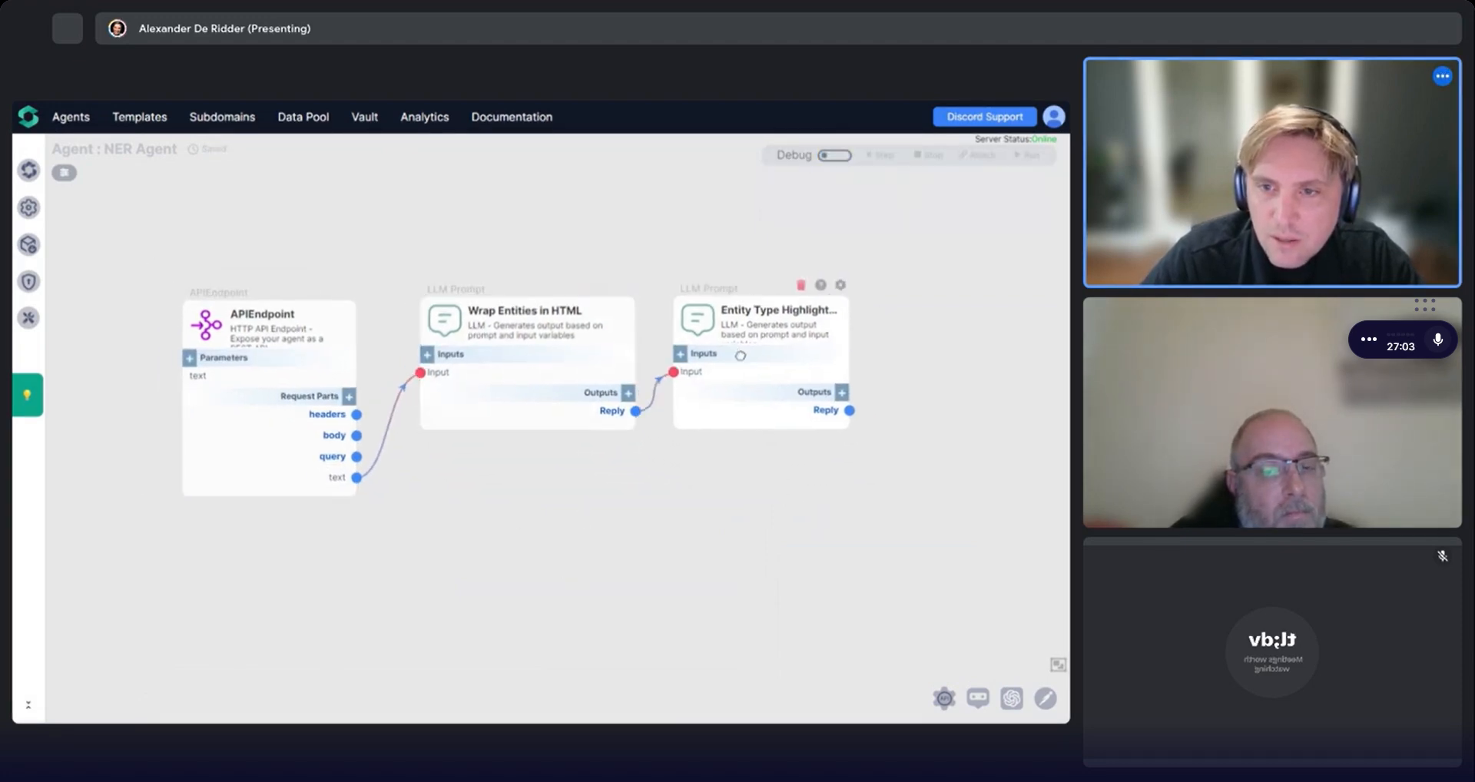
pyautogui.doubleClick(254, 312)
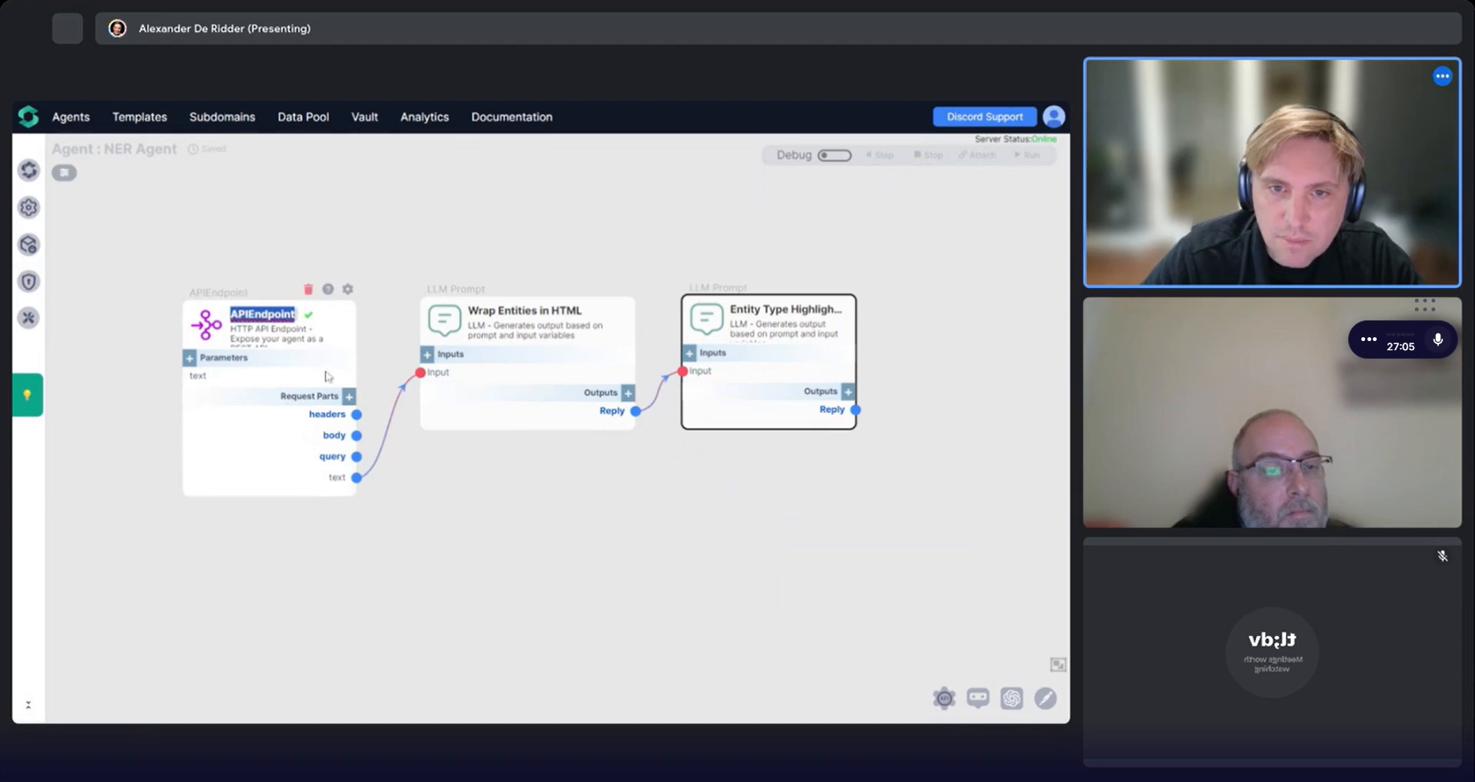
pyautogui.write('Na')
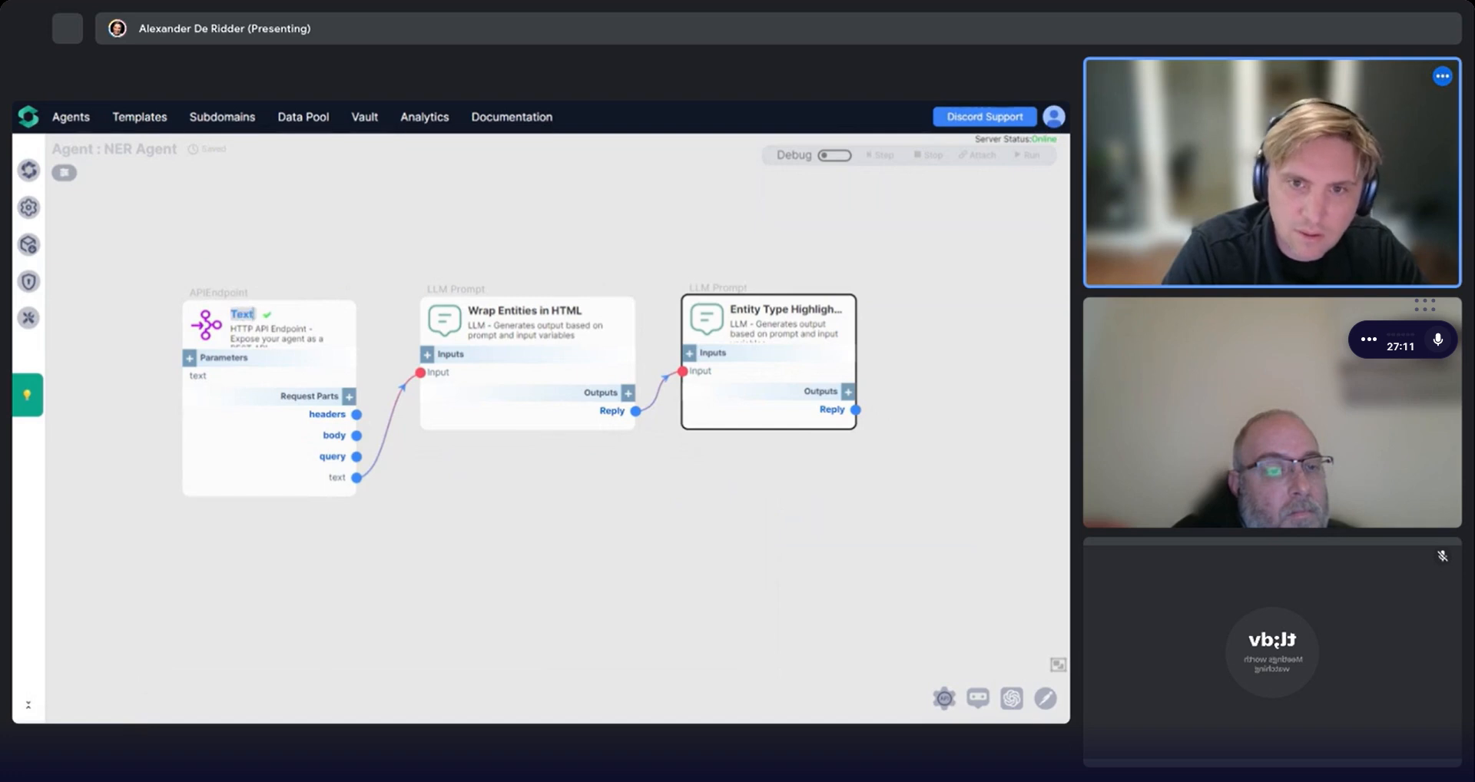
pyautogui.write(' to Entit')
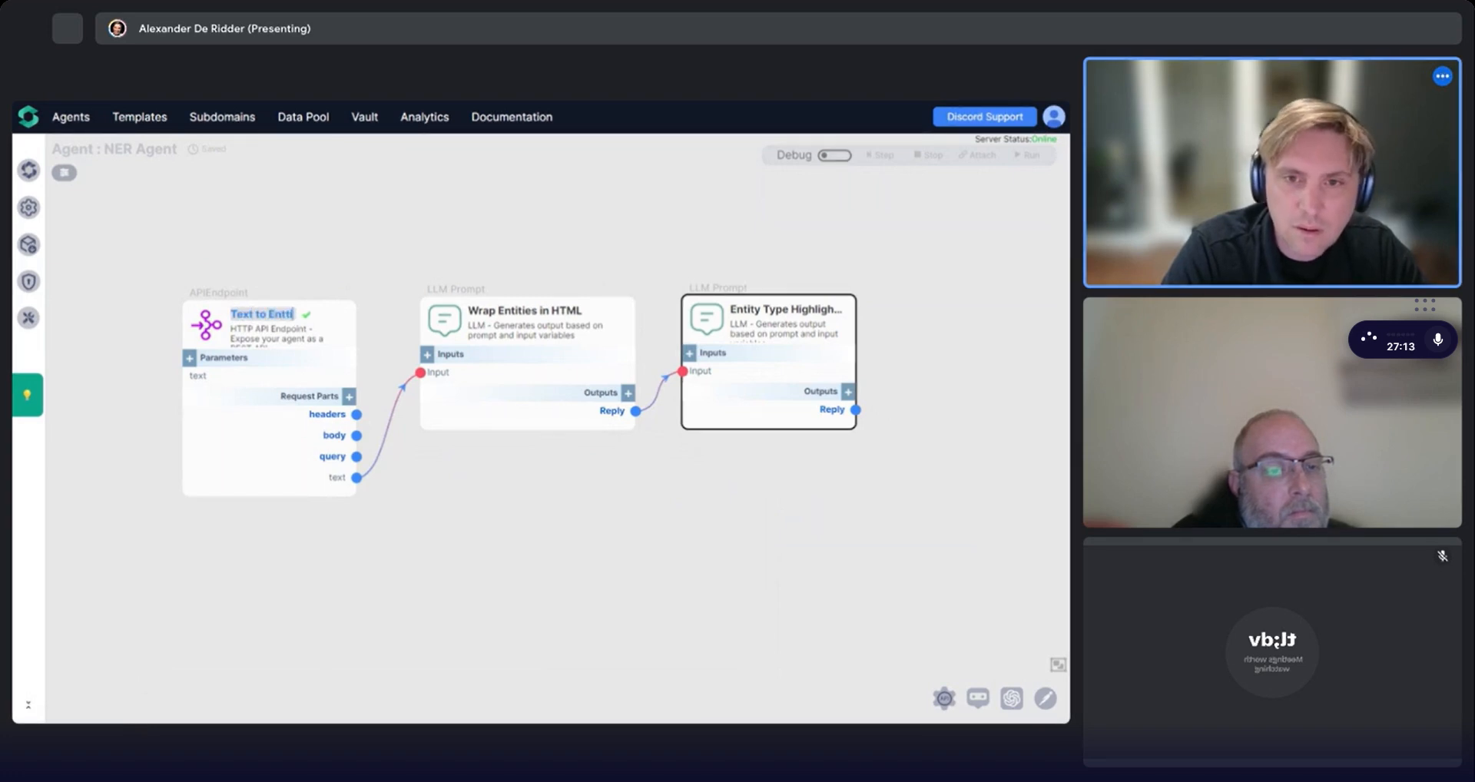
pyautogui.write('ity H')
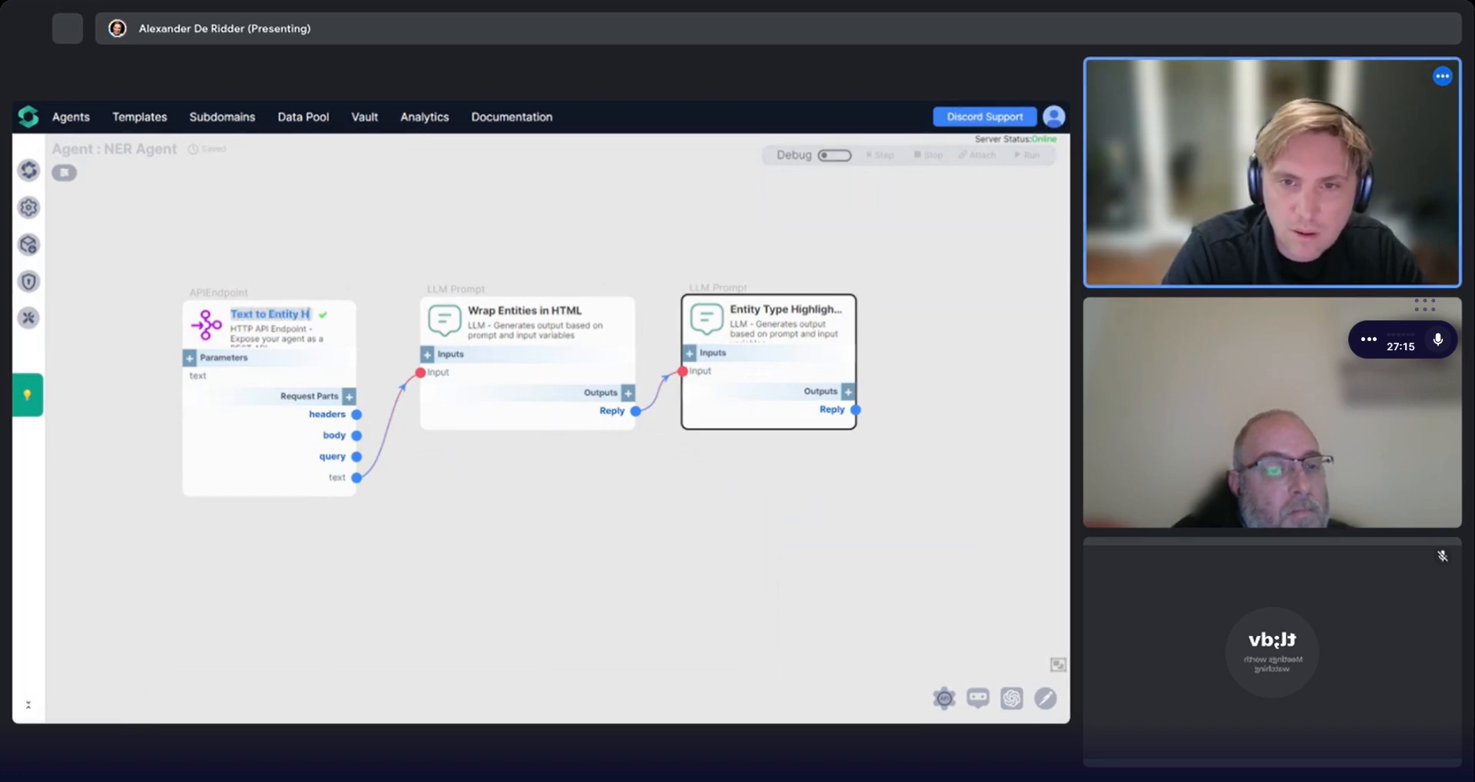
pyautogui.write('ML')
pyautogui.press('Return')
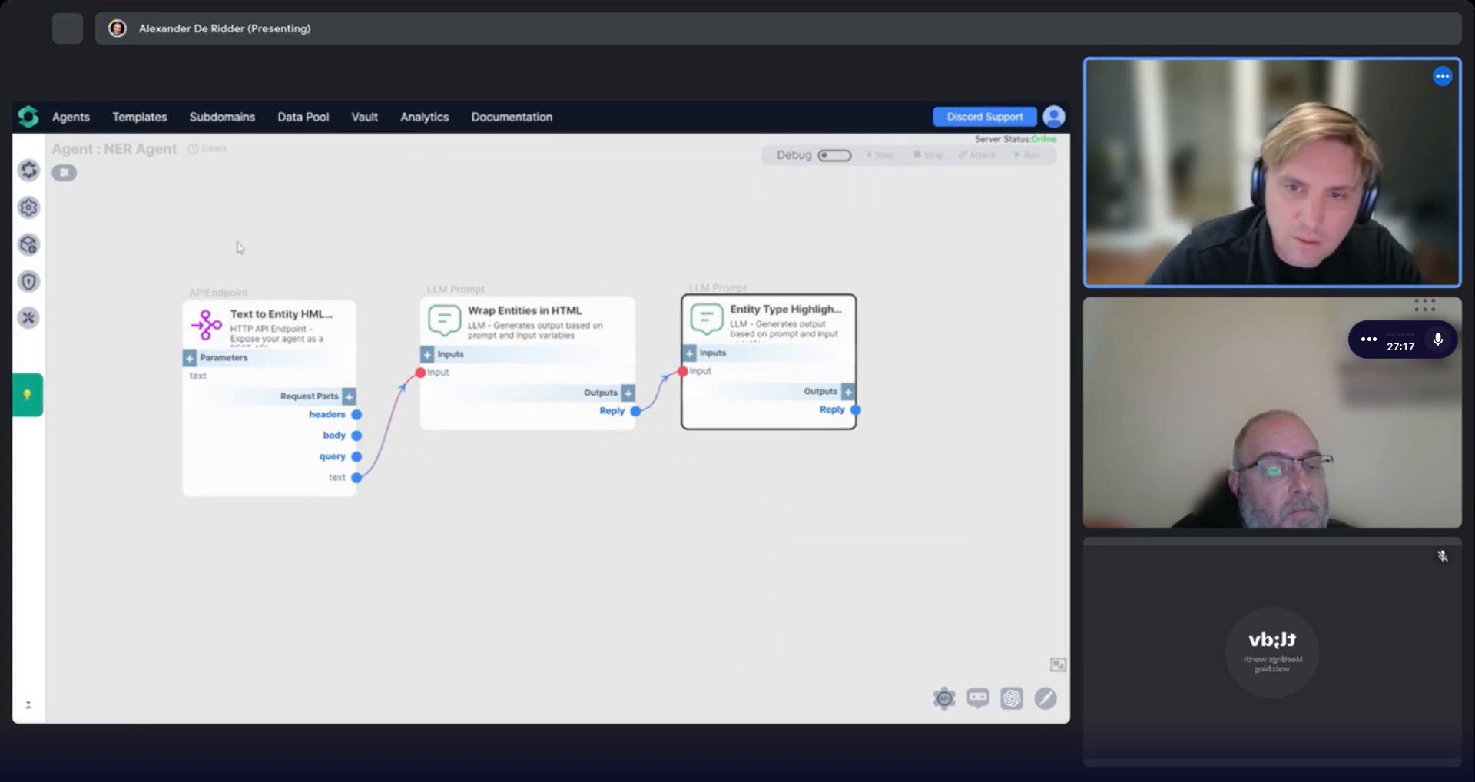
# Correct the endpoint node's title to Text to Entity HTML.
pyautogui.doubleClick(309, 315)
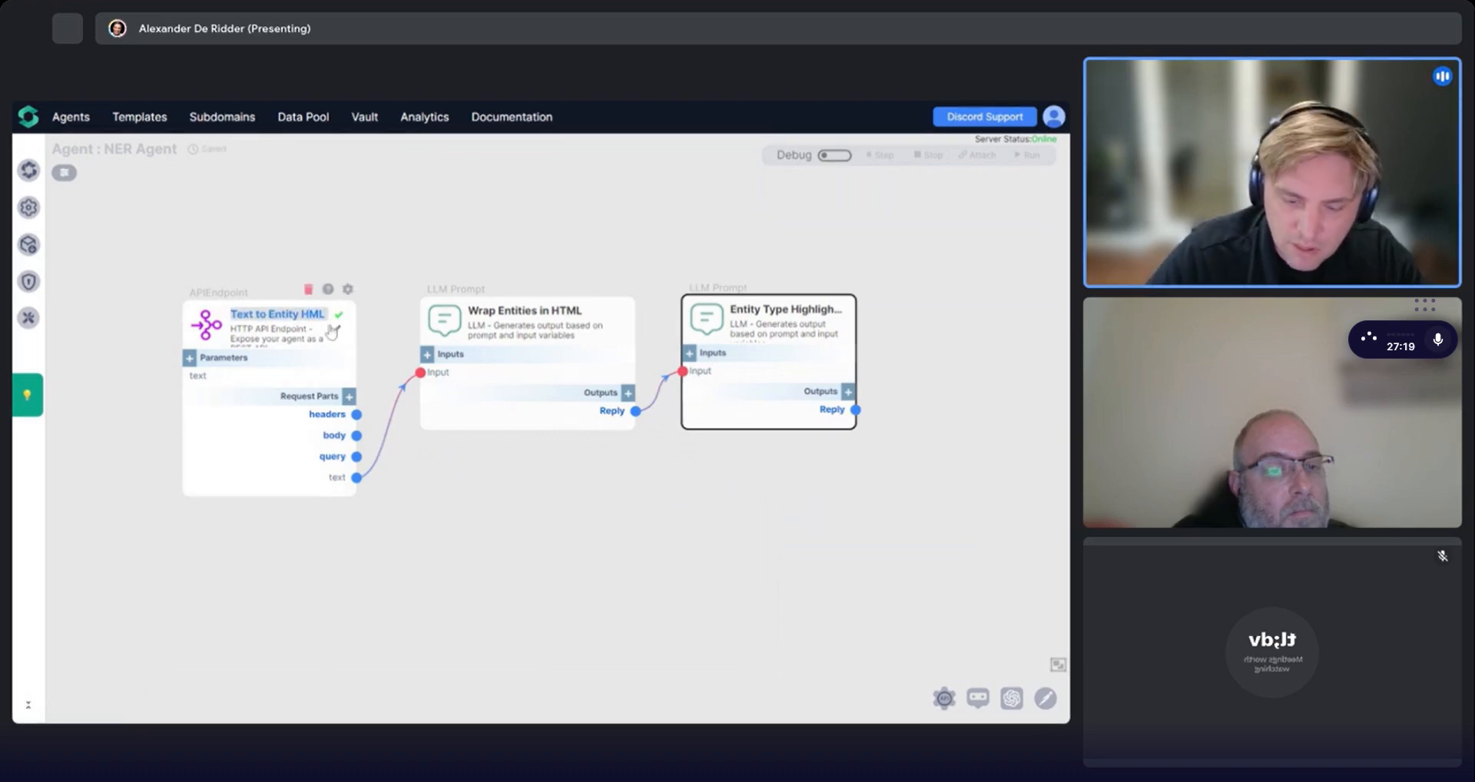
pyautogui.write('T')
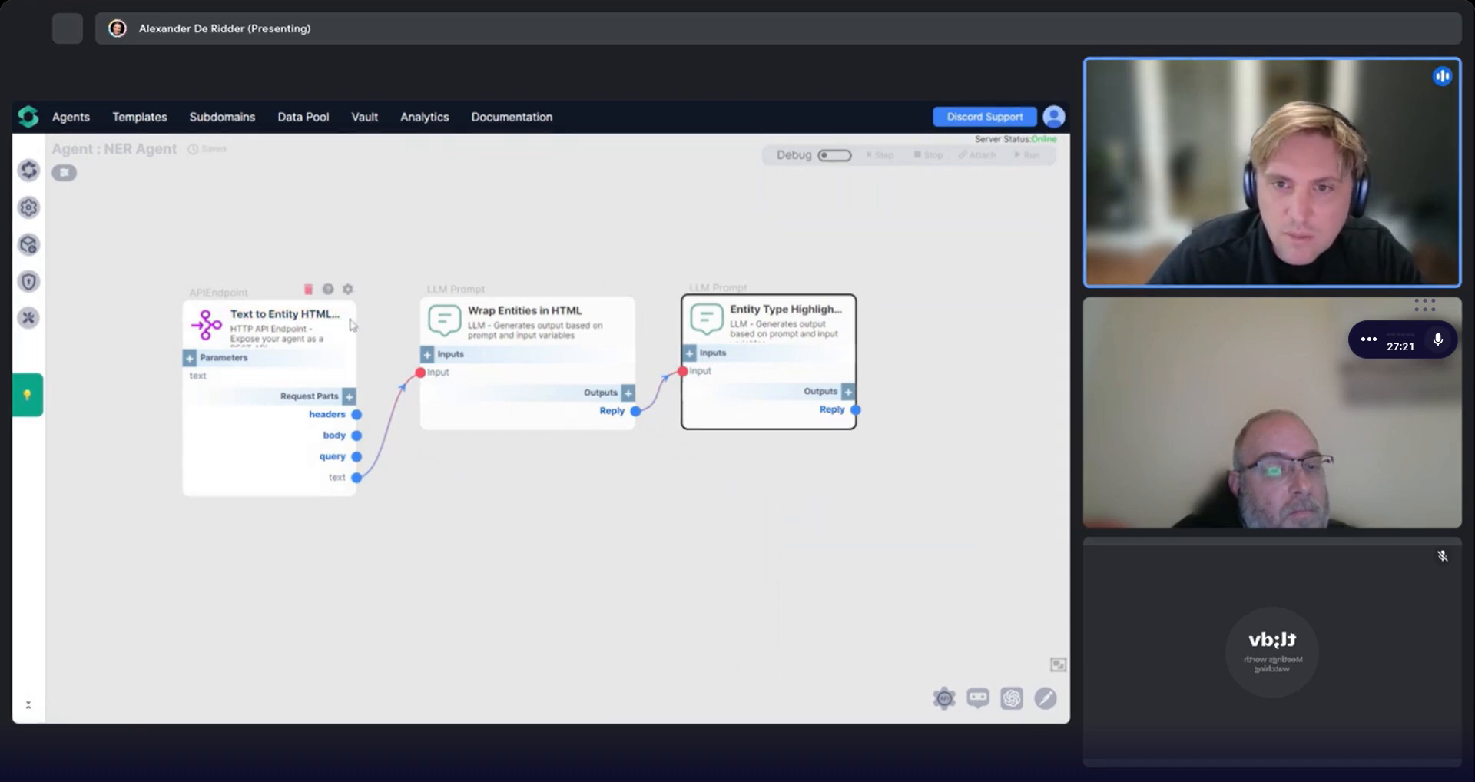
pyautogui.click(291, 352)
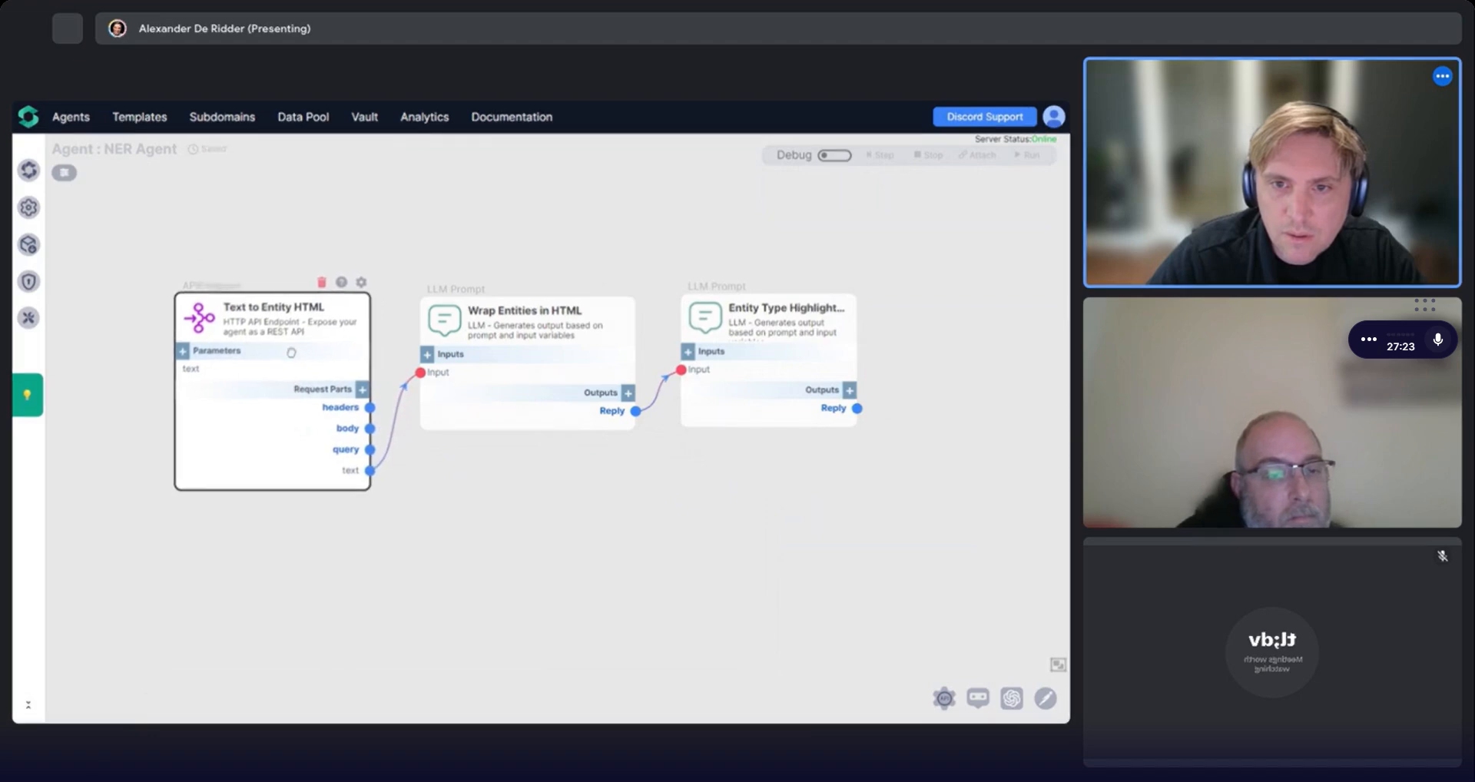
# Open the agent's API documentation and start a try-out of the POST /api/NamedEntityLabeler endpoint.
pyautogui.moveTo(569, 543); pyautogui.dragTo(521, 468)
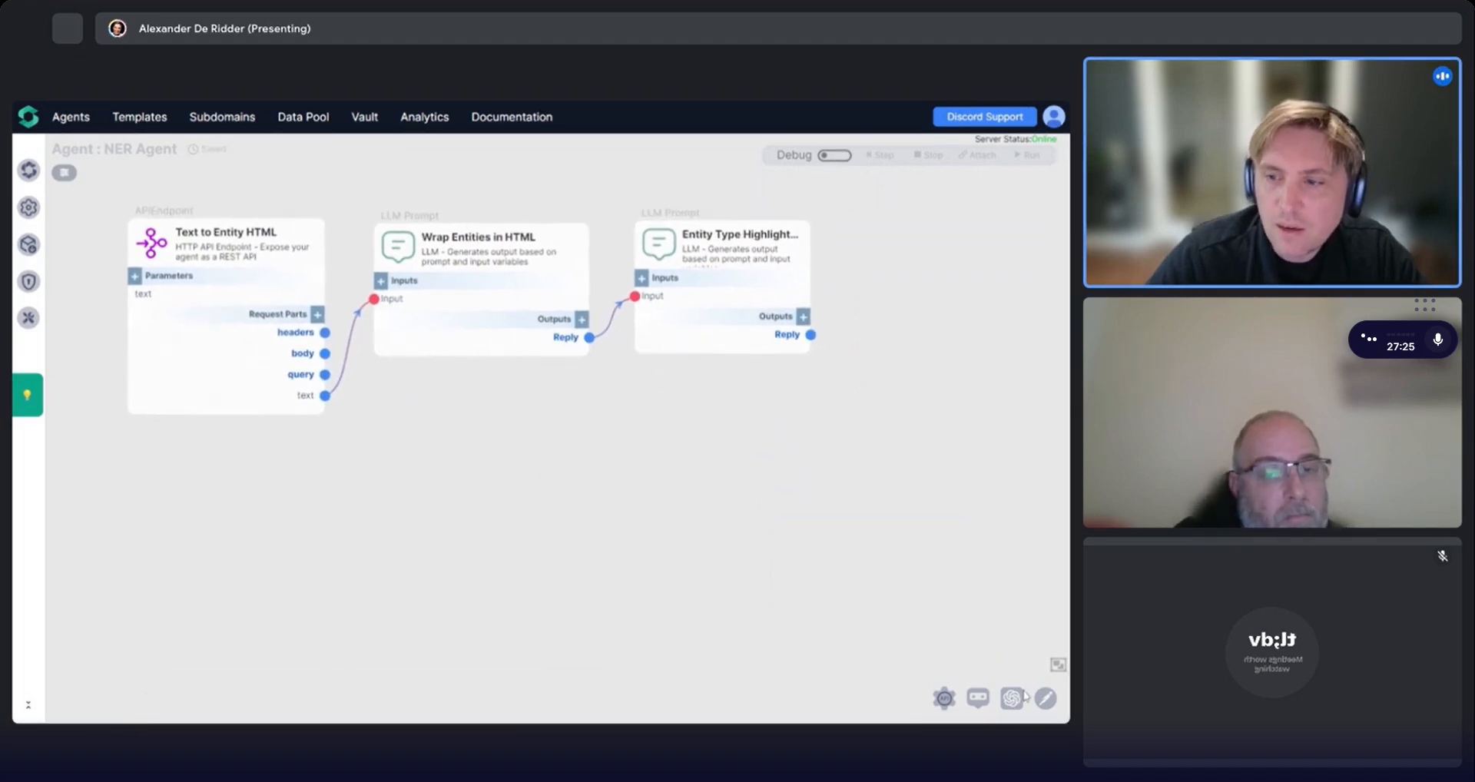
pyautogui.click(943, 699)
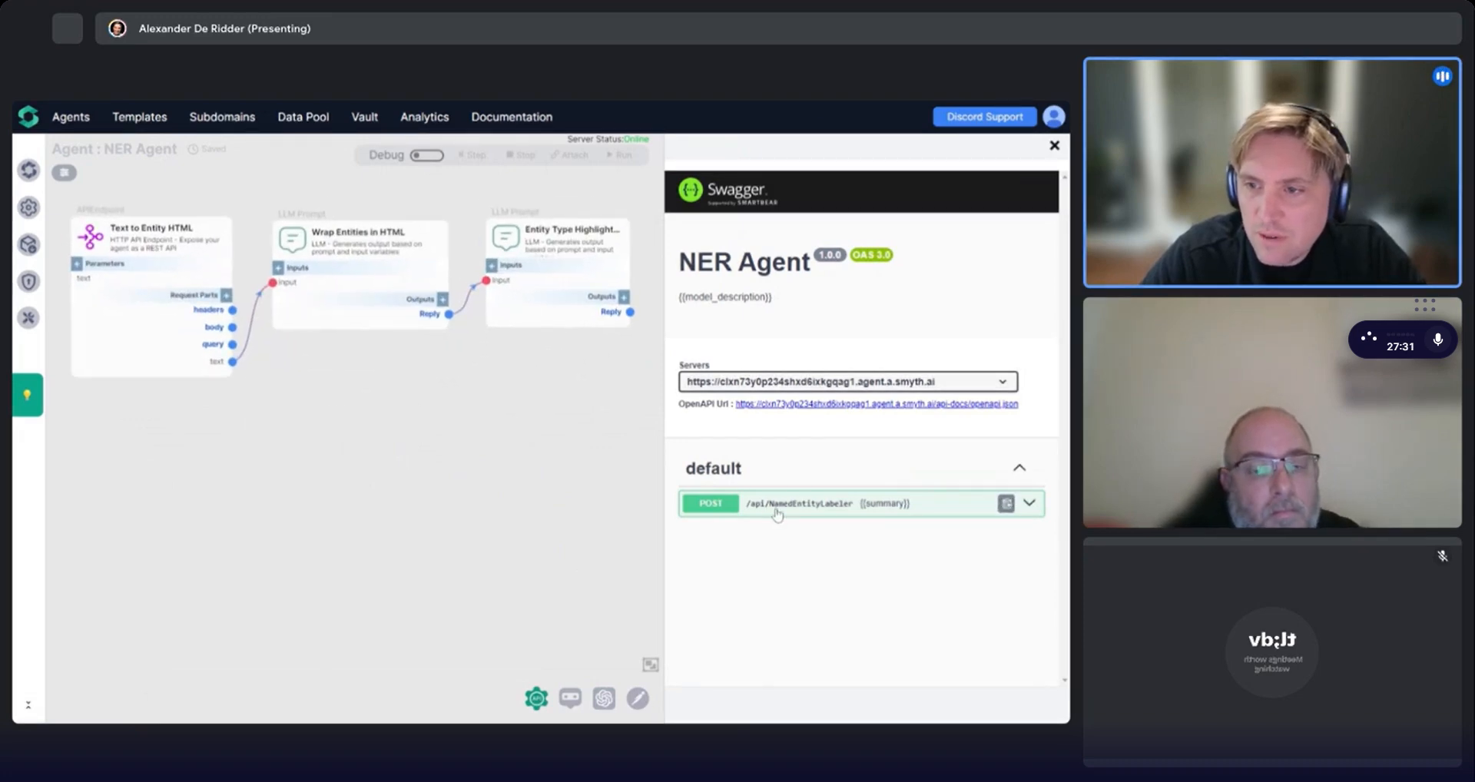
pyautogui.click(1029, 503)
pyautogui.scroll(-3, 769, 441)
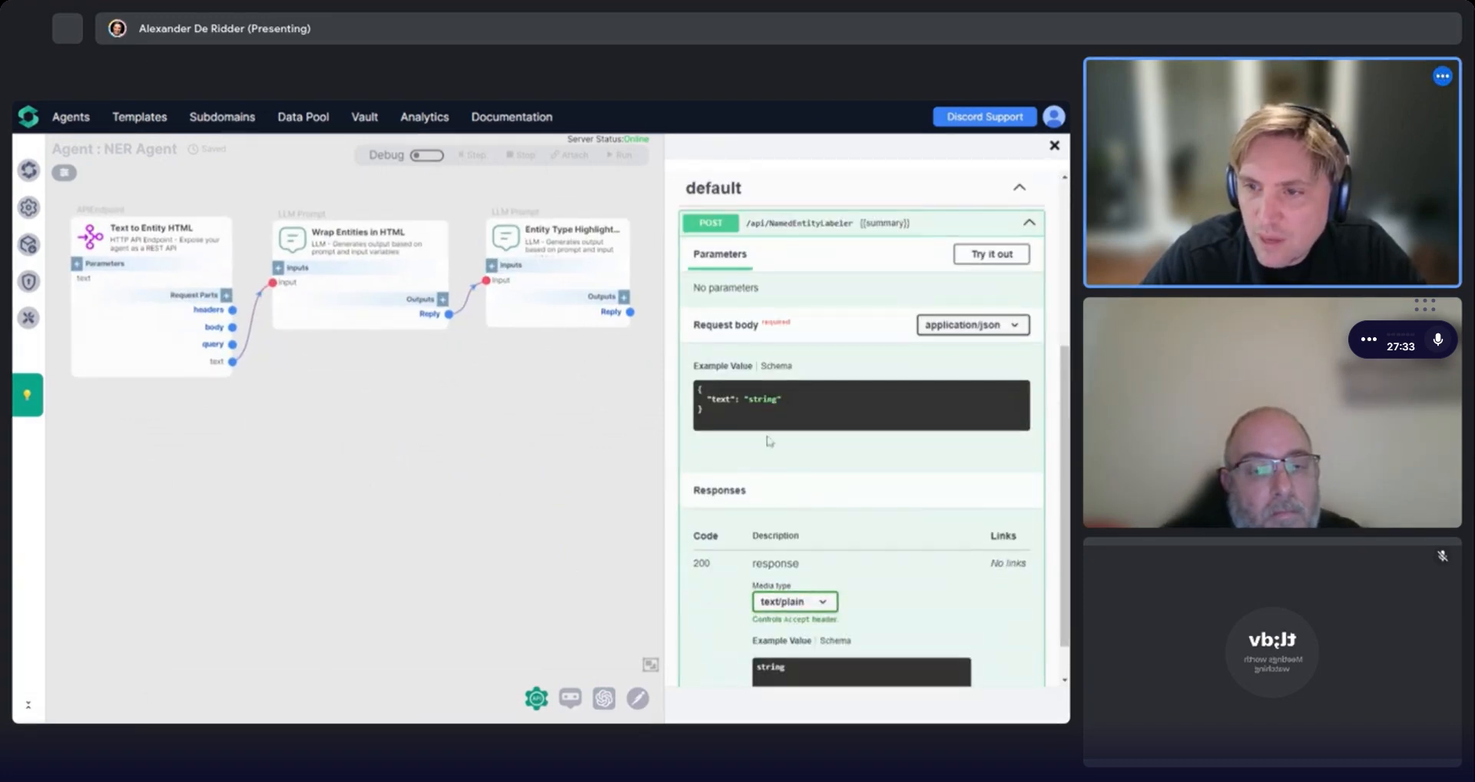
pyautogui.click(982, 257)
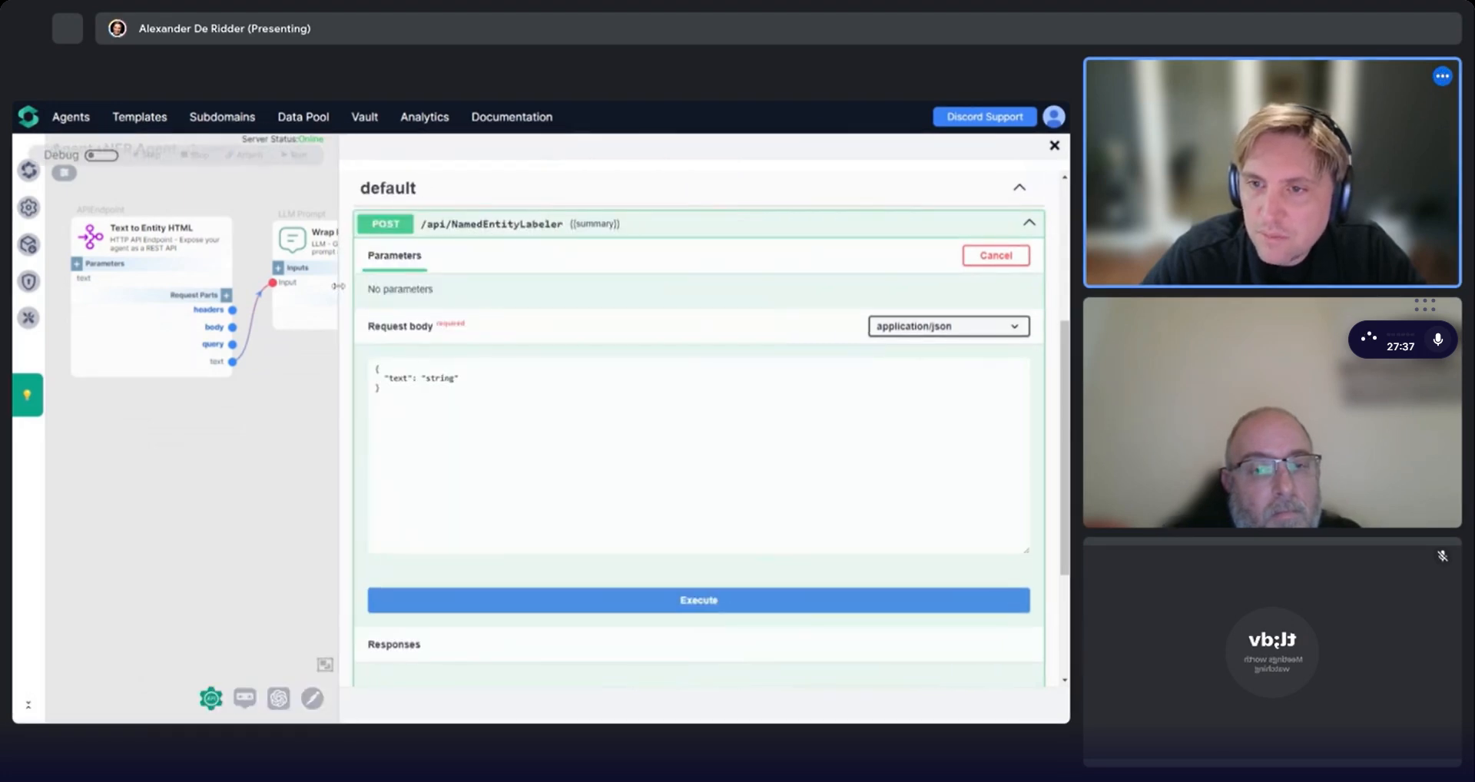
# Paste the sample news article into the request body's text field and execute the request.
pyautogui.moveTo(665, 309); pyautogui.dragTo(342, 308)
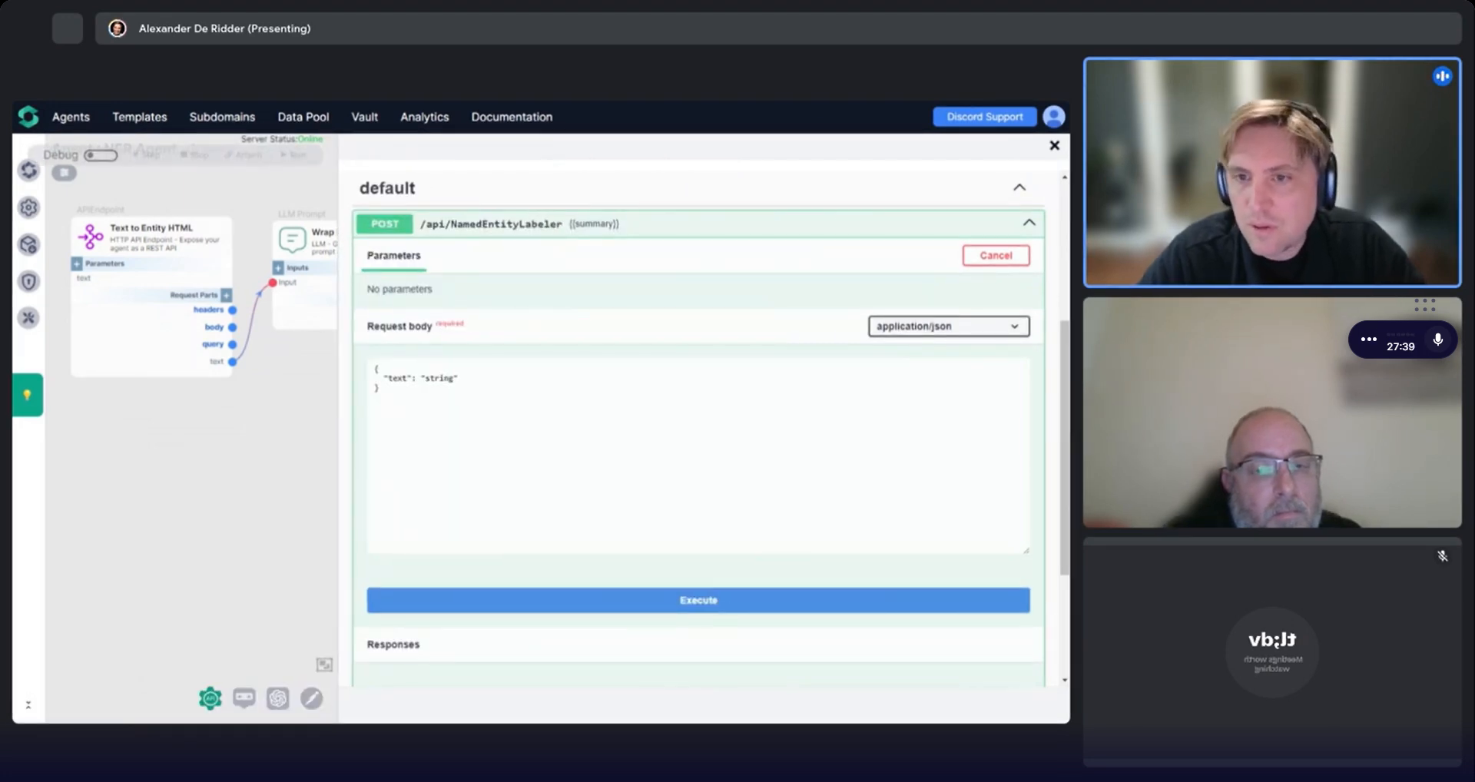
pyautogui.doubleClick(440, 378)
pyautogui.hotkey('ctrl', 'v')
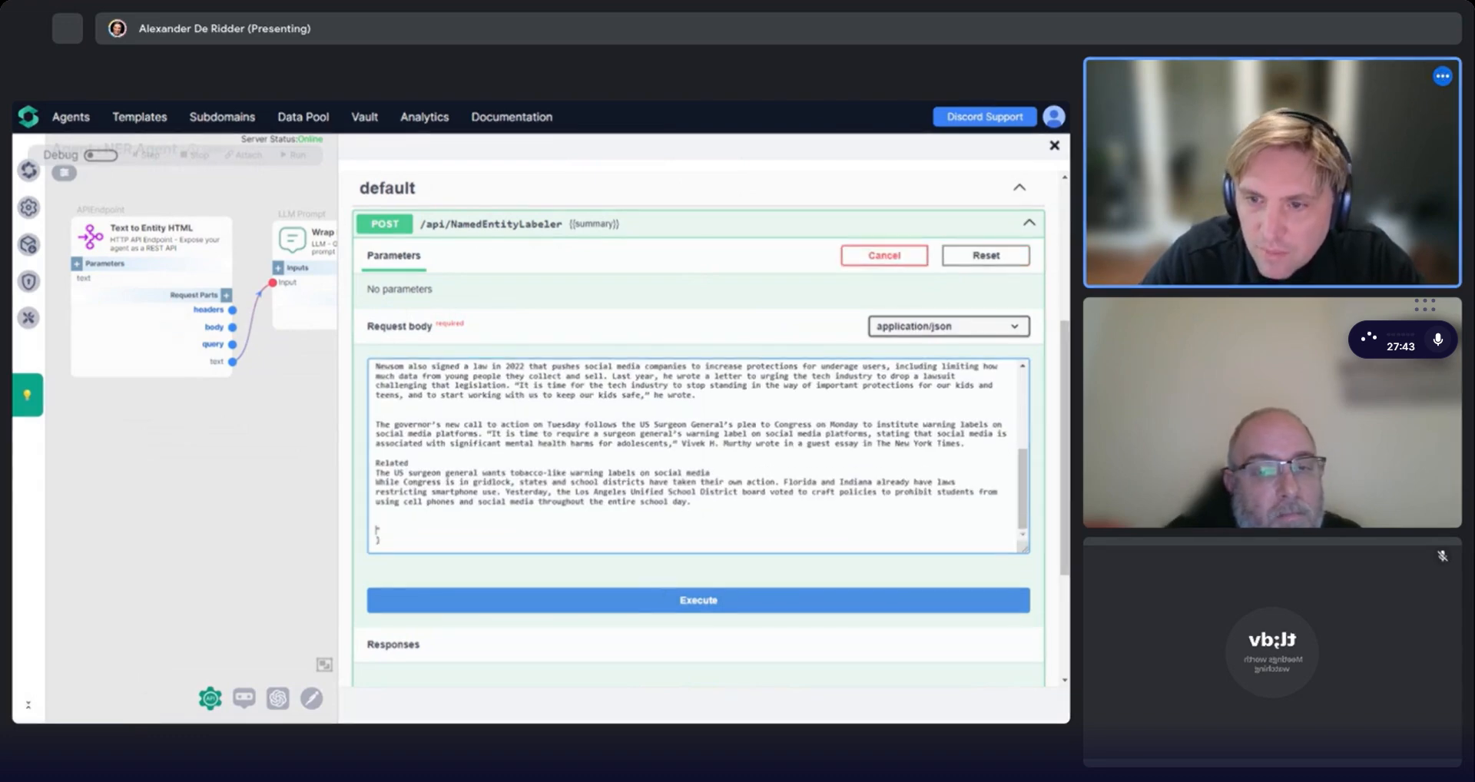
pyautogui.click(673, 607)
# Review the server response for the request, then return to the request body.
pyautogui.scroll(-4, 553, 554)
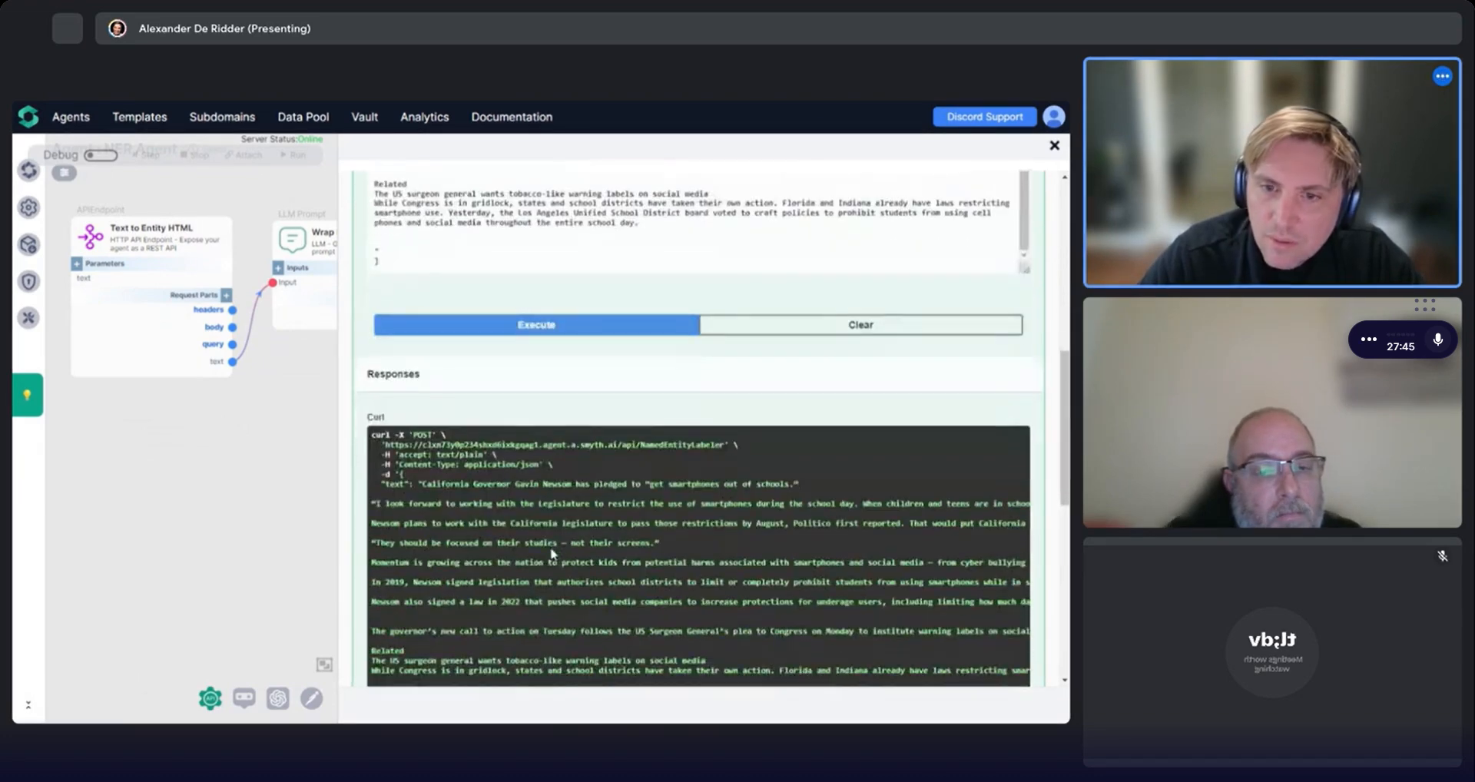
pyautogui.scroll(-8, 487, 499)
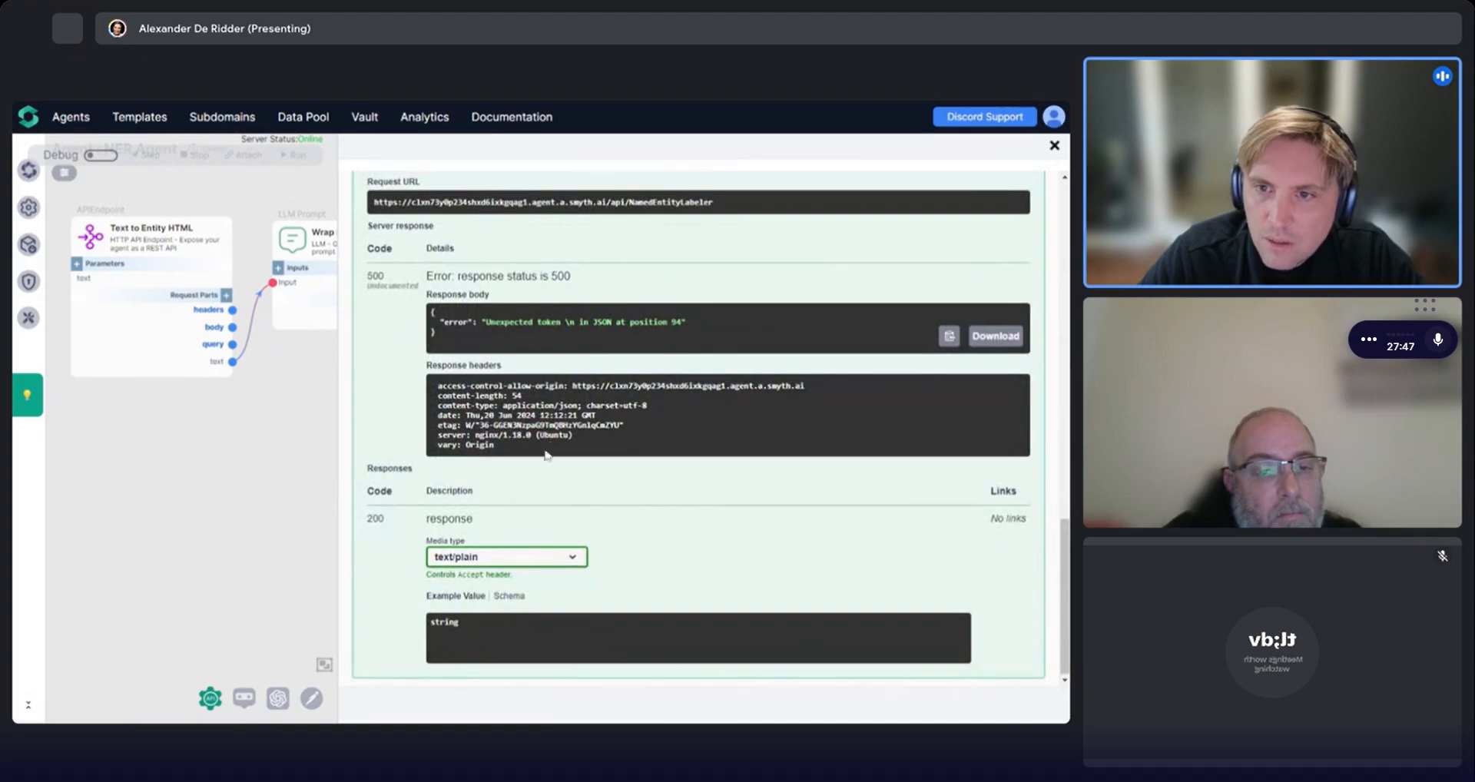
pyautogui.scroll(12, 547, 455)
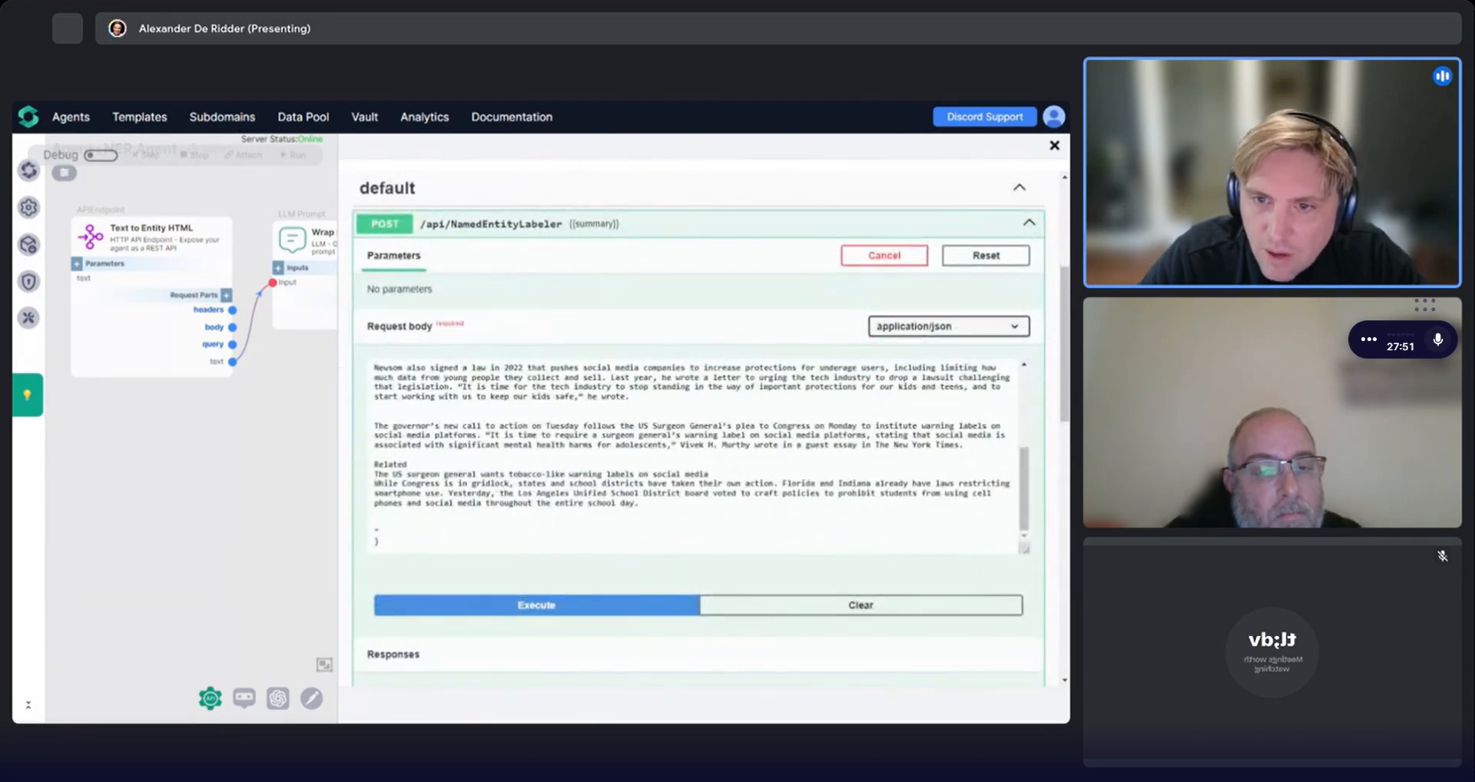
pyautogui.click(488, 433)
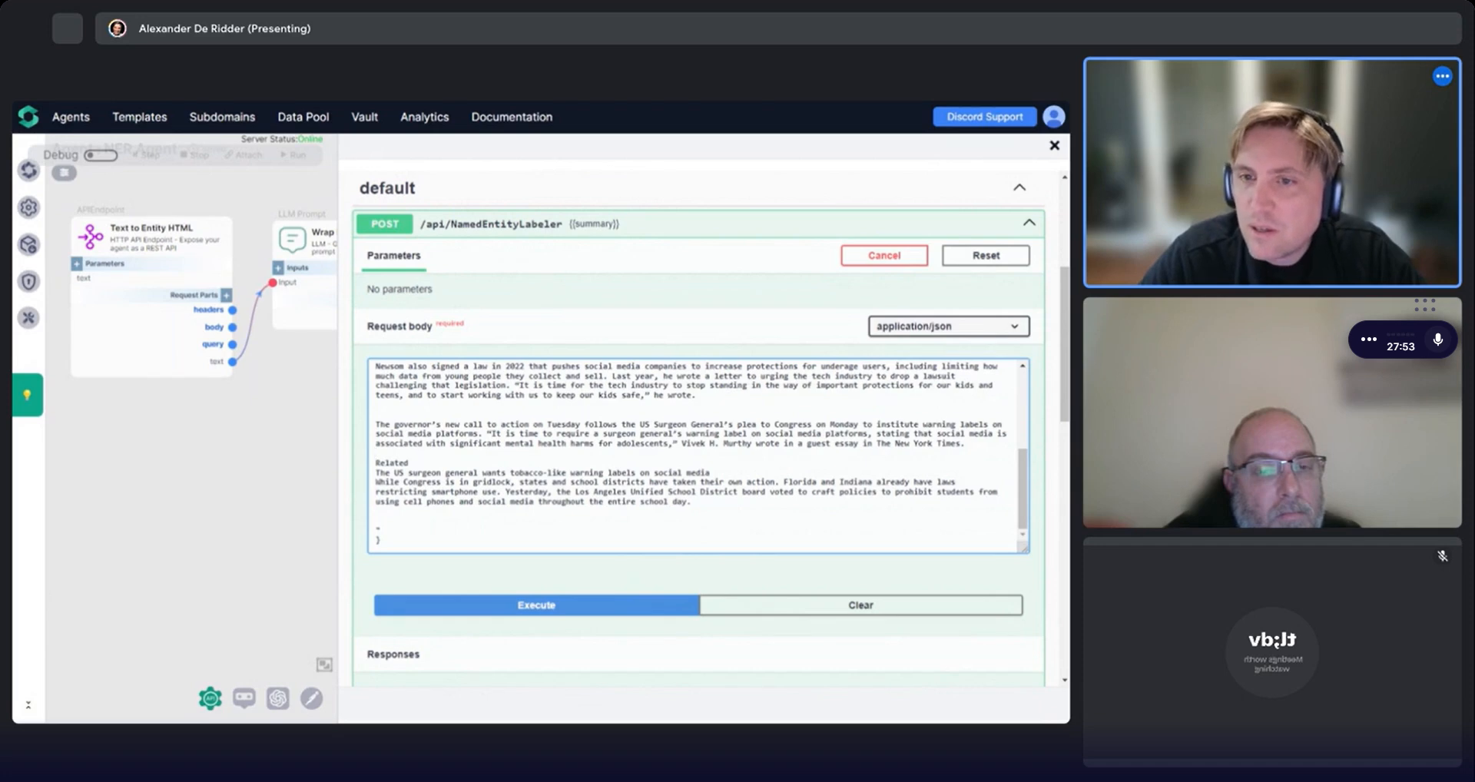
pyautogui.scroll(5, 697, 455)
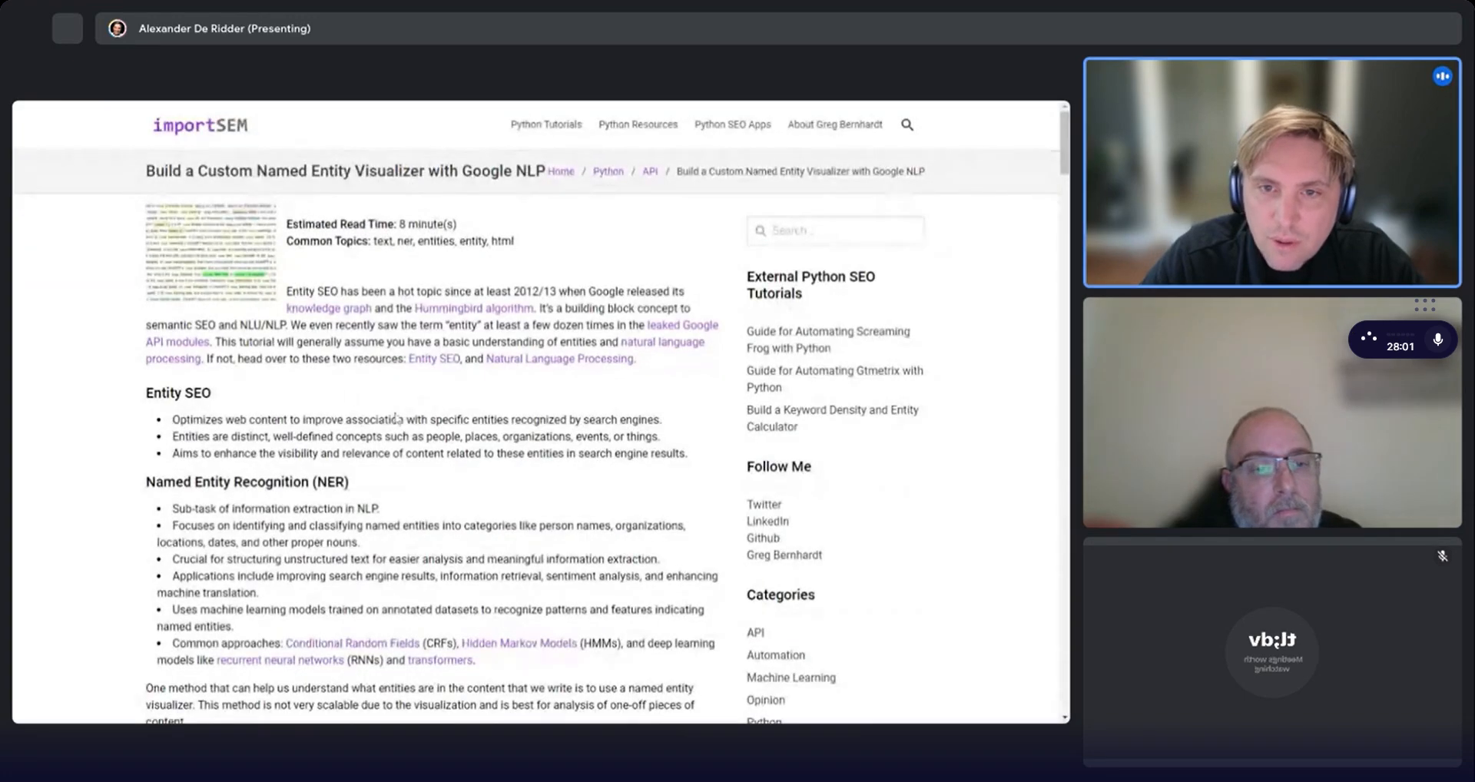
# Browse reference web articles about named entity visualization and ChatGPT reliability.
pyautogui.scroll(-2, 380, 412)
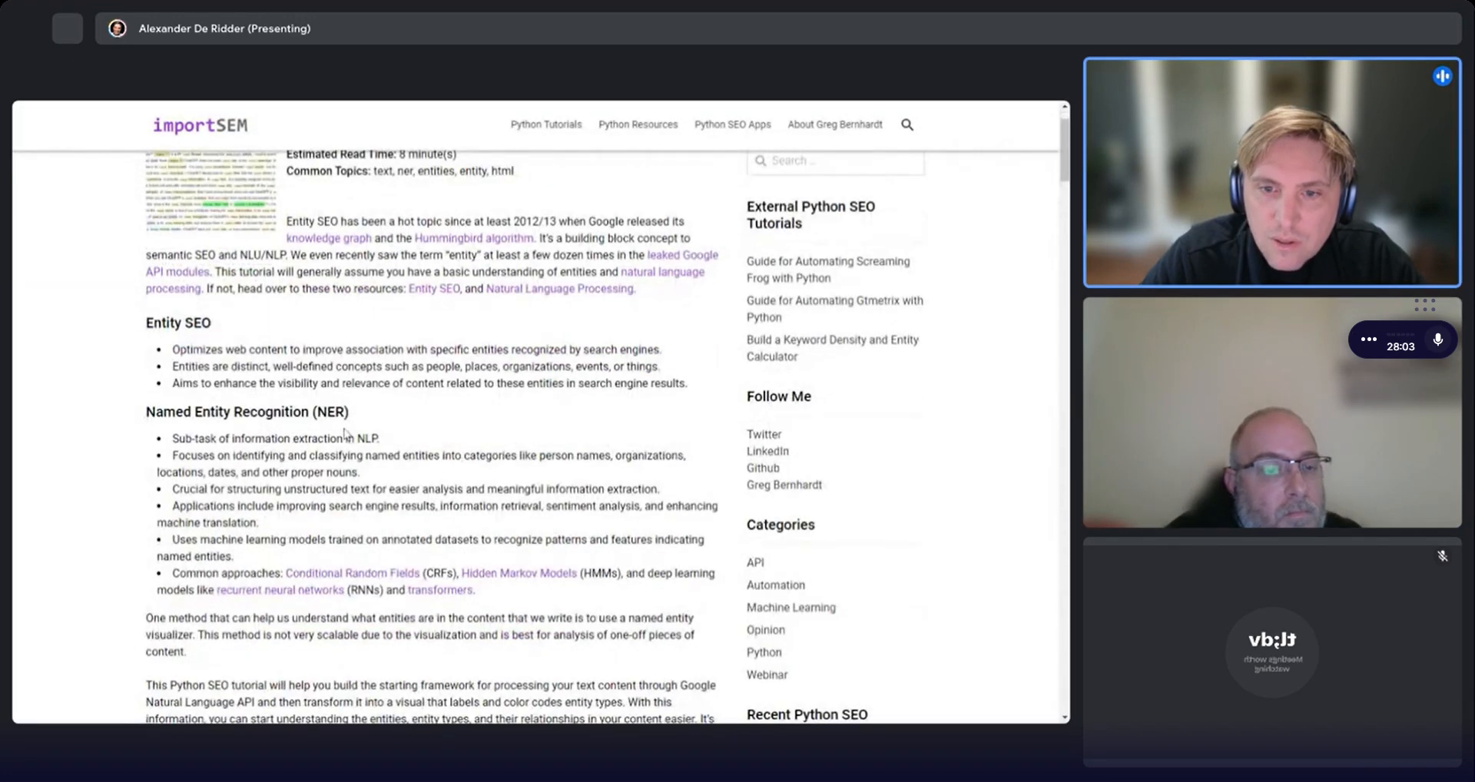
pyautogui.scroll(-5, 345, 435)
pyautogui.click(185, 504)
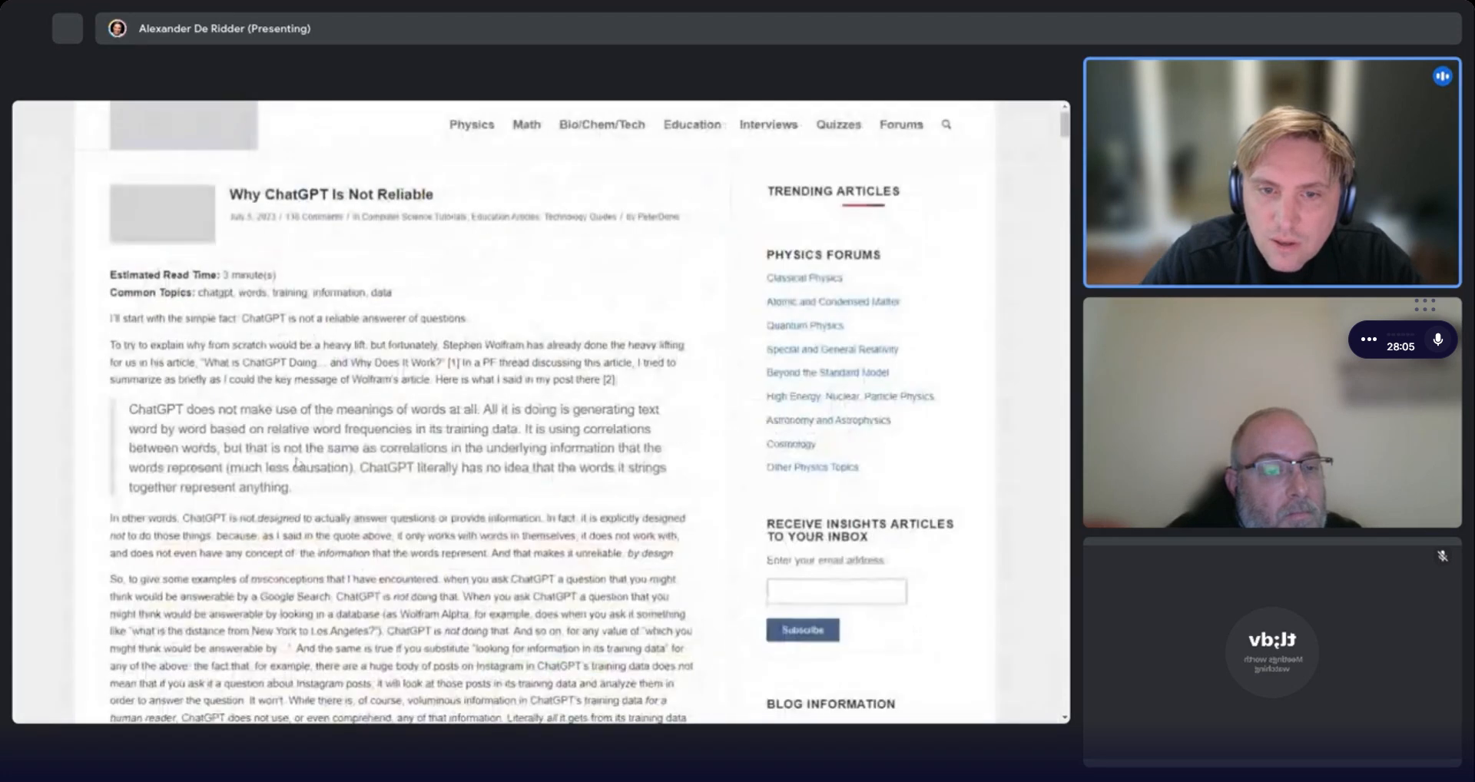
pyautogui.scroll(-2, 399, 415)
pyautogui.scroll(1, 400, 415)
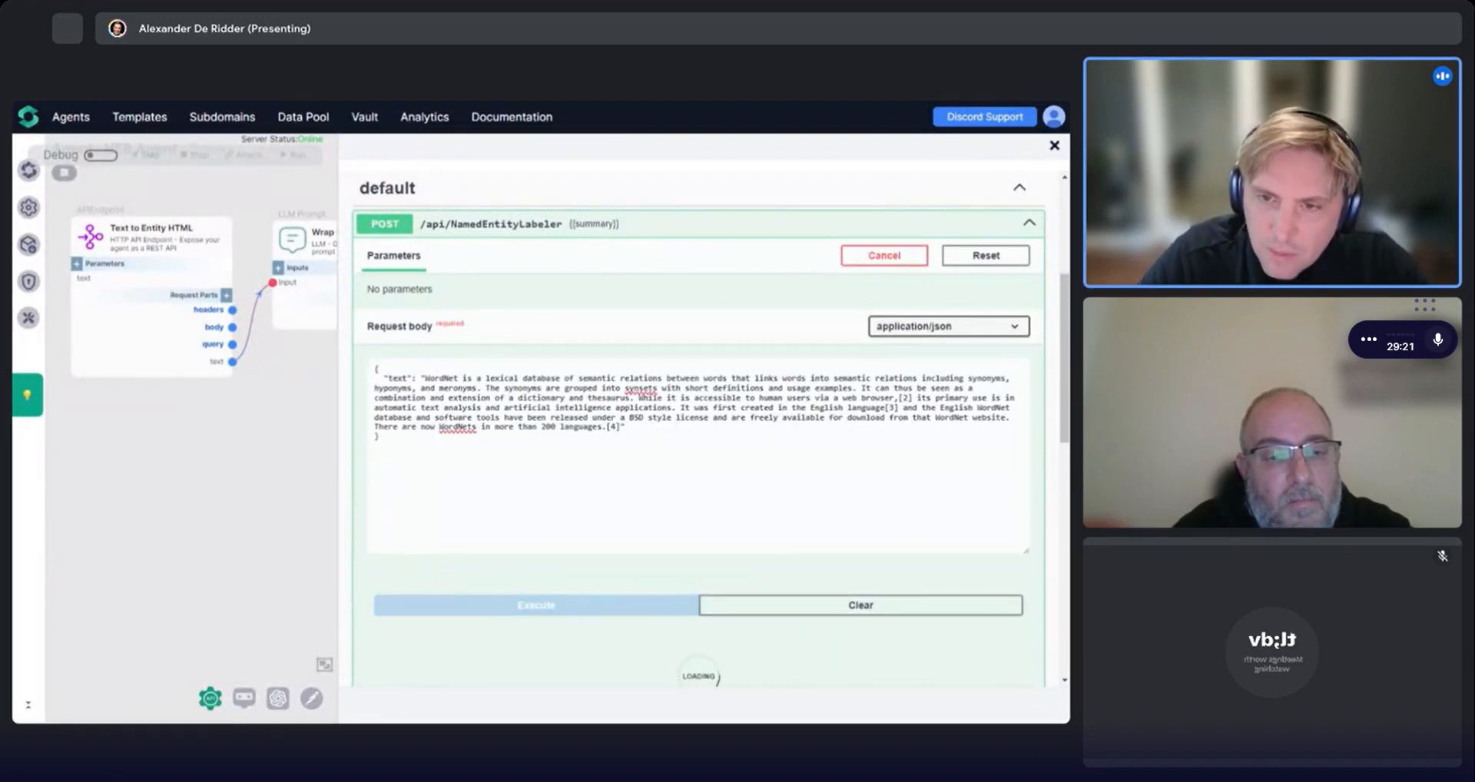
# Review the HTML response returned for the WordNet sample text request.
pyautogui.scroll(-7, 699, 460)
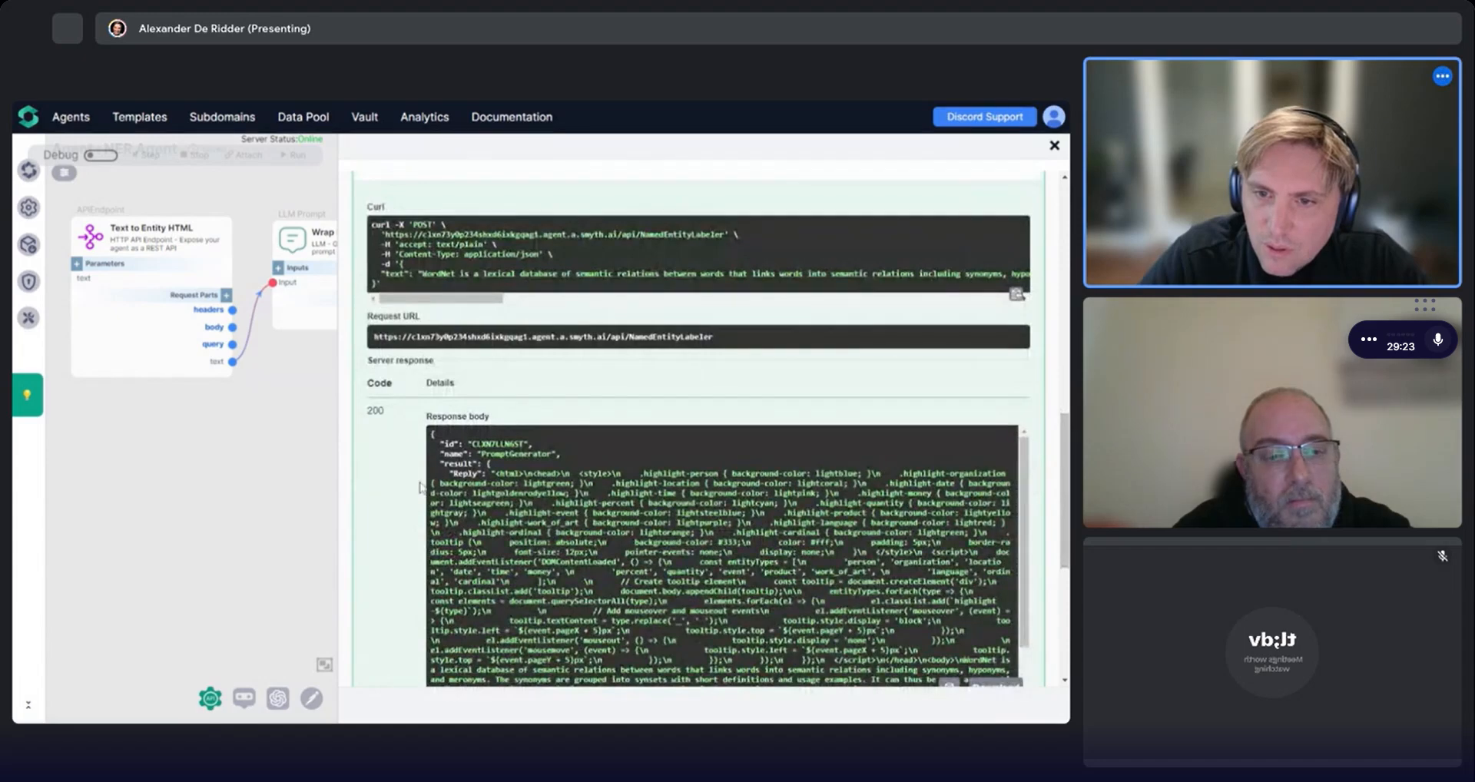
# Scroll through the Swagger page to review the WordNet request body and its HTML response body.
pyautogui.scroll(-5, 421, 487)
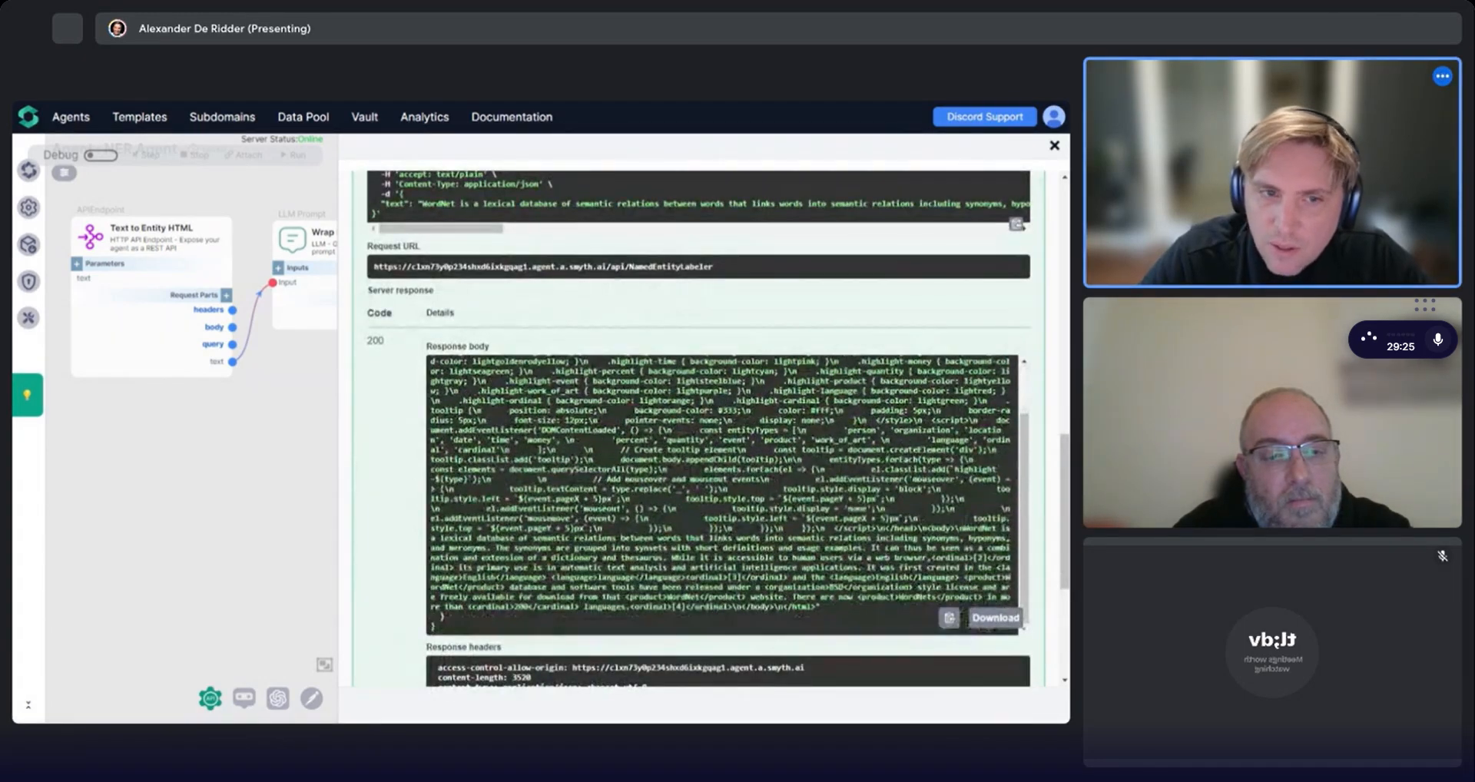
pyautogui.scroll(2, 622, 429)
pyautogui.scroll(10, 622, 429)
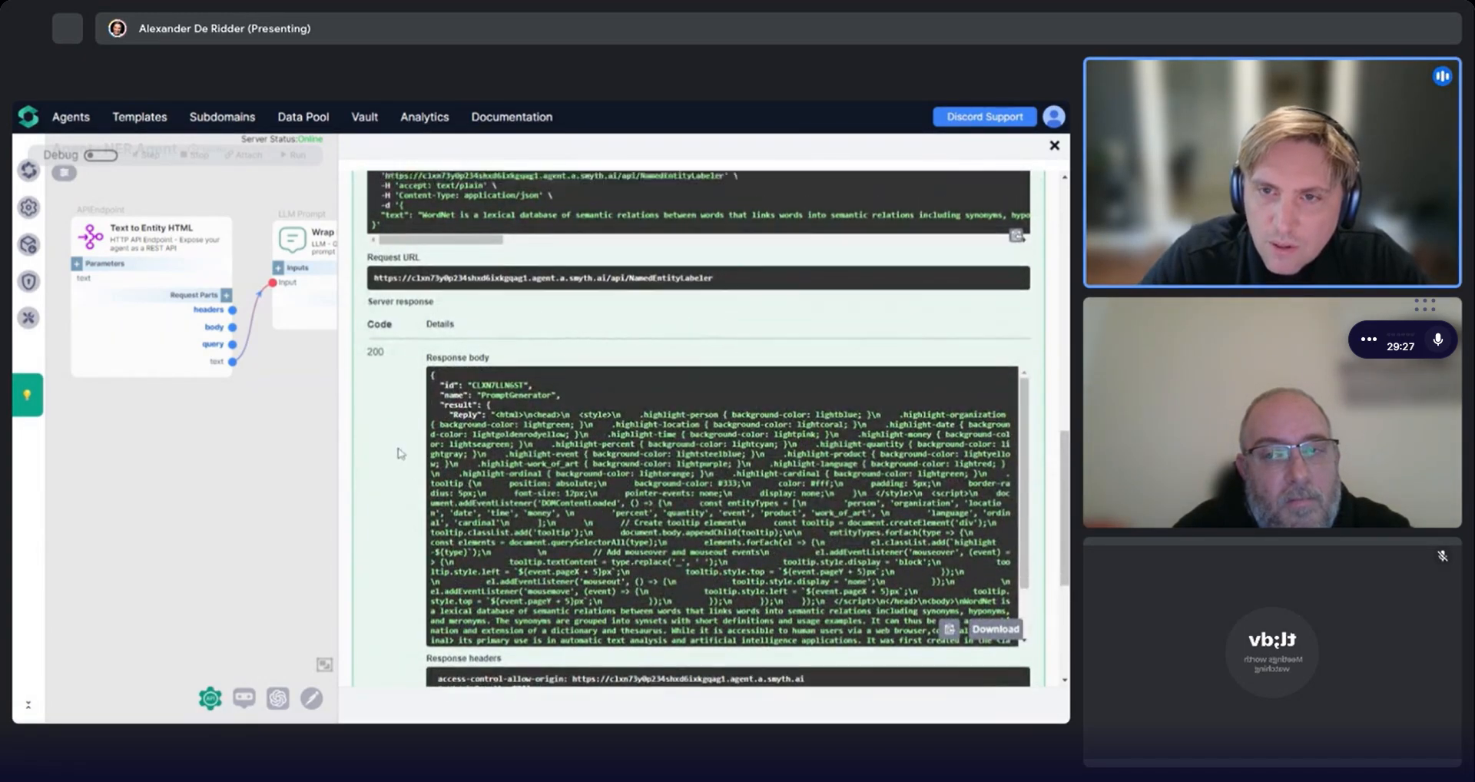
pyautogui.scroll(1, 622, 430)
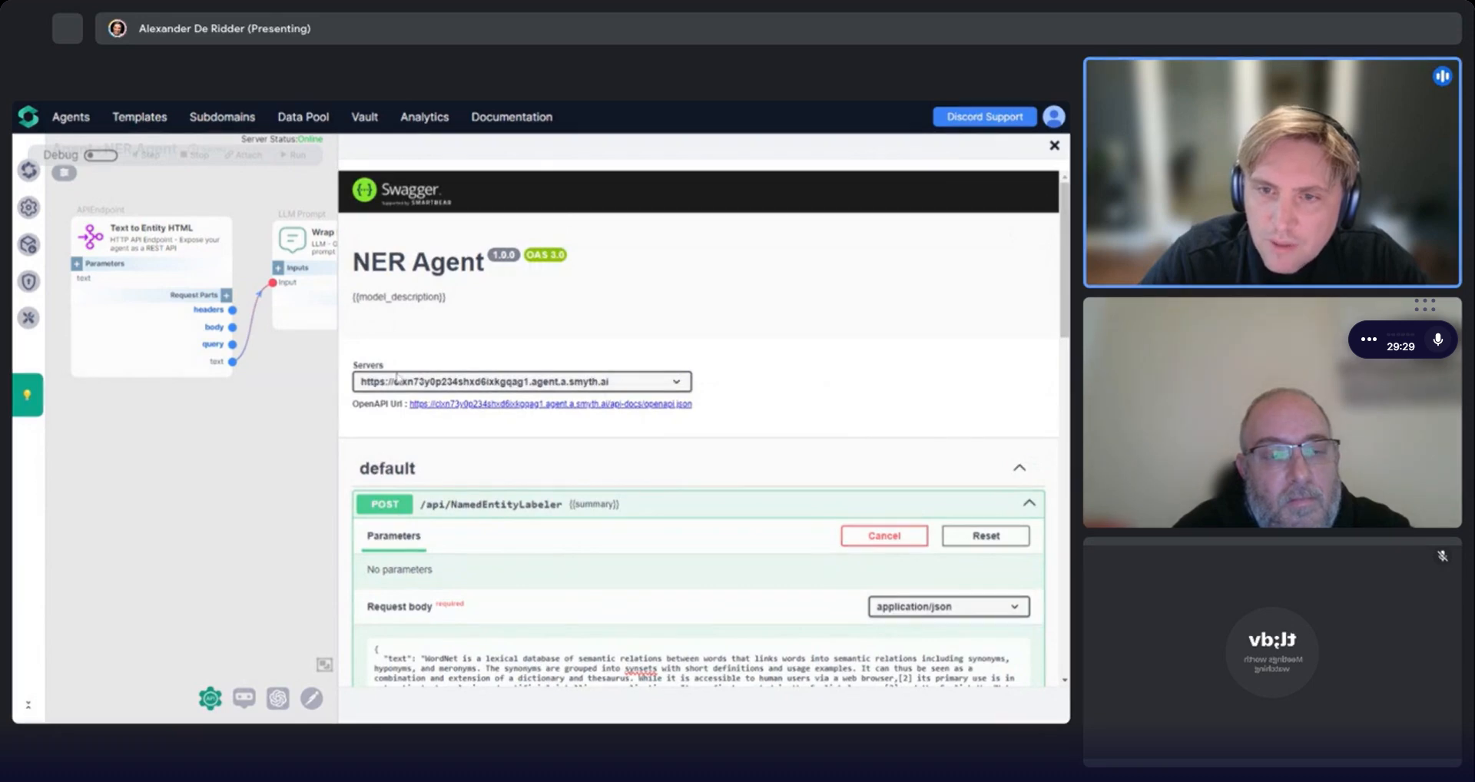
pyautogui.scroll(-2, 564, 533)
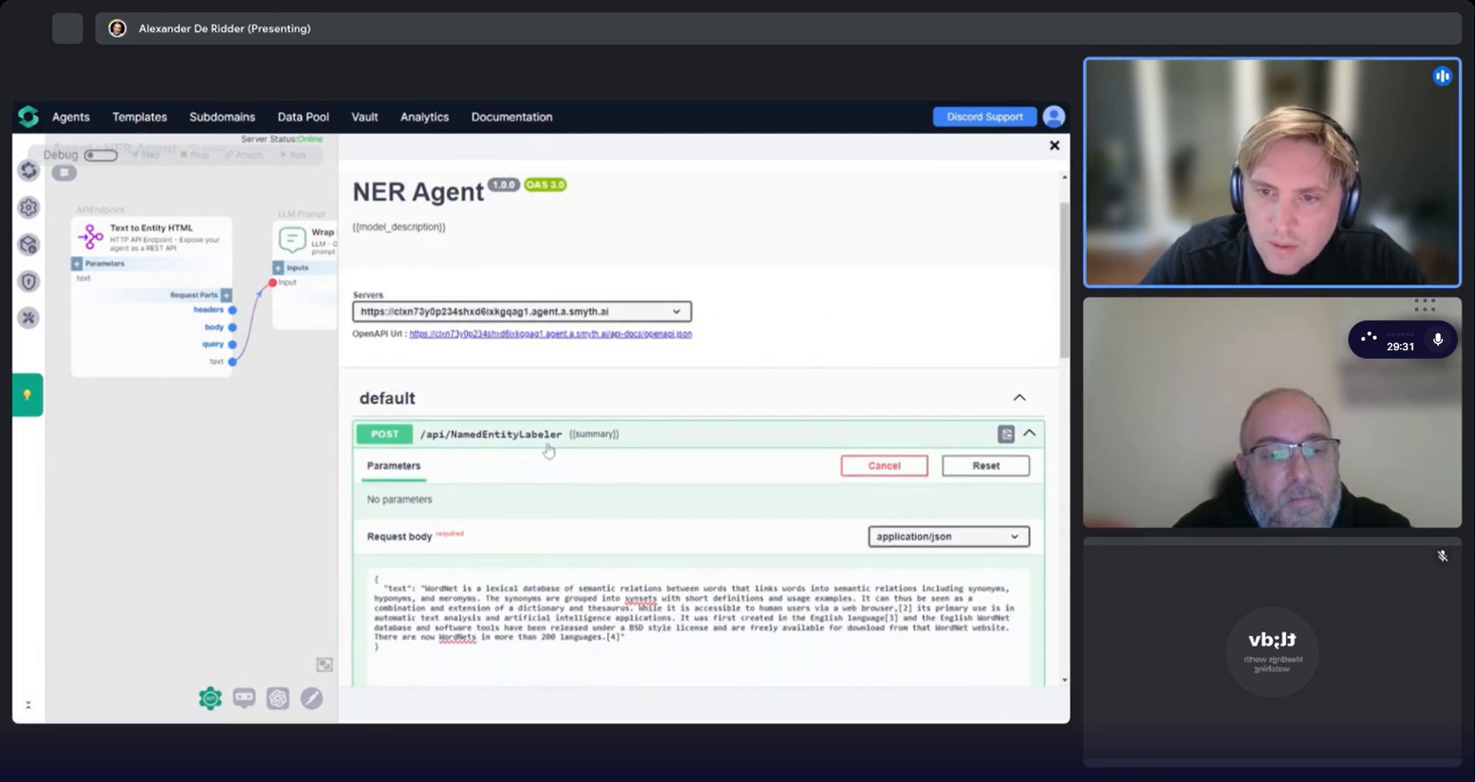
pyautogui.scroll(-5, 550, 450)
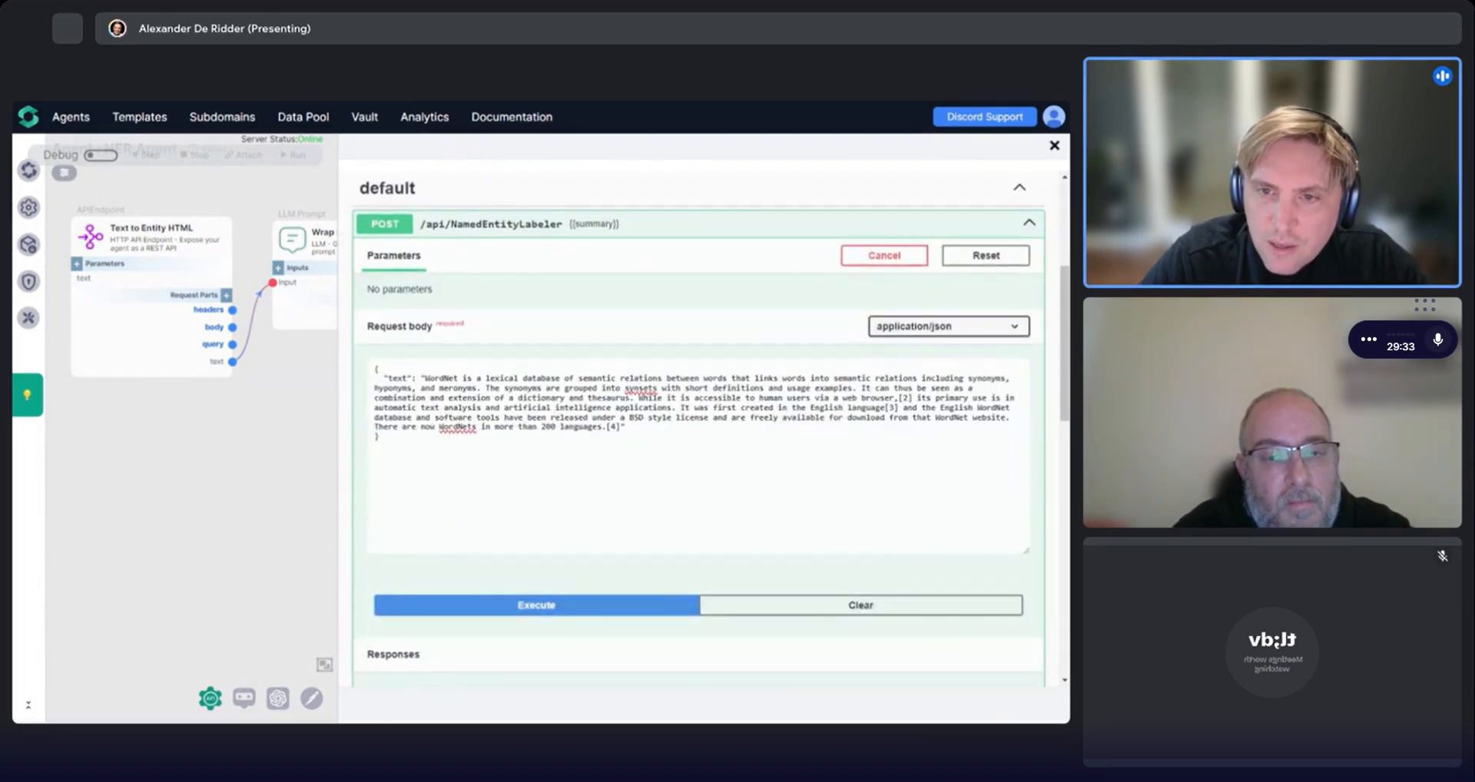
pyautogui.scroll(-10, 550, 450)
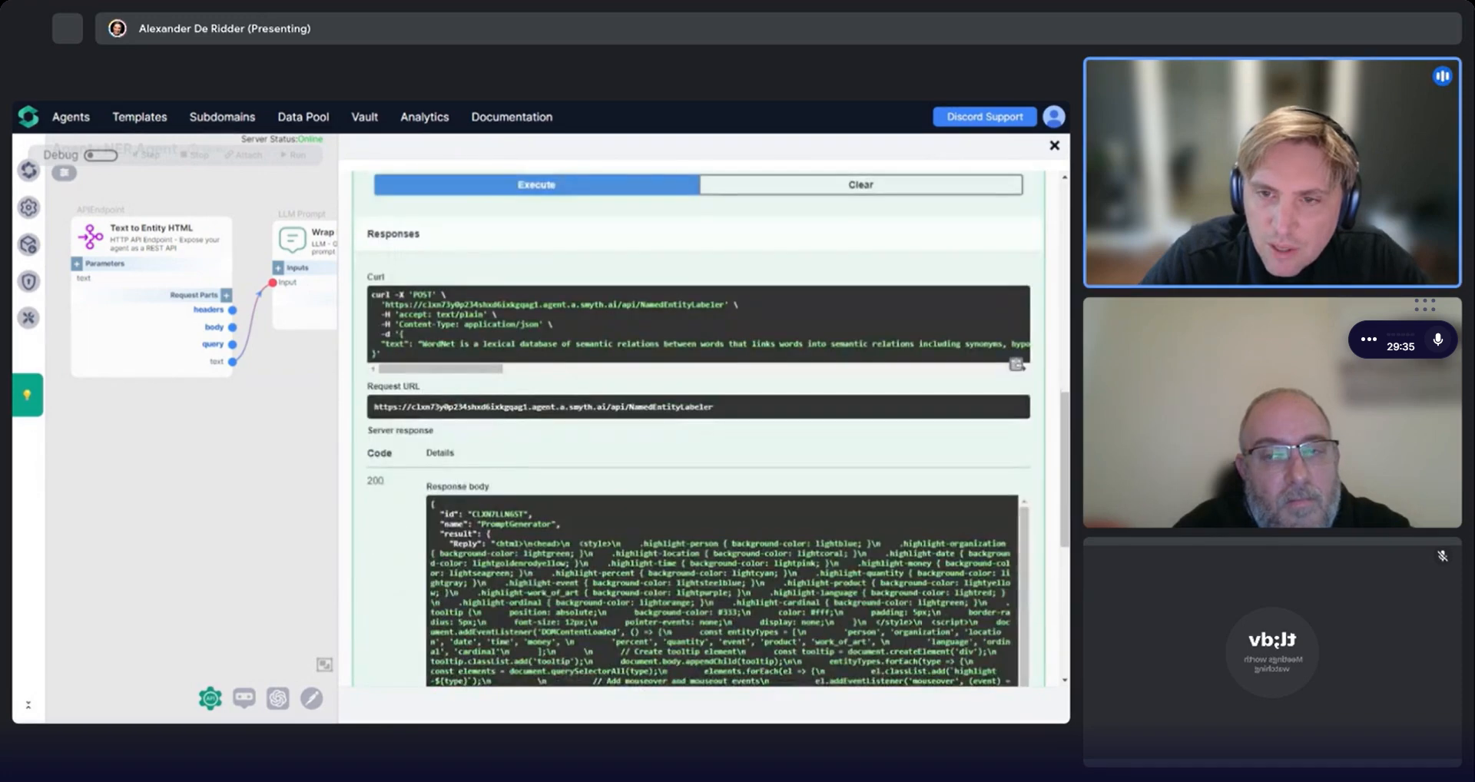
pyautogui.scroll(1, 699, 426)
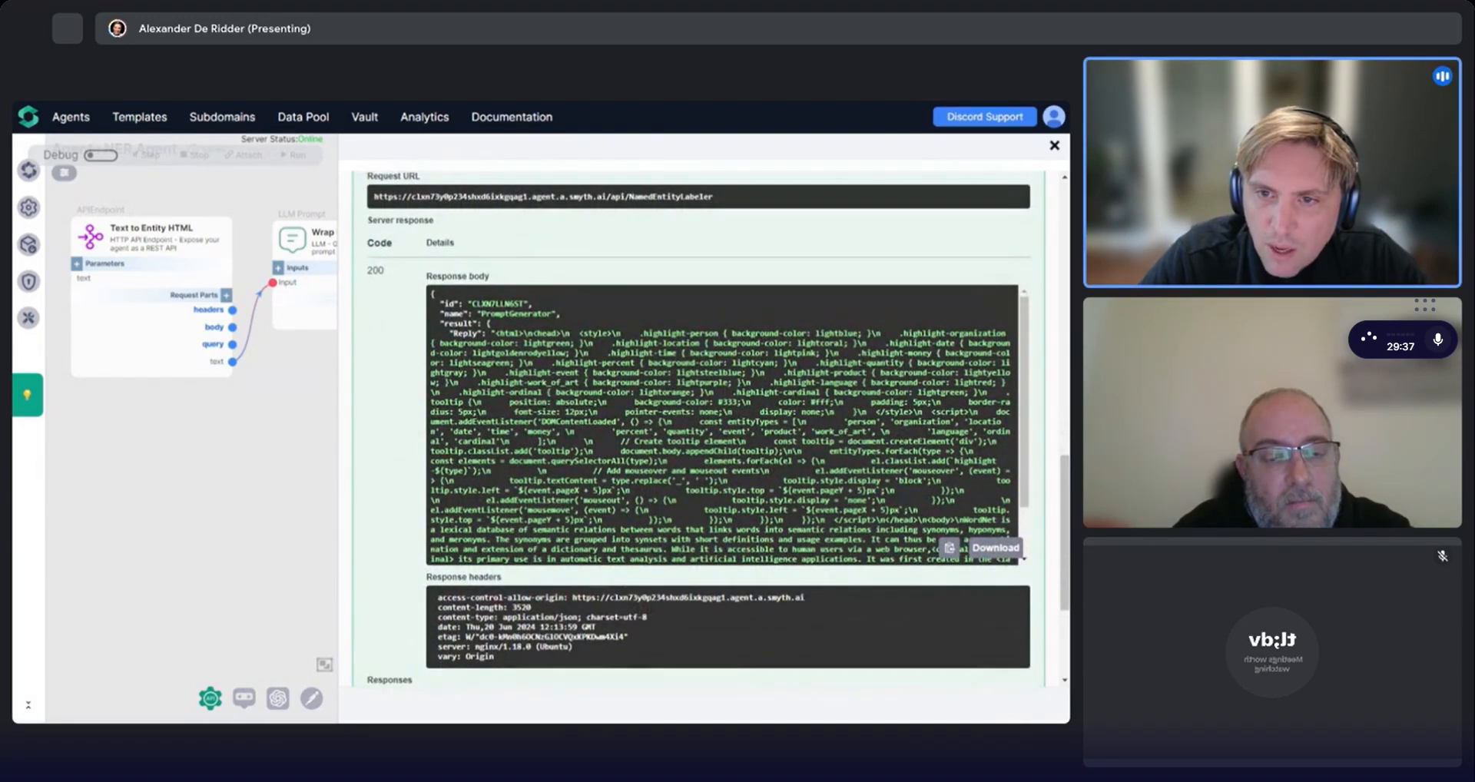
# Copy the HTML from the response body and paste it over the contents of ner.html in the text editor, saving the file.
pyautogui.moveTo(496, 333); pyautogui.dragTo(813, 467)
pyautogui.scroll(-2, 772, 448)
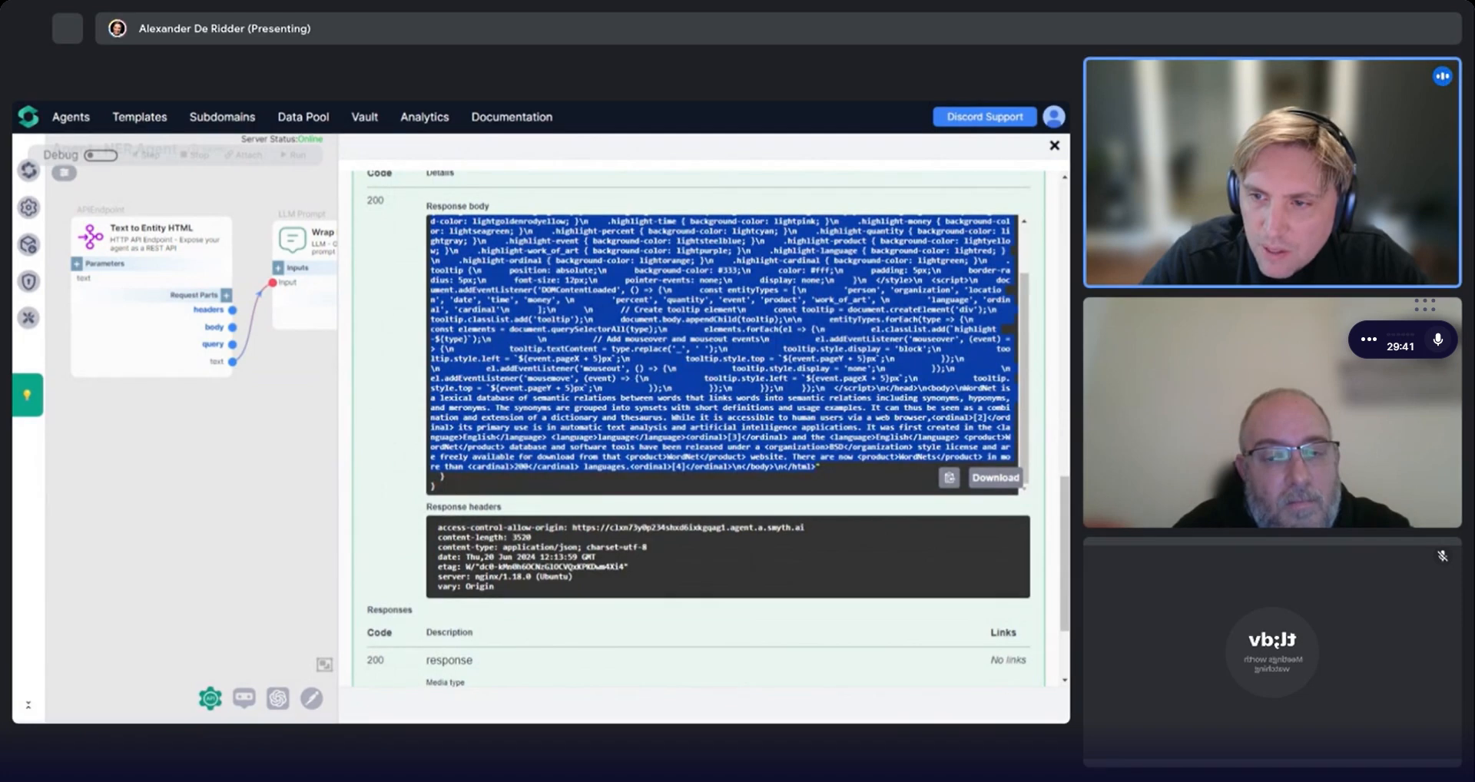
pyautogui.hotkey('alt', 'Tab')
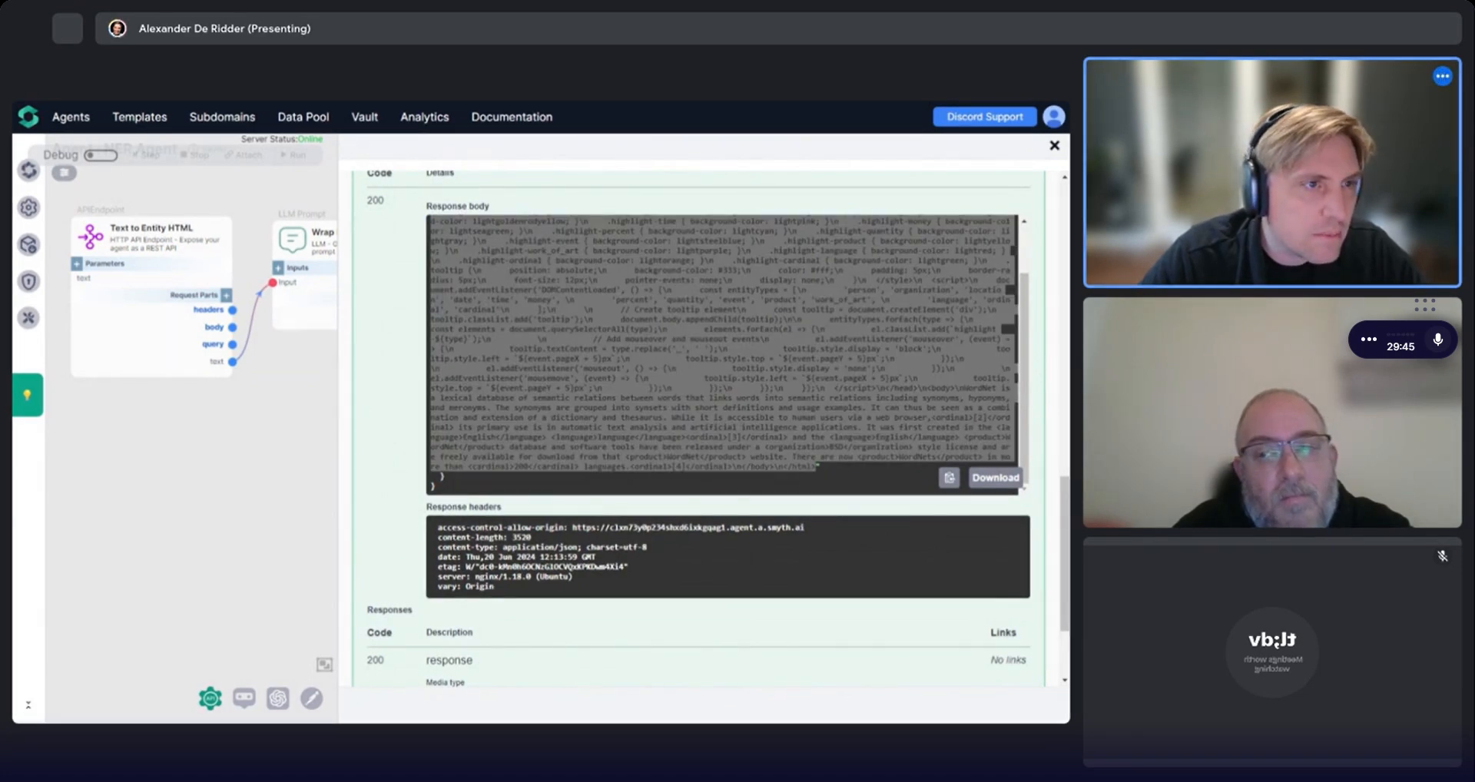
pyautogui.scroll(18, 161, 423)
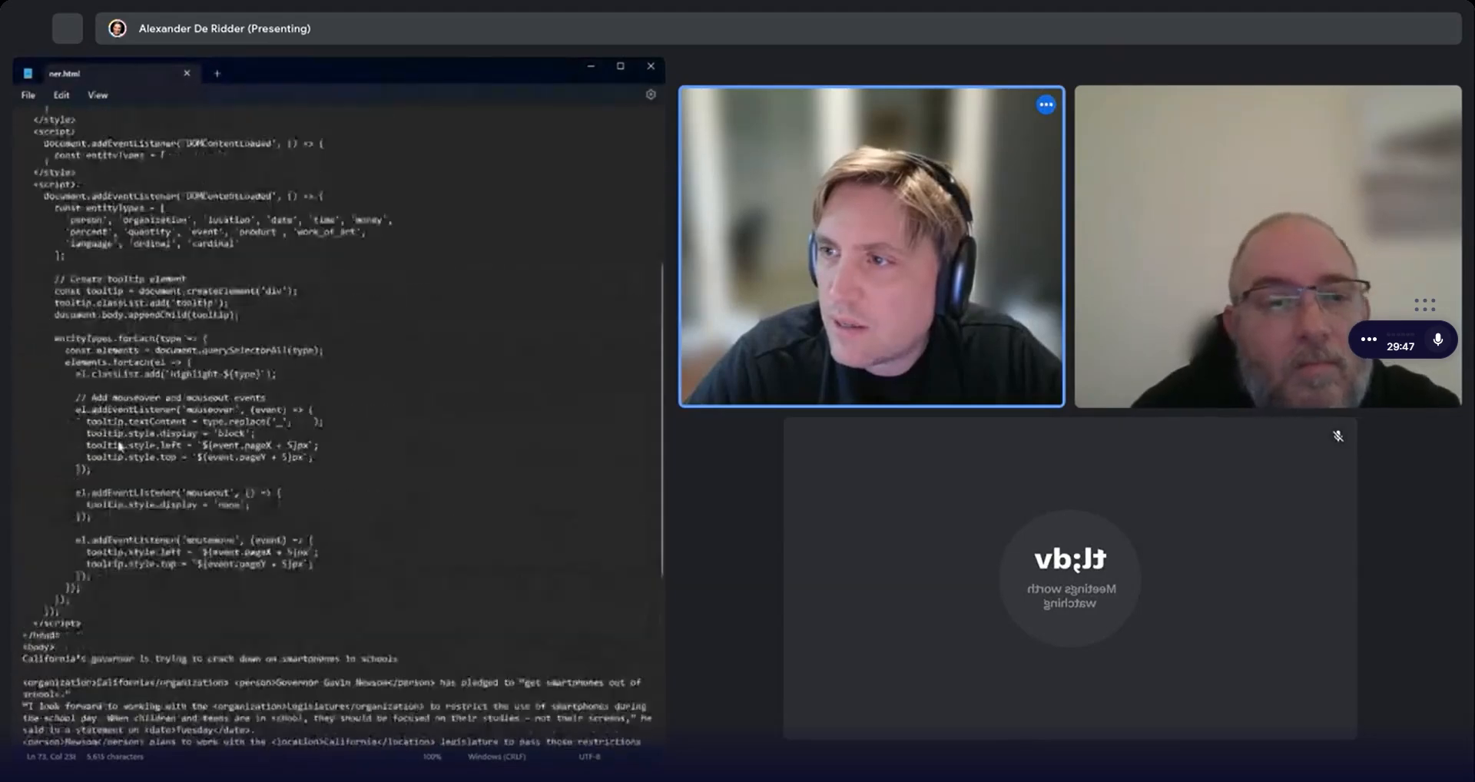
pyautogui.hotkey('ctrl', 'a')
pyautogui.hotkey('ctrl', 'v')
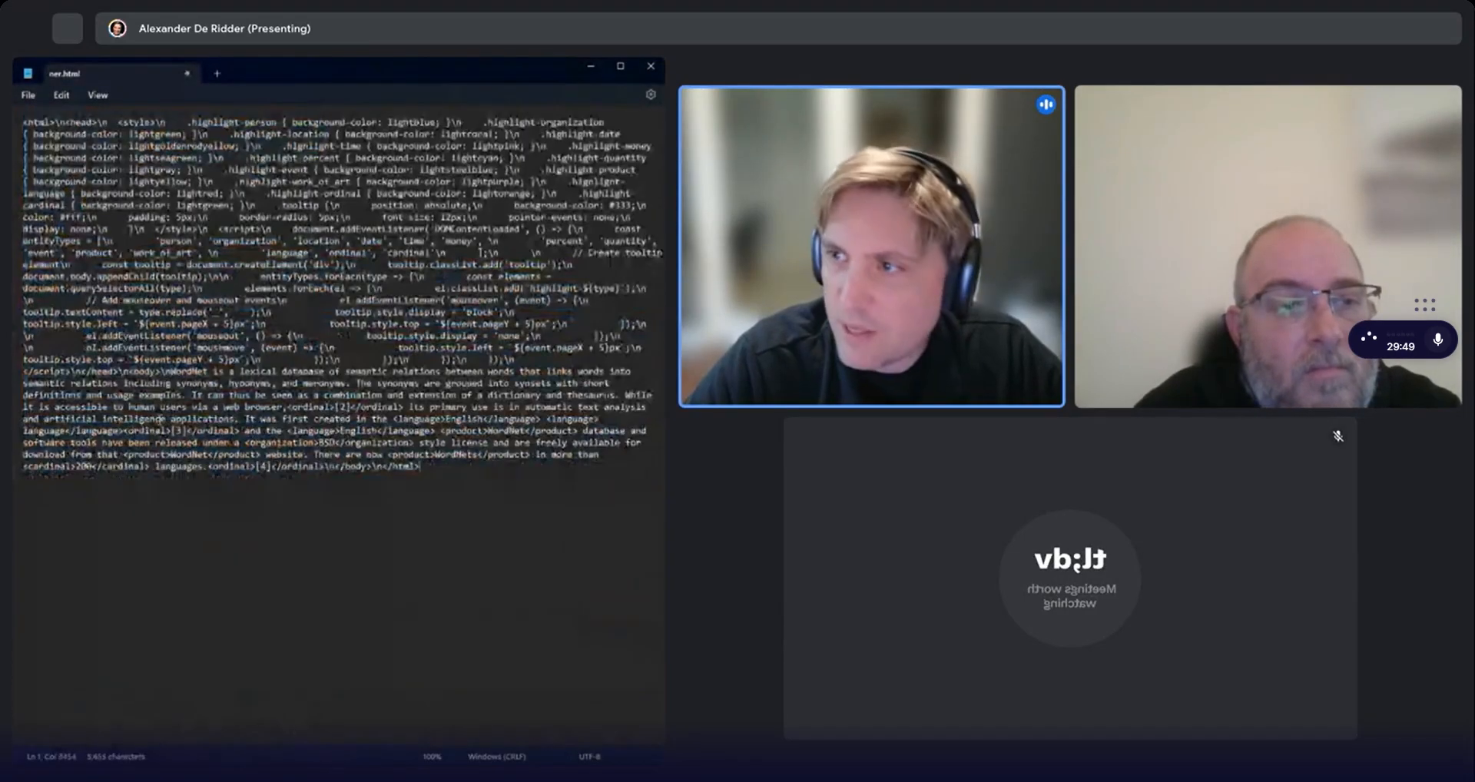
pyautogui.hotkey('ctrl', 's')
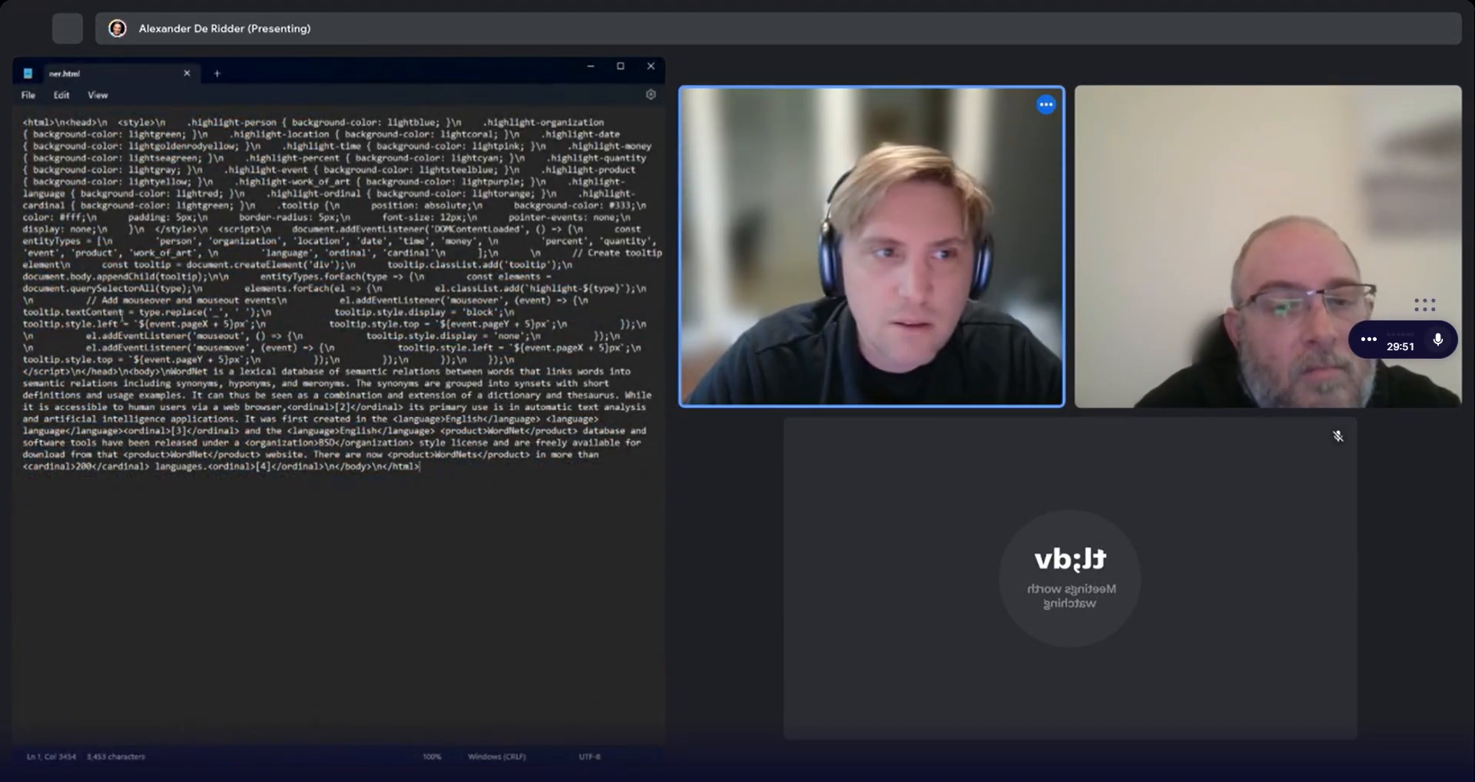
# Switch to the browser and open the tab showing the rendered ner.html page with the WordNet text.
pyautogui.hotkey('alt', 'Tab')
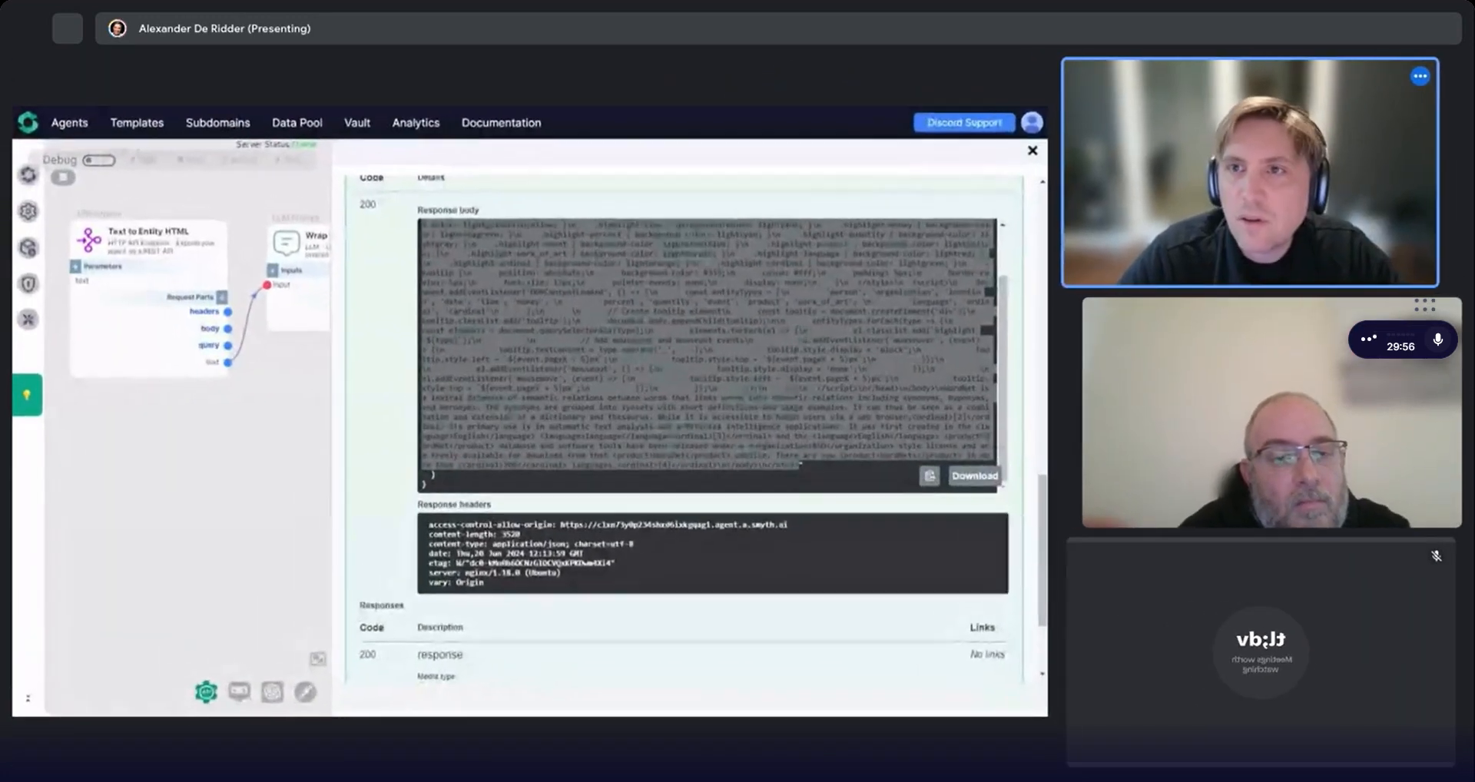
pyautogui.click(139, 103)
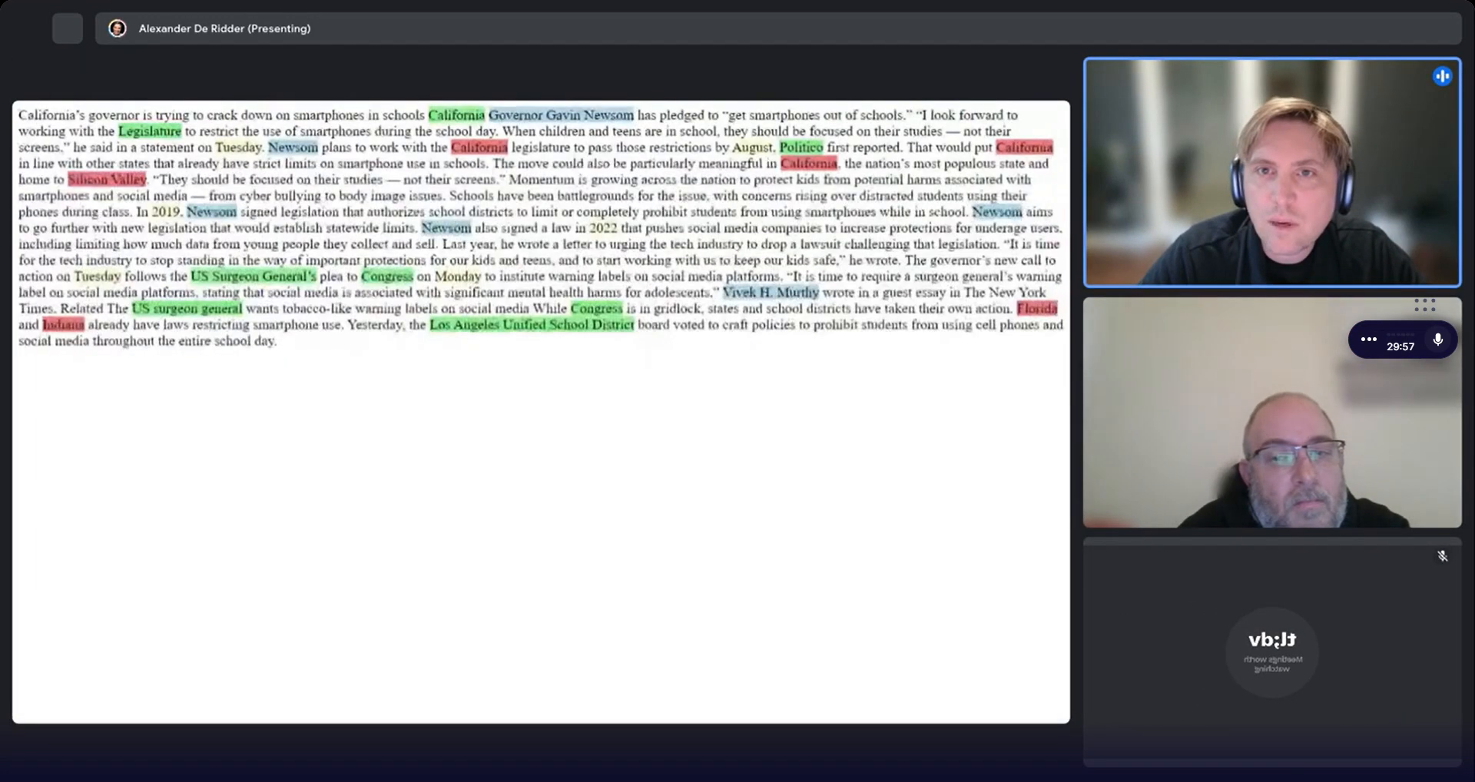
pyautogui.hotkey('ctrl', 'Tab')
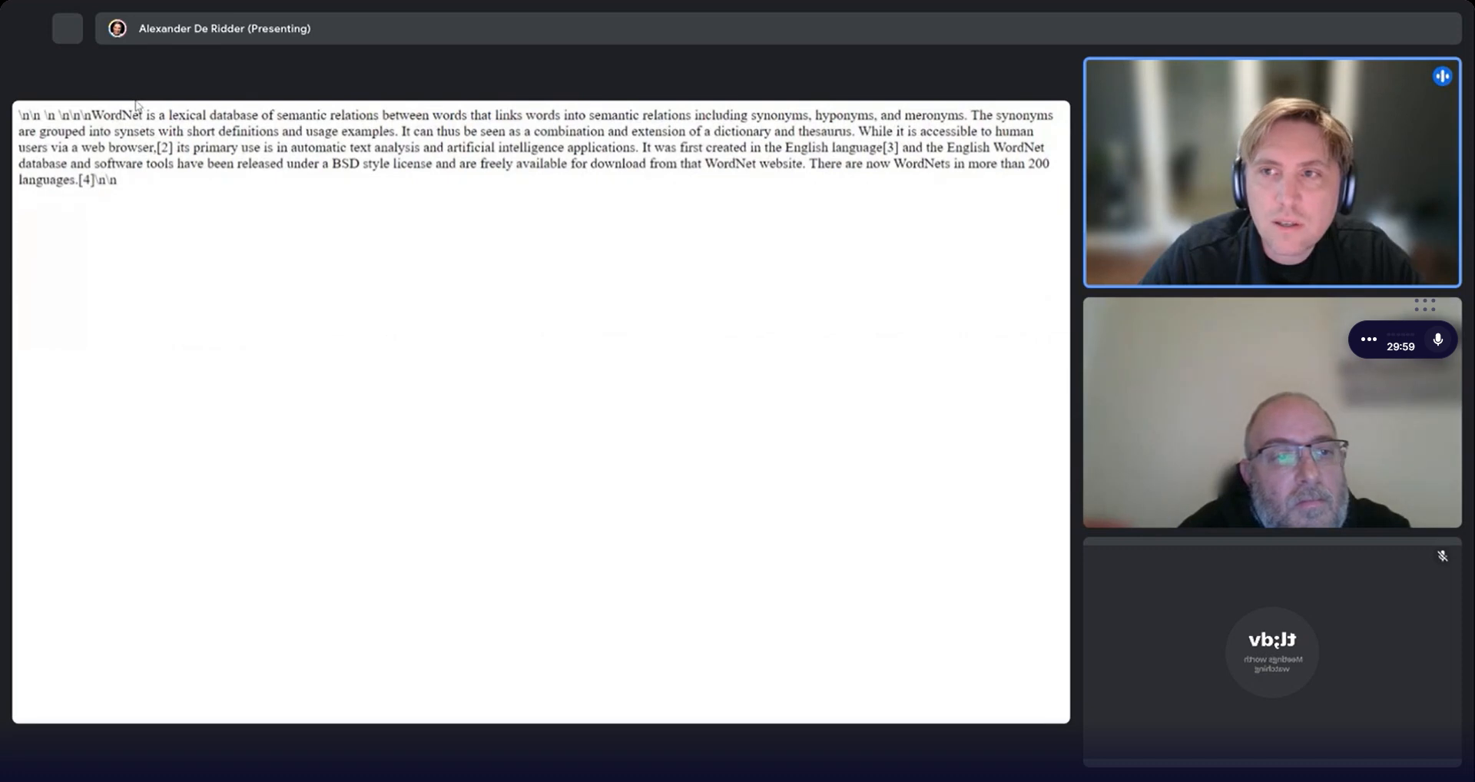